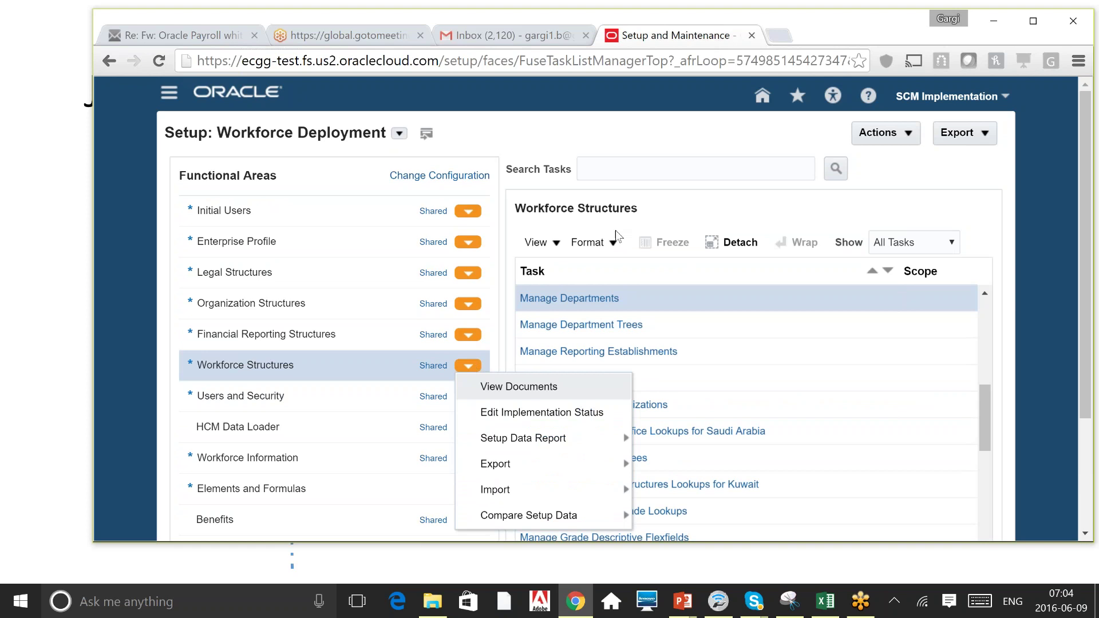
Dismiss the row actions menu and open Workforce Structures to reach the Manage Positions search.
left_click(574, 135)
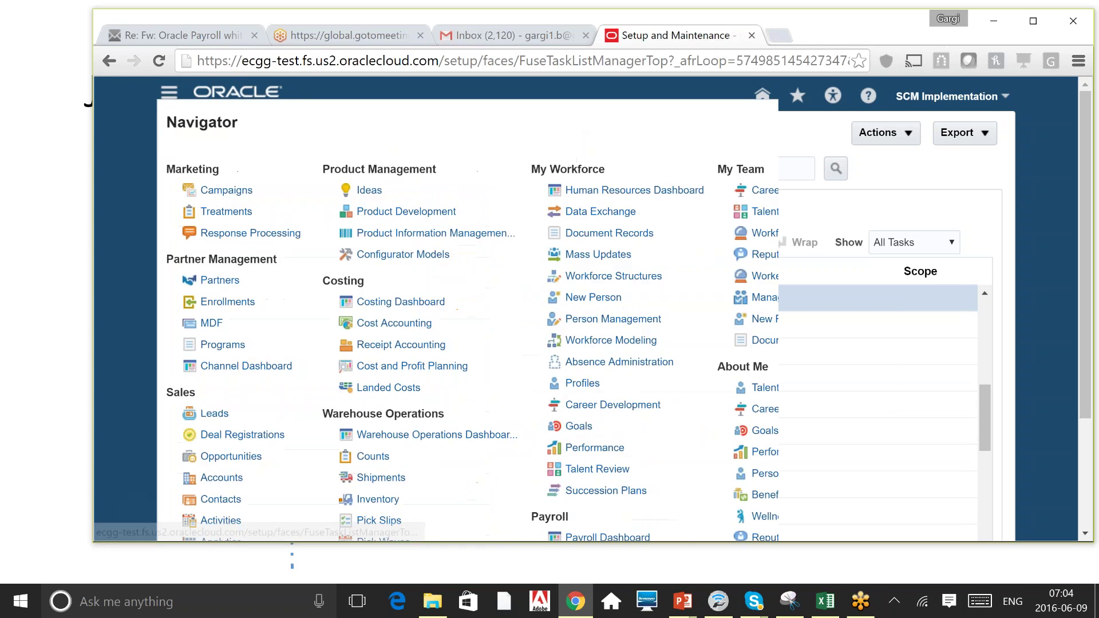
left_click(617, 277)
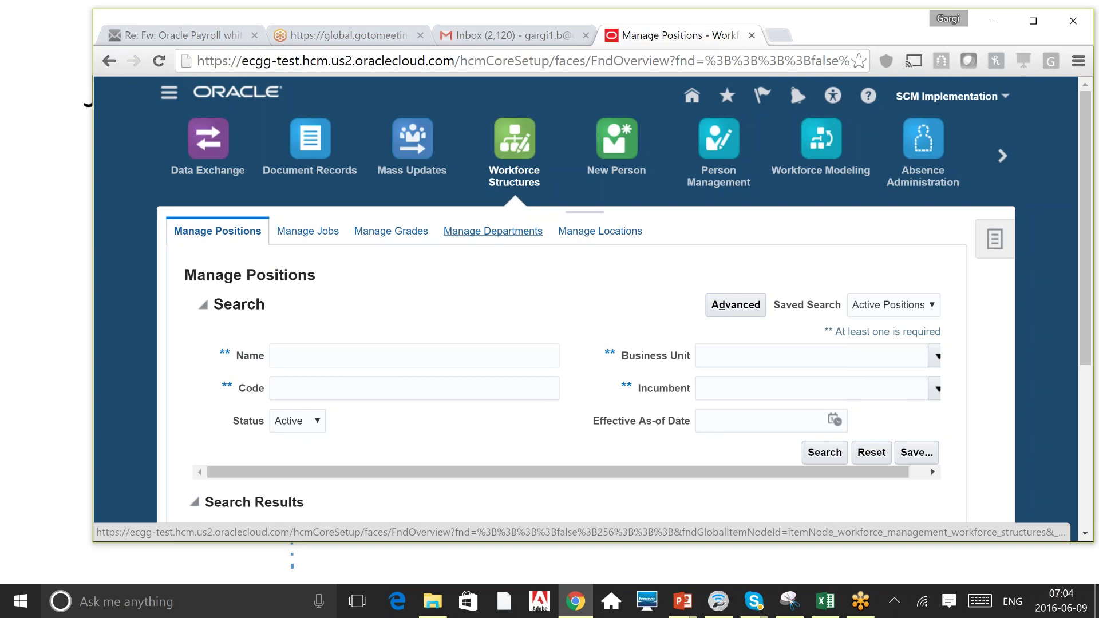
Go to Manage Jobs by way of Manage Locations and search for job names matching 'A'.
left_click(590, 232)
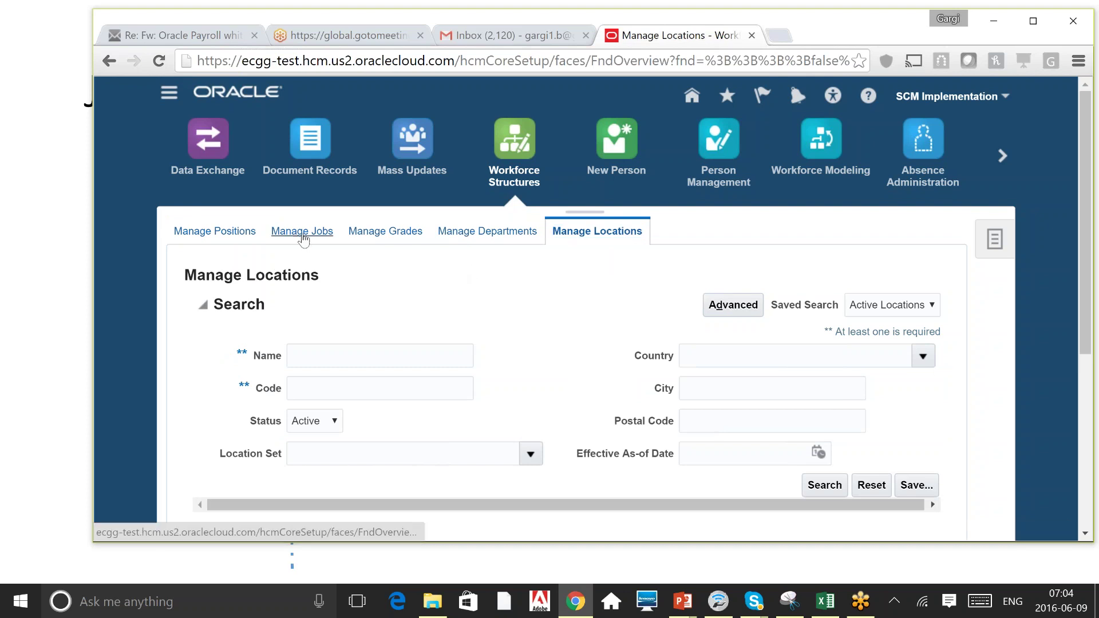
left_click(302, 231)
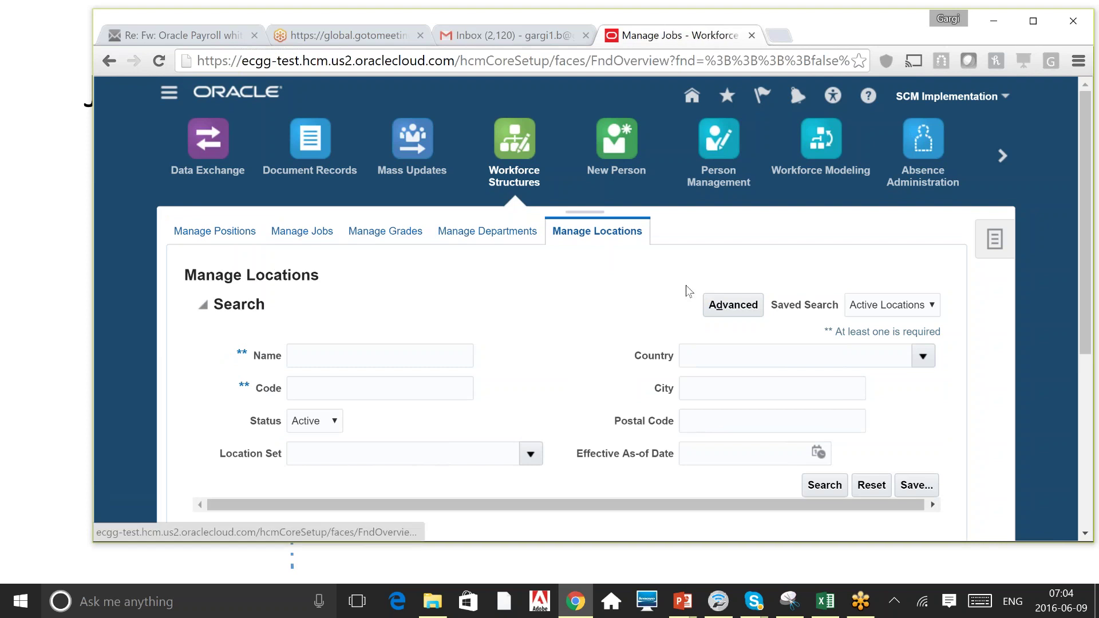
left_click(439, 355)
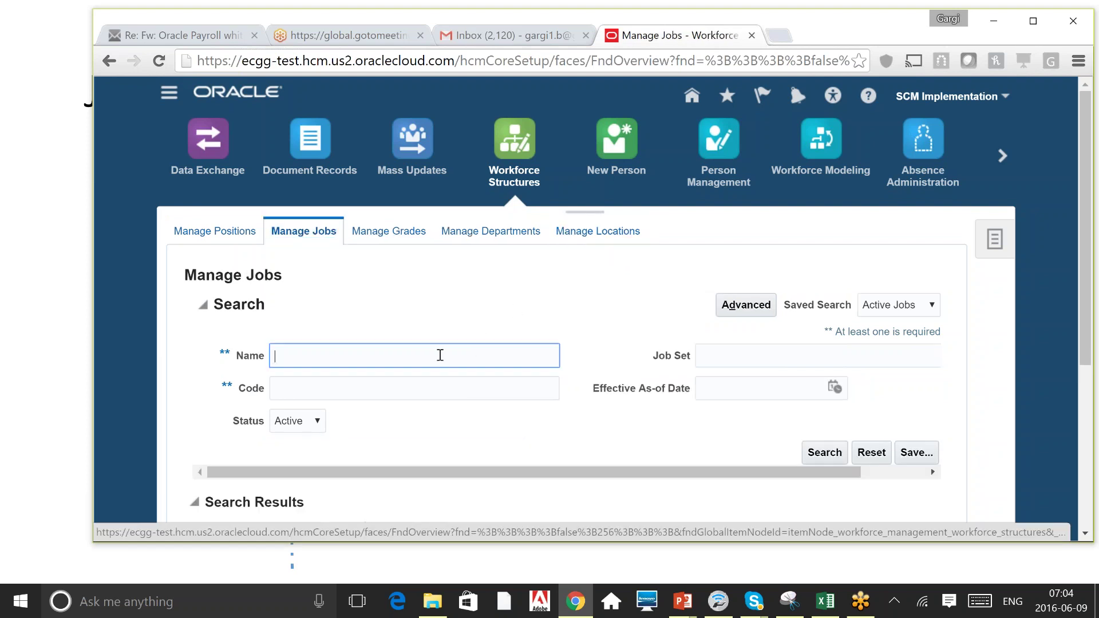
type("A")
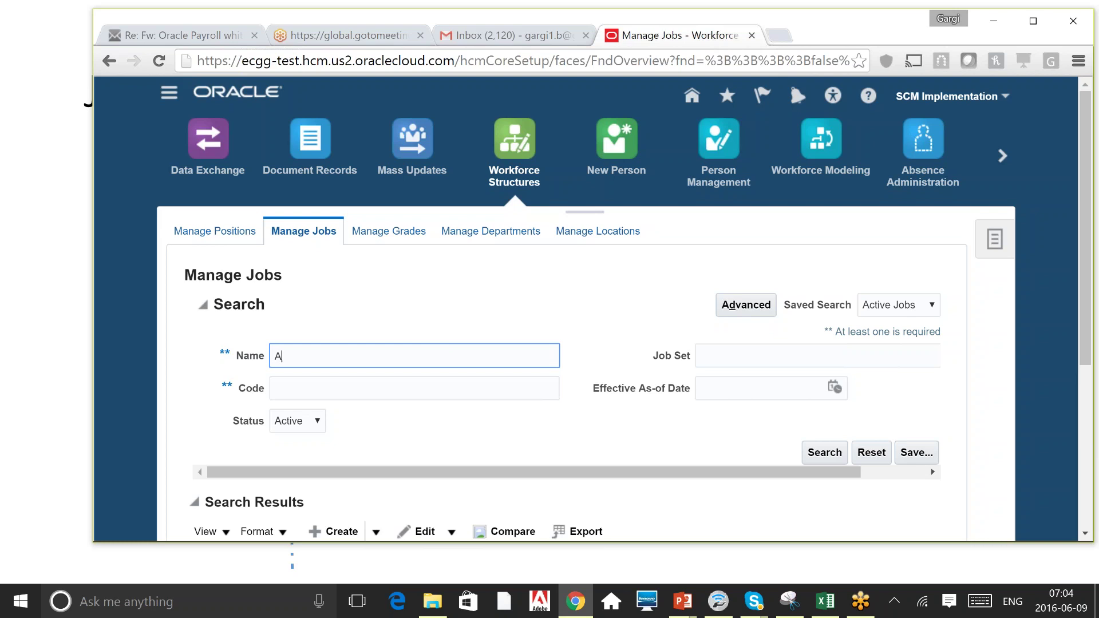
scroll(1088, 488, "down", 5)
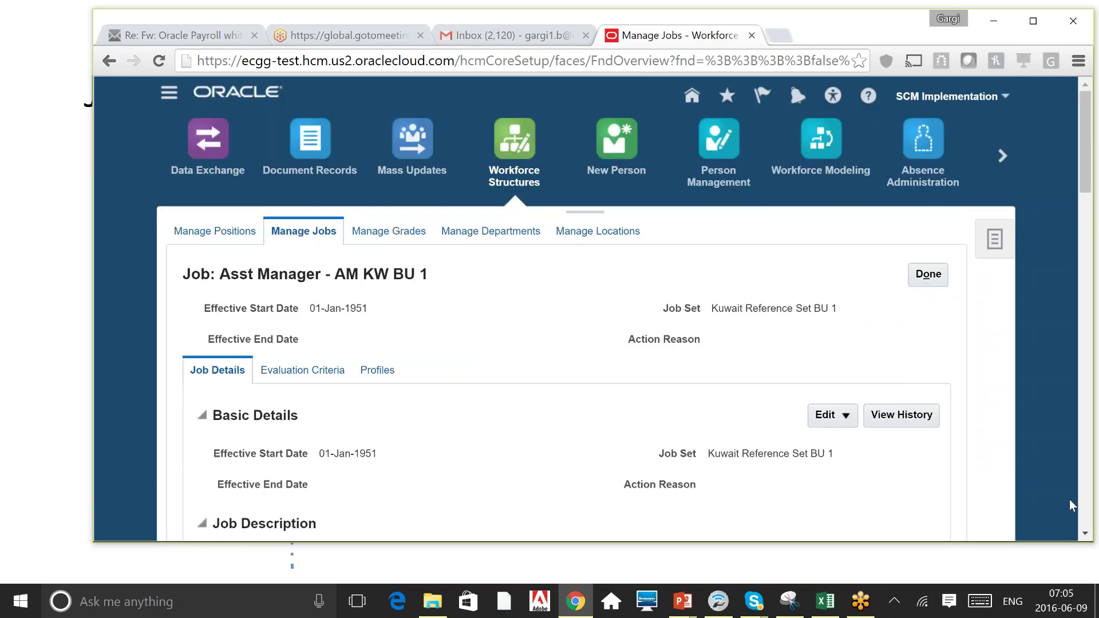
Maximize the browser and select the Effective Start Date 01-Jan-1951 and Job Set Kuwait Reference Set BU 1.
left_click(1085, 534)
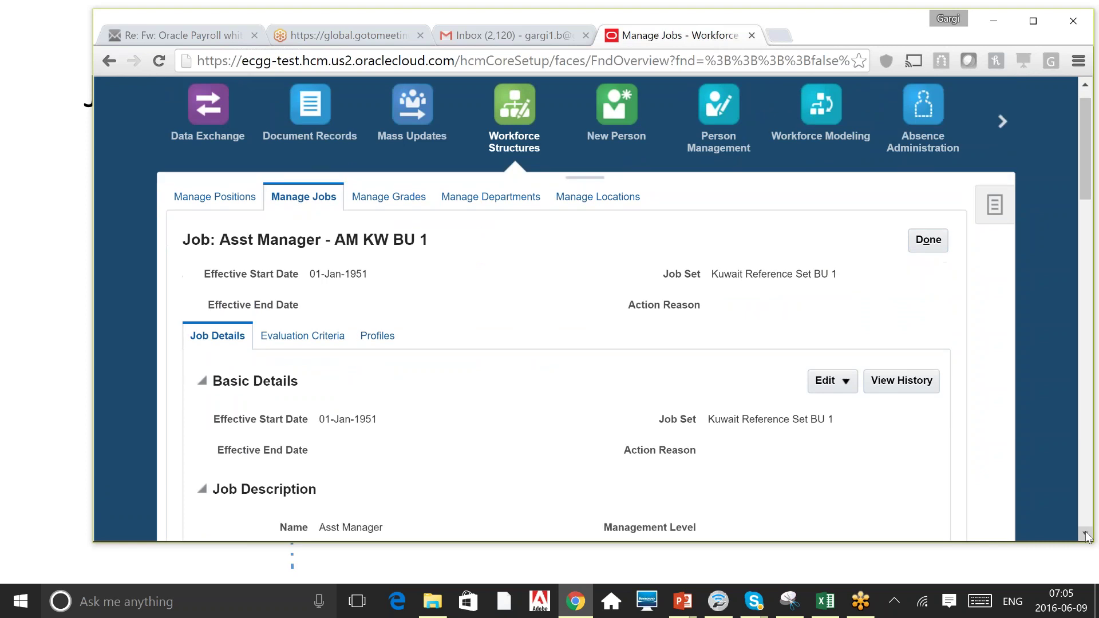
left_click(1032, 21)
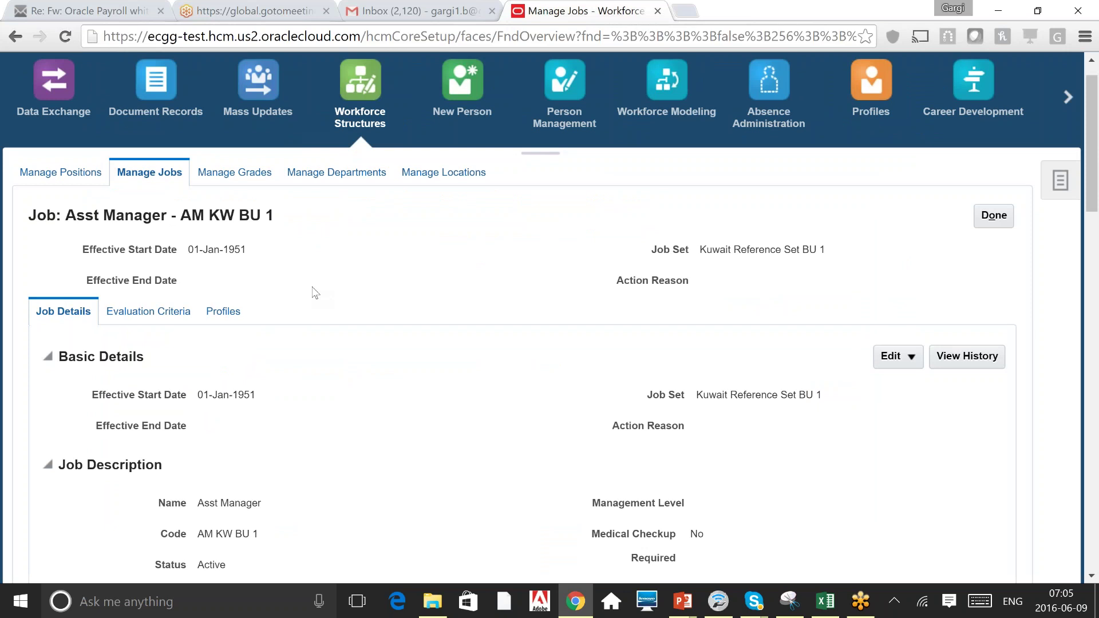
triple_click(230, 394)
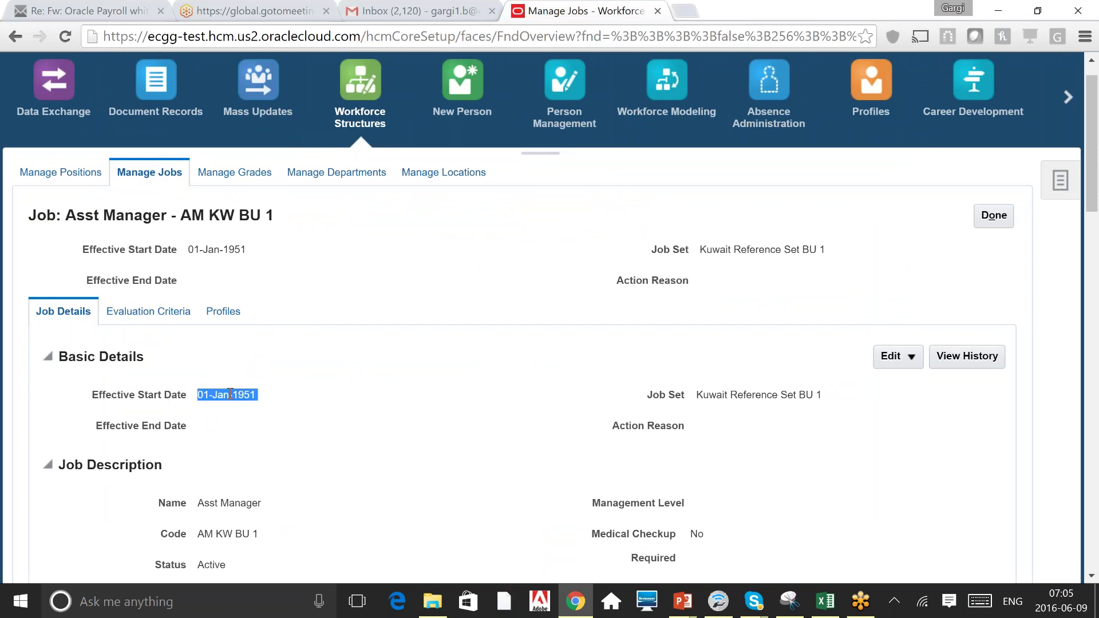
triple_click(743, 394)
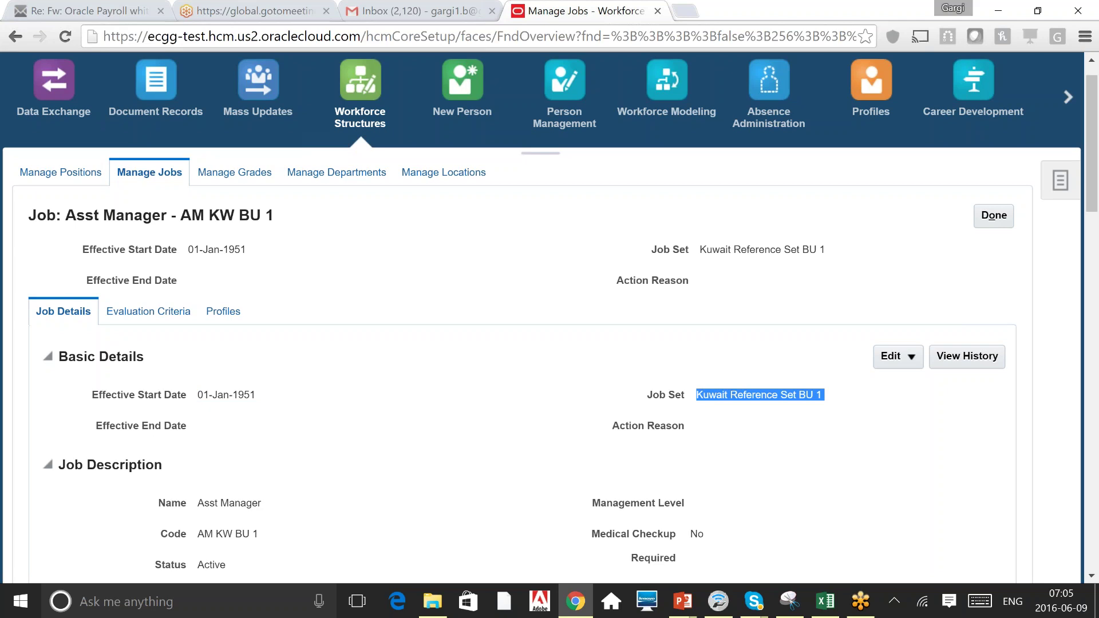
left_click(532, 439)
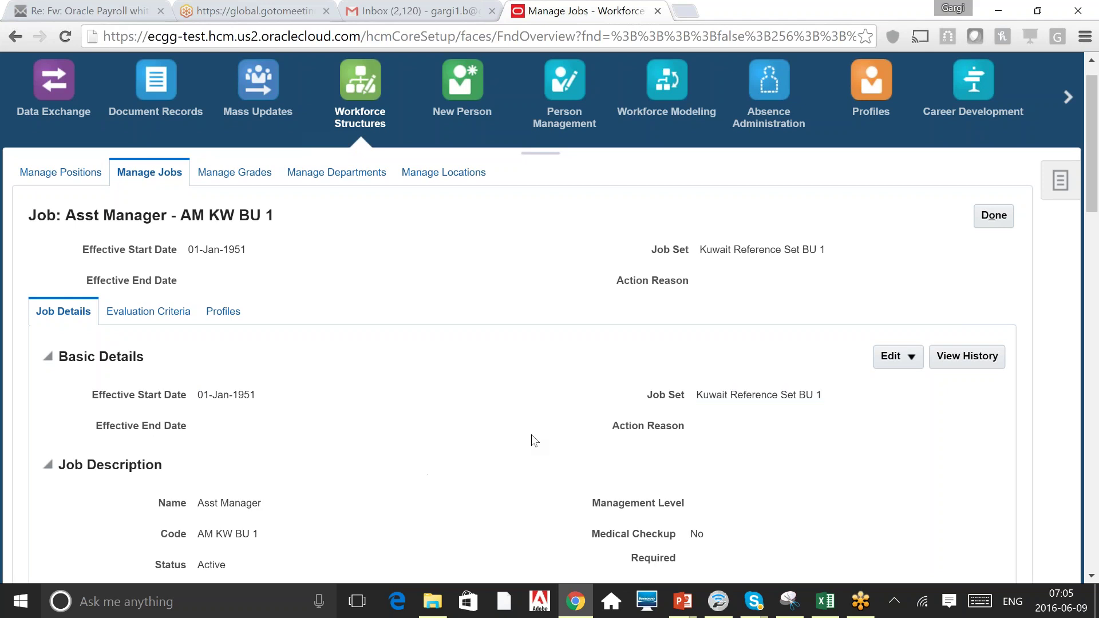
Select the Action Reason label, then scroll down and select the job Name 'Asst Manager'.
triple_click(661, 424)
scroll(661, 421, "down", 4)
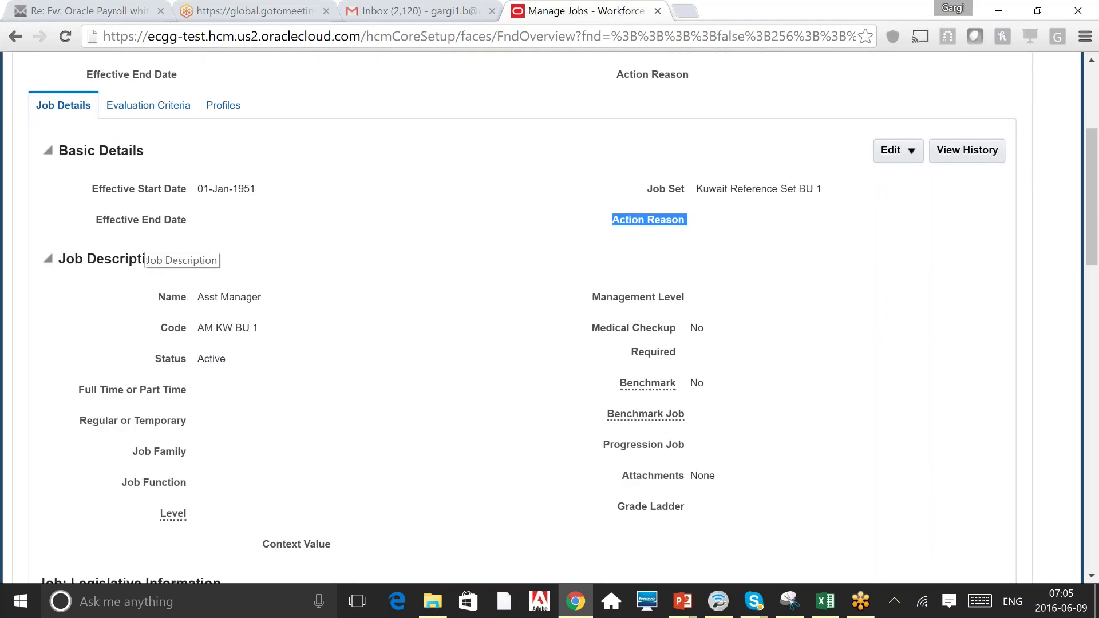
triple_click(229, 297)
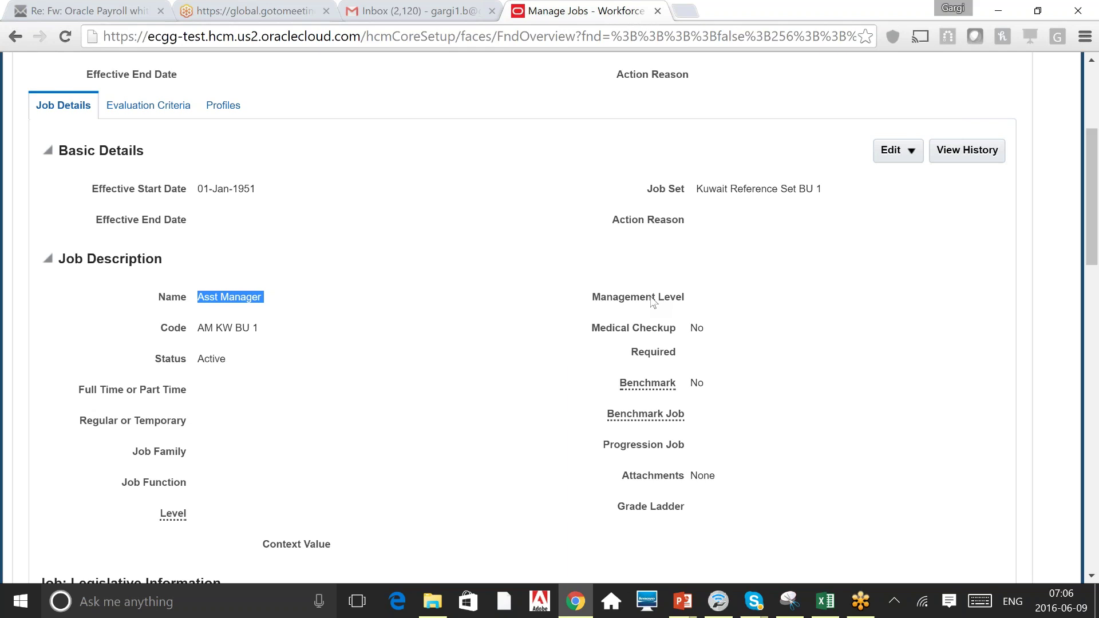
left_click(707, 314)
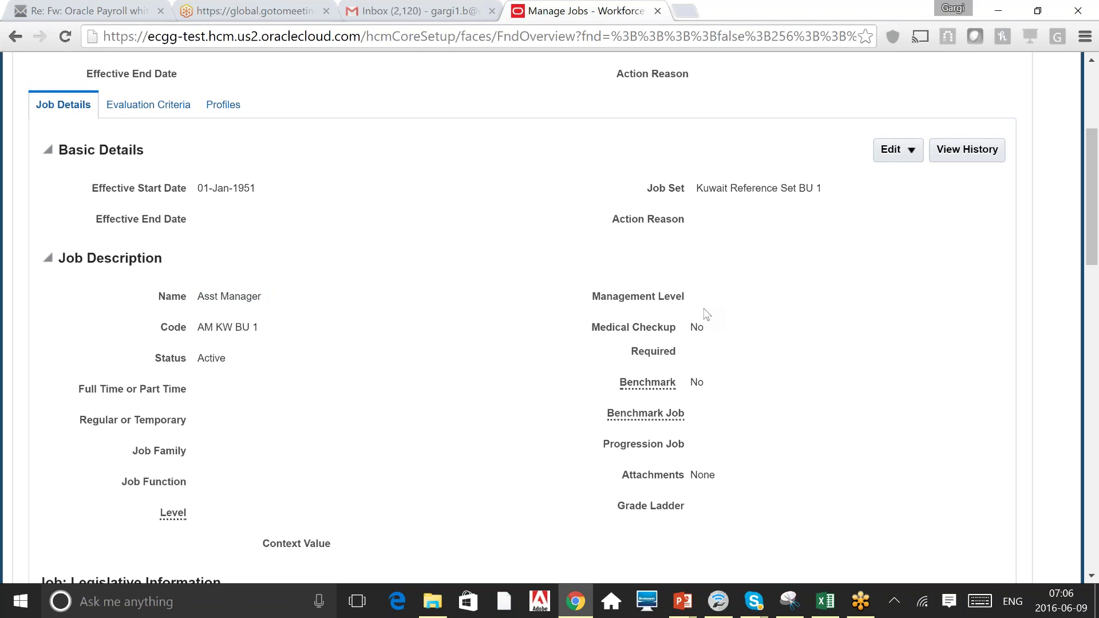
Scroll through the Asst Manager job details to confirm G3 is its only valid grade.
scroll(707, 314, "down", 1)
scroll(706, 314, "down", 4)
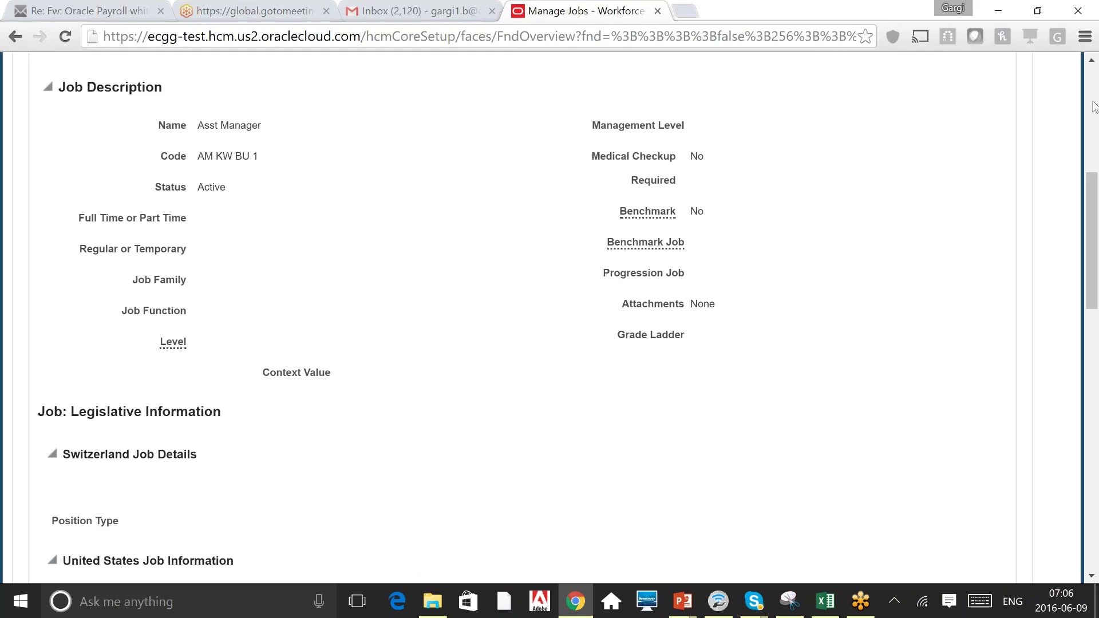
scroll(1094, 106, "up", 4)
scroll(1093, 106, "up", 3)
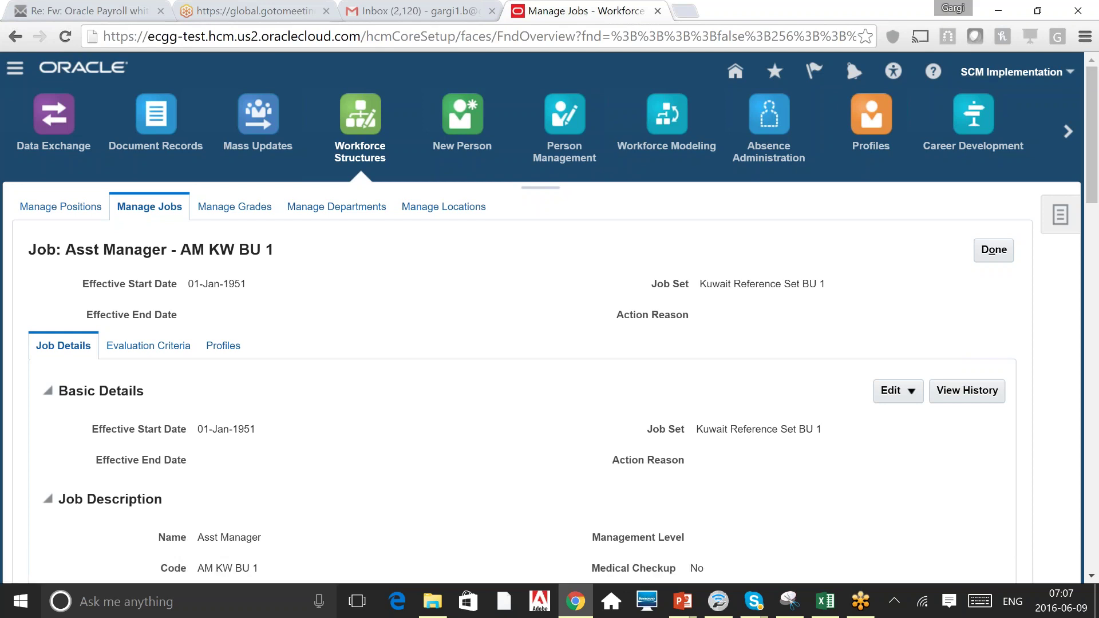
scroll(550, 317, "down", 1)
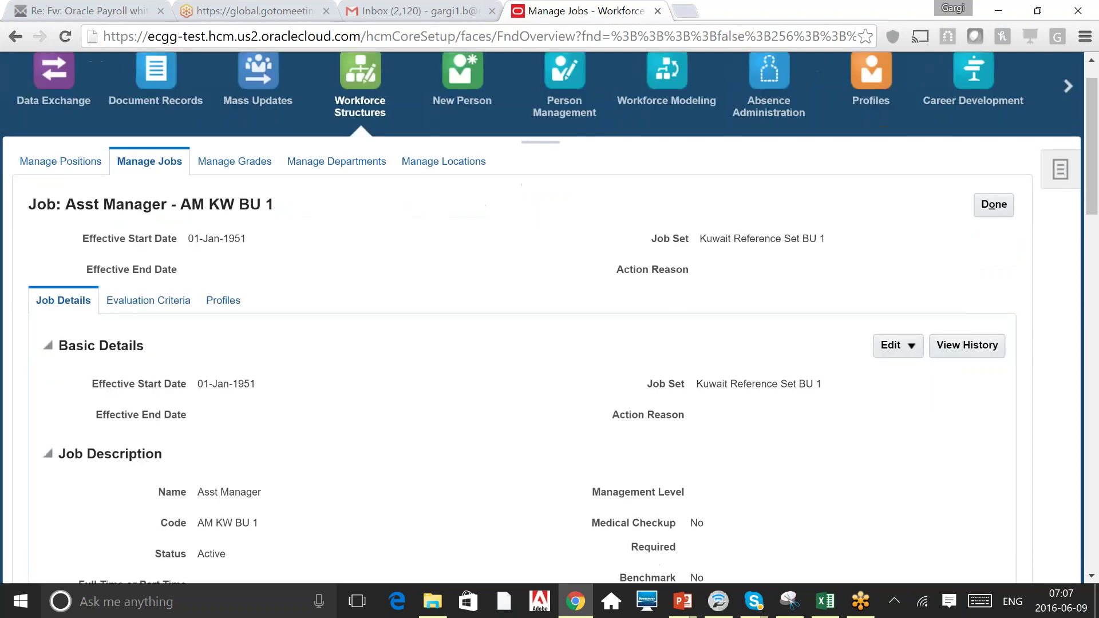
scroll(550, 318, "down", 15)
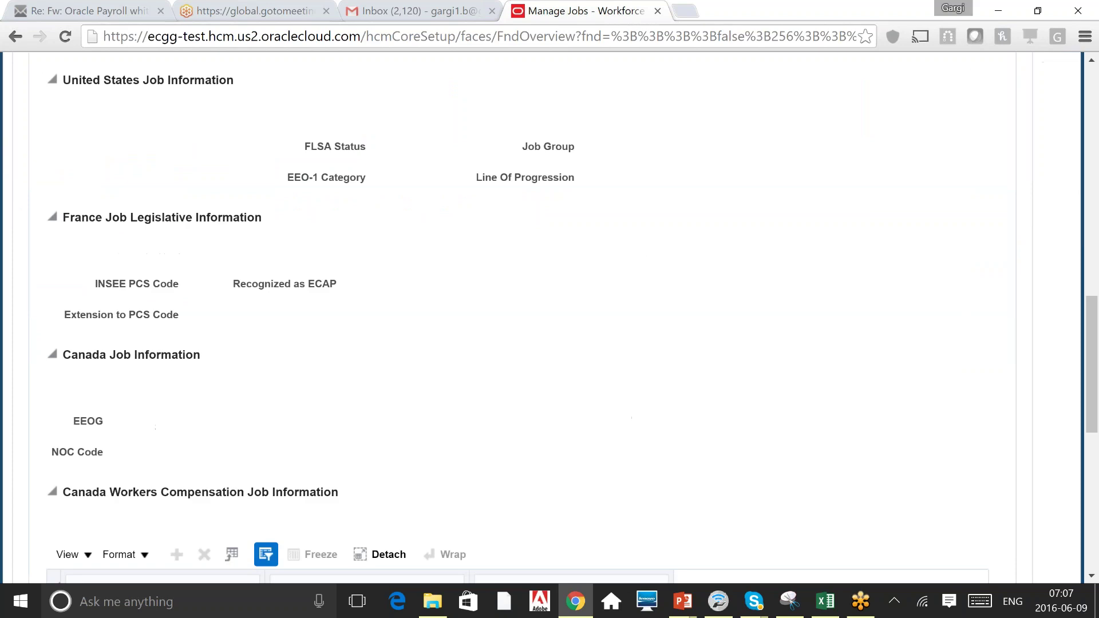
scroll(550, 317, "down", 1)
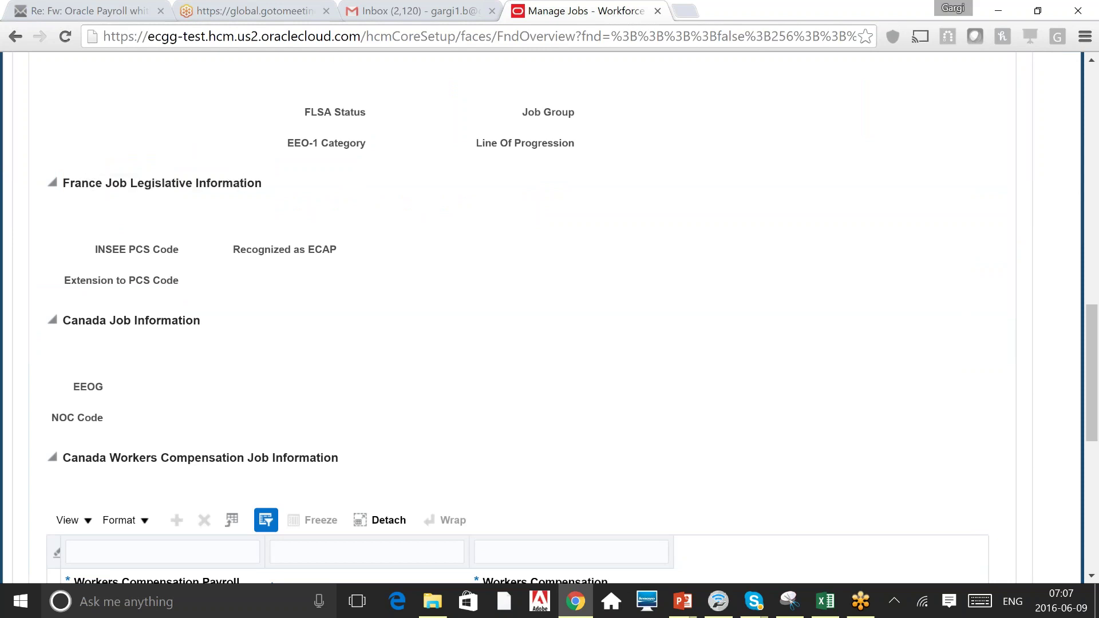
scroll(550, 318, "down", 4)
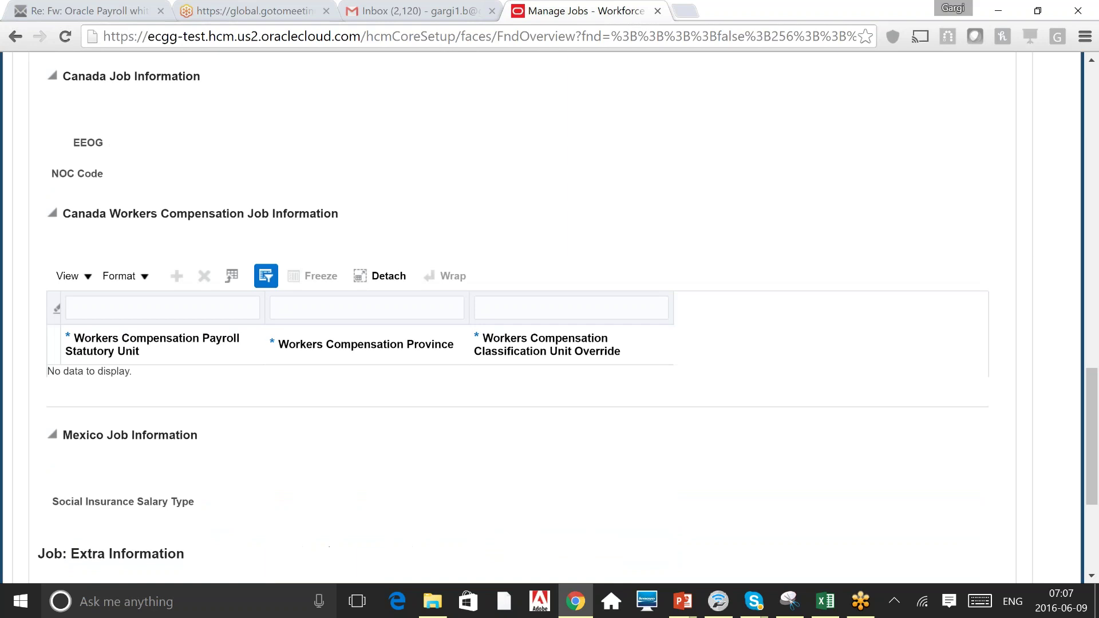
scroll(549, 318, "down", 4)
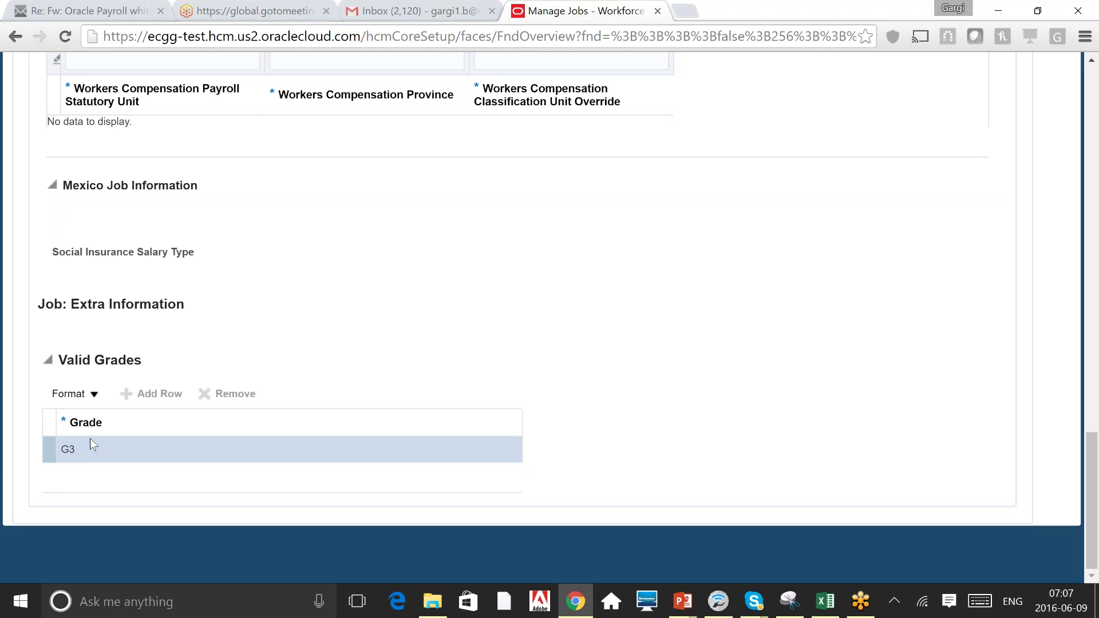
scroll(91, 439, "up", 9)
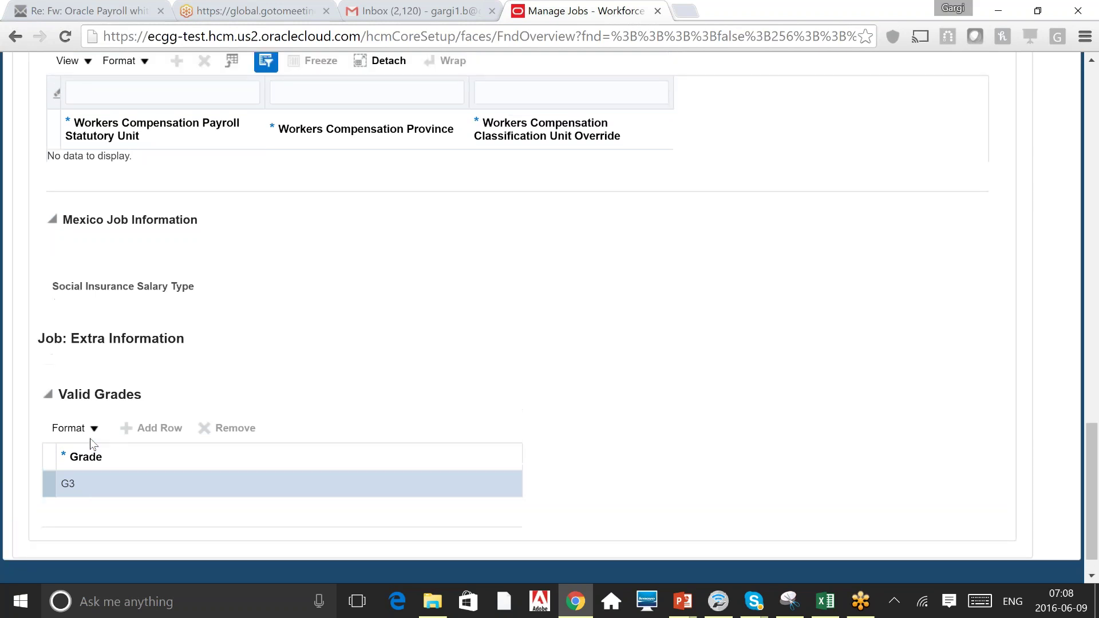
scroll(91, 445, "up", 10)
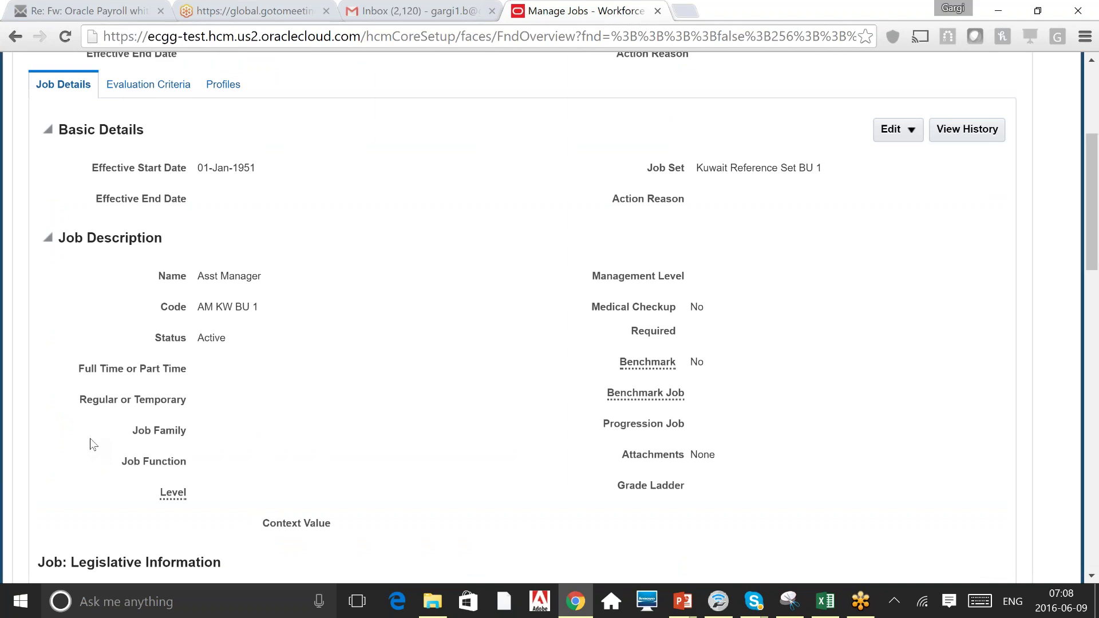
scroll(90, 445, "up", 5)
scroll(91, 440, "down", 2)
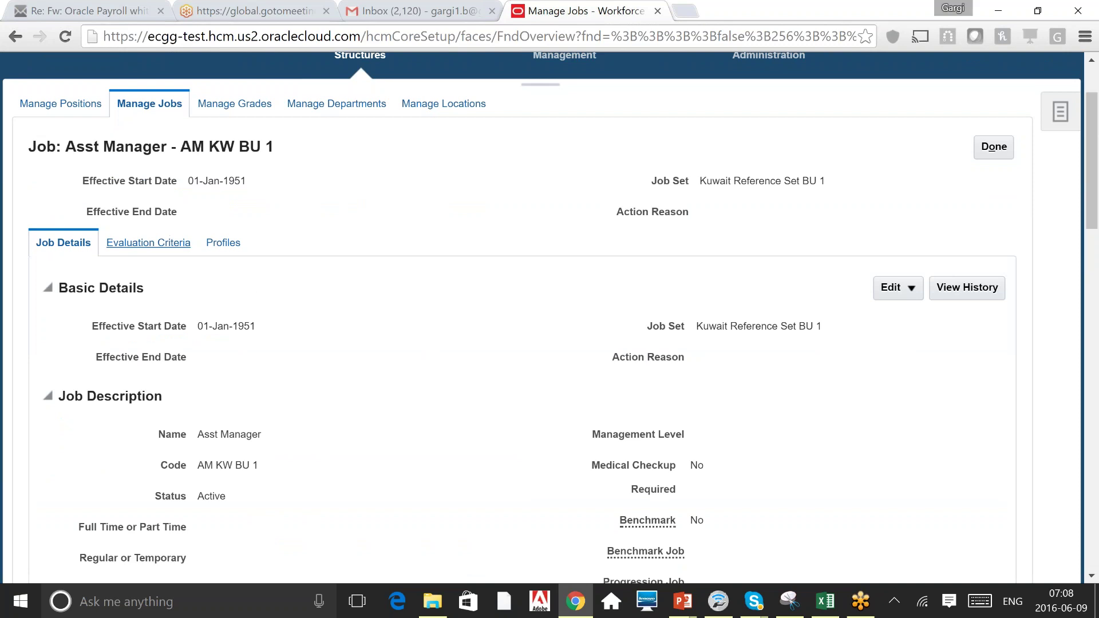
Show the Asst Manager job's empty Evaluation Criteria and put the job into edit mode.
left_click(148, 243)
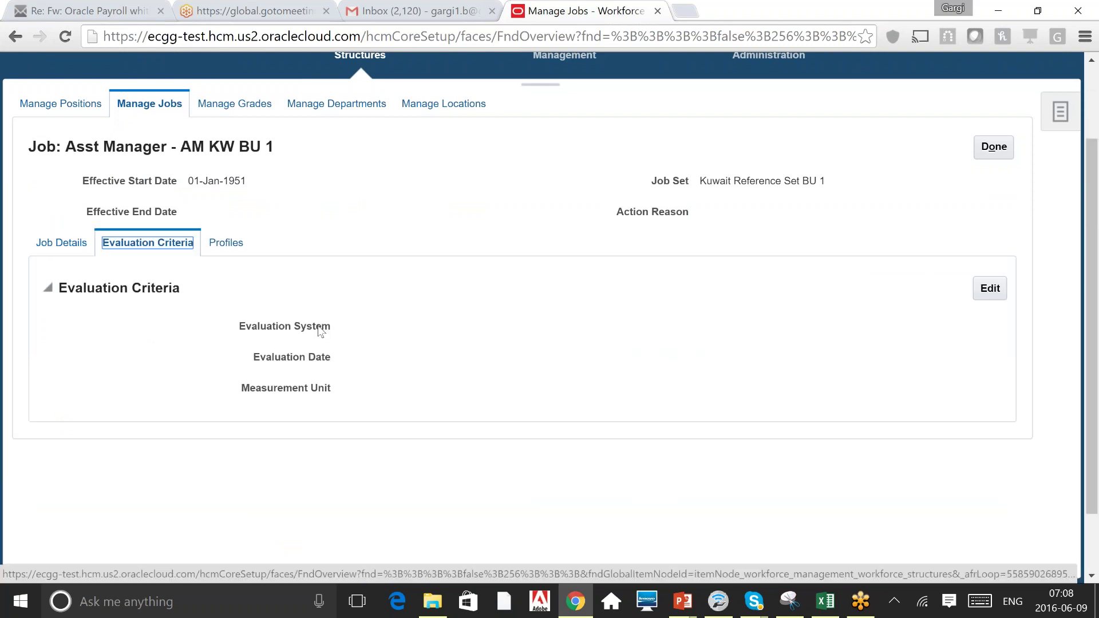
double_click(319, 328)
left_click(464, 357)
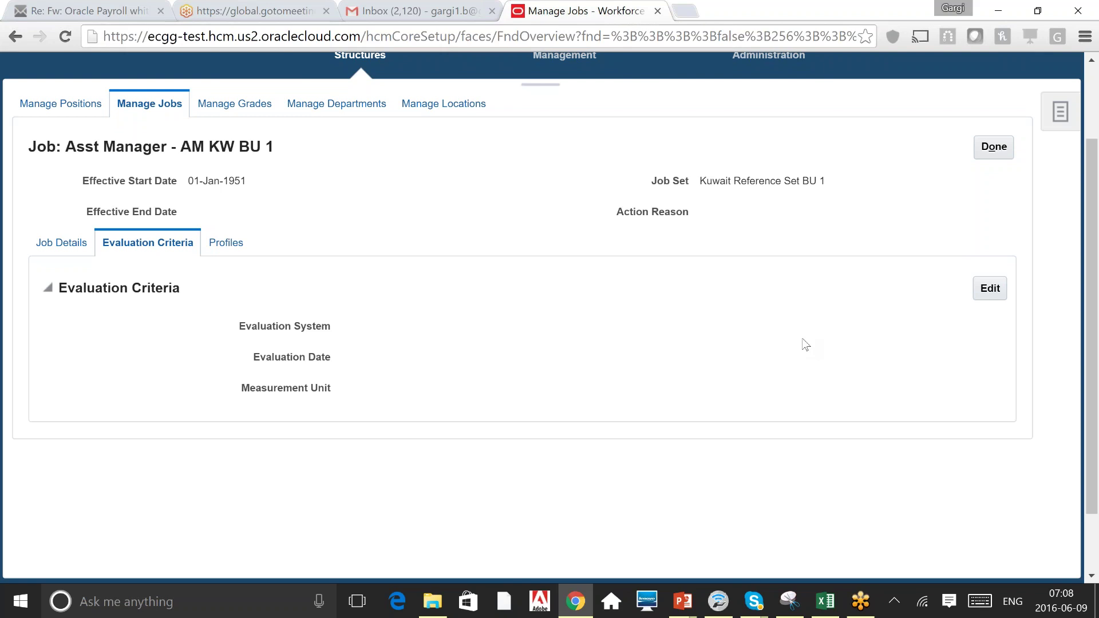
left_click(980, 295)
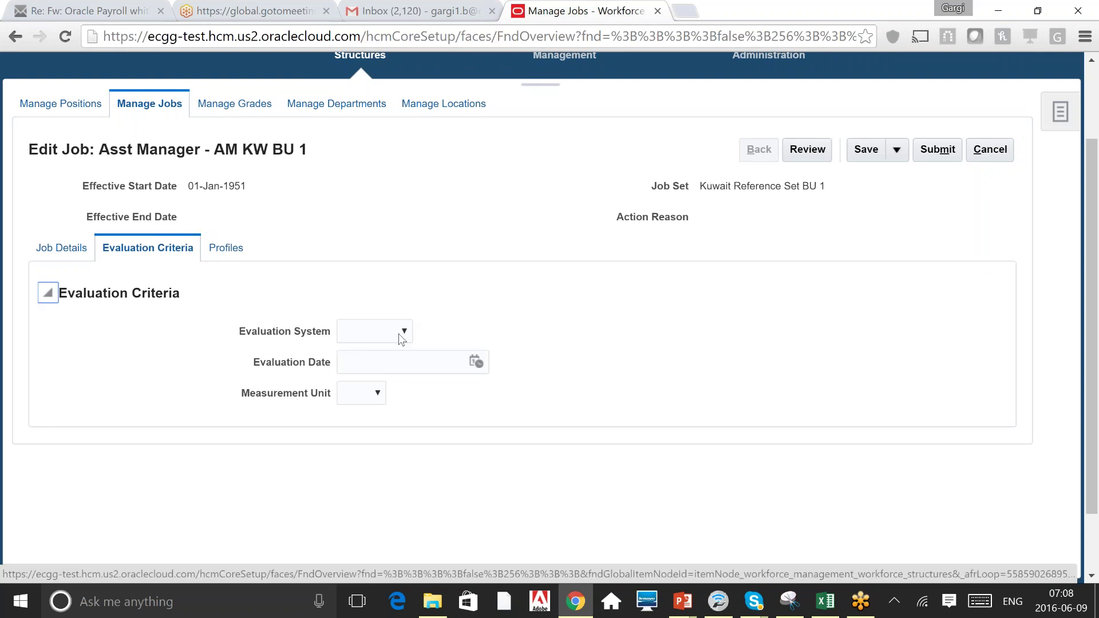
Check the Evaluation System choices without picking one, then make the empty Profiles section editable.
left_click(401, 338)
left_click(492, 310)
left_click(226, 248)
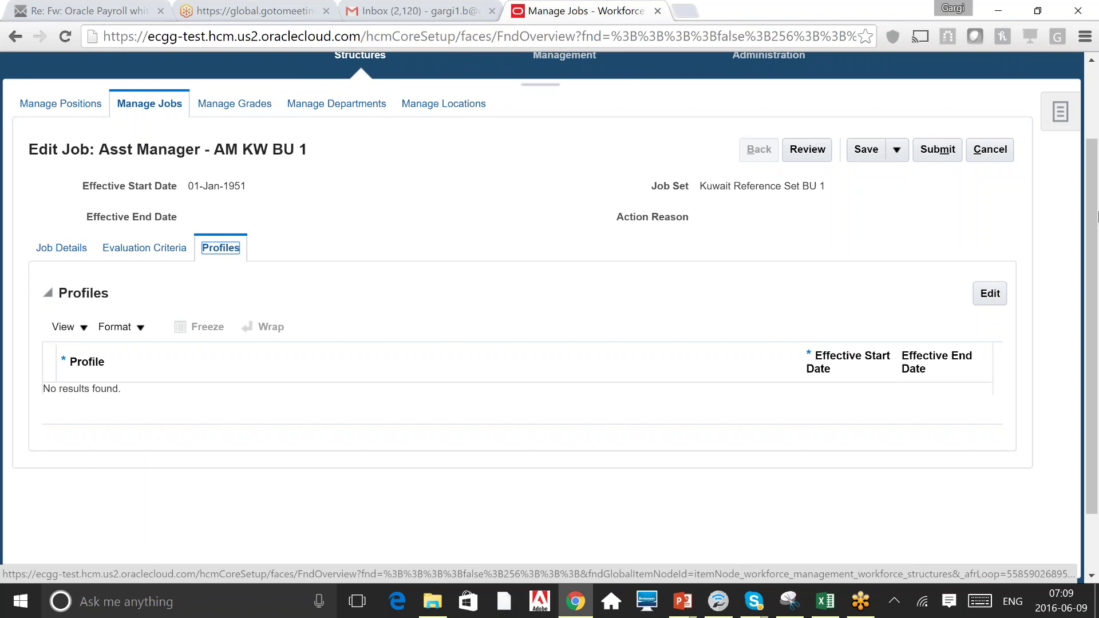
left_click(993, 295)
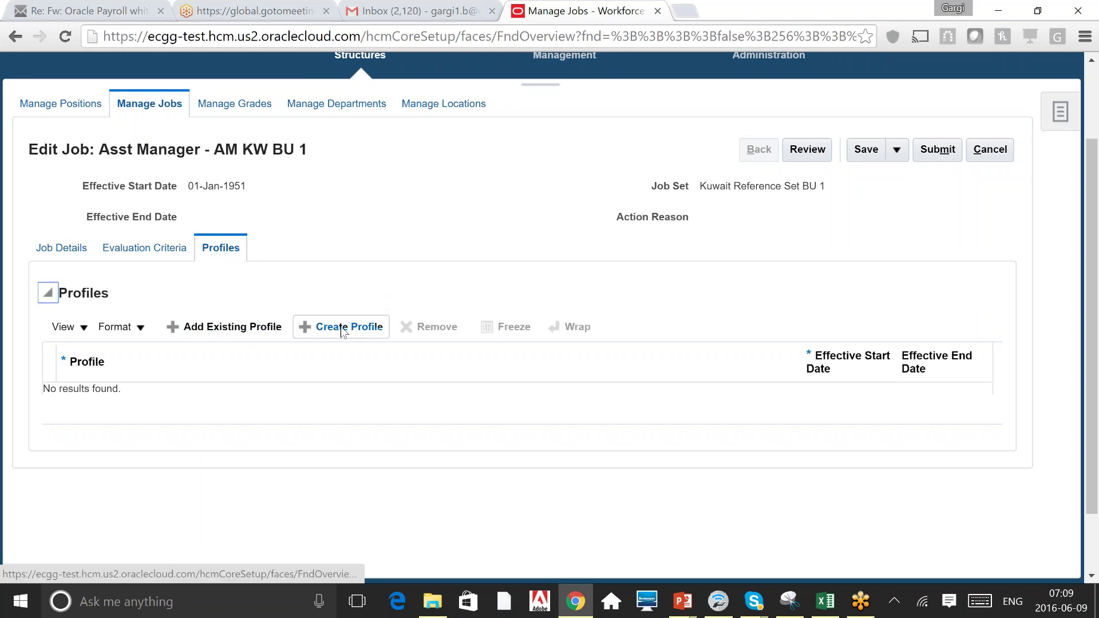
Create a new profile with code 'test' and attach it to the Asst Manager job.
left_click(342, 330)
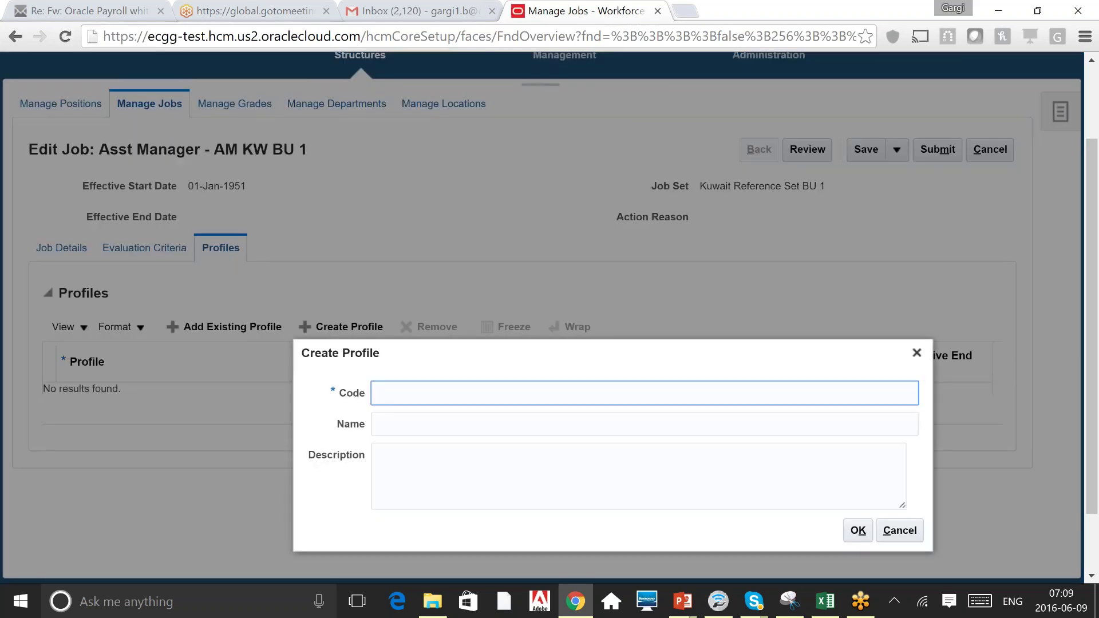
left_click(410, 425)
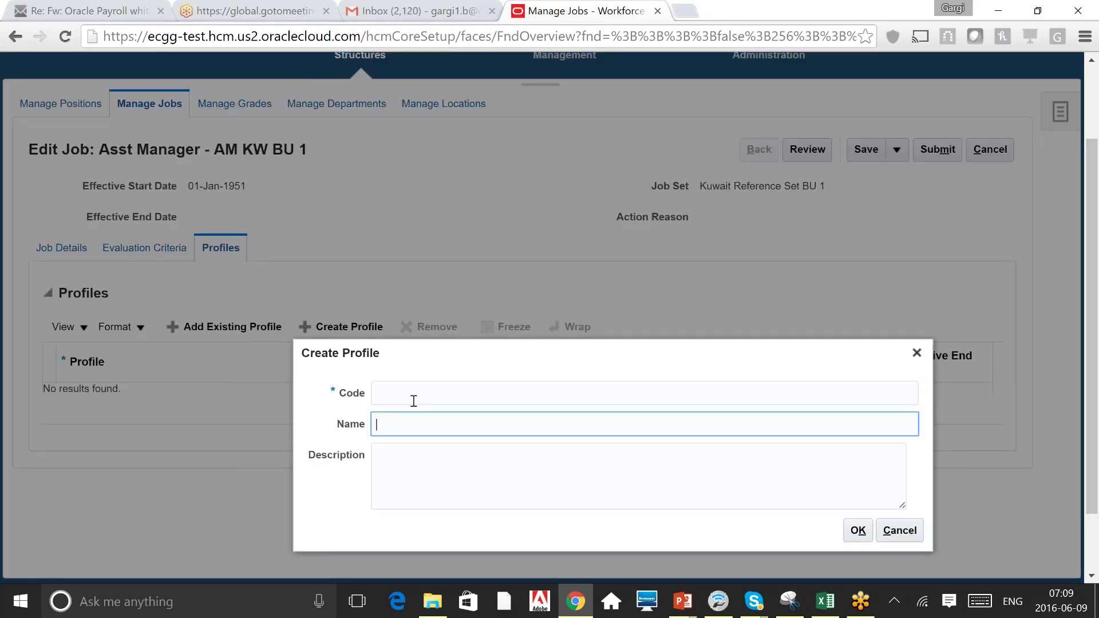
left_click(414, 400)
type("test")
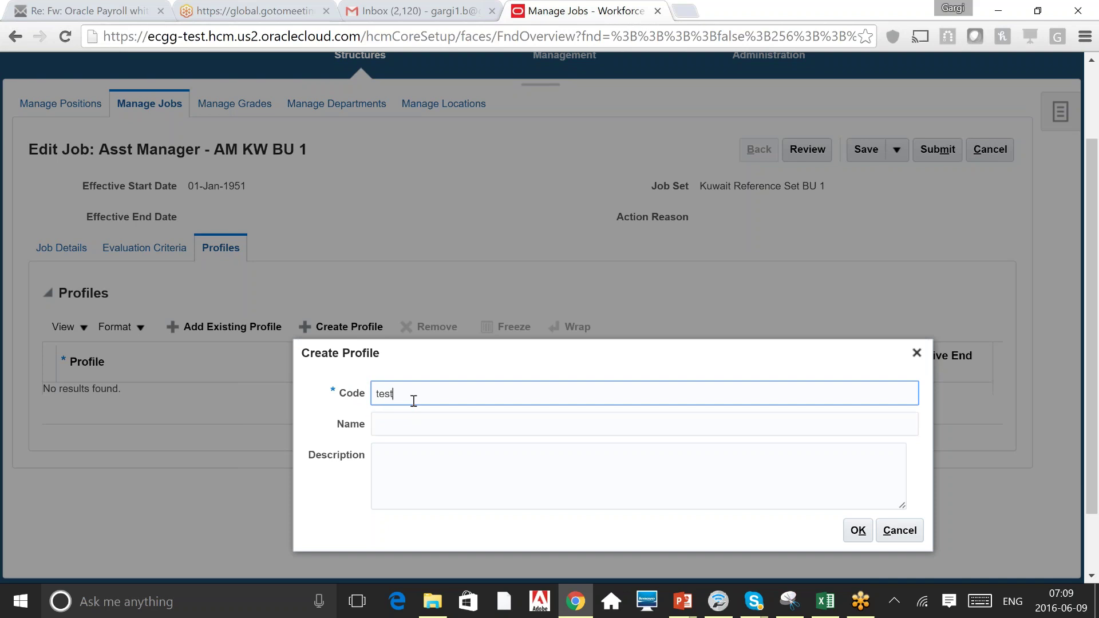
key("Tab")
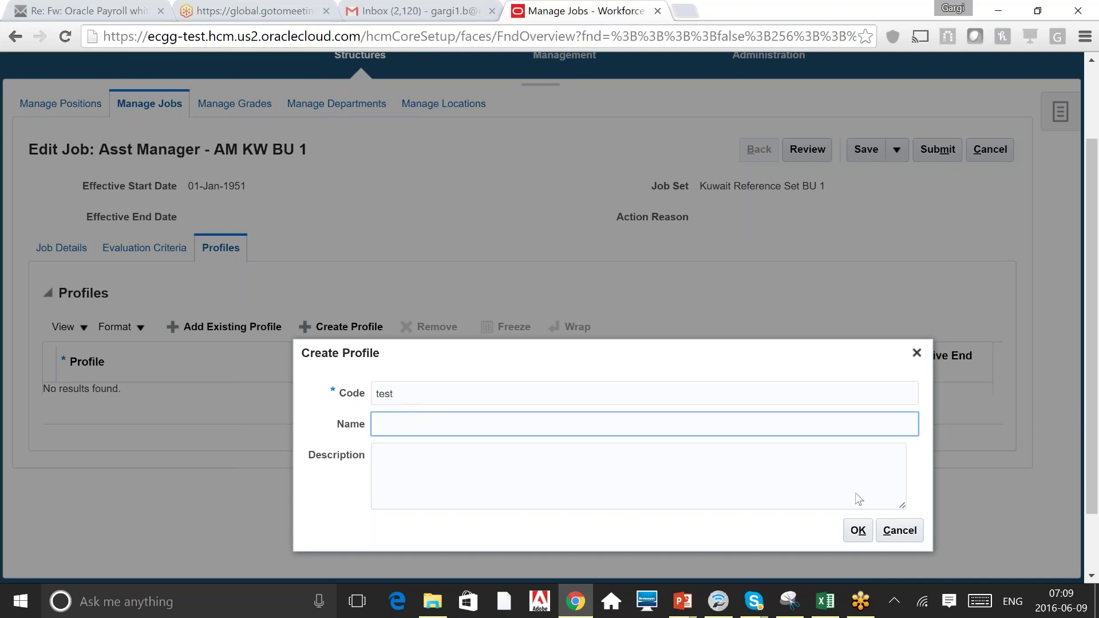
left_click(858, 530)
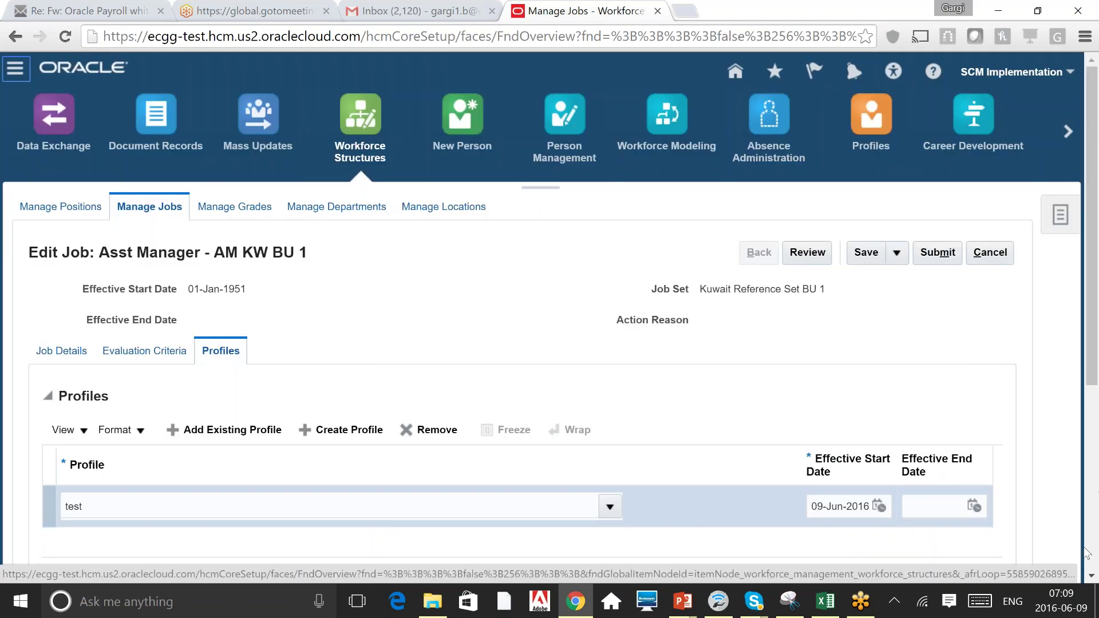
Expand the test profile's empty Workforce Structures details, review them, and return to the job header.
scroll(414, 341, "down", 5)
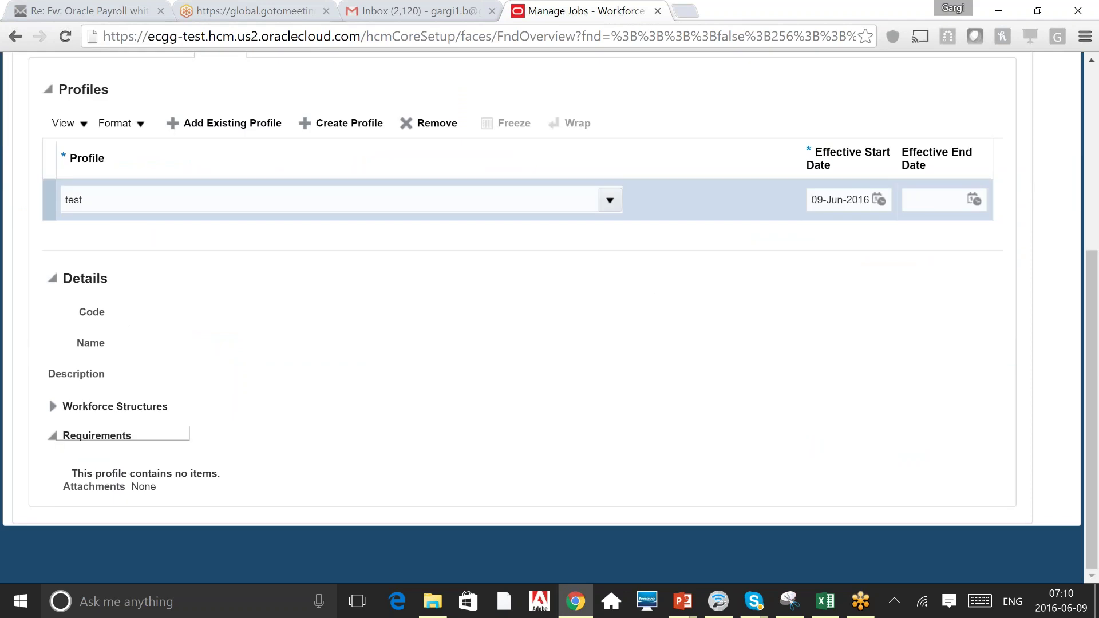
left_click(52, 406)
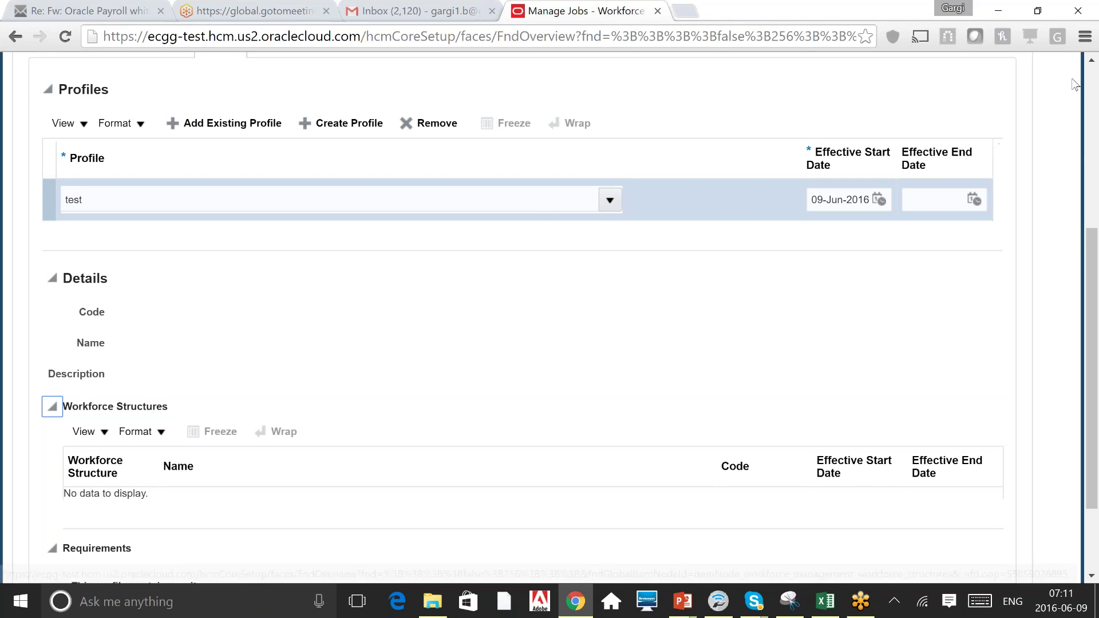
scroll(1097, 80, "up", 5)
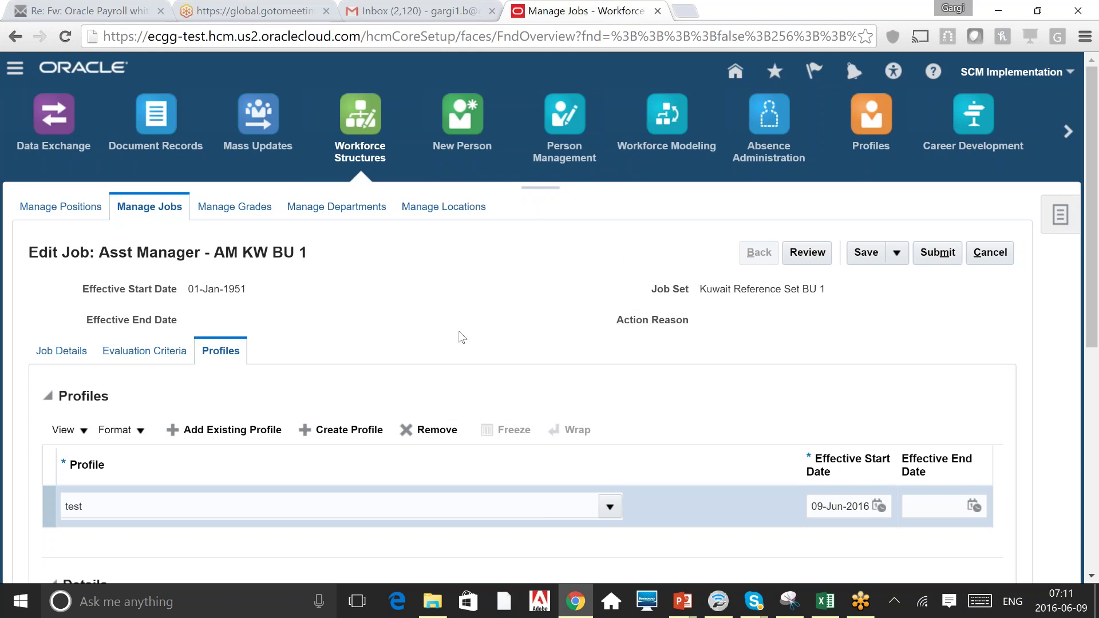
scroll(459, 331, "down", 1)
scroll(459, 331, "down", 6)
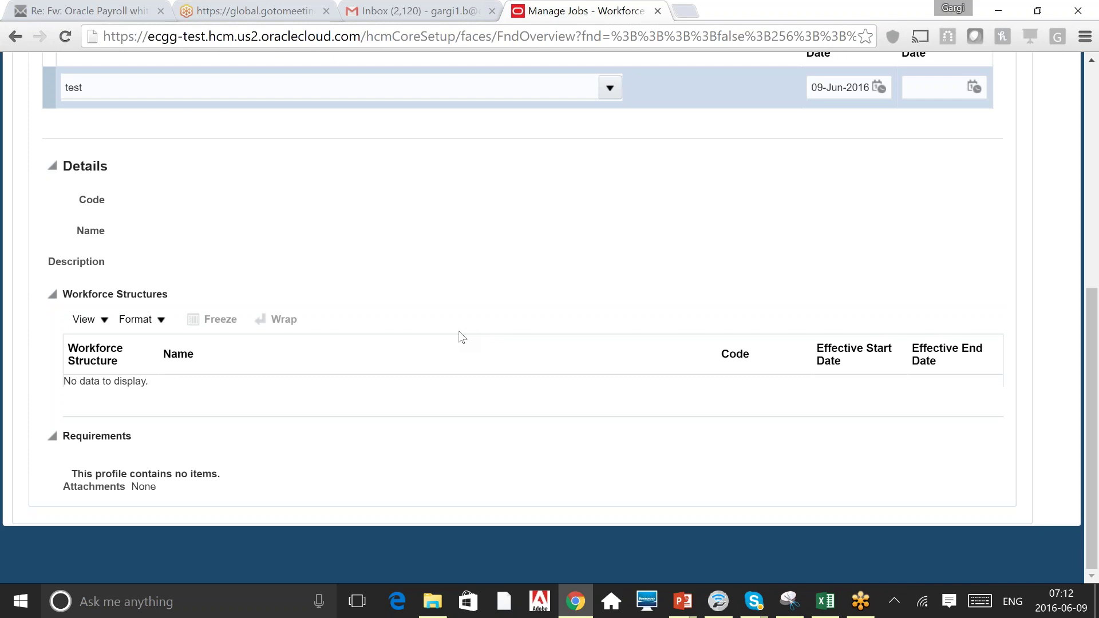
left_click(1094, 80)
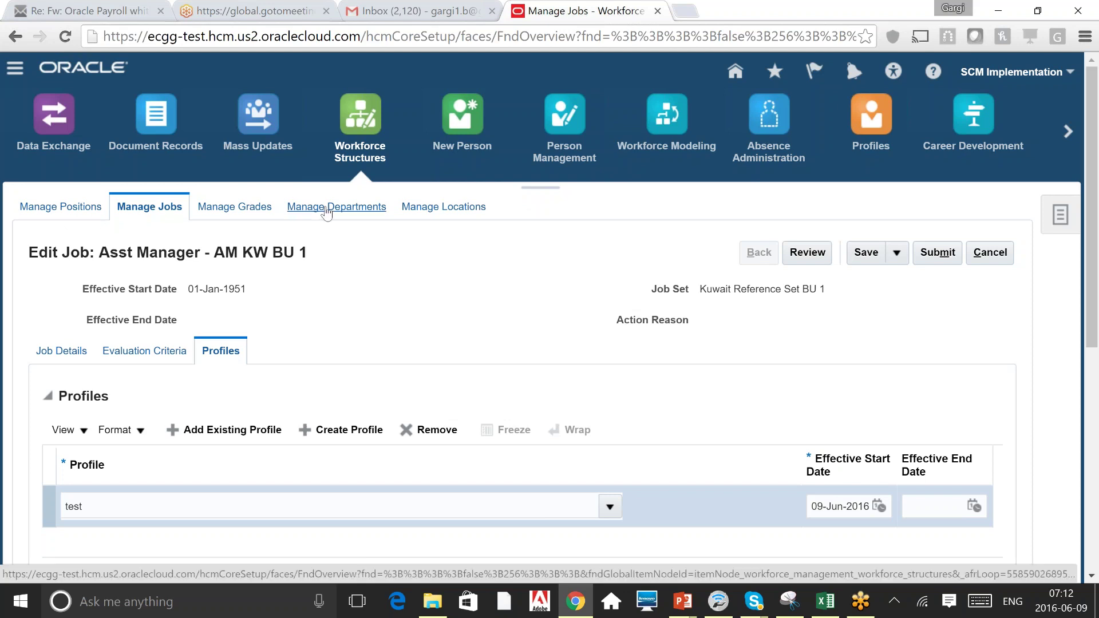
Go to Manage Grades via Manage Departments, search grade name 'A' with no results, then switch to Advanced.
left_click(326, 212)
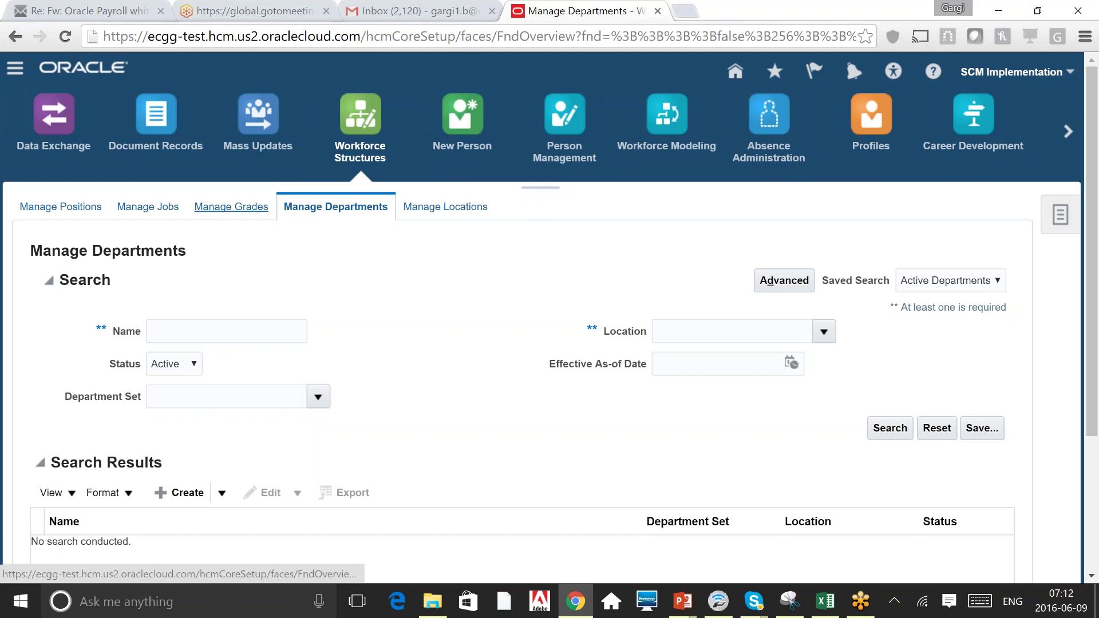
left_click(232, 207)
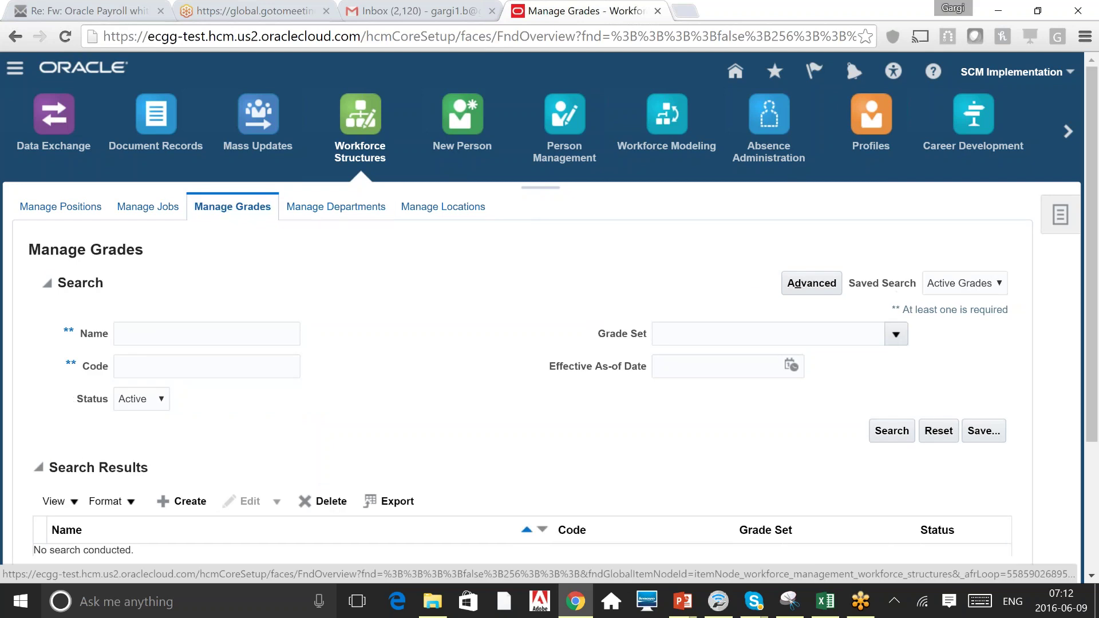
left_click(159, 334)
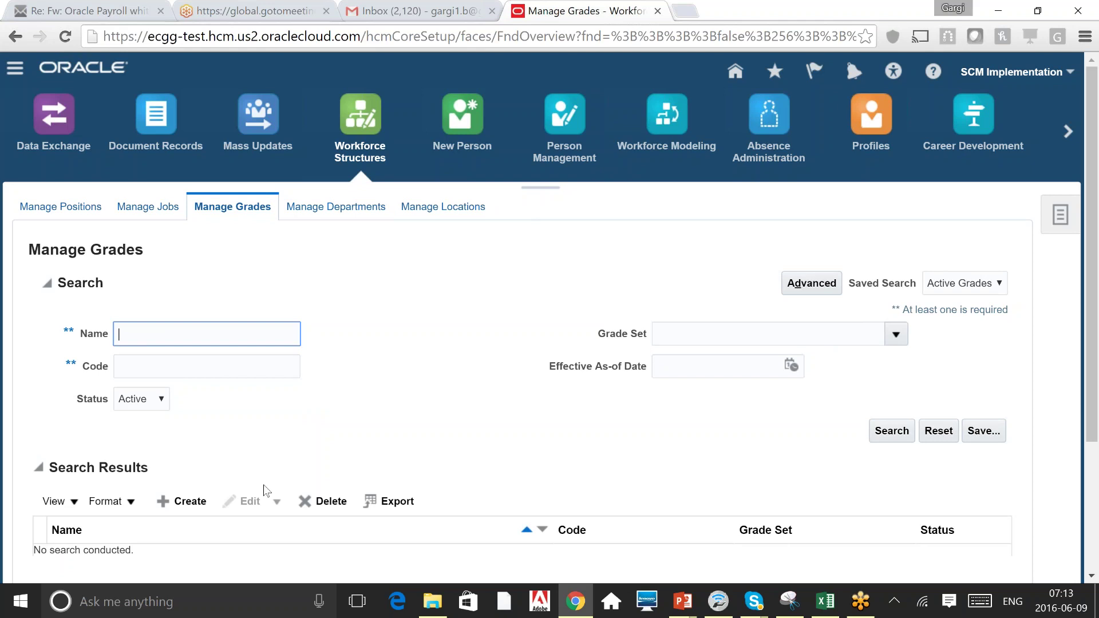
type("A")
key("Return")
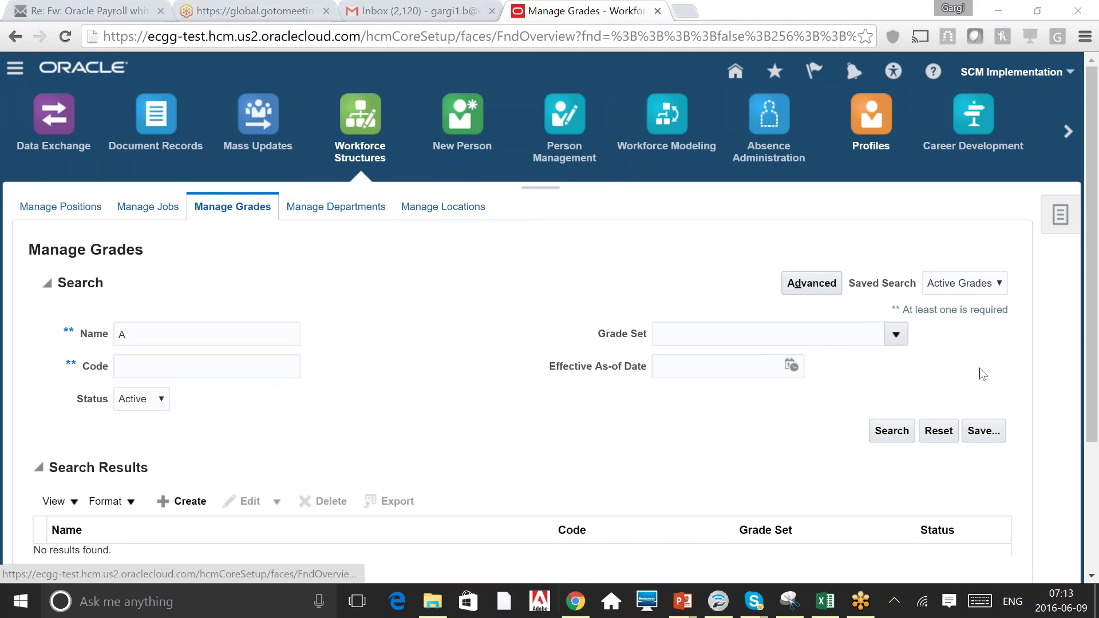
left_click(812, 283)
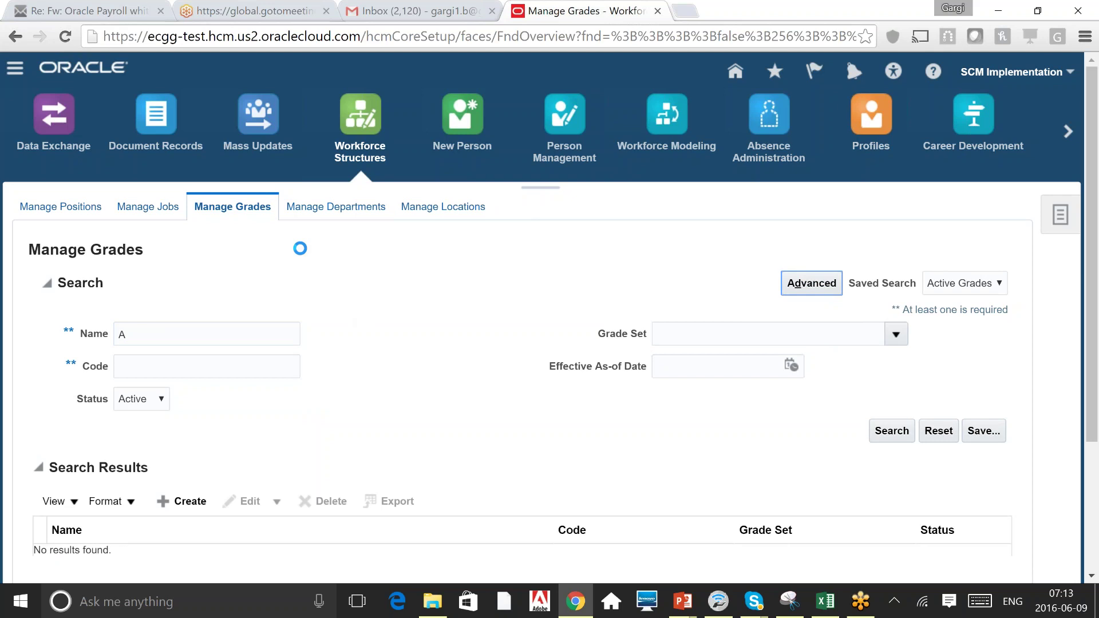
Clear the 'A' name and run an advanced grade search where Name and Code are not blank.
double_click(284, 337)
key("BackSpace")
key("Tab")
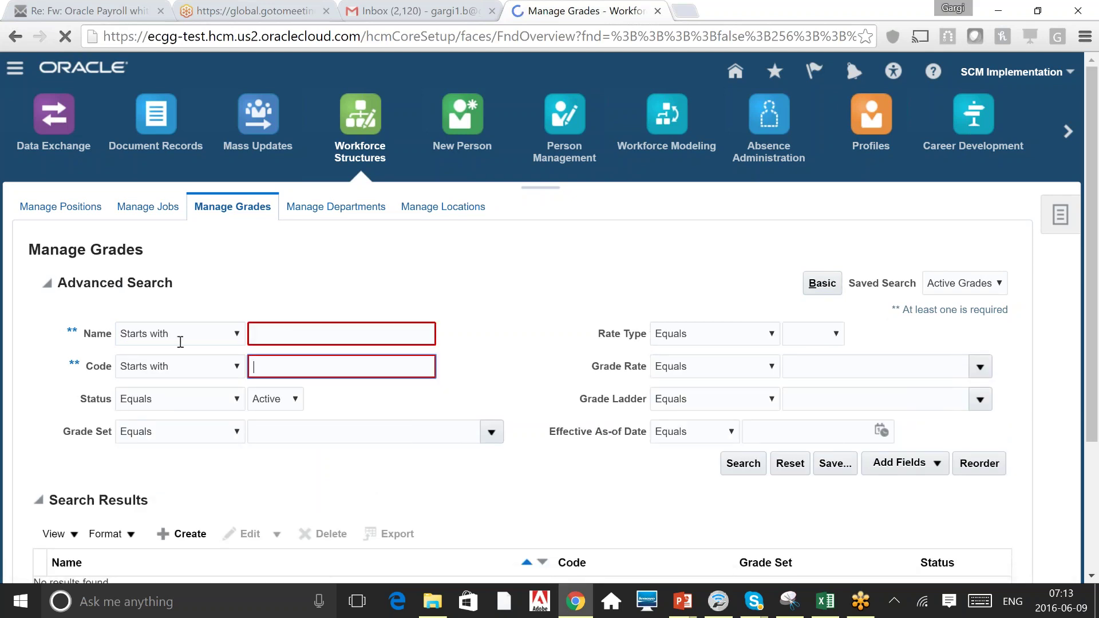
left_click(179, 335)
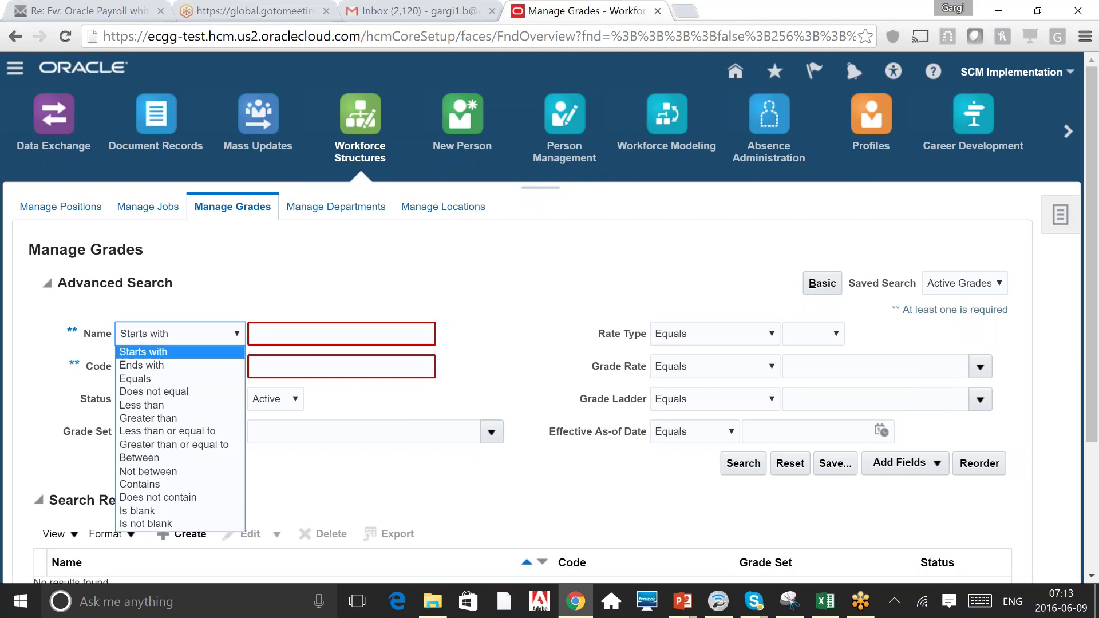
left_click(150, 525)
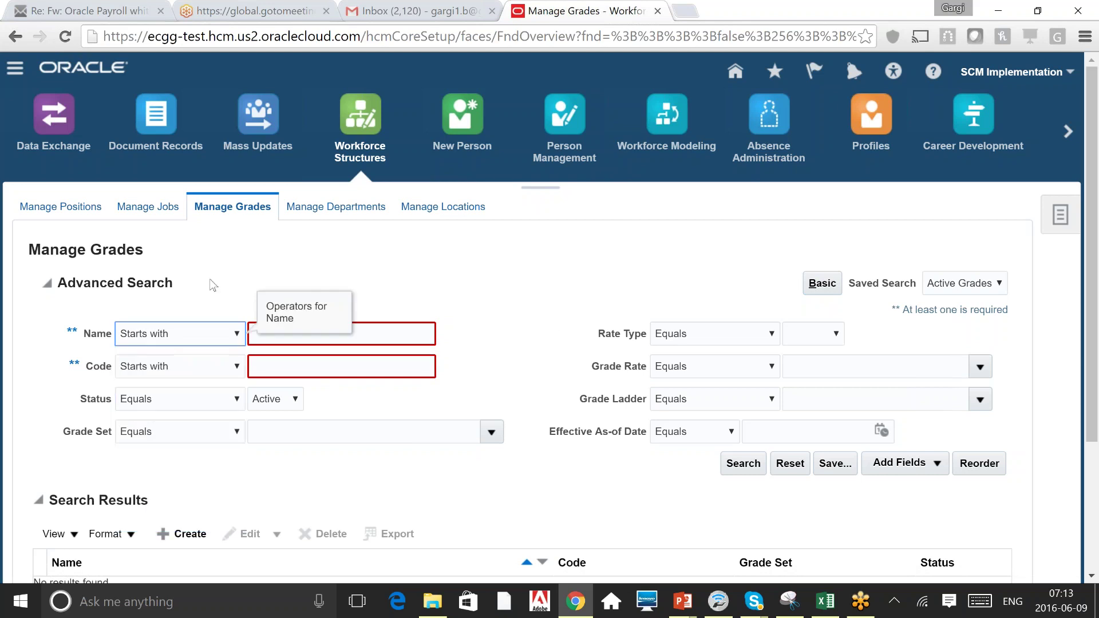
left_click(236, 366)
left_click(177, 554)
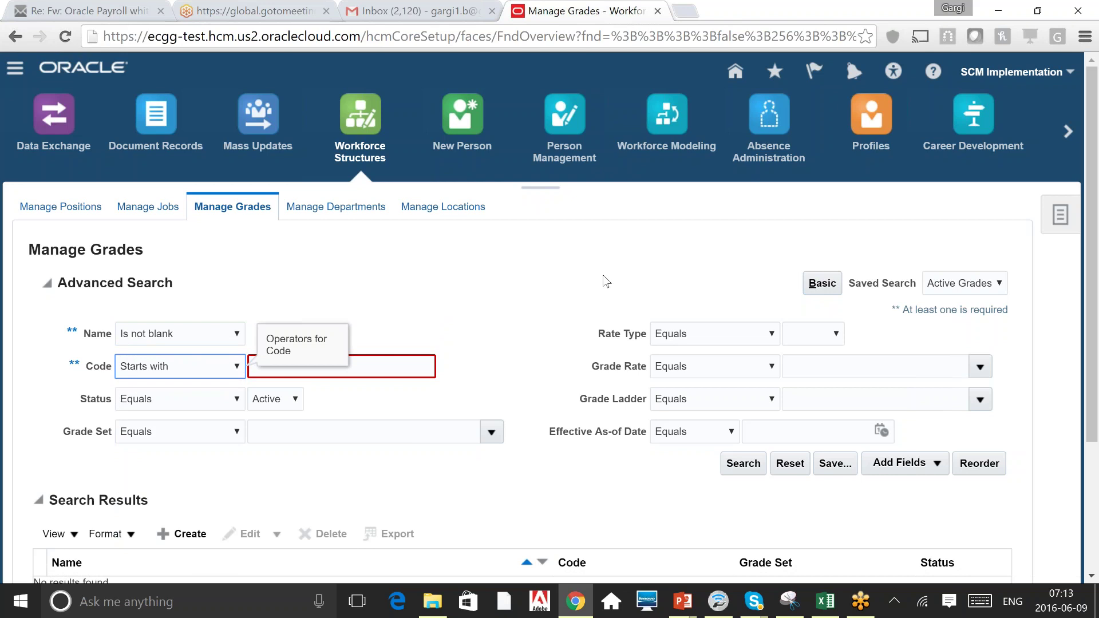
left_click(736, 466)
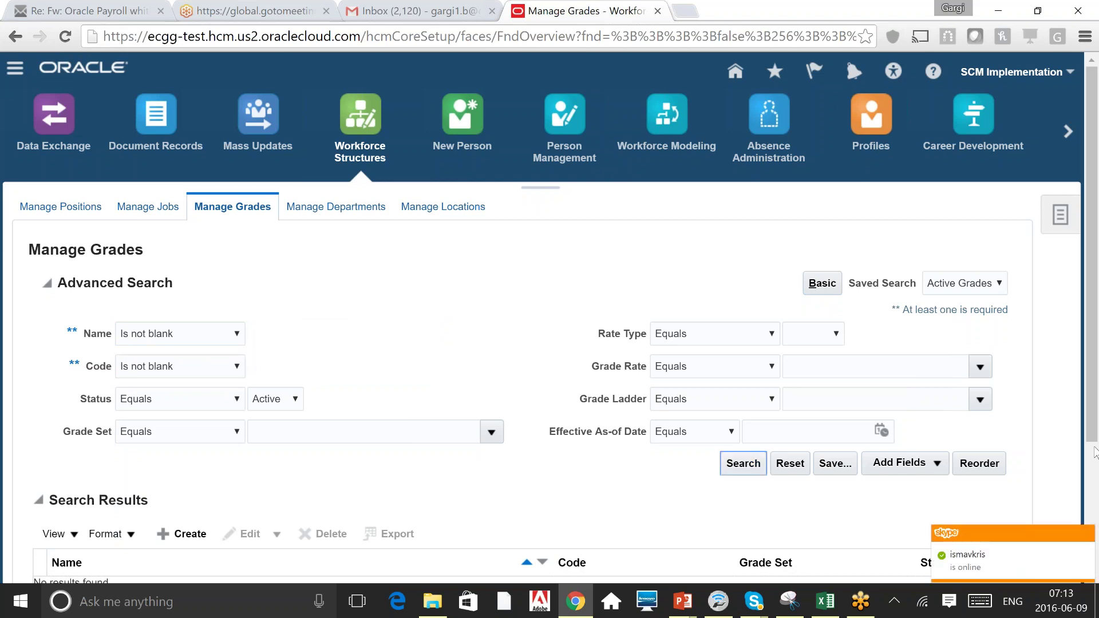
scroll(1094, 455, "down", 2)
scroll(1094, 456, "down", 5)
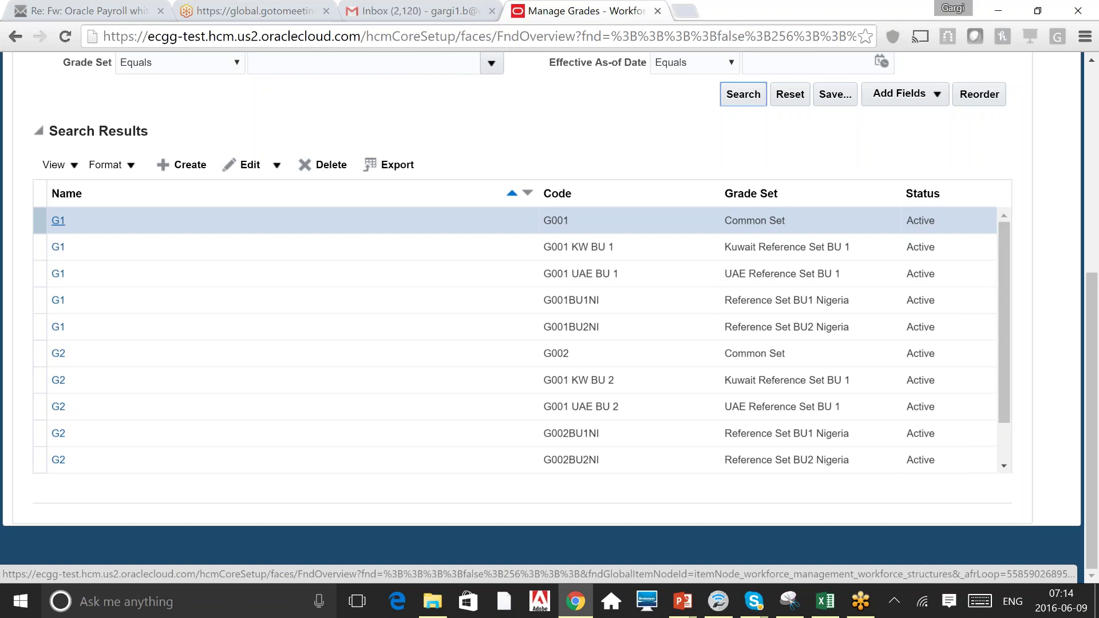
Open grade G1 - G001, review its Grade Details, and view its empty Rate Values.
left_click(58, 220)
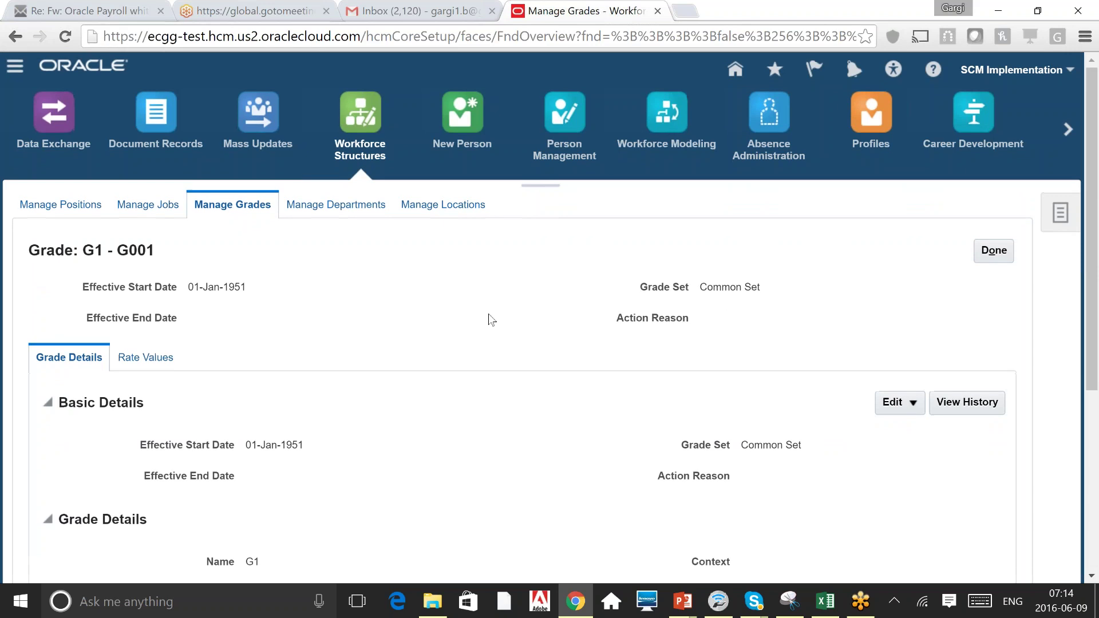
scroll(490, 319, "down", 1)
scroll(490, 319, "down", 1)
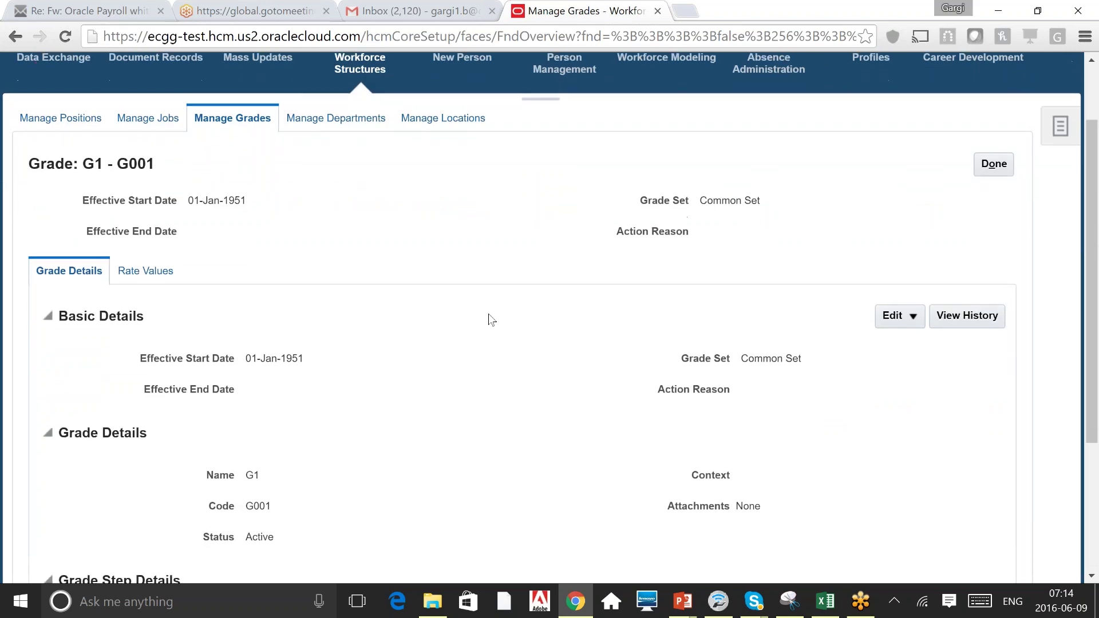
scroll(490, 320, "down", 3)
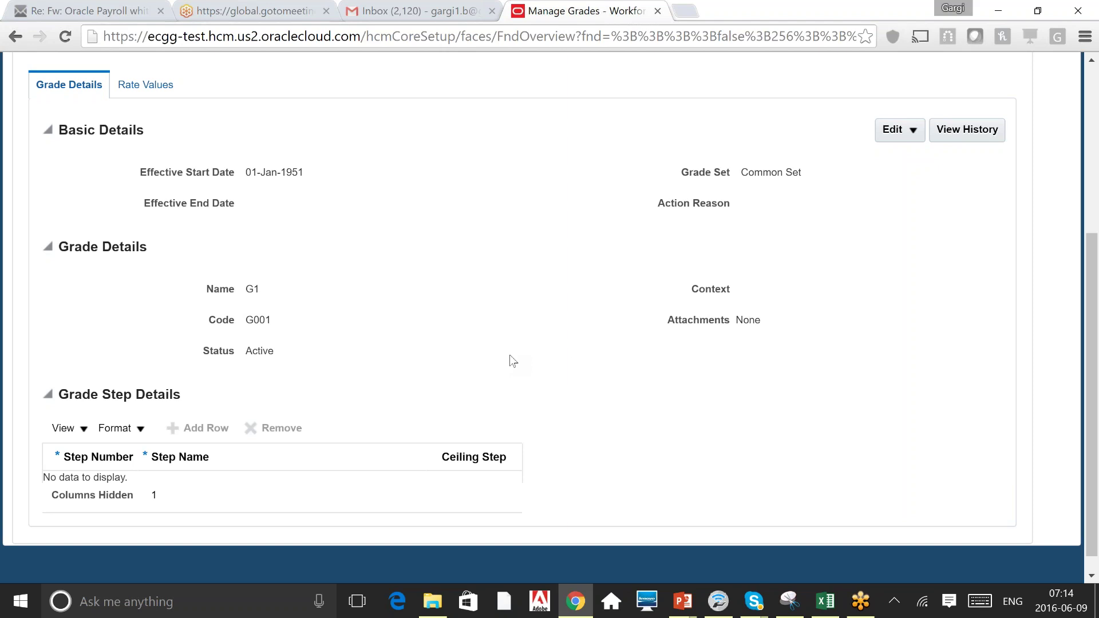
double_click(720, 290)
left_click(541, 287)
scroll(543, 288, "down", 1)
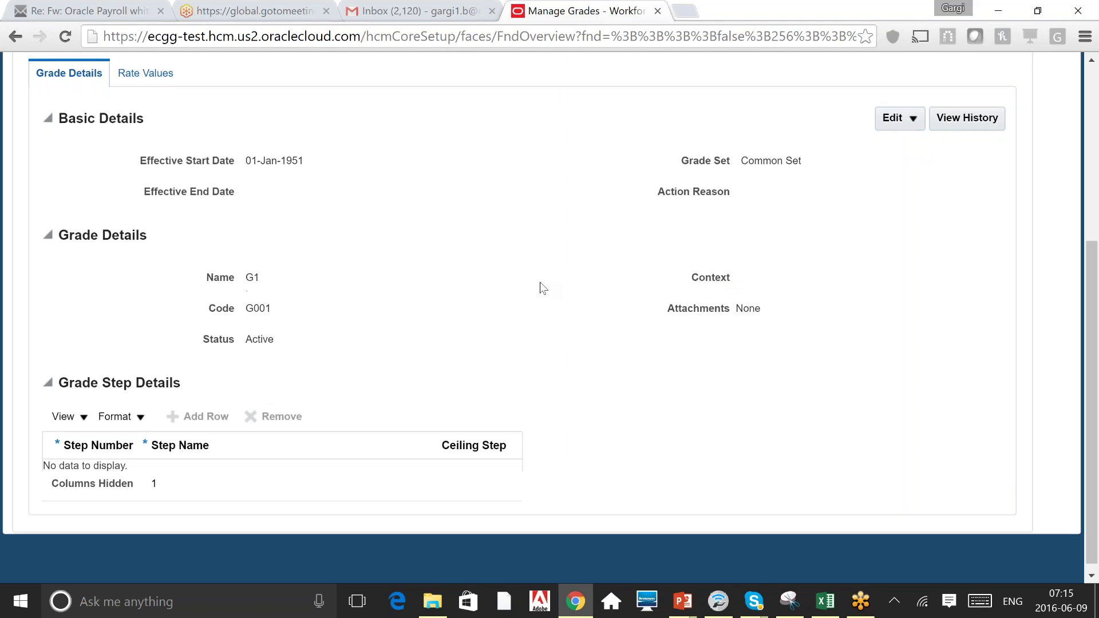
scroll(542, 288, "up", 1)
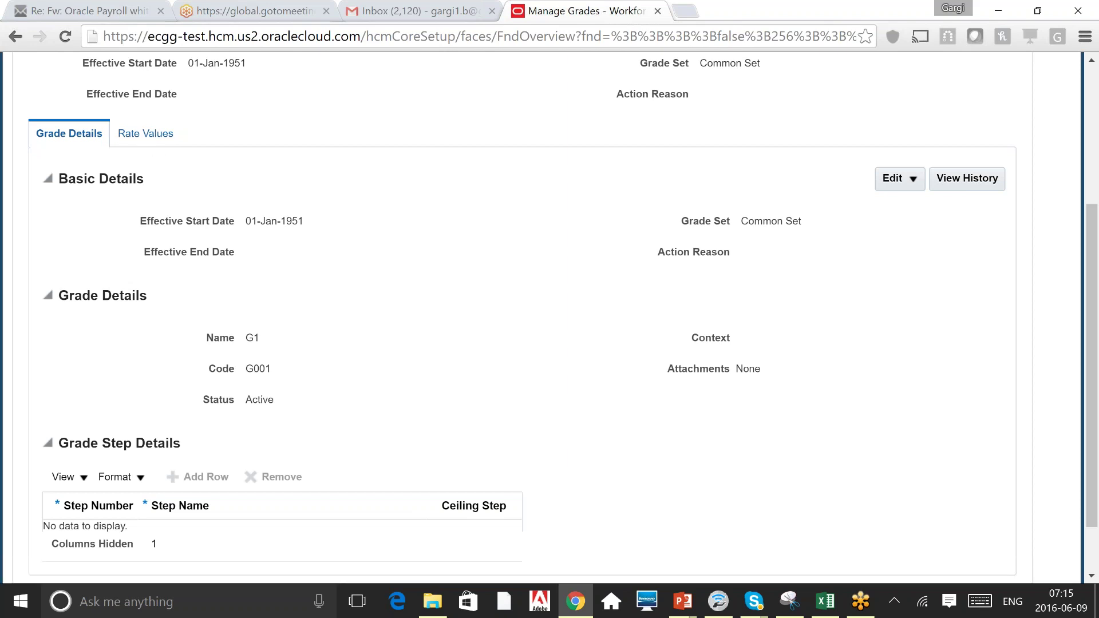
left_click(146, 133)
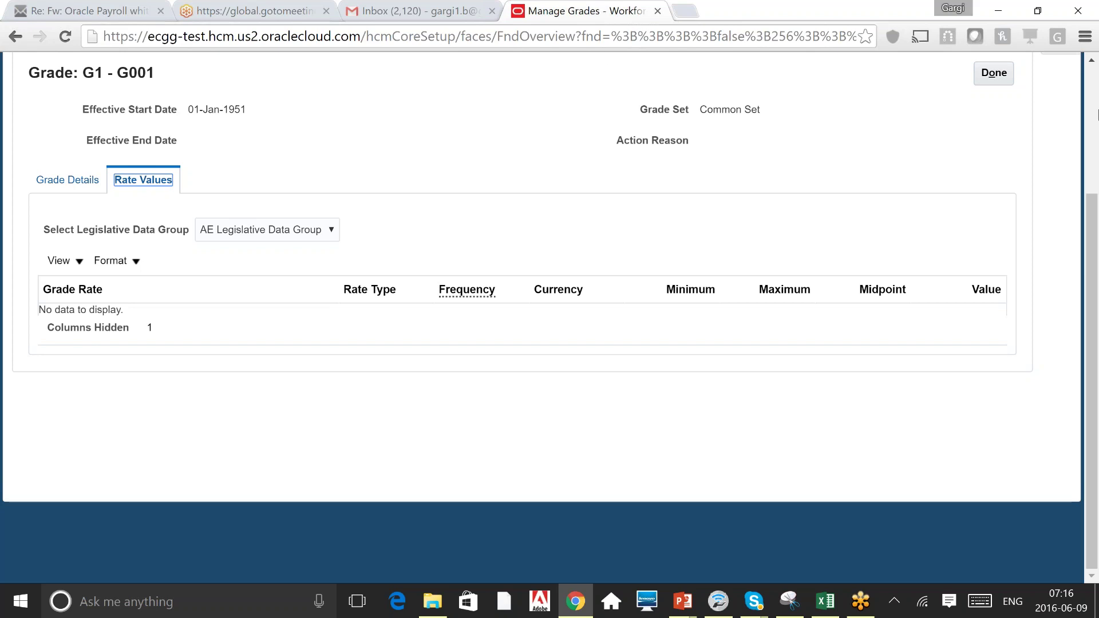
left_click(1095, 87)
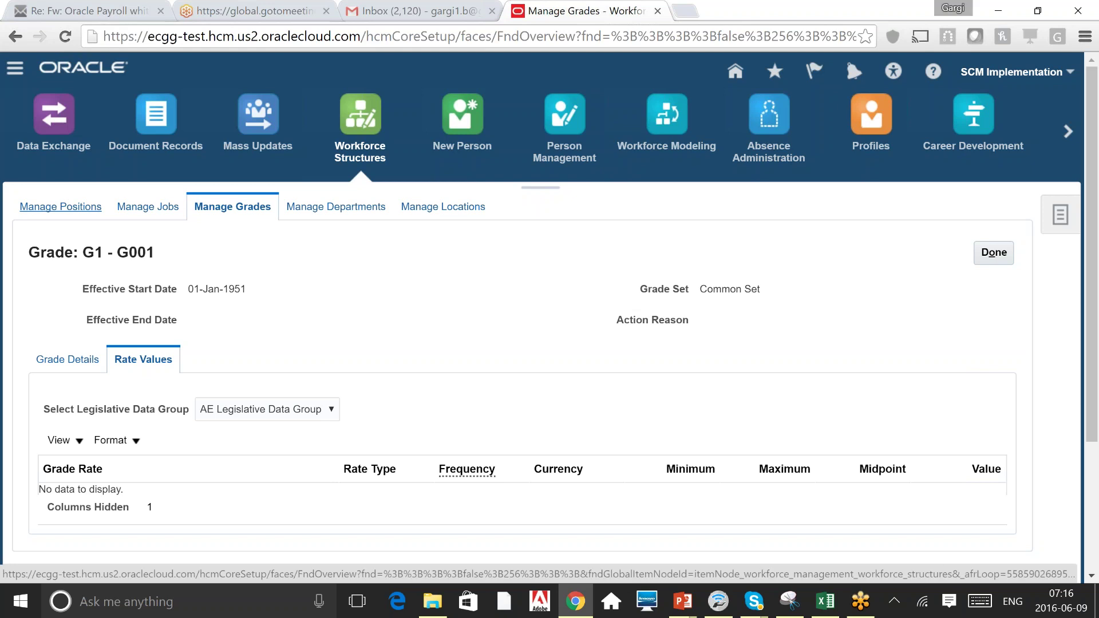
In Manage Positions, search active positions by name 'A' to list Asst Manager HR positions.
left_click(48, 212)
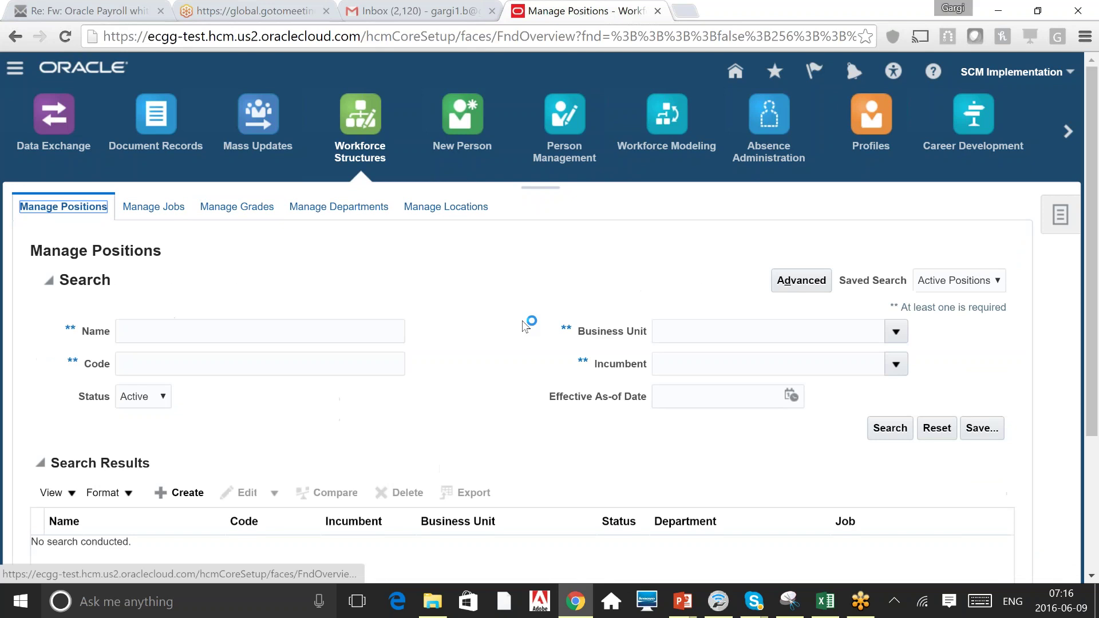
left_click(804, 289)
left_click(260, 331)
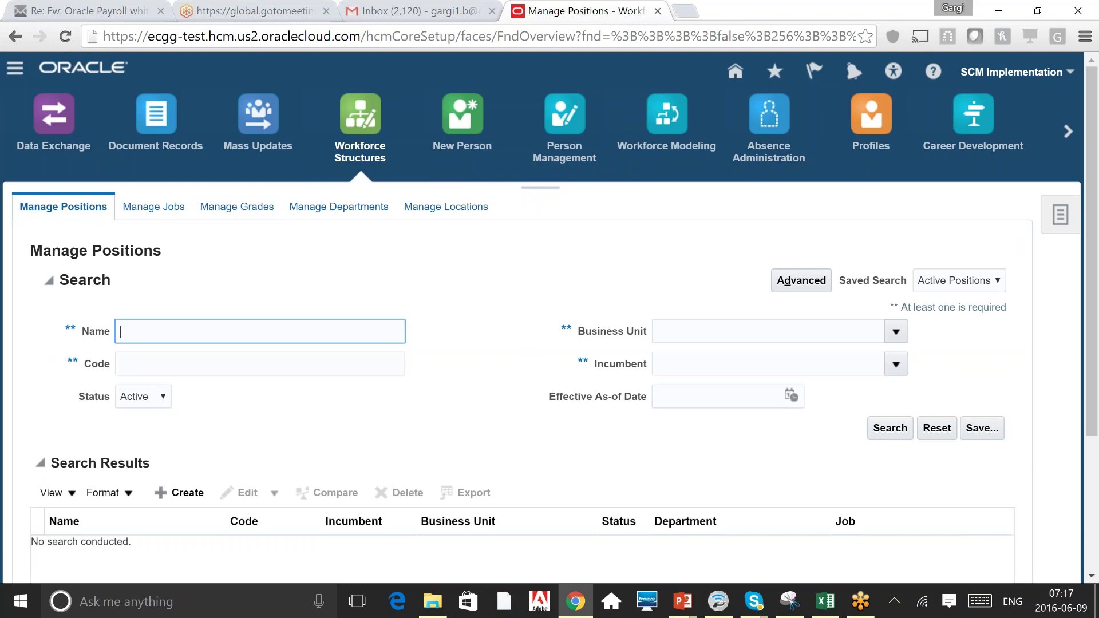
type("A")
key("Return")
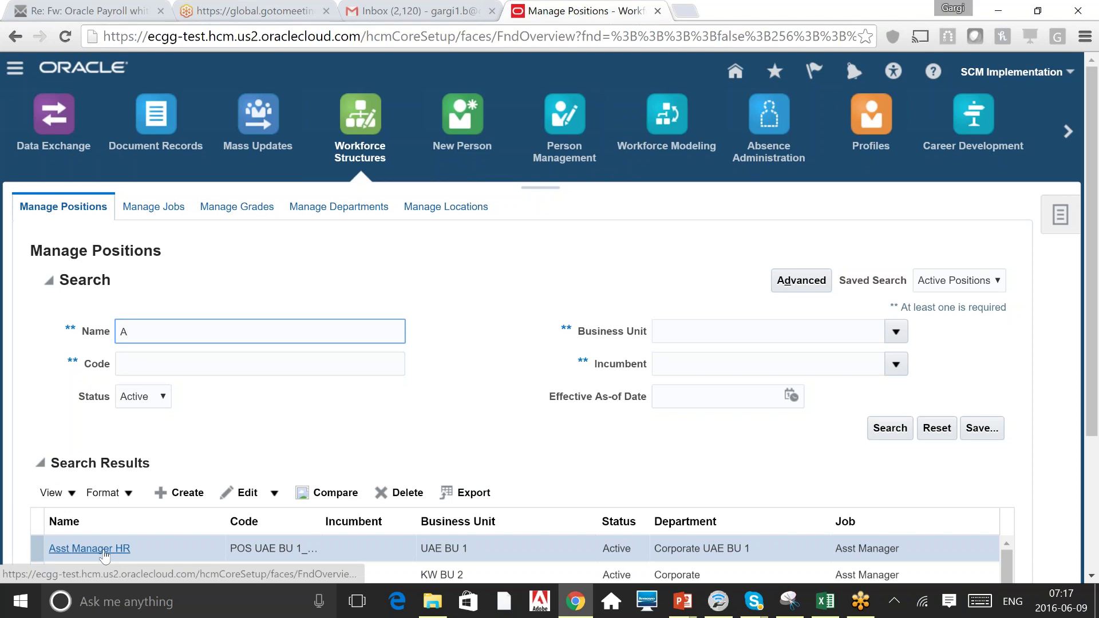
Open the first Asst Manager HR result, position POS UAE BU 1_07.
key("Return")
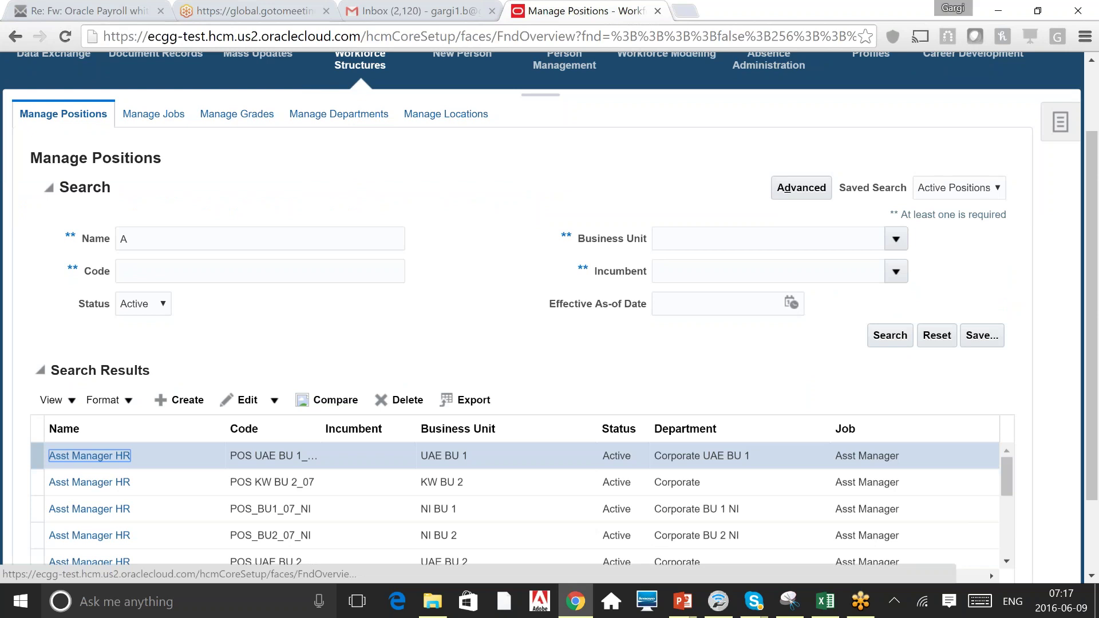
key("Return")
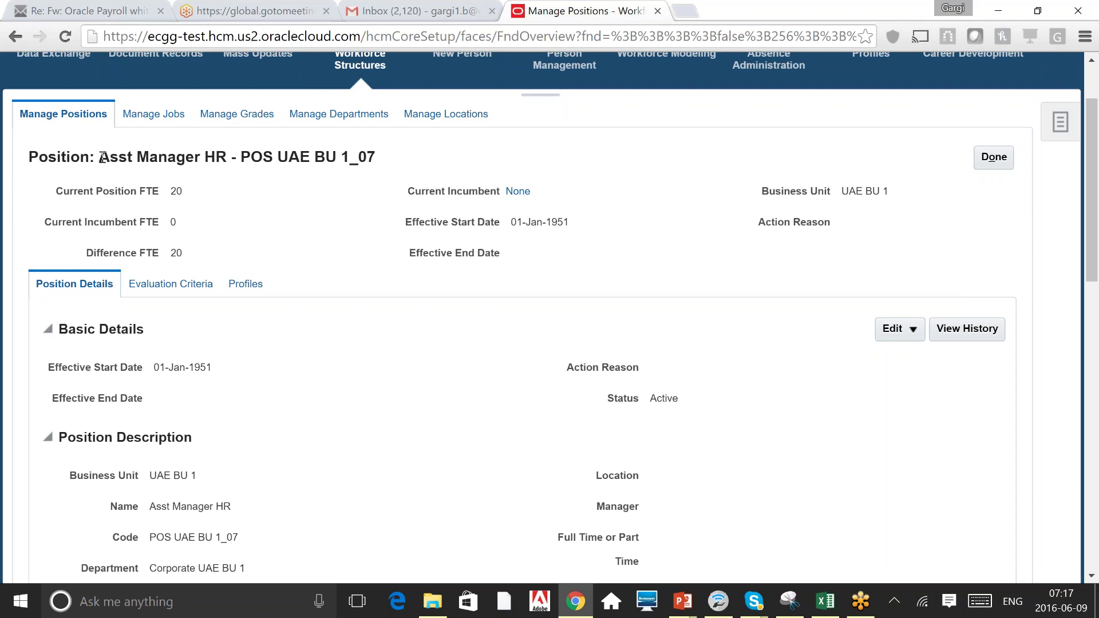
Review the position's title, 20 FTE, incumbent and business unit, then choose Edit > Correct.
left_click_drag(99, 157, 400, 152)
left_click(292, 224)
double_click(175, 252)
double_click(487, 191)
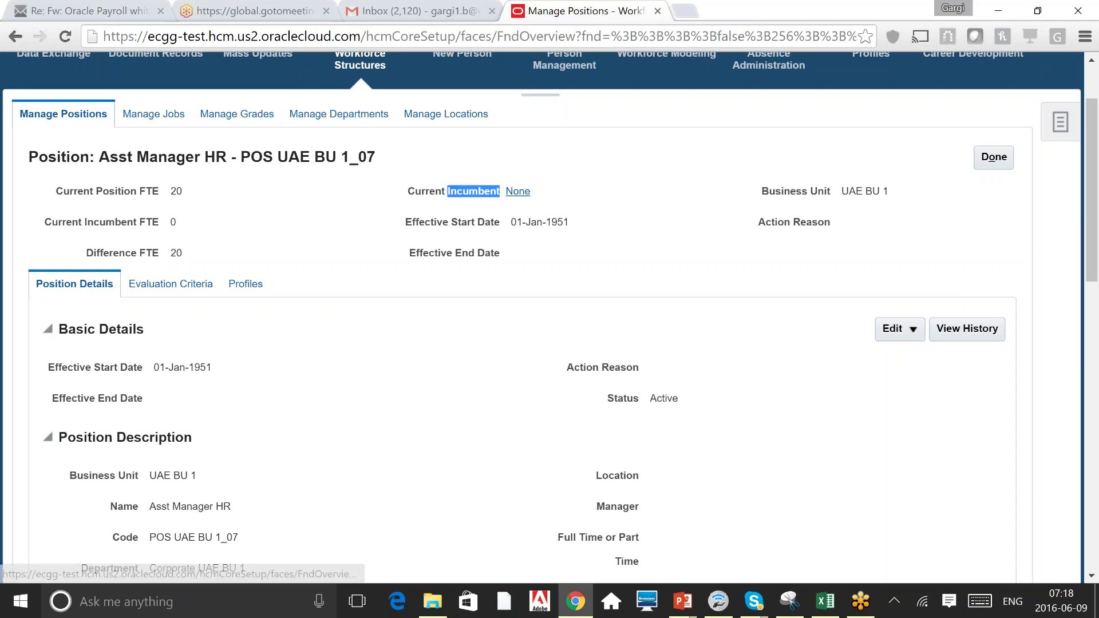
left_click(543, 198)
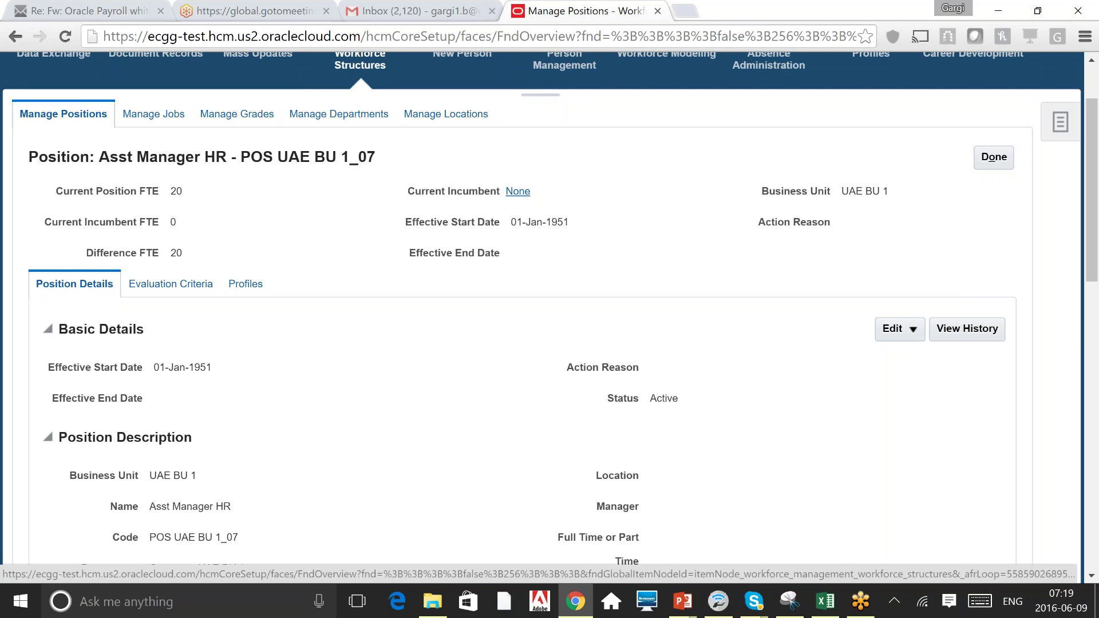
triple_click(805, 188)
left_click(647, 246)
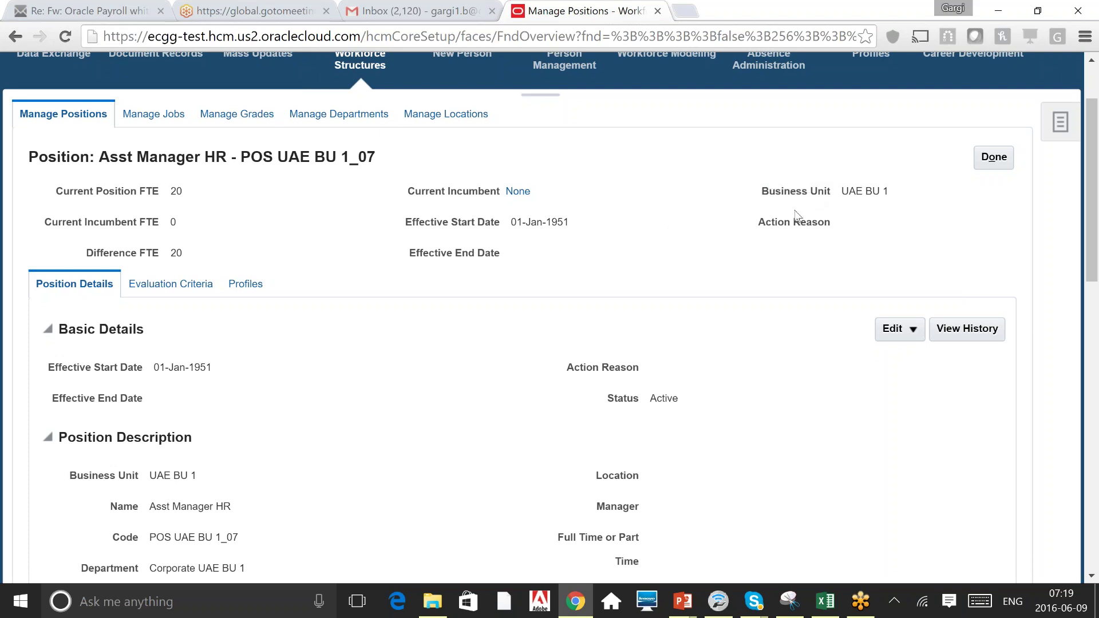
left_click(913, 331)
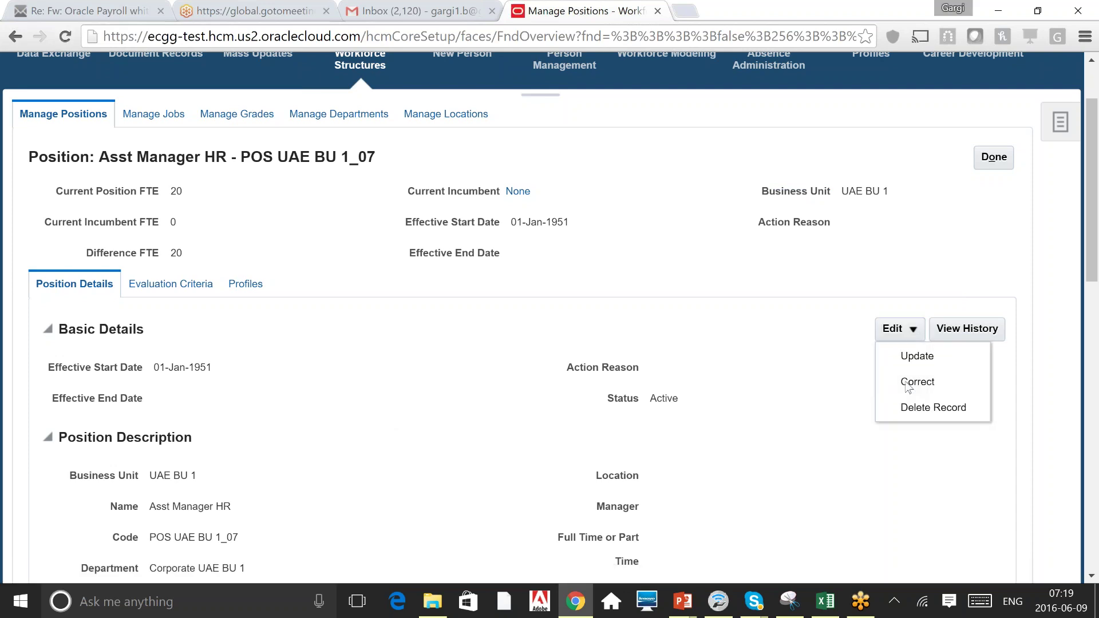
left_click(910, 382)
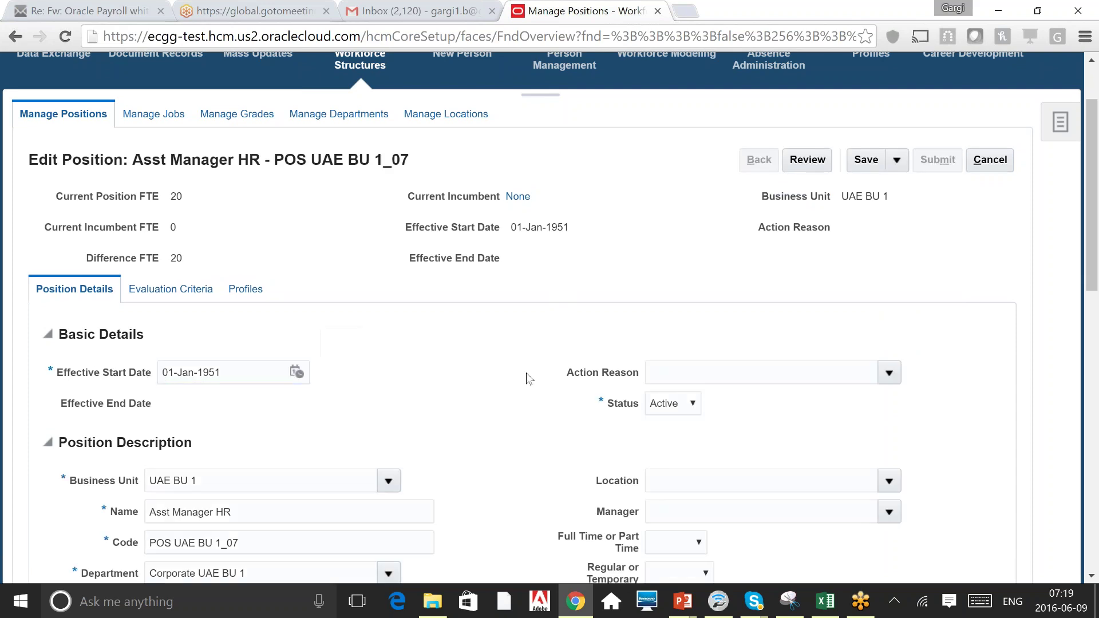
scroll(527, 372, "down", 3)
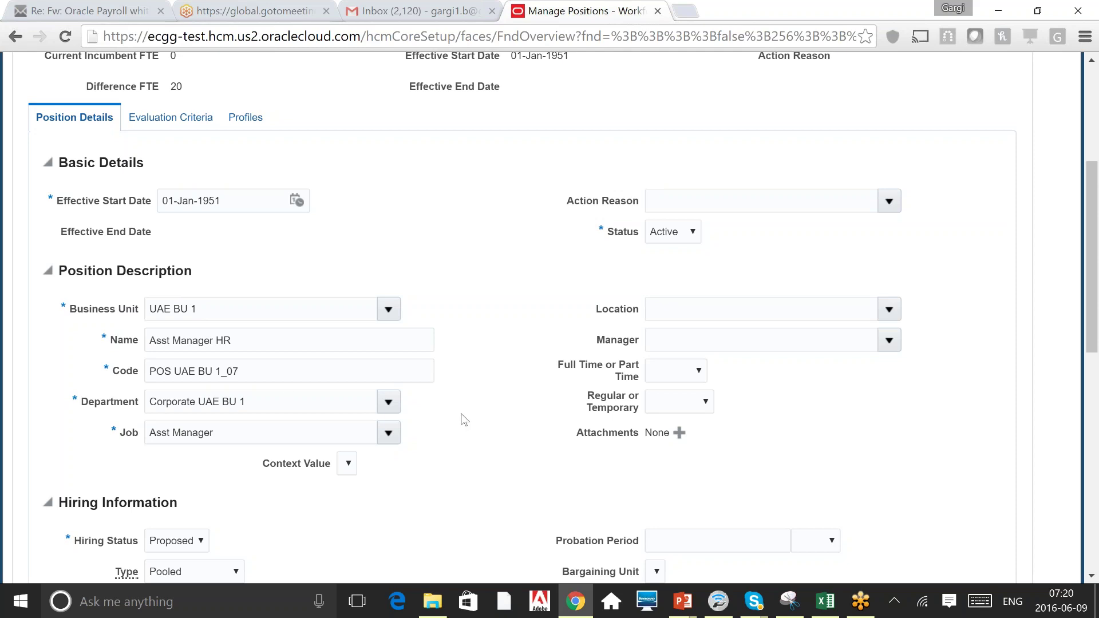
scroll(463, 419, "down", 3)
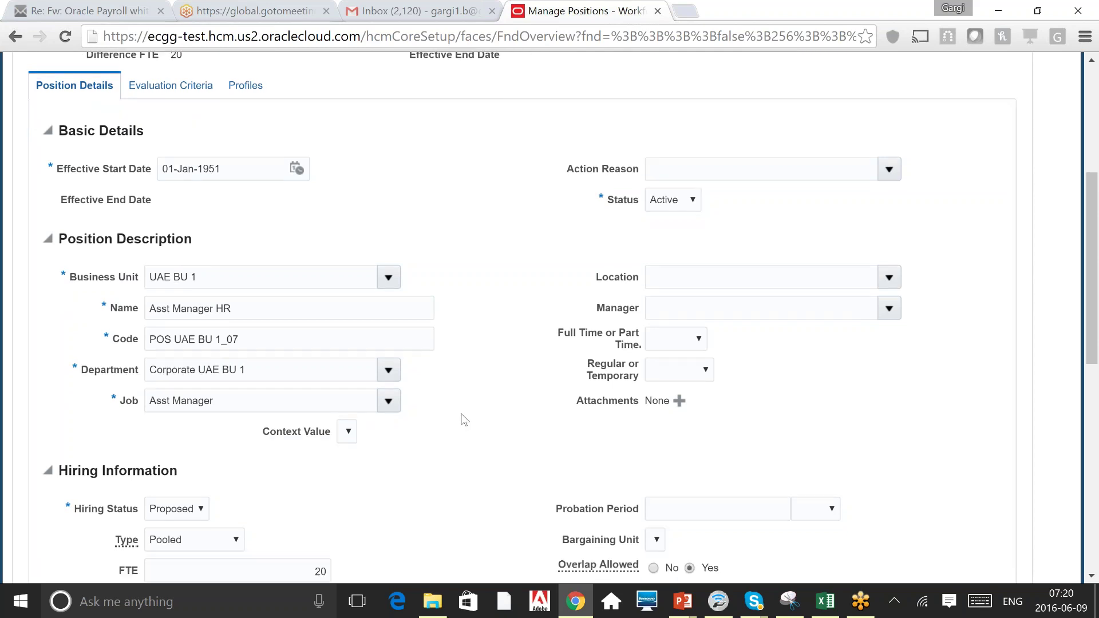
left_click(710, 212)
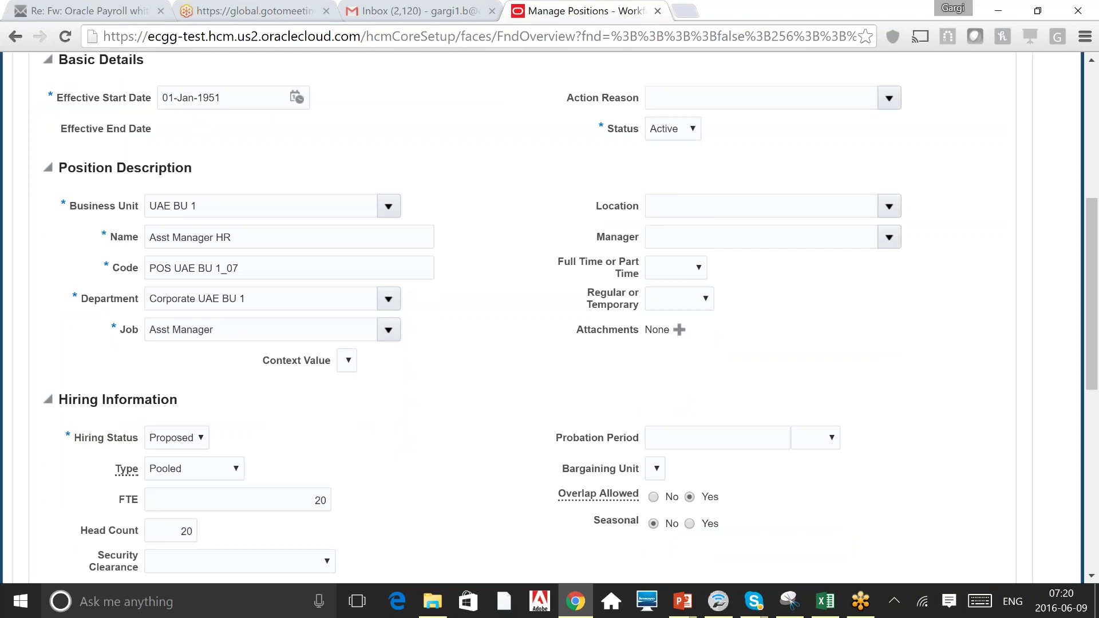
double_click(601, 264)
triple_click(620, 309)
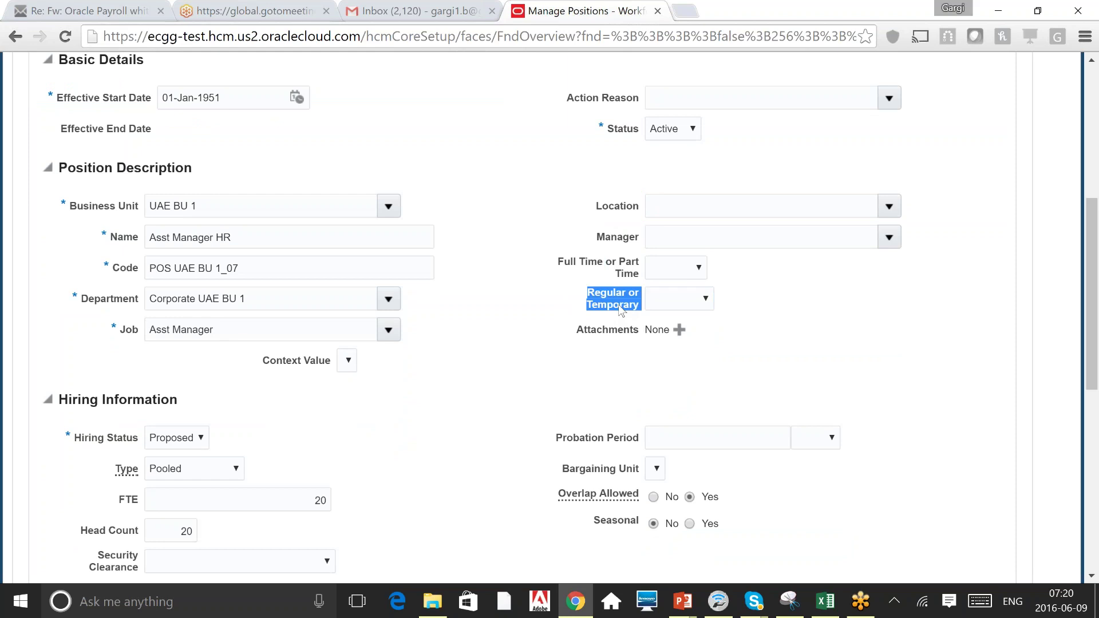
left_click(467, 418)
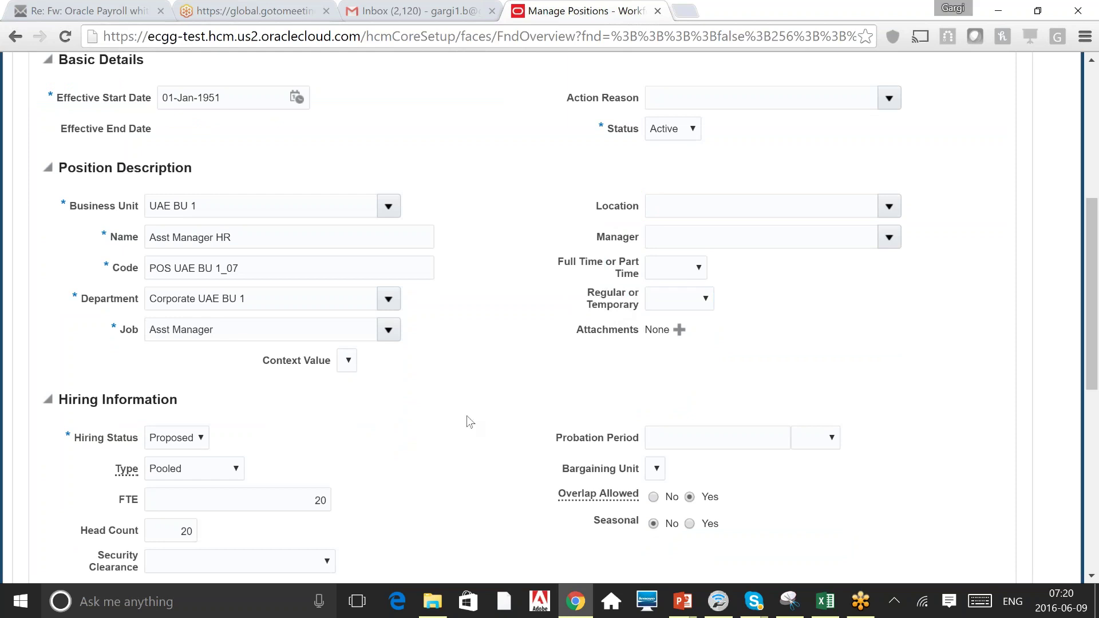
scroll(467, 422, "down", 1)
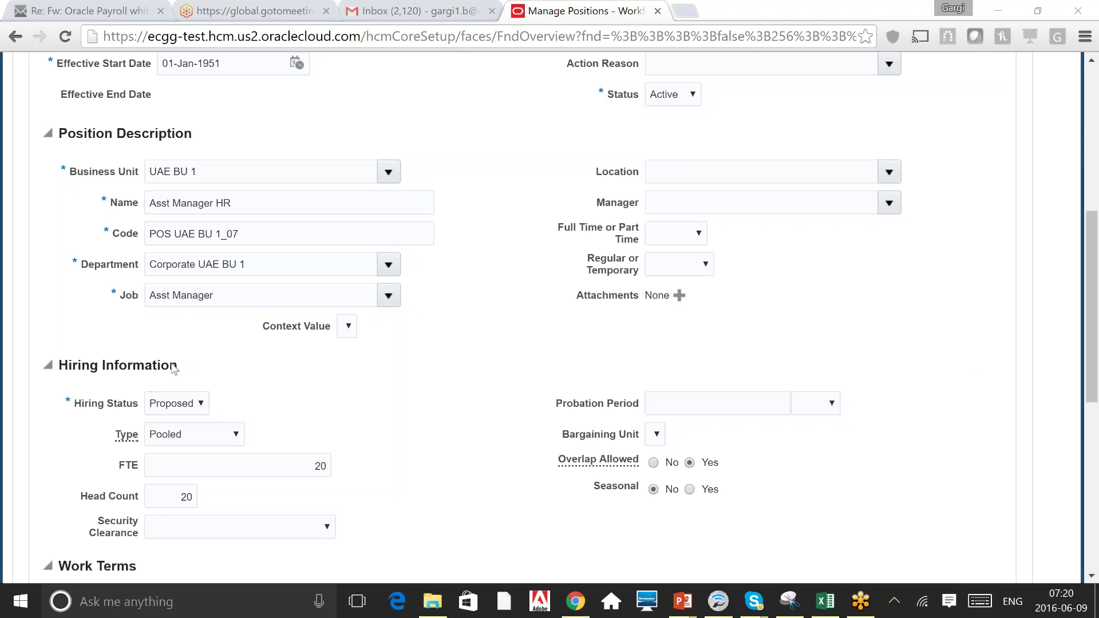
left_click(356, 401)
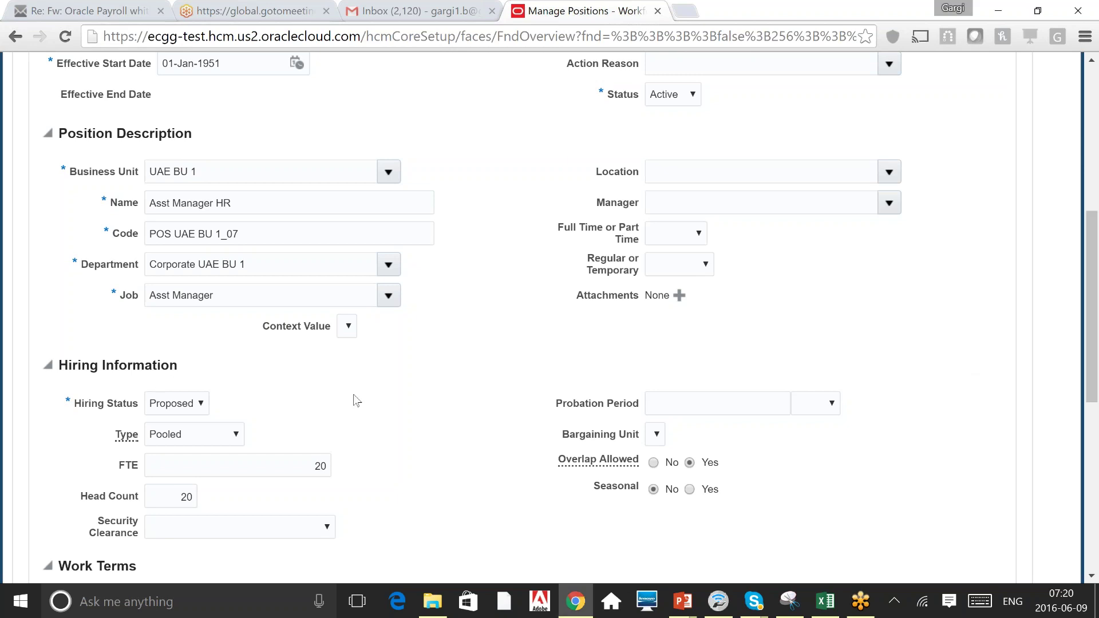
left_click(187, 409)
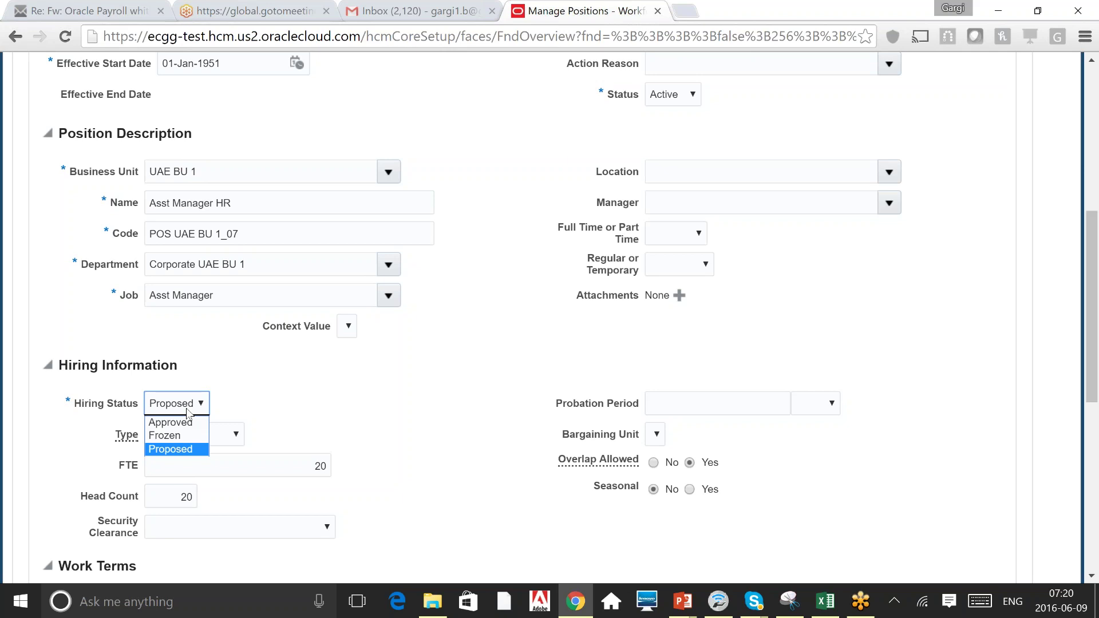
left_click(451, 450)
scroll(451, 448, "down", 1)
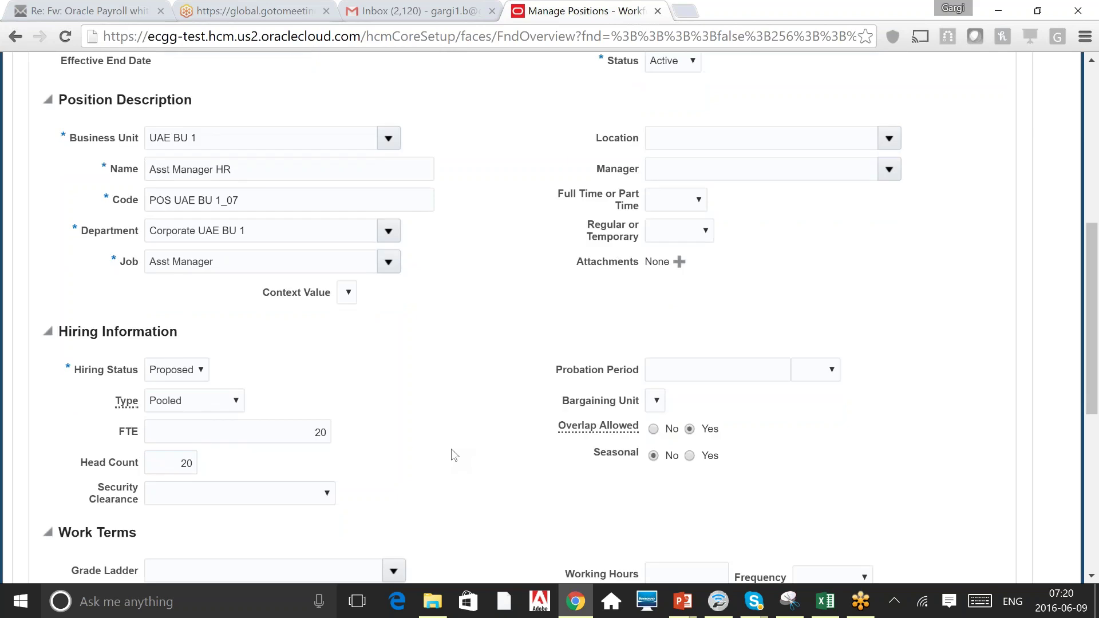
scroll(451, 449, "down", 2)
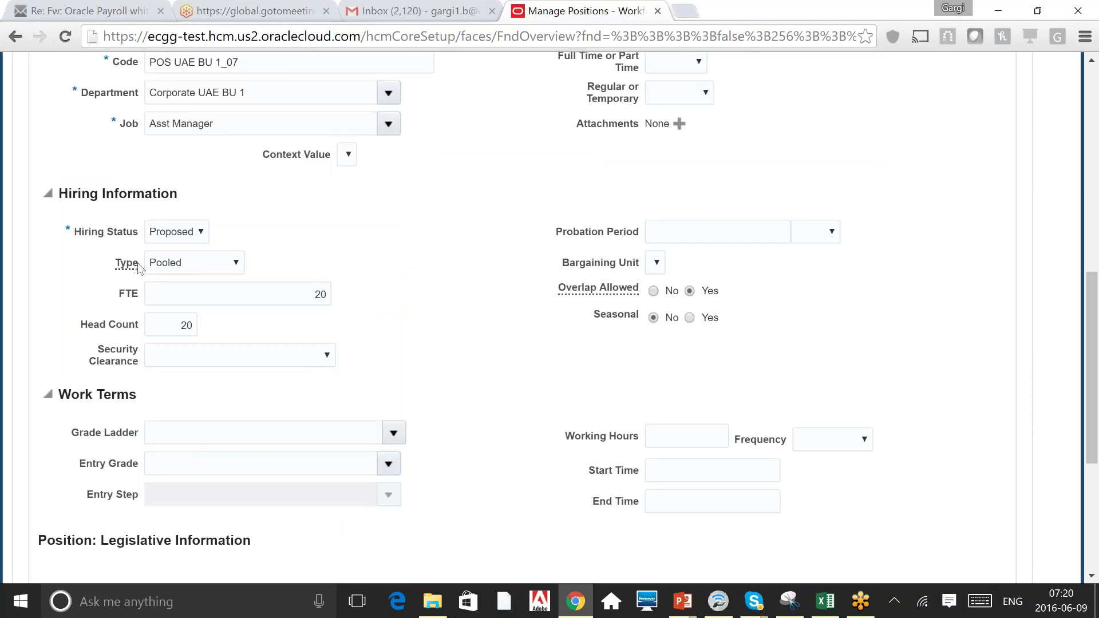
left_click(177, 266)
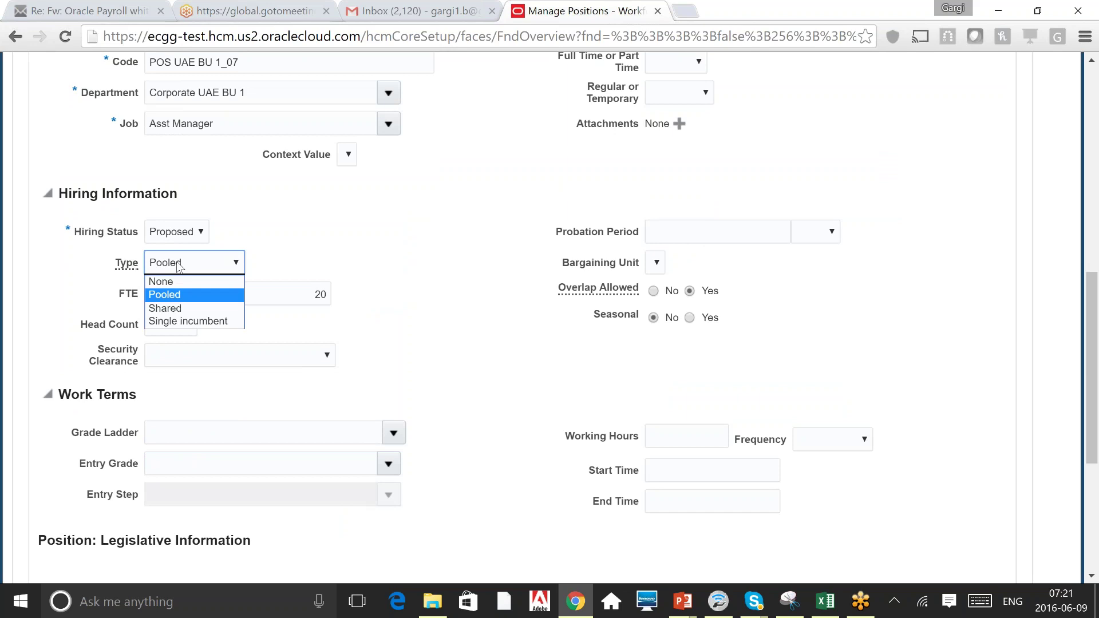
left_click(539, 316)
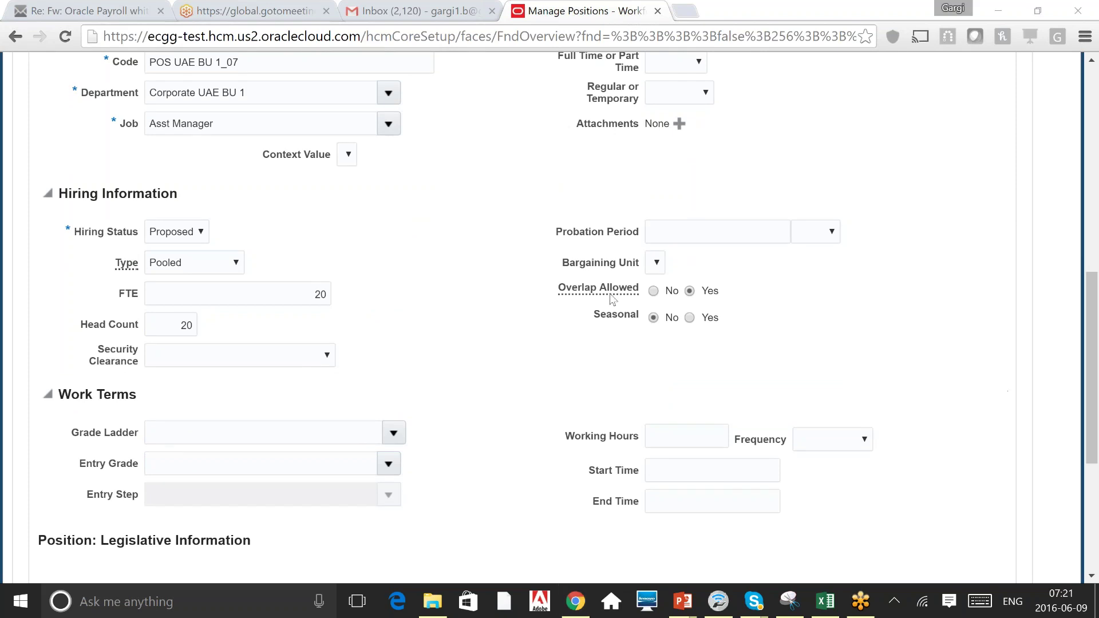
mouse_move(611, 295)
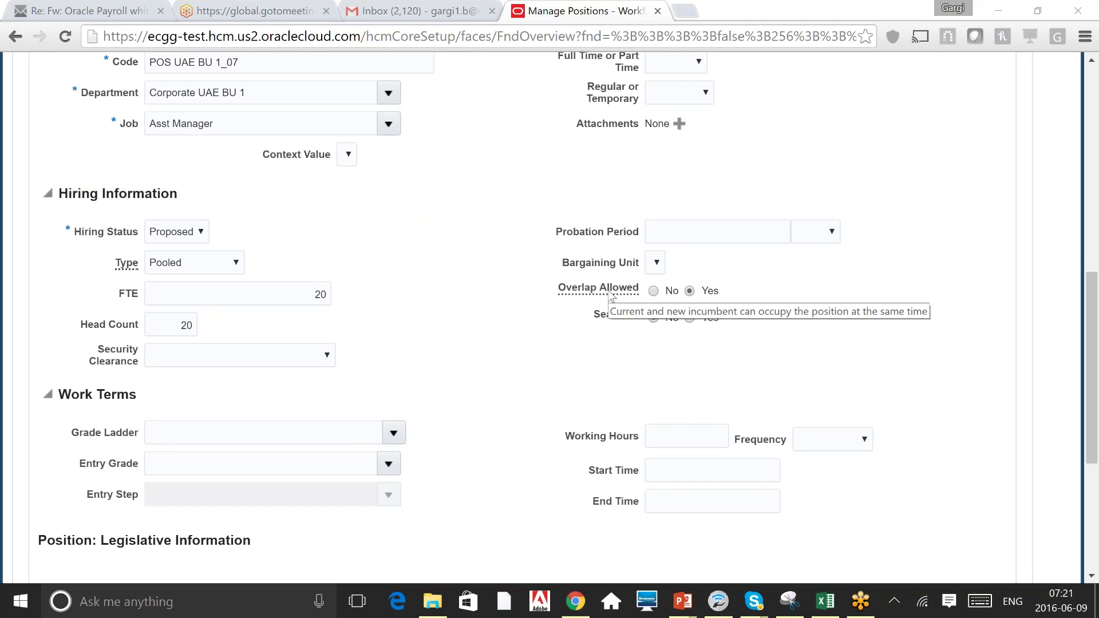
left_click(858, 171)
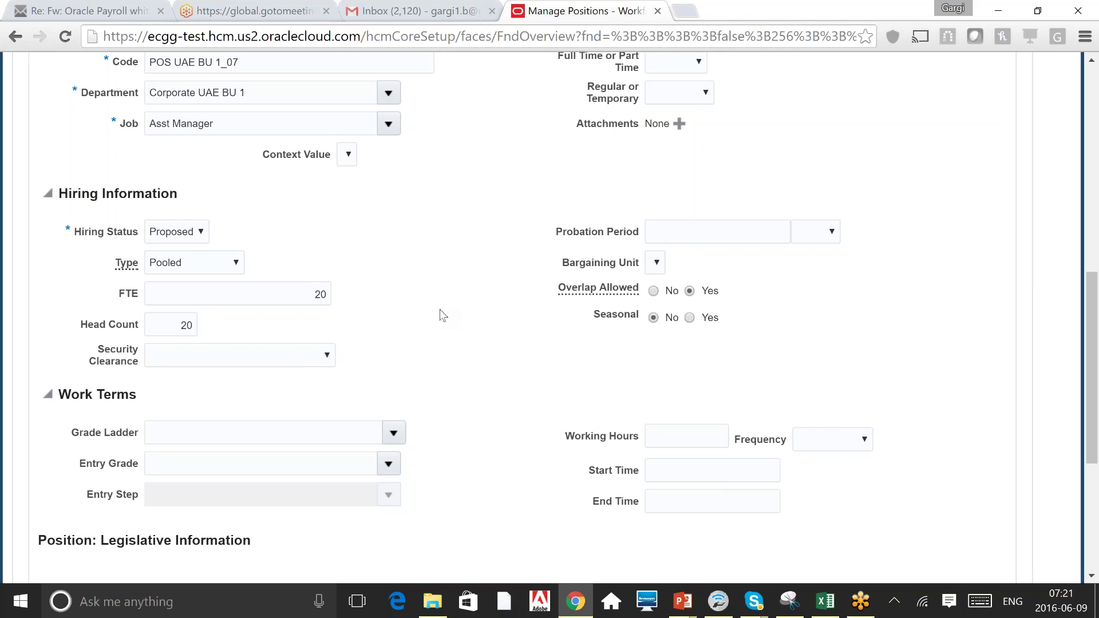
scroll(443, 315, "down", 5)
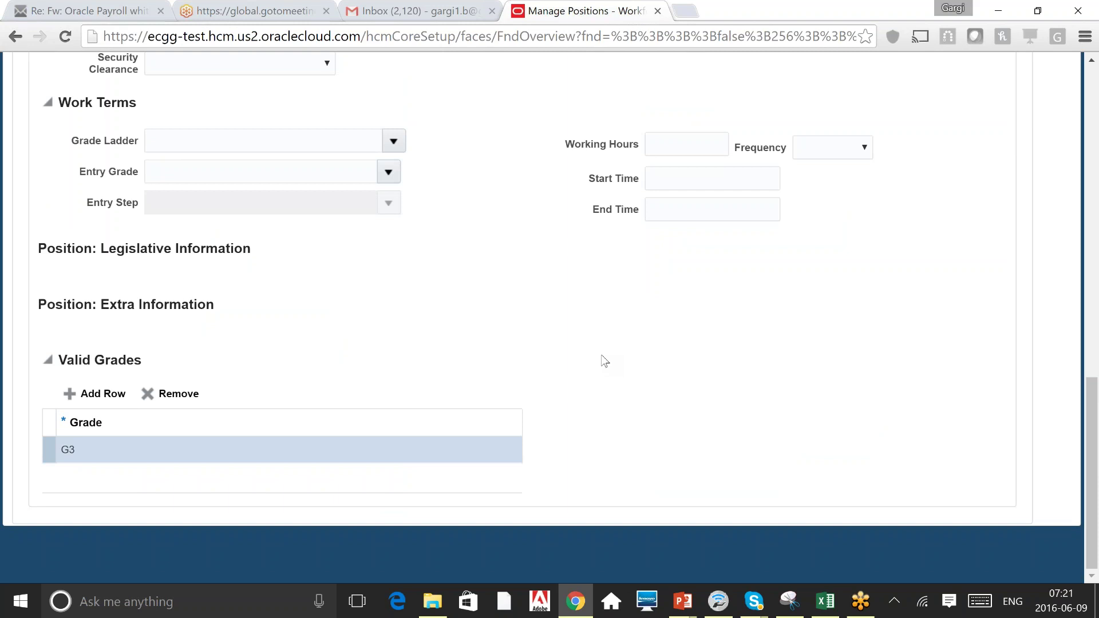
left_click(1094, 103)
left_click(1093, 104)
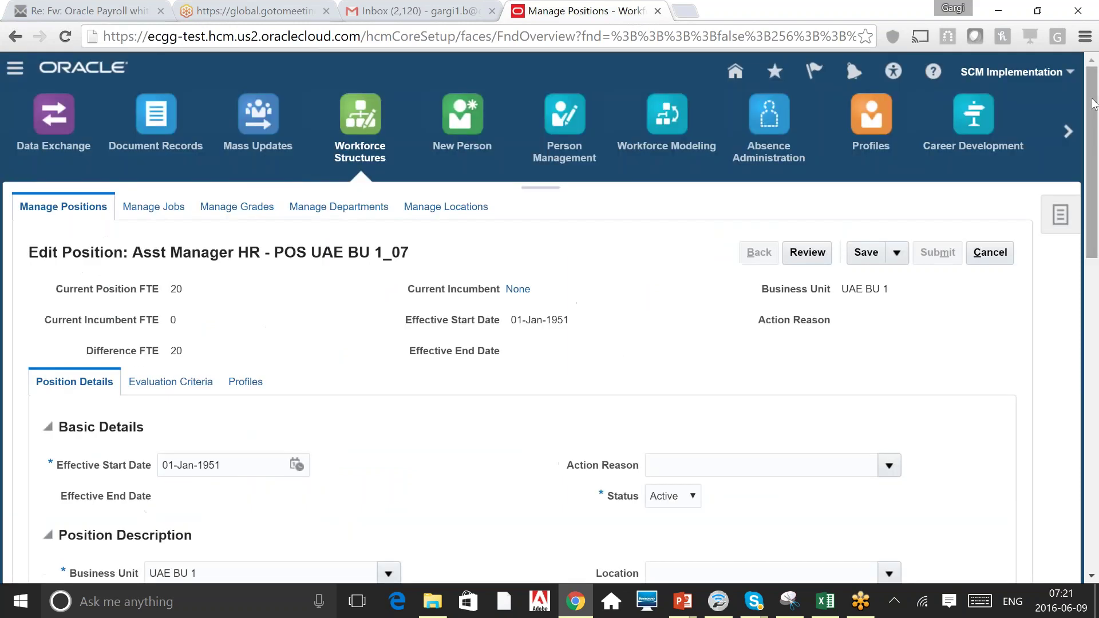
left_click_drag(1093, 103, 1096, 198)
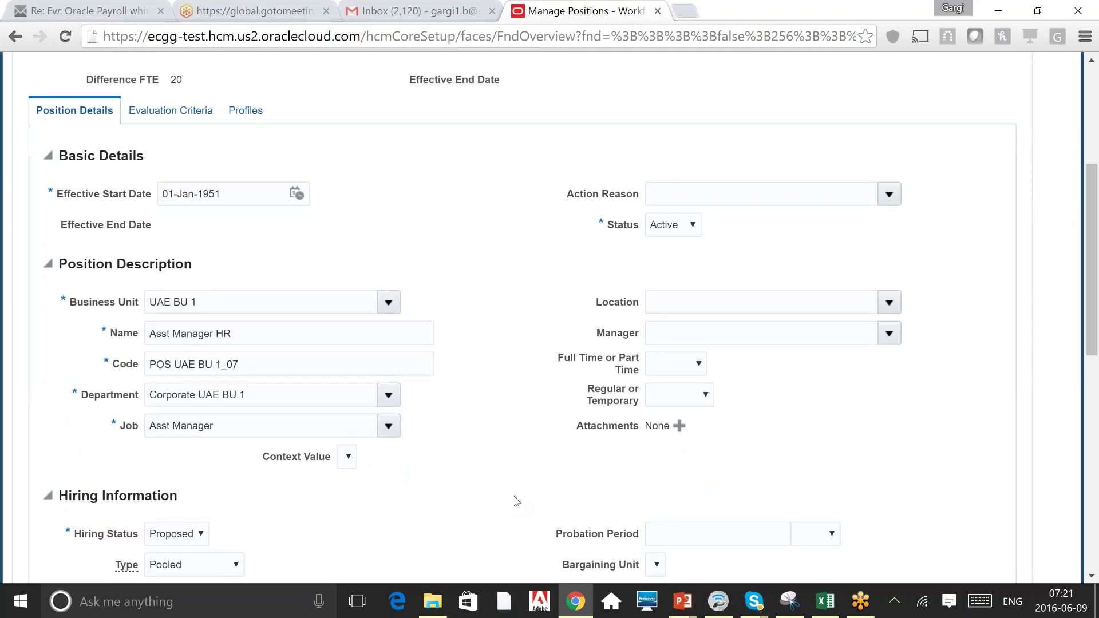
scroll(513, 496, "down", 3)
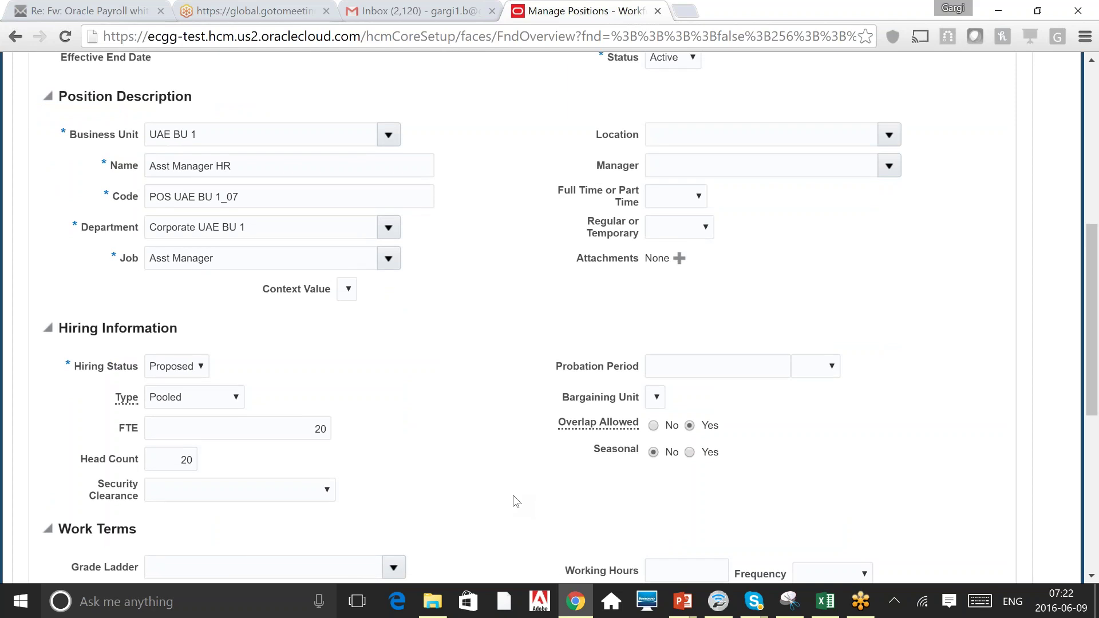
scroll(513, 495, "down", 1)
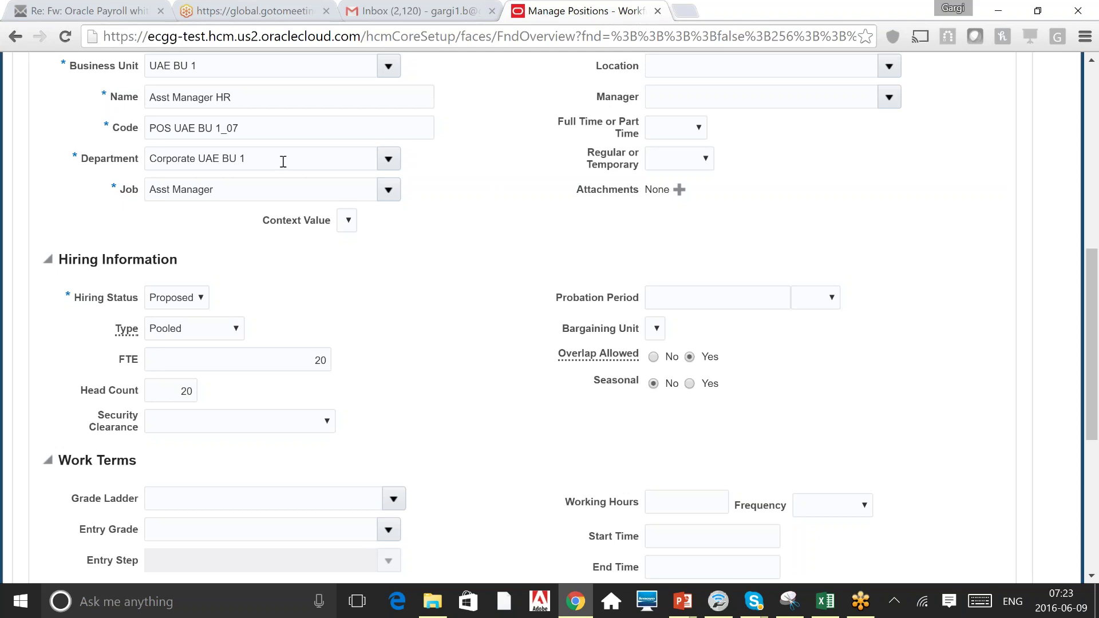
scroll(283, 162, "up", 3)
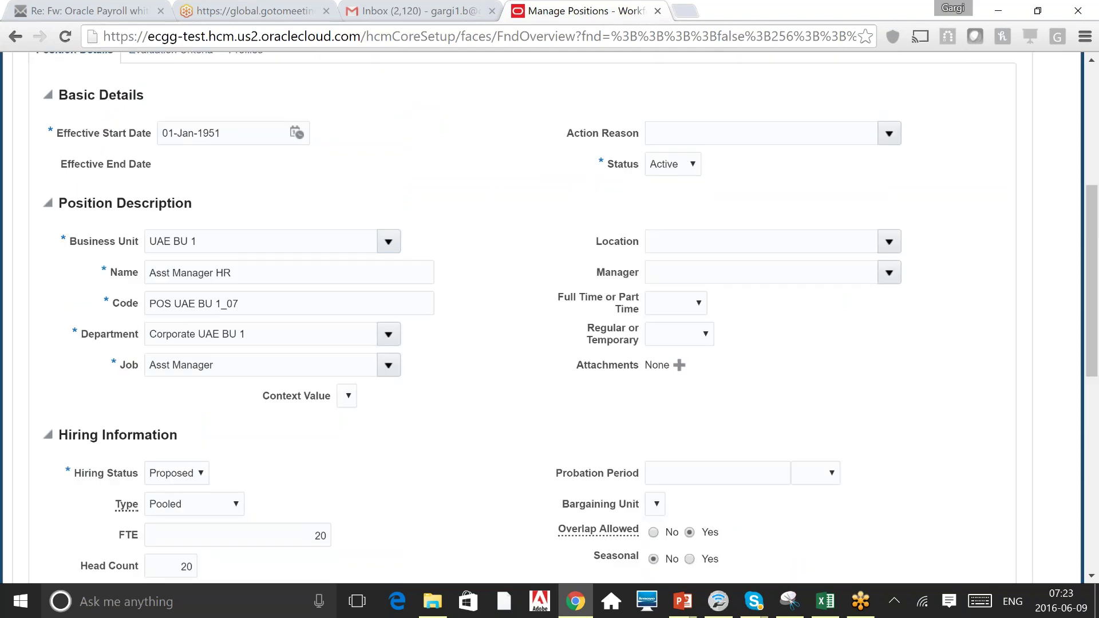
scroll(549, 315, "up", 2)
scroll(549, 315, "up", 1)
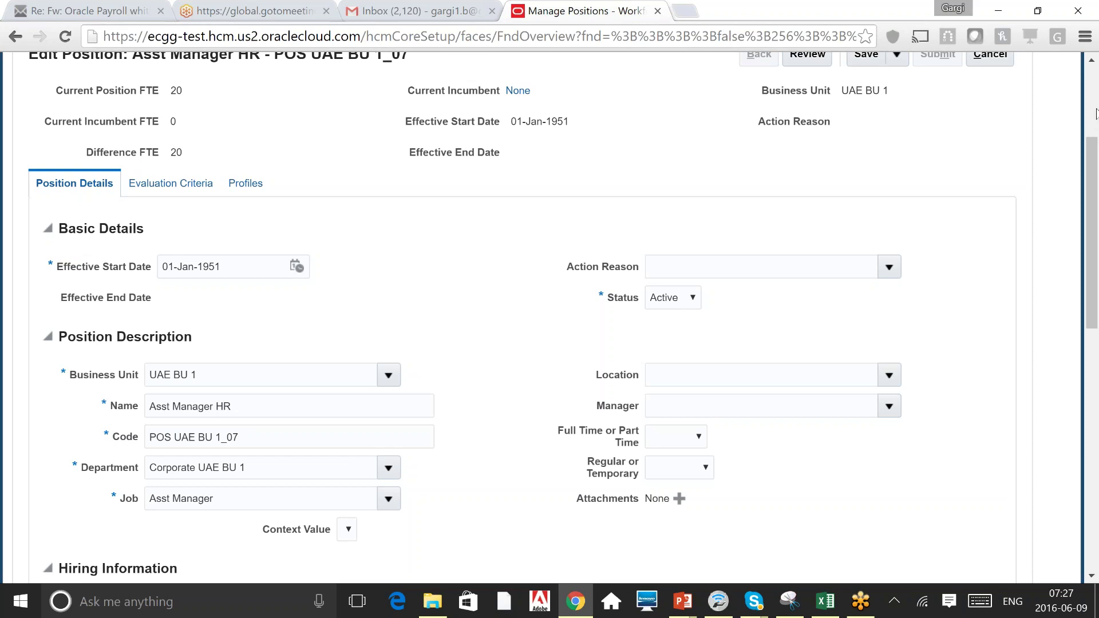
scroll(1096, 109, "up", 4)
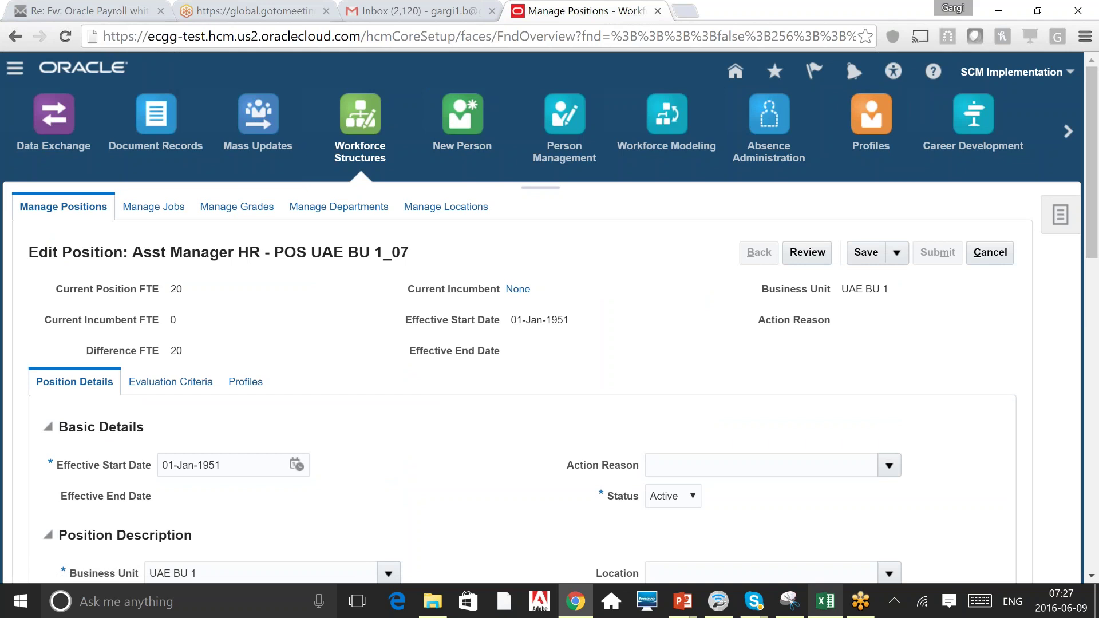
mouse_move(825, 601)
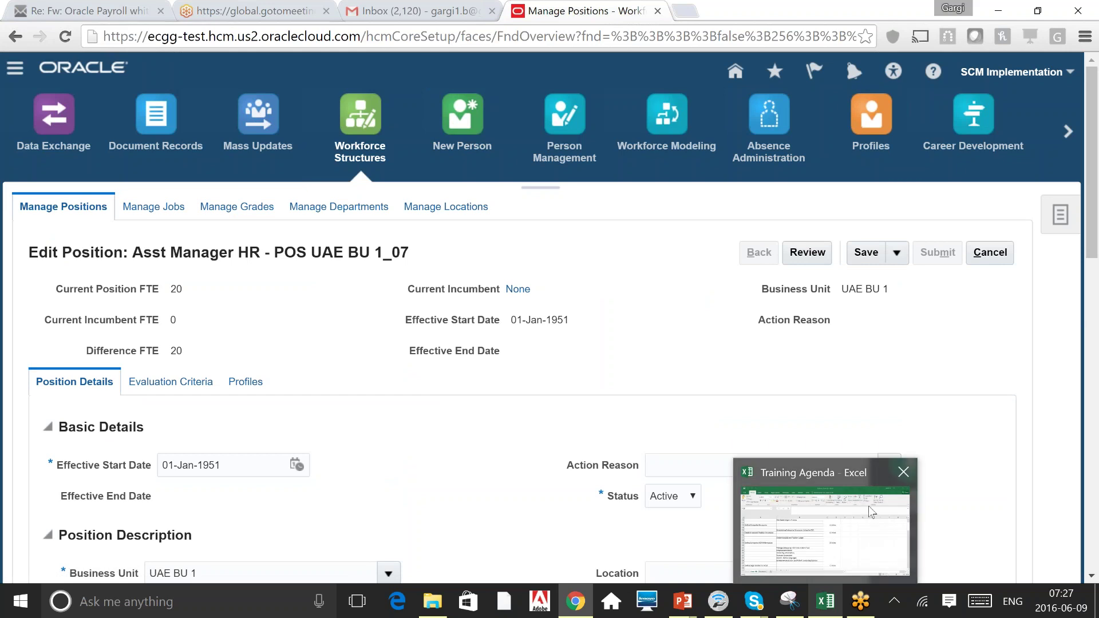
mouse_move(868, 506)
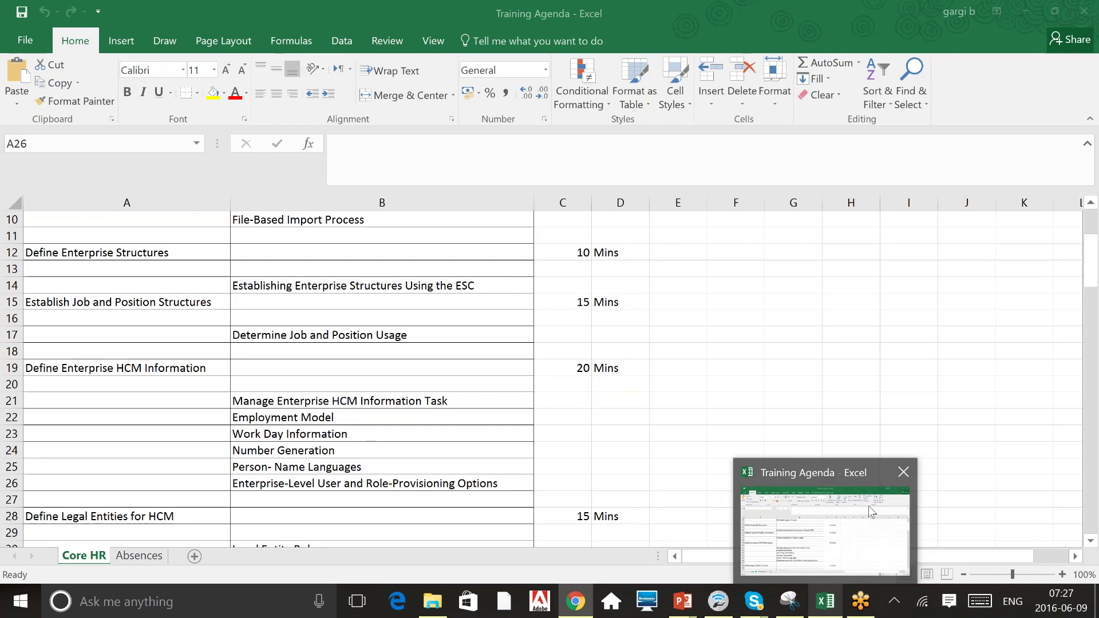
left_click(868, 506)
left_click(378, 417)
left_click(378, 434)
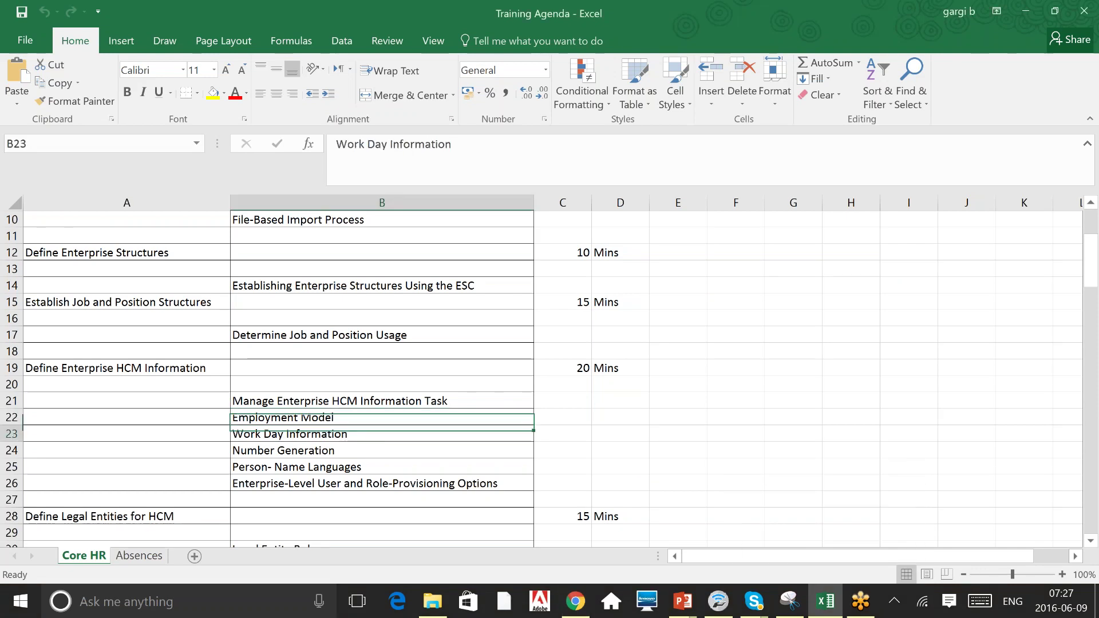
key("Down")
key("Down")
key("Down")
key("Down")
key("Down")
key("Down")
key("Down")
key("Down")
key("Down")
key("Down")
key("Down")
key("Down")
key("Down")
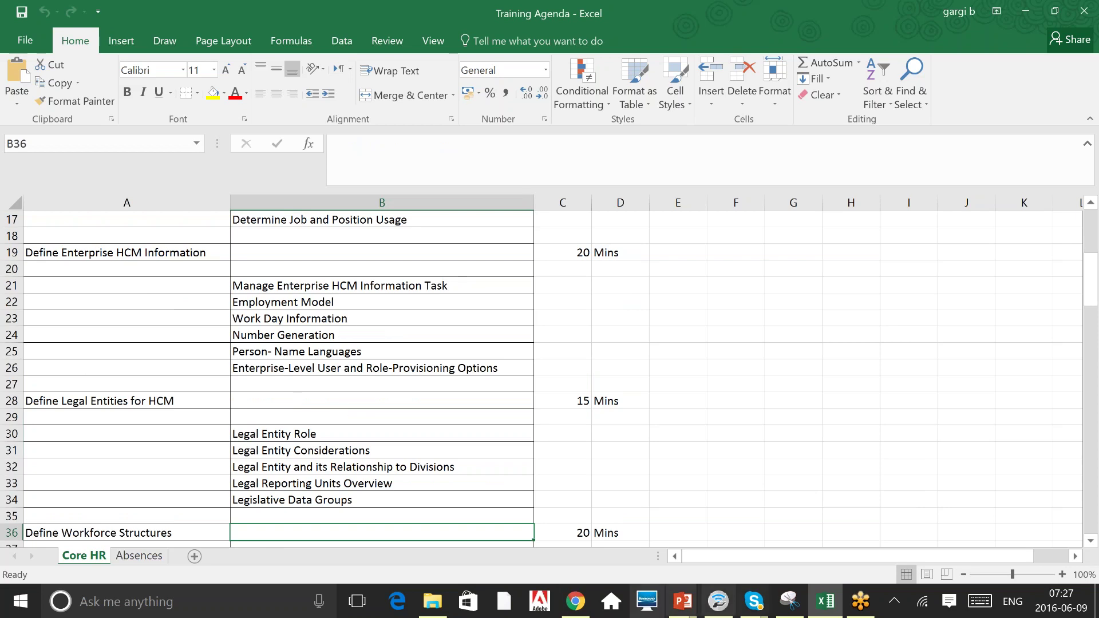
left_click(576, 601)
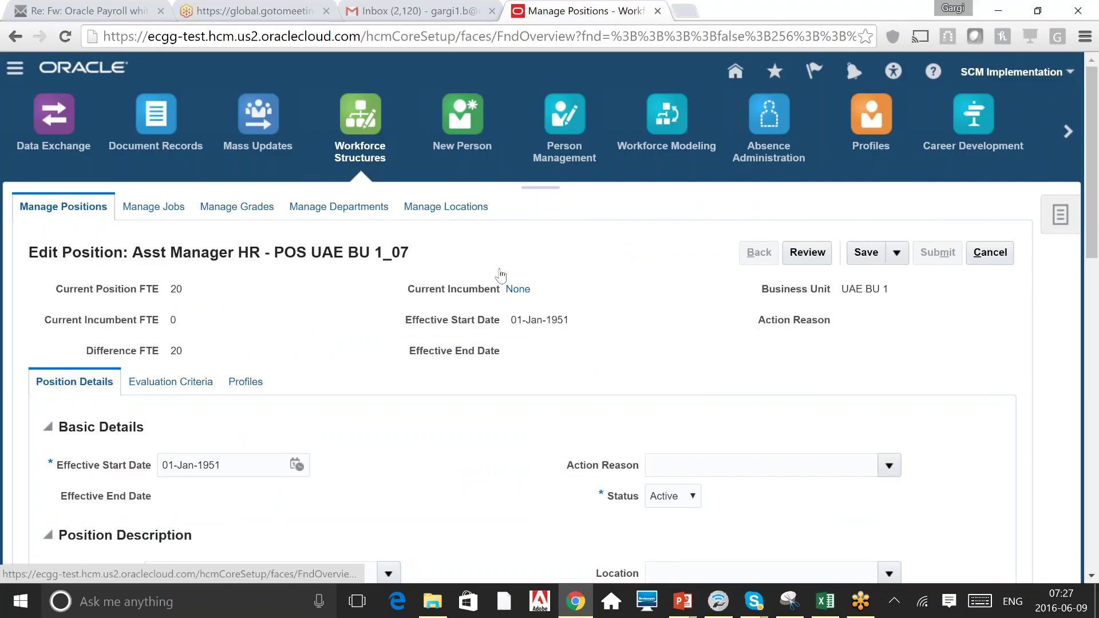
Choose Highlight Flexfields from the SCM Implementation Settings and Actions menu.
left_click(1011, 71)
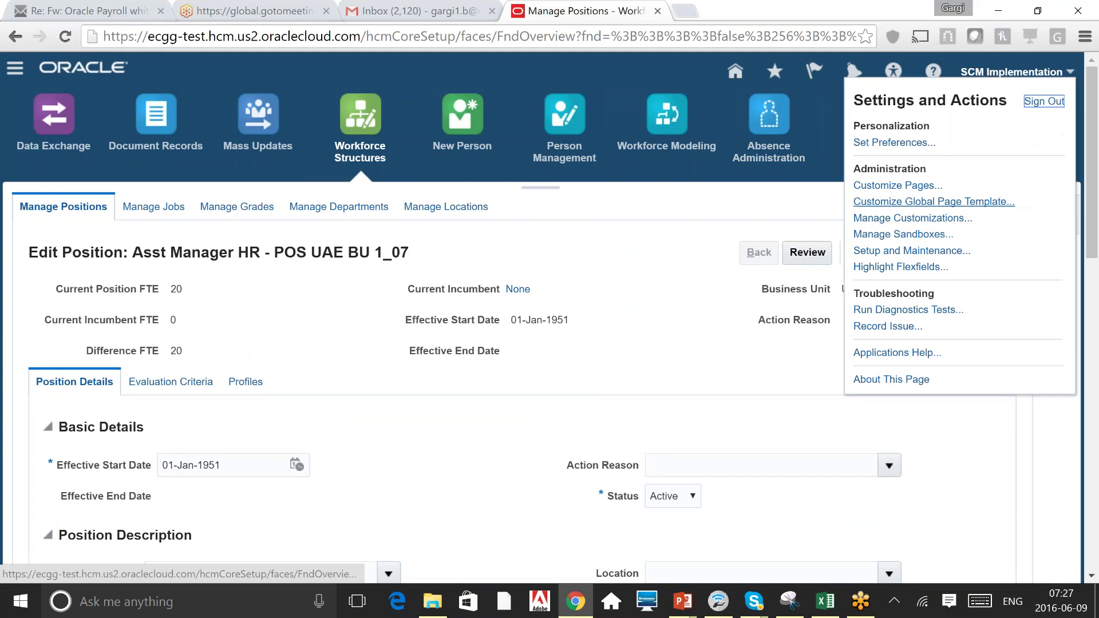
left_click(635, 278)
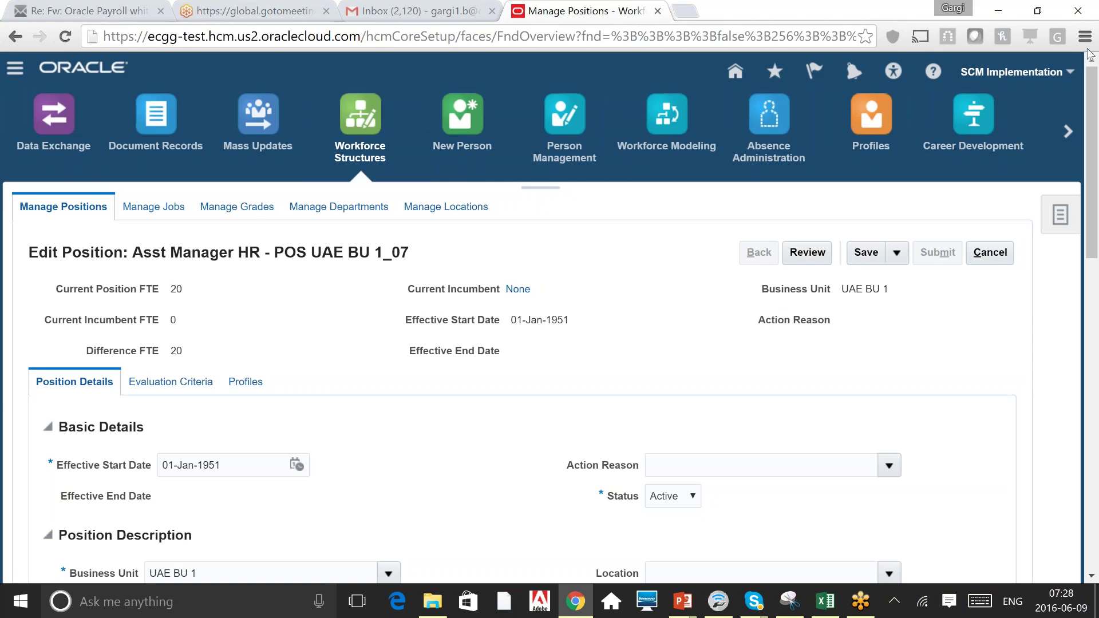
left_click(1069, 80)
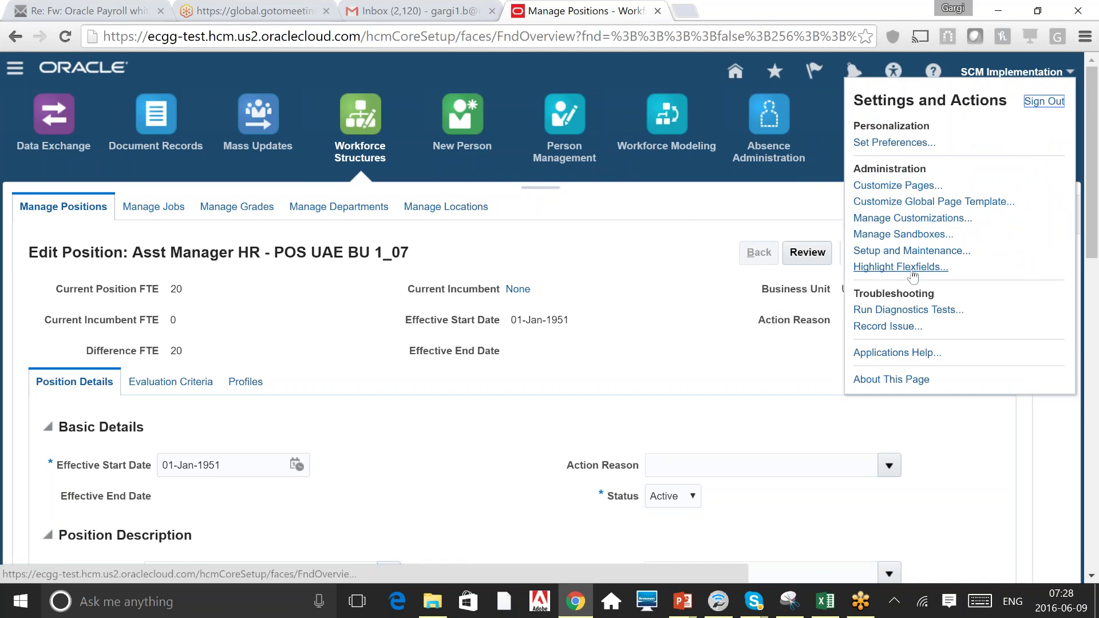
left_click(911, 274)
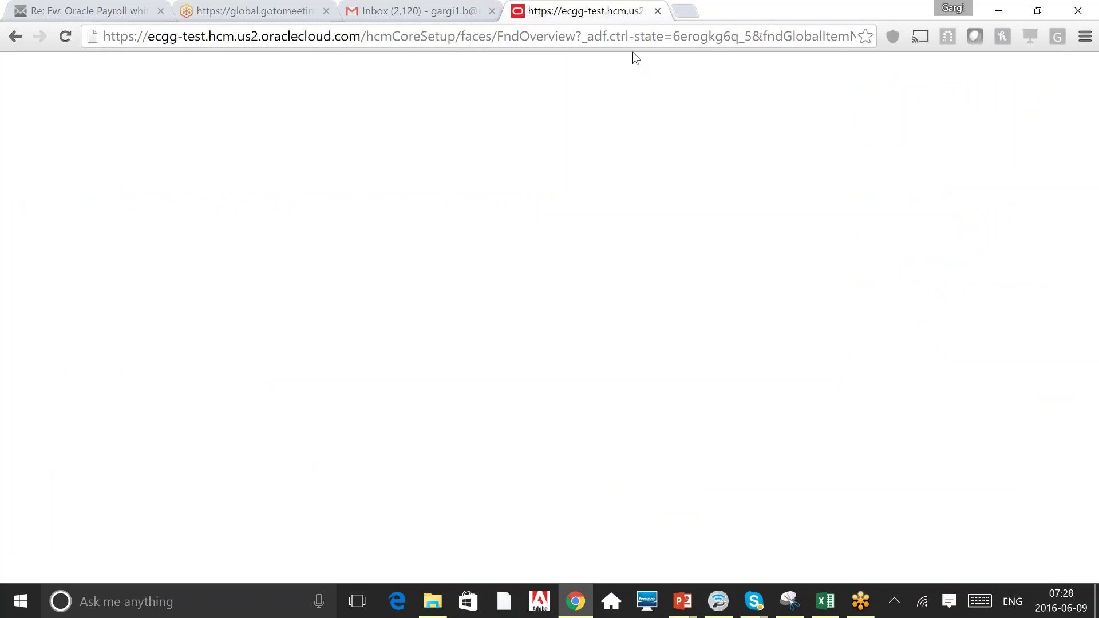
Reload the page, then load ecgg-test.fs.us2.oraclecloud.com in a new Chrome tab via 'ecgg'.
left_click(635, 36)
key("Return")
left_click(684, 11)
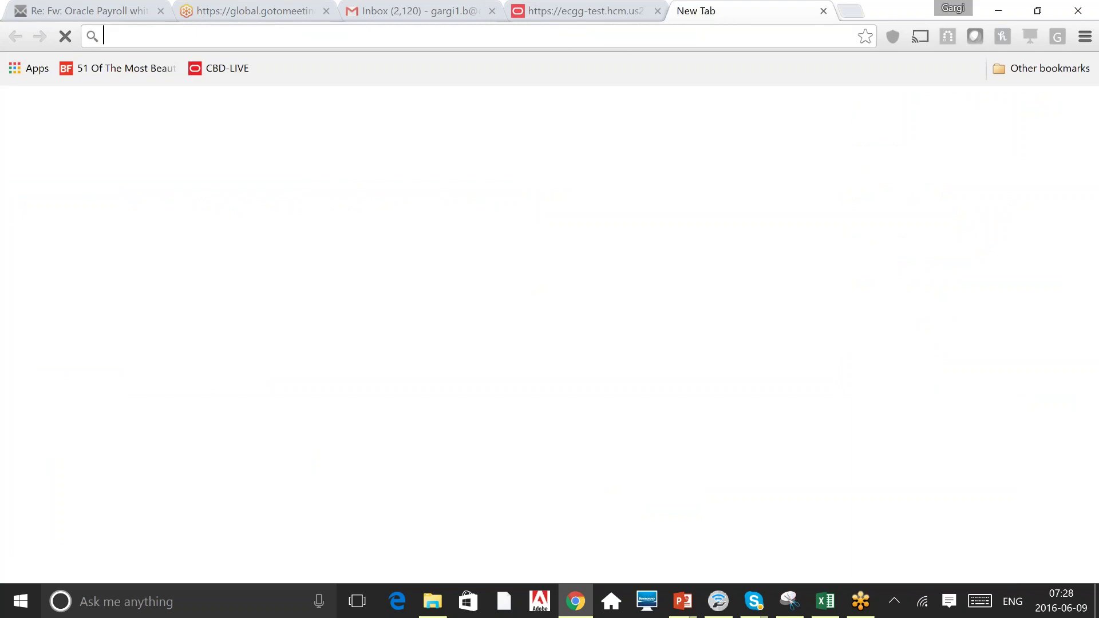
type("e")
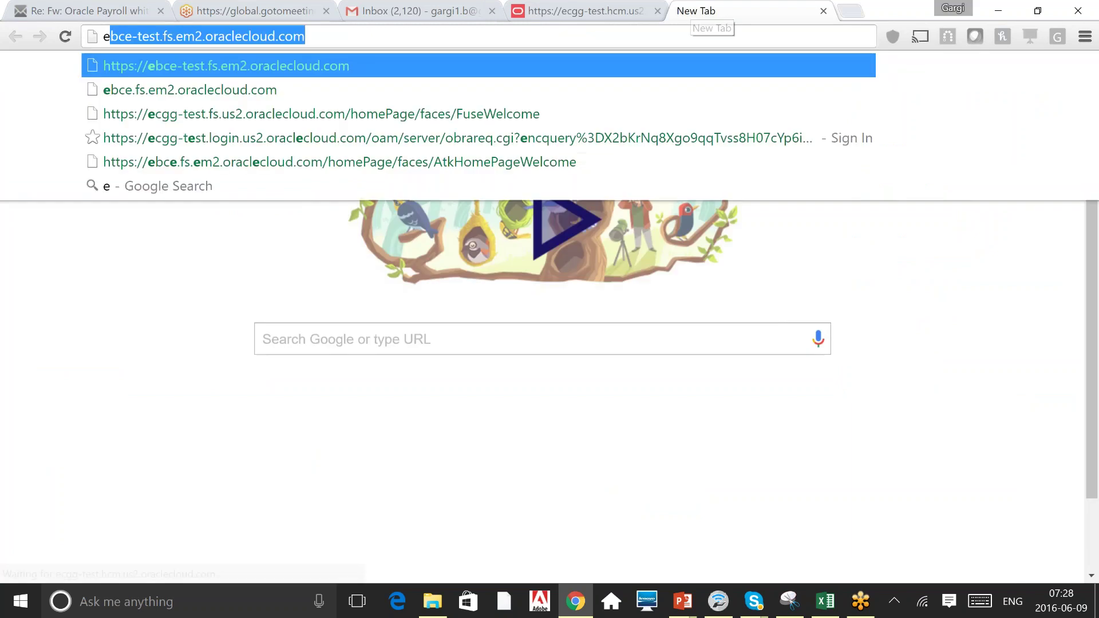
type("cgg")
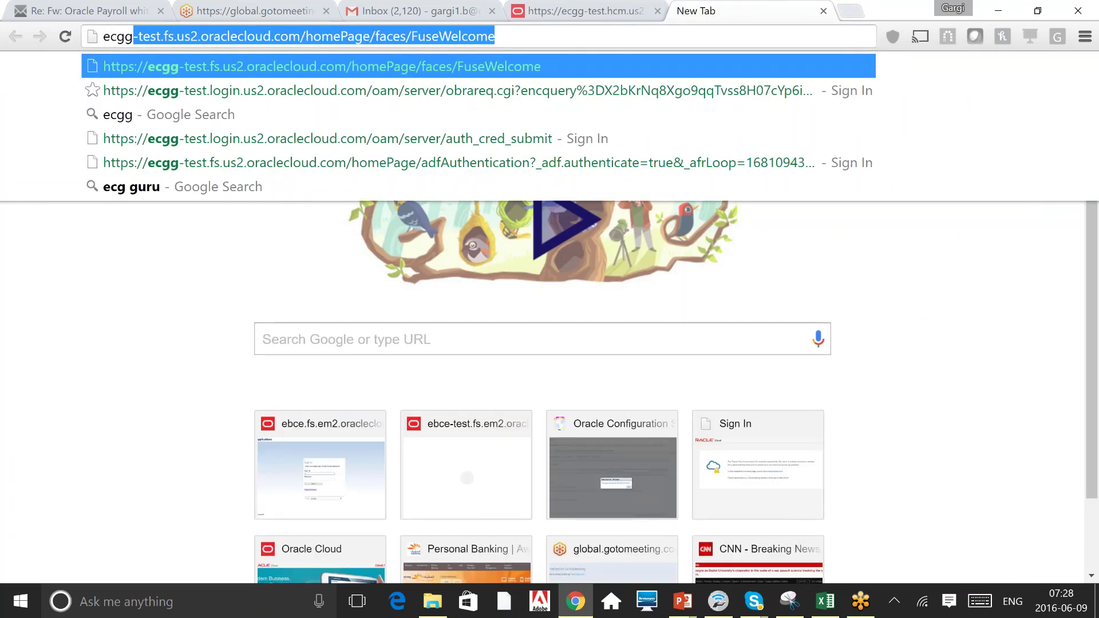
key("Return")
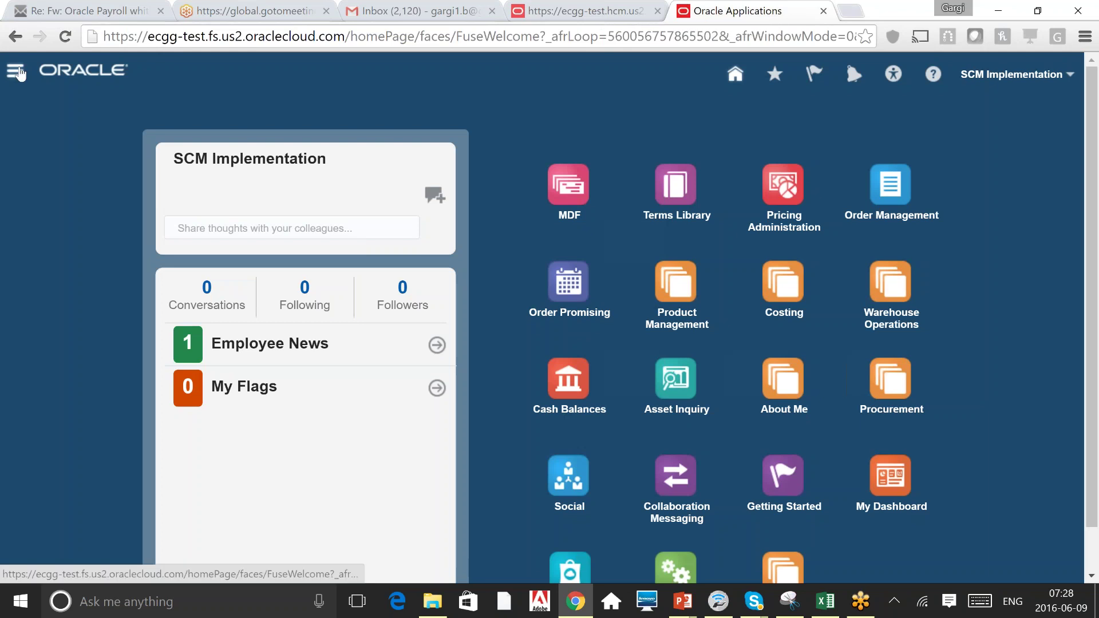
Go to Workforce Structures under My Workforce through the Navigator.
left_click(15, 71)
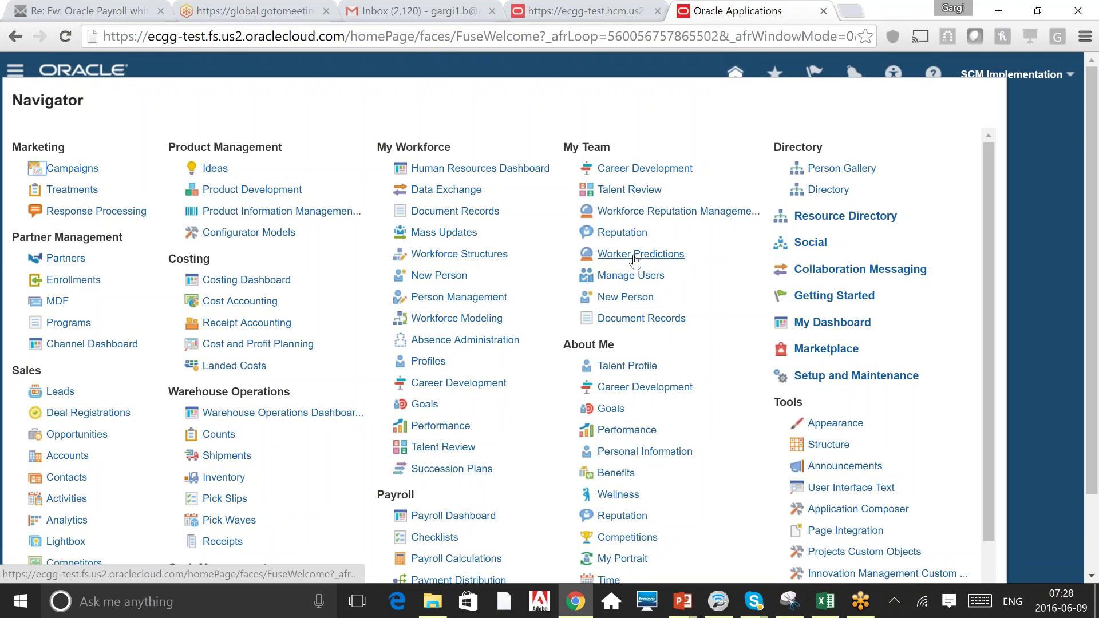
left_click(458, 256)
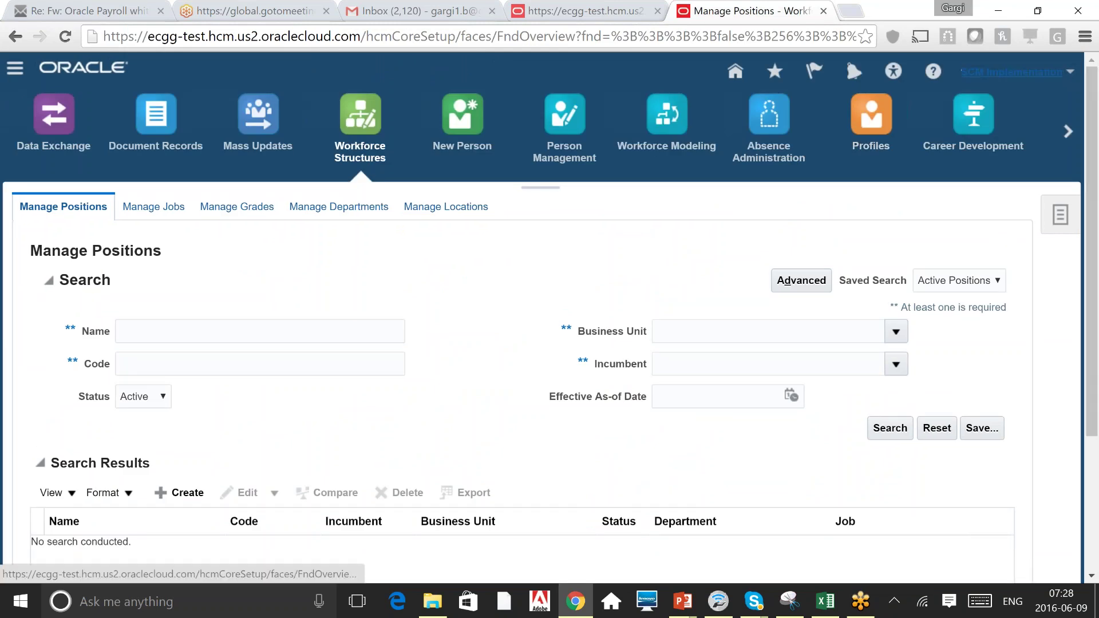
left_click(1011, 72)
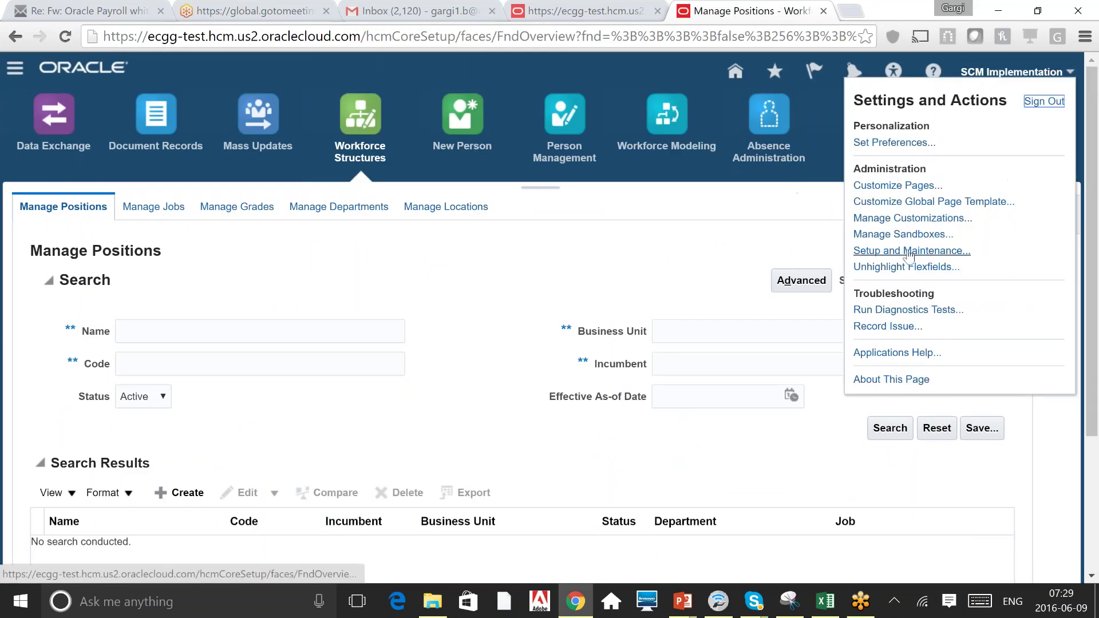
left_click(498, 304)
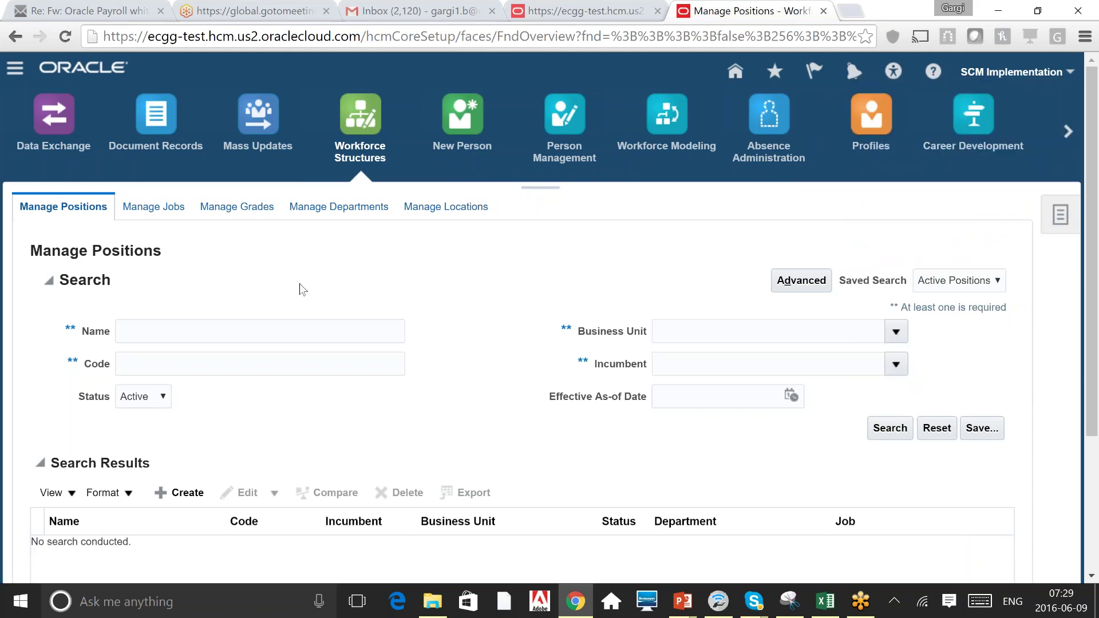
Search positions with name 'A' to list the Asst Manager HR positions.
left_click(200, 337)
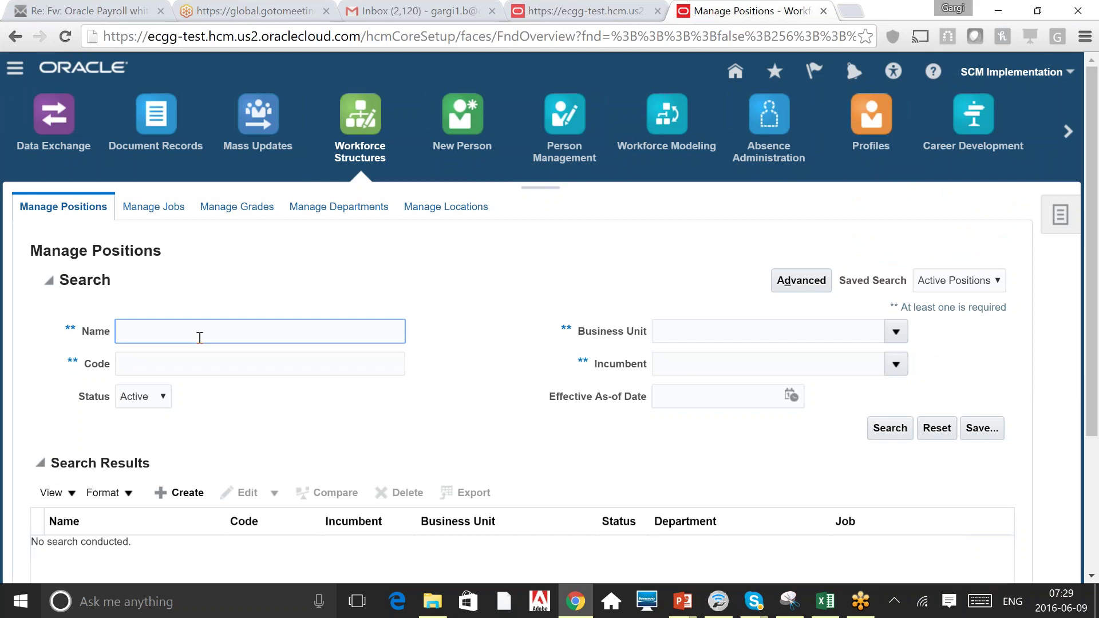
type("A")
key("Return")
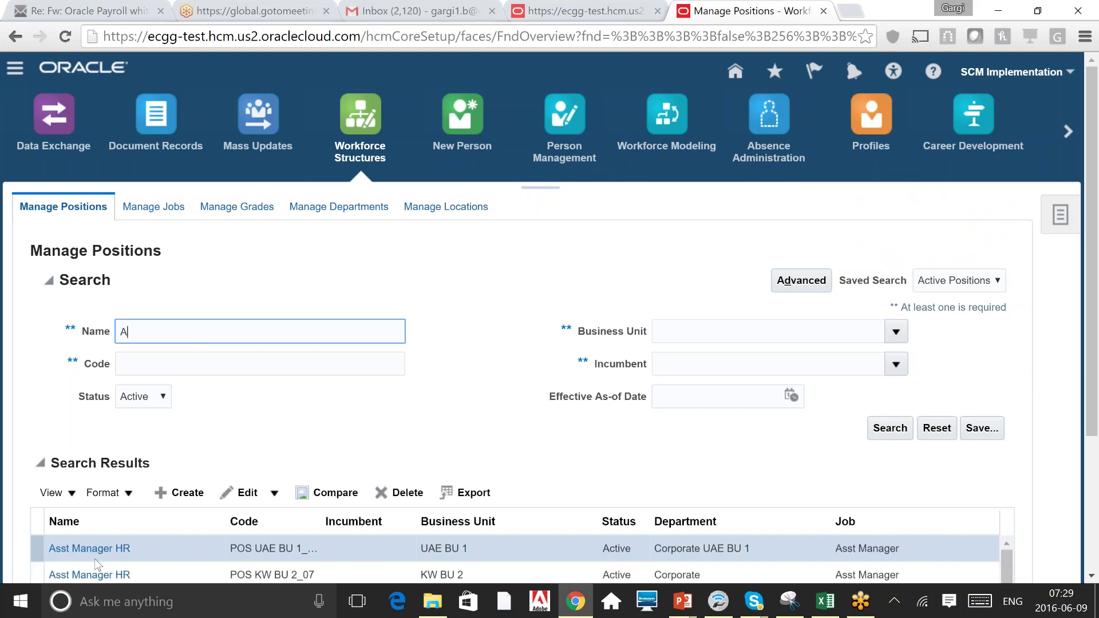
Open Asst Manager HR, dismiss the server exception errors, and search Windows for 'mo'.
left_click(107, 548)
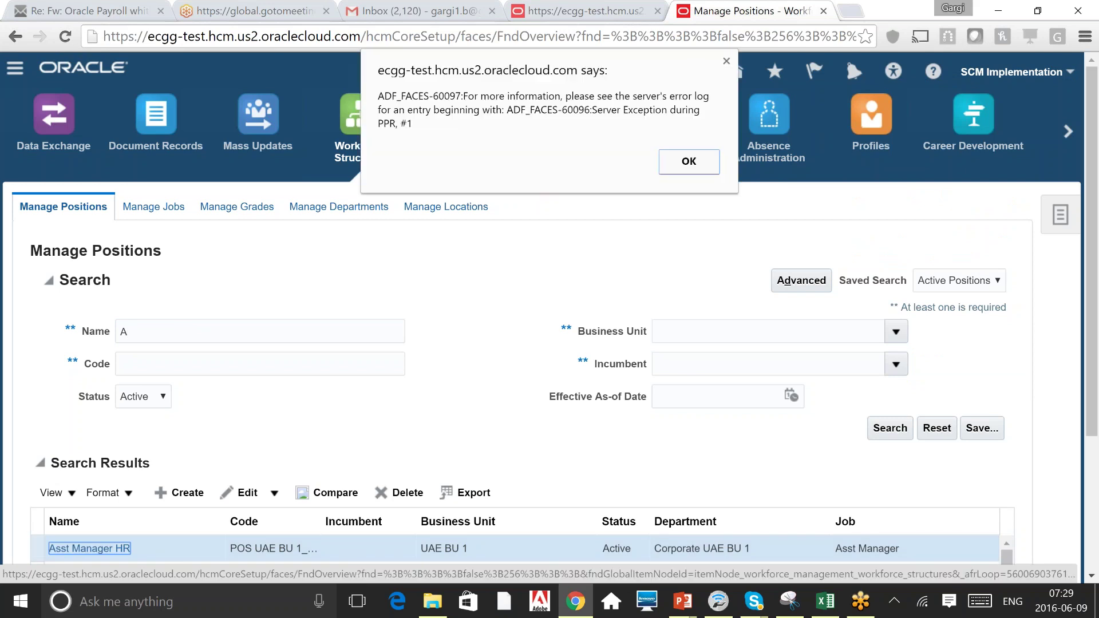
left_click(685, 165)
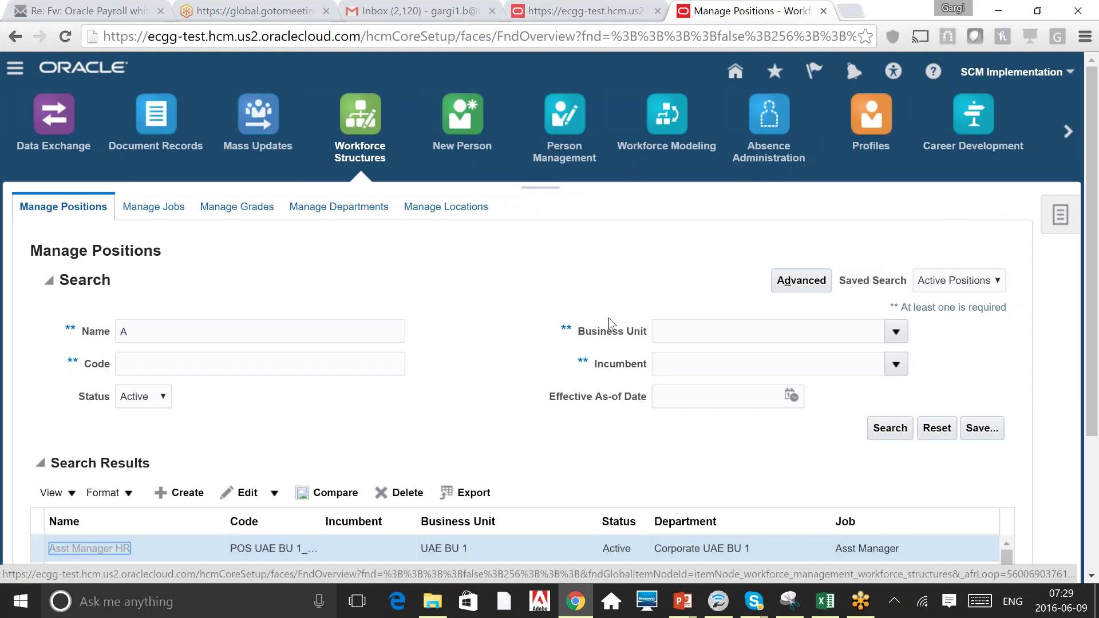
left_click(686, 197)
left_click(614, 280)
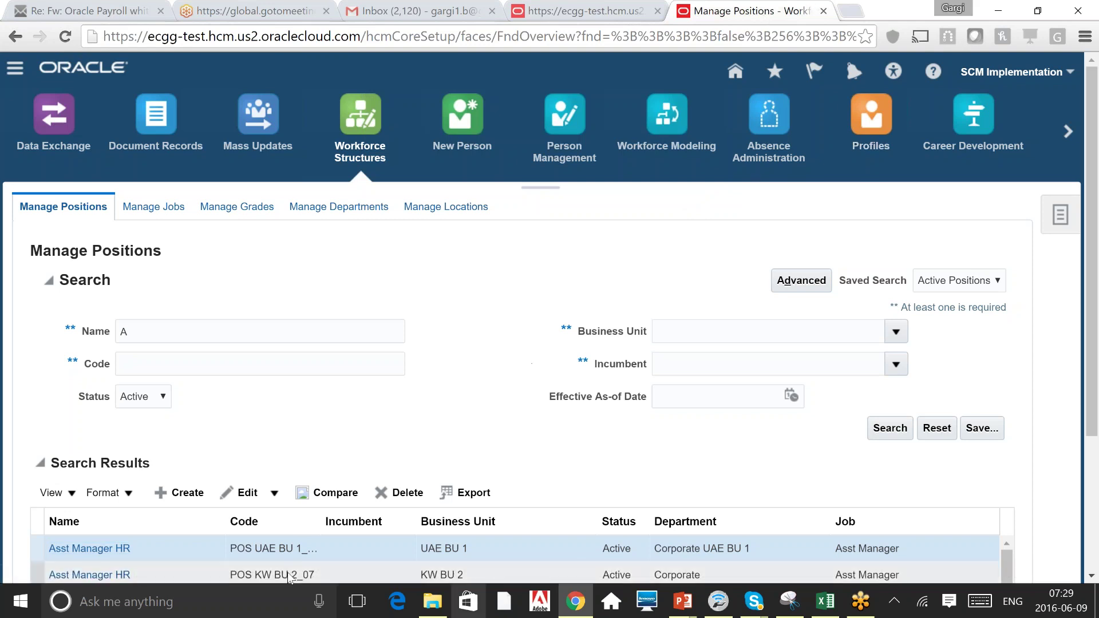
left_click(220, 601)
type("mo")
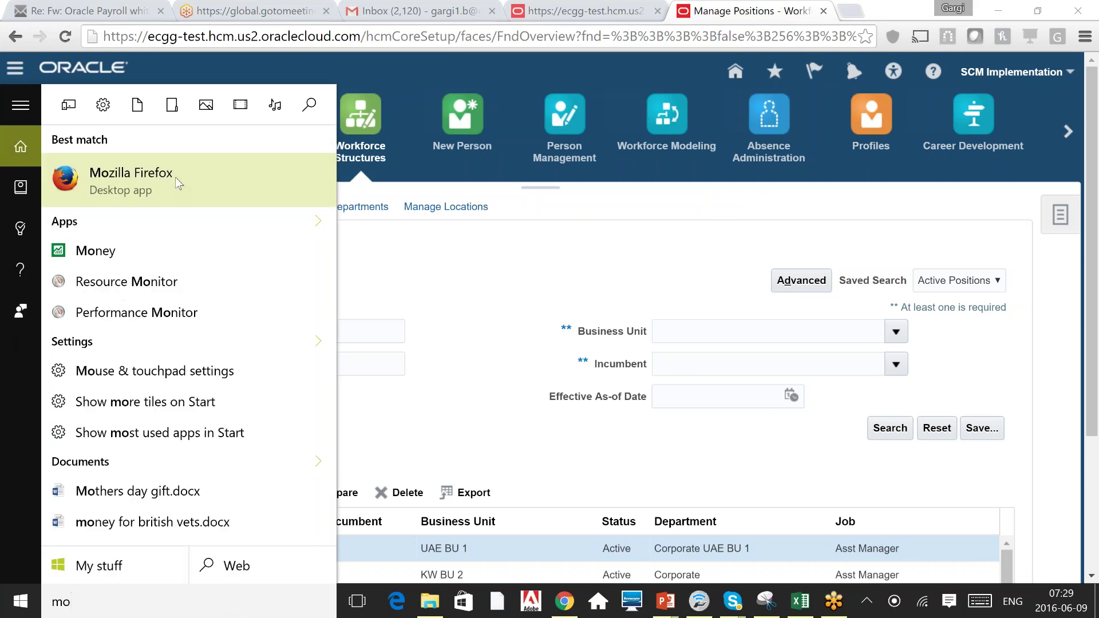
Launch Firefox, decline the default-browser prompt, start an address, then return to Chrome.
left_click(175, 177)
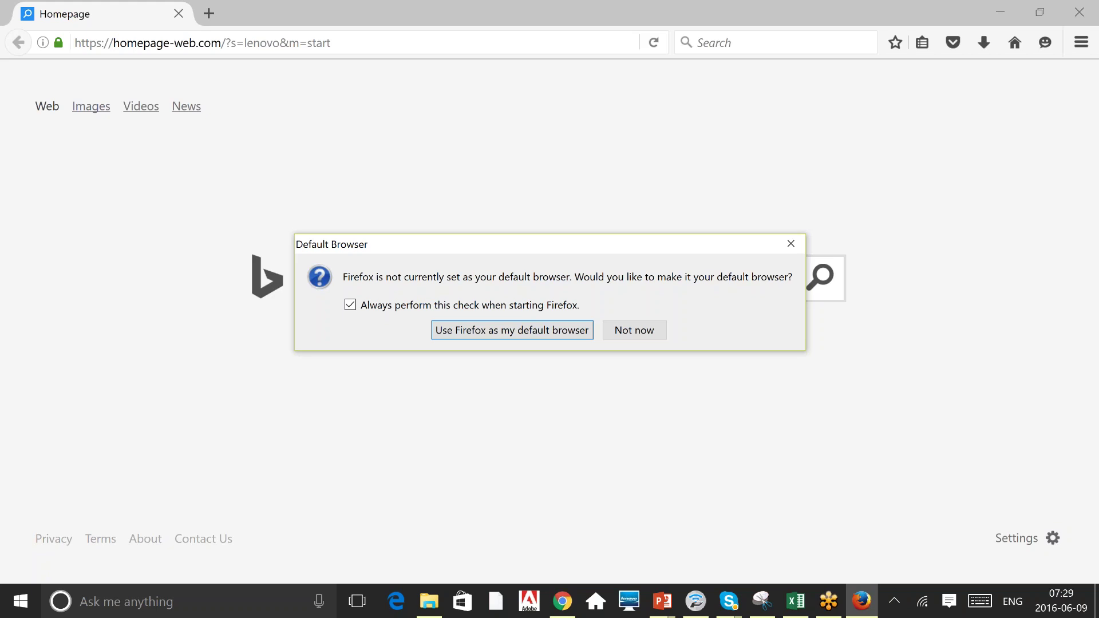
left_click(647, 335)
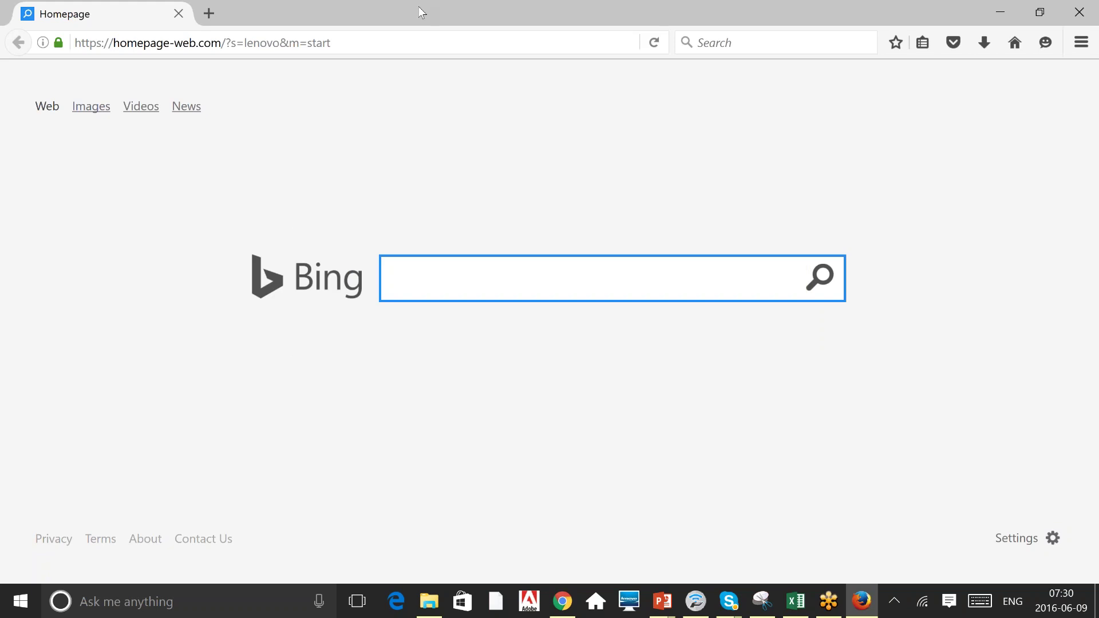
left_click(362, 43)
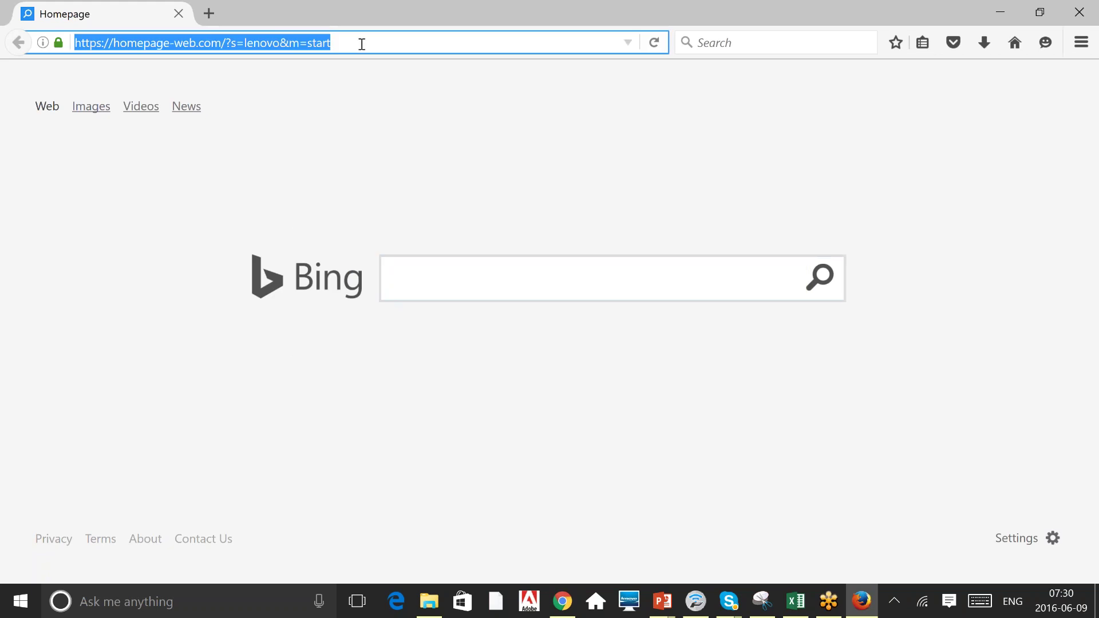
type("ebce.hcm.em2.oraclecloud.com/")
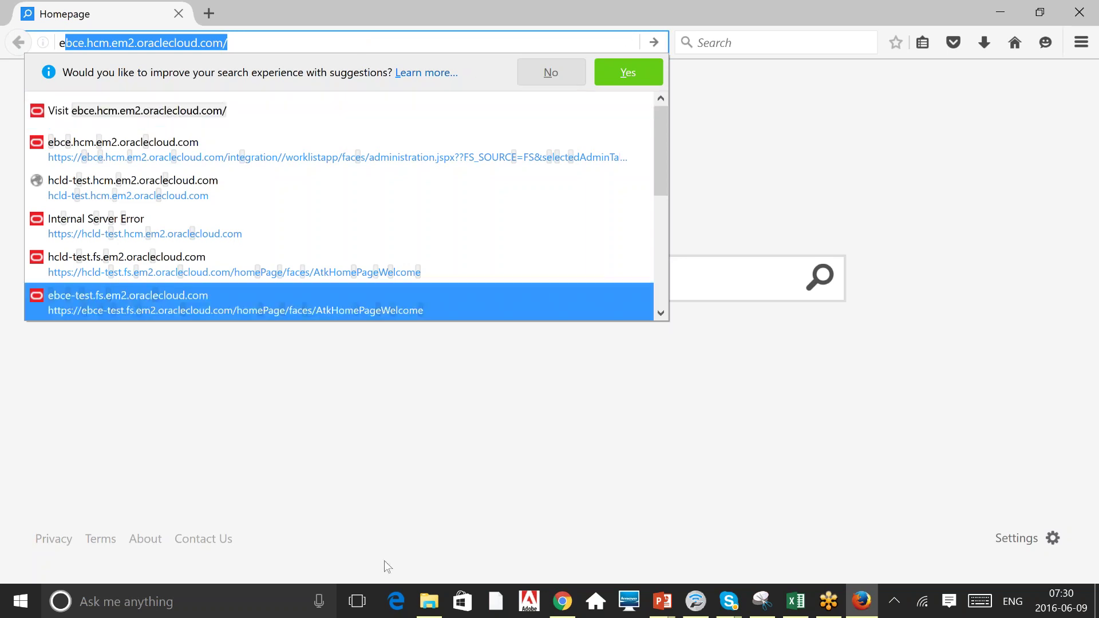
left_click(561, 601)
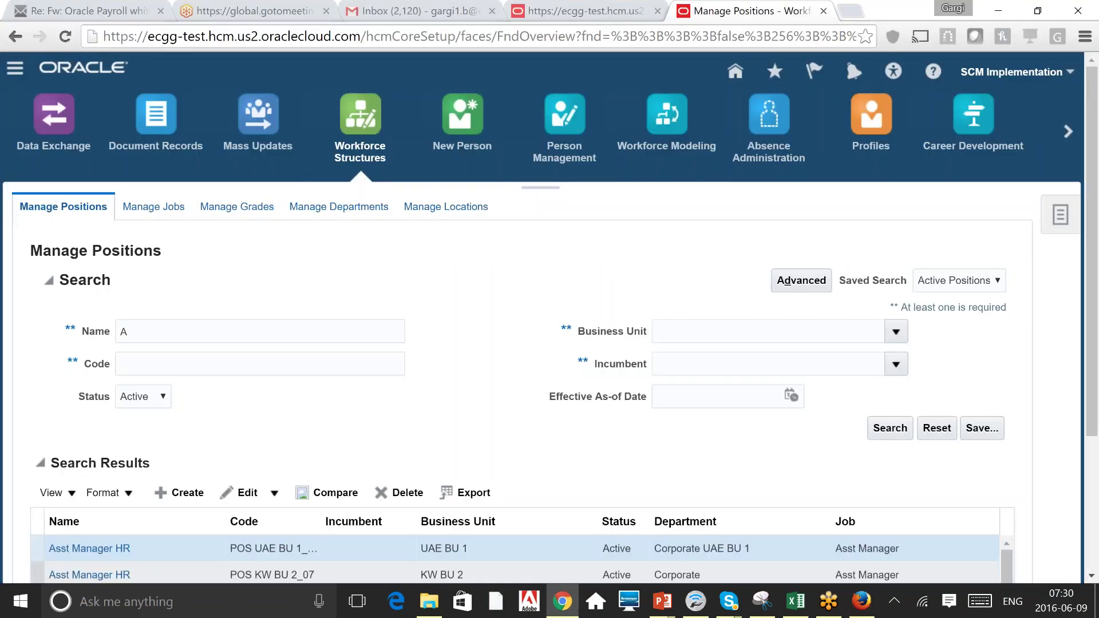
Copy the ecgg-test server part of Chrome's address and switch to Firefox.
left_click_drag(103, 36, 361, 36)
key("ctrl+c")
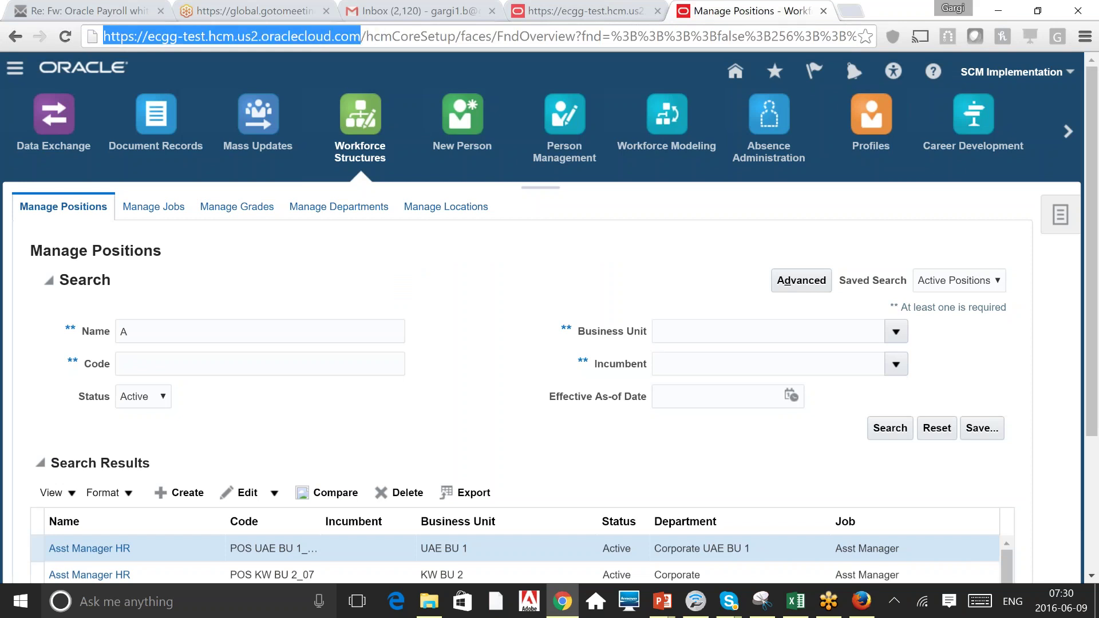
key("alt+Tab")
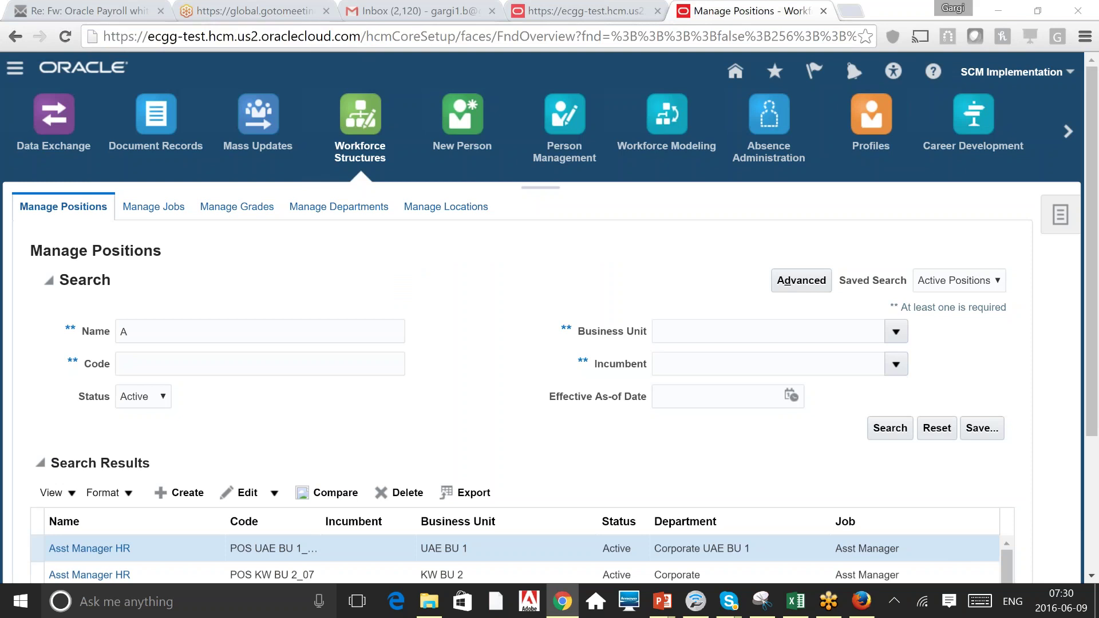
Load the pasted Oracle address in Firefox and sign in with the SCM implementation user ID and password.
key("ctrl+v")
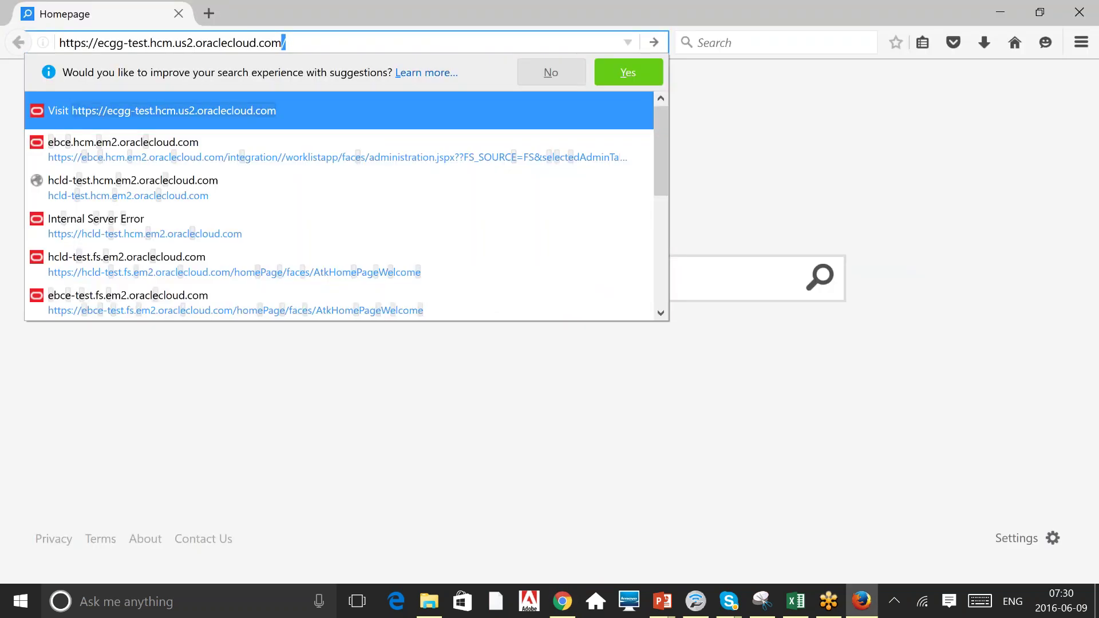
key("Return")
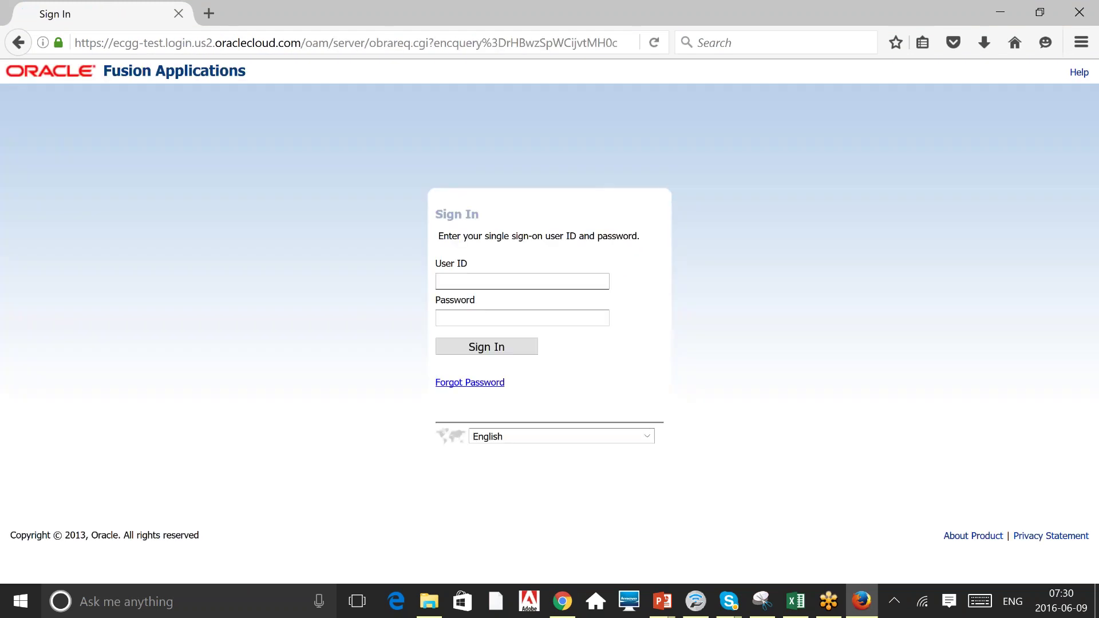
key("Down")
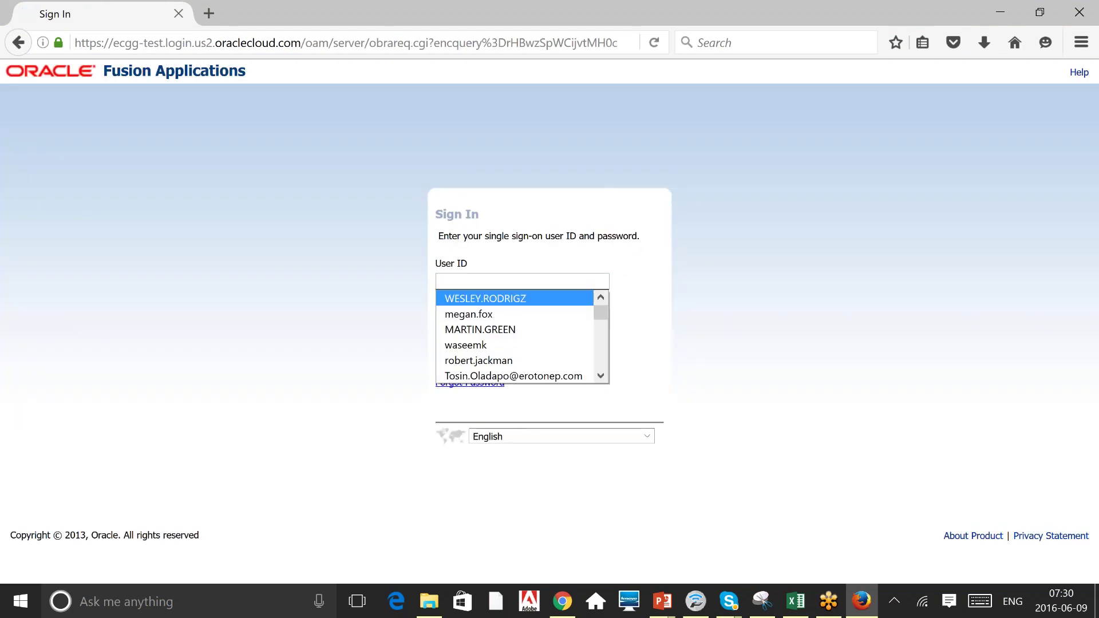
type("s")
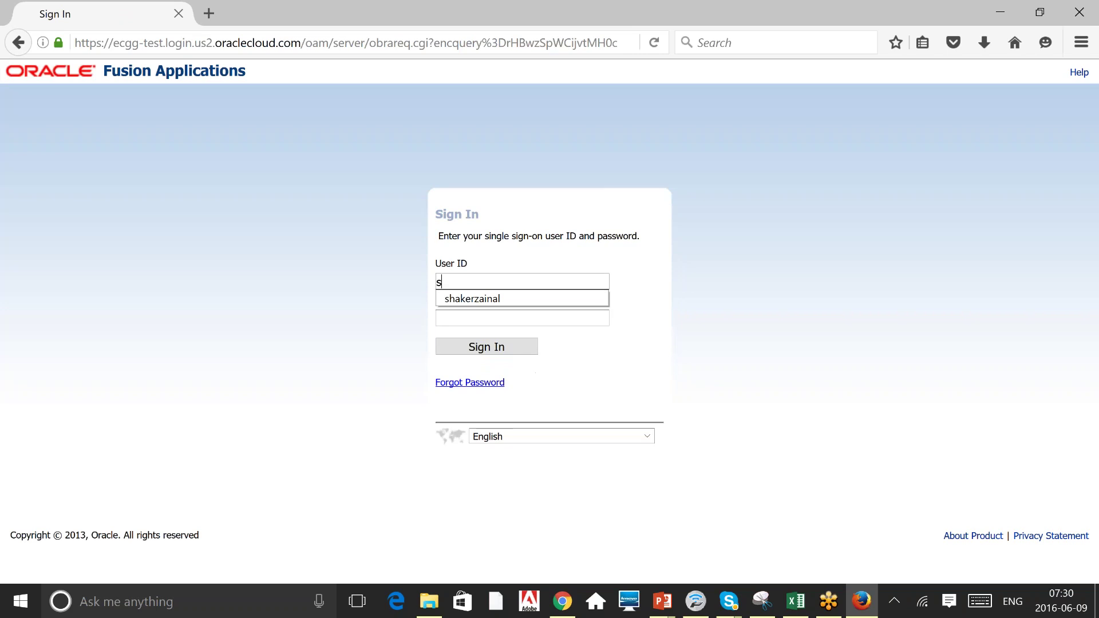
type("cm")
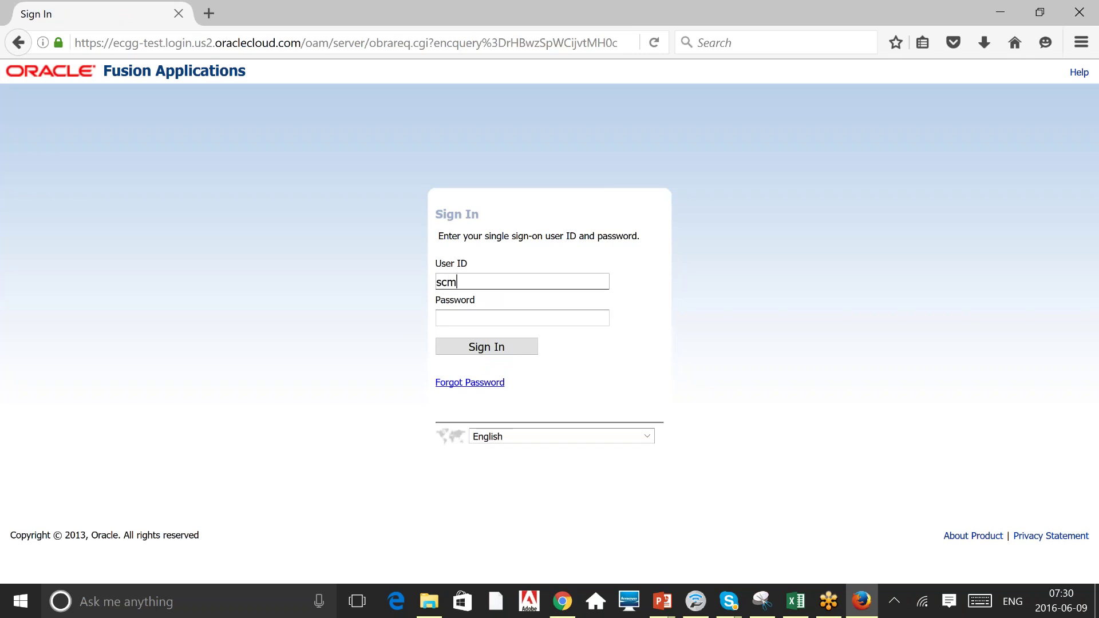
type("_impl")
key("Tab")
type("*******")
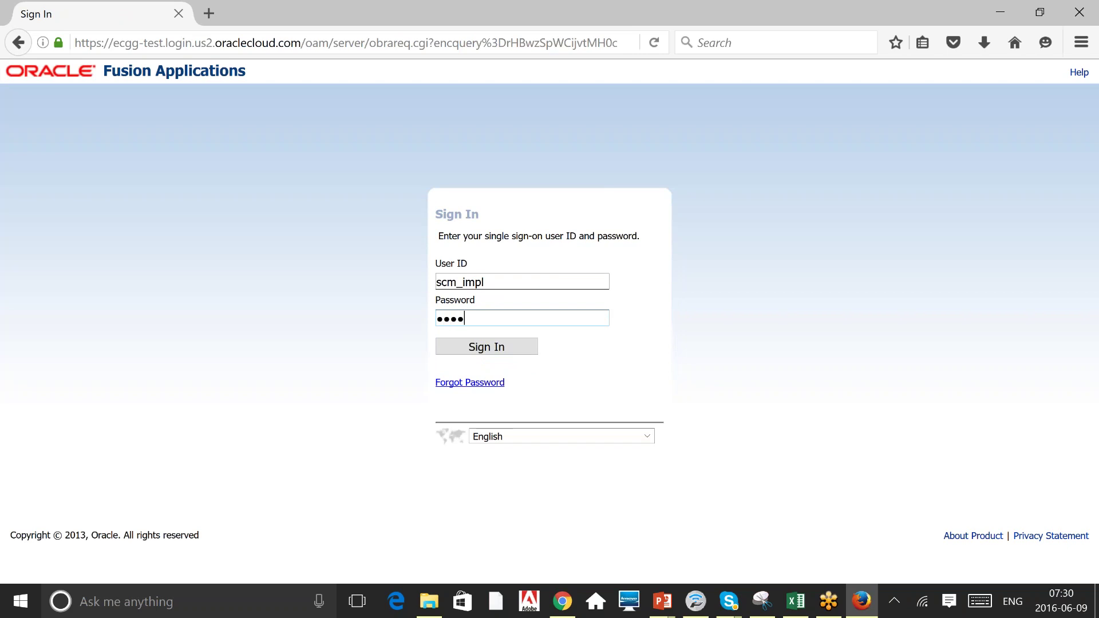
type("**")
key("Return")
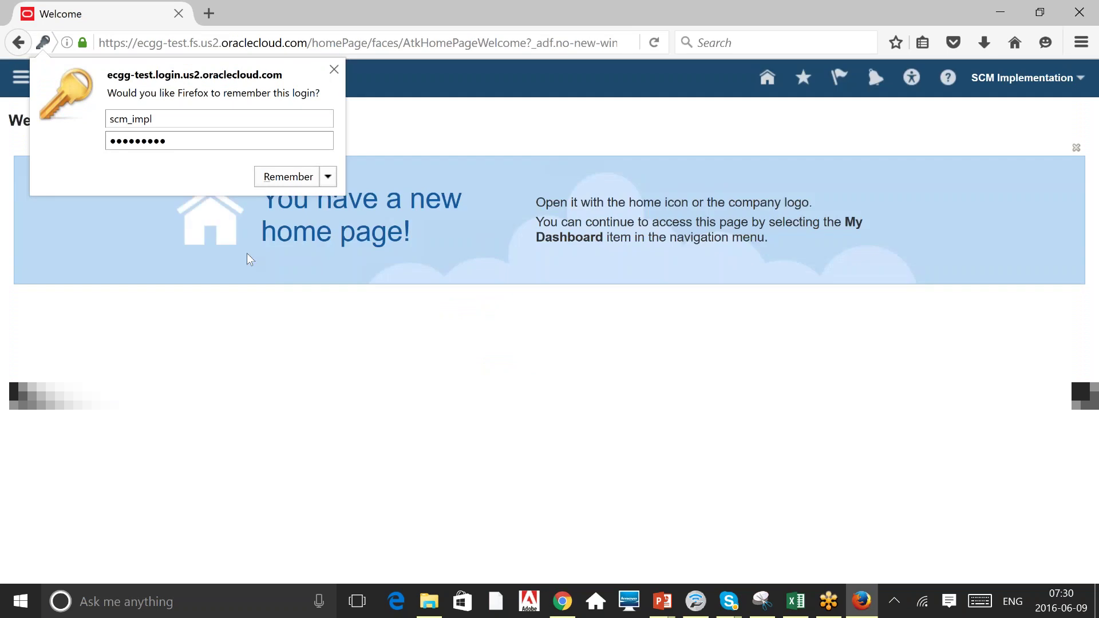
Dismiss the save-login prompt, go to Workforce Structures and search positions by name 'A'.
left_click(523, 147)
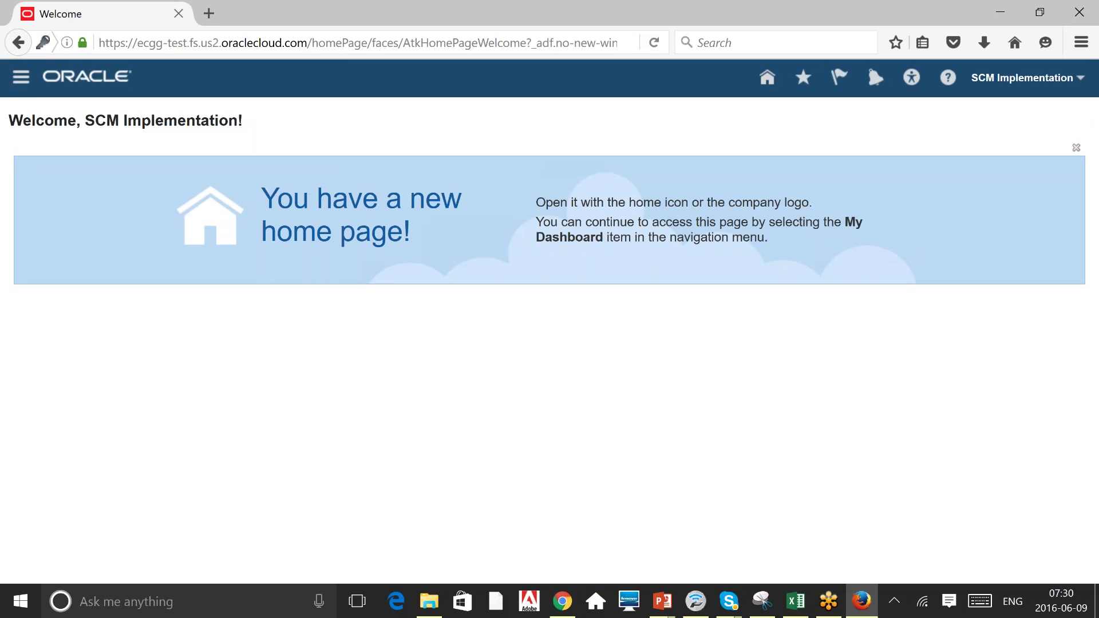
left_click(21, 77)
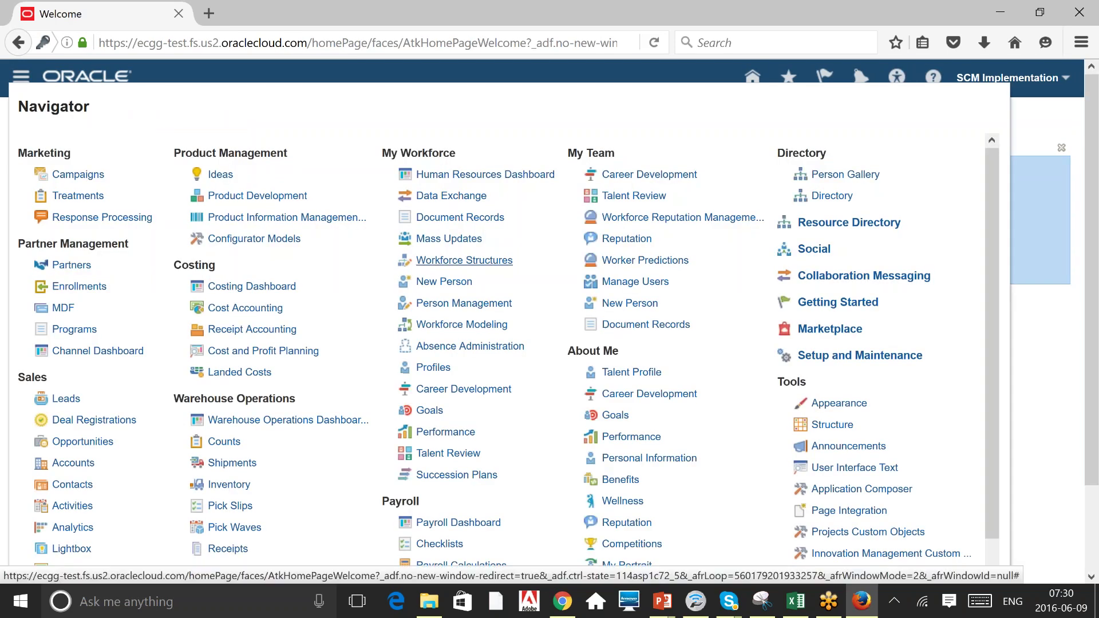
left_click(464, 260)
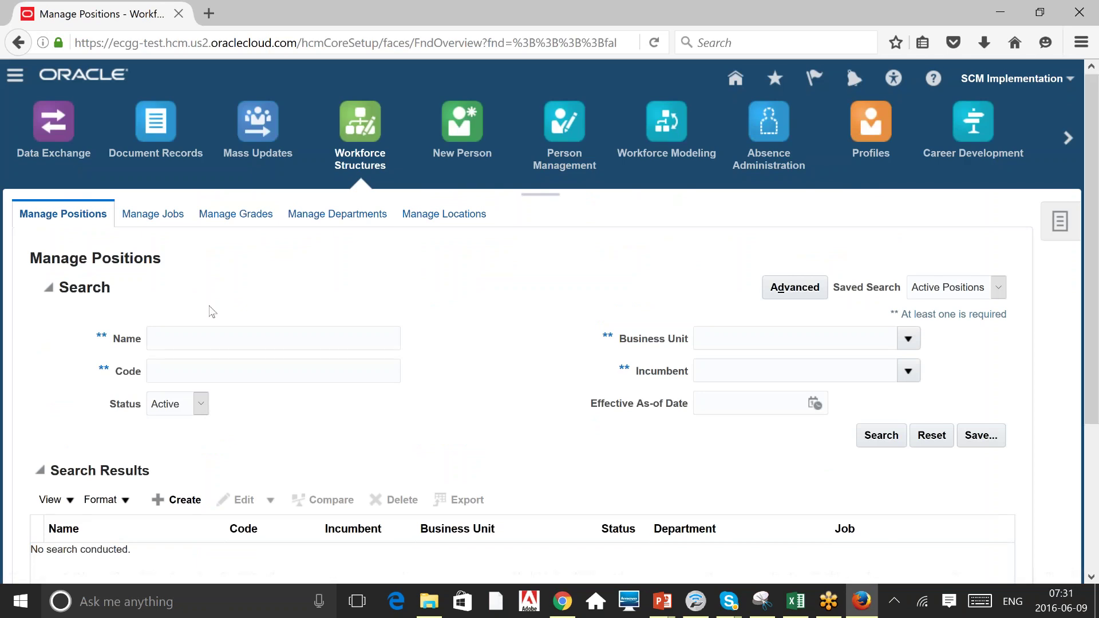
left_click(210, 339)
type("A")
key("Return")
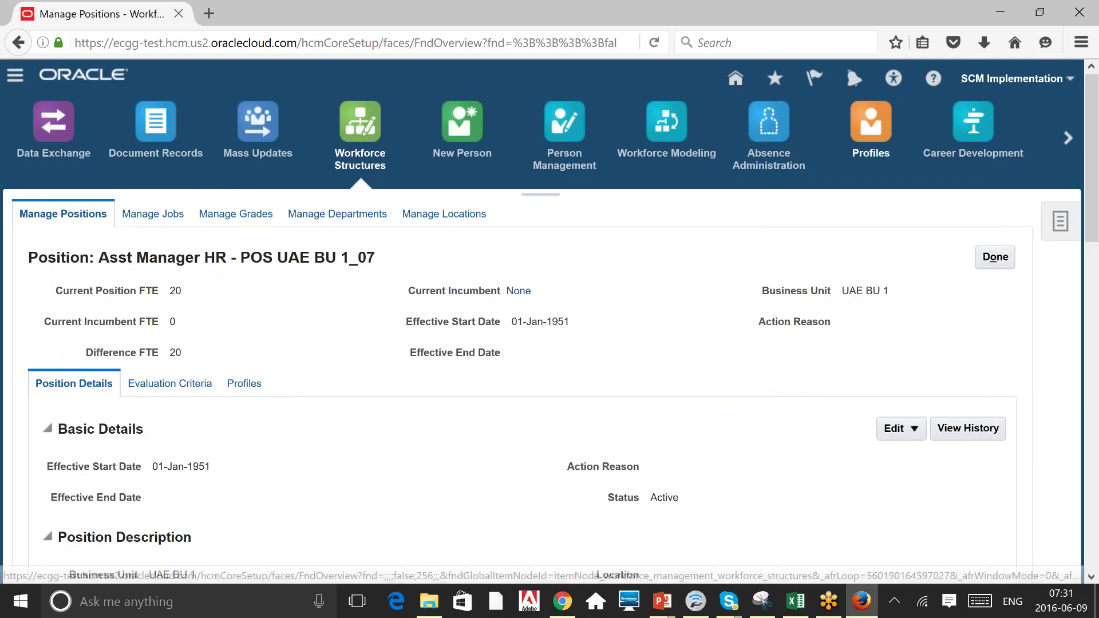
Enable Highlight Flexfields from Settings and Actions and reload the position page.
left_click(1012, 78)
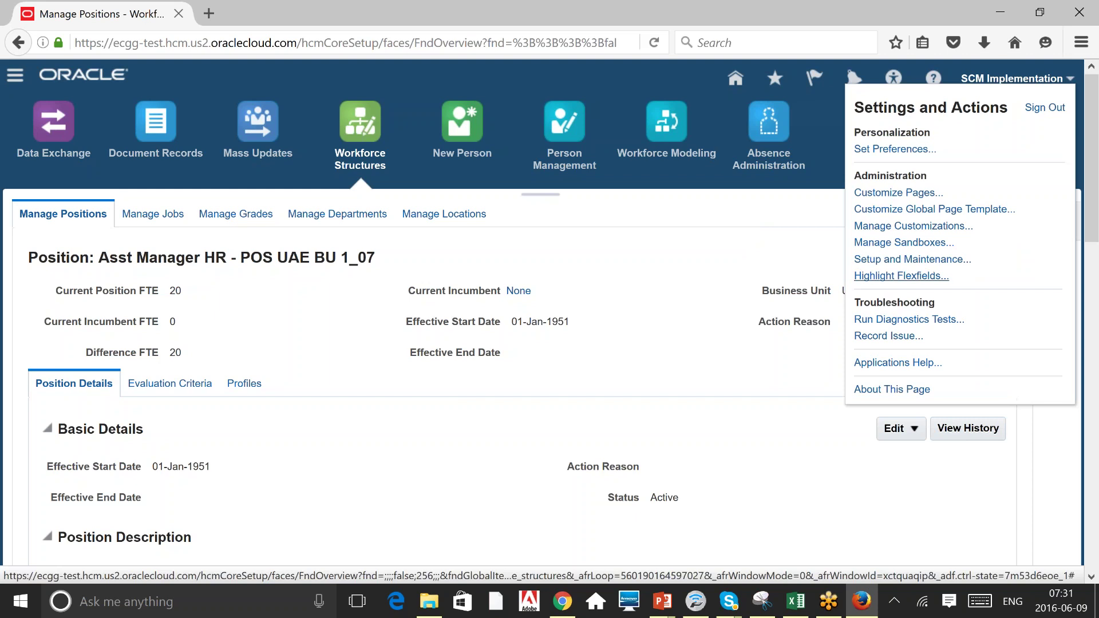
left_click(901, 276)
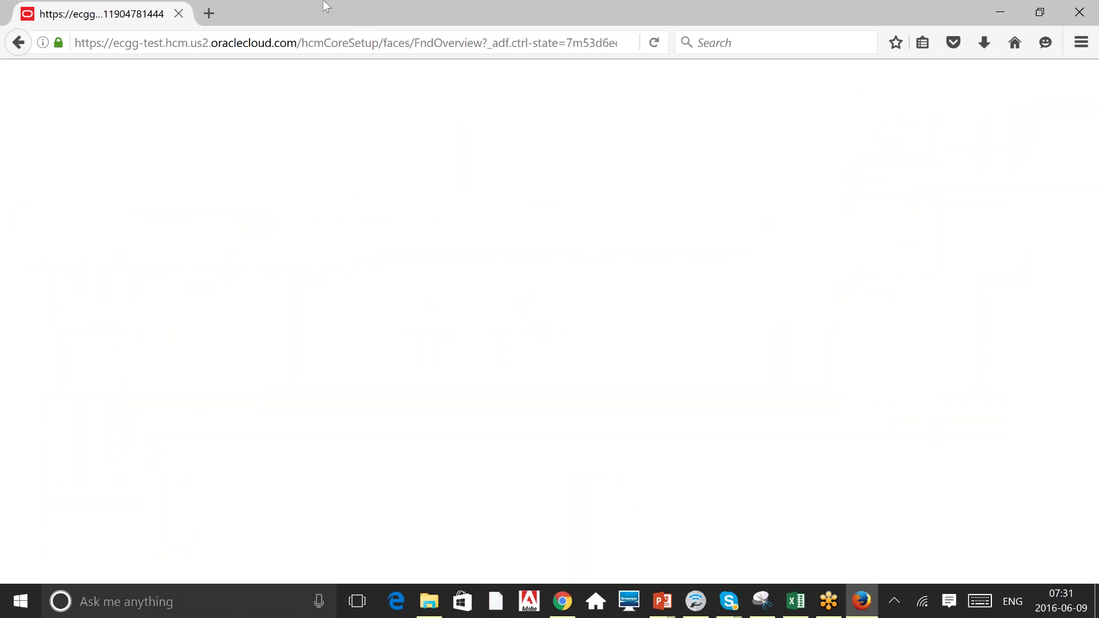
key("ctrl+l")
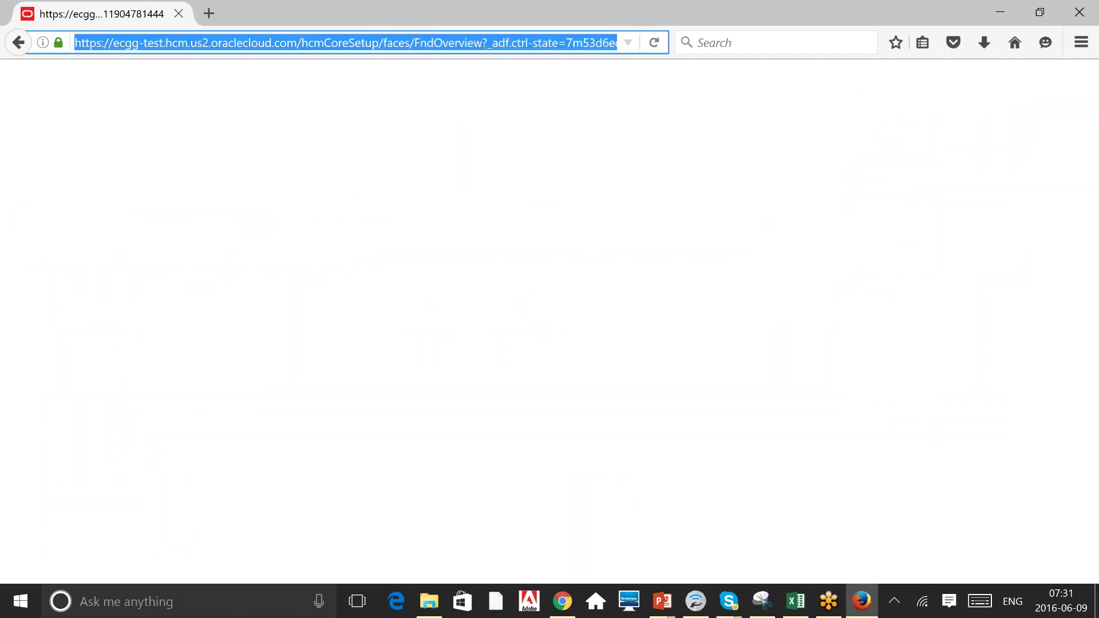
key("Return")
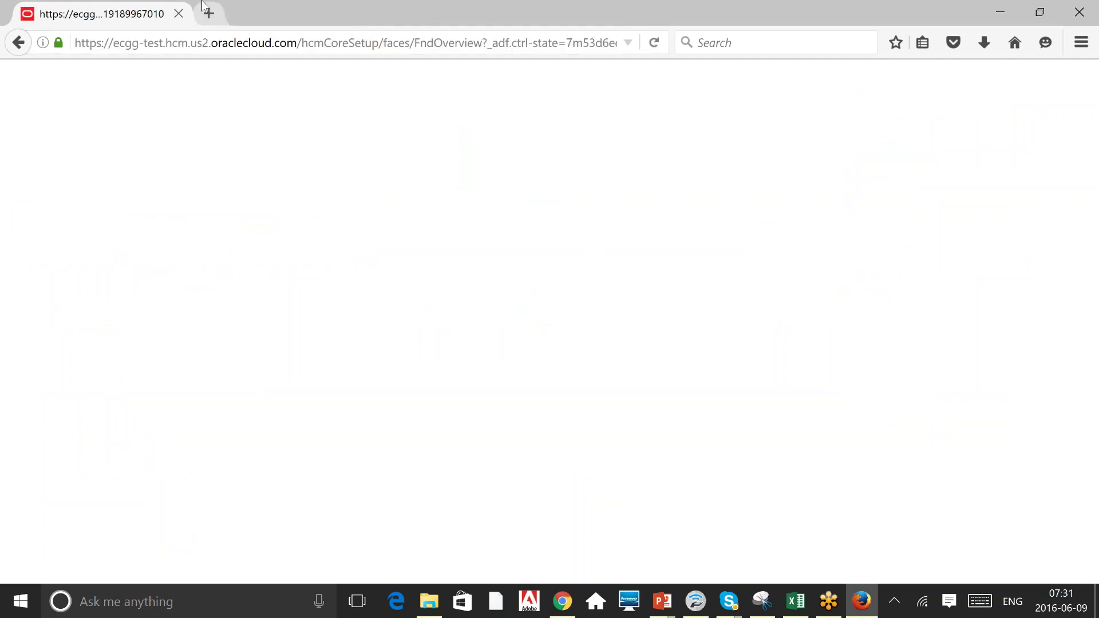
left_click(208, 14)
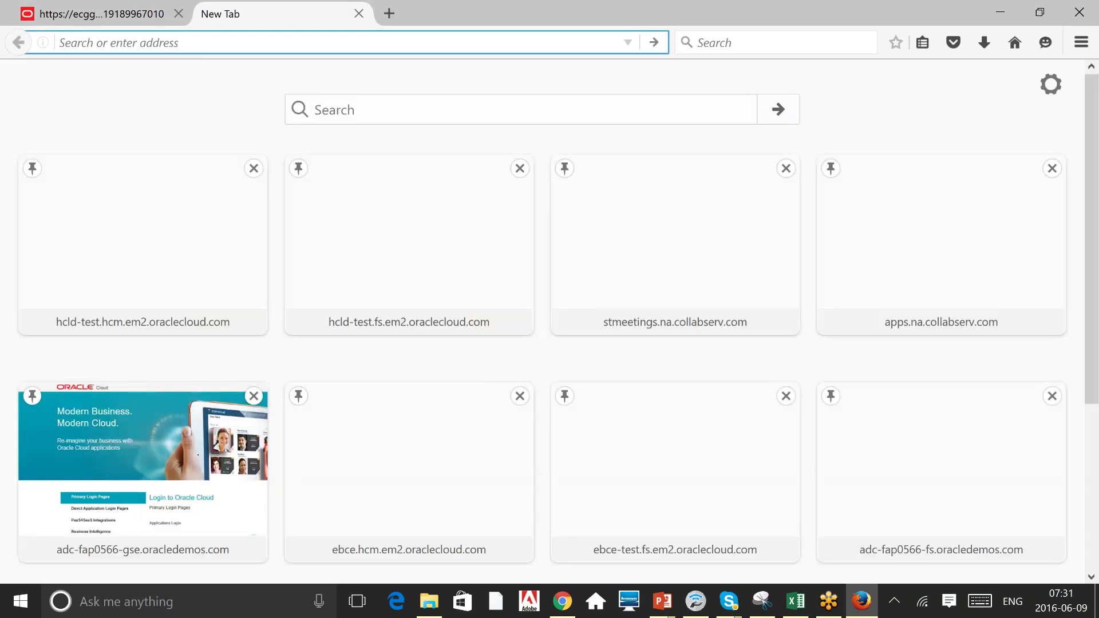
Close the blank Oracle tab in Firefox and switch to the Chrome window.
left_click(178, 14)
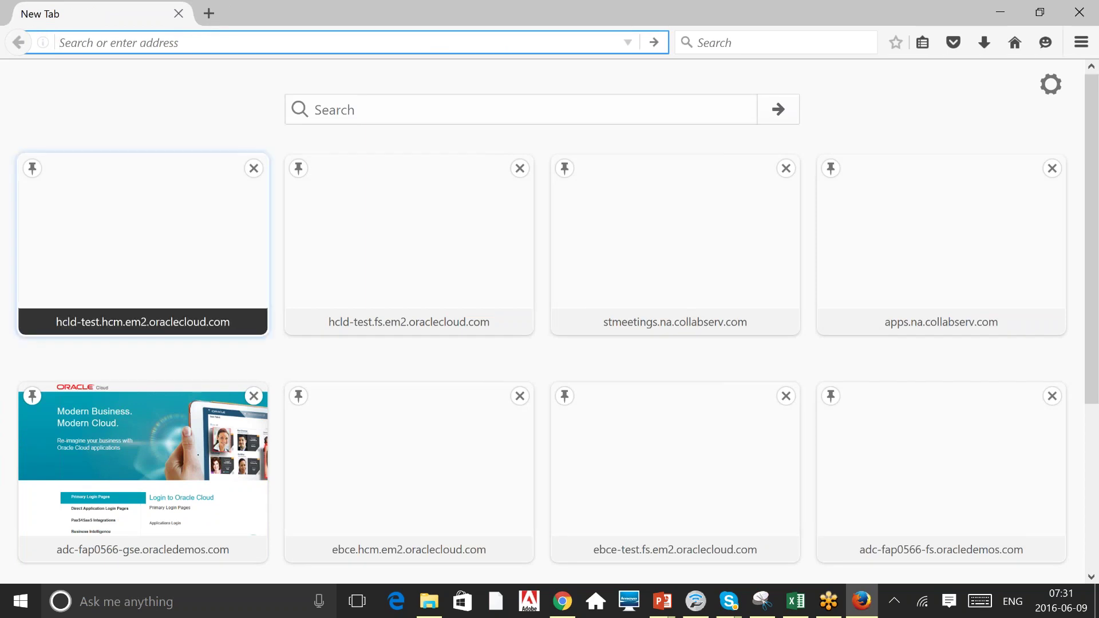
left_click(567, 611)
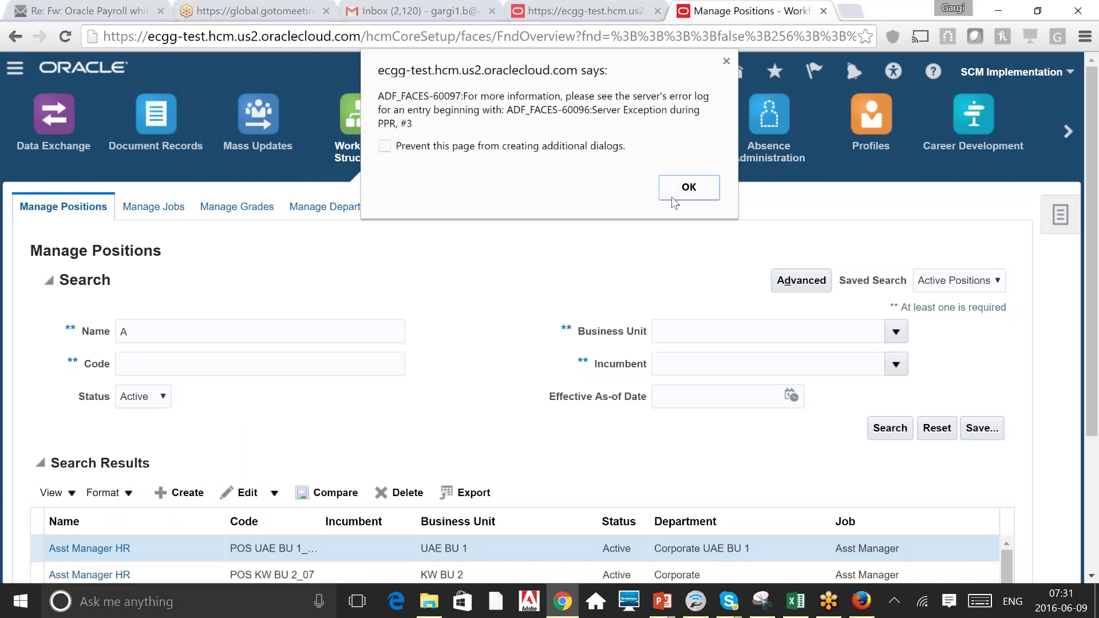
Dismiss the server error and load ebce-test.fs.em2.oraclecloud.com in a new Chrome tab.
left_click(689, 189)
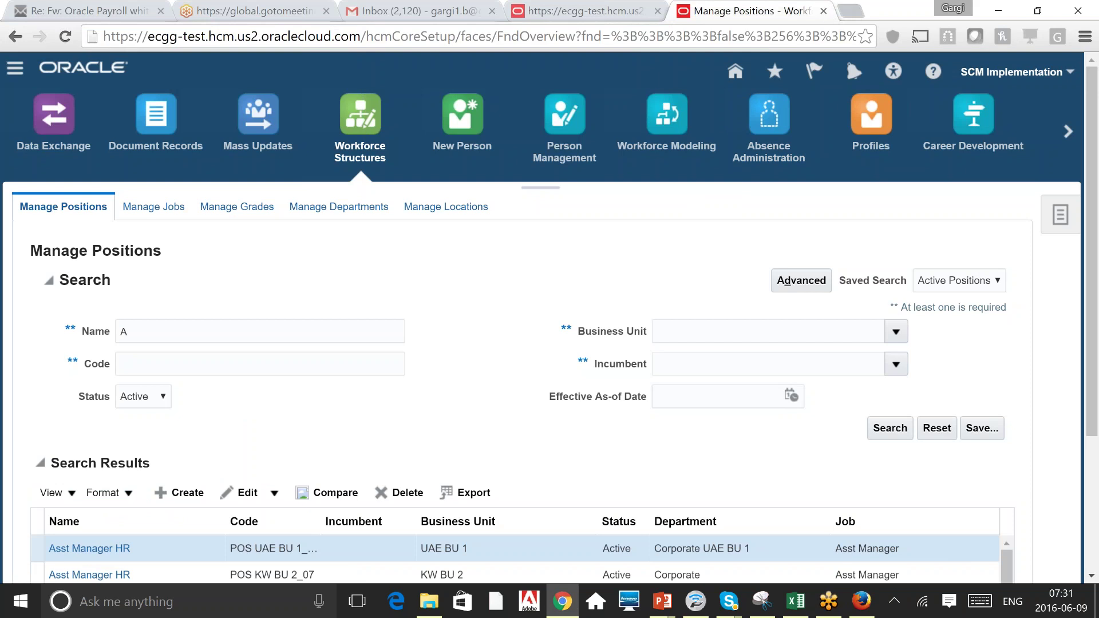
left_click(859, 12)
type("e")
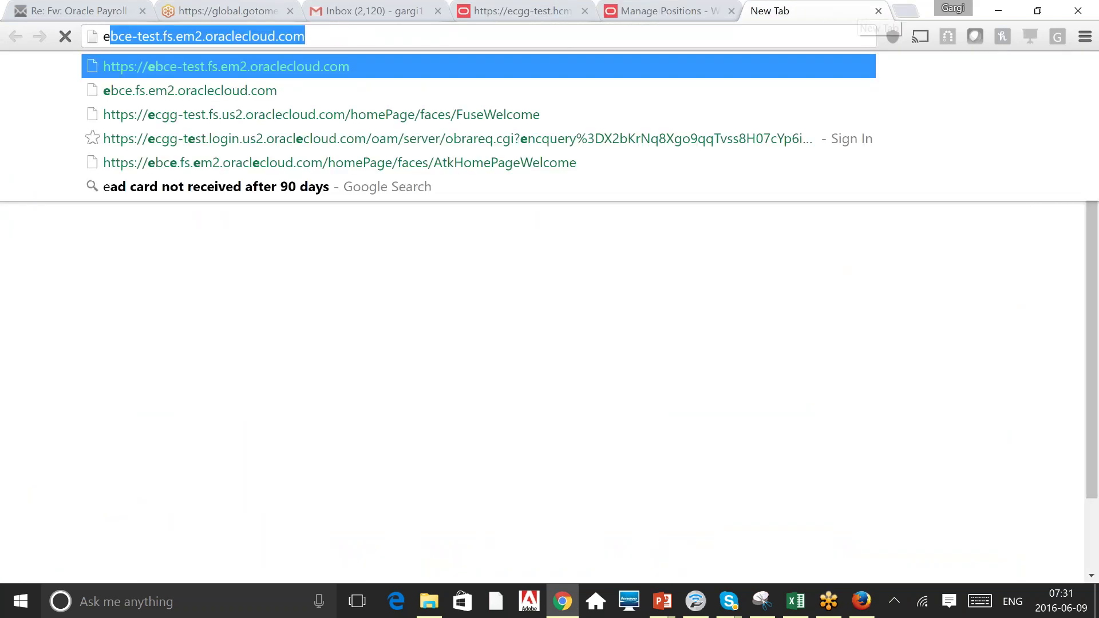
type("c")
key("BackSpace")
key("BackSpace")
key("BackSpace")
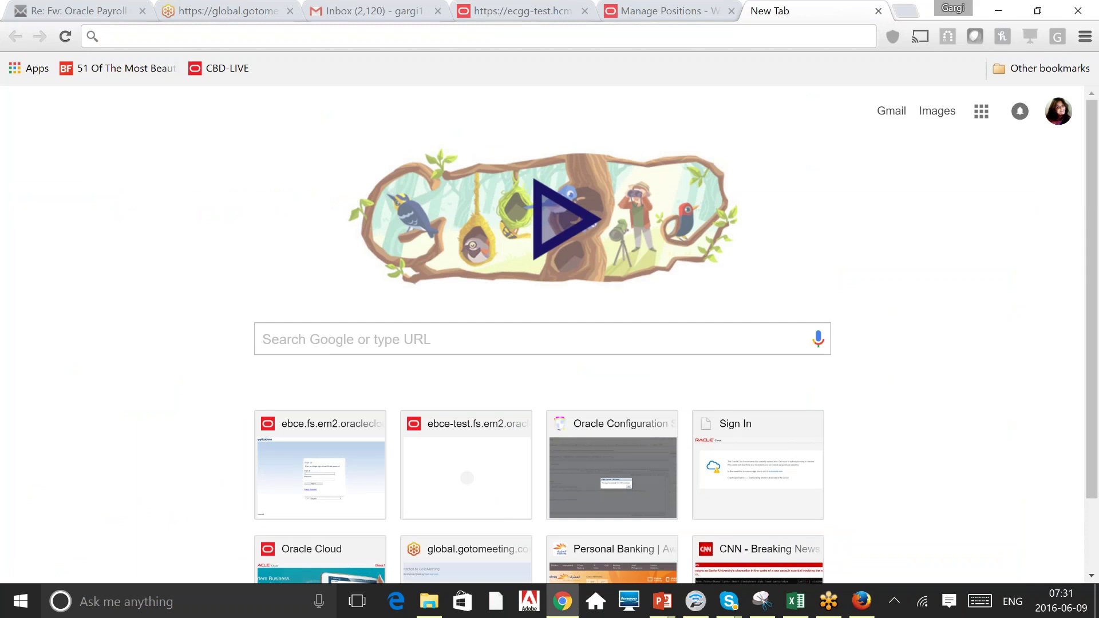
type("eb")
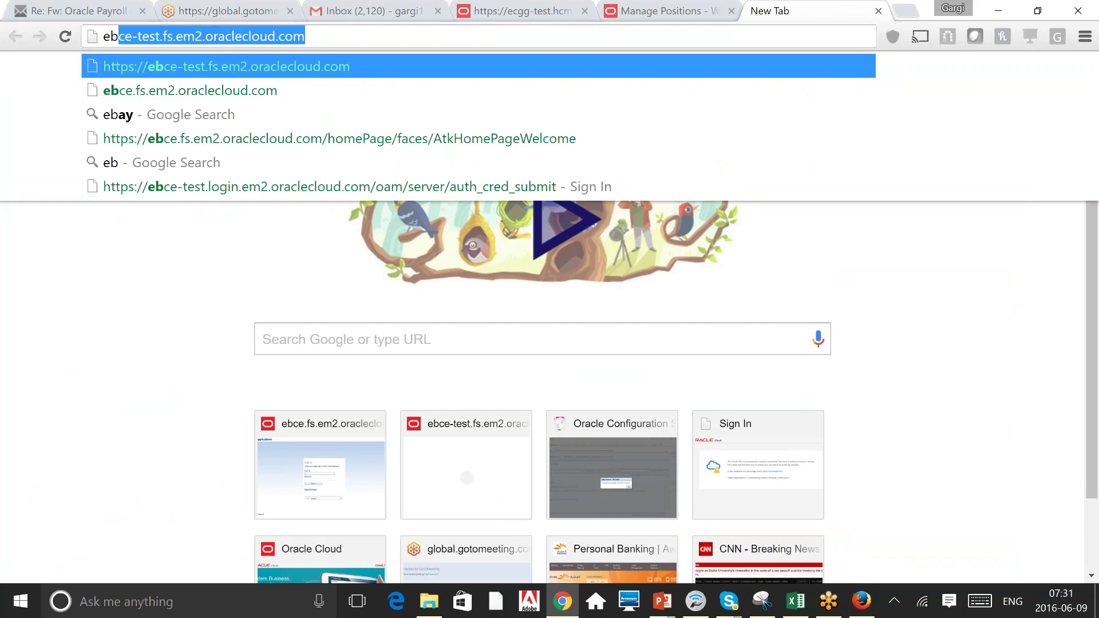
key("Return")
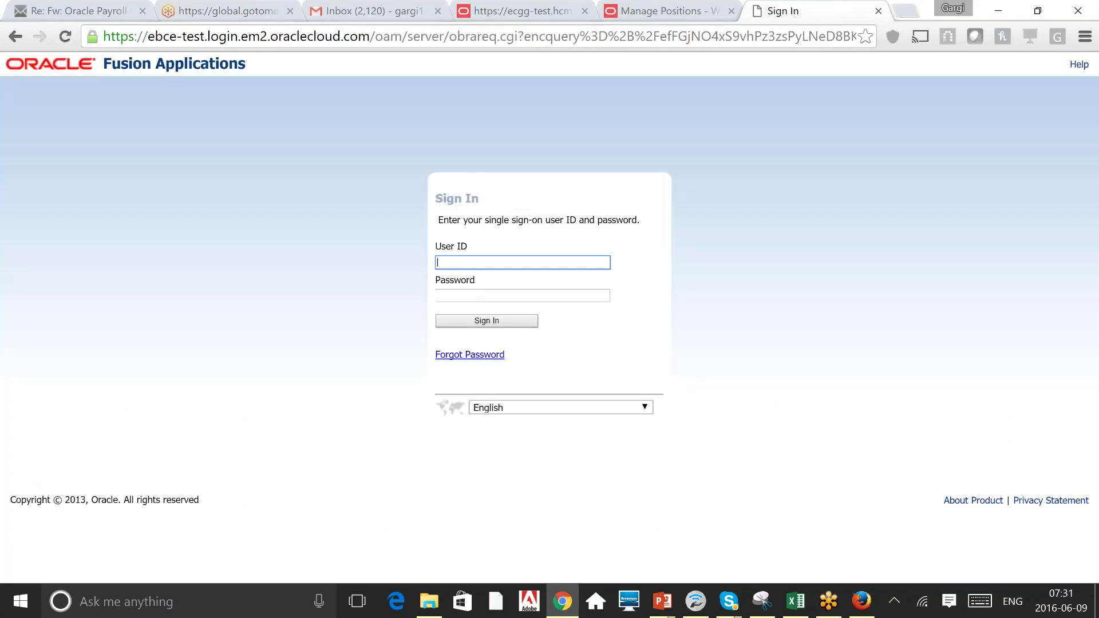
Sign in with the saved HCM user ID and its password.
type("h")
key("Down")
key("Tab")
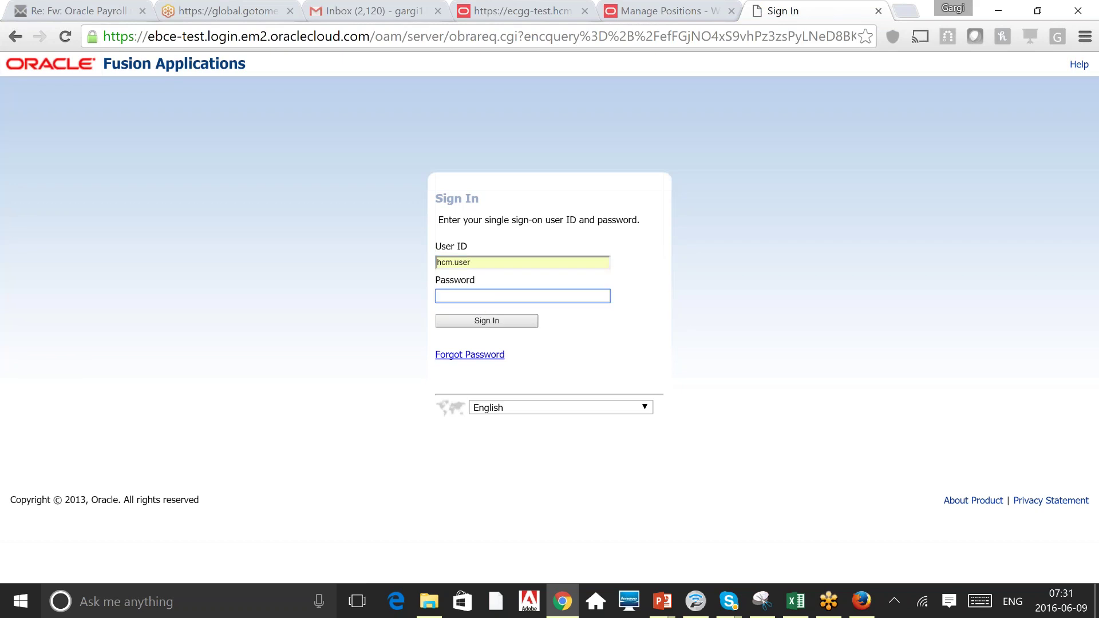
type("*********")
key("Return")
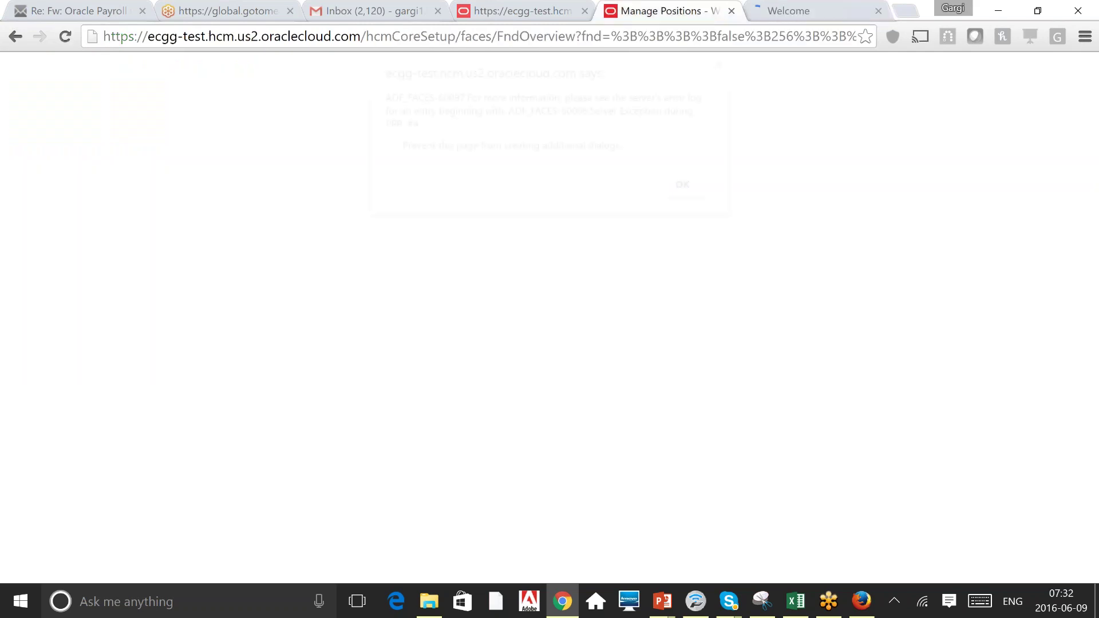
Dismiss the server error, close the old Manage Positions tab, and open Workforce Structures in ebce-test.
left_click(693, 184)
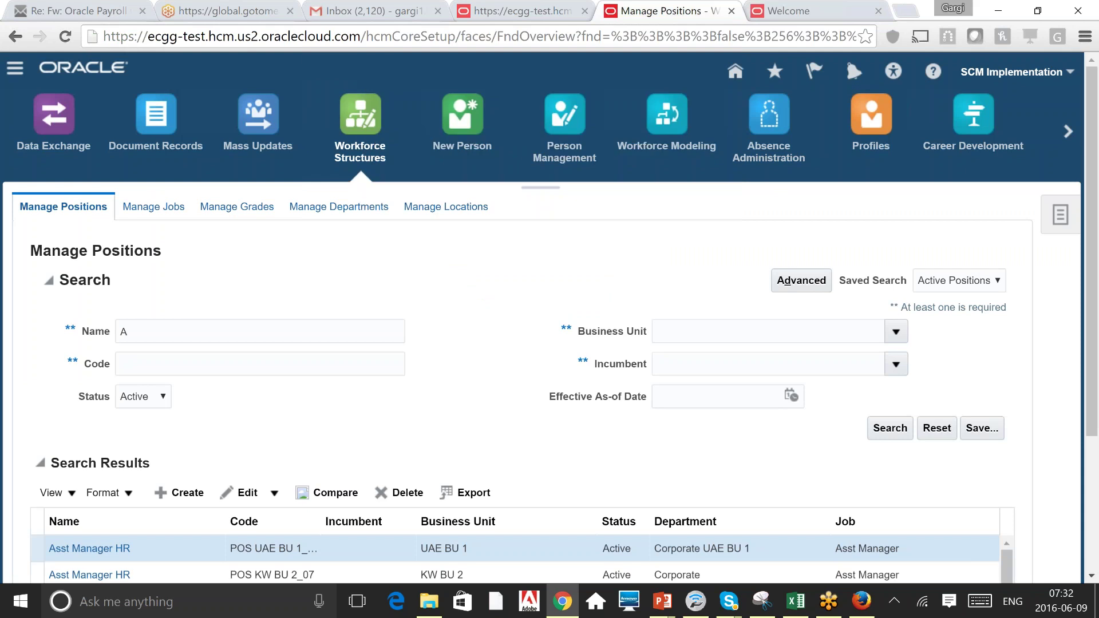
left_click(732, 11)
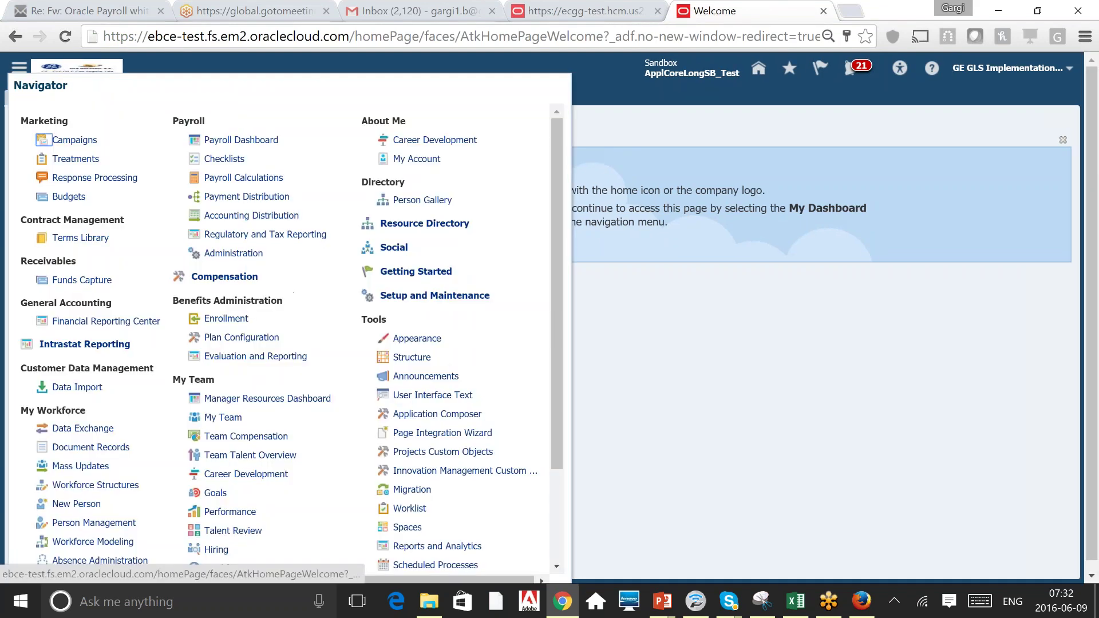
left_click(96, 484)
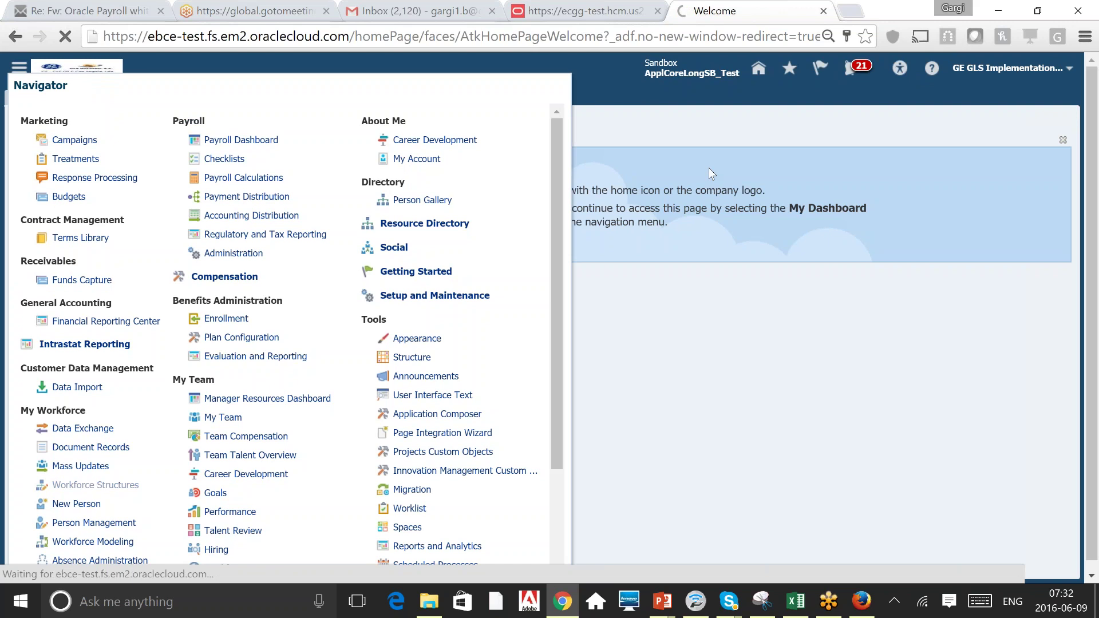
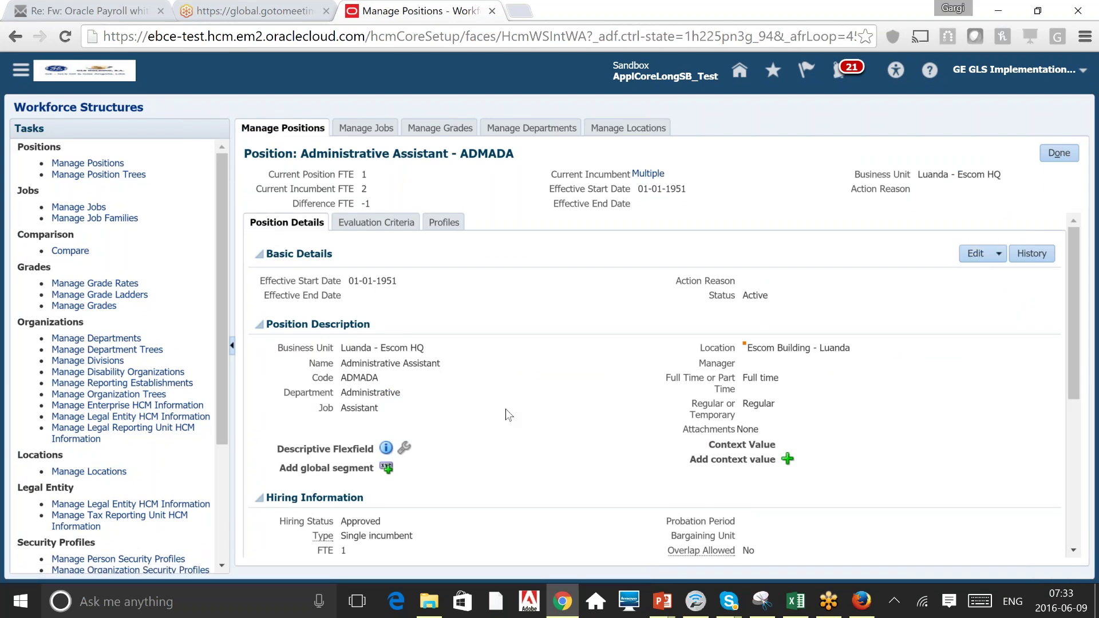
Scroll down to Position Description and the Descriptive Flexfield's add global segment icon.
scroll(506, 409, "down", 1)
scroll(506, 409, "down", 2)
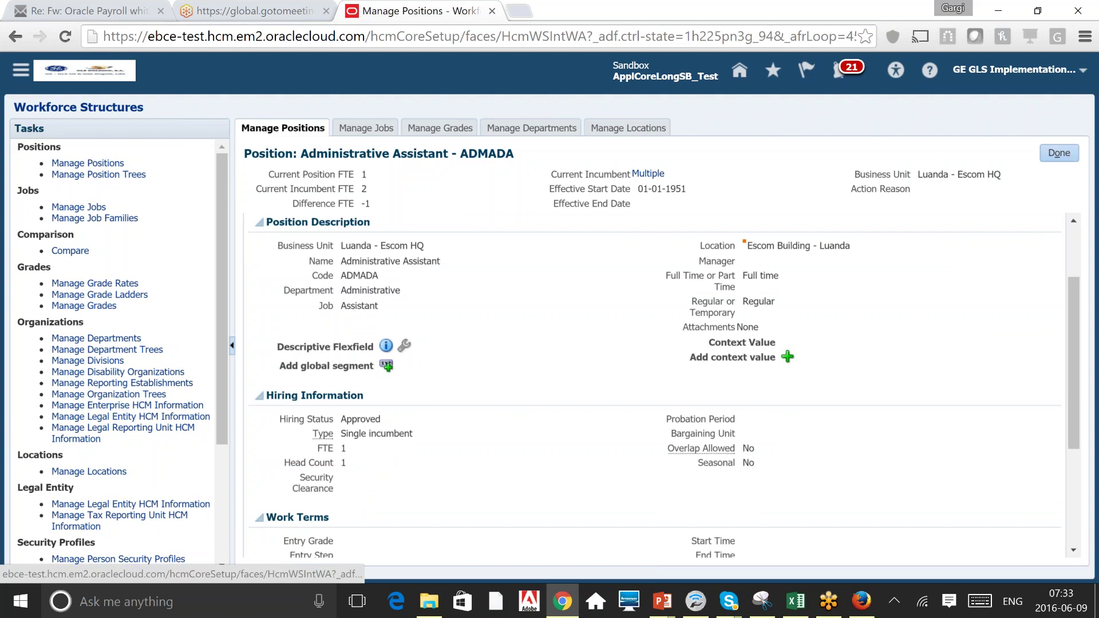
mouse_move(386, 346)
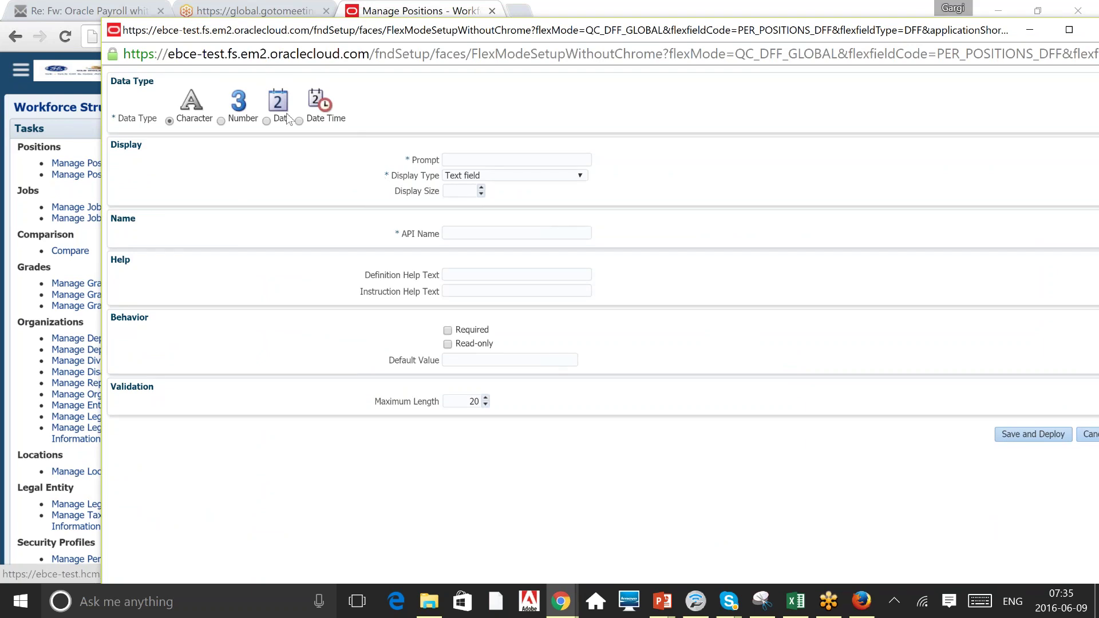
left_click(528, 162)
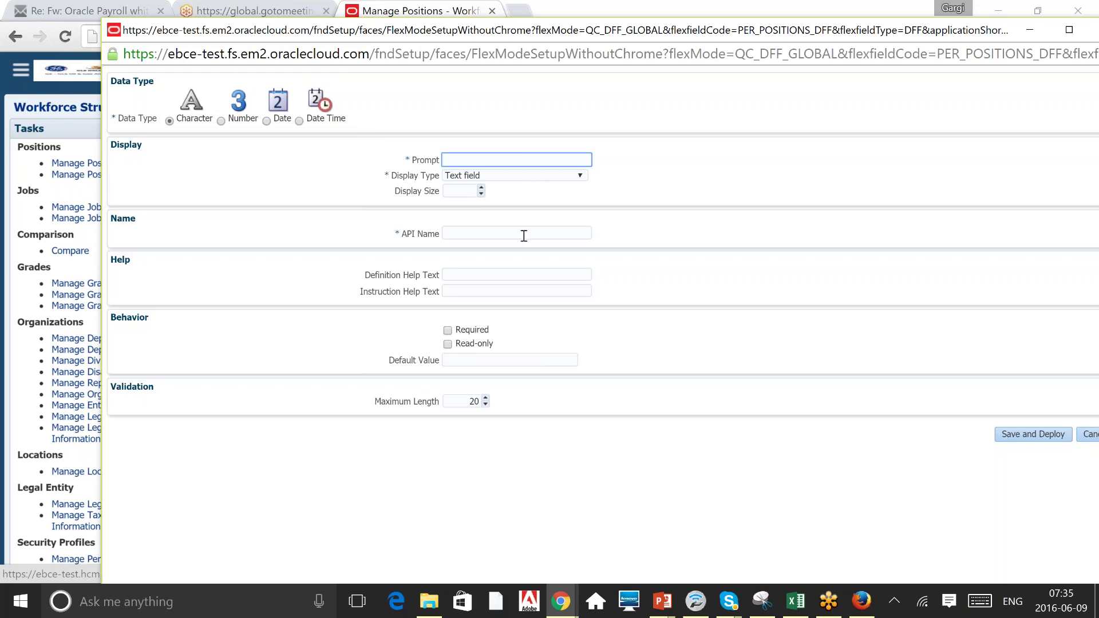
left_click(493, 235)
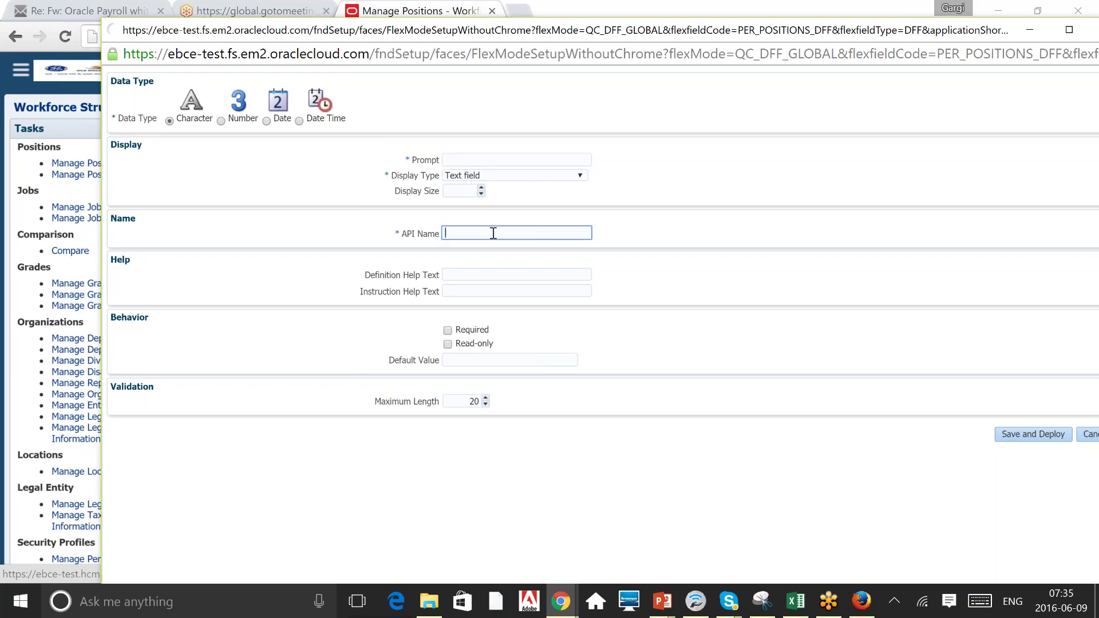
left_click(495, 160)
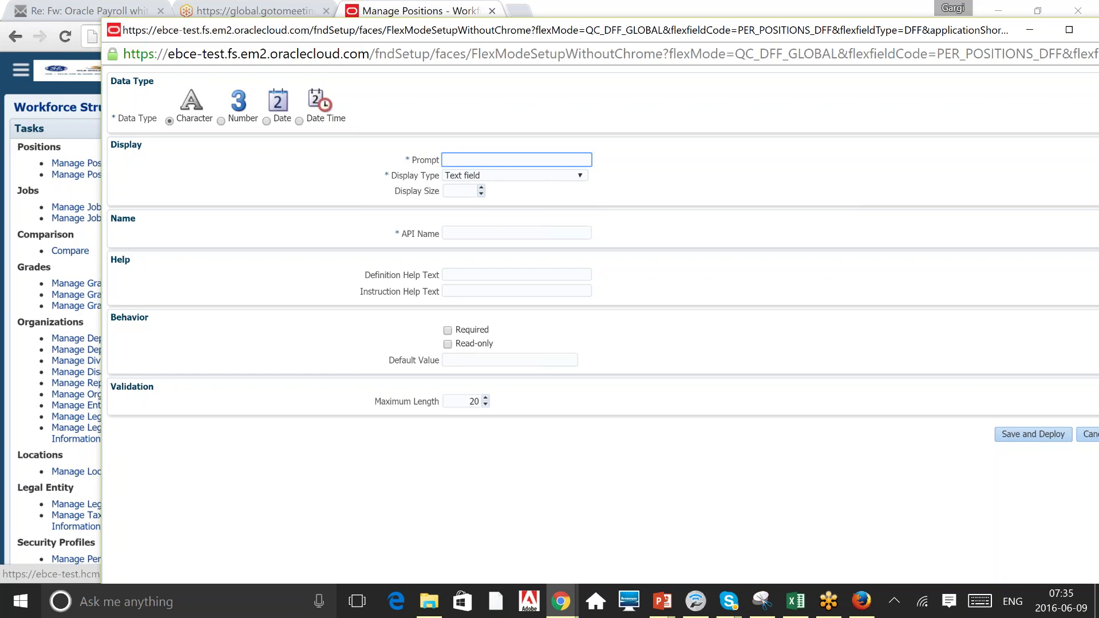
left_click(494, 234)
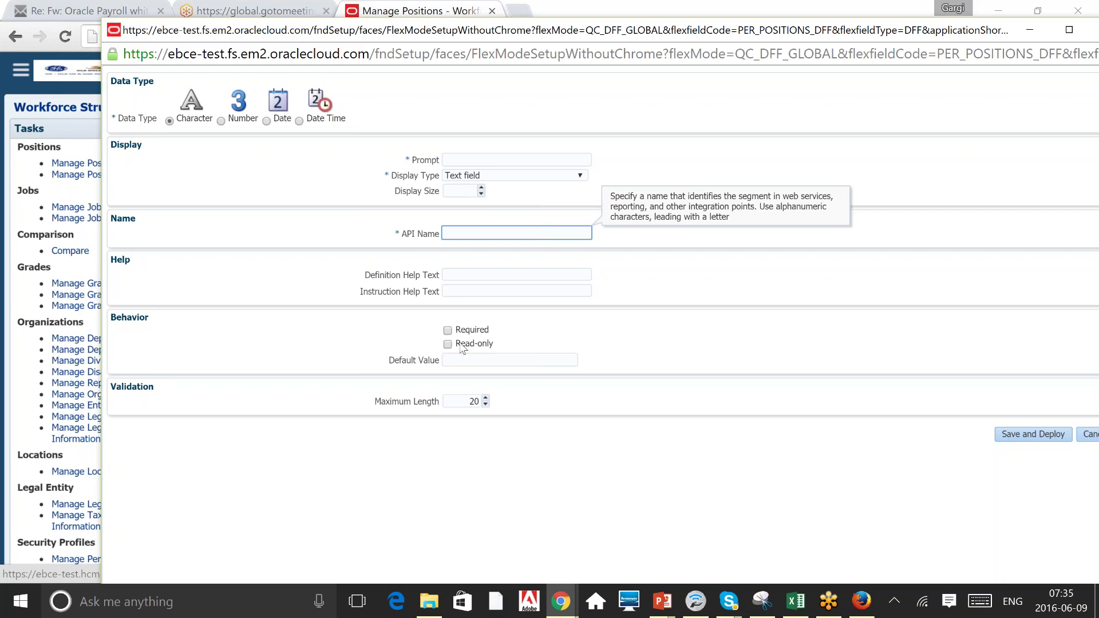
left_click(606, 349)
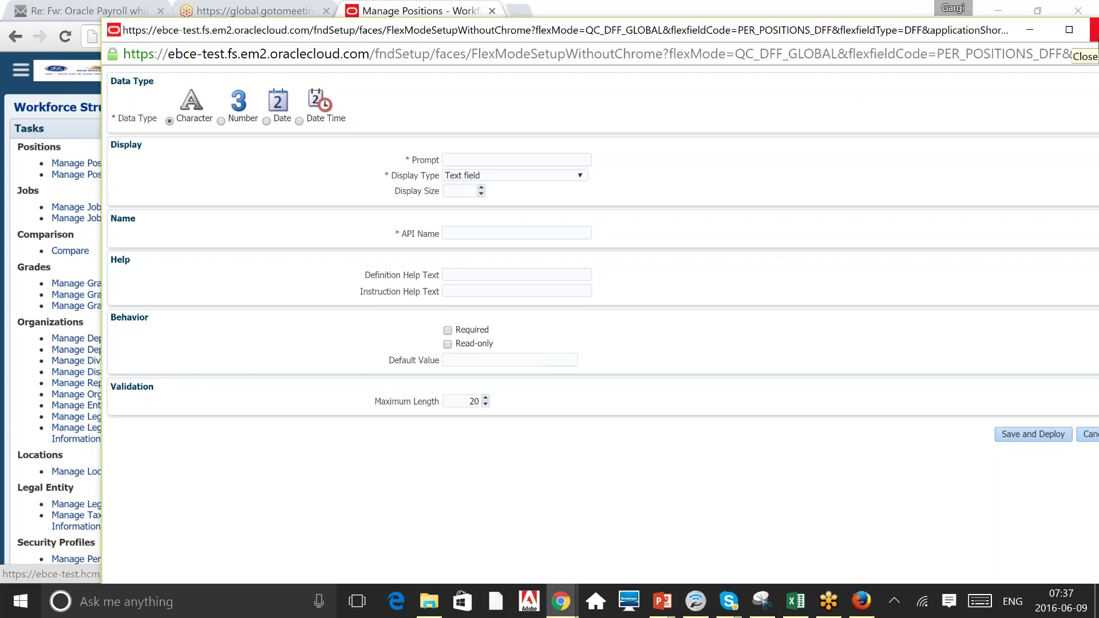
Close the segment form and sign out of ebce-test, confirming the single sign-off.
left_click(1095, 34)
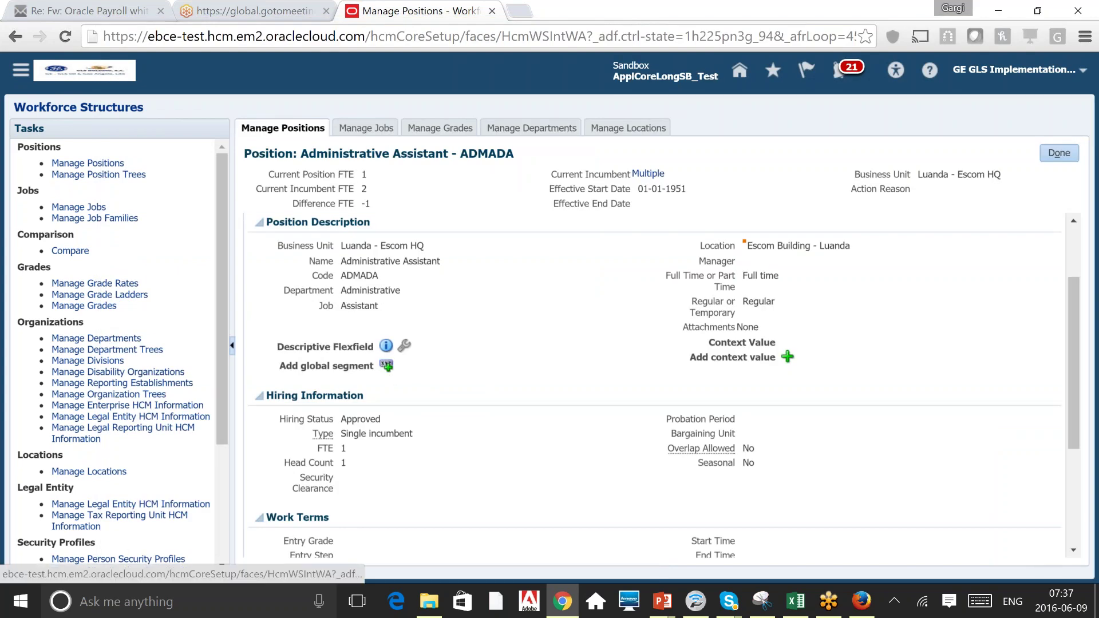
mouse_move(386, 346)
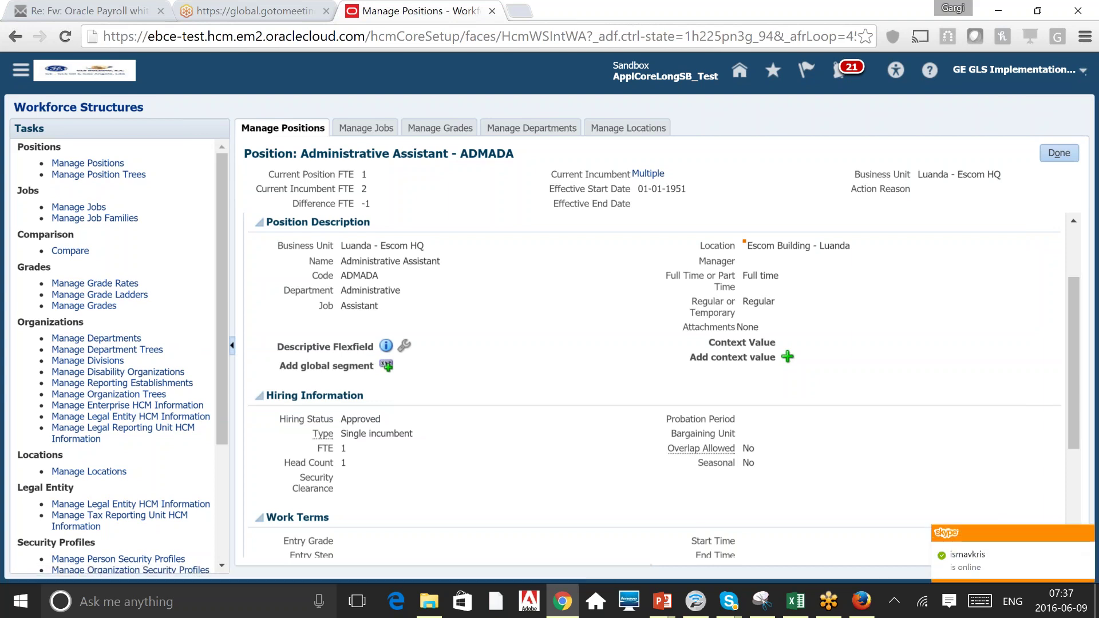
left_click(1082, 70)
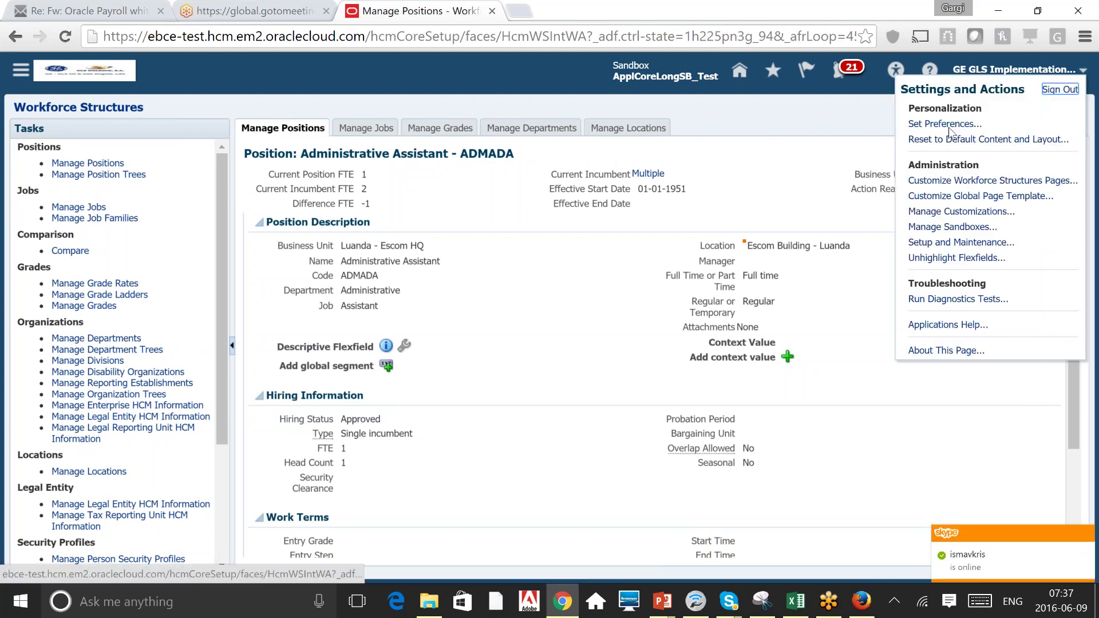
left_click(1061, 90)
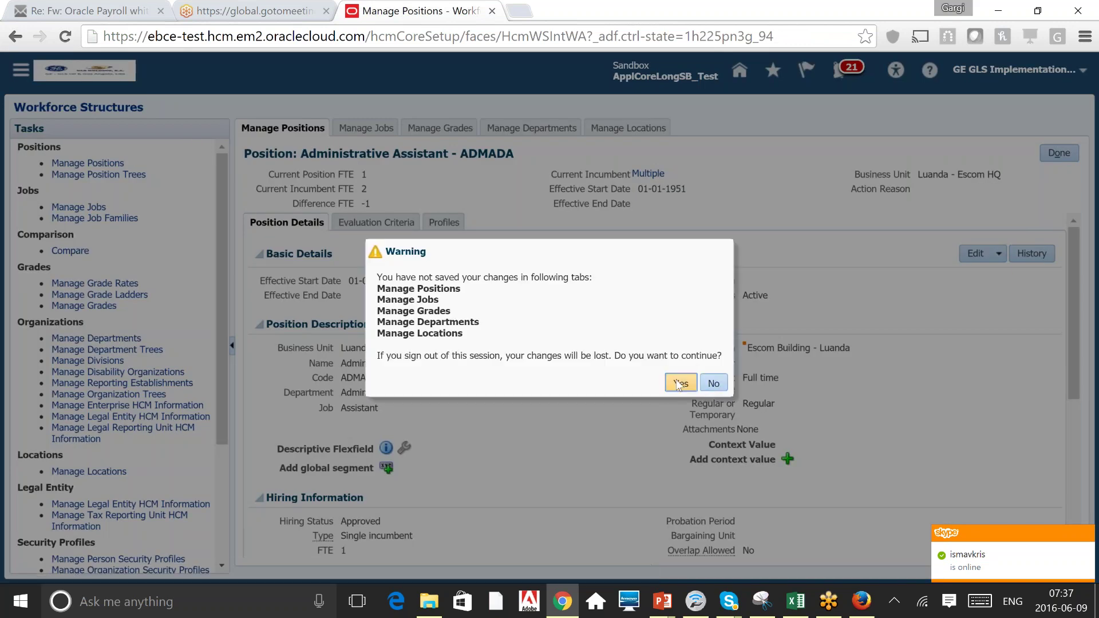
left_click(679, 385)
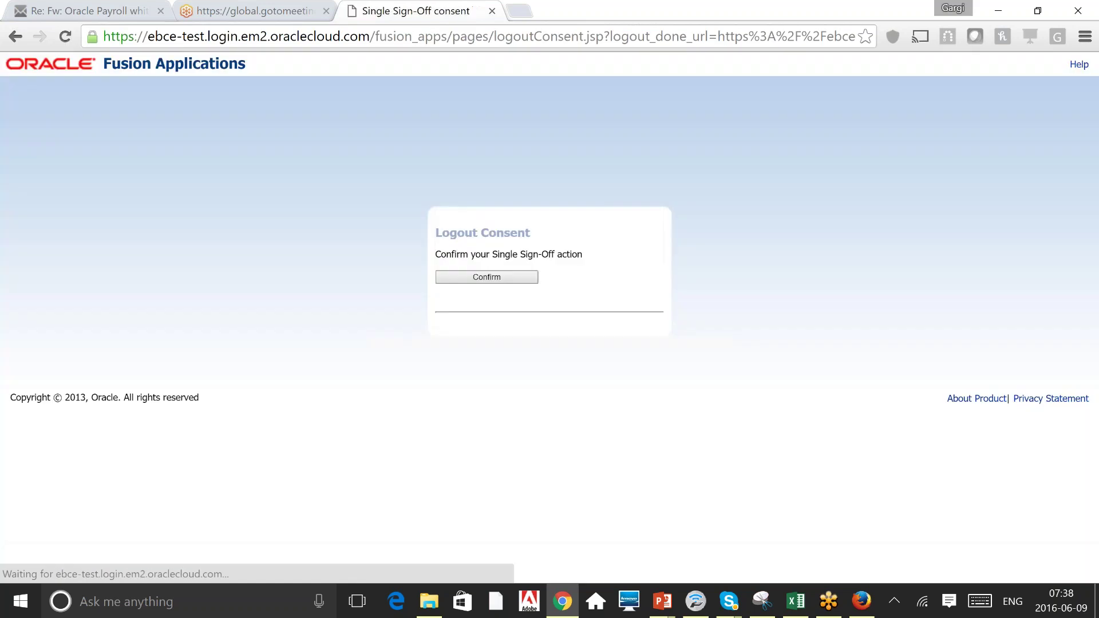
left_click(493, 274)
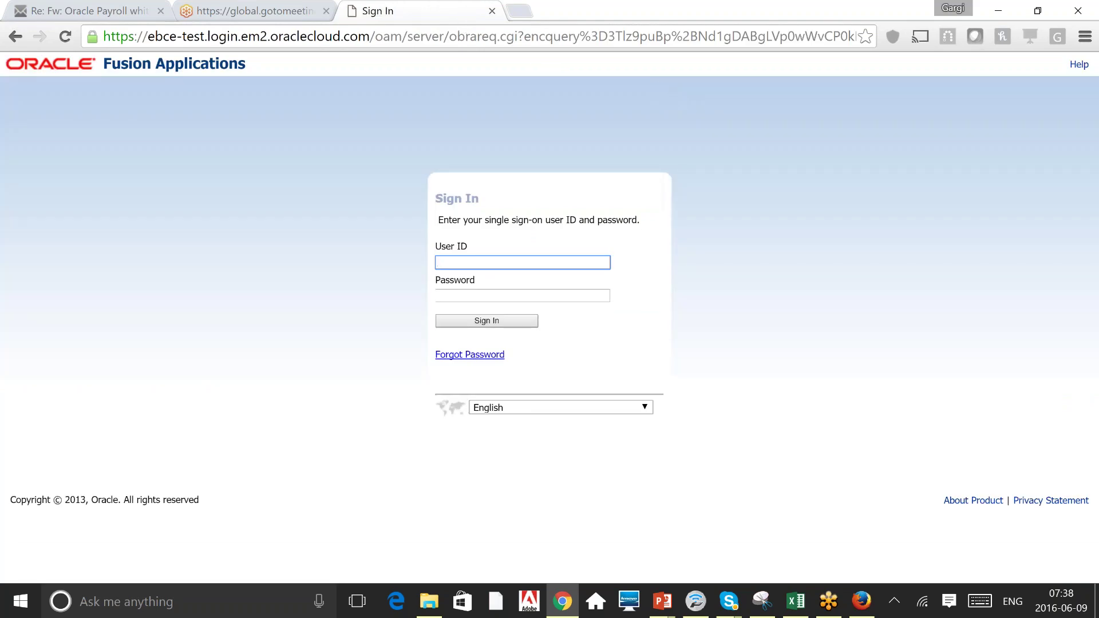
Load the ecgg-test environment's home page from the address bar.
key("ctrl+l")
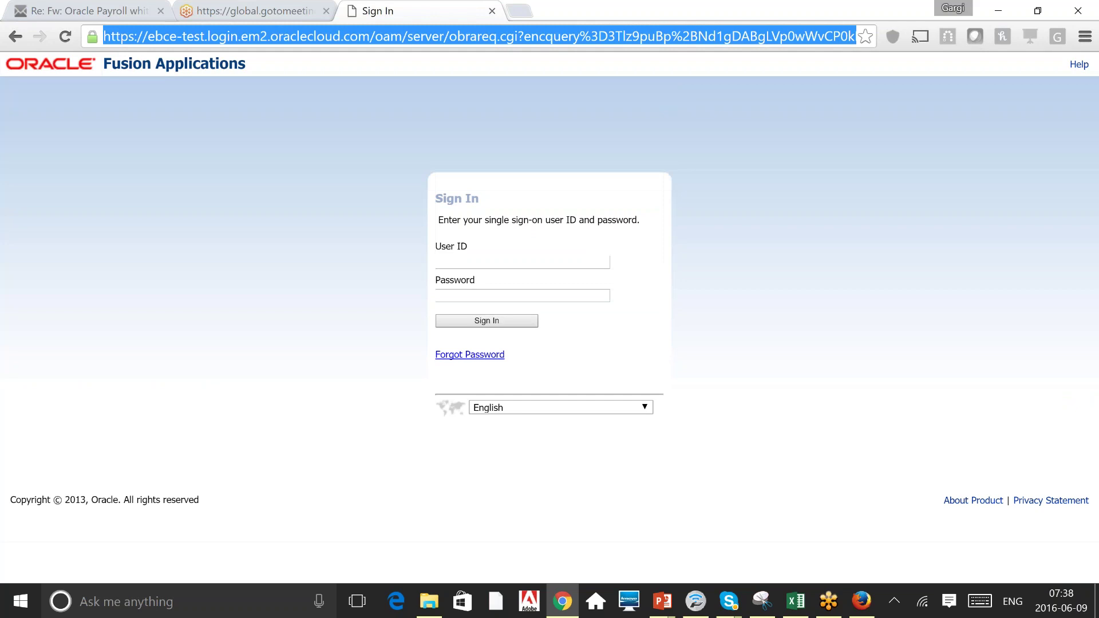
type("ec")
key("Return")
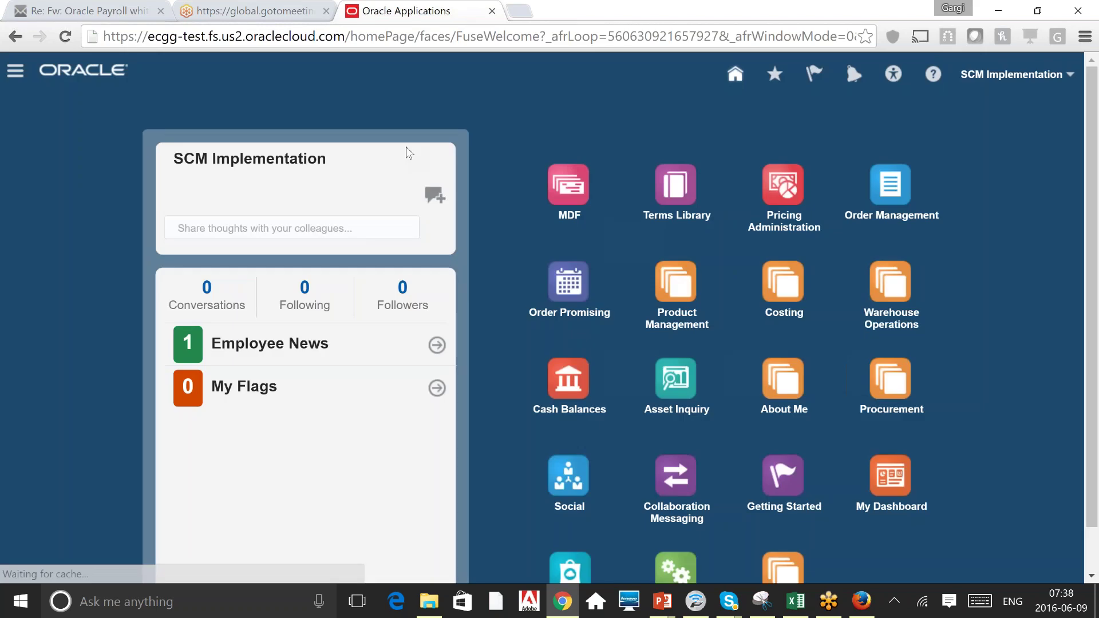
Go to Setup and Maintenance from the Navigator.
left_click(15, 71)
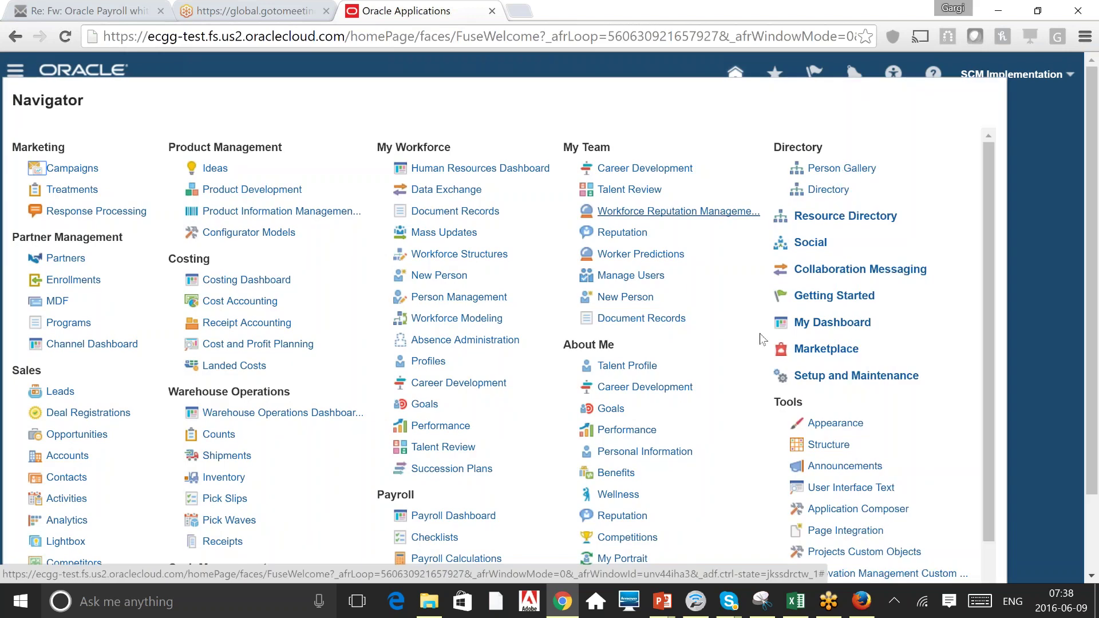
left_click(856, 376)
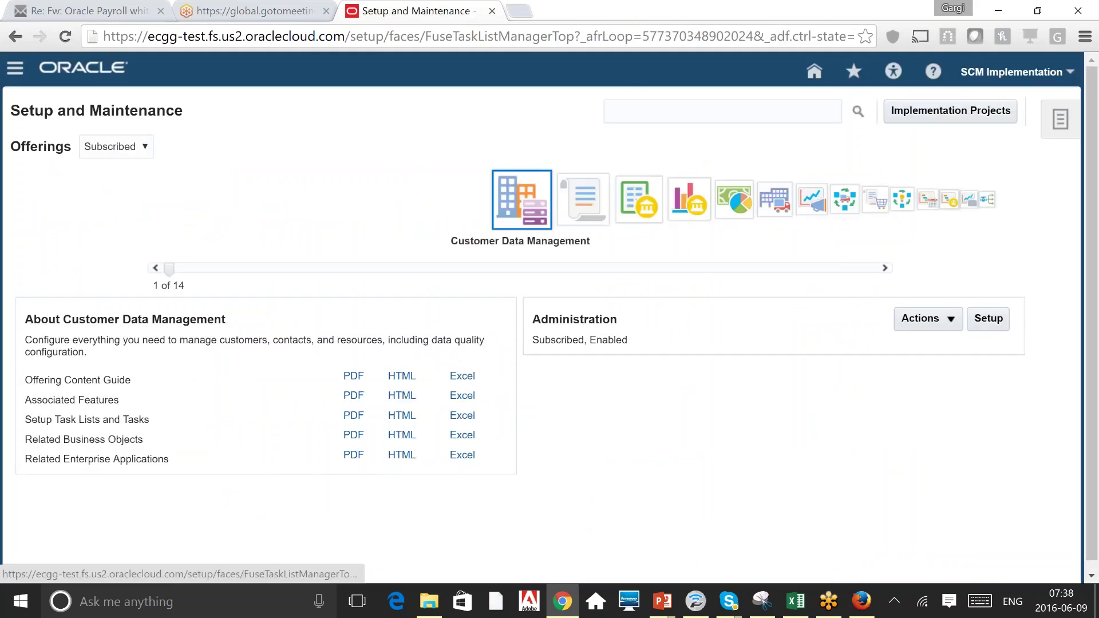
left_click(729, 110)
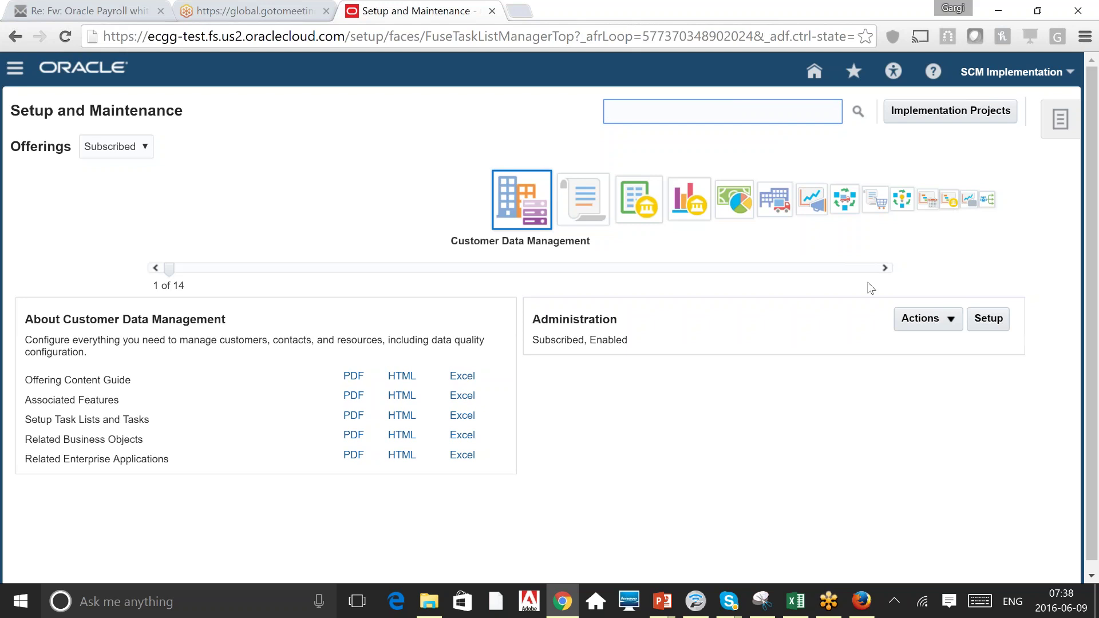
Page through the offerings to Workforce Deployment and start its setup.
left_click(887, 276)
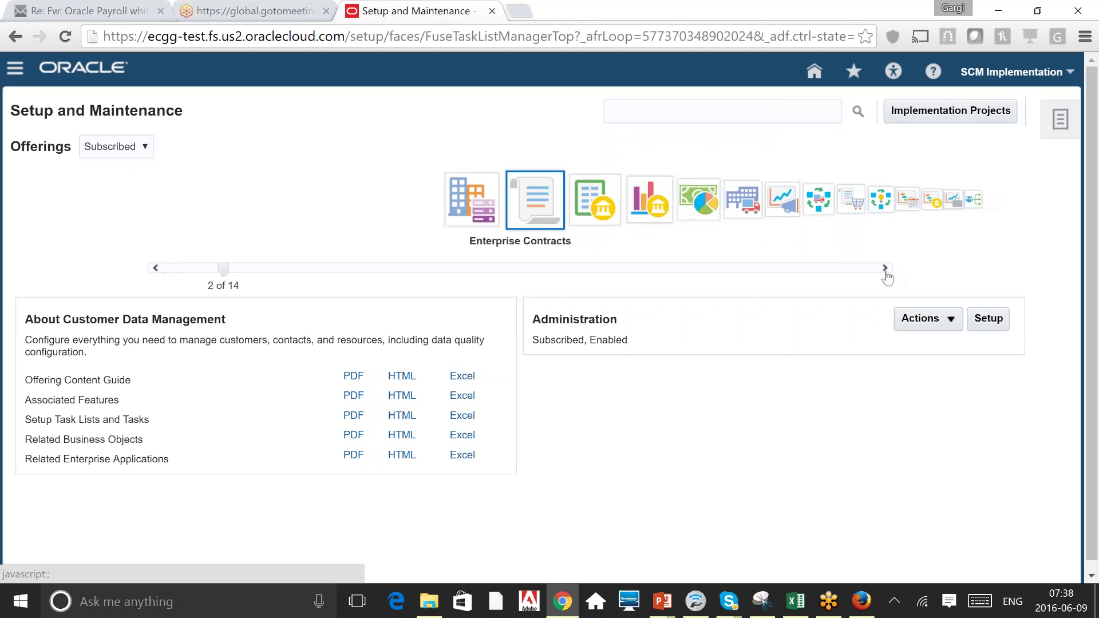
left_click(886, 276)
left_click(885, 276)
left_click(884, 276)
left_click(884, 269)
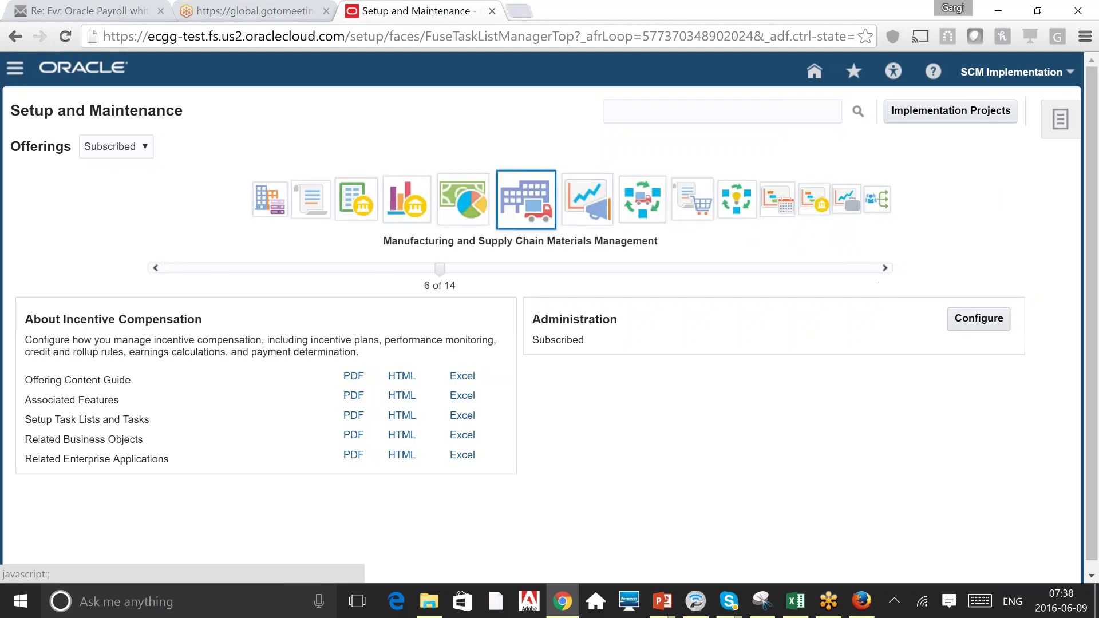
left_click(873, 268)
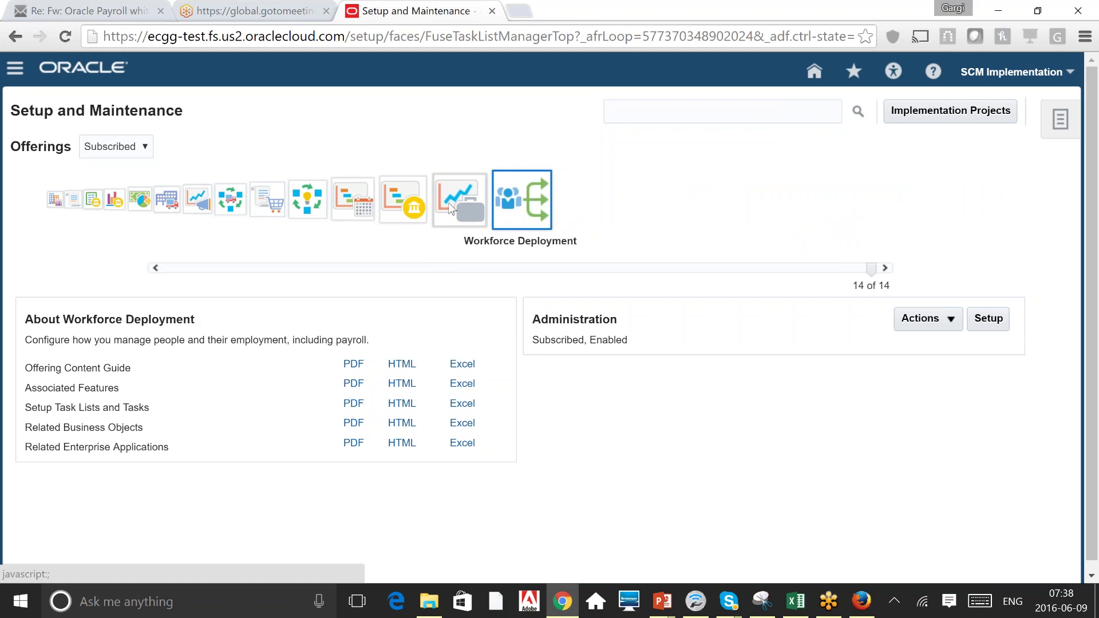
left_click(450, 208)
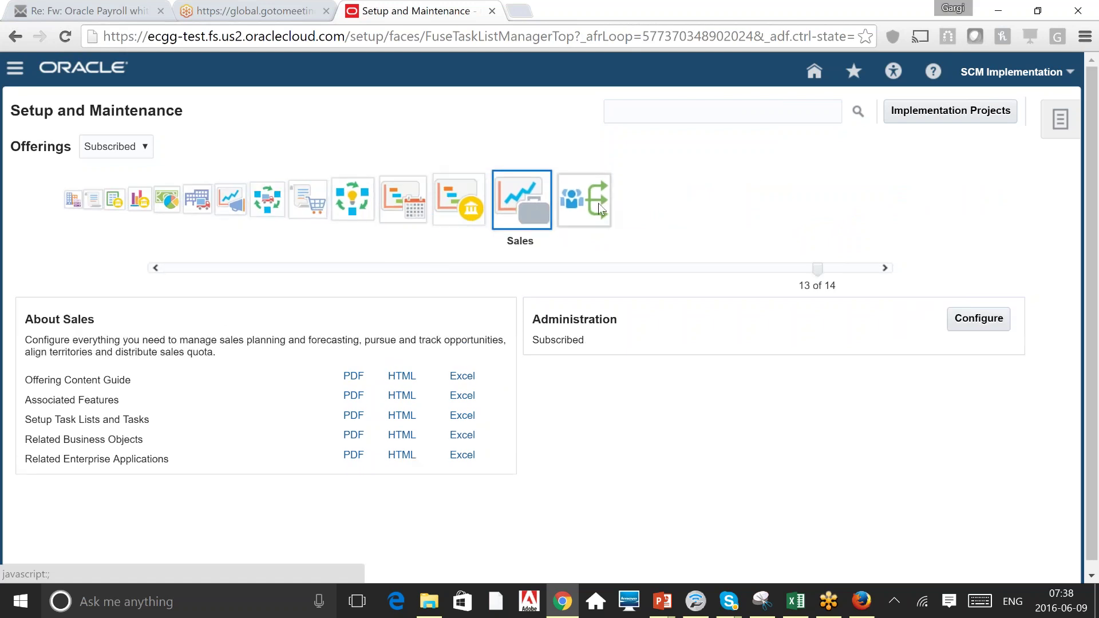
left_click(535, 200)
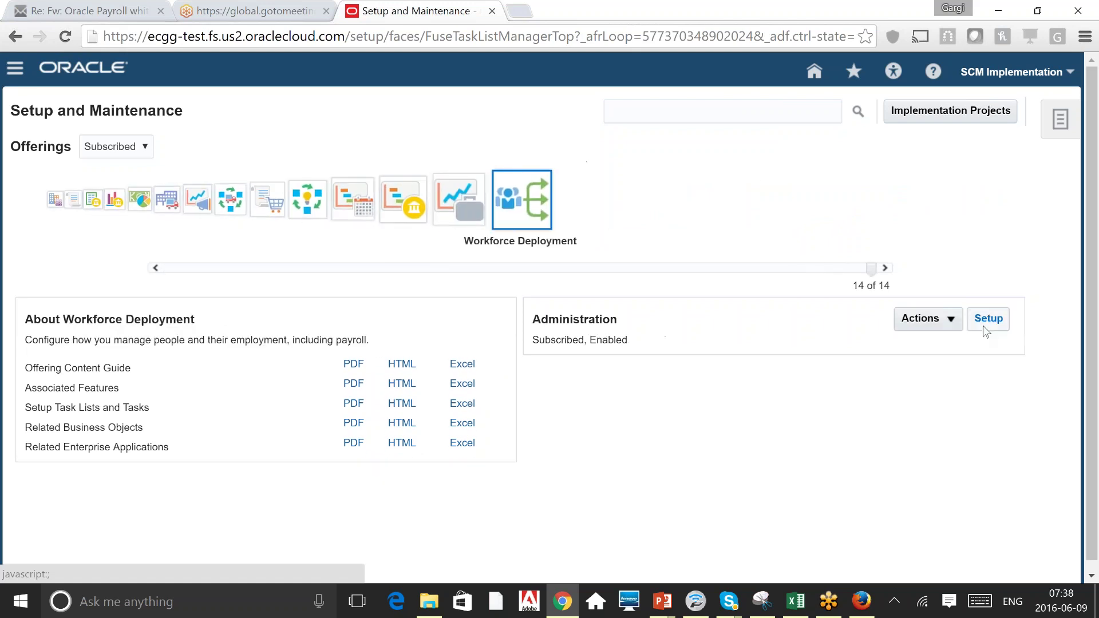
left_click(982, 325)
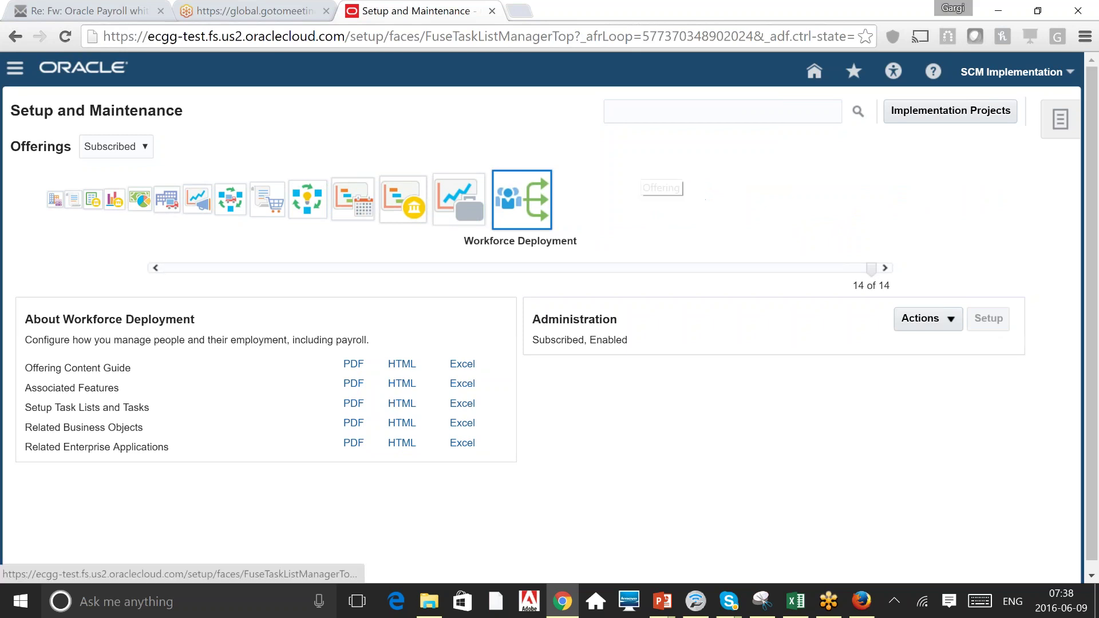
Search Workforce Deployment tasks for 'Manage Des', dismiss the no-results message, and return to Setup and Maintenance.
left_click(630, 144)
type("Manag")
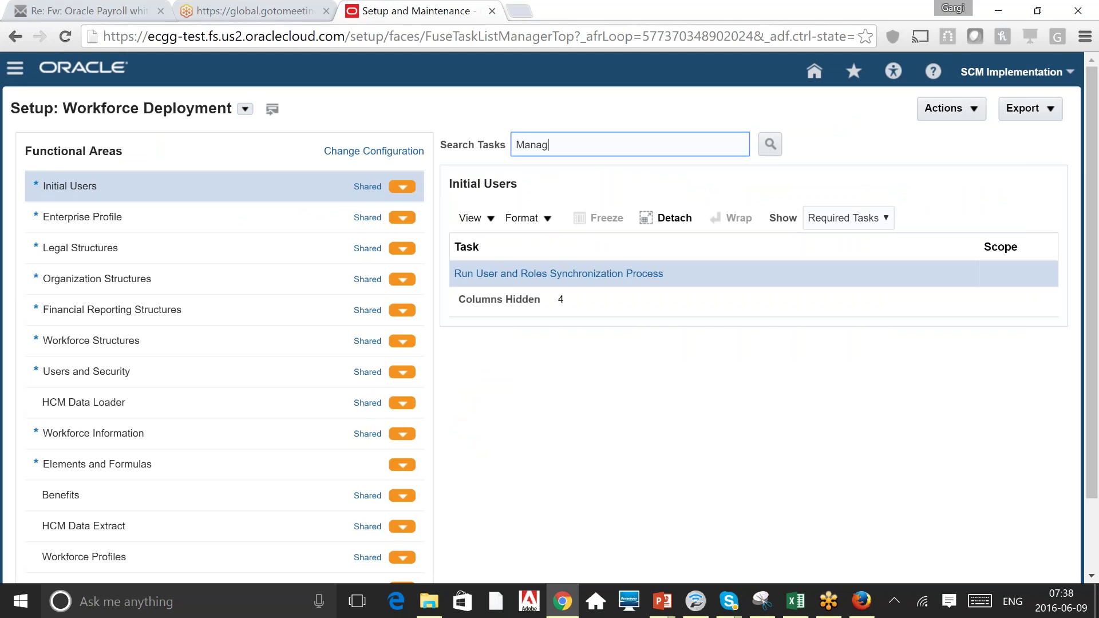
type("e Des")
left_click(770, 146)
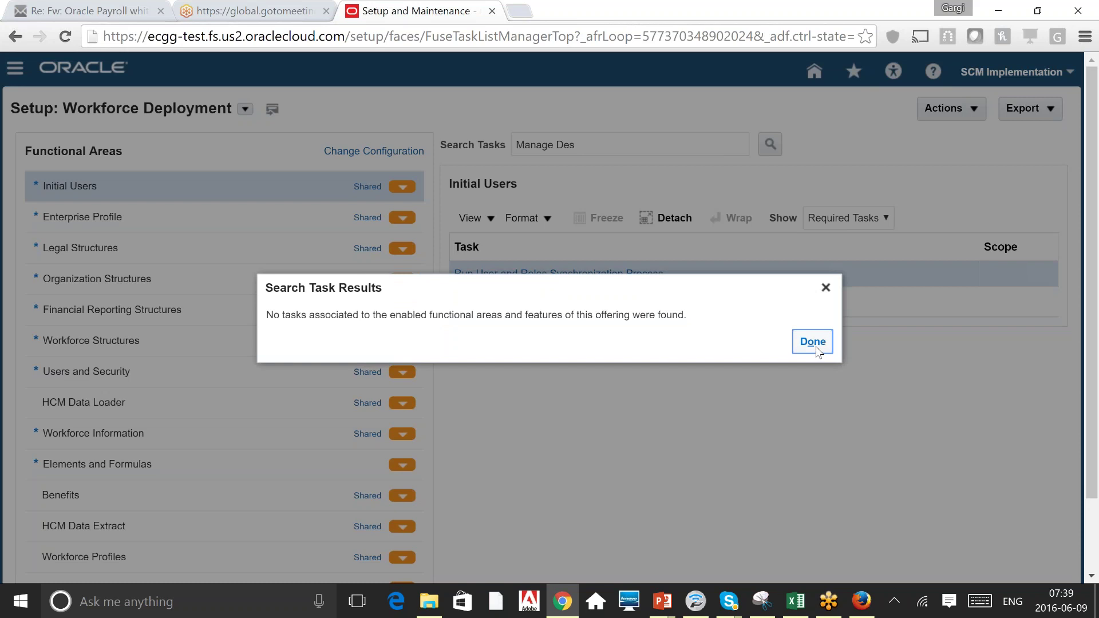
left_click(817, 349)
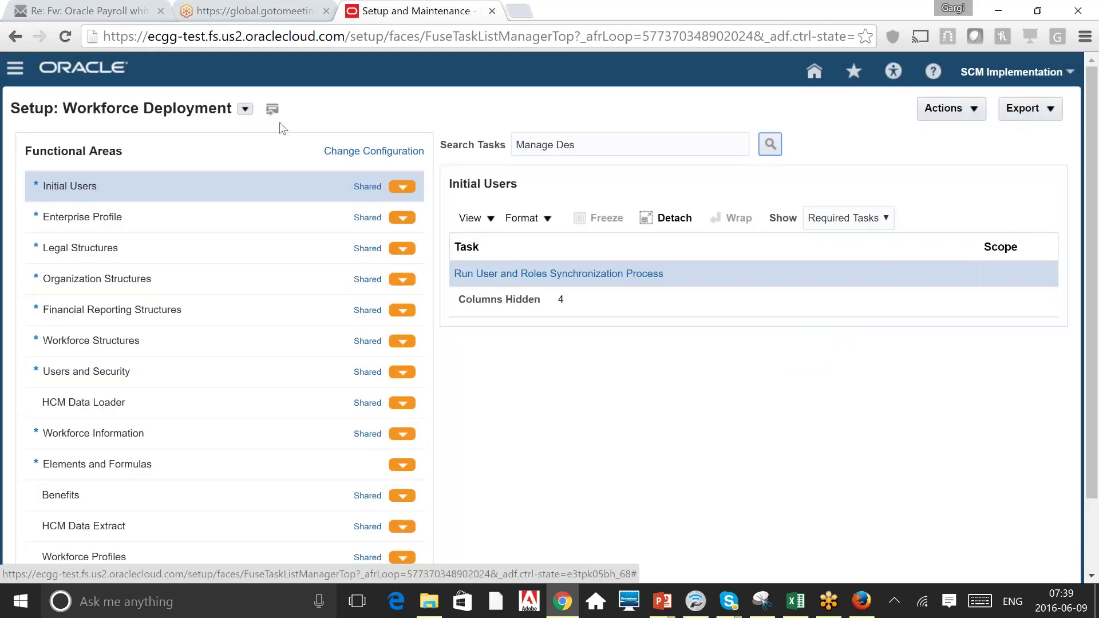
left_click(607, 148)
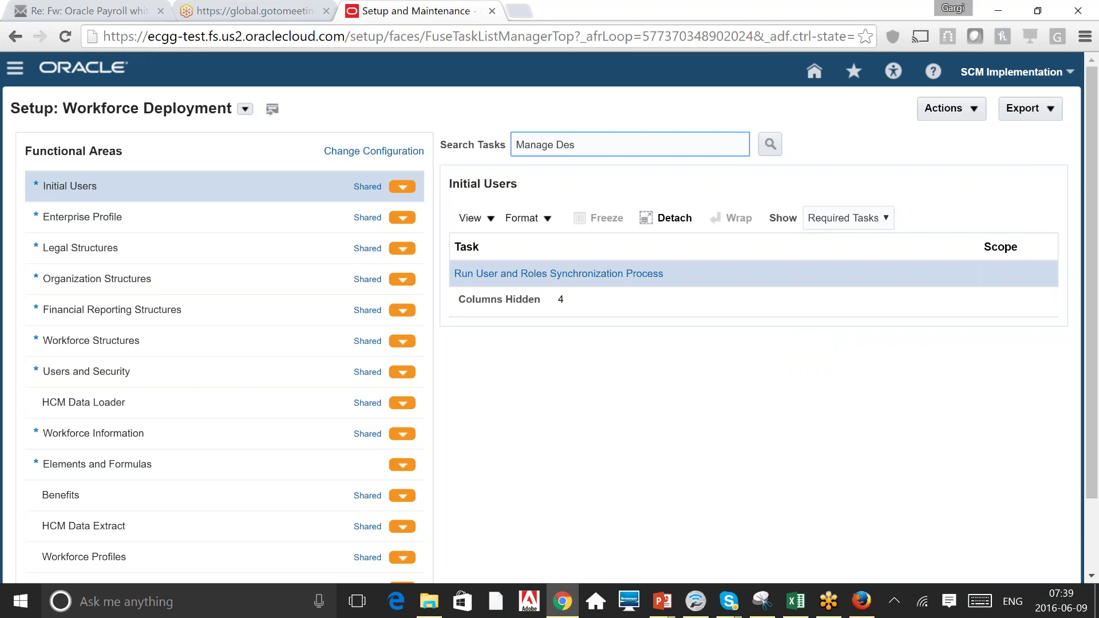
left_click(1068, 74)
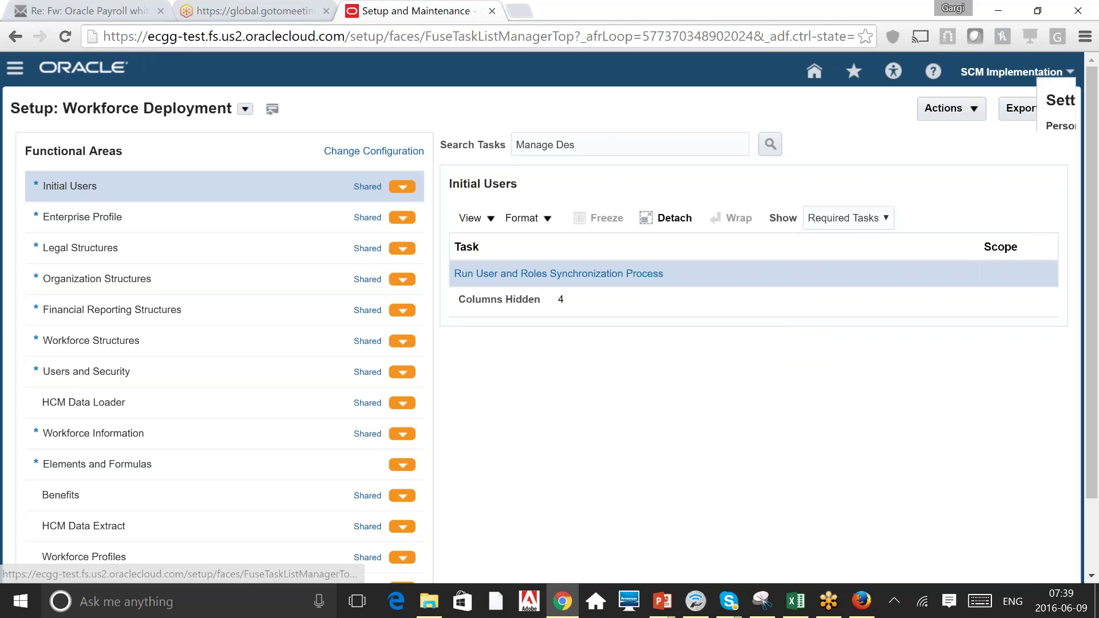
left_click(913, 251)
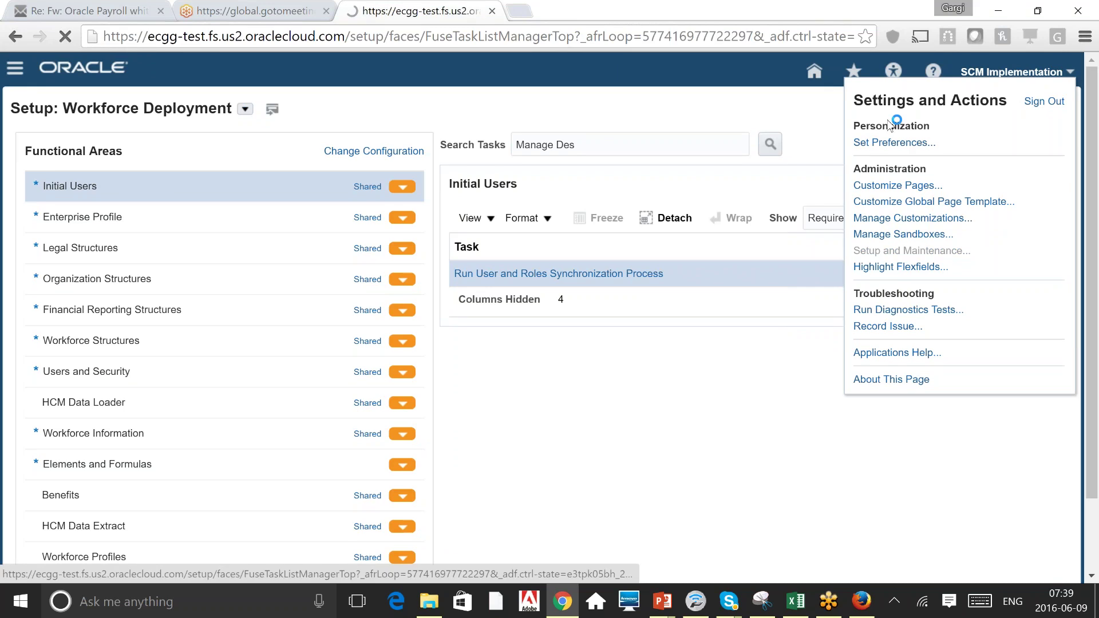
Search setup tasks for 'manage des' and open Manage Descriptive Flexfields.
left_click(693, 117)
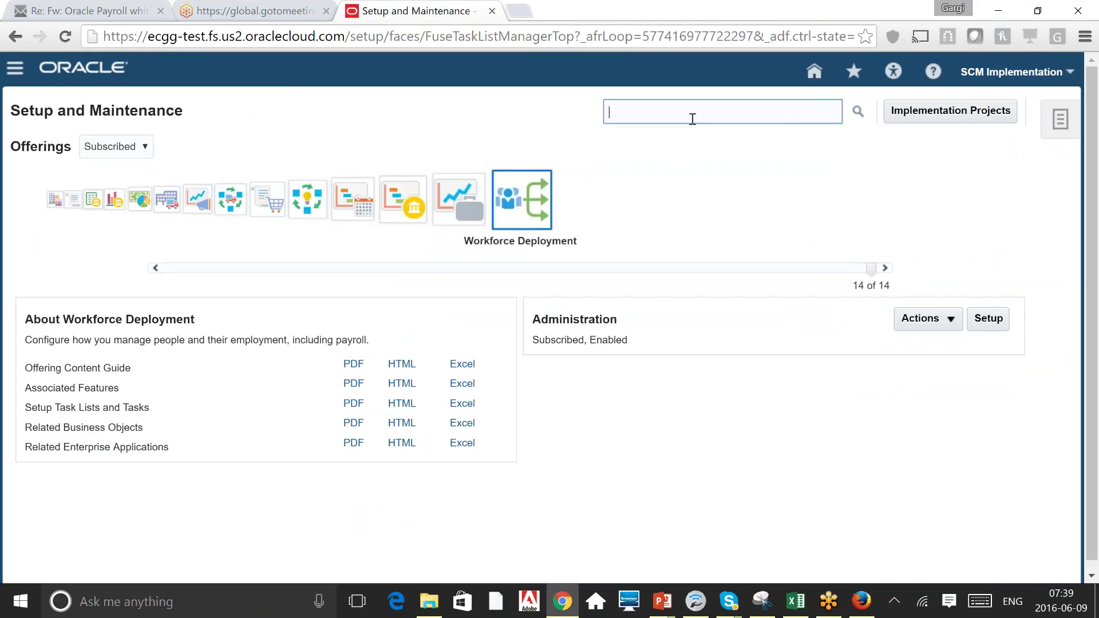
type("manage des")
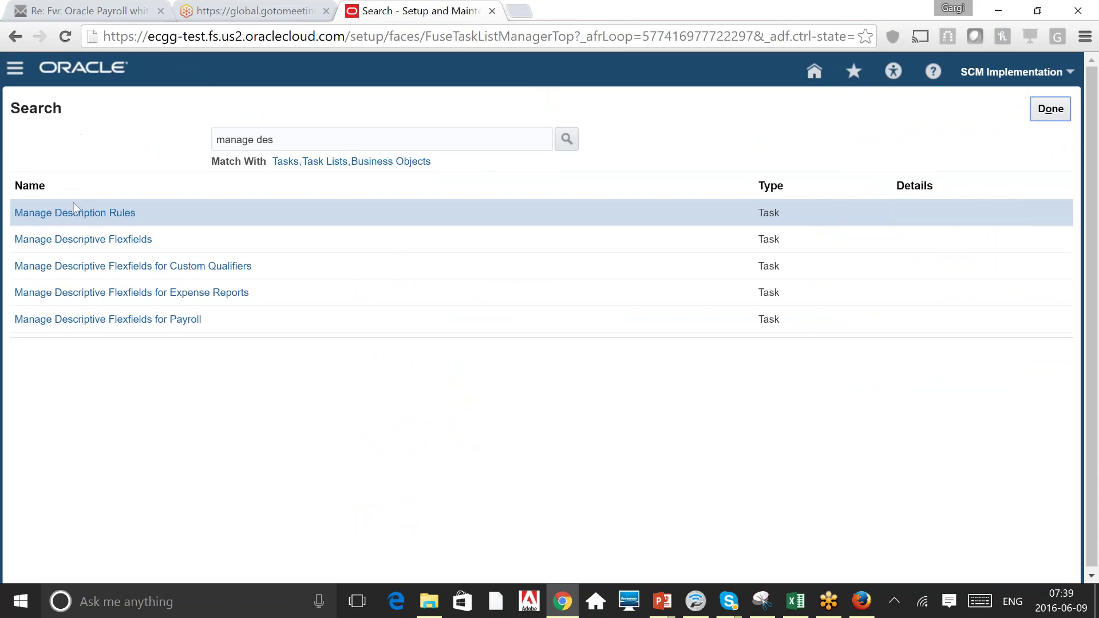
left_click(111, 239)
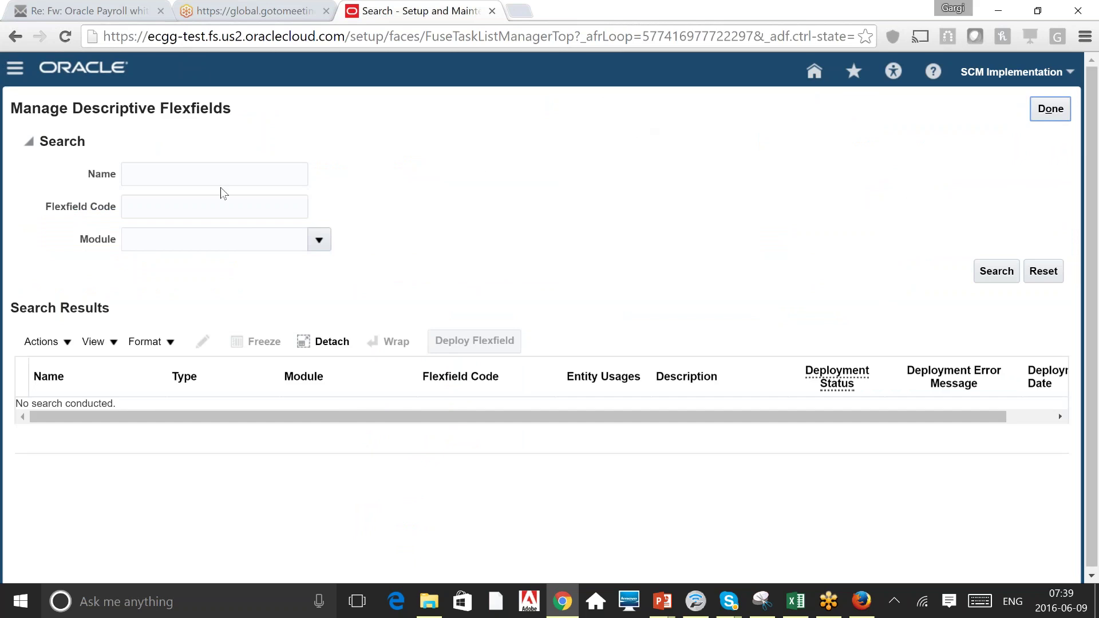
Search flexfield code PER_PO to find Position Attributes (PER_POSITIONS_DFF).
left_click(222, 206)
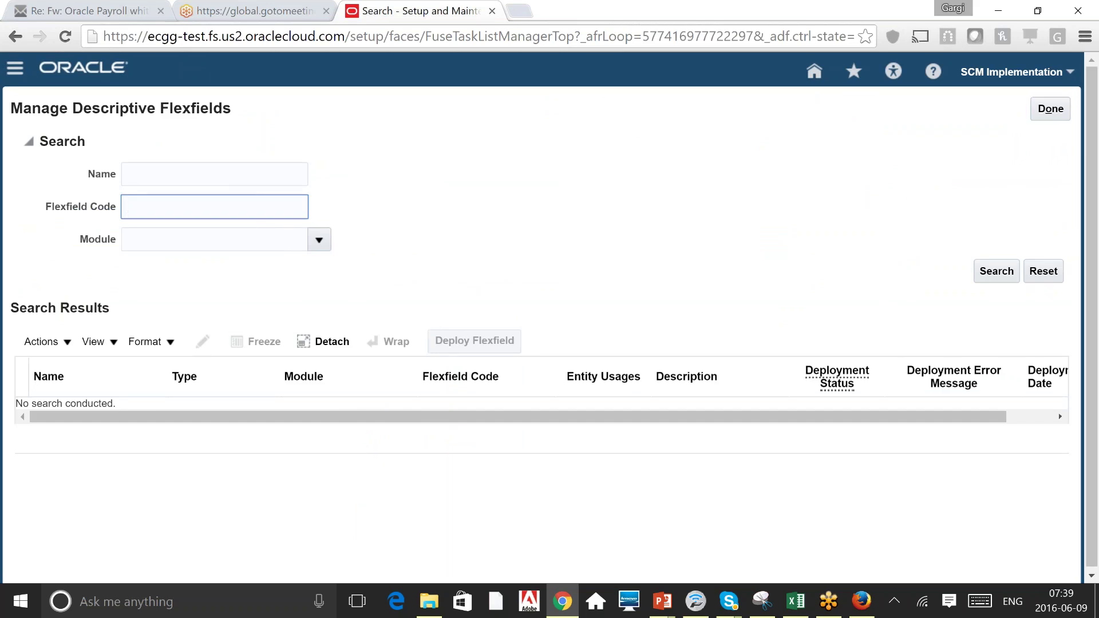
type("PER_PO")
key("Return")
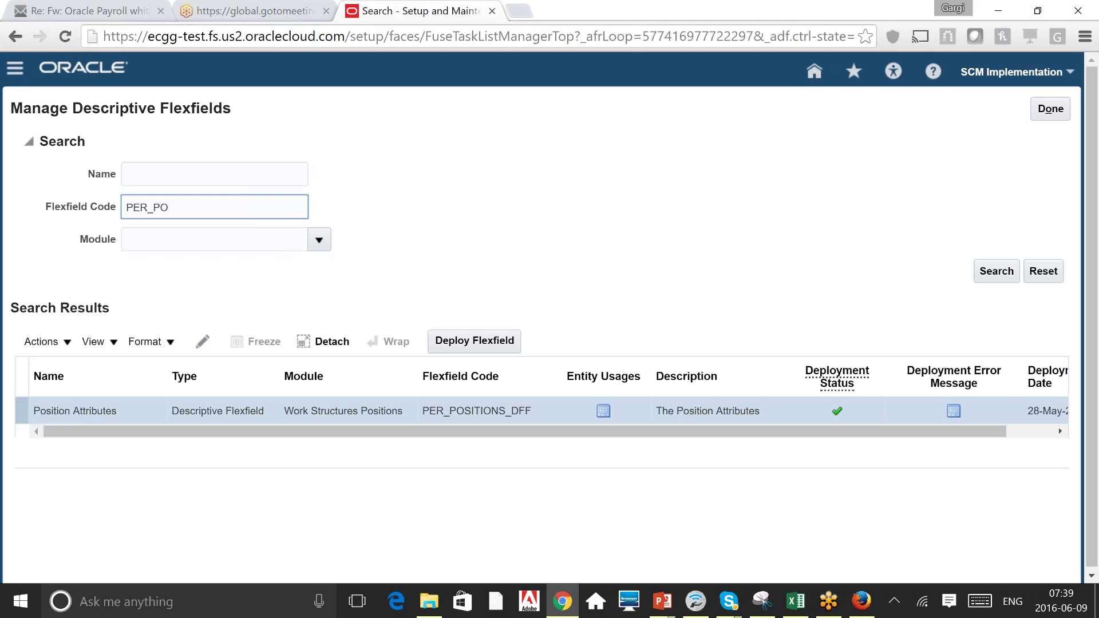
Edit the Position Attributes flexfield and add a new global segment.
left_click(646, 197)
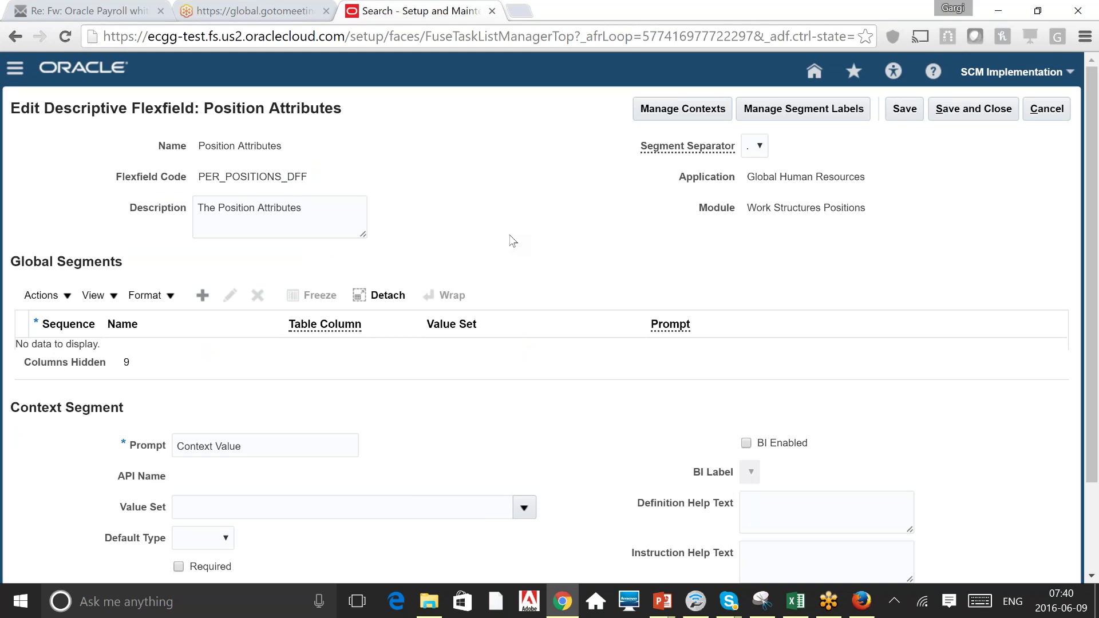
scroll(512, 240, "down", 1)
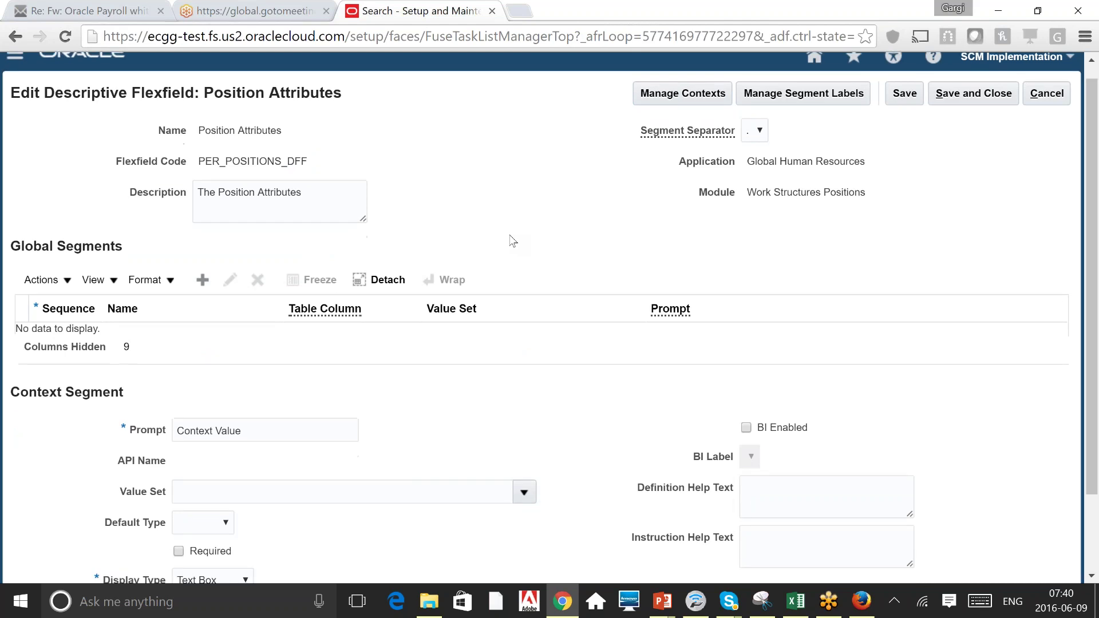
scroll(513, 240, "down", 3)
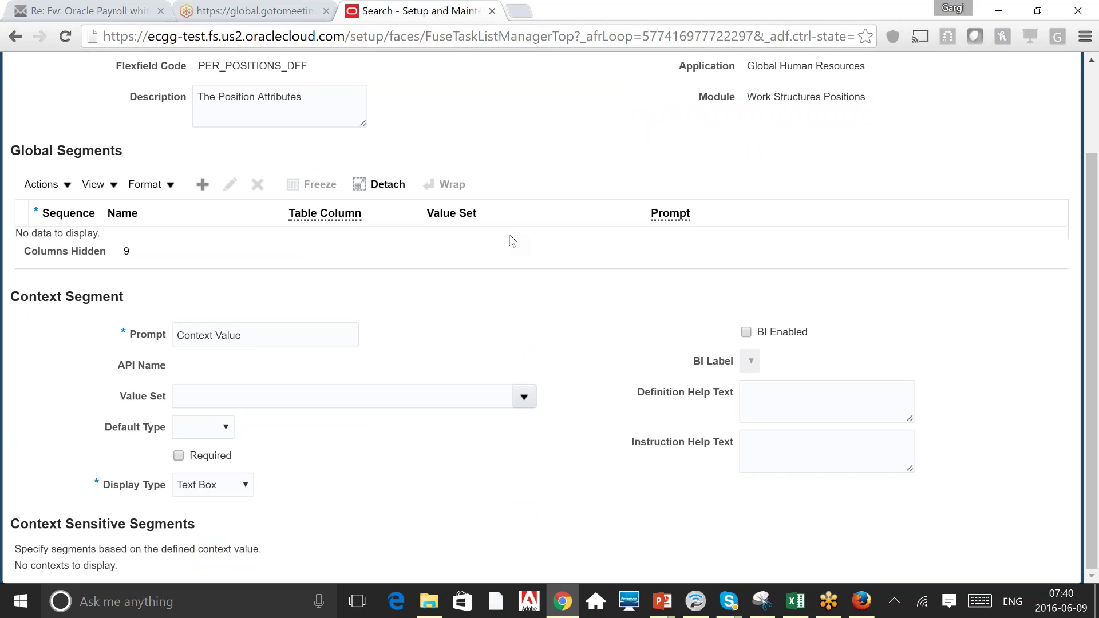
scroll(512, 240, "up", 1)
scroll(512, 241, "up", 2)
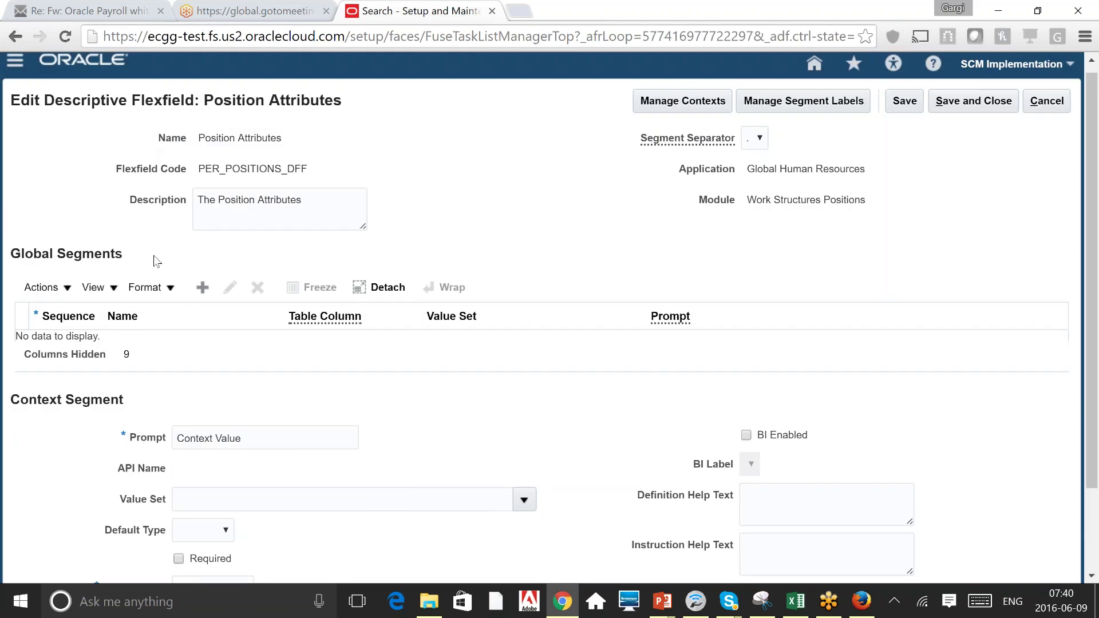
left_click(204, 287)
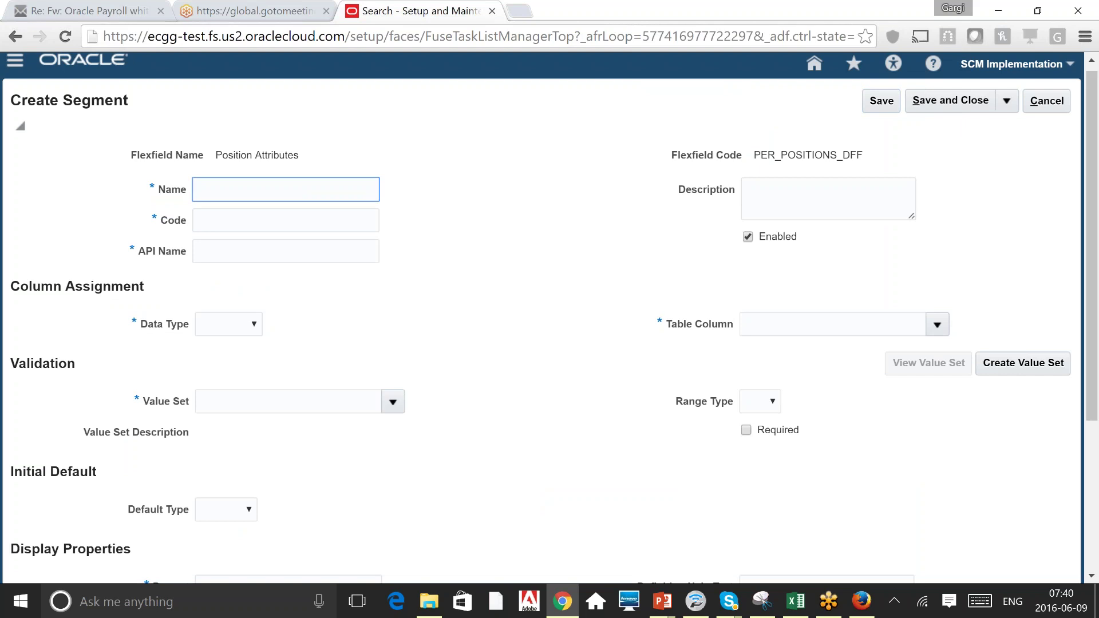
Name the segment Demo_Position with Character data type on table column ATTRIBUTE1.
type("Demo_Position")
key("Tab")
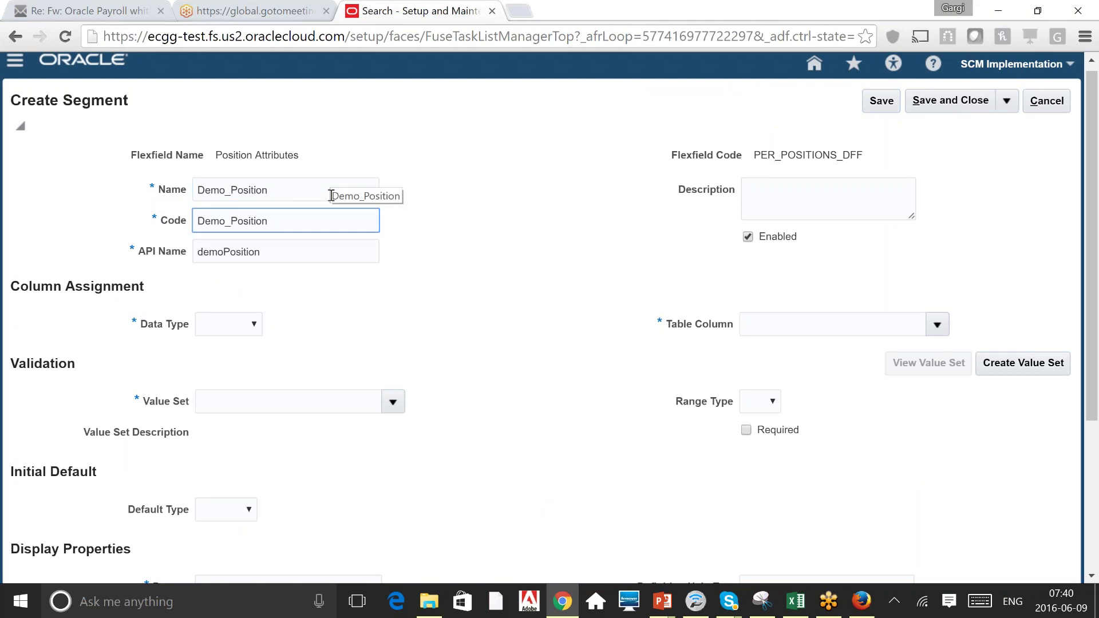
key("Tab")
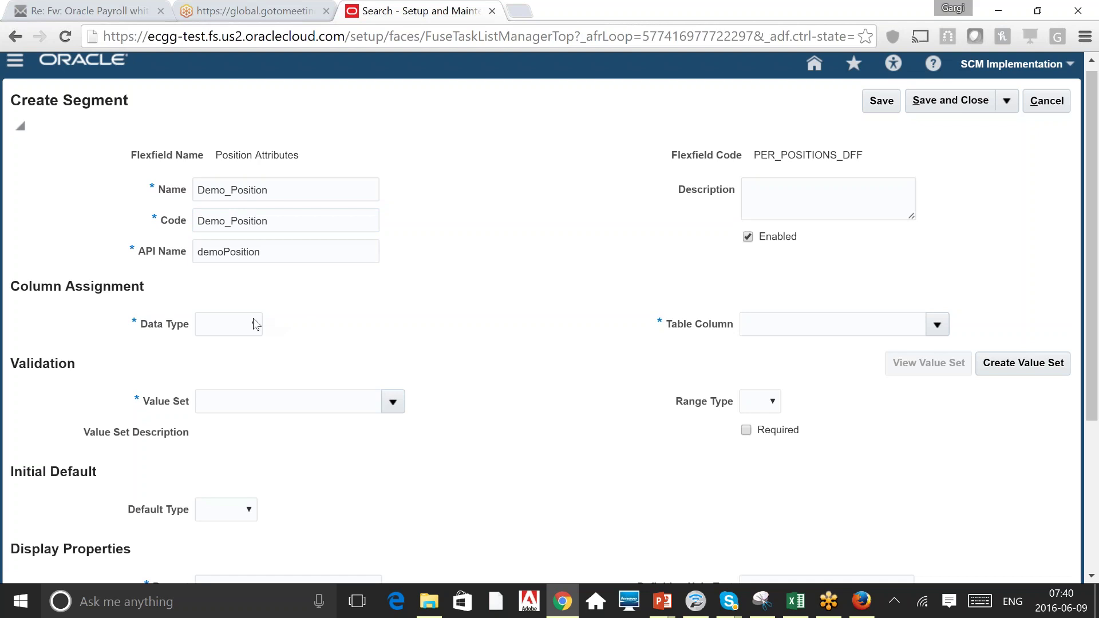
left_click(256, 325)
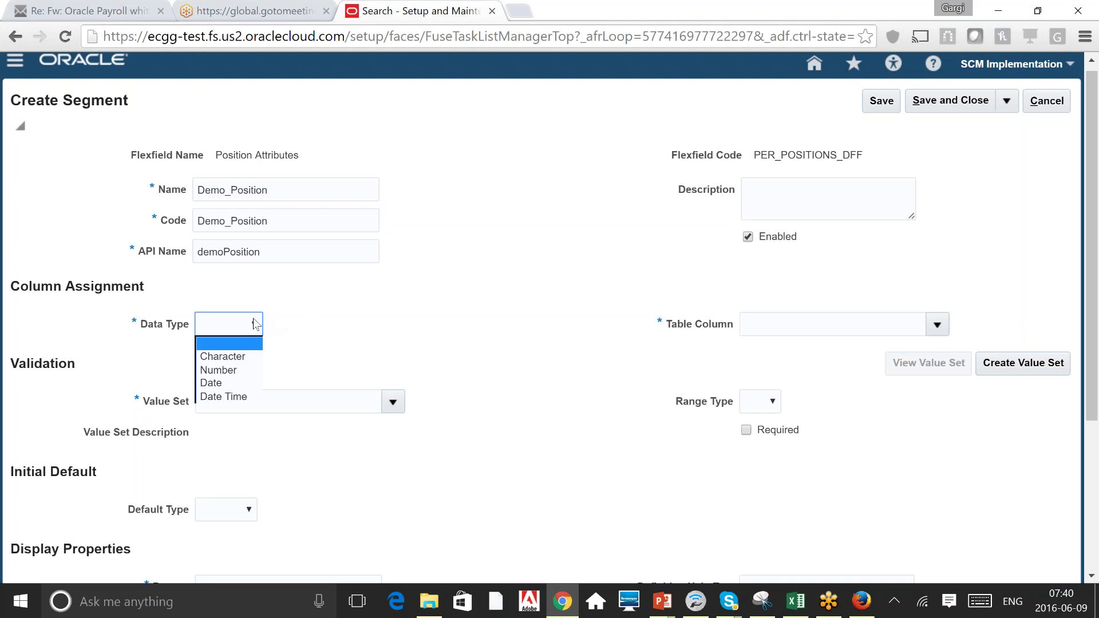
left_click(254, 358)
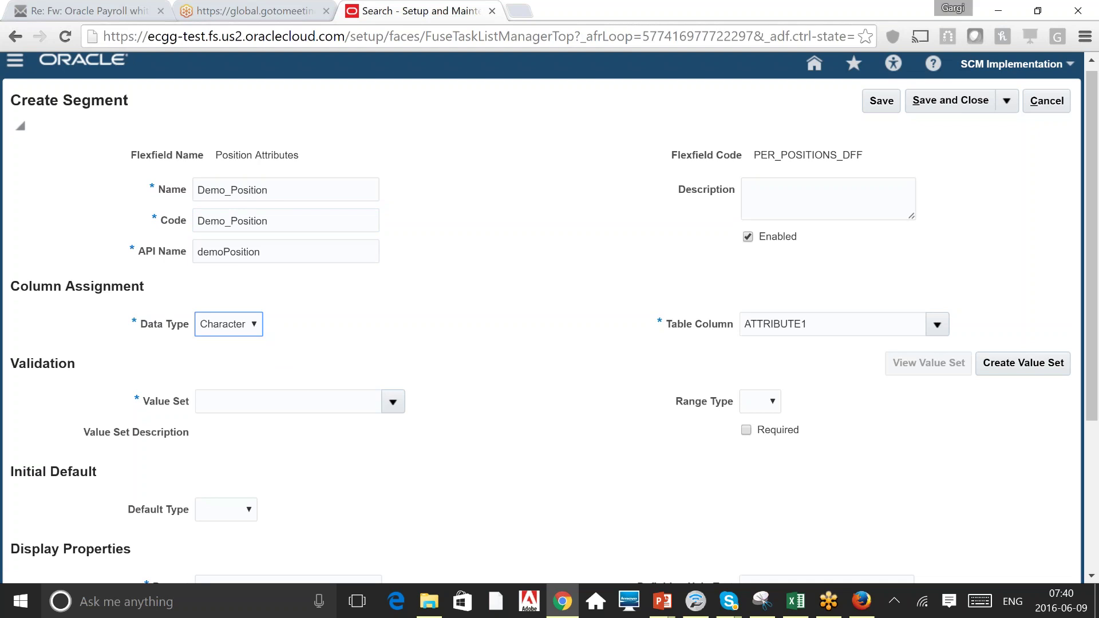
left_click(827, 328)
key("ctrl+a")
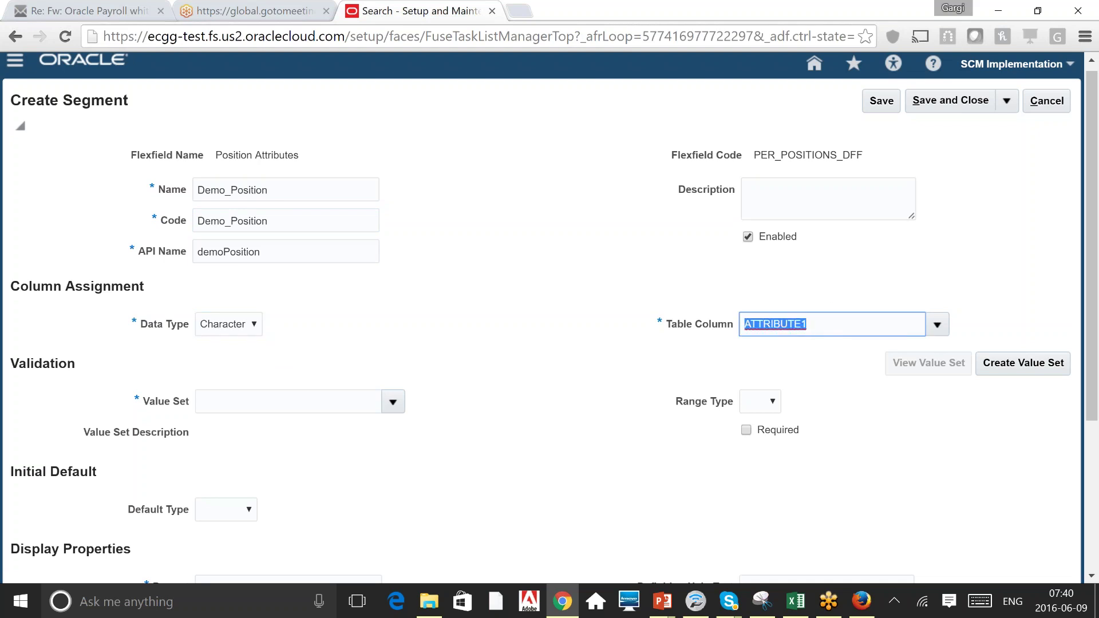
key("Tab")
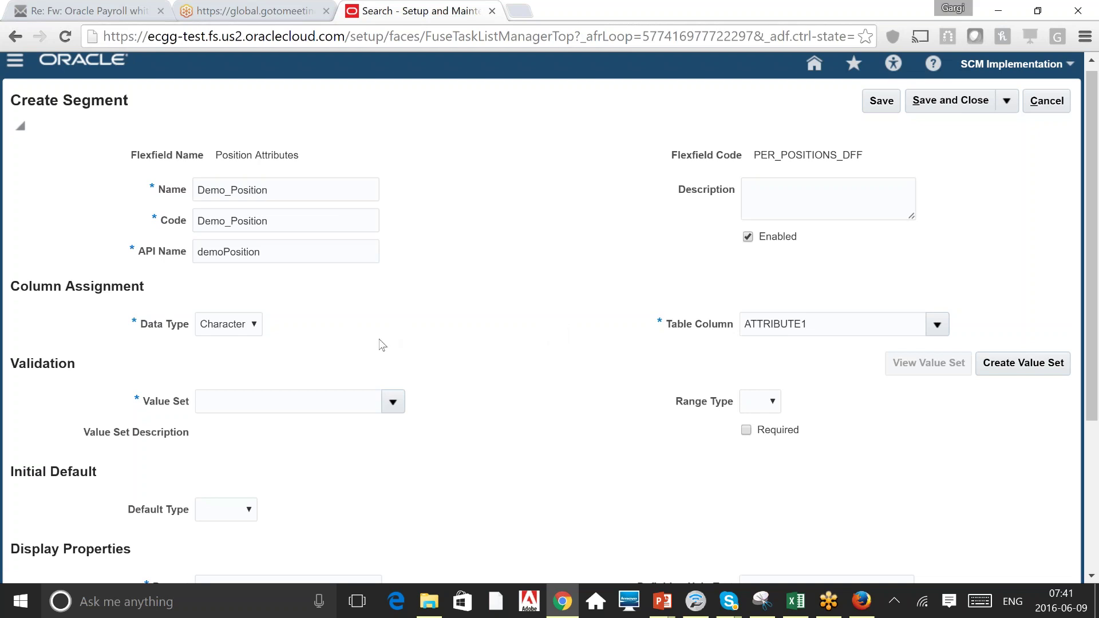
left_click(392, 401)
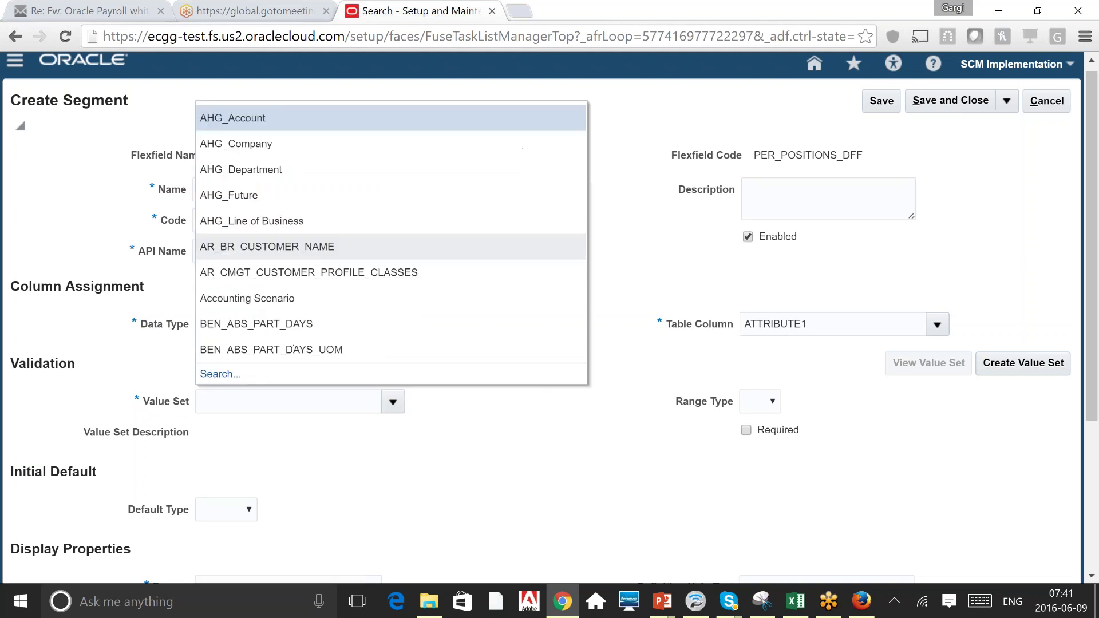
Browse HRC value sets like HRC_CHAR_120, close without assigning one, and start a new value set.
left_click(217, 375)
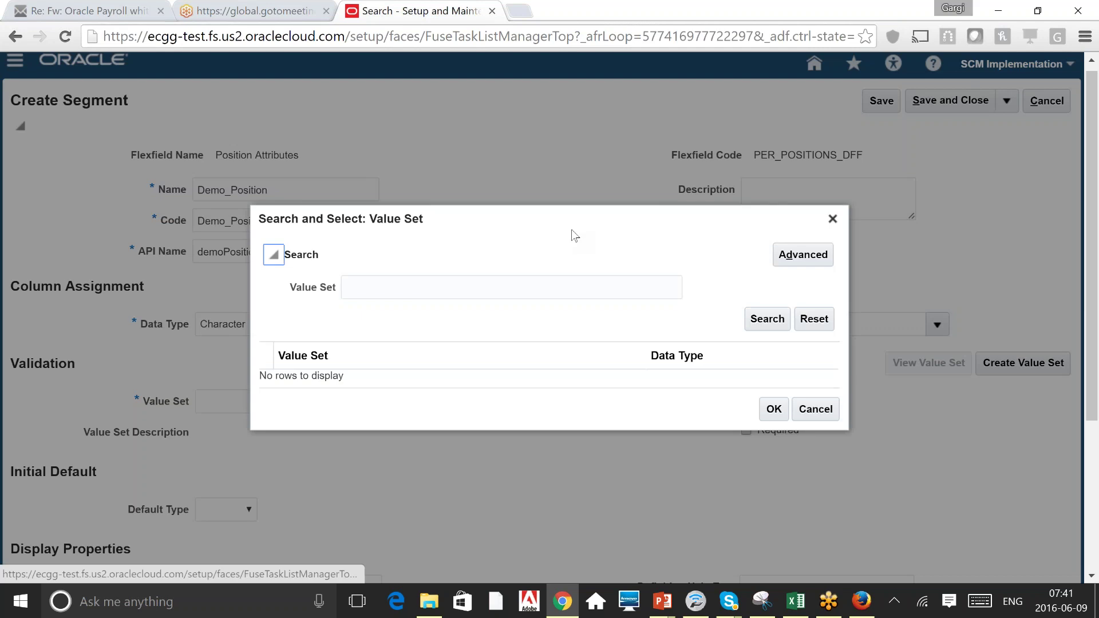
type("HRC")
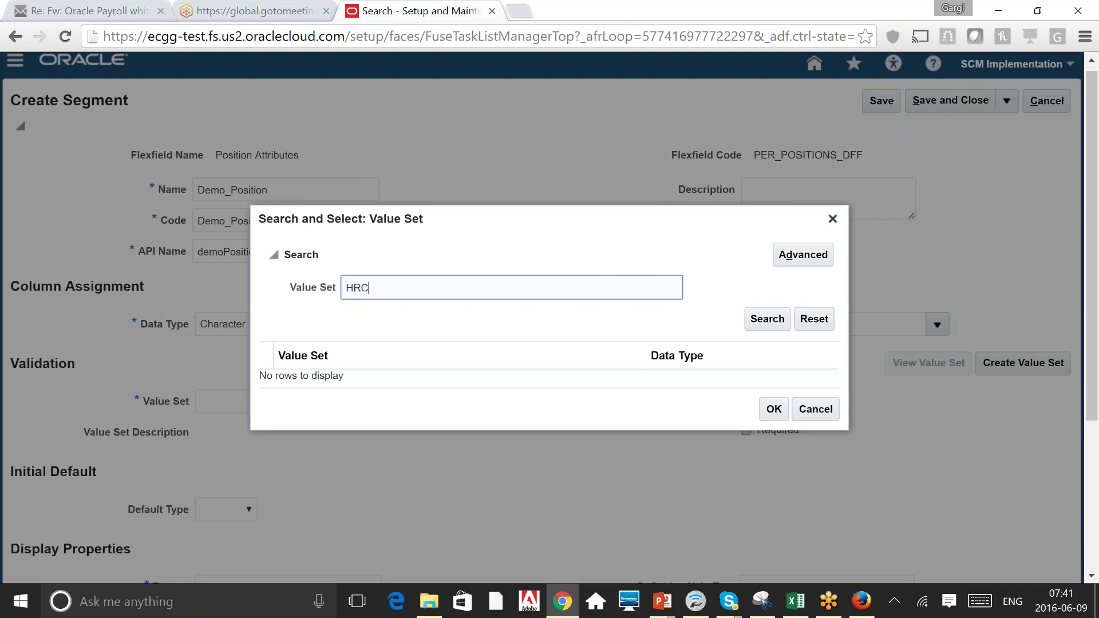
key("Return")
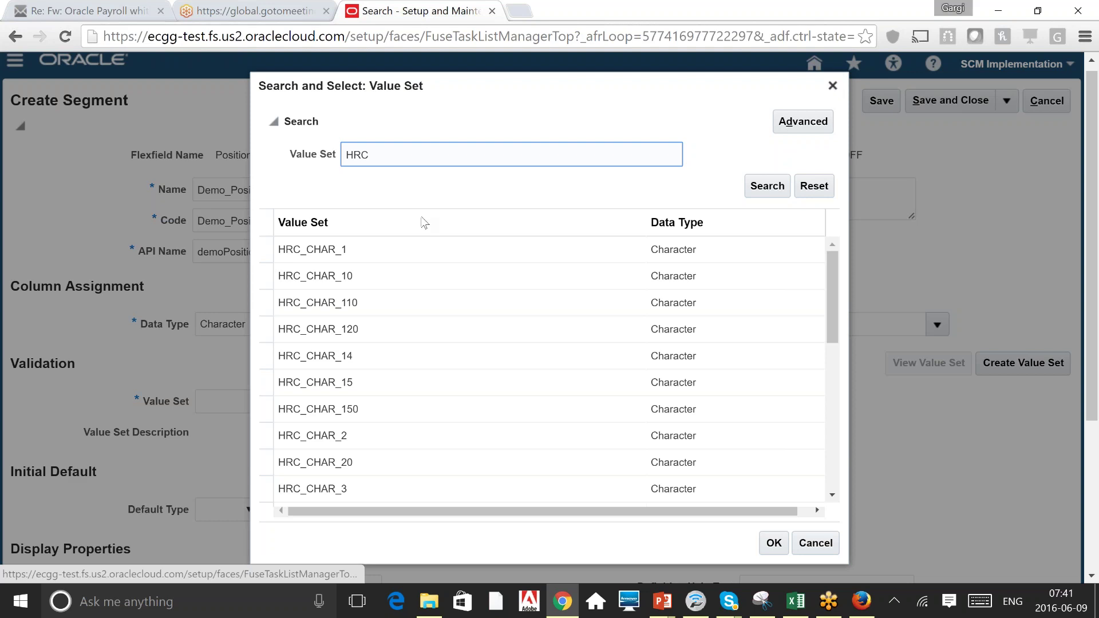
left_click(382, 338)
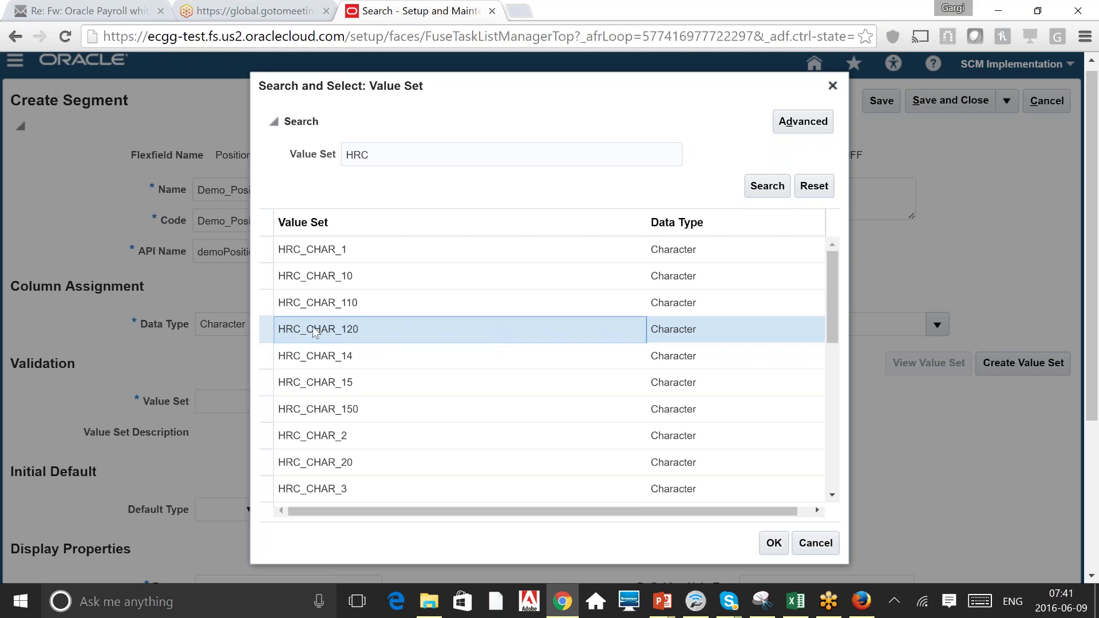
left_click(833, 87)
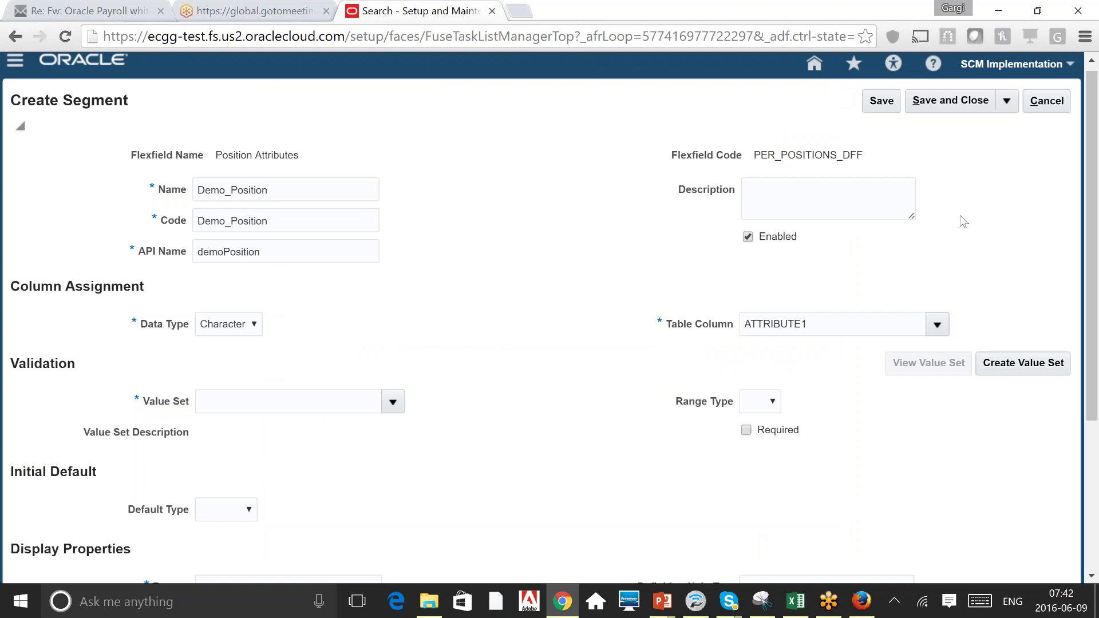
left_click(1018, 366)
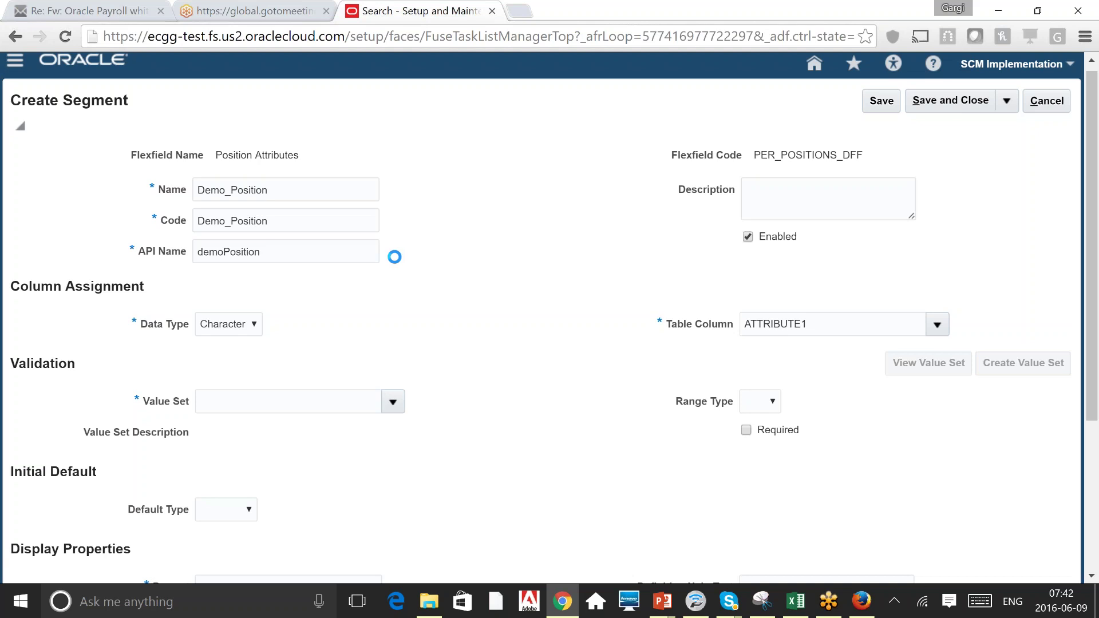
Enter value set code Test Value Set, module Common, and validation type Independent.
left_click(199, 151)
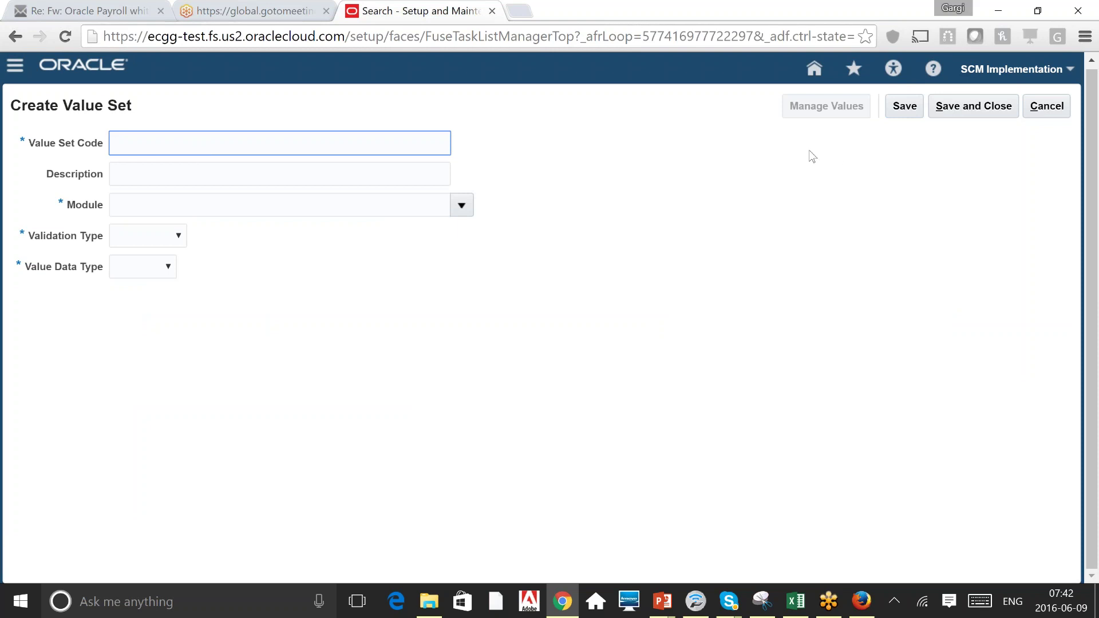
type("Test Value Set")
key("Tab")
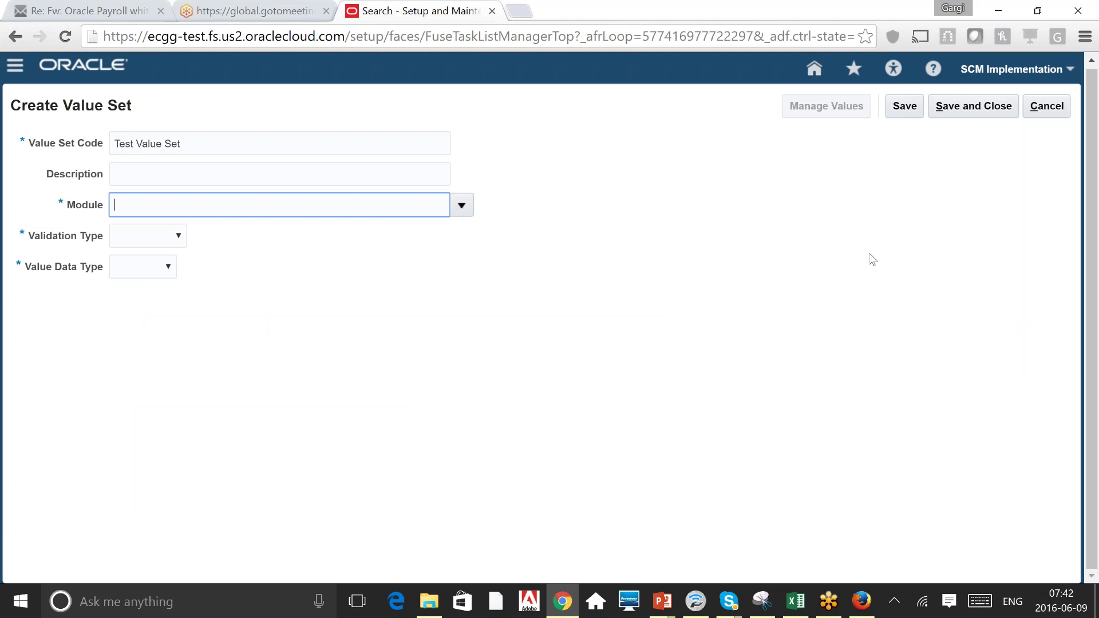
left_click(462, 205)
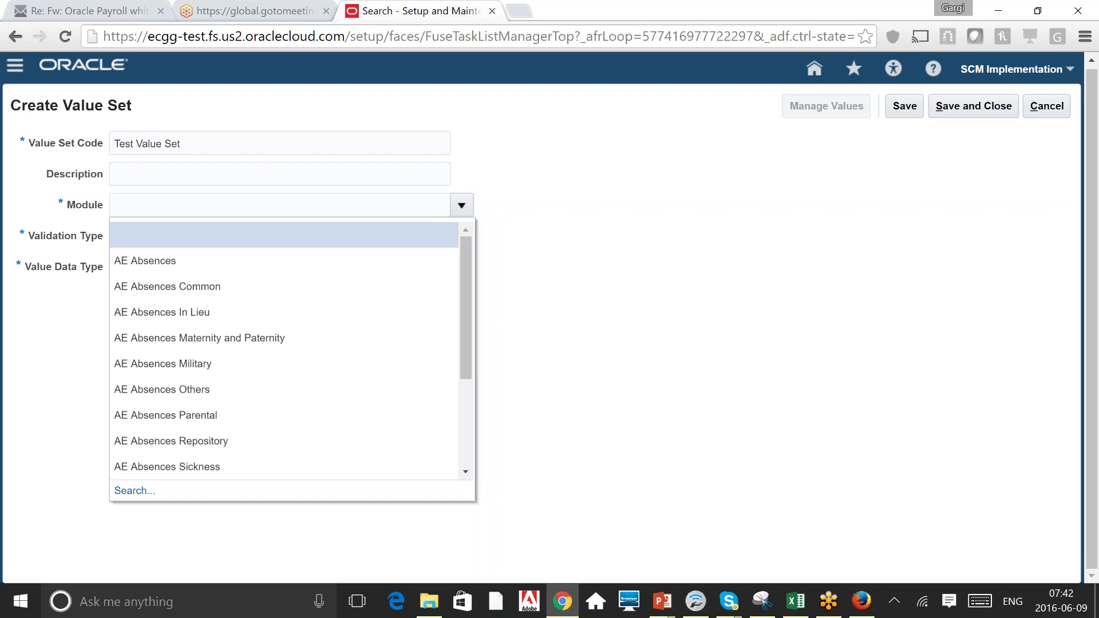
left_click(230, 202)
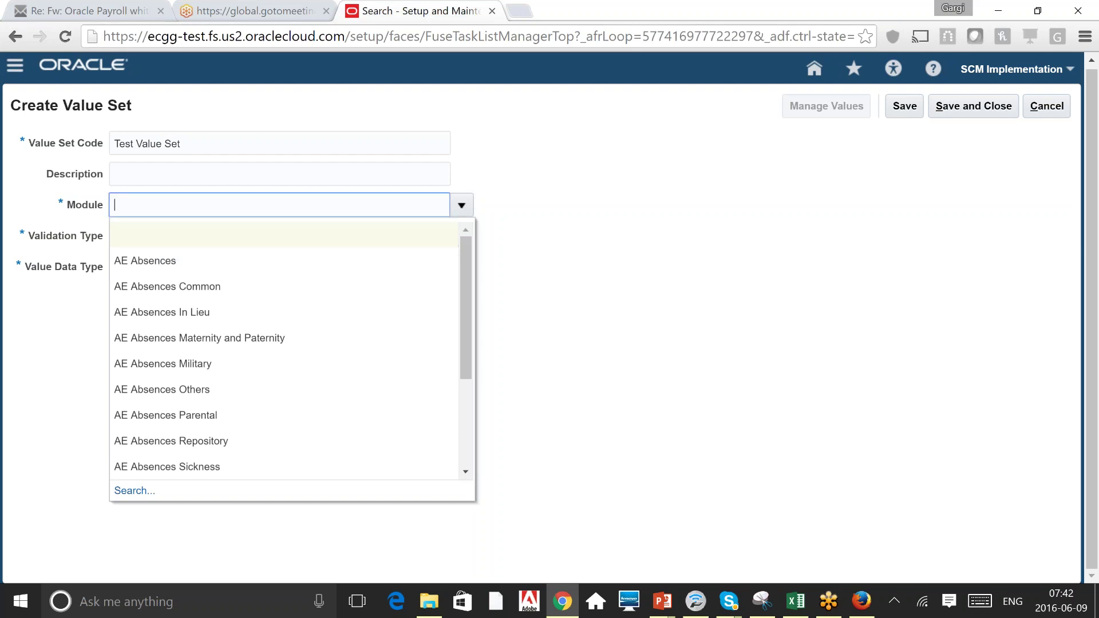
type("Common")
left_click(794, 220)
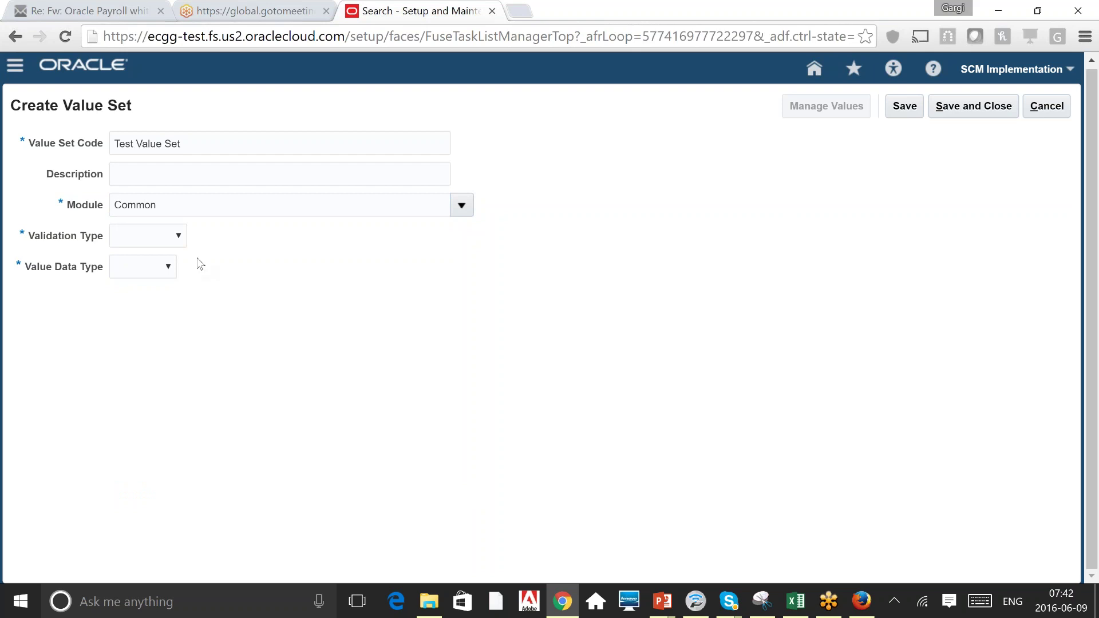
left_click(182, 243)
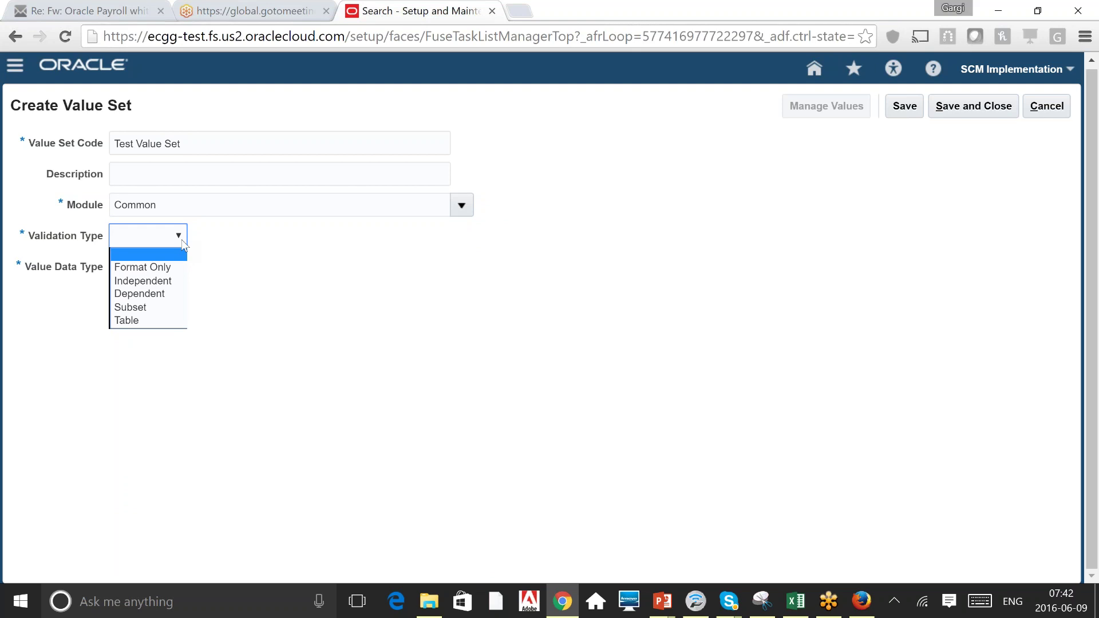
left_click(162, 282)
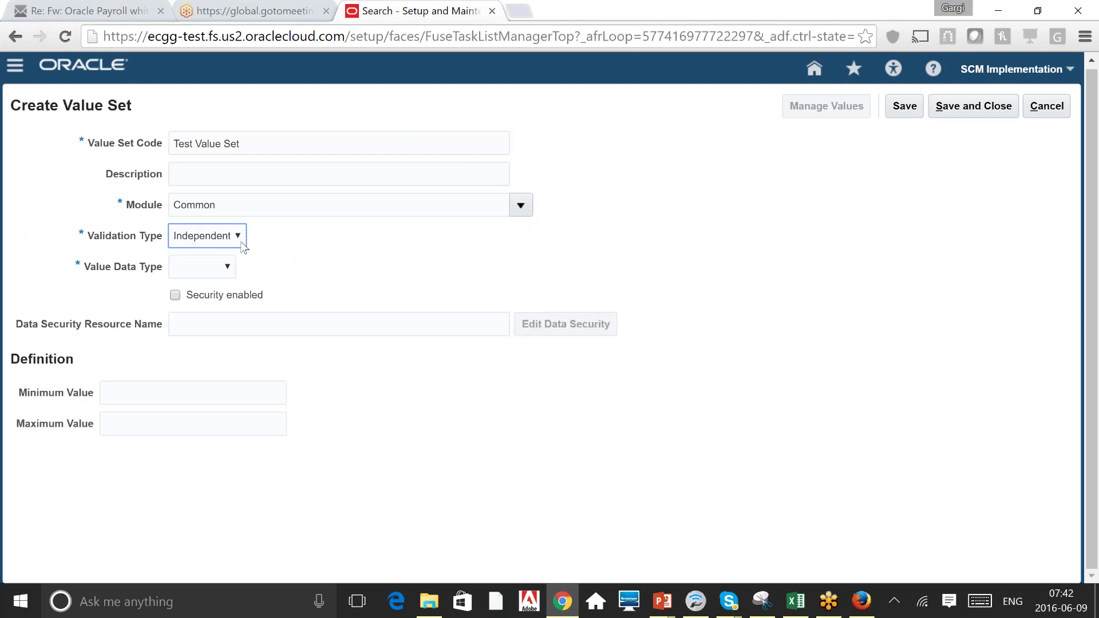
Give Test Value Set Character data, Text subtype, maximum length 10, then save and open Manage Values.
left_click(243, 245)
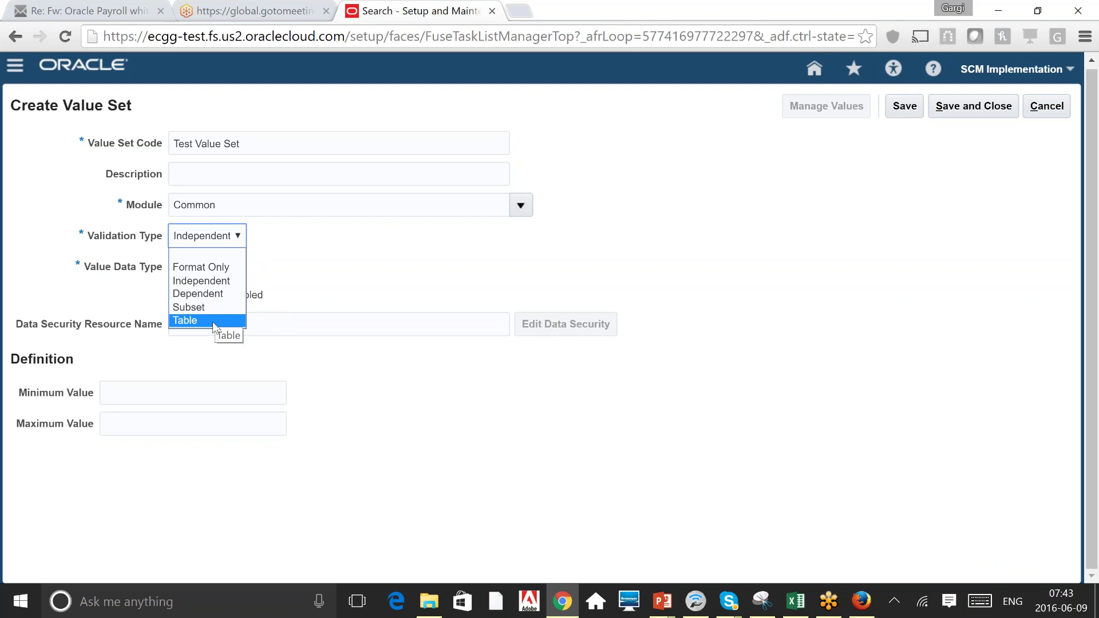
left_click(230, 281)
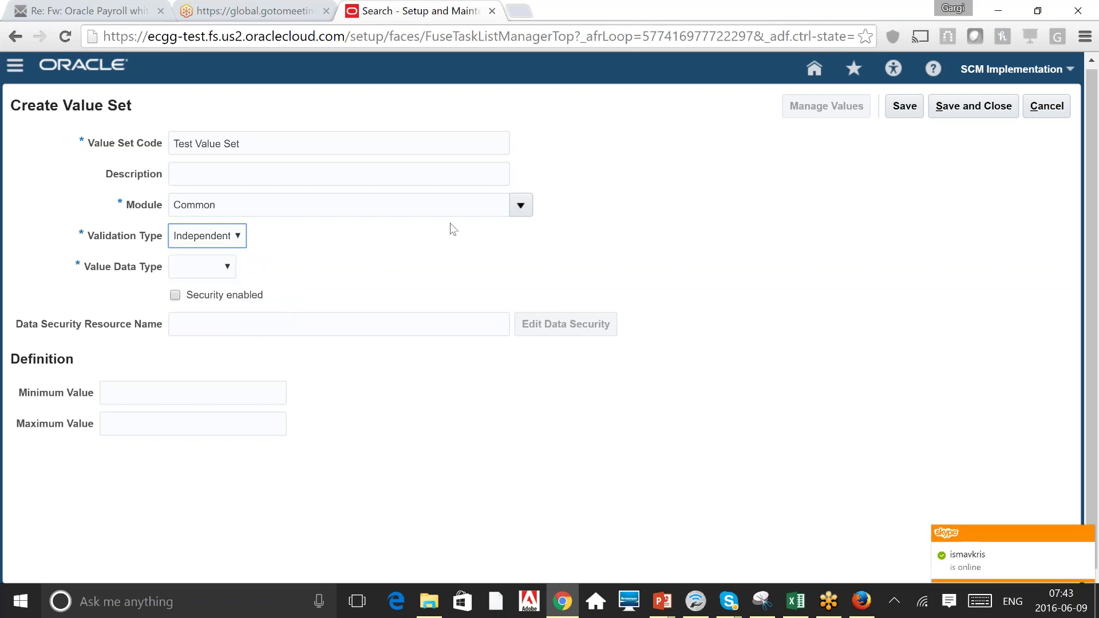
left_click(221, 277)
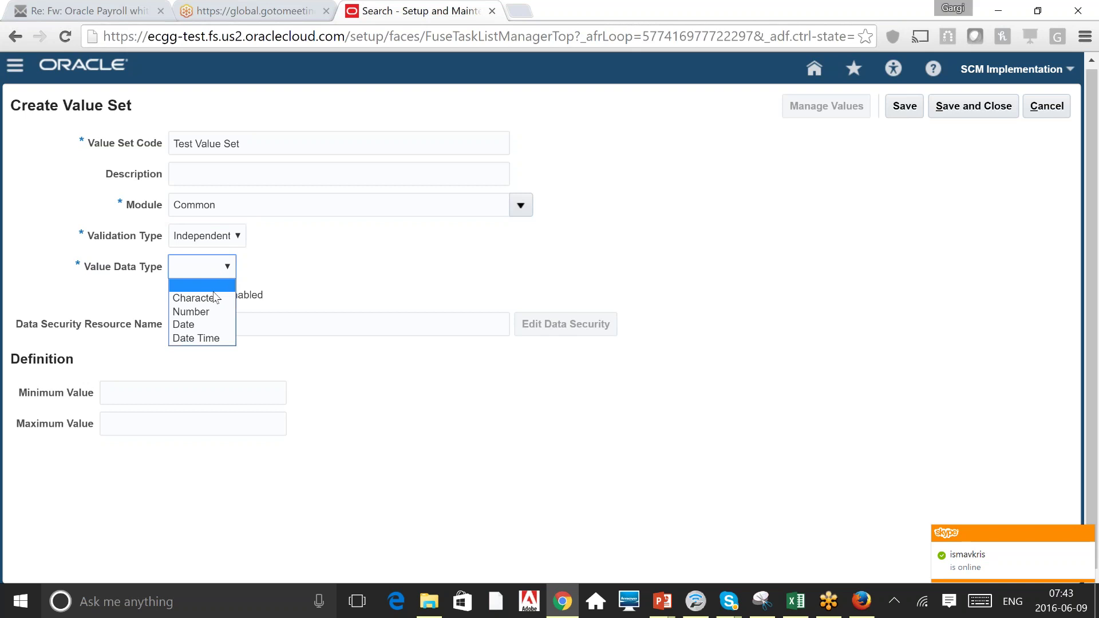
left_click(218, 298)
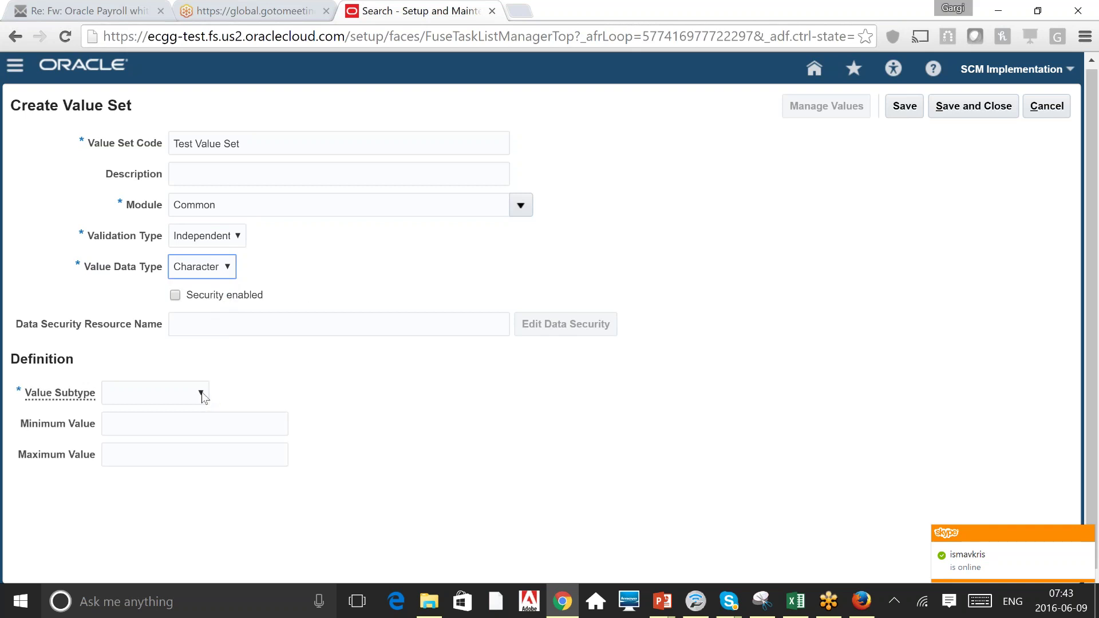
left_click(202, 395)
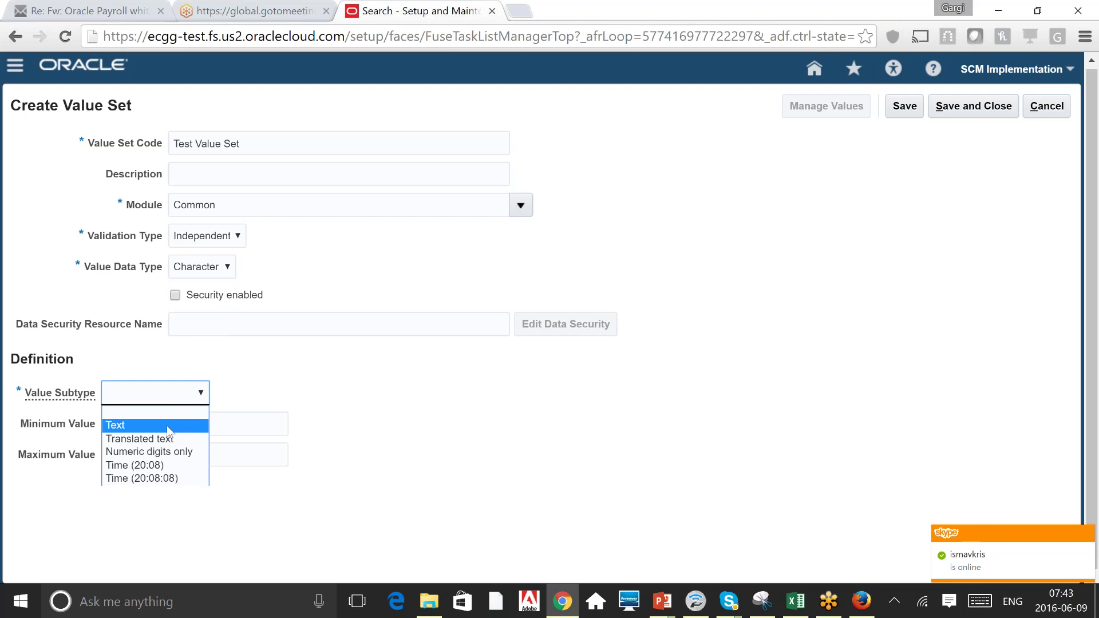
left_click(169, 426)
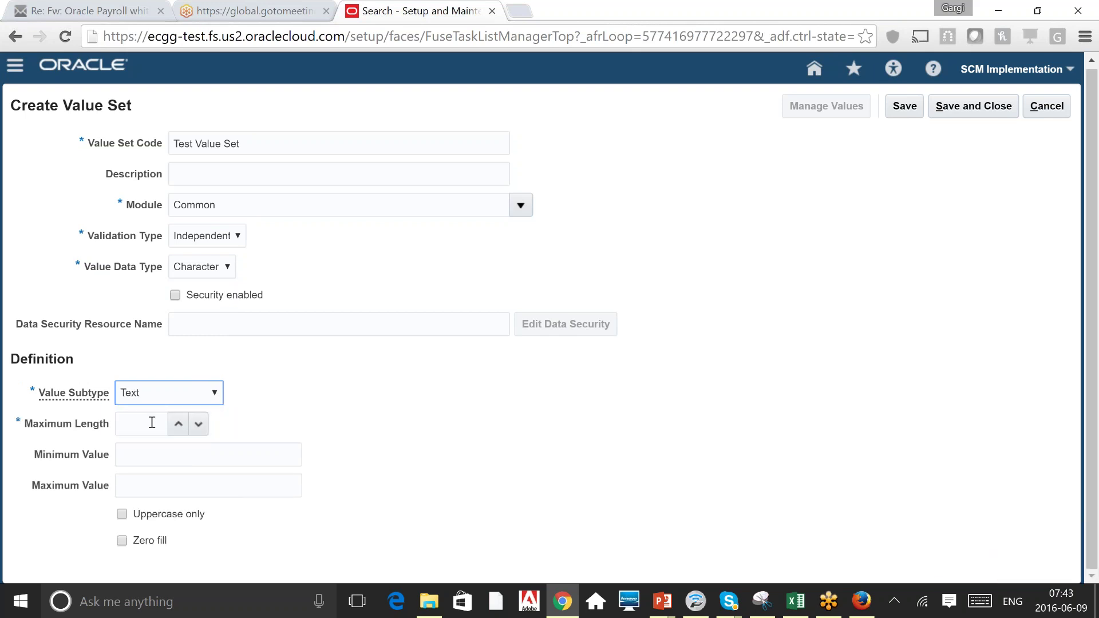
left_click(151, 422)
type("10")
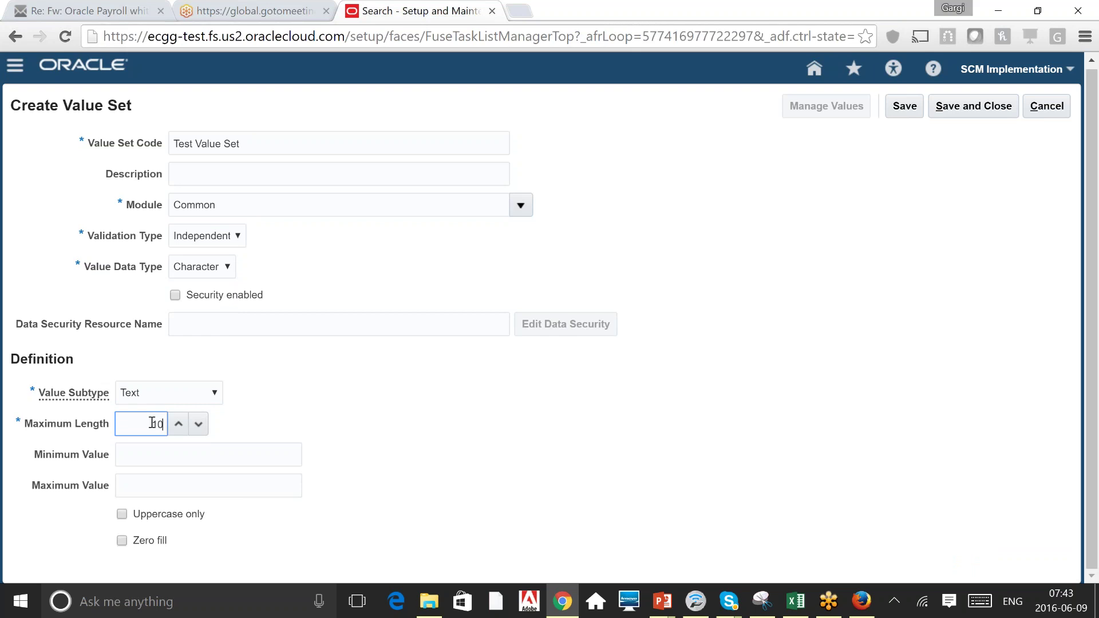
left_click(485, 416)
left_click(904, 107)
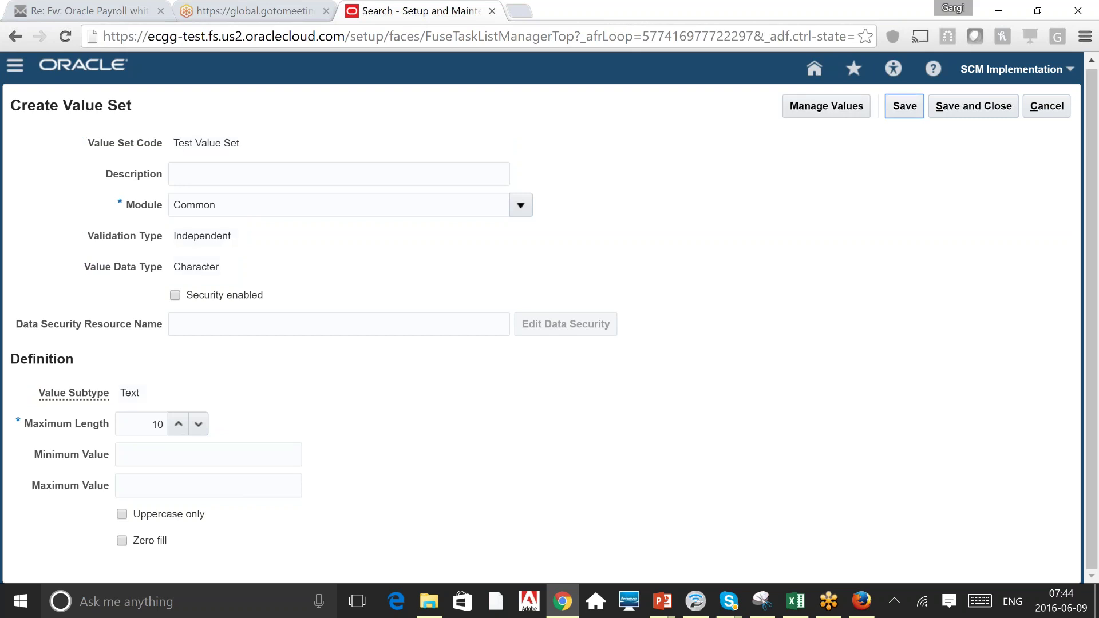
left_click(826, 106)
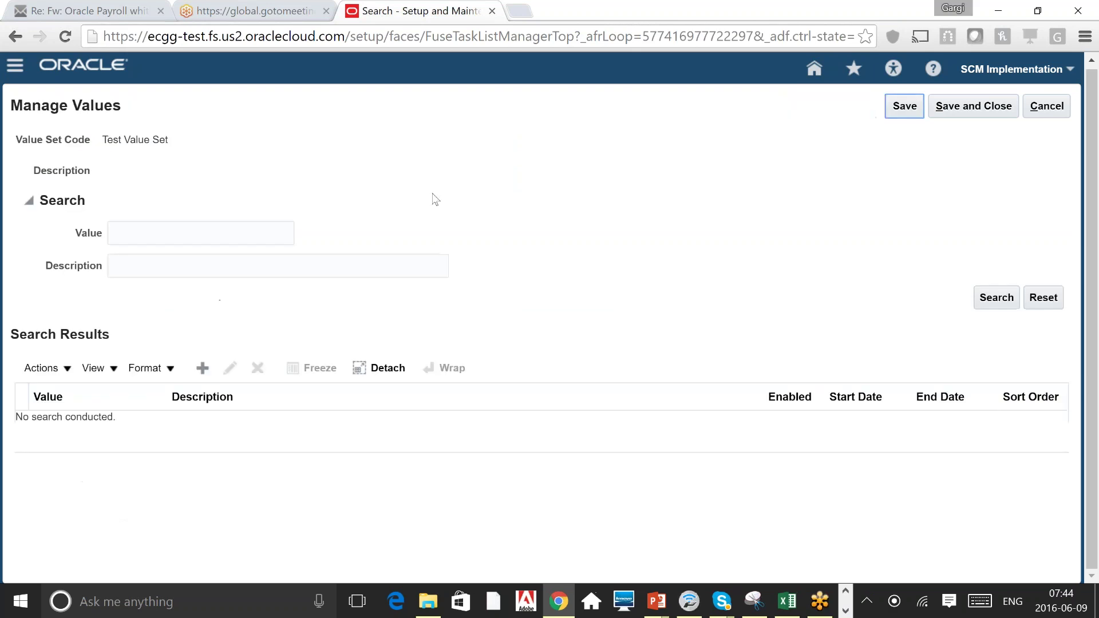
Add the value test1 to Test Value Set.
left_click(203, 369)
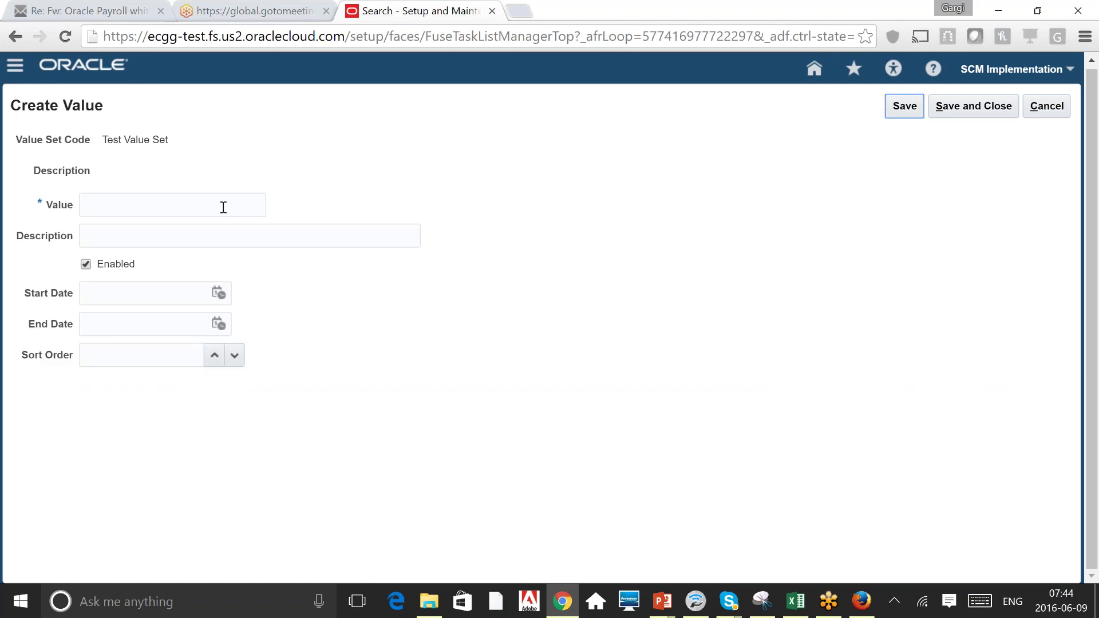
left_click(223, 208)
type("test1")
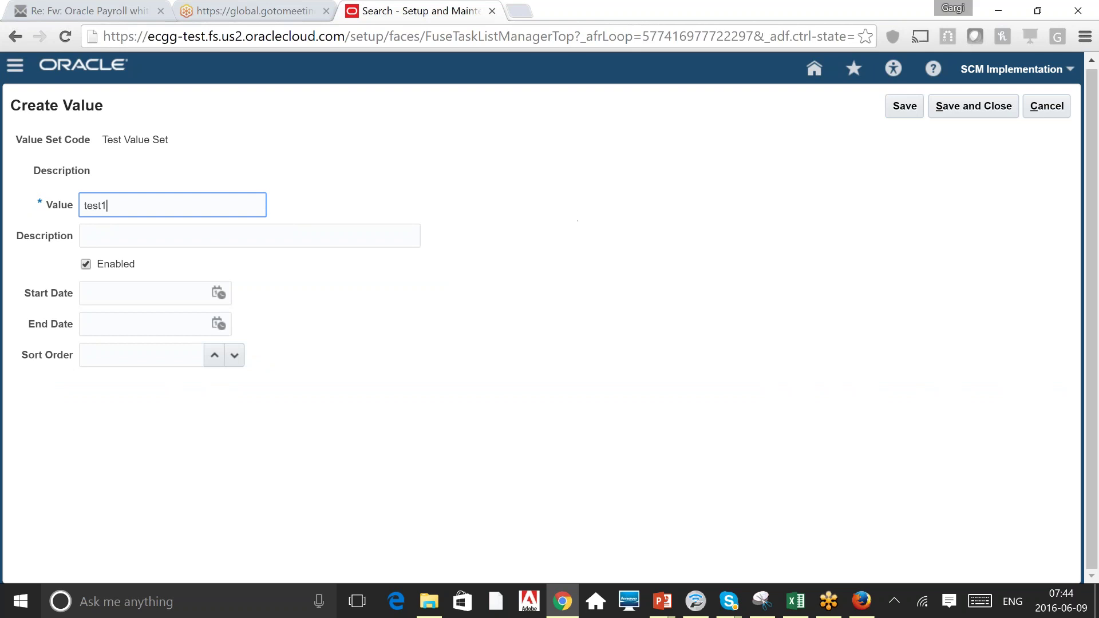
left_click(973, 107)
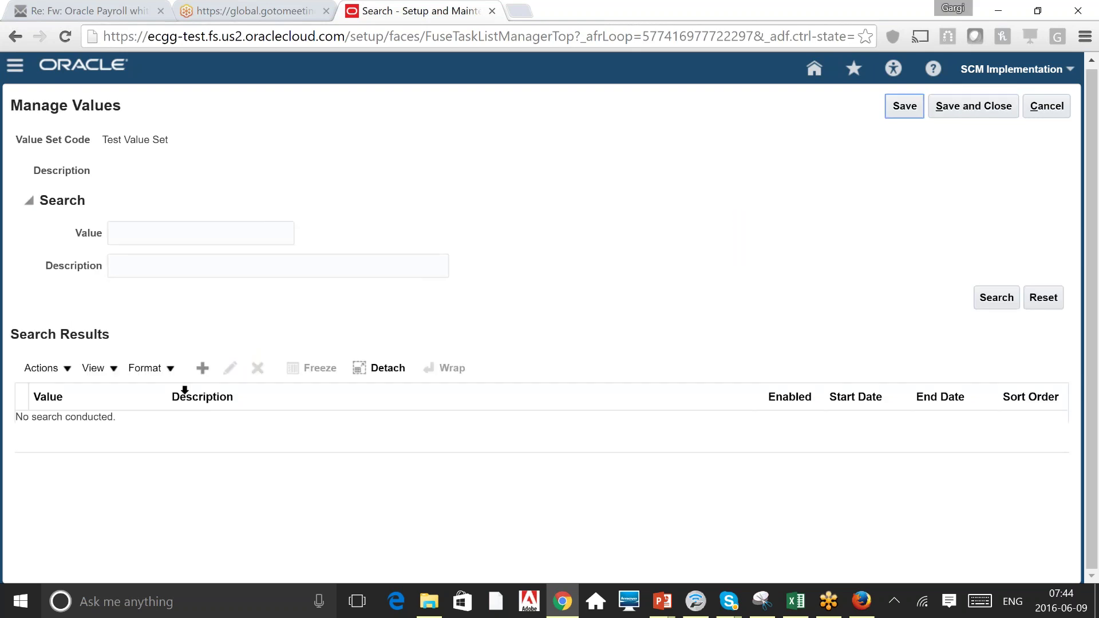
Add test2, list the set's values to verify both, then save and close.
left_click(205, 368)
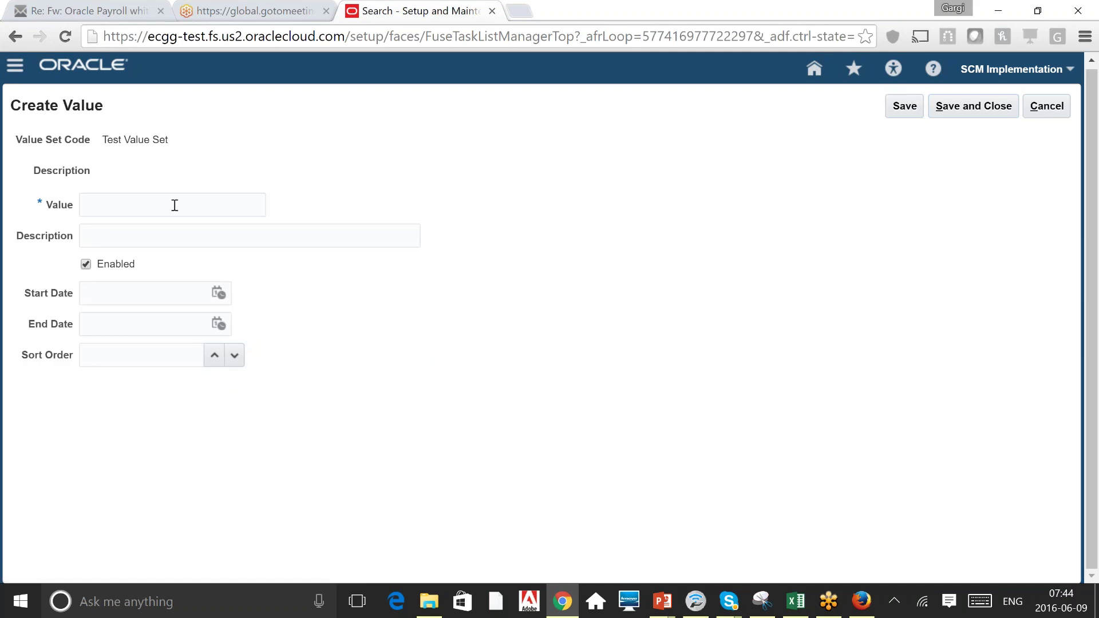
left_click(175, 205)
type("test2")
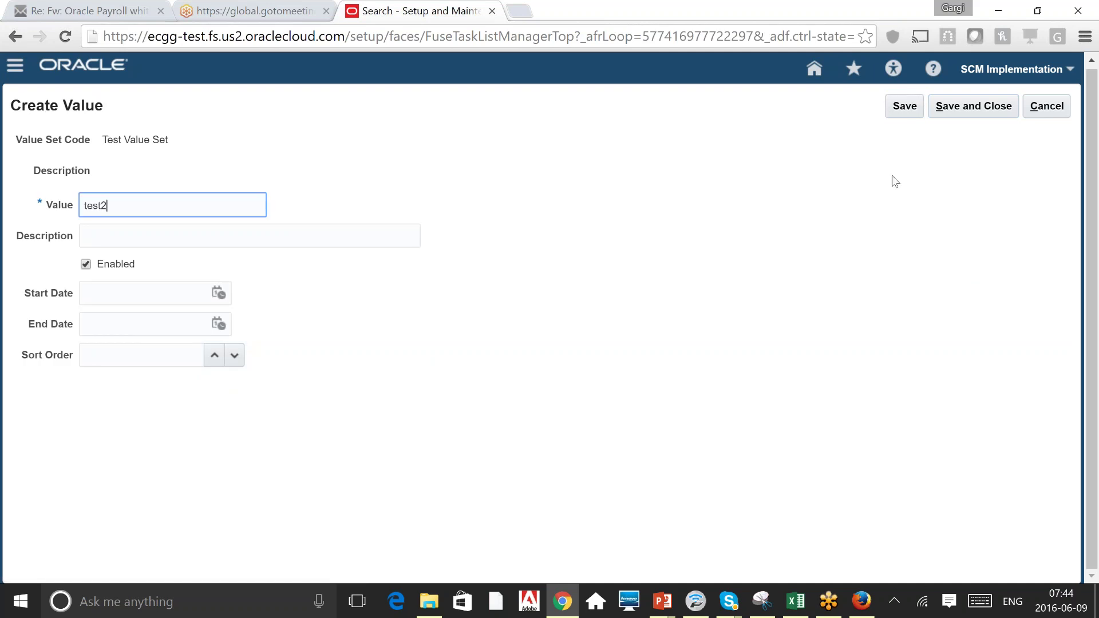
left_click(988, 108)
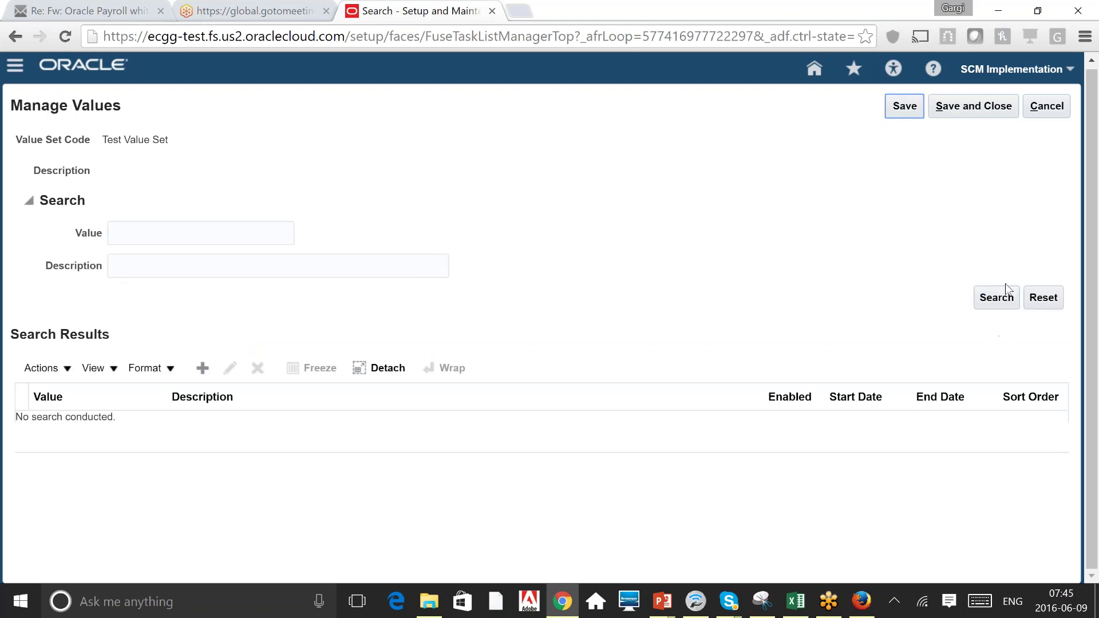
left_click(1002, 295)
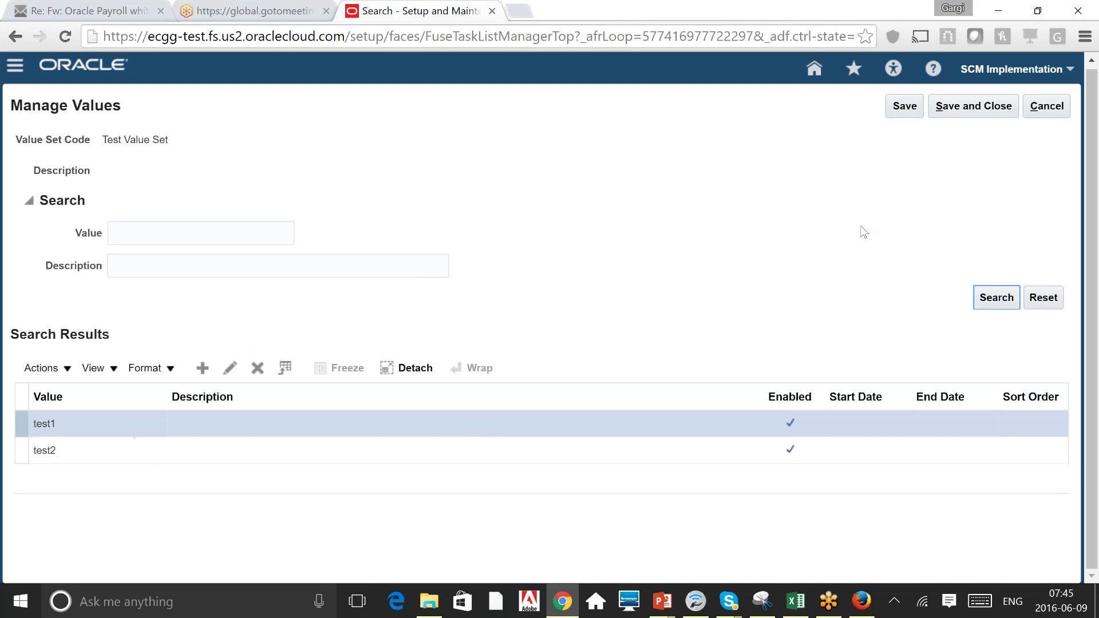
left_click(968, 107)
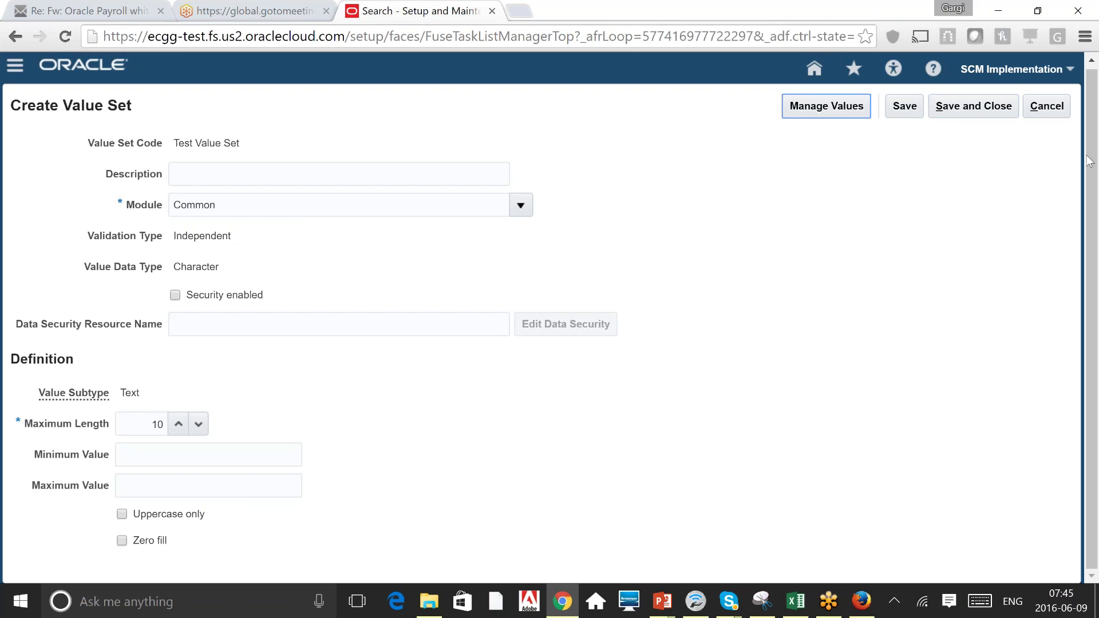
left_click(977, 107)
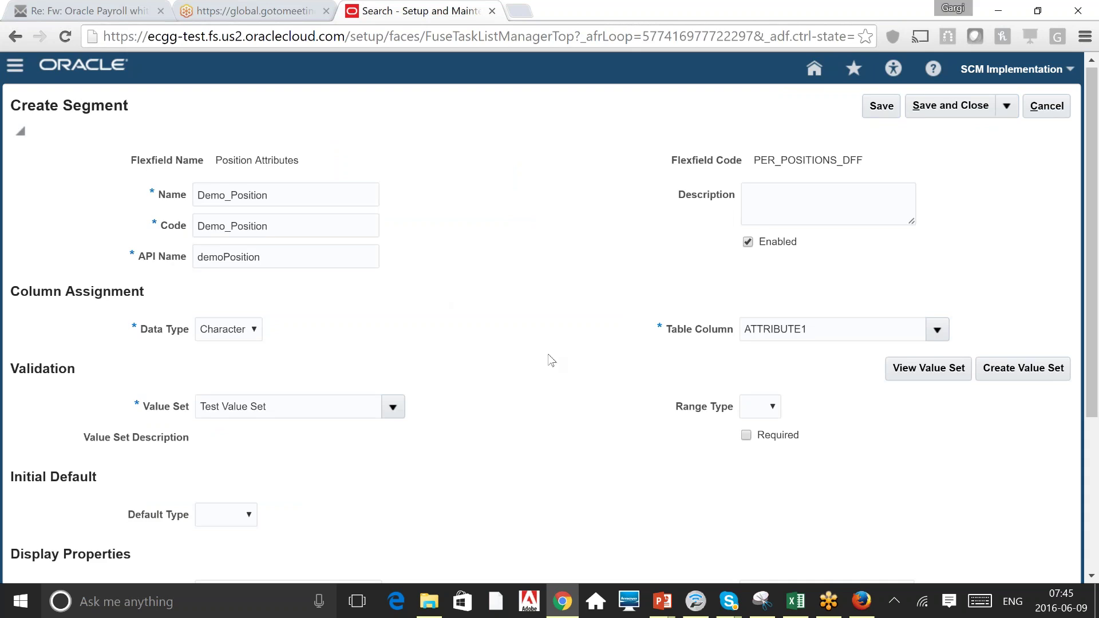
Review the Demo_Position segment's value set, prompt and name fields.
left_click(283, 407)
key("ctrl+a")
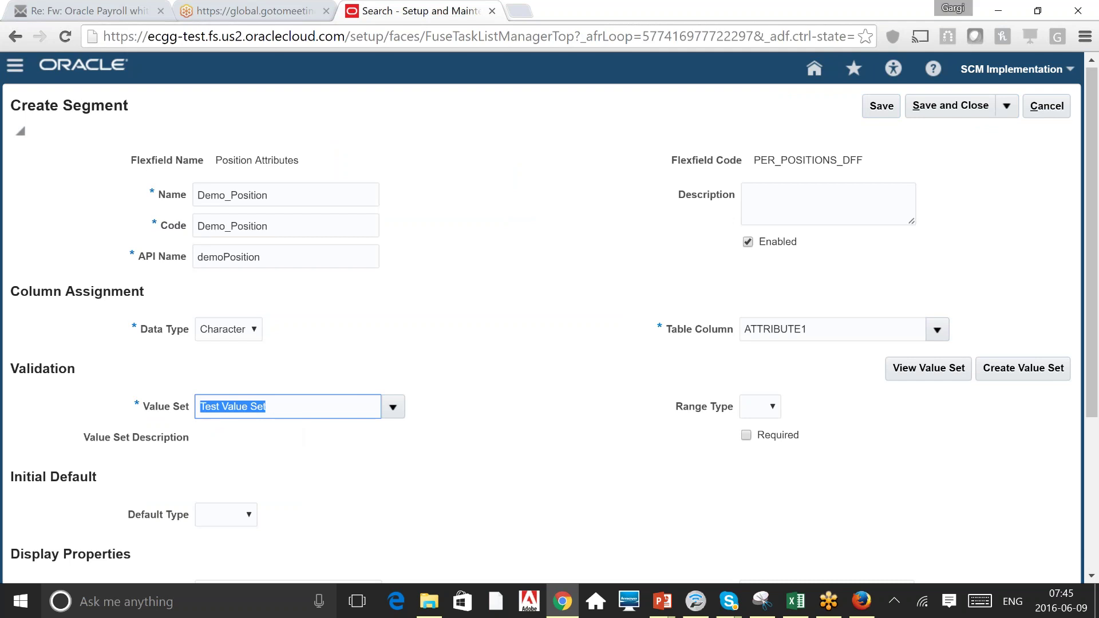
scroll(550, 318, "down", 1)
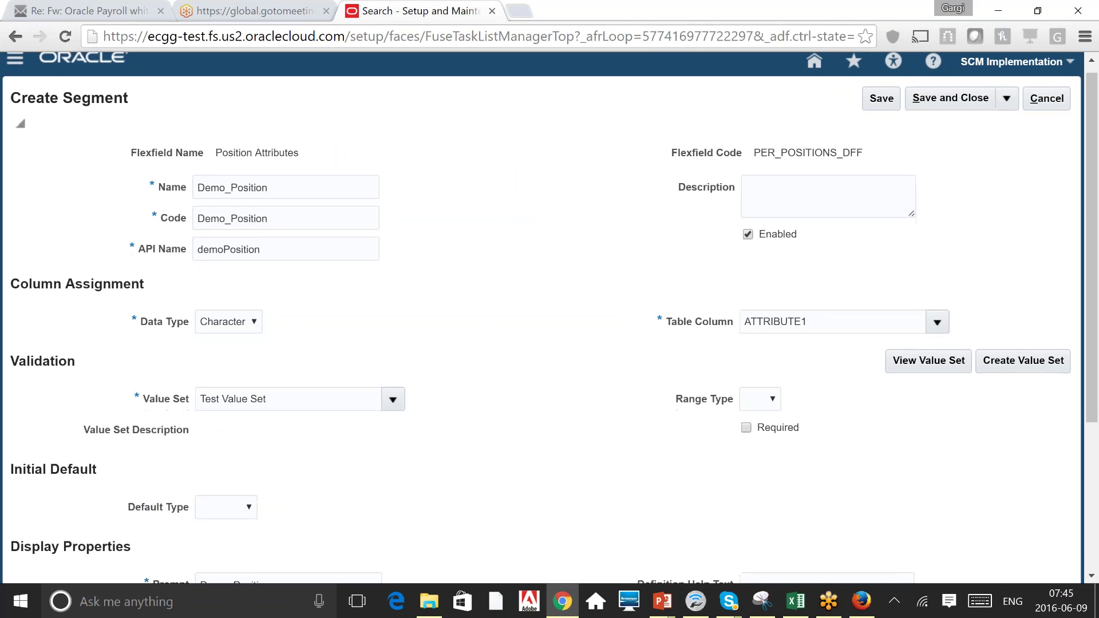
scroll(550, 318, "down", 4)
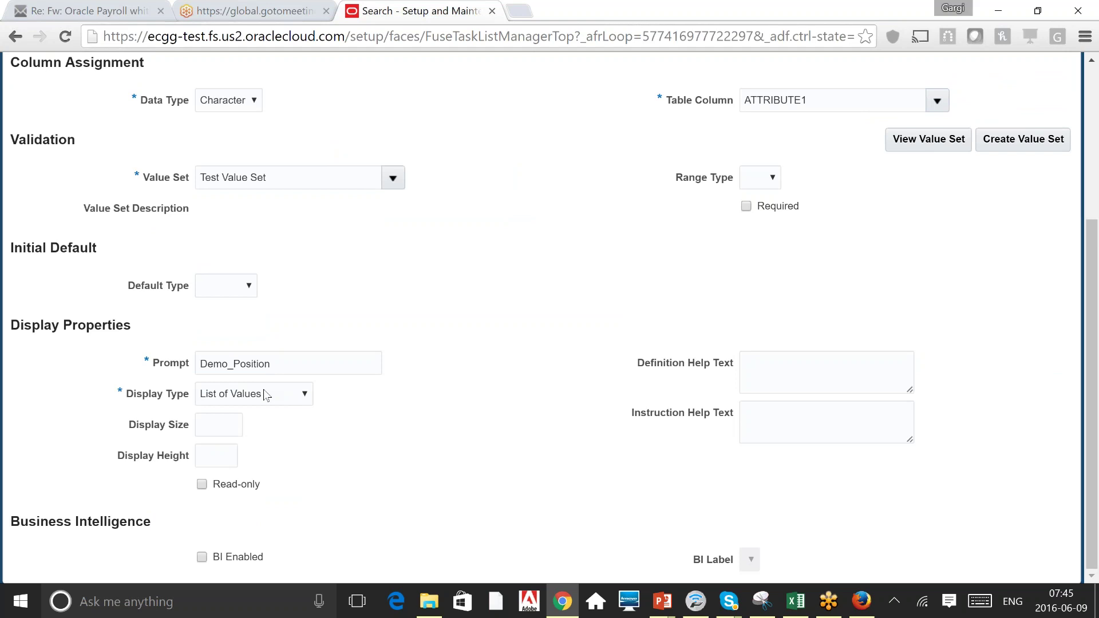
double_click(240, 364)
scroll(549, 314, "up", 4)
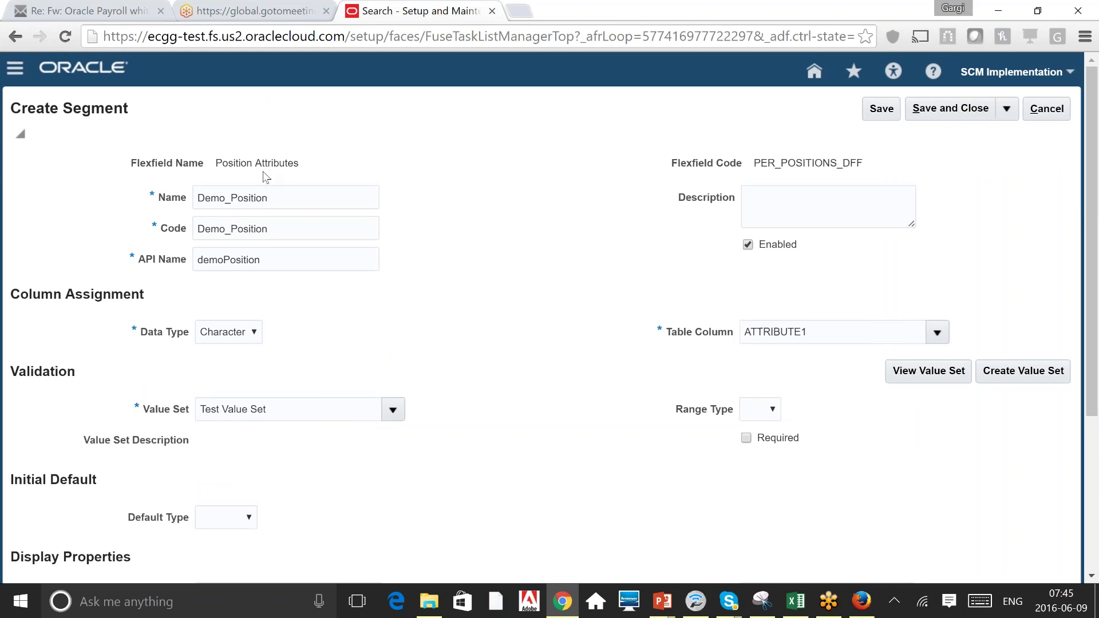
left_click(240, 197)
double_click(240, 198)
scroll(496, 411, "down", 4)
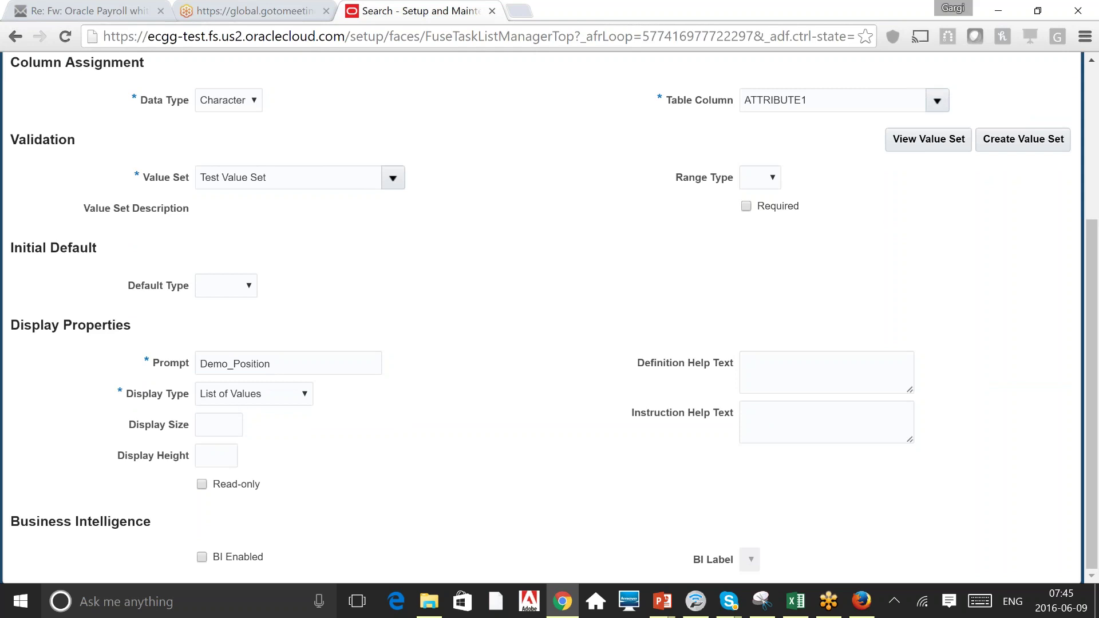
Check the display size help note and turn on BI Enabled for Demo_Position.
left_click(222, 423)
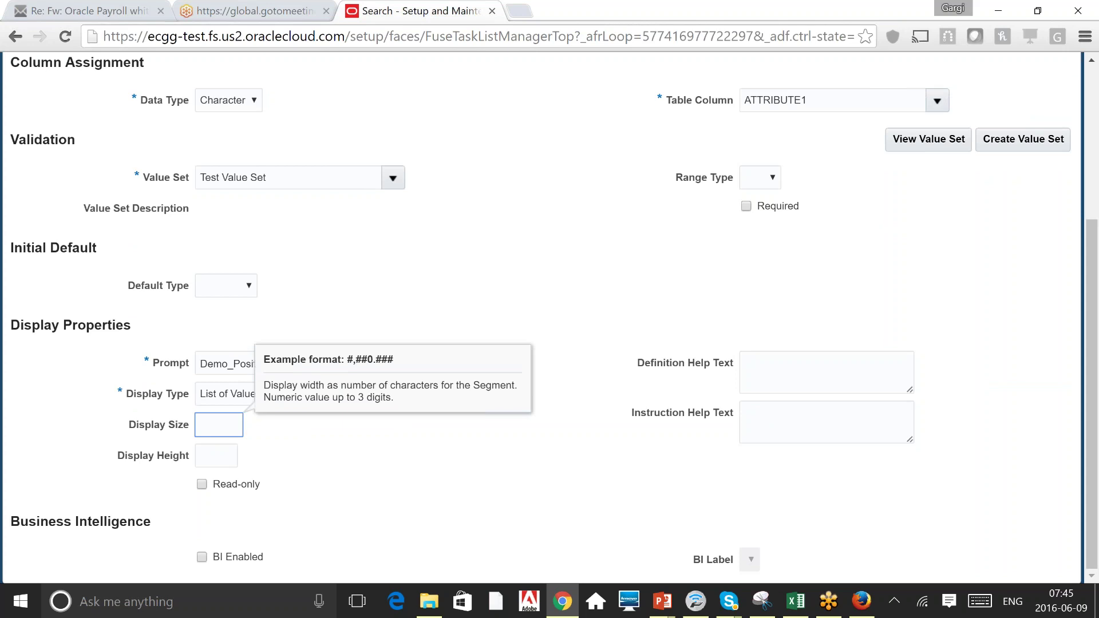
left_click(398, 446)
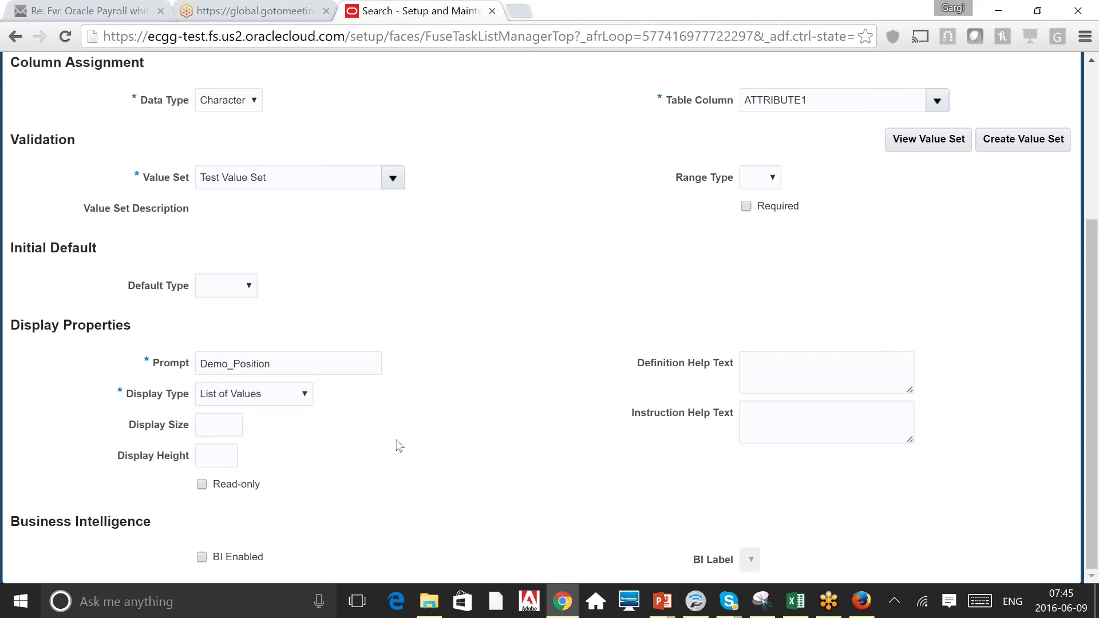
left_click(202, 558)
Save and close the Demo_Position segment, then the Position Attributes flexfield.
scroll(1098, 84, "up", 5)
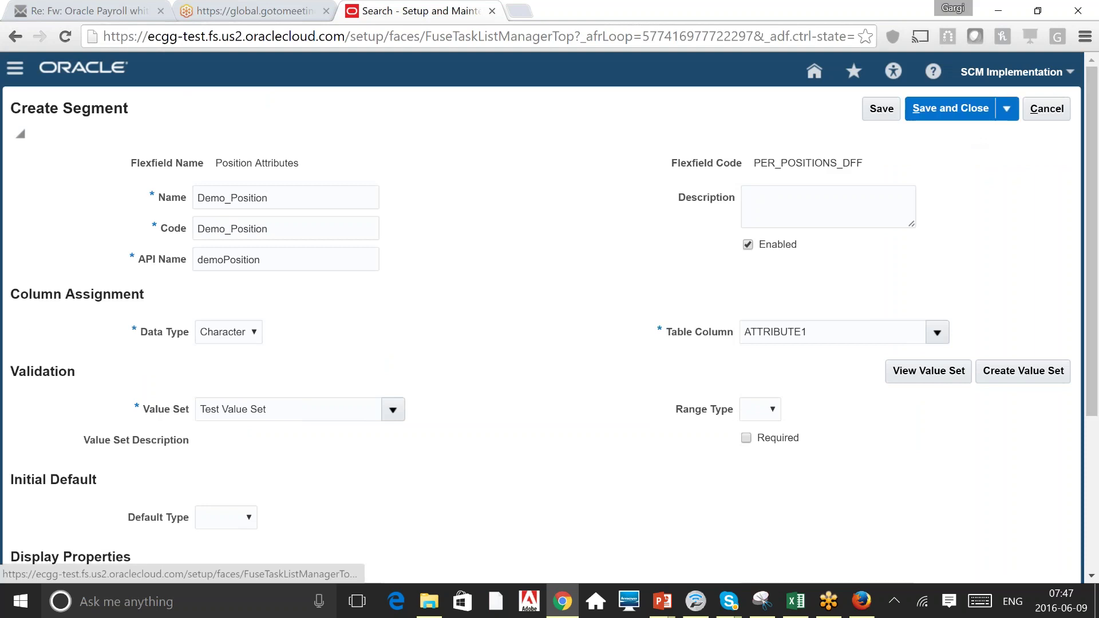
left_click(950, 108)
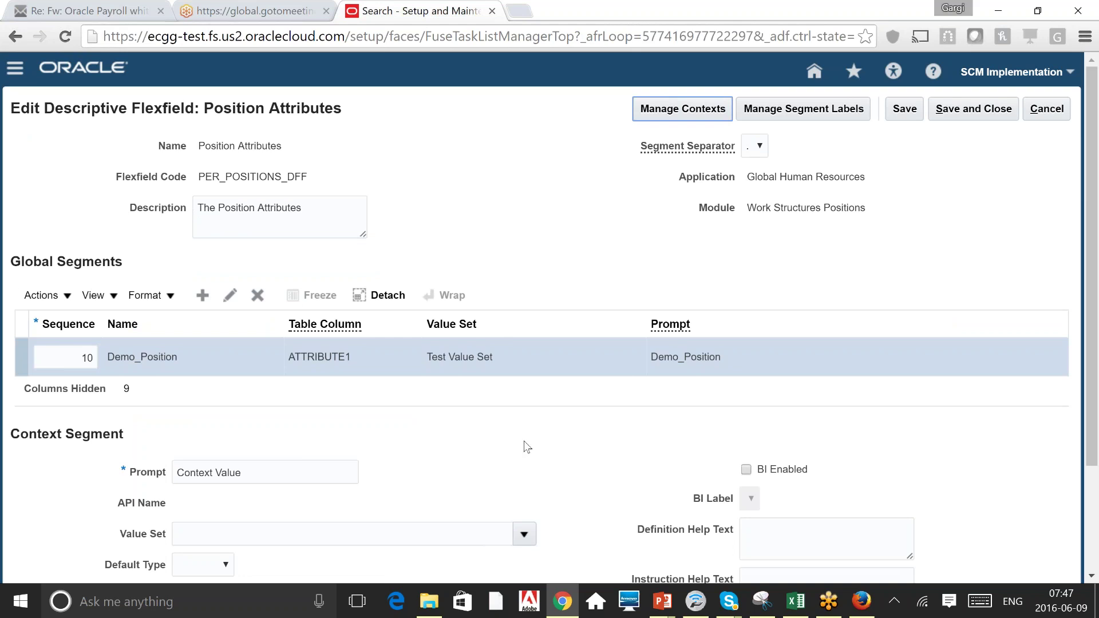
left_click(996, 115)
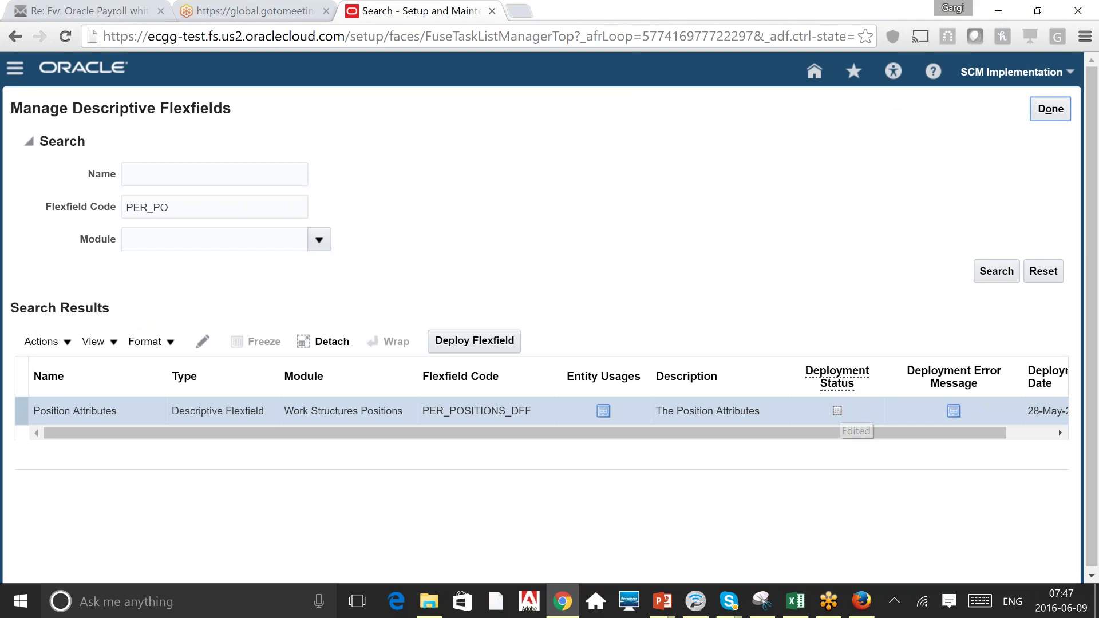
Deploy Position Attributes, confirm the successful deployment details, and bring up the Navigator.
left_click(454, 342)
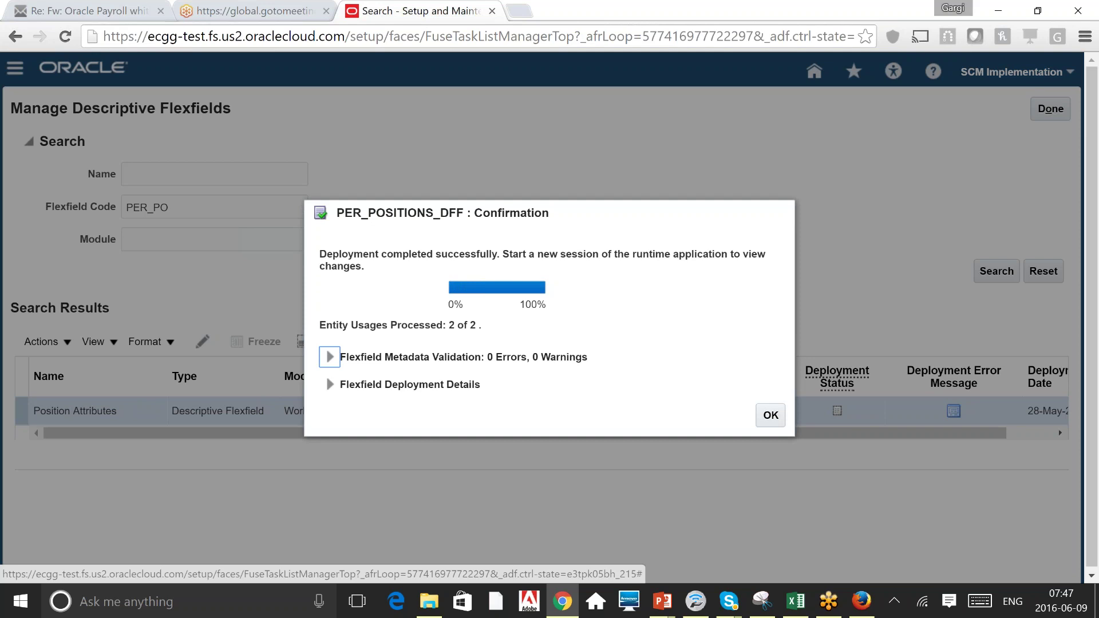
left_click(330, 388)
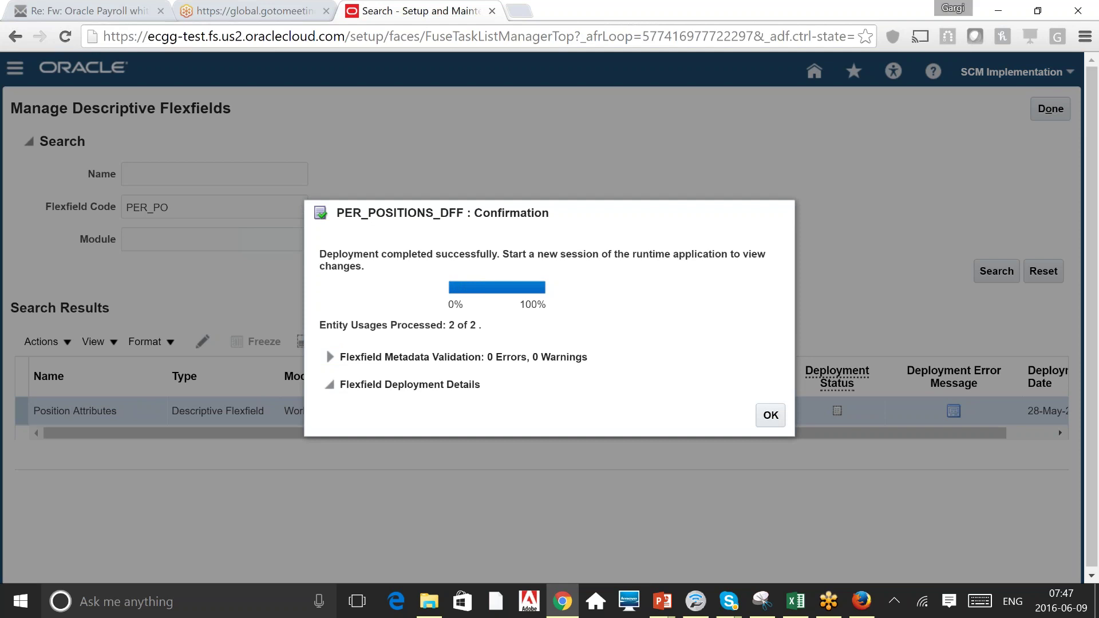
left_click(775, 458)
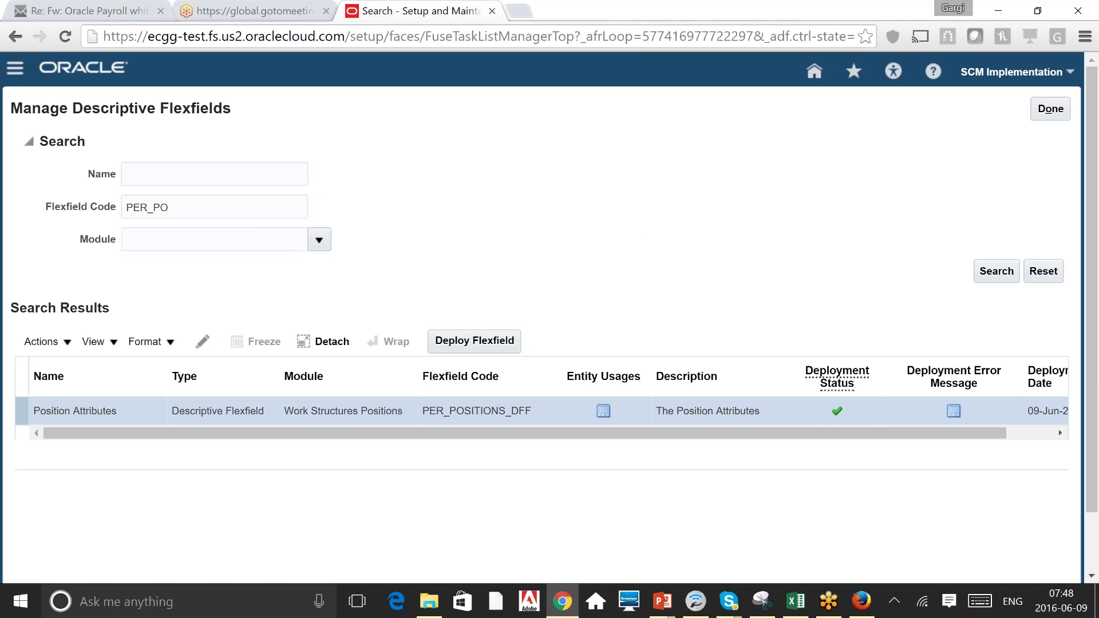
left_click(15, 68)
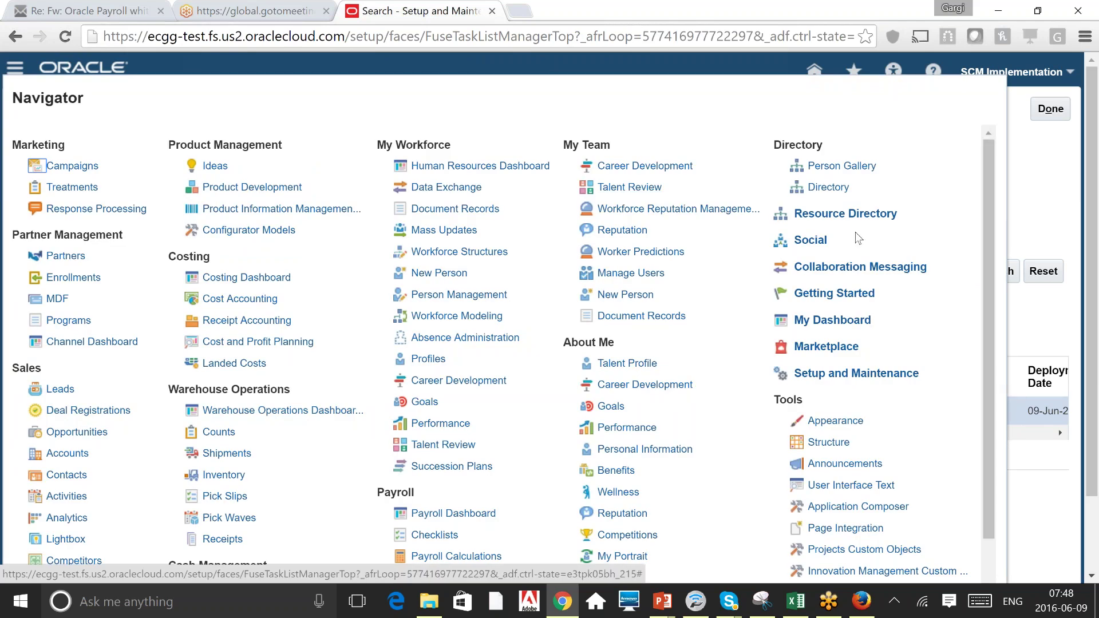
In Workforce Structures, search positions with name starting 'A'.
left_click(467, 252)
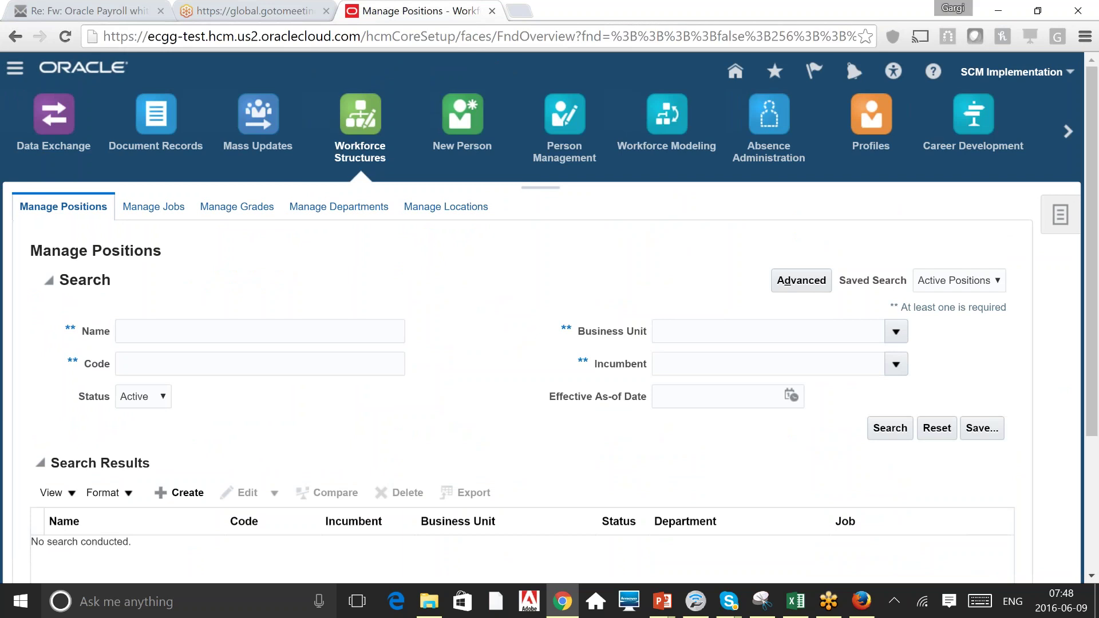
left_click(177, 338)
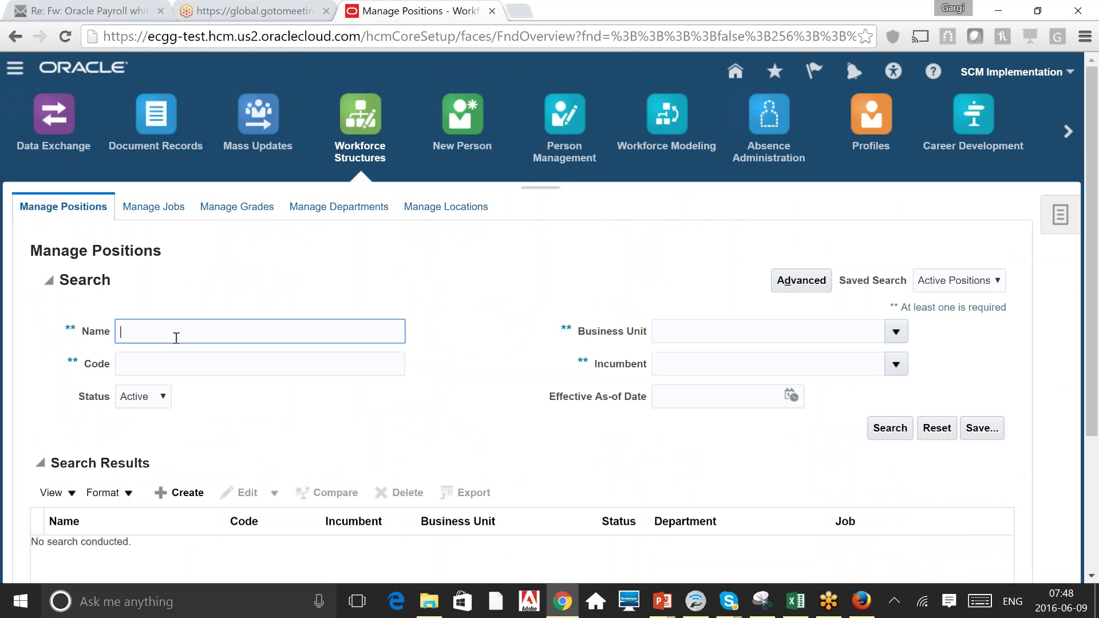
type("A")
key("Return")
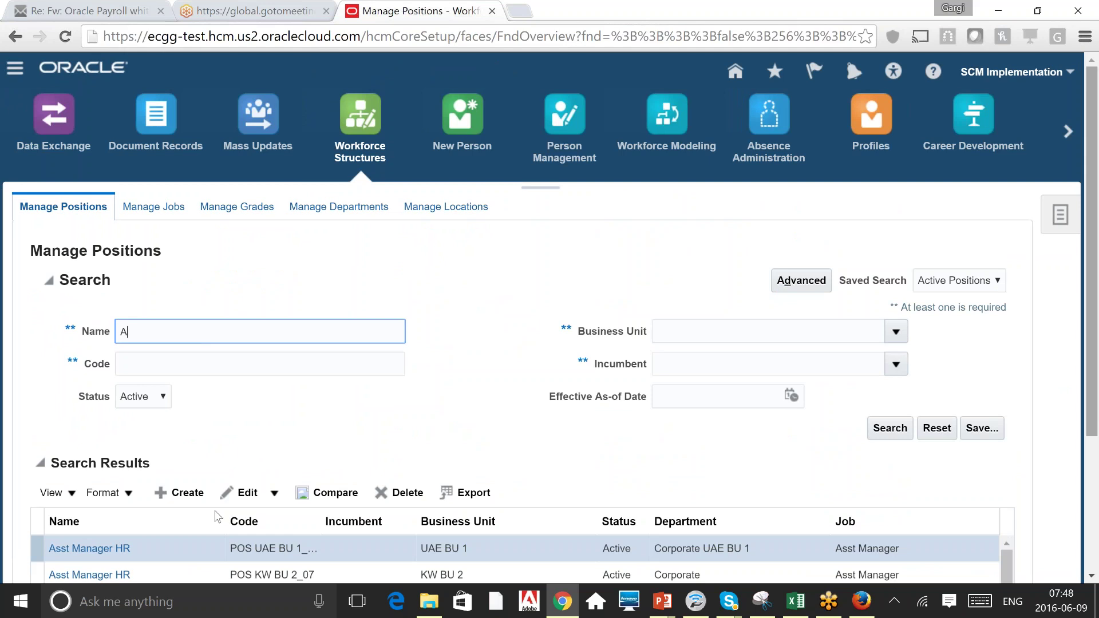
Open the first Asst Manager HR position and dismiss the server error alerts.
left_click(70, 553)
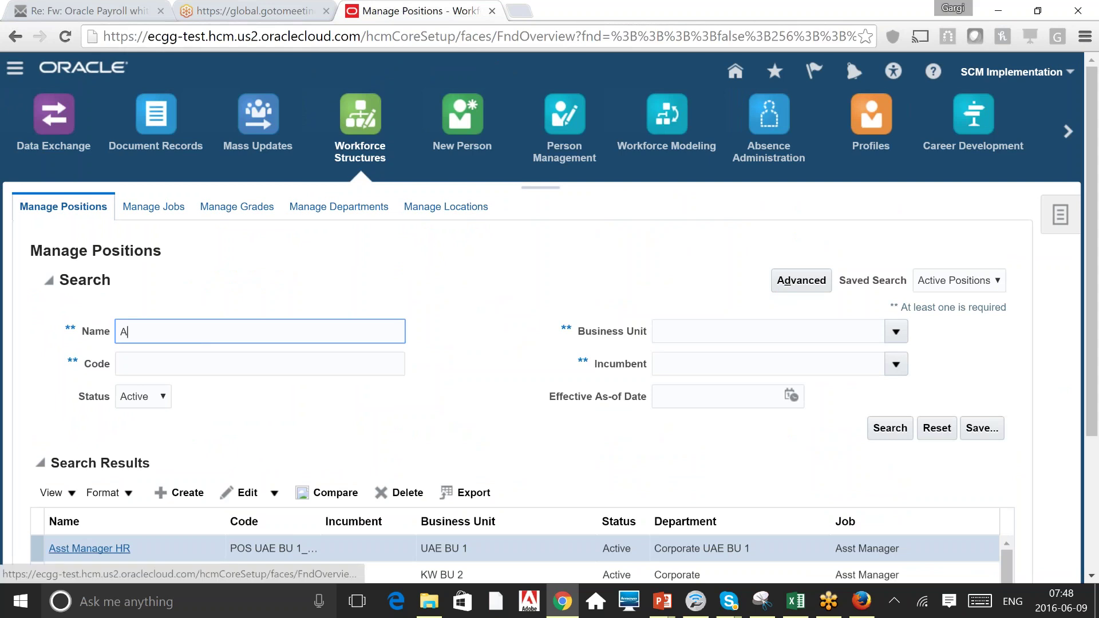
scroll(548, 258, "down", 2)
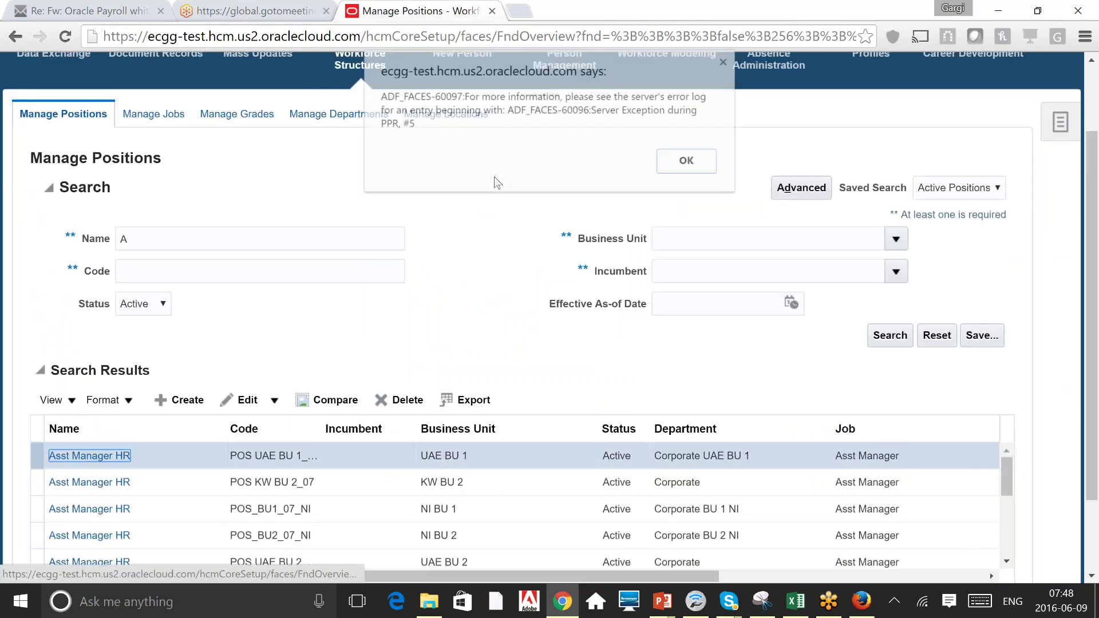
left_click(707, 164)
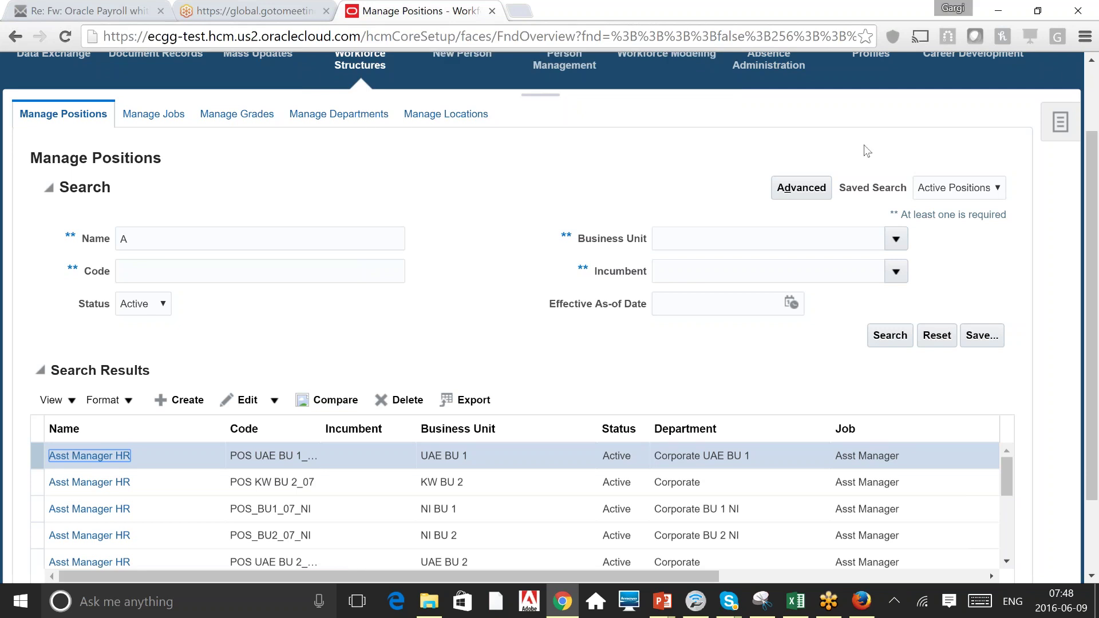
scroll(1092, 89, "up", 2)
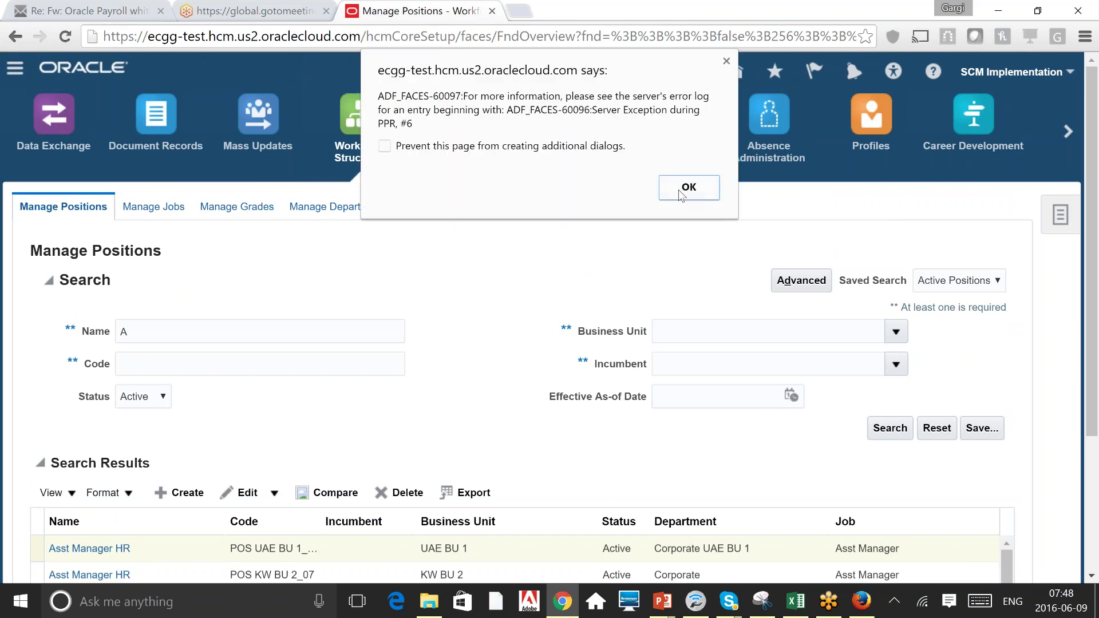
left_click(684, 189)
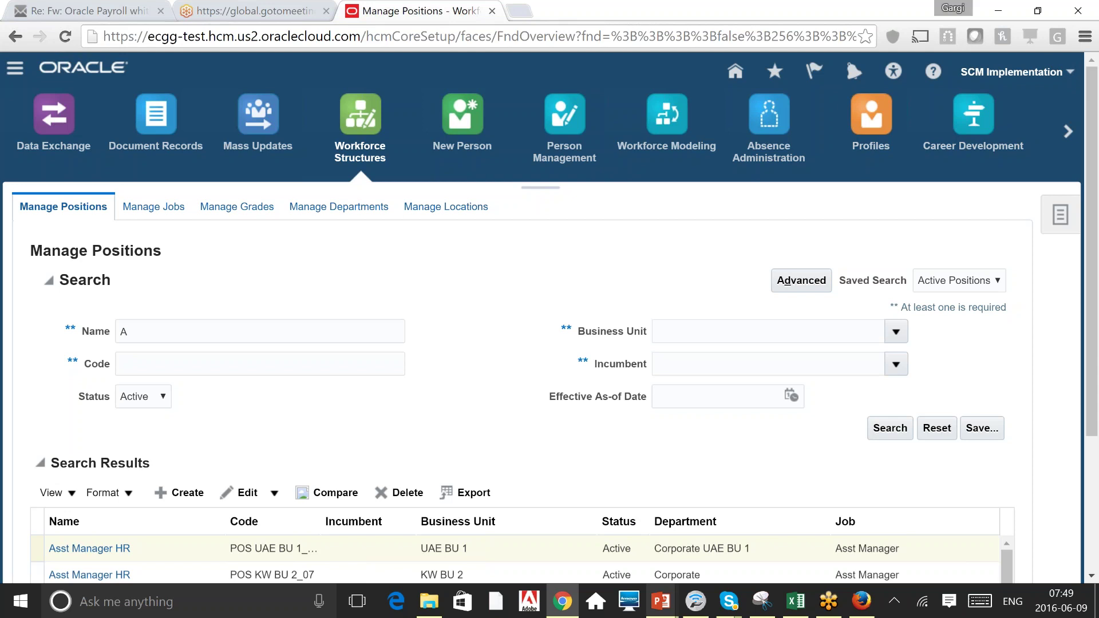
Load ecgg-test.fs.us2.oraclecloud.com in Firefox by entering 'ecgg' in the address bar.
left_click(851, 613)
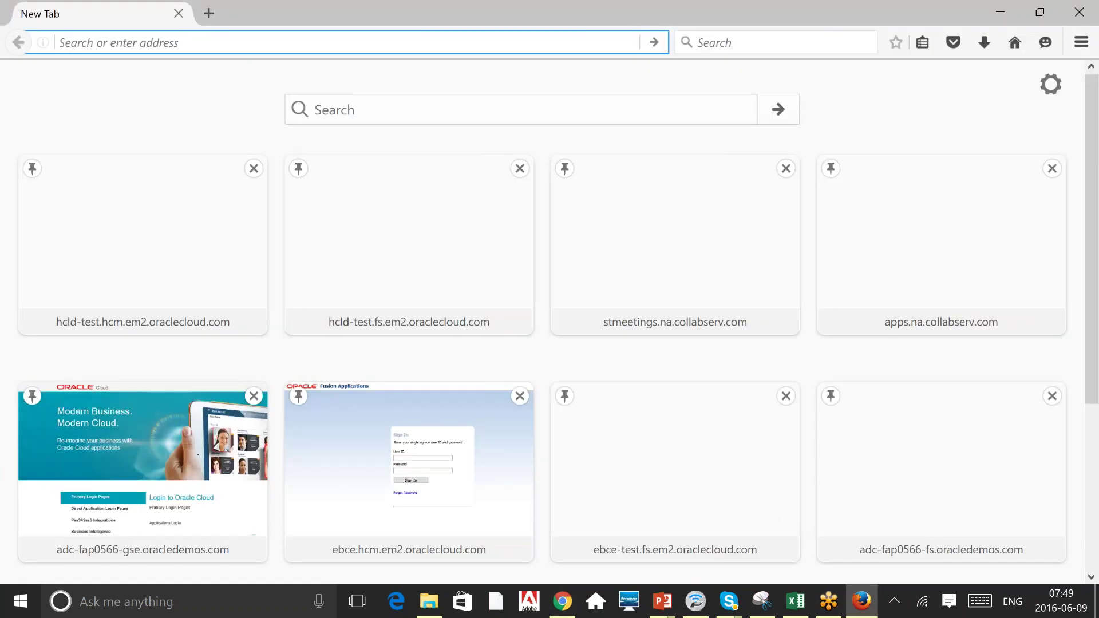
type("ec")
type("gg-test.fs.us2.oraclecloud.com/")
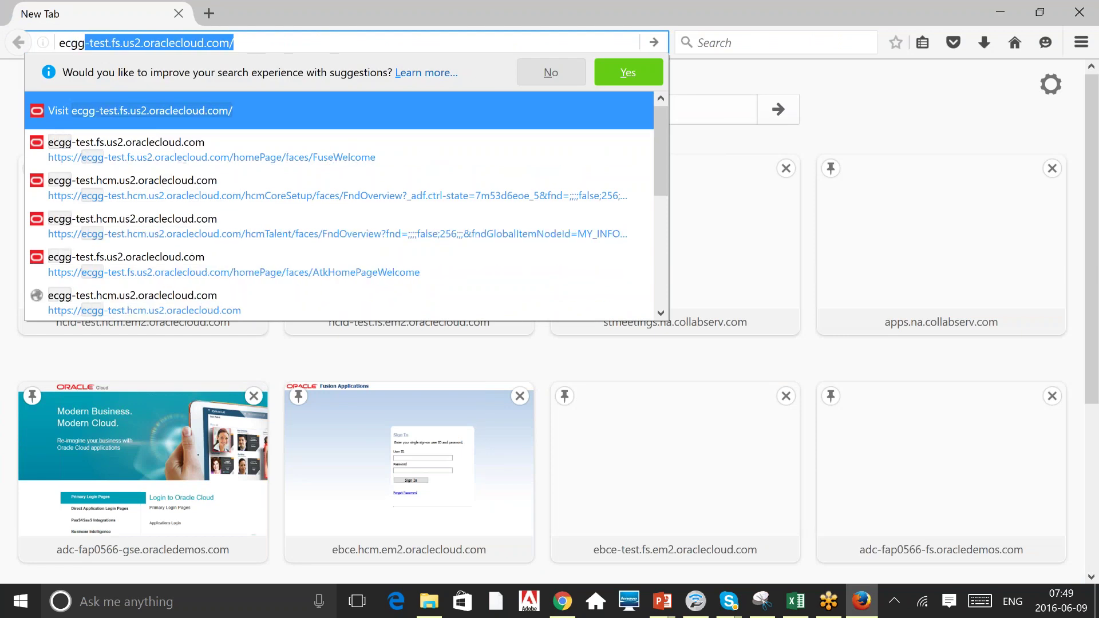
key("Return")
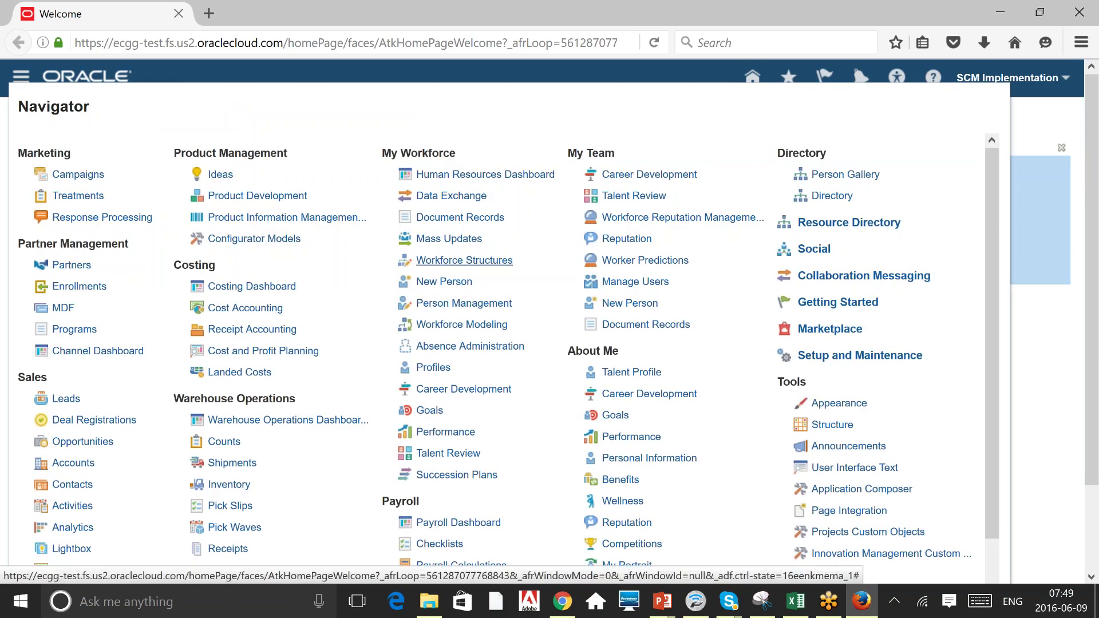
Go to Workforce Structures and choose Unhighlight Flexfields.
left_click(464, 260)
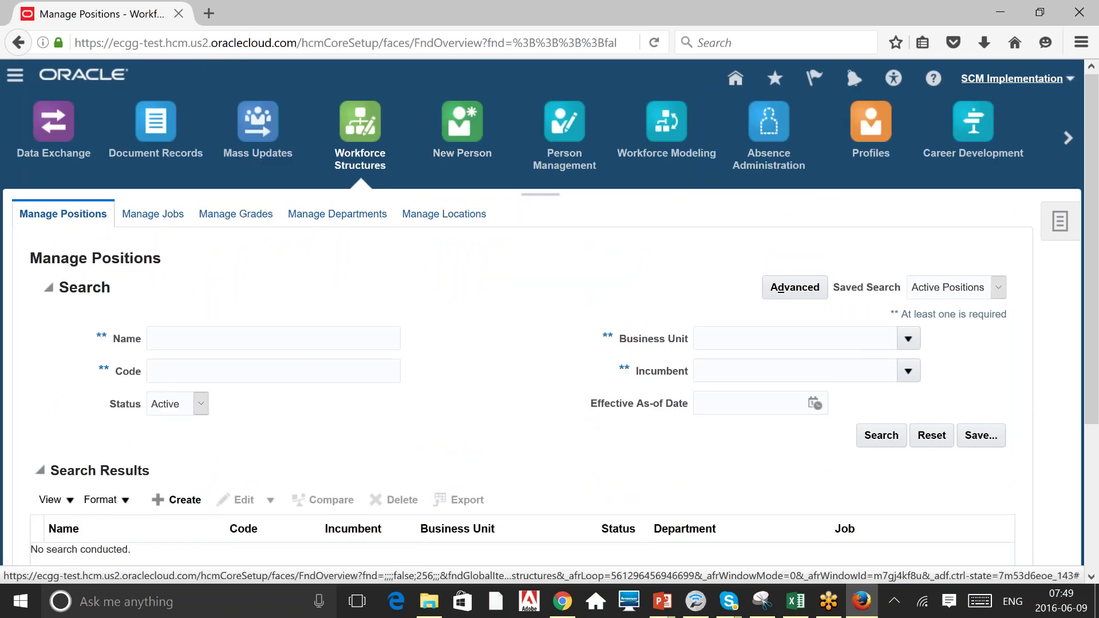
left_click(1012, 78)
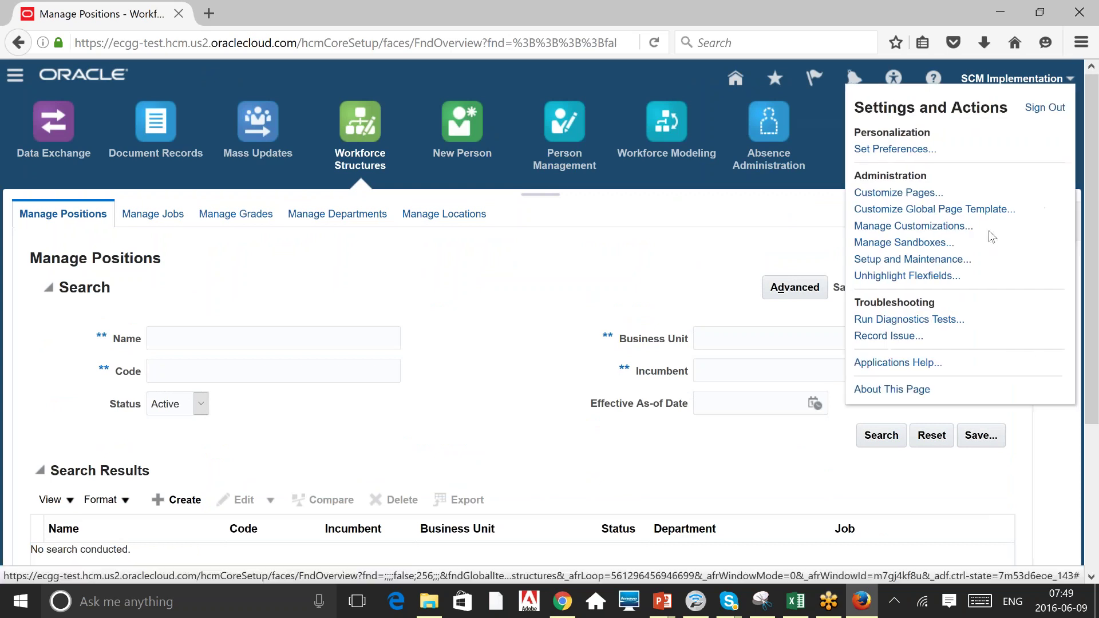
left_click(908, 276)
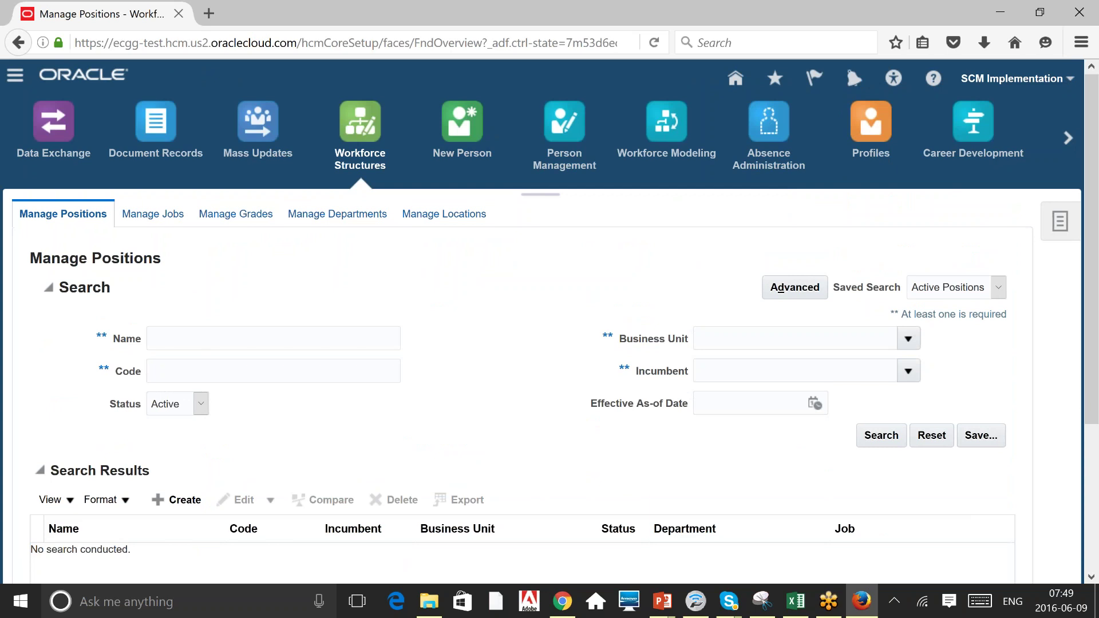
Search positions starting with 'A' and open the Asst Manager HR position's edit options.
type("A")
key("Return")
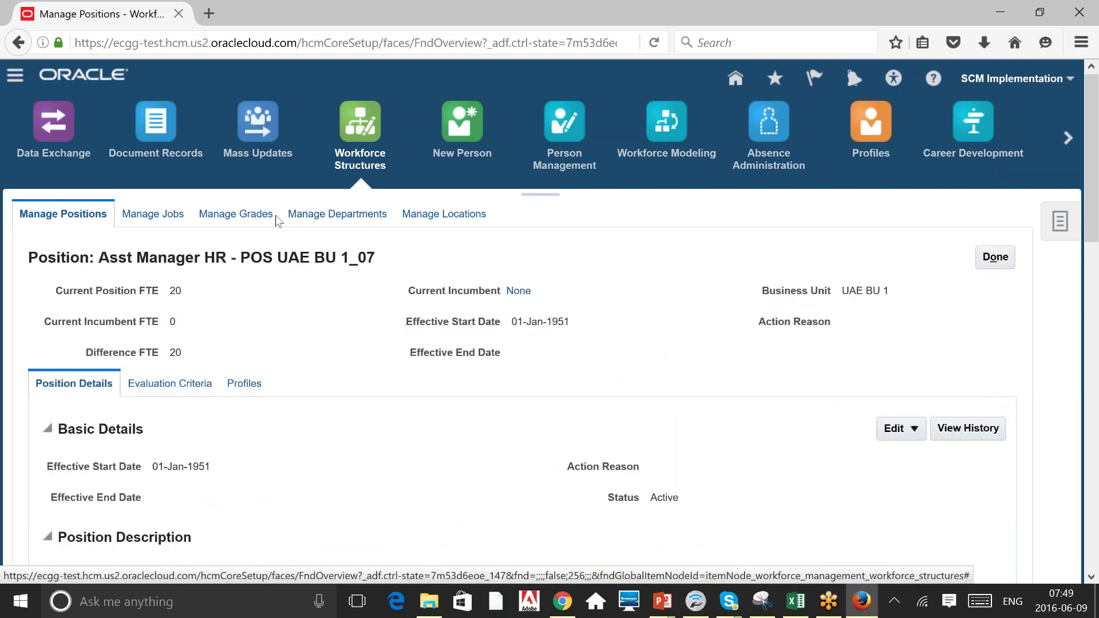
scroll(337, 374, "down", 3)
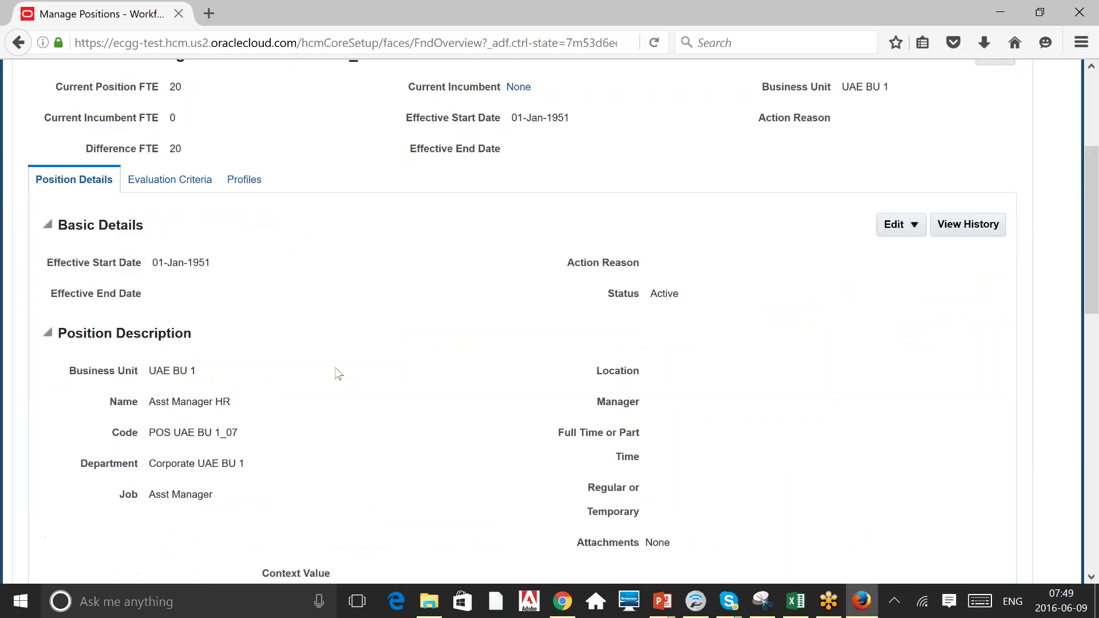
scroll(338, 374, "down", 2)
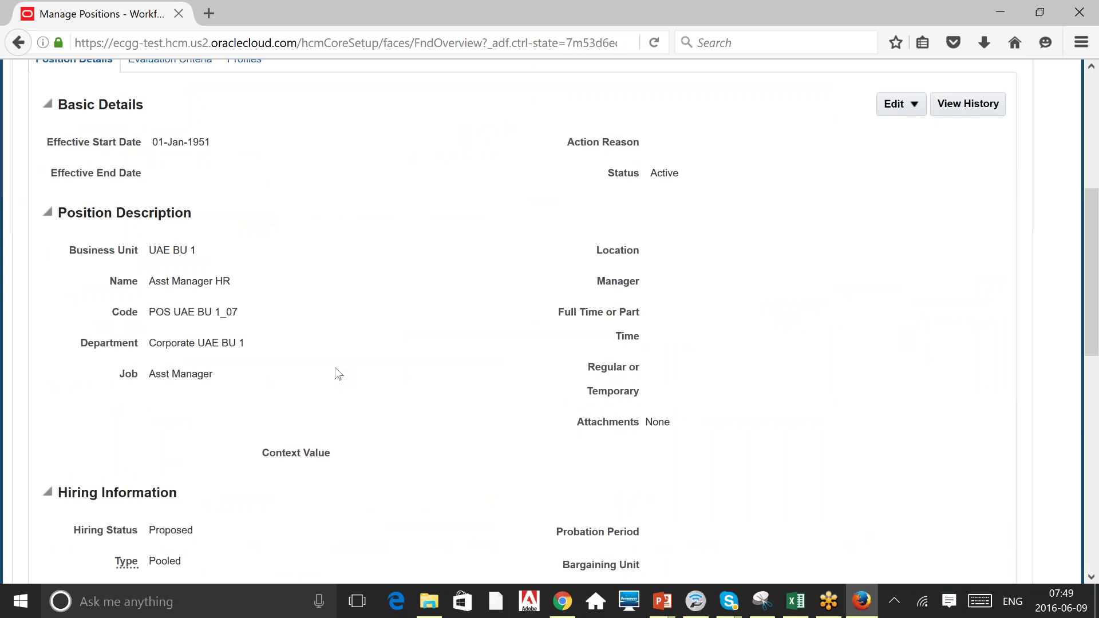
scroll(338, 374, "up", 1)
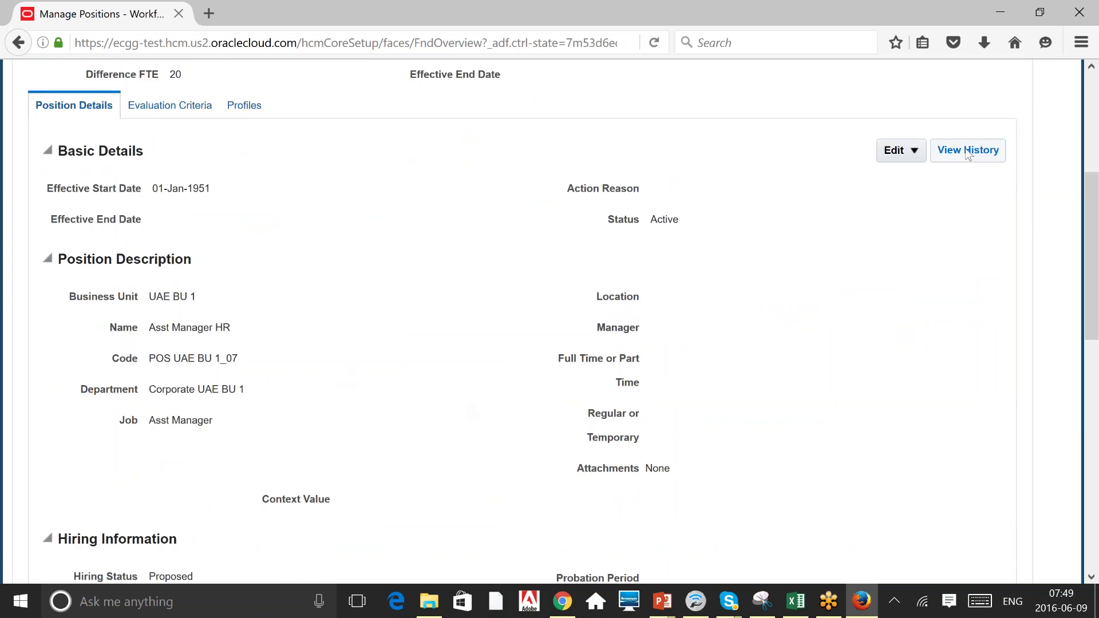
left_click(910, 151)
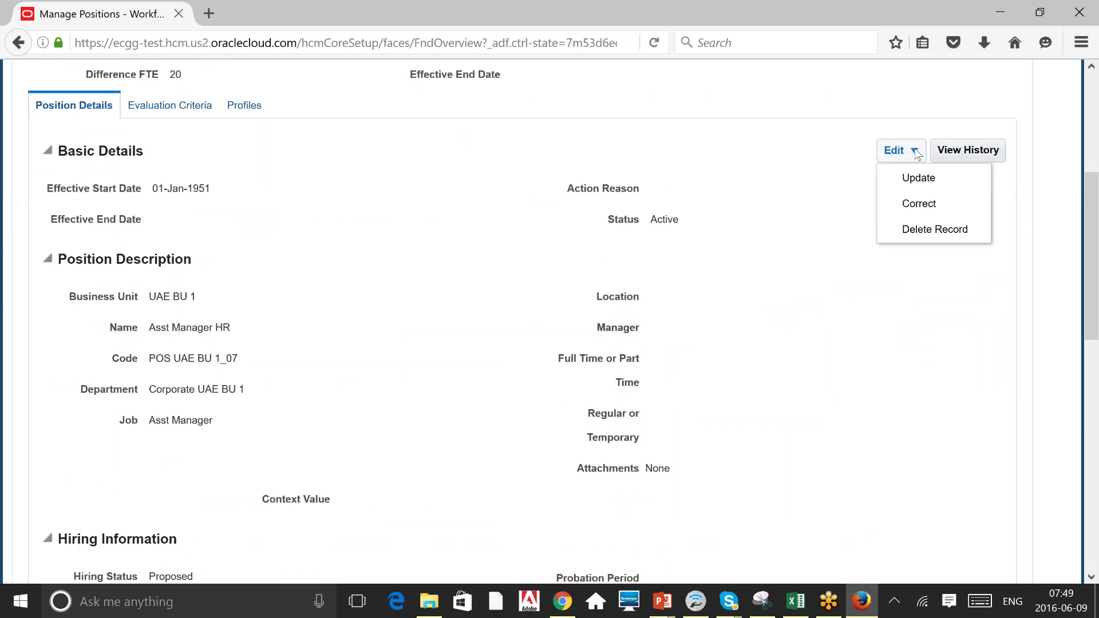
Correct the Asst Manager HR position and review its fields: Proposed, Pooled, FTE 20, grade G3.
left_click(916, 205)
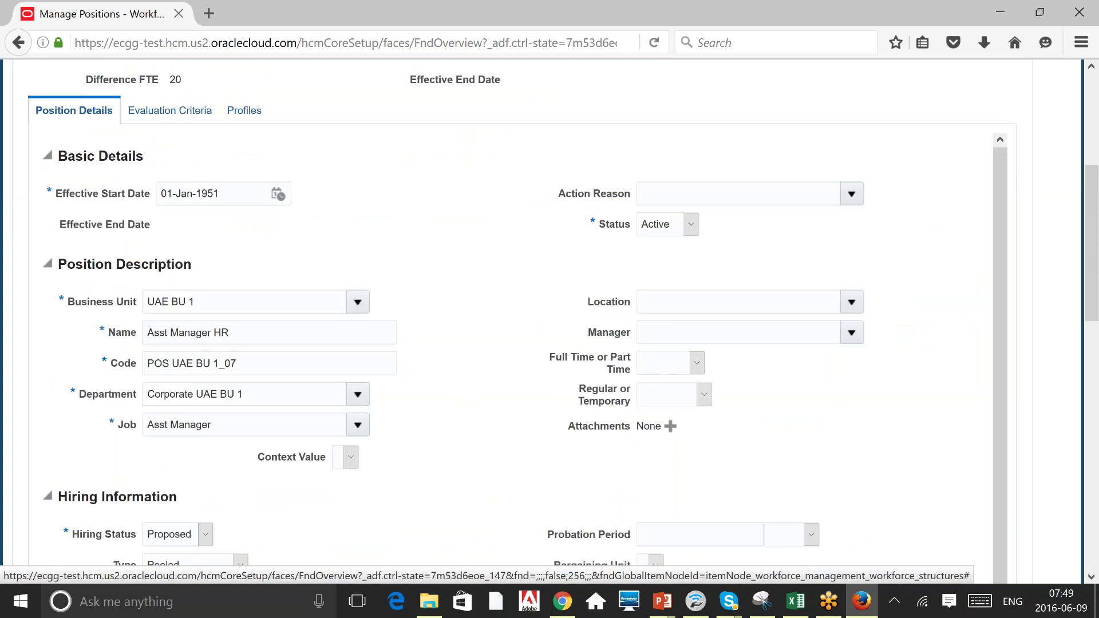
scroll(550, 321, "down", 2)
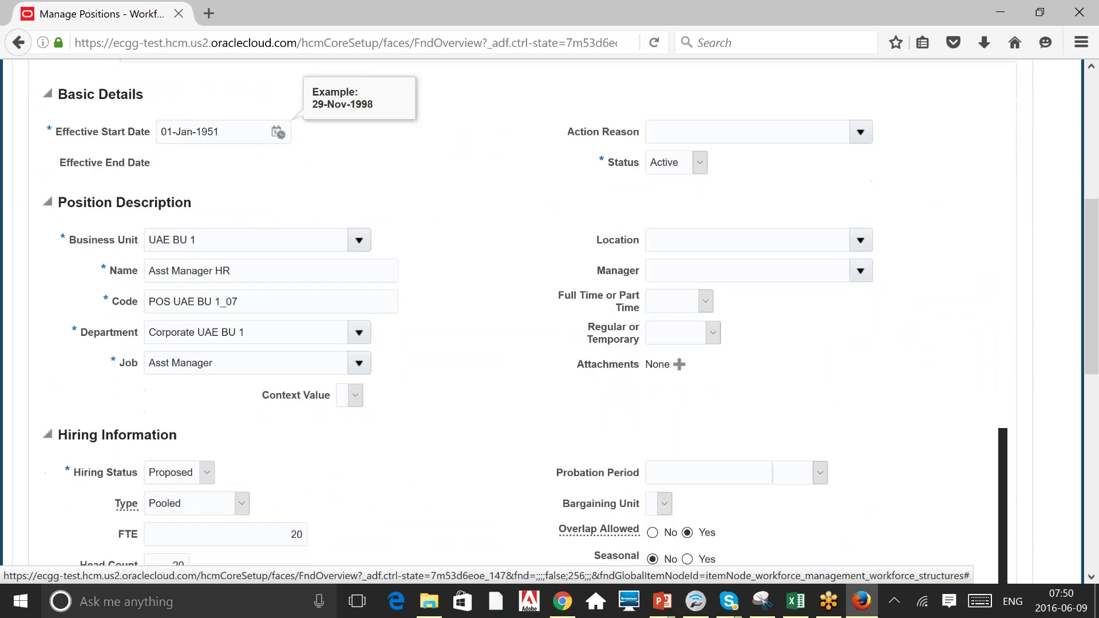
scroll(550, 320, "down", 4)
scroll(549, 320, "down", 1)
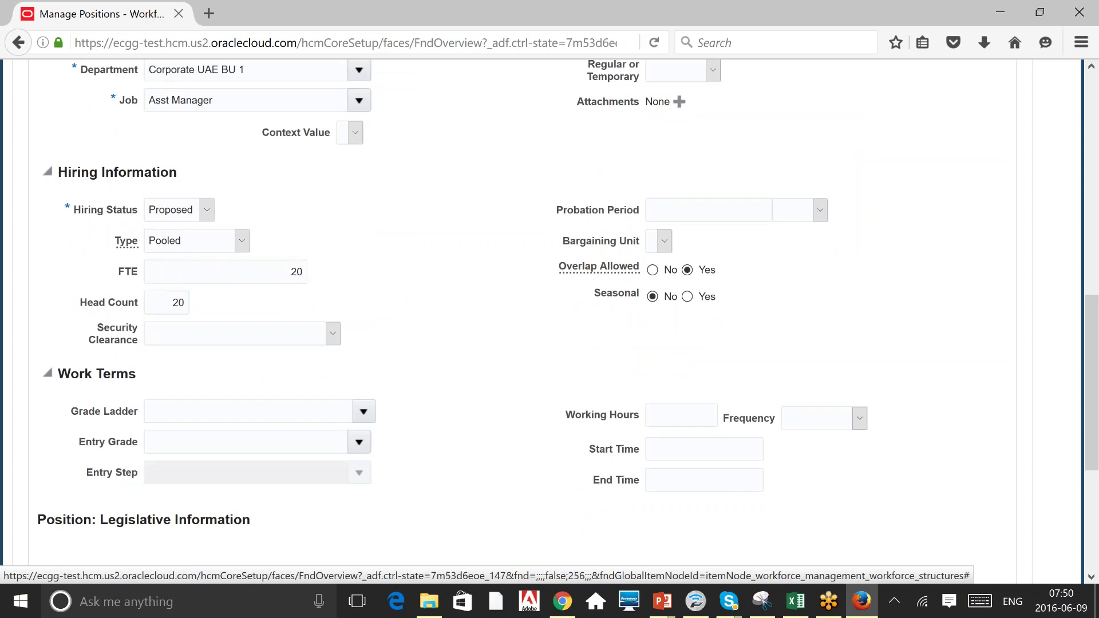
scroll(549, 320, "down", 2)
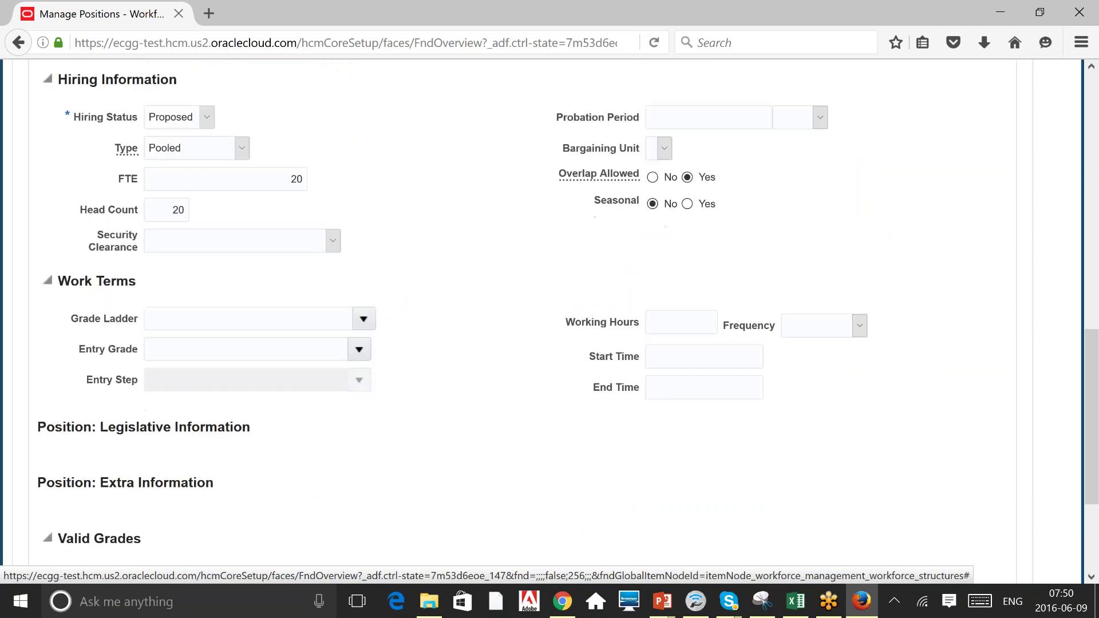
scroll(549, 321, "down", 3)
scroll(549, 321, "up", 8)
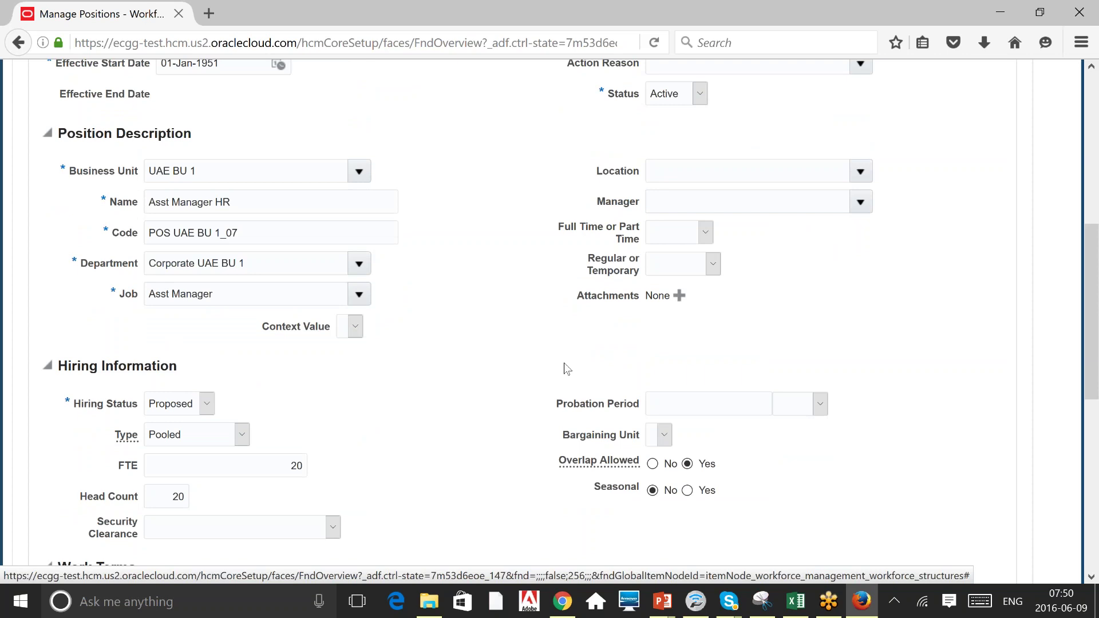
scroll(566, 368, "up", 10)
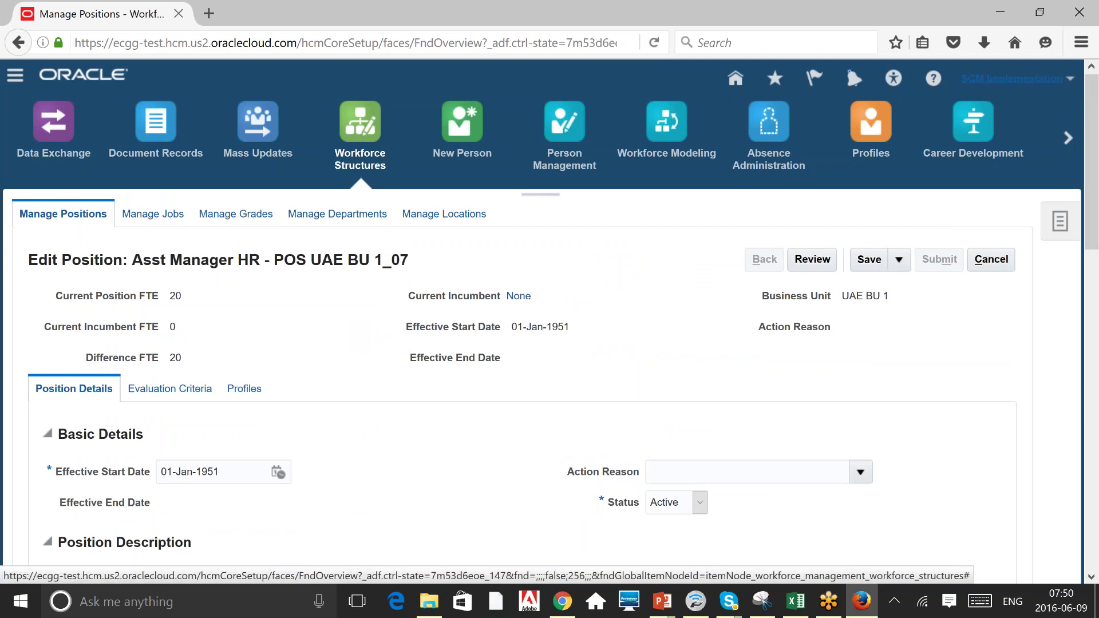
Leave the unsaved position edit for Scheduled Processes, confirming the discard warning.
left_click(1012, 79)
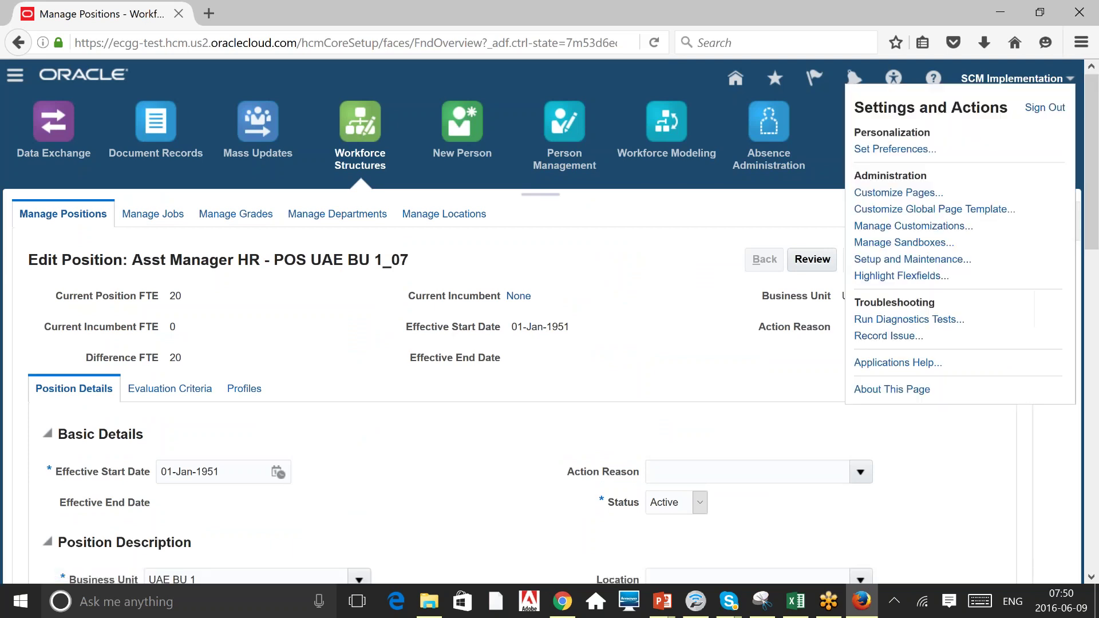
left_click(633, 295)
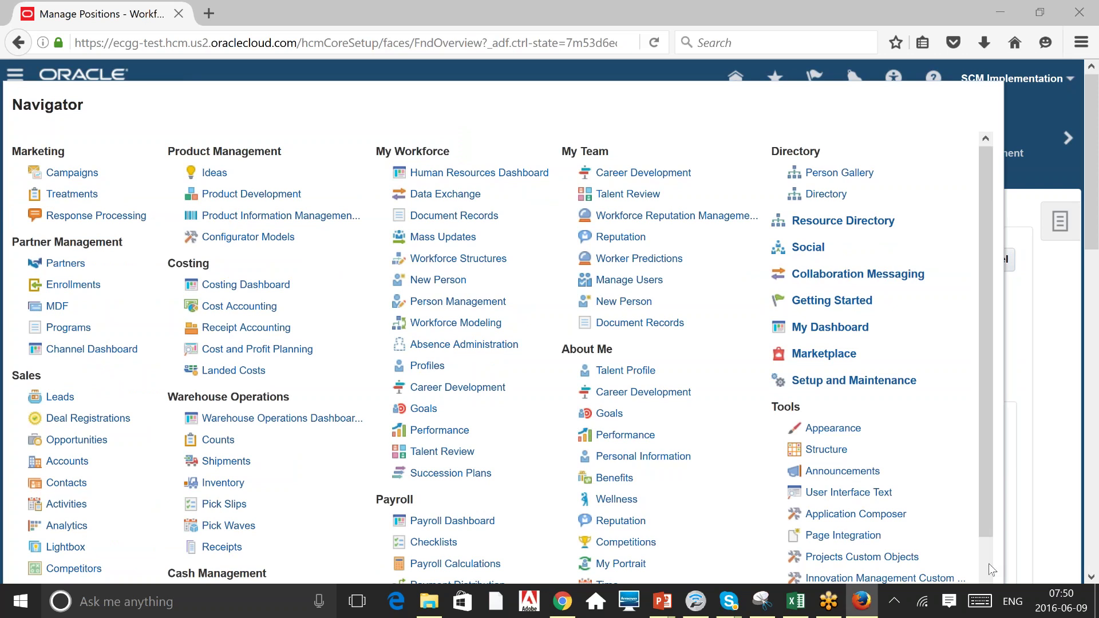
scroll(989, 570, "down", 3)
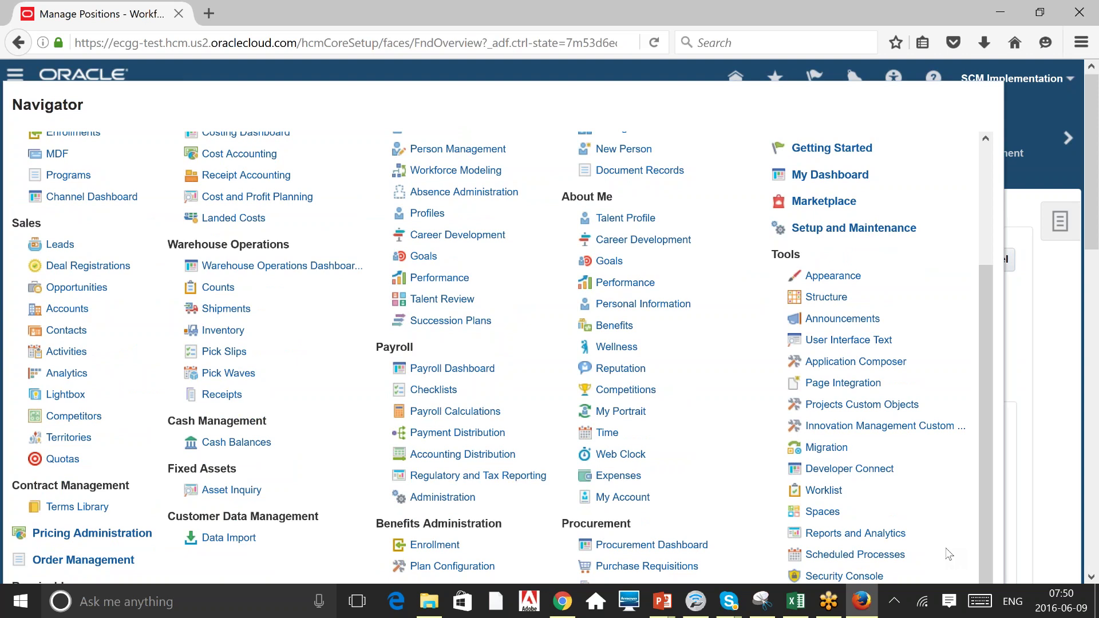
left_click(948, 553)
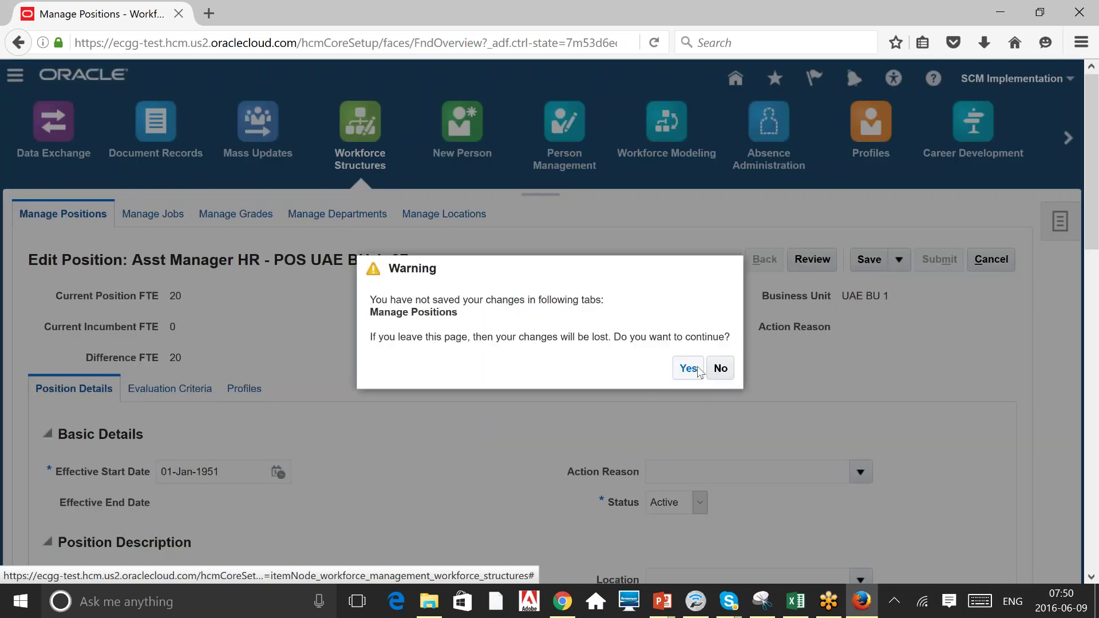
key("Return")
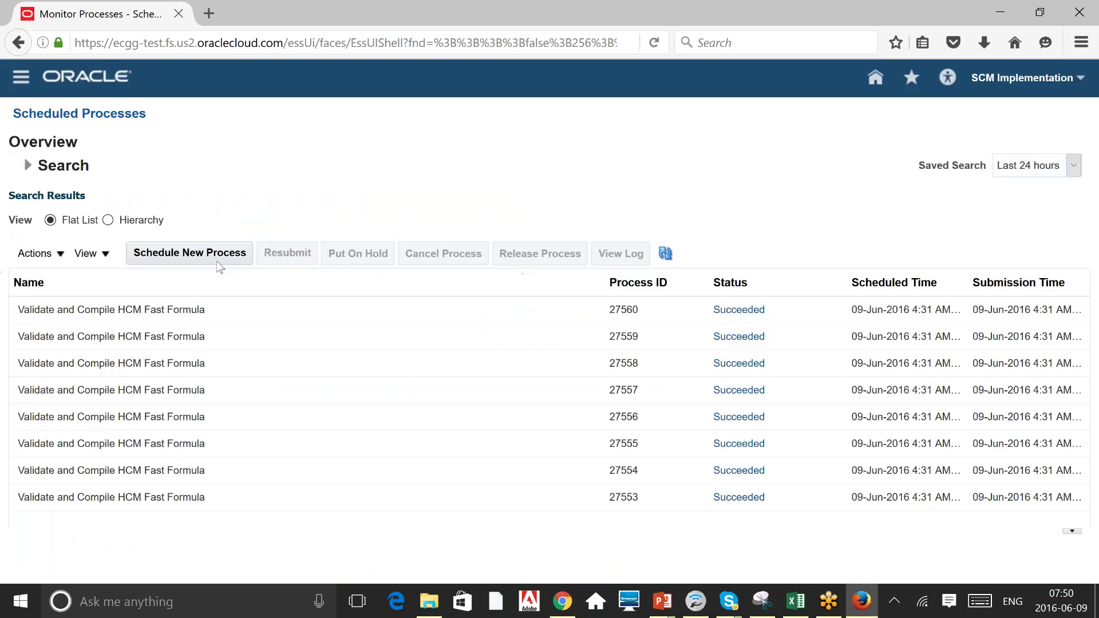
Start scheduling a new process and search for processes named 'Import'.
left_click(209, 259)
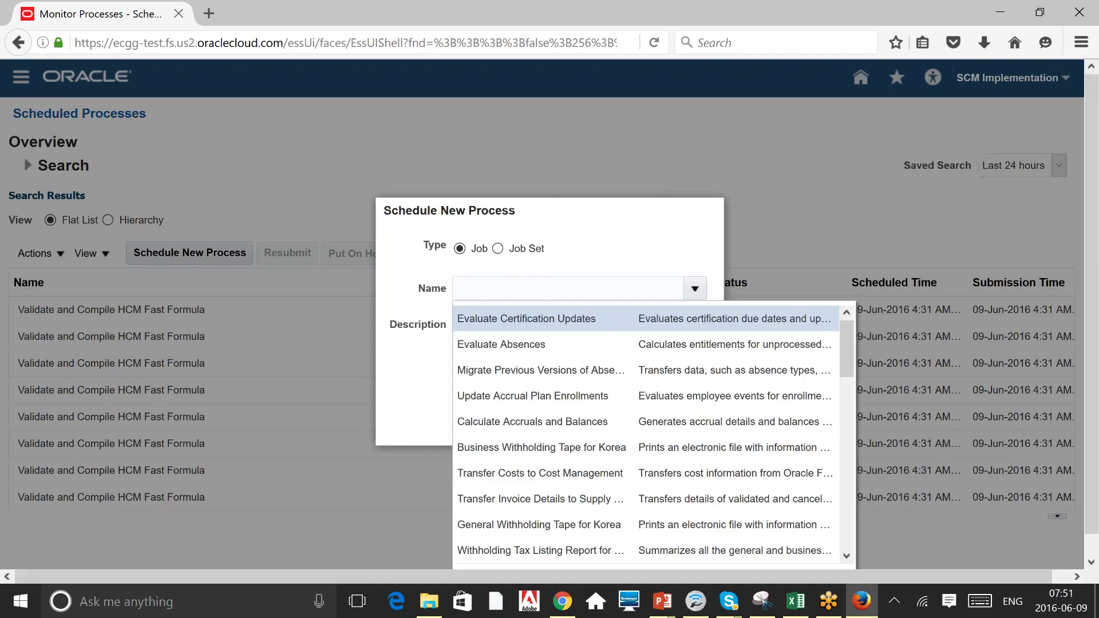
left_click(1092, 561)
left_click(478, 556)
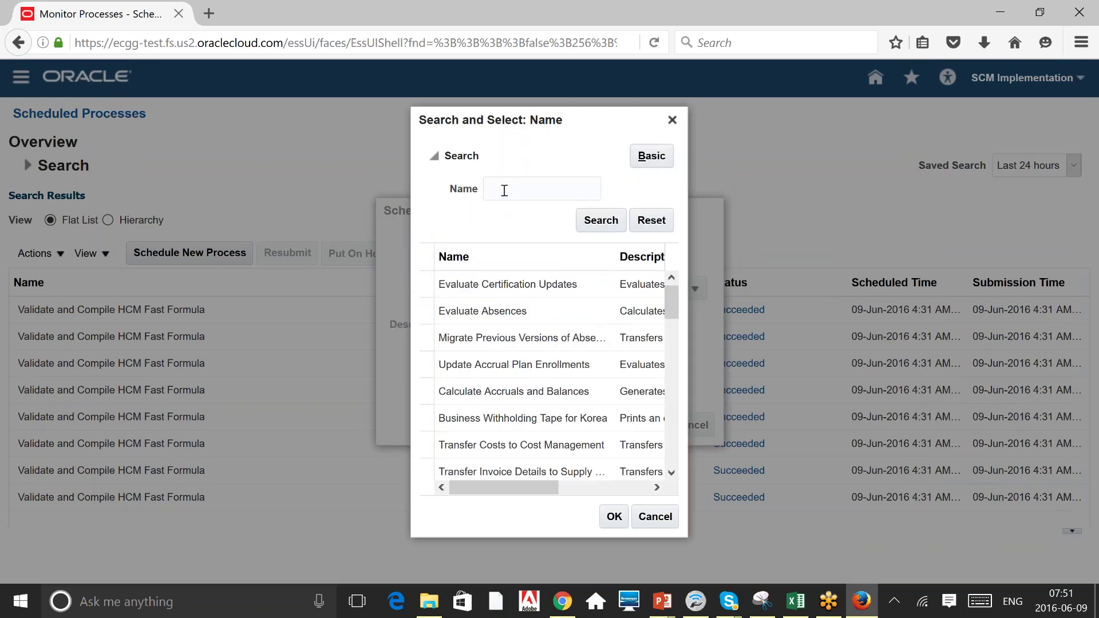
left_click(504, 191)
type("Import")
left_click(589, 226)
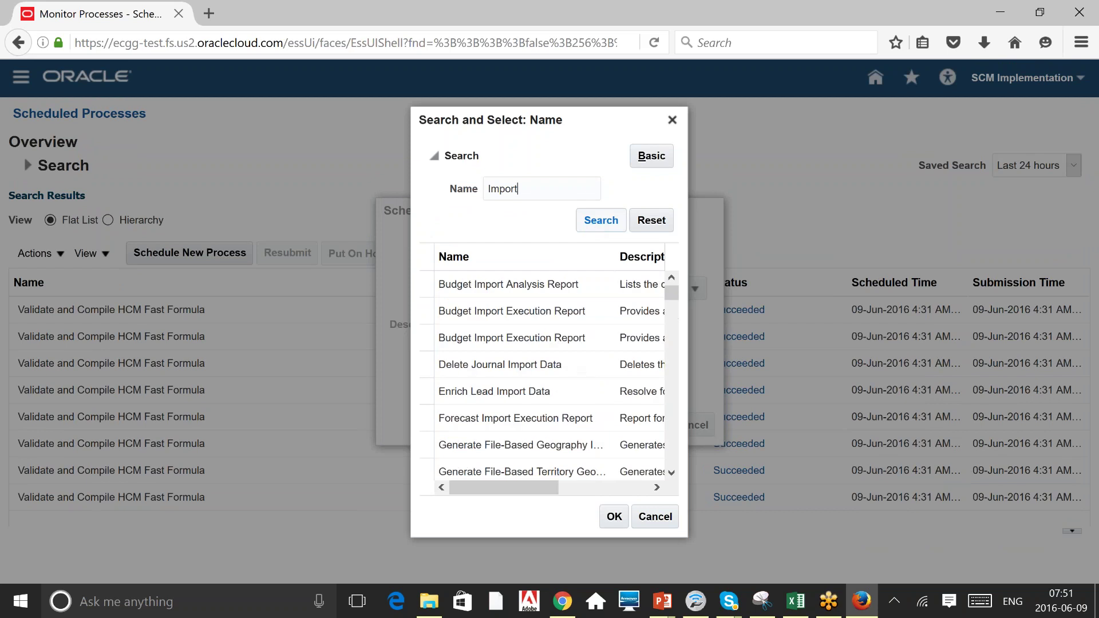
Browse the Import results, select the data extensions import process, then close without scheduling.
left_click(671, 473)
left_click(672, 473)
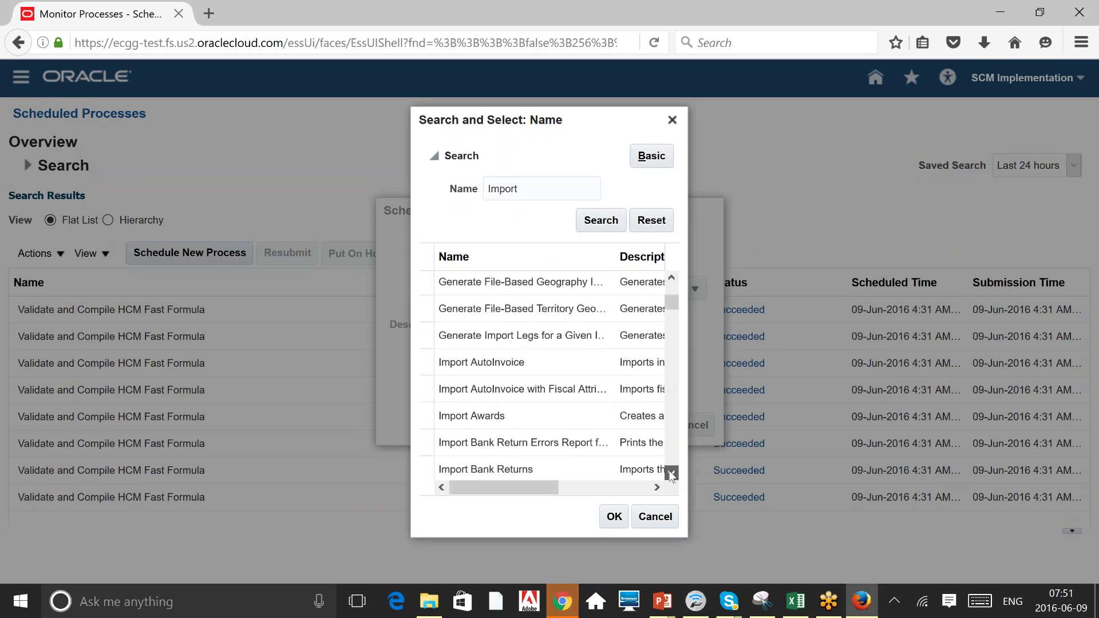
left_click(671, 473)
left_click(671, 473)
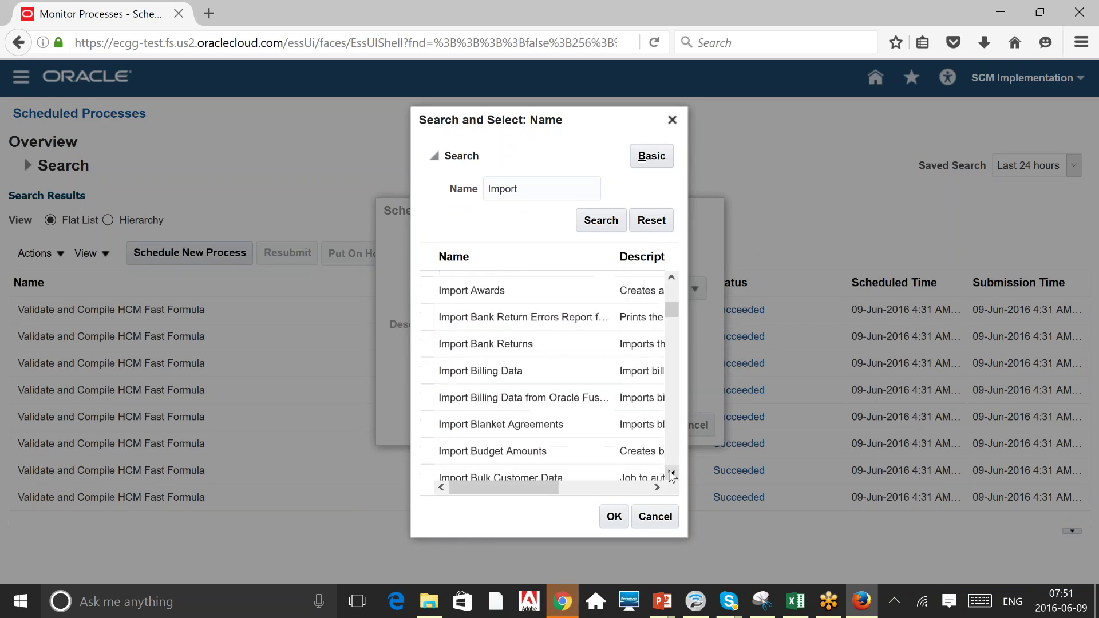
left_click(671, 472)
left_click(671, 473)
left_click(671, 473)
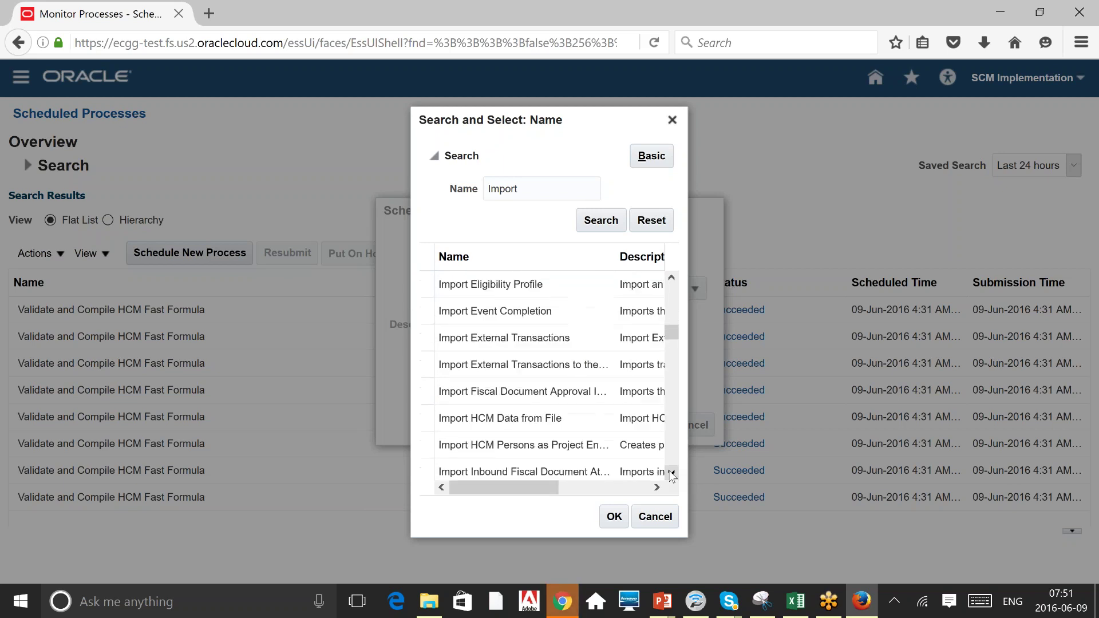
left_click(671, 473)
left_click(672, 472)
left_click(671, 472)
left_click(671, 473)
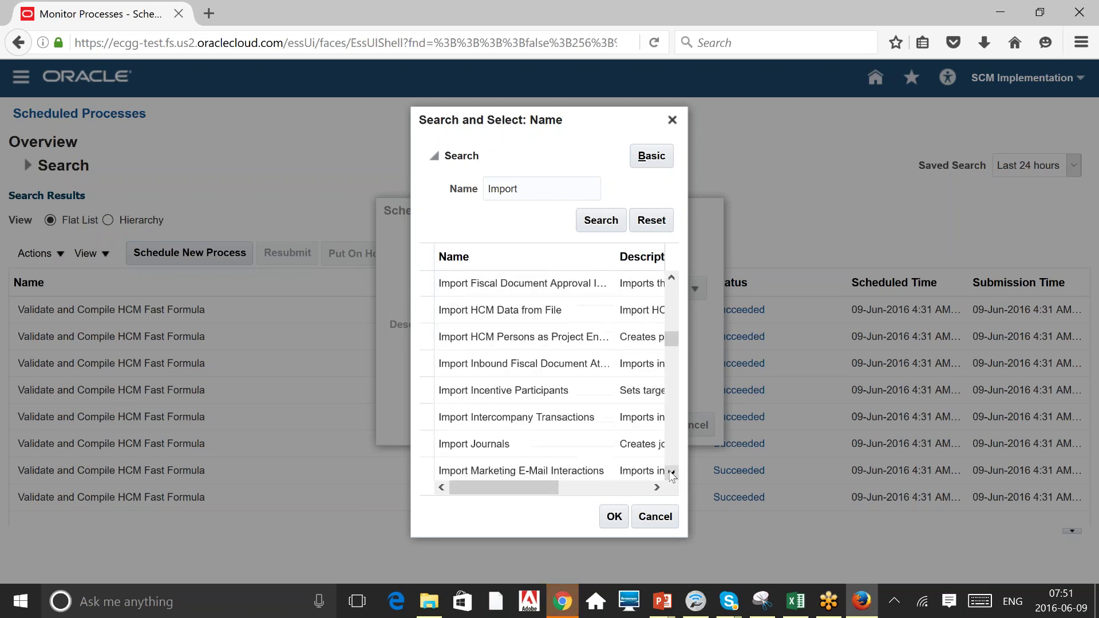
left_click(672, 473)
left_click(671, 473)
left_click(672, 472)
left_click(671, 473)
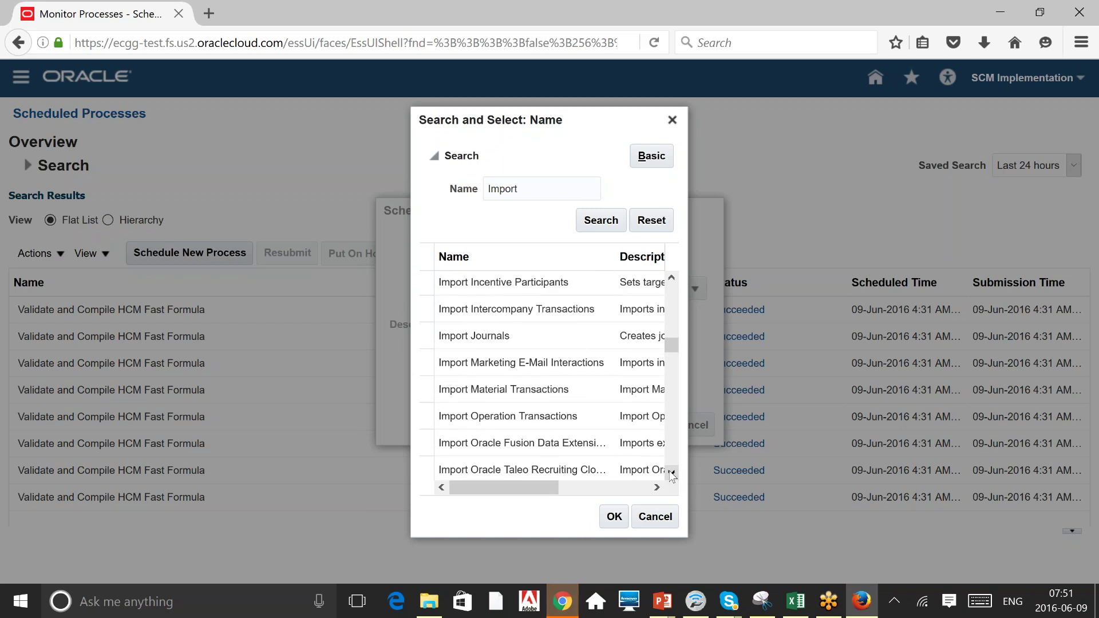
left_click(482, 451)
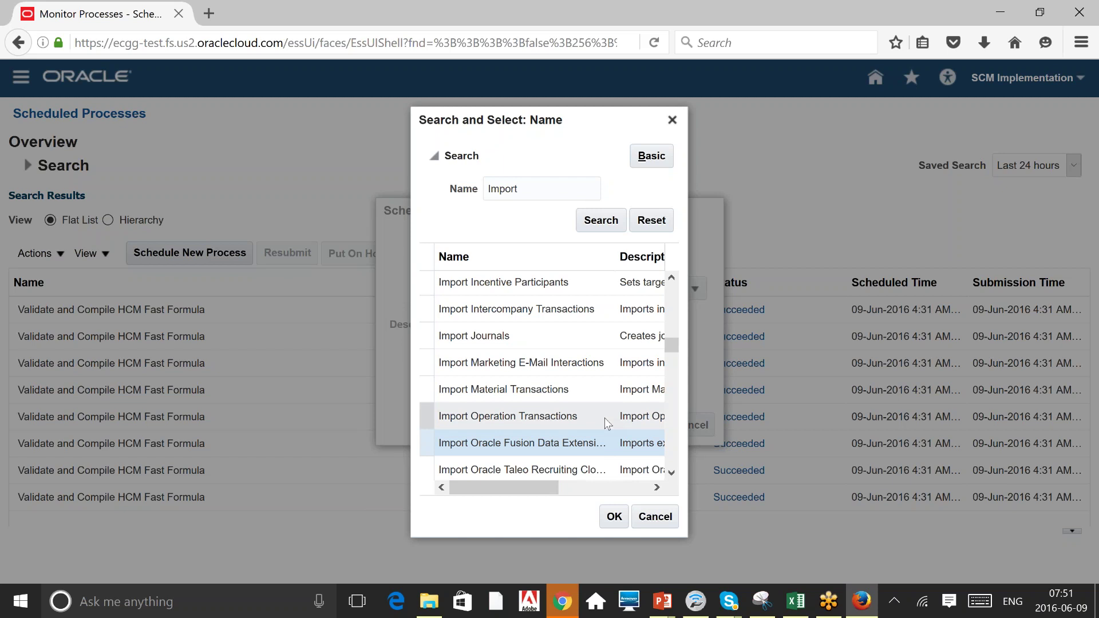
left_click(673, 121)
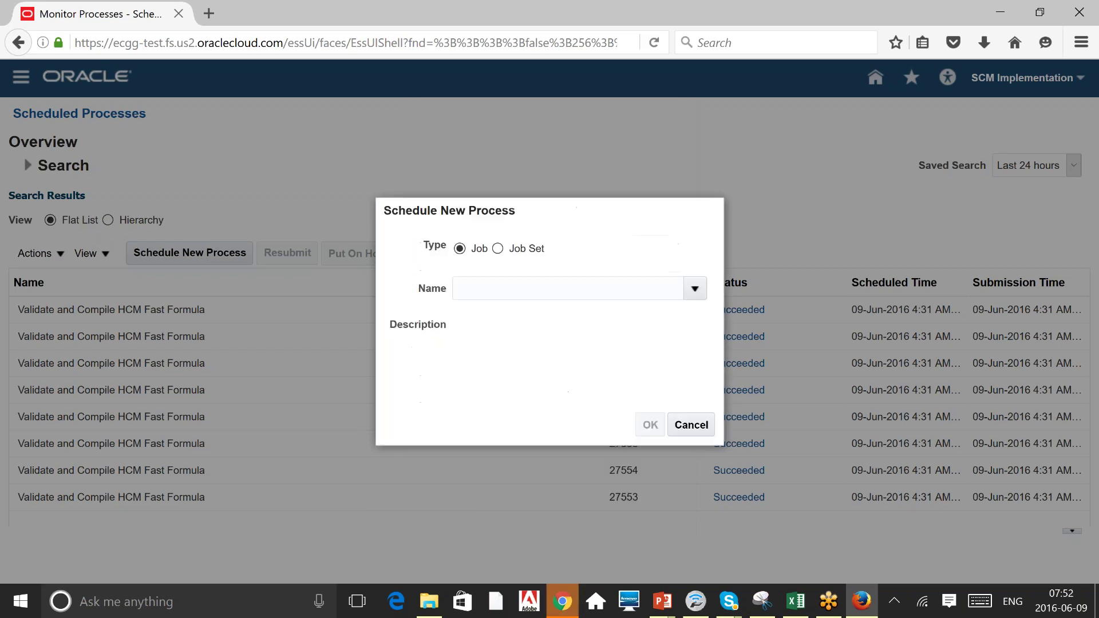
left_click(691, 425)
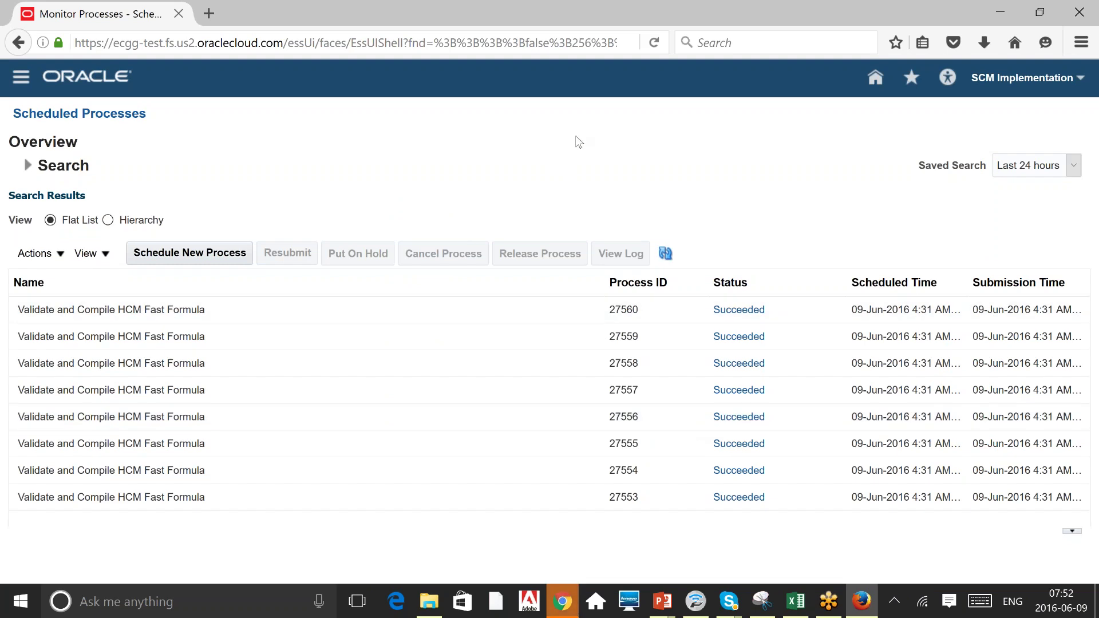
Dismiss the server error on Chrome's Manage Positions page, then return to the Scheduled Processes window.
left_click(563, 606)
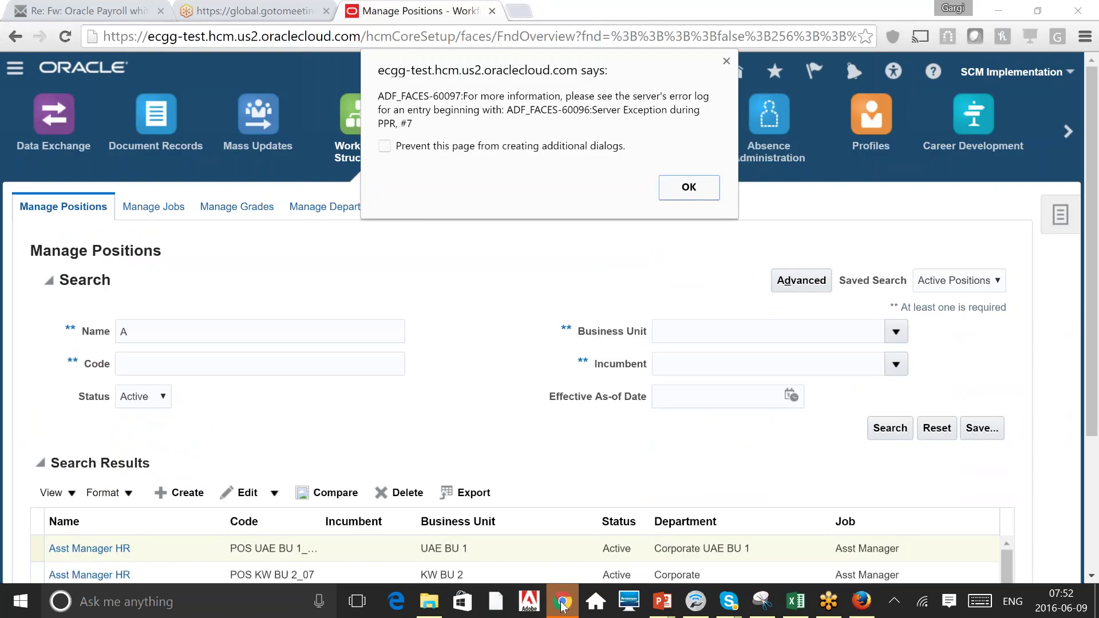
left_click(690, 187)
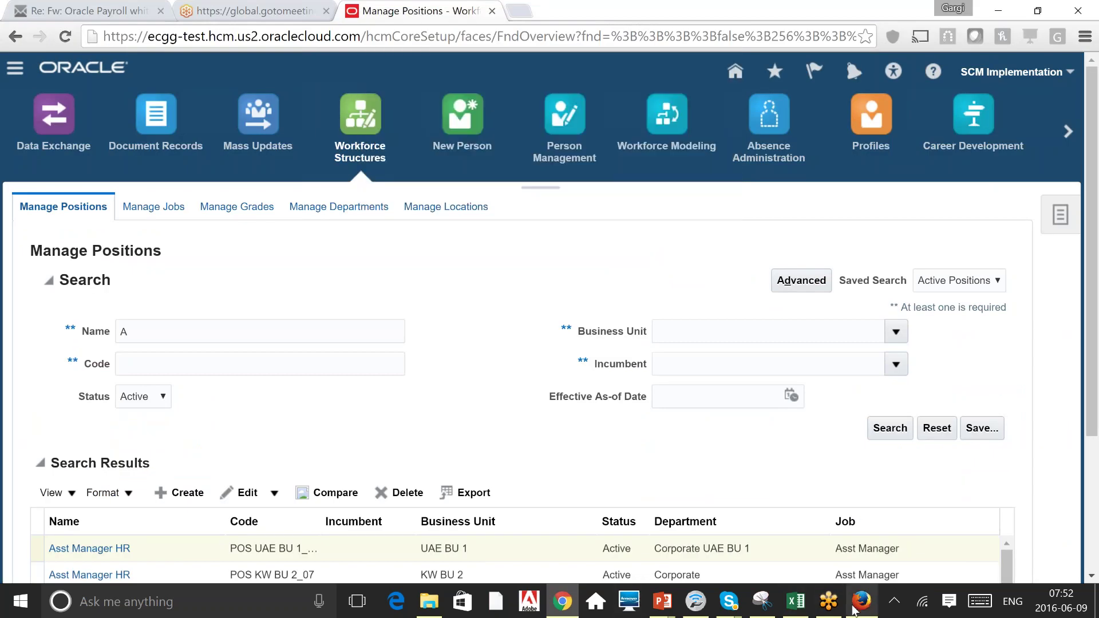
left_click(862, 601)
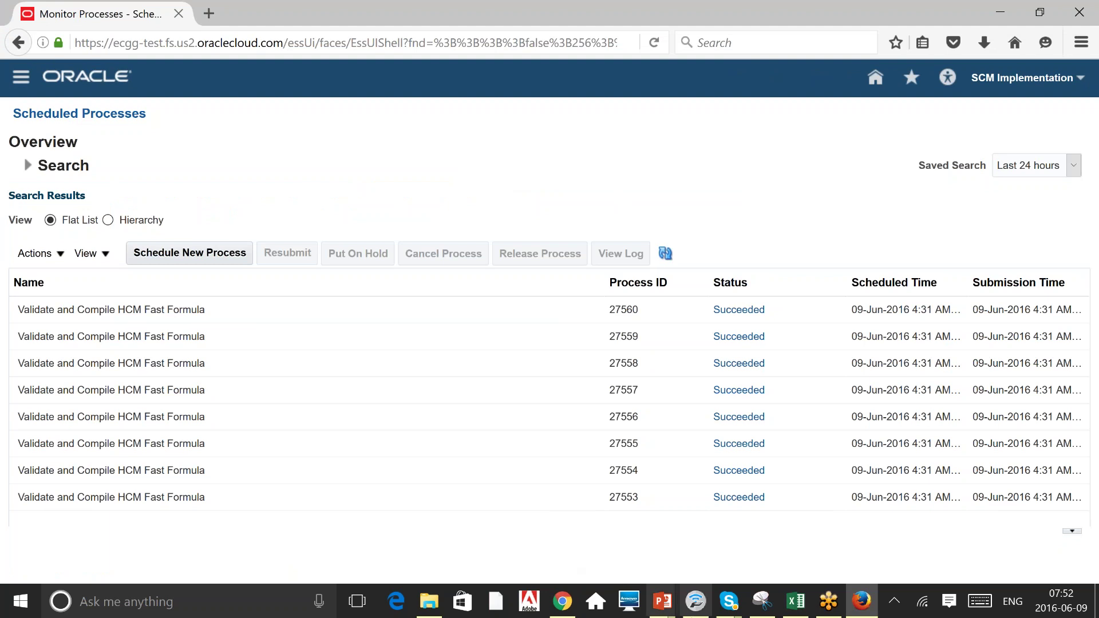
Review the Training Agenda's Core HR topics in Excel past Define Grades, then go back to Chrome.
left_click(808, 608)
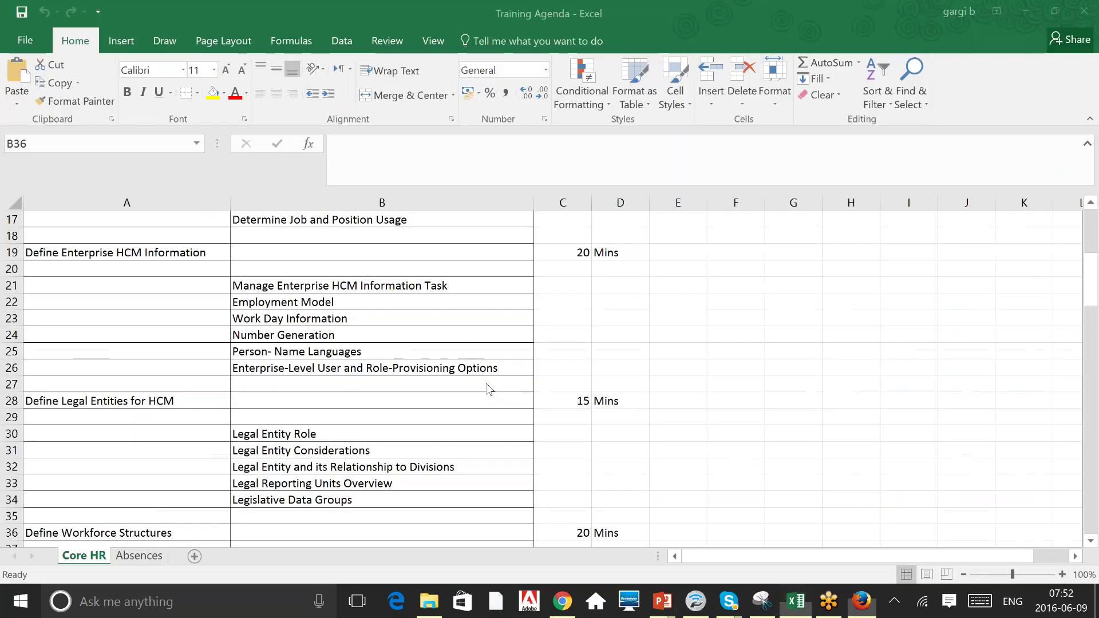
key("Up")
key("Up")
key("Up")
key("Up")
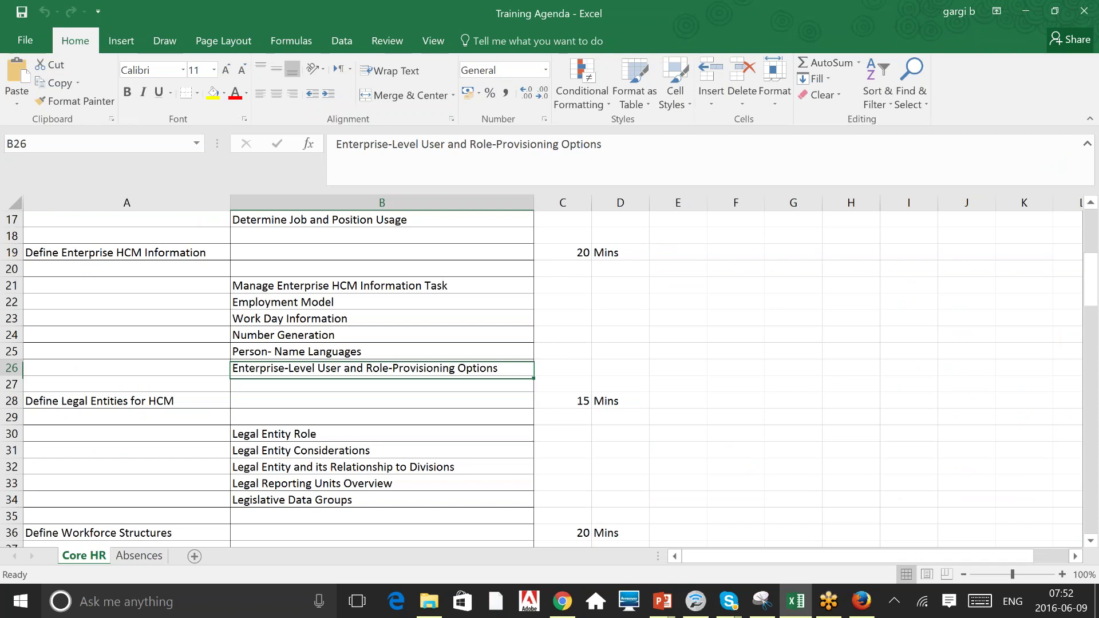
key("Up")
key("Up")
key("Up")
key("Up")
key("Up")
key("Up")
key("Up")
key("Up")
key("Up")
key("Up")
key("Up")
key("Up")
key("Up")
key("Up")
key("Up")
key("Up")
key("Up")
key("Up")
key("Up")
key("Up")
key("Down")
key("Down")
key("Down")
key("Down")
key("Down")
key("Down")
key("Down")
key("Down")
key("Down")
key("Down")
key("Down")
key("Down")
key("Down")
key("Down")
key("Down")
key("Down")
key("Down")
key("Down")
key("Down")
key("Down")
key("Down")
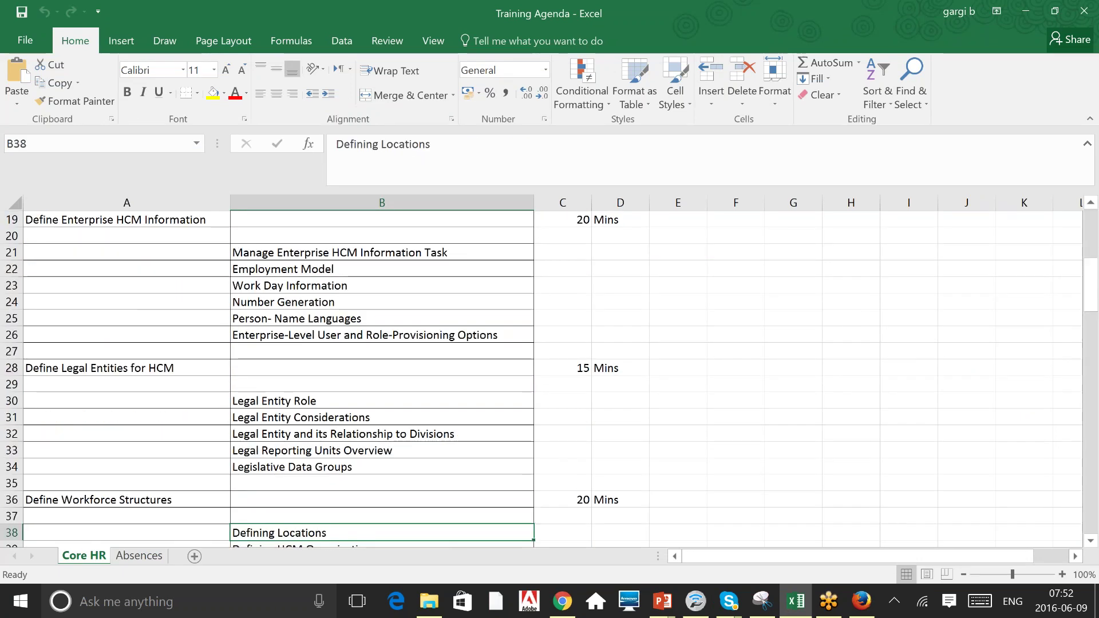
key("Down")
key("Down")
key("Down")
key("Down")
key("Down")
key("Down")
key("Down")
key("Down")
key("Down")
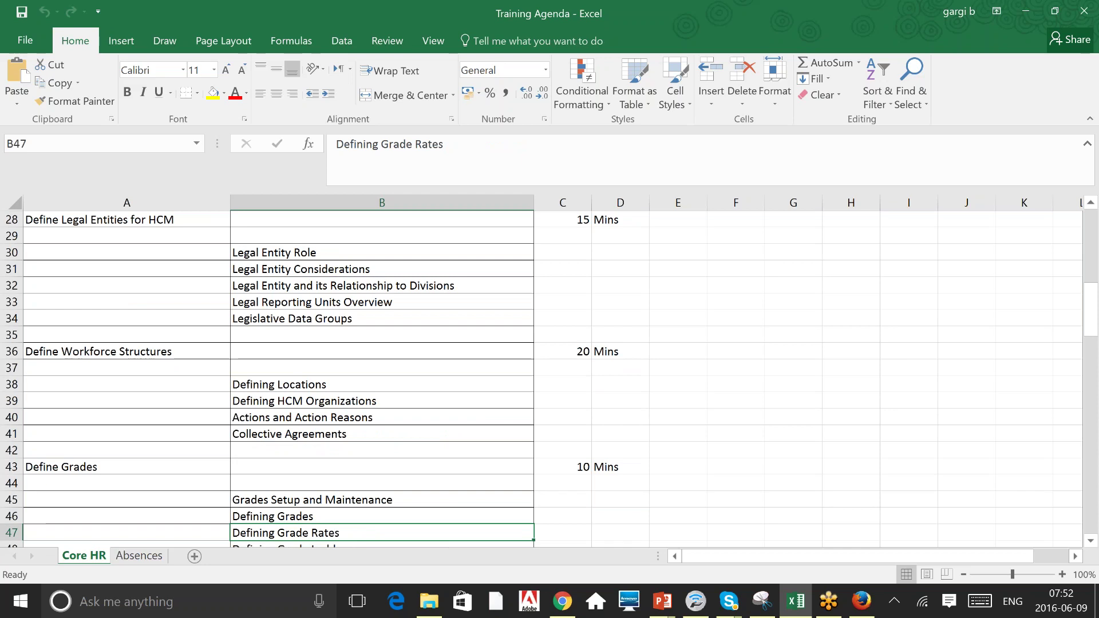
key("Down")
key("Down")
key("Down")
key("Down")
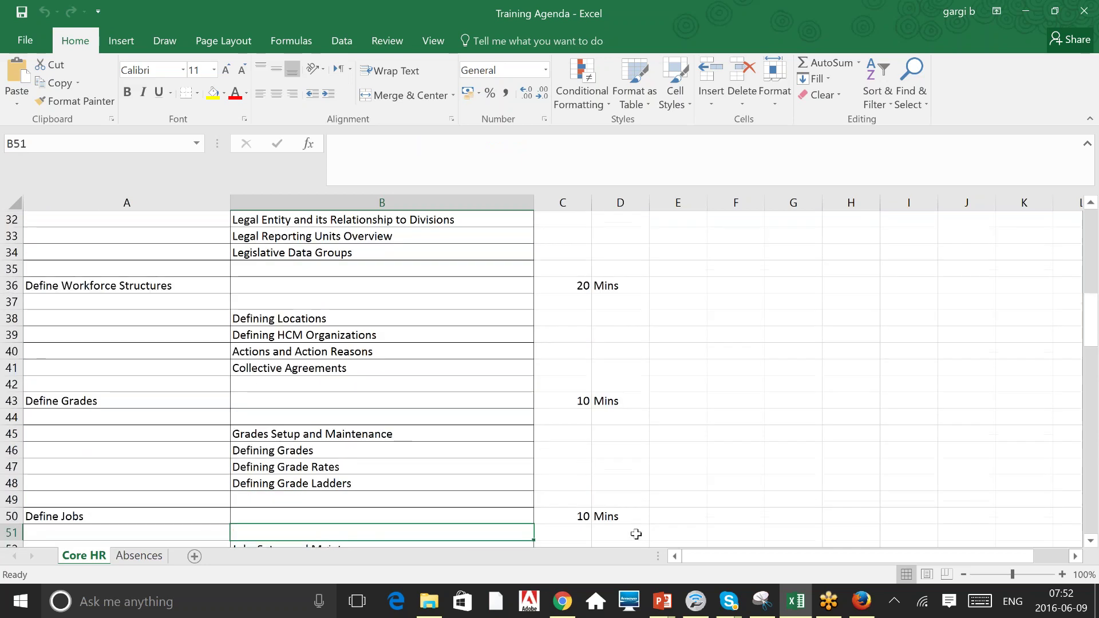
mouse_move(562, 611)
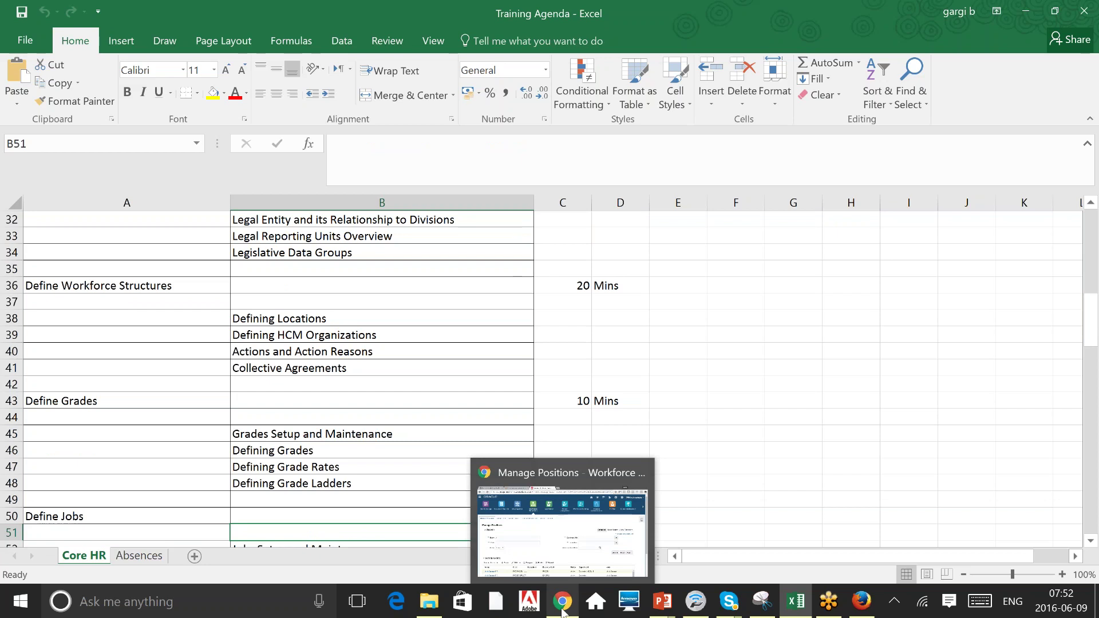
left_click(579, 523)
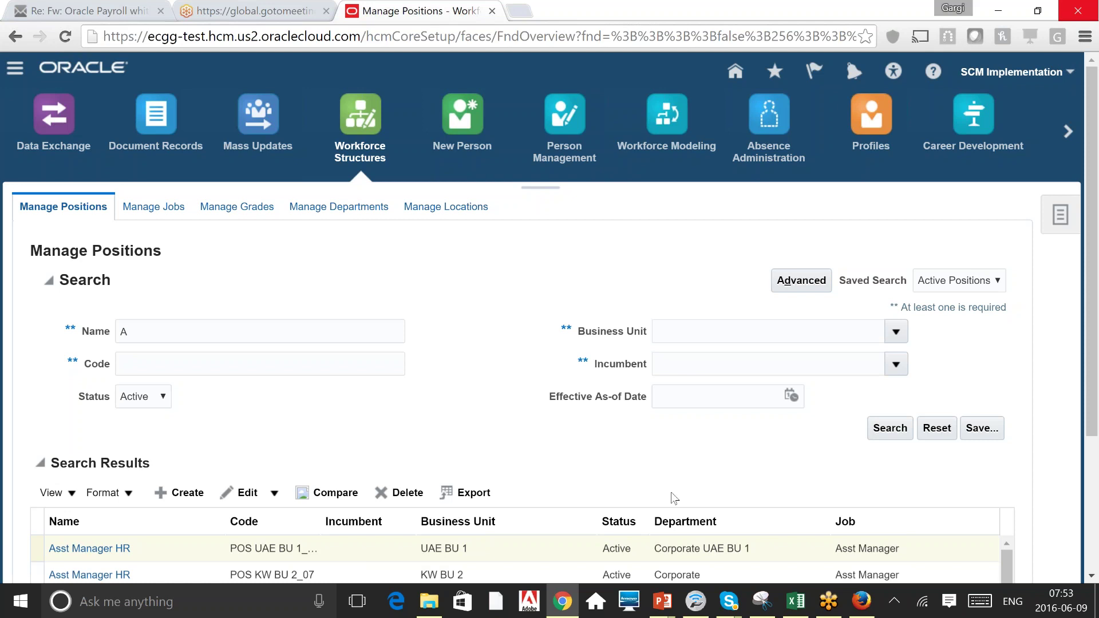
Go to Setup and Maintenance in Firefox and bring the Workforce Deployment offering into view.
key("alt+Tab")
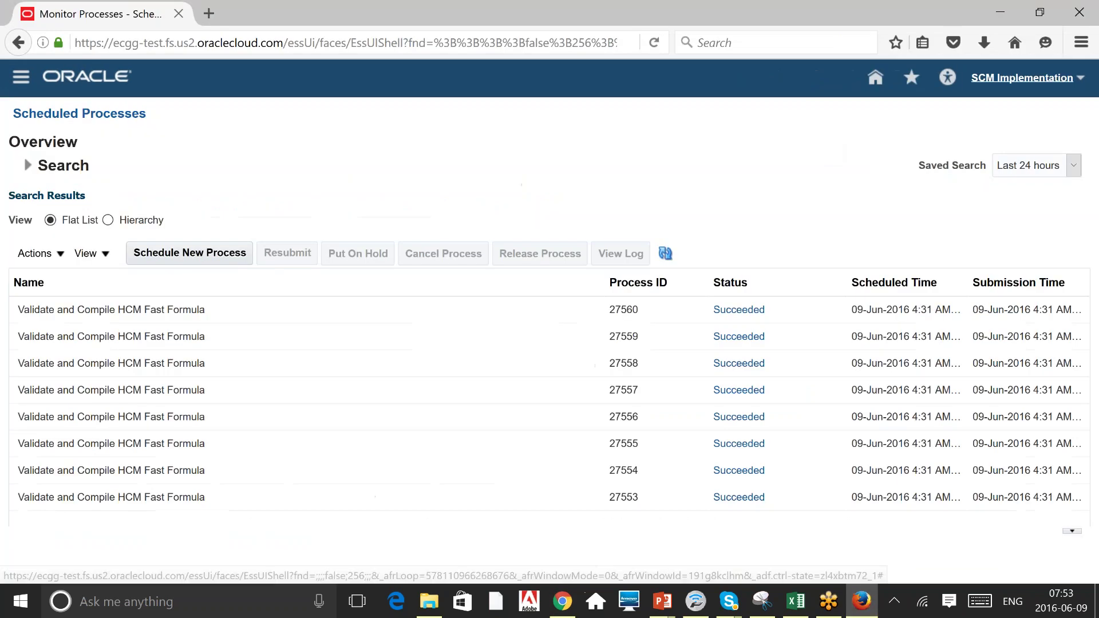
left_click(1022, 77)
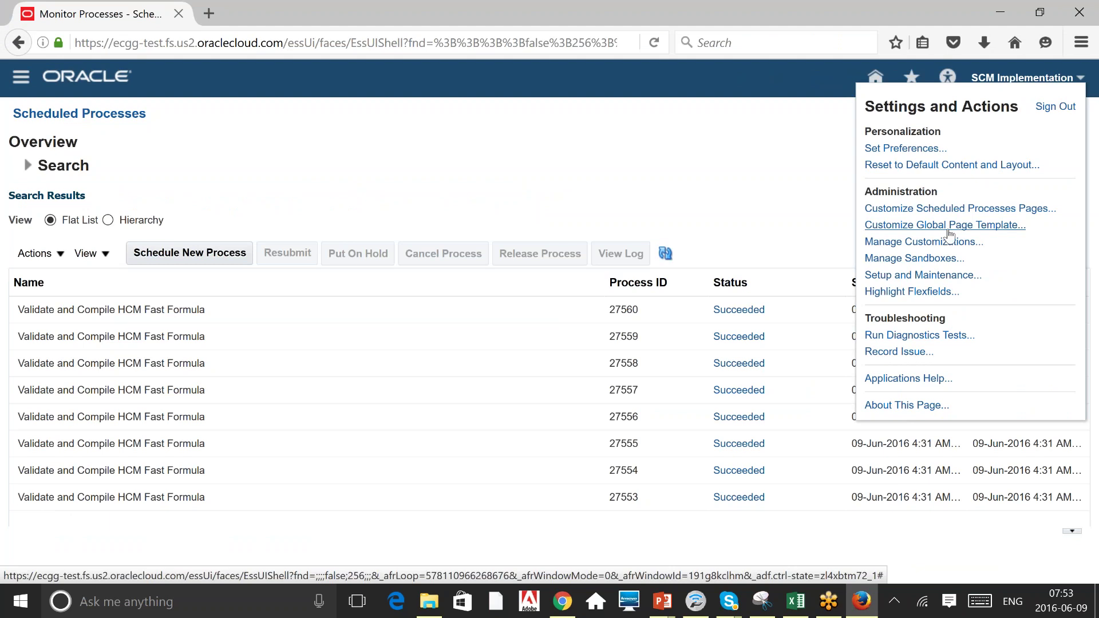
left_click(941, 277)
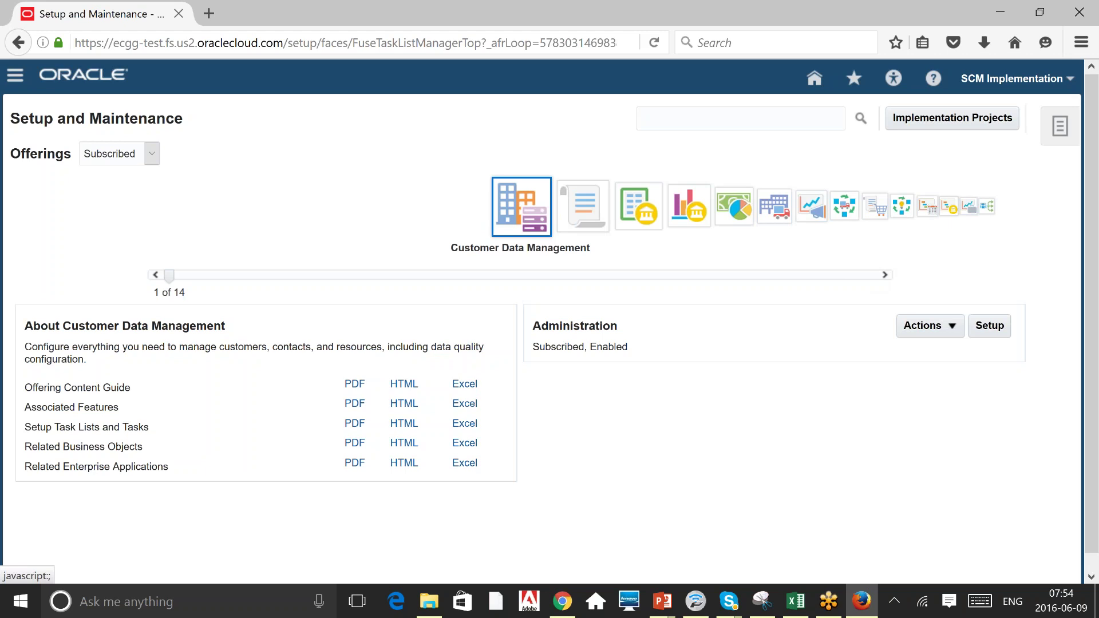
left_click(885, 275)
left_click(774, 206)
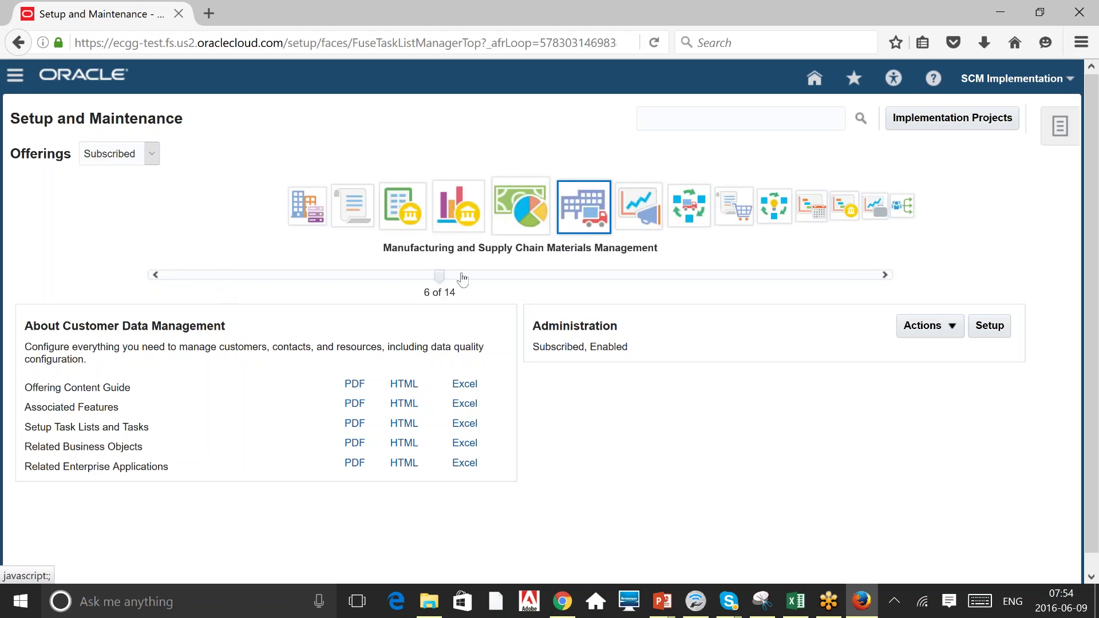
left_click(440, 277)
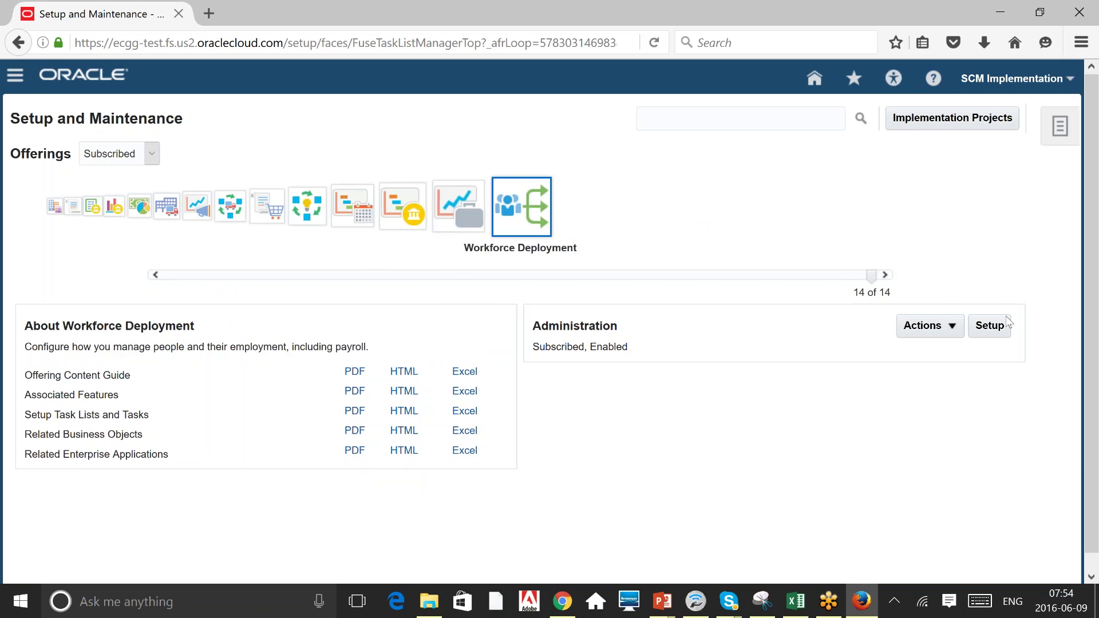
Open the Manage Actions task under Workforce Structures, with Show set to All Tasks.
left_click(989, 325)
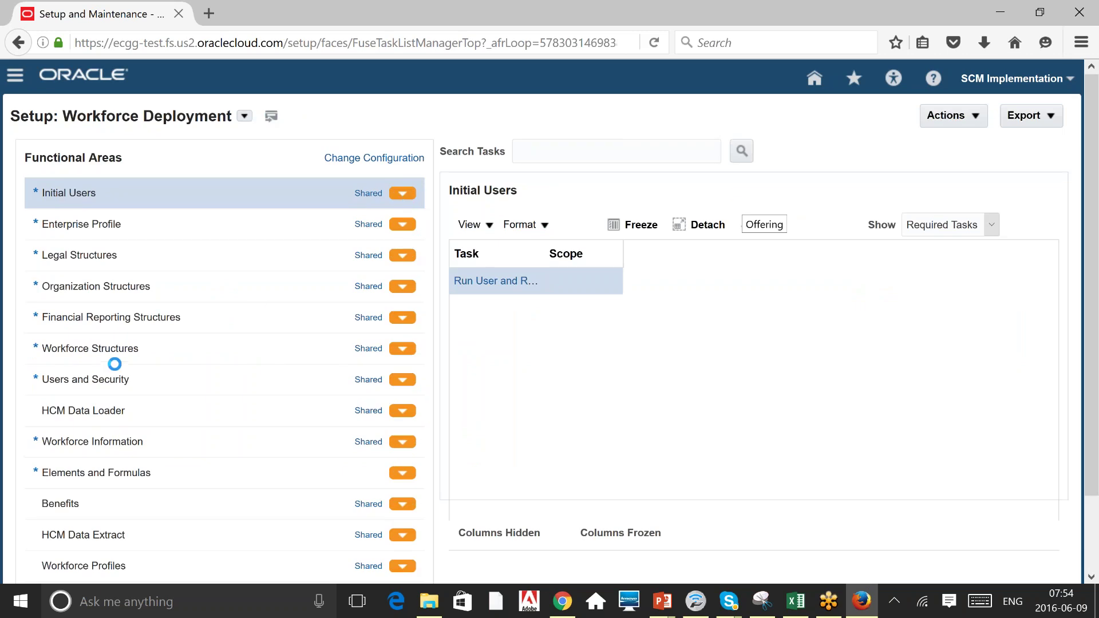
left_click(115, 352)
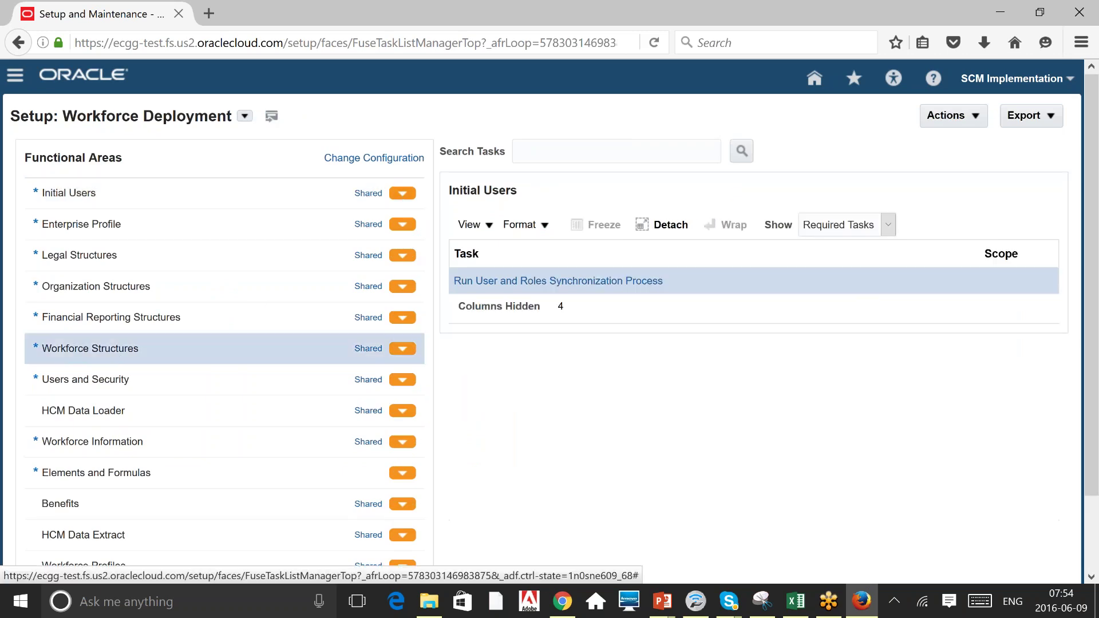
left_click(857, 228)
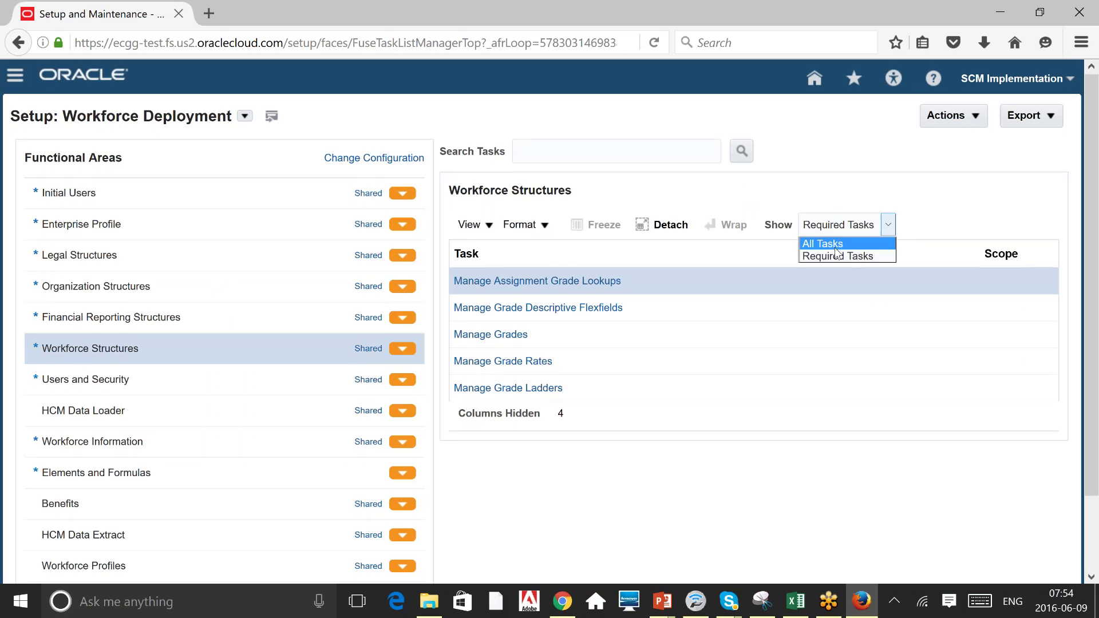
left_click(834, 247)
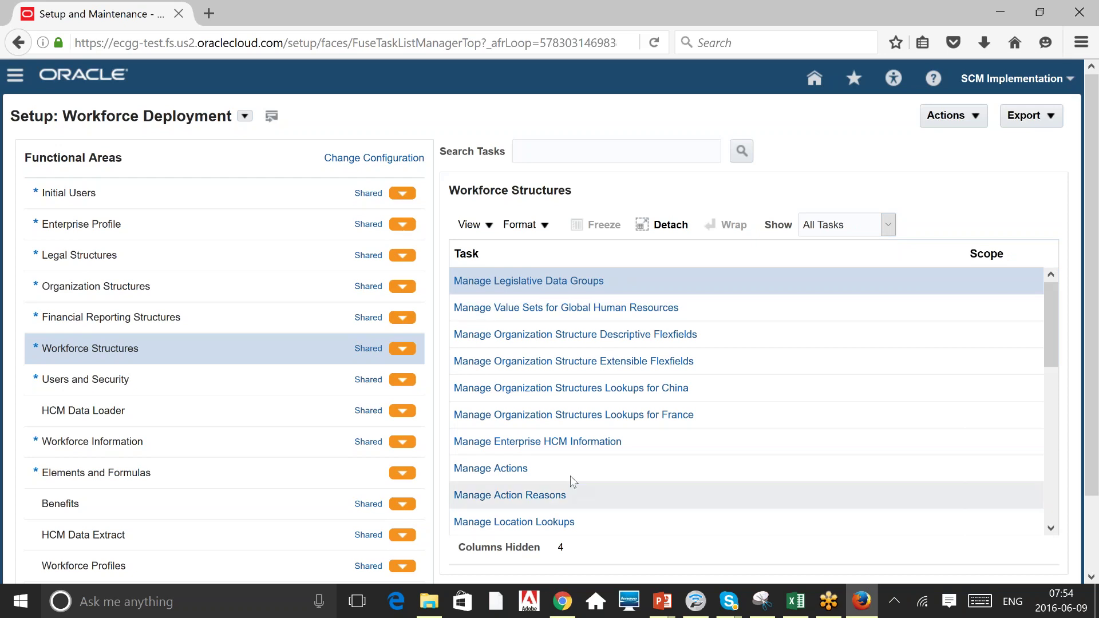
left_click(603, 467)
left_click(603, 490)
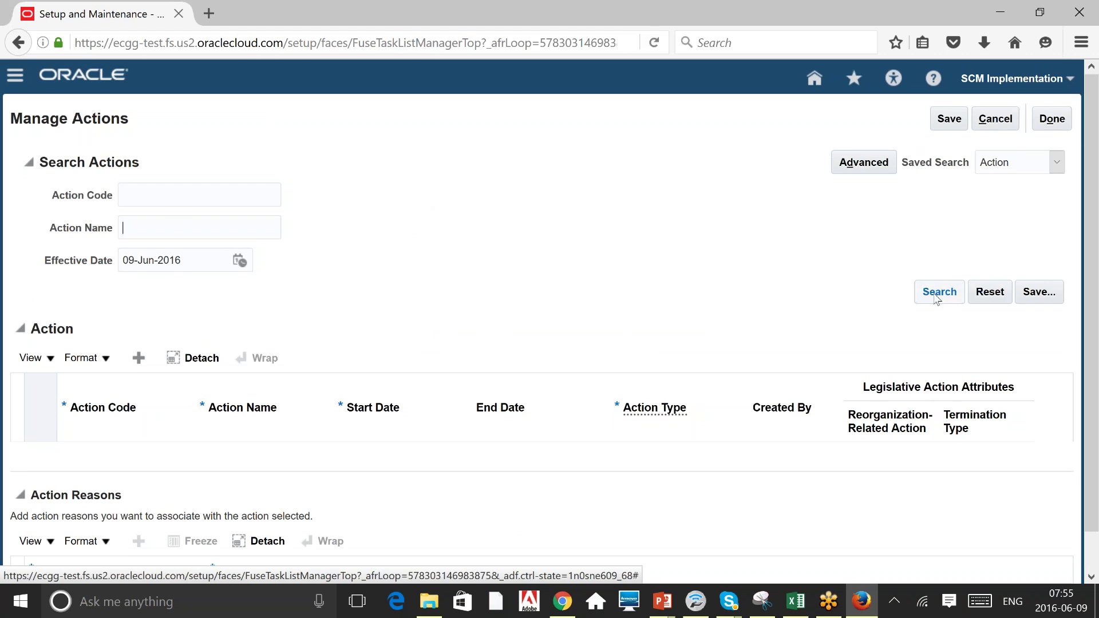
Search Manage Actions for action names matching 'Pos' and scroll the results.
left_click(257, 228)
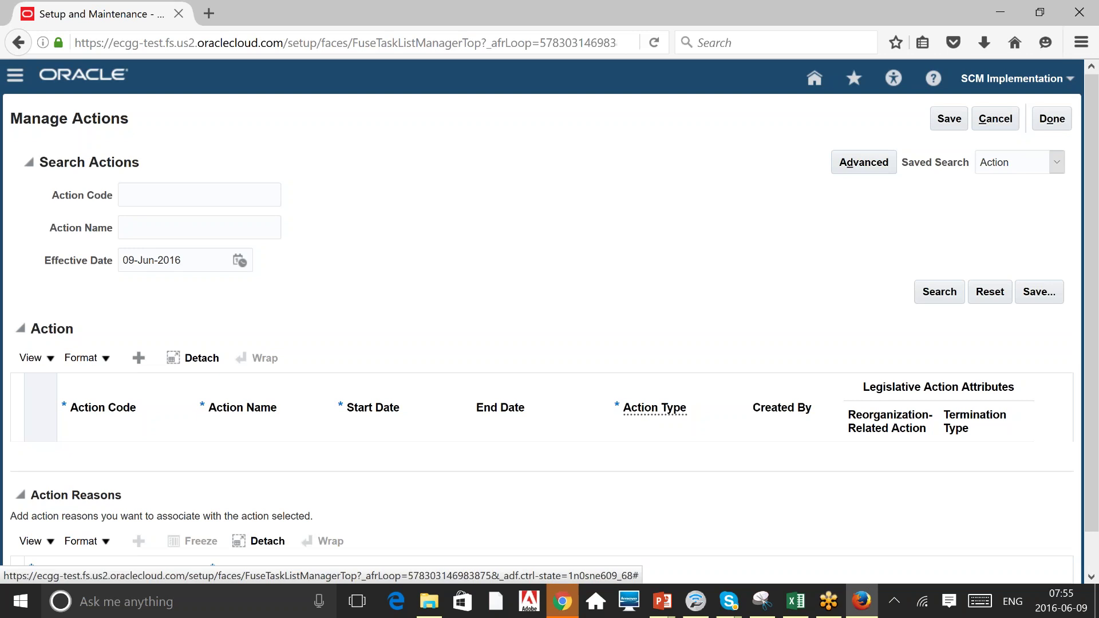
type("Pos")
key("Return")
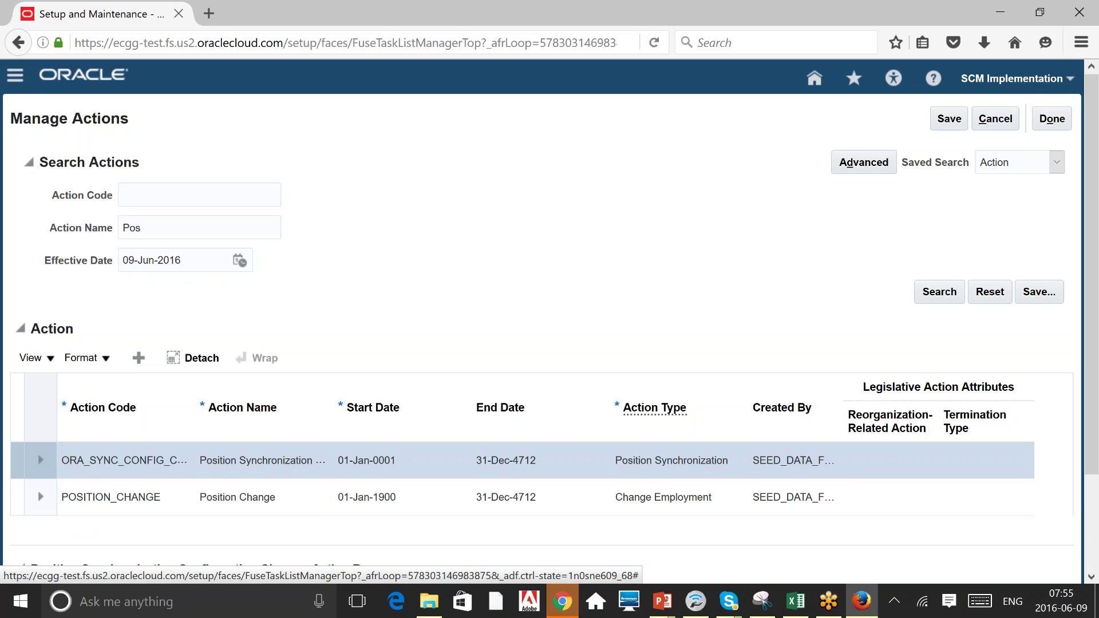
left_click_drag(1091, 242, 1090, 337)
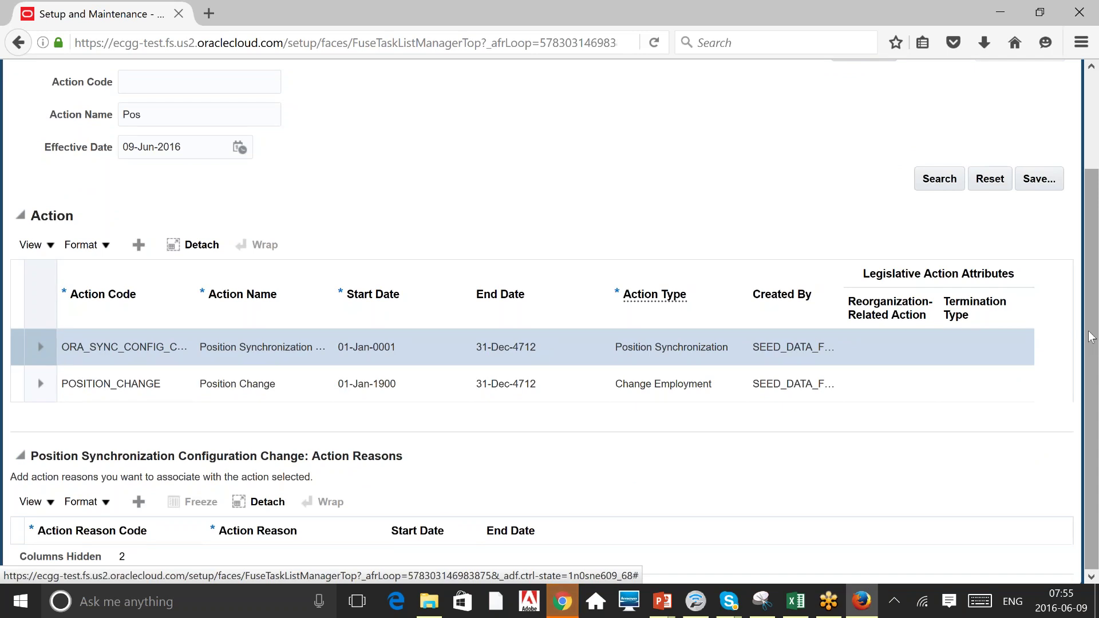
Clear the old search term and search for actions named 'Loc'.
double_click(174, 121)
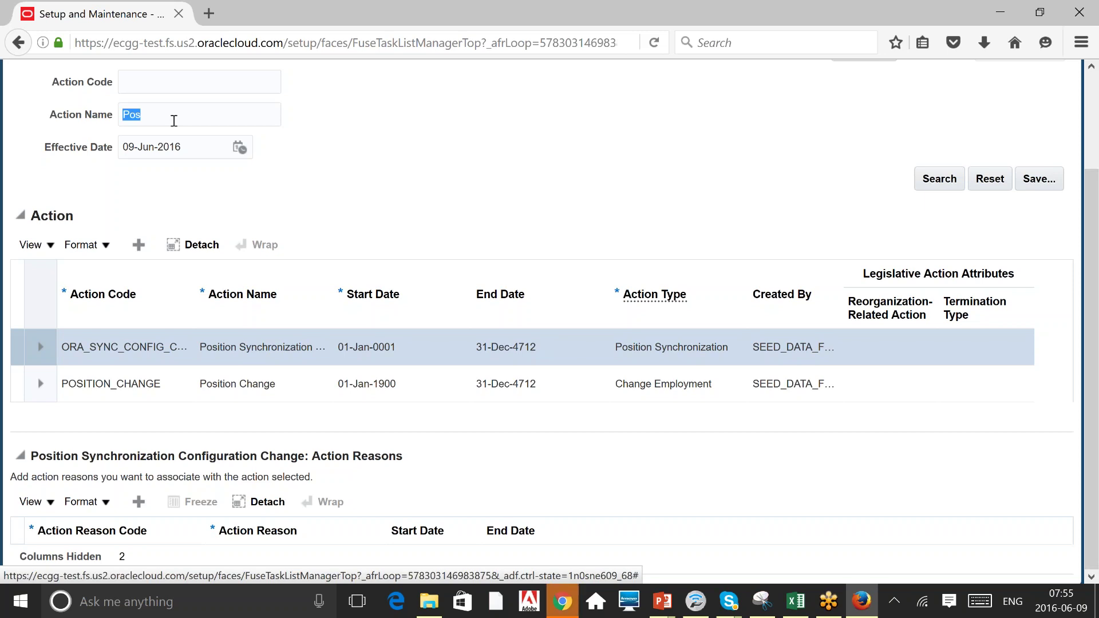
key("BackSpace")
scroll(617, 142, "up", 2)
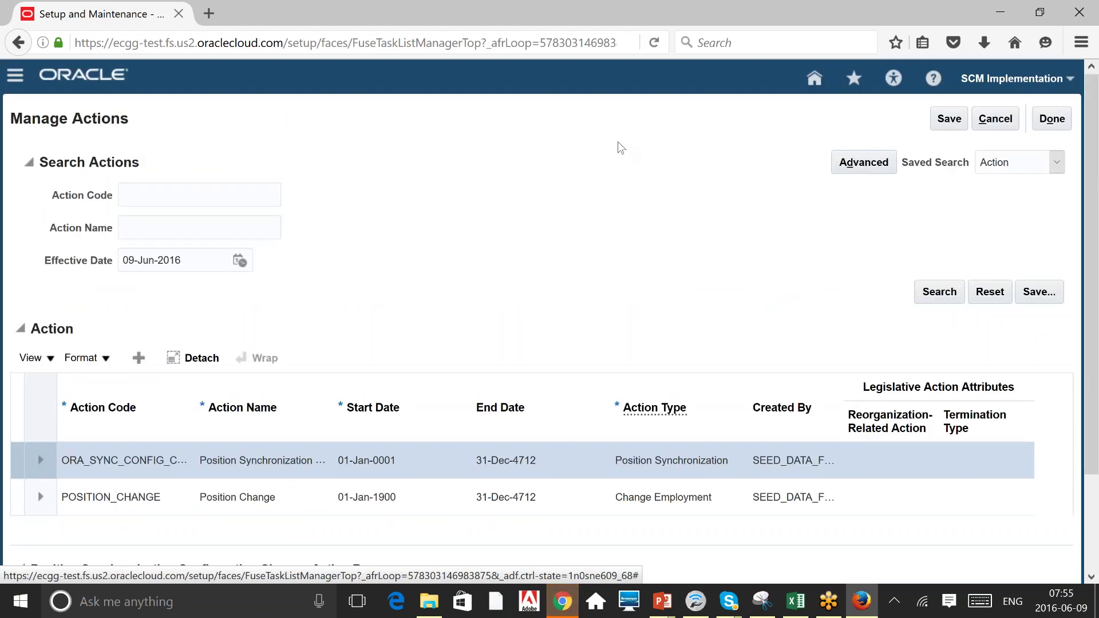
scroll(617, 142, "down", 2)
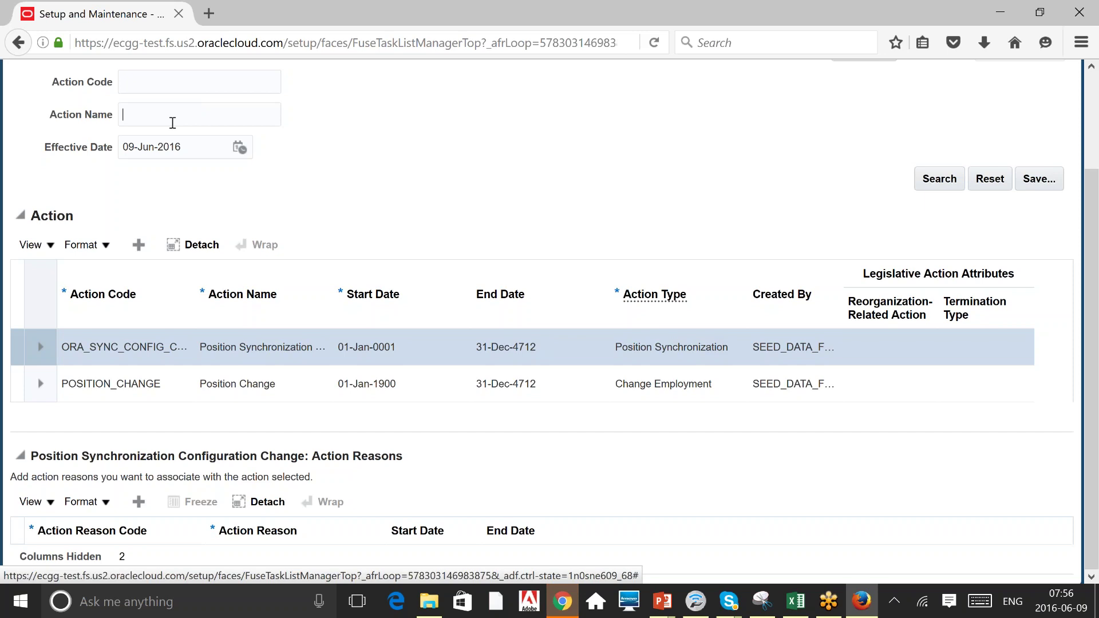
type("Loc")
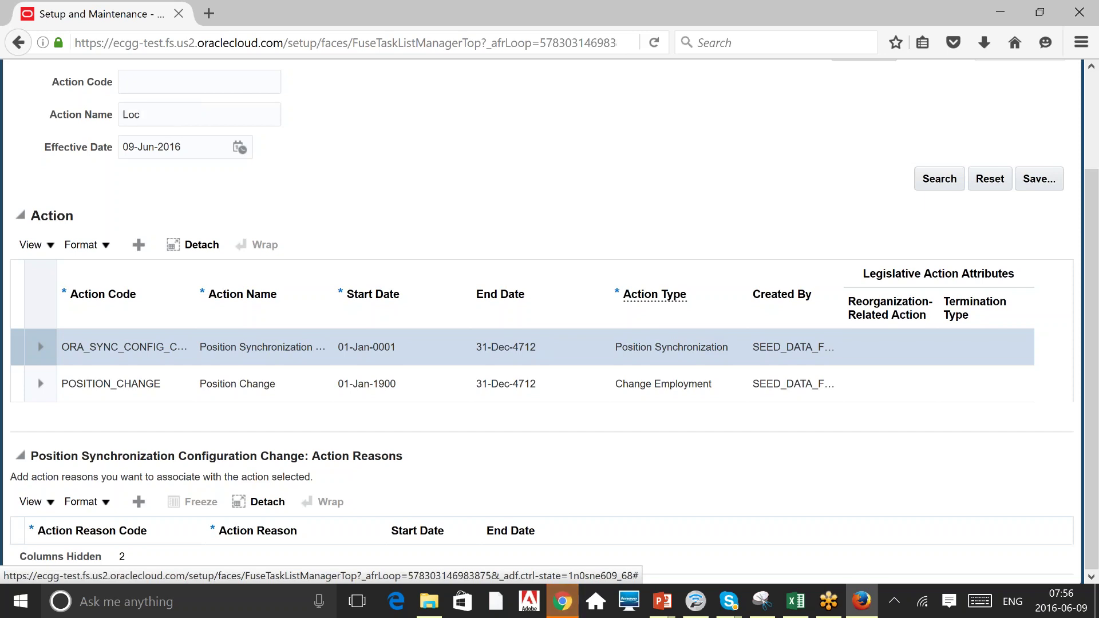
key("Return")
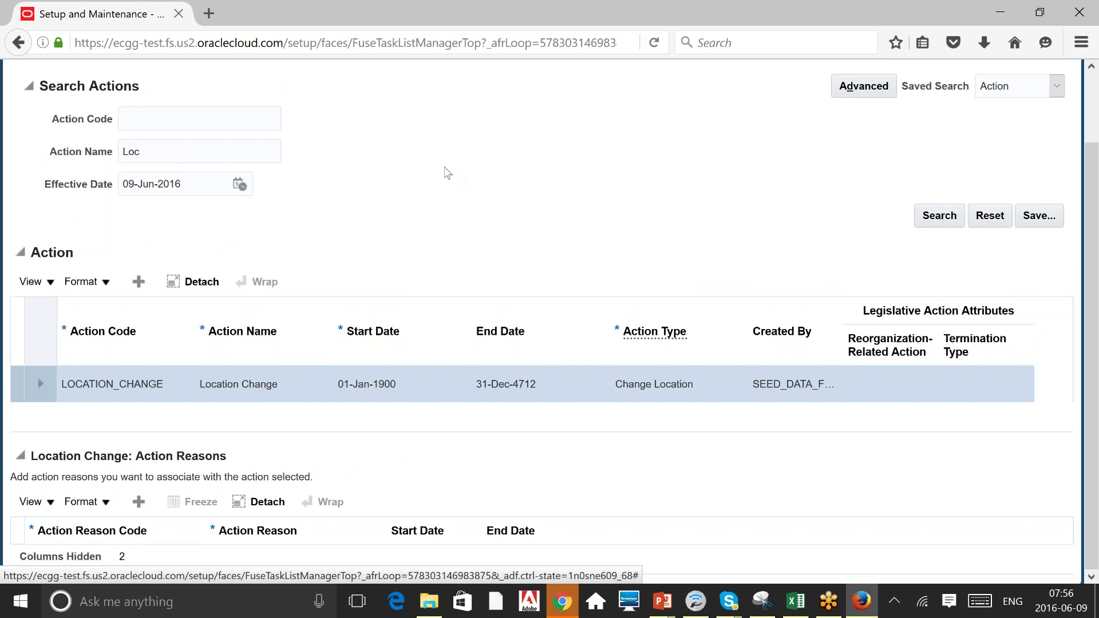
Replace the search term with 'Create' and run the search.
double_click(131, 151)
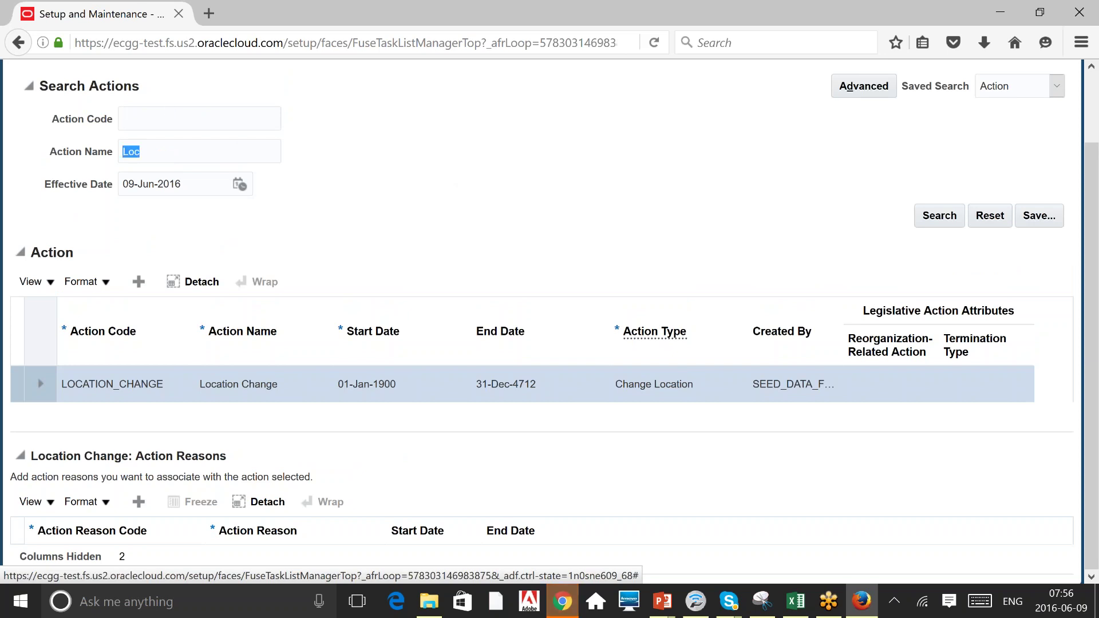
type("Create")
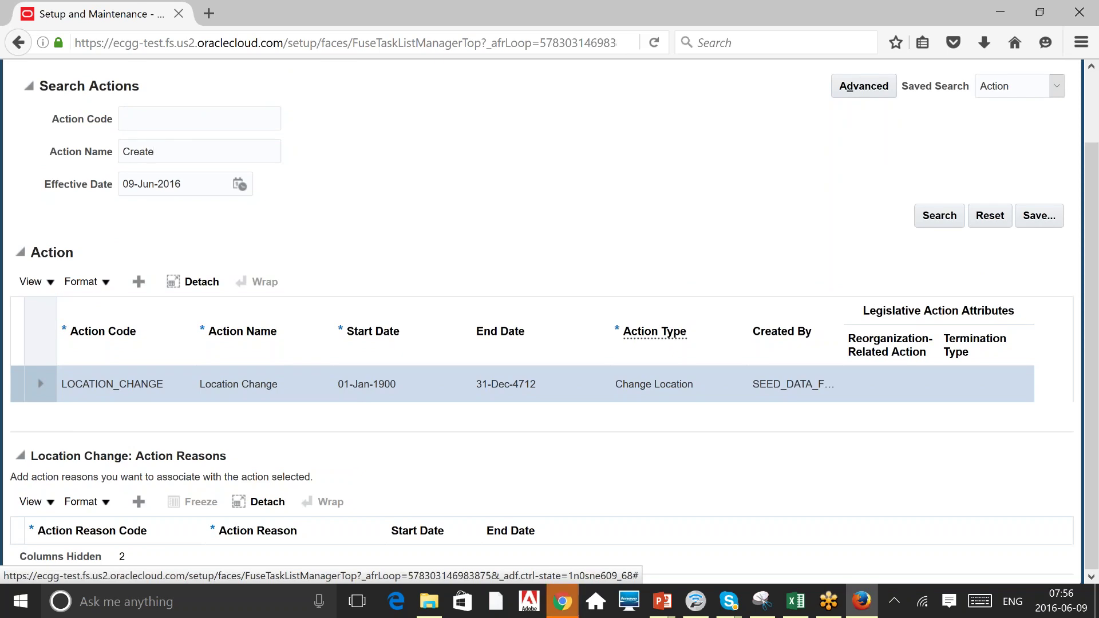
key("Return")
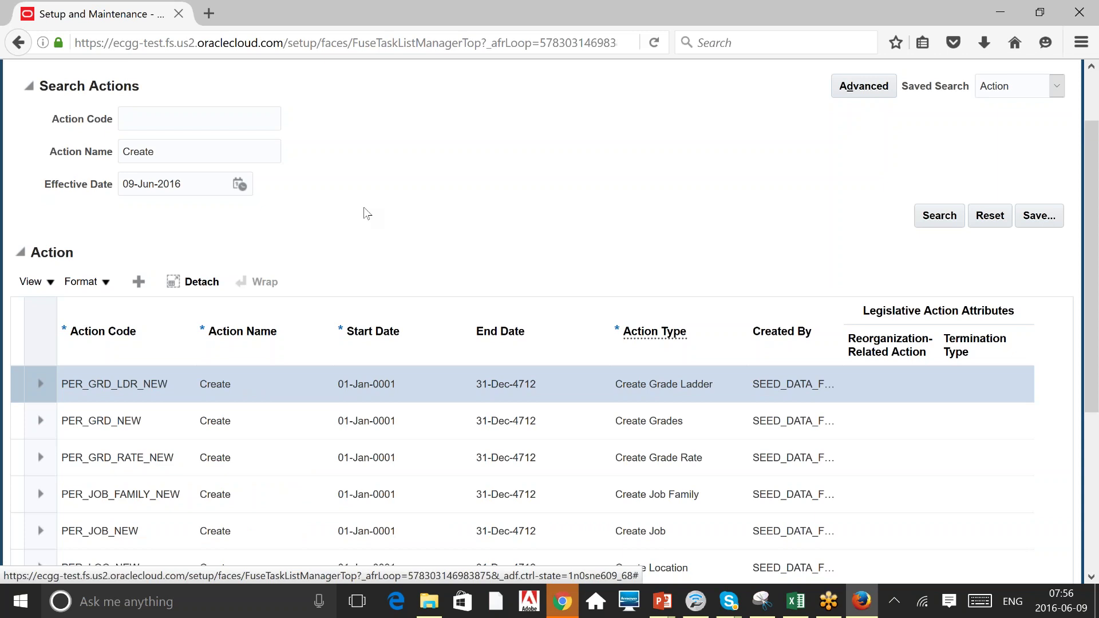
Select the Create Grades action (PER_GRD_NEW) and scroll down to its action reasons.
scroll(367, 214, "down", 1)
scroll(366, 213, "down", 5)
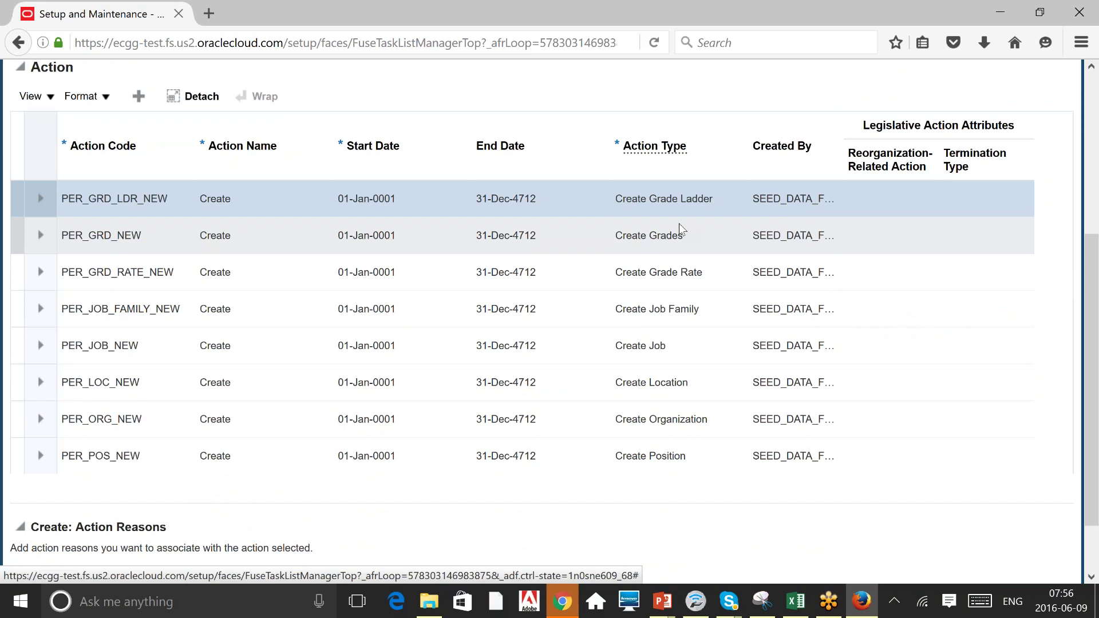
left_click(648, 235)
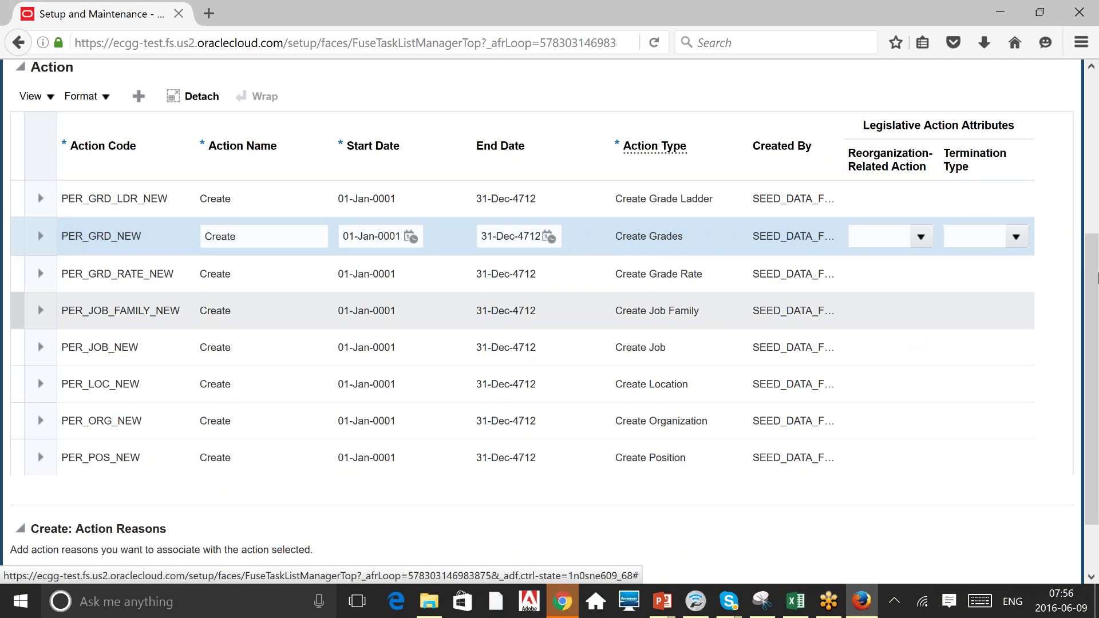
left_click_drag(1091, 273, 1091, 395)
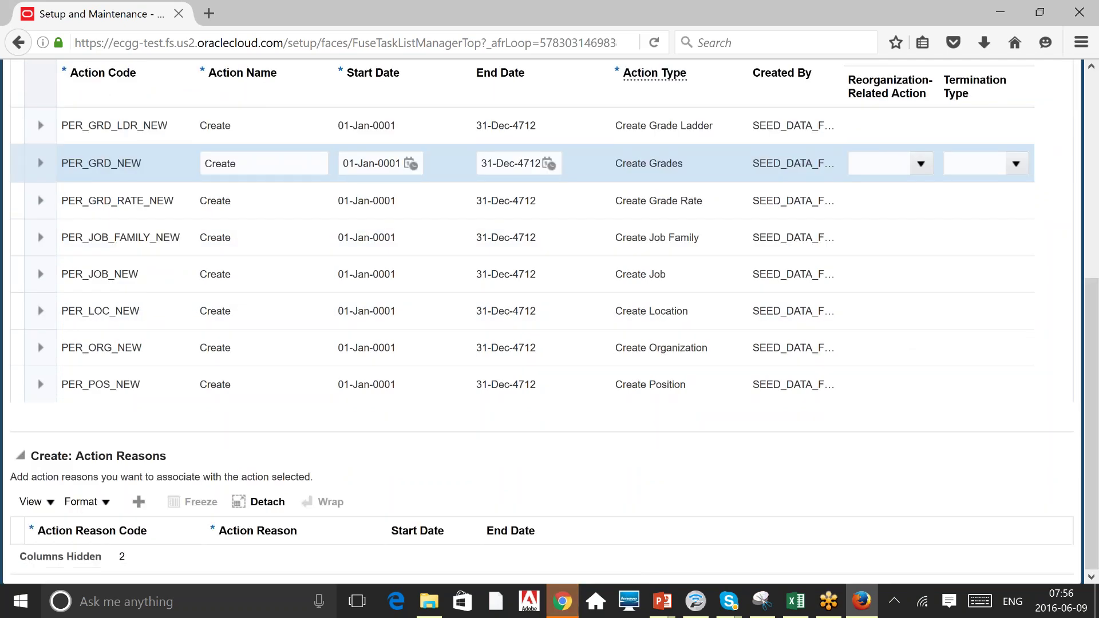
double_click(124, 457)
left_click(124, 458)
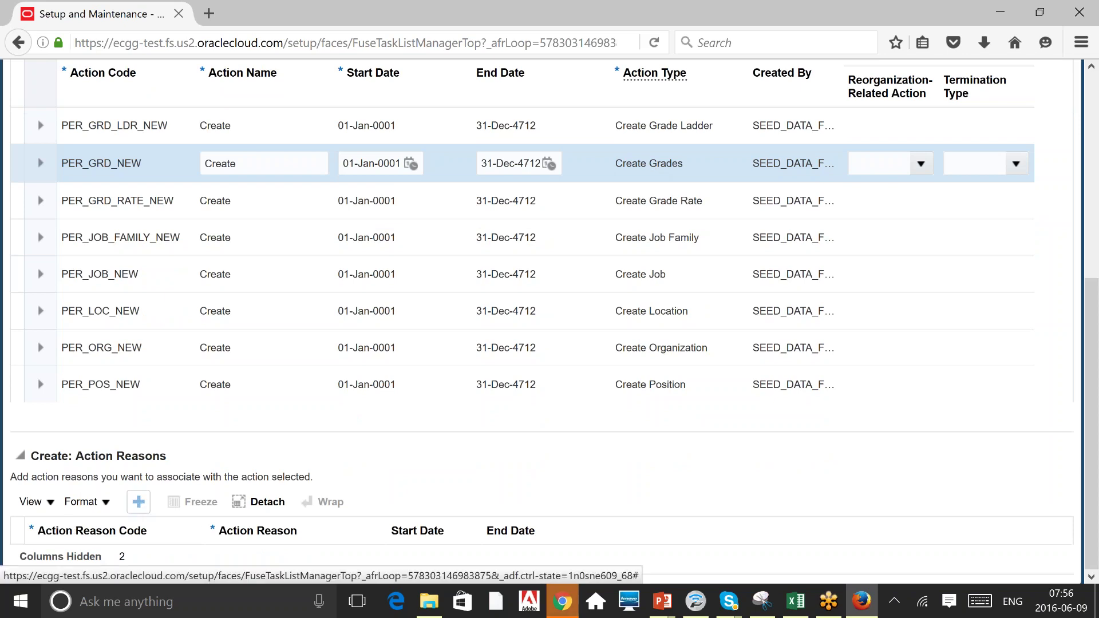
Add action reason code TEST, reason Test, starting 01-Jan-1951, to Create Grades.
left_click(138, 501)
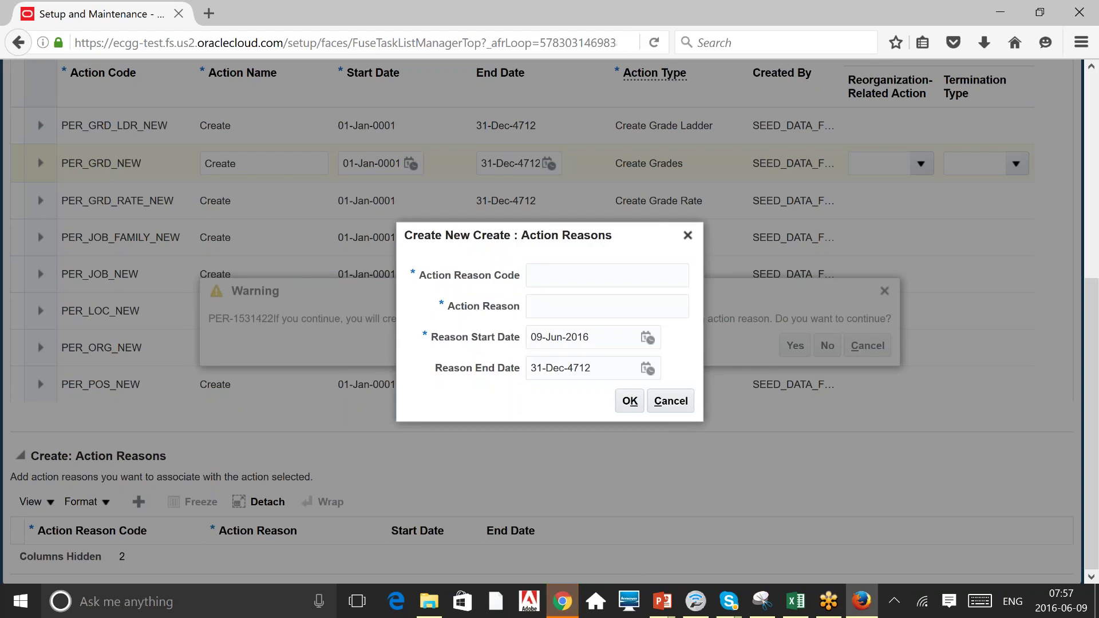
type("test")
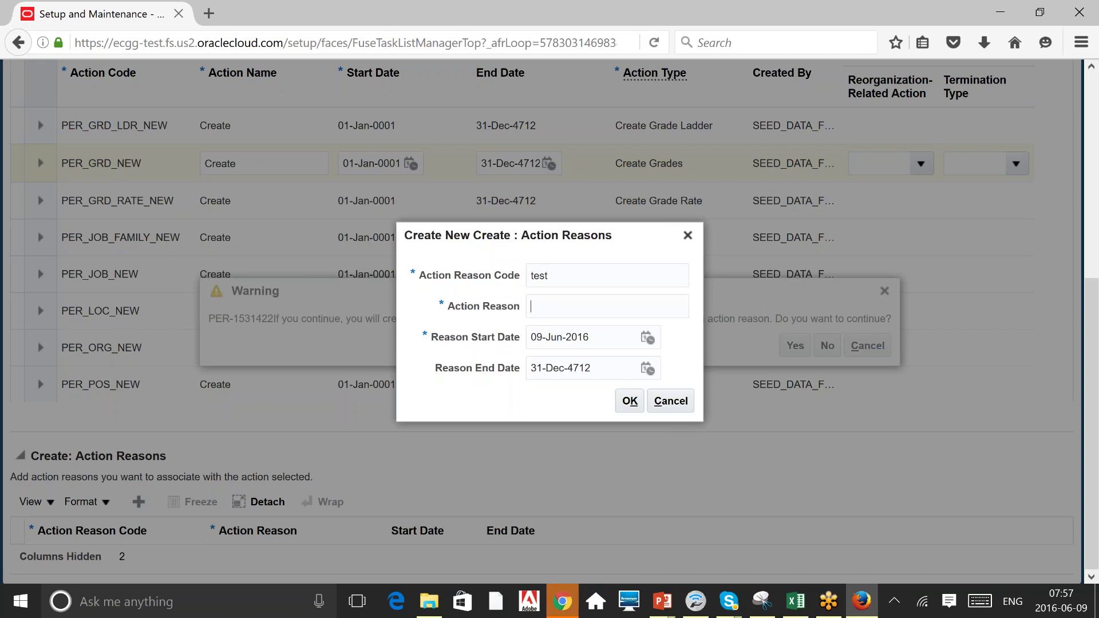
type("Test")
triple_click(602, 338)
type("01.01.")
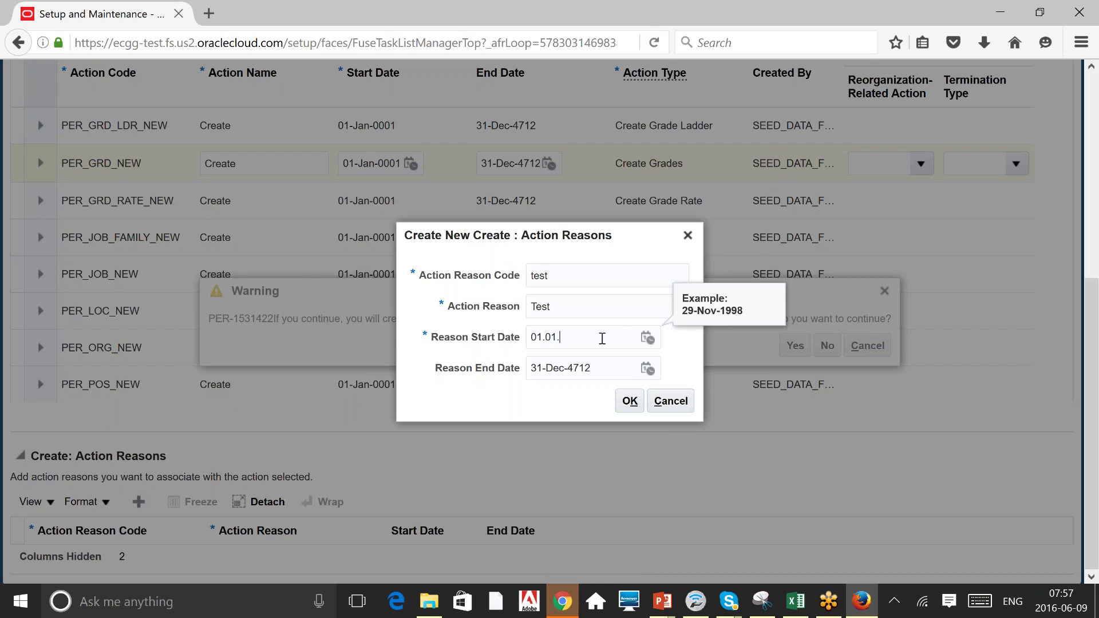
type("2016")
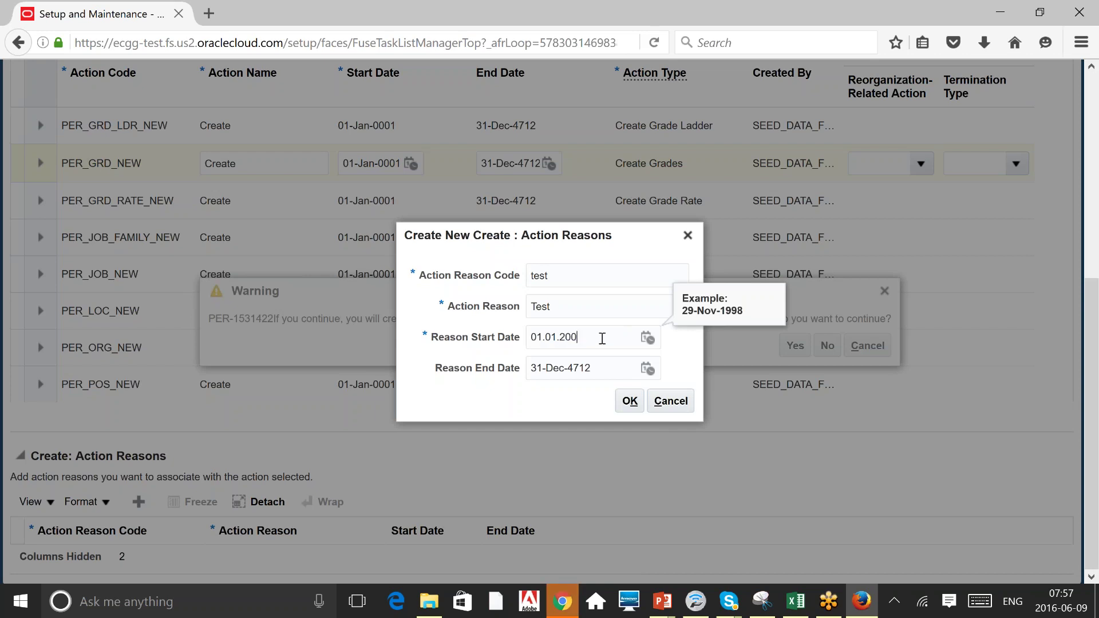
key("BackSpace")
key("BackSpace")
key("BackSpace")
key("BackSpace")
type("1951")
key("Tab")
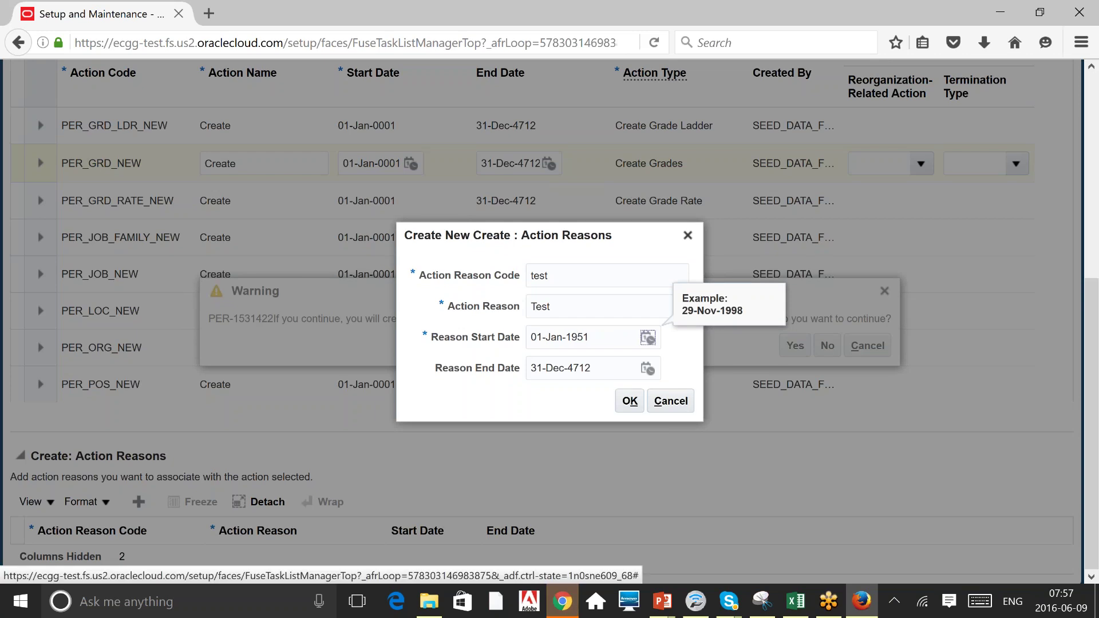
left_click(629, 403)
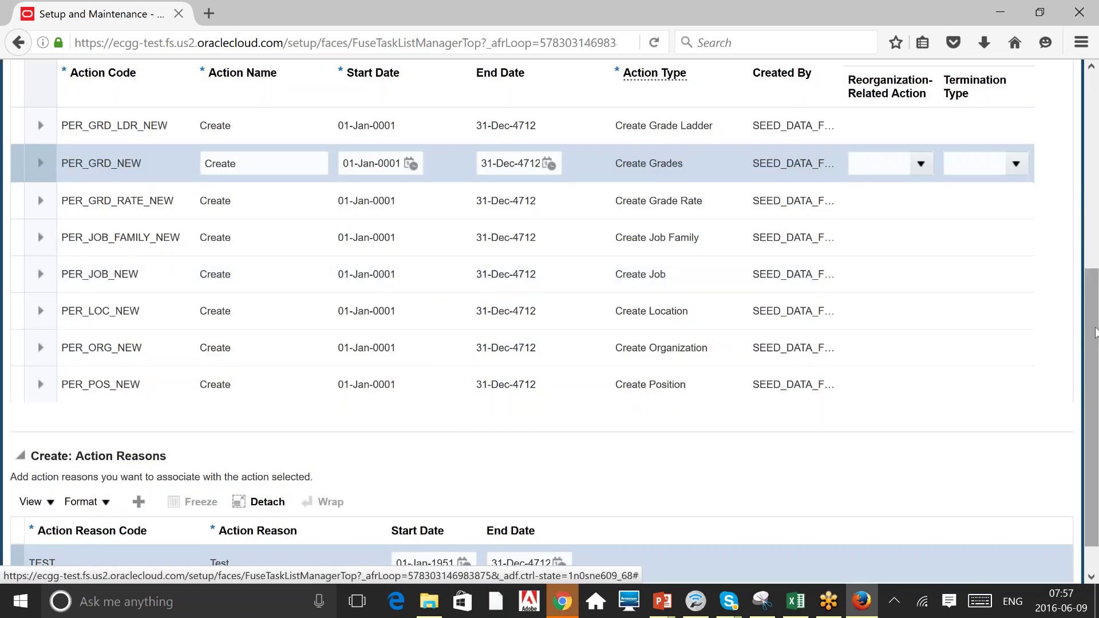
scroll(1094, 332, "down", 1)
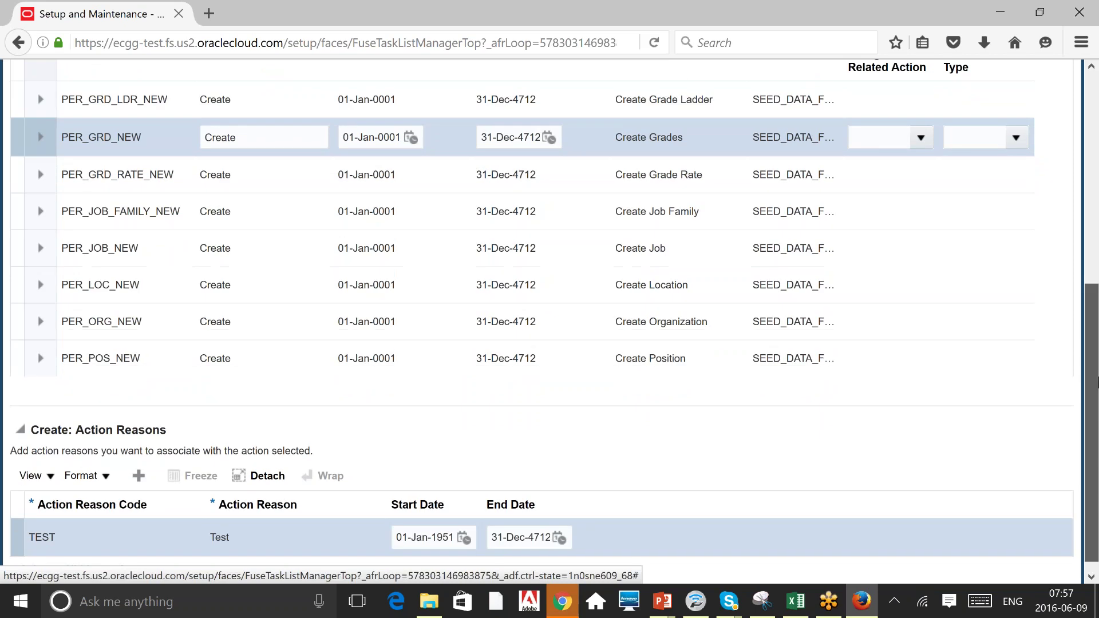
scroll(1098, 383, "down", 1)
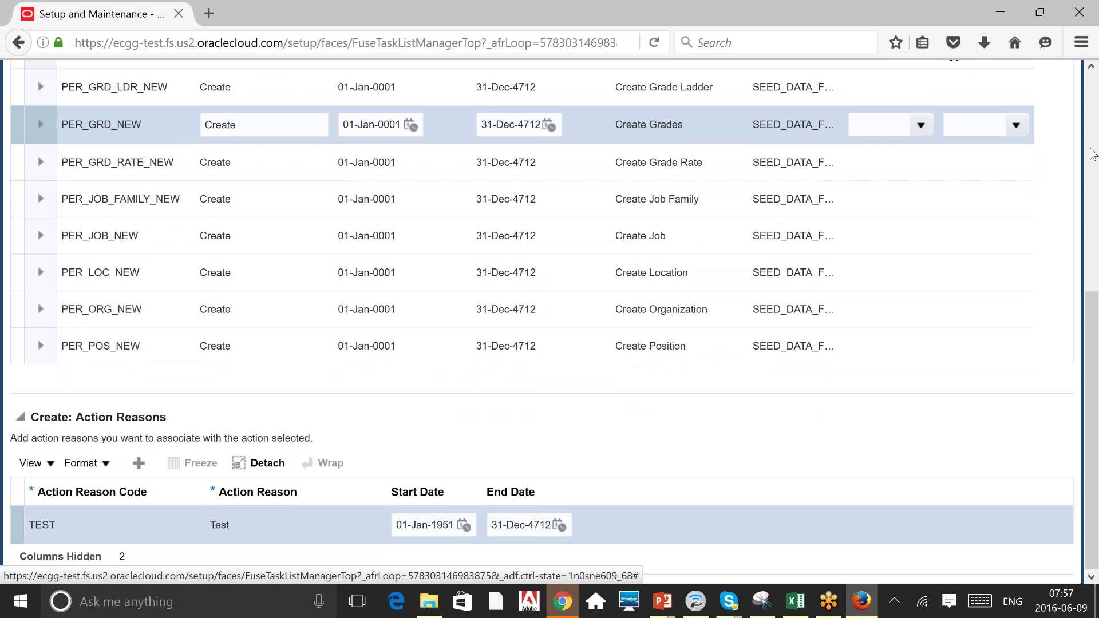
Save the Manage Actions changes, confirming the warning and the saved message.
left_click(1097, 143)
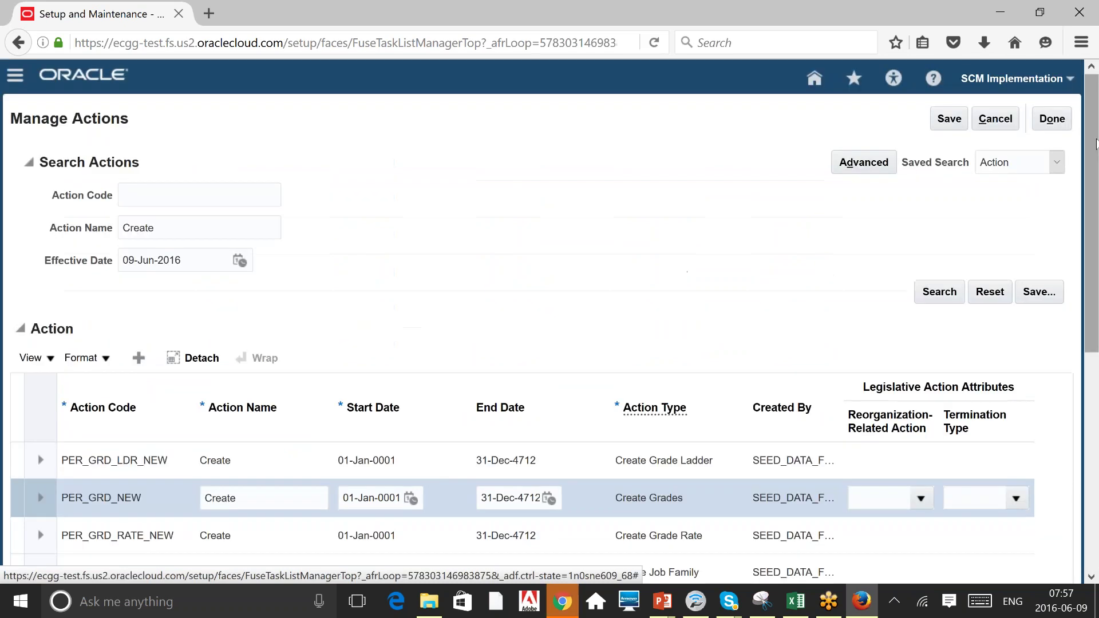
left_click(942, 125)
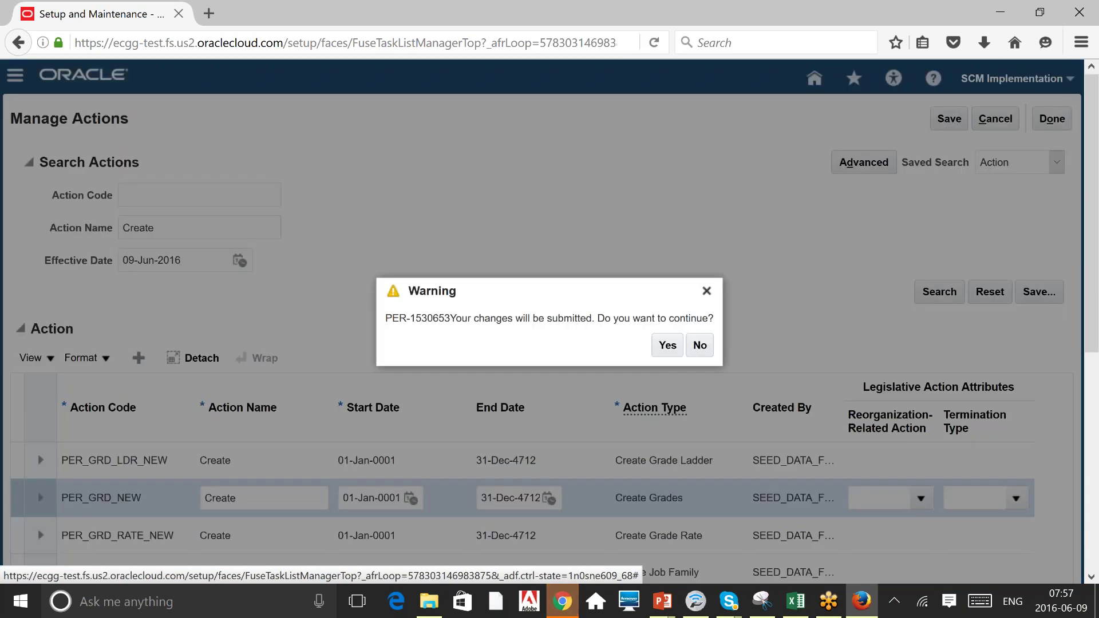
left_click(667, 345)
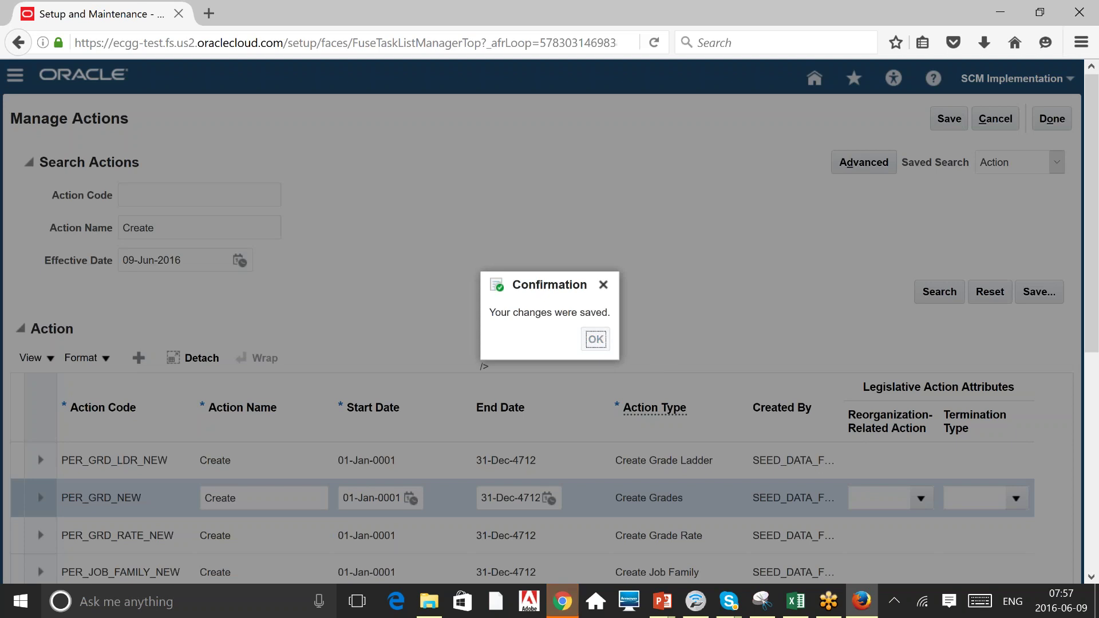
left_click(596, 339)
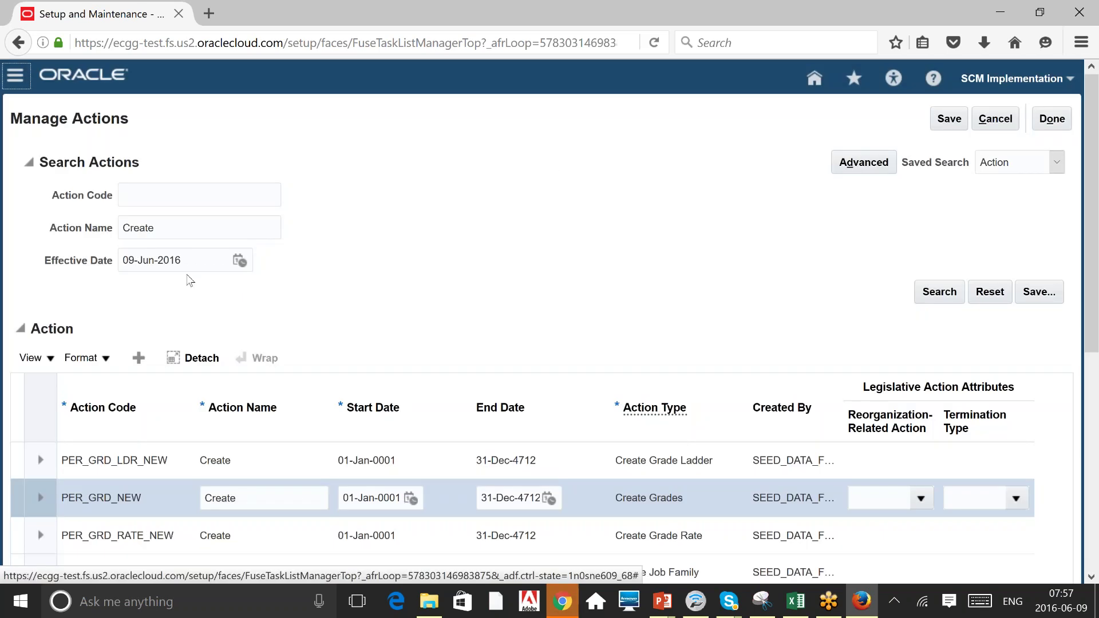
Select the Create Location action (PER_LOC_NEW) in the Create search results.
double_click(139, 228)
left_click(659, 207)
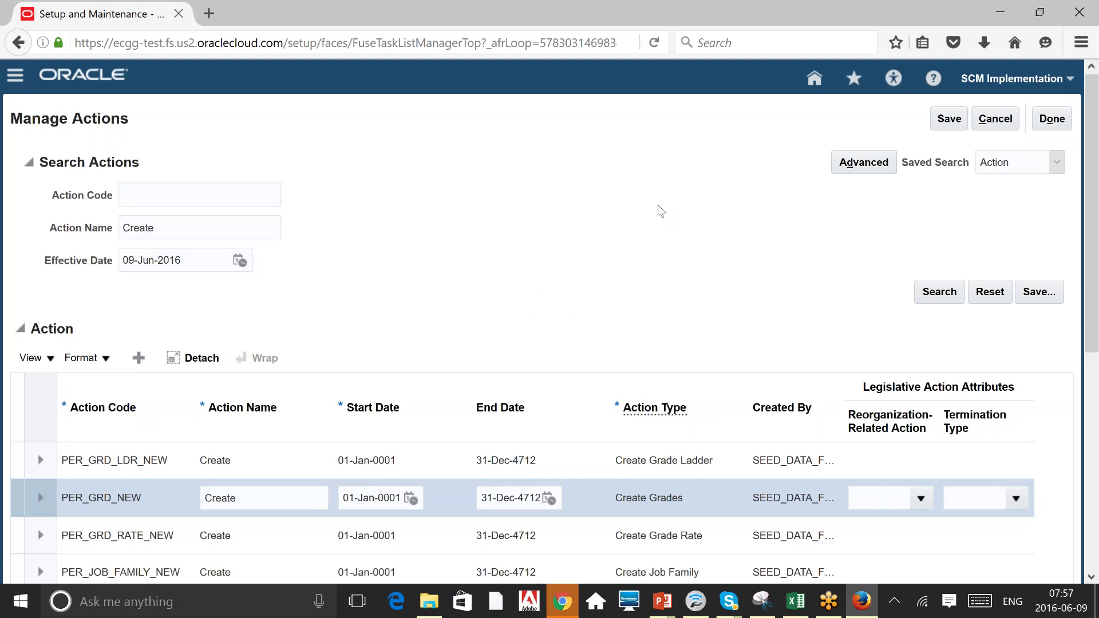
scroll(659, 212, "down", 1)
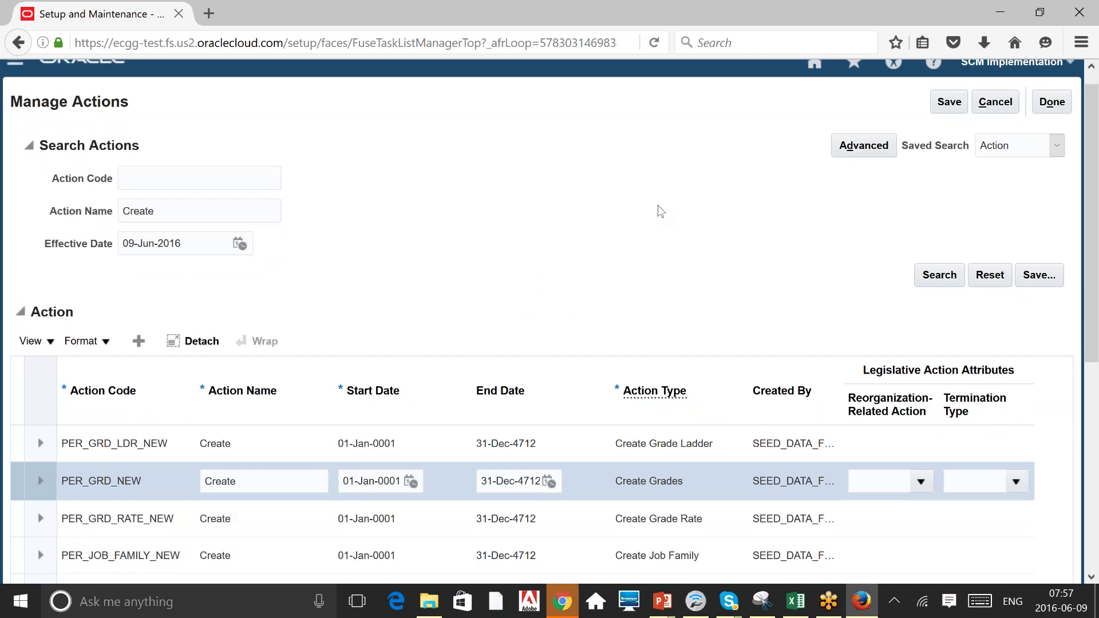
scroll(657, 205, "down", 5)
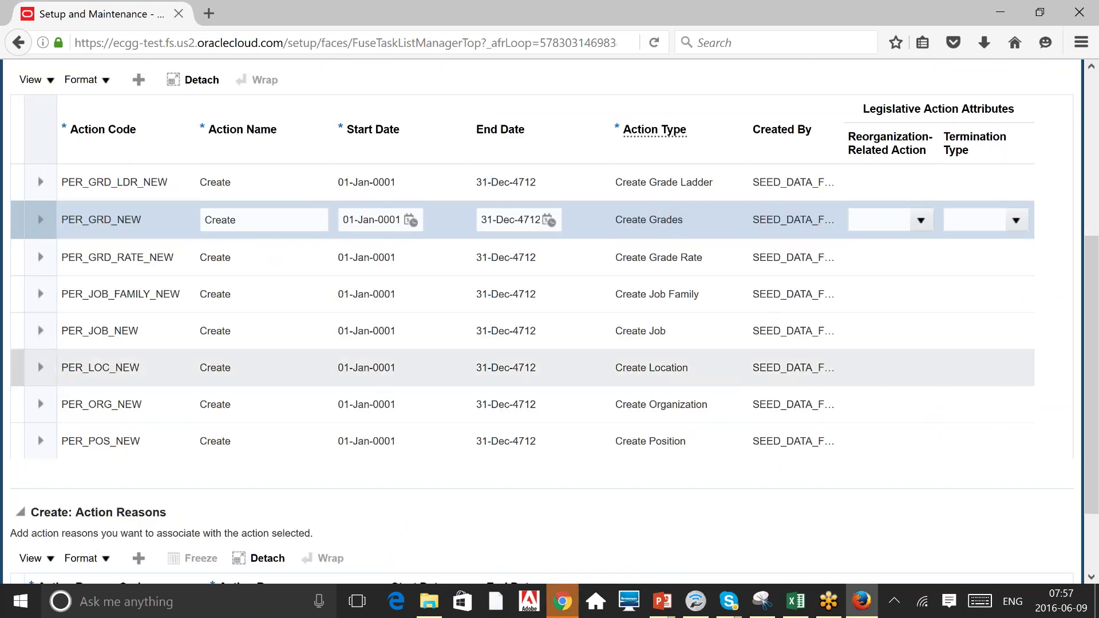
left_click(659, 368)
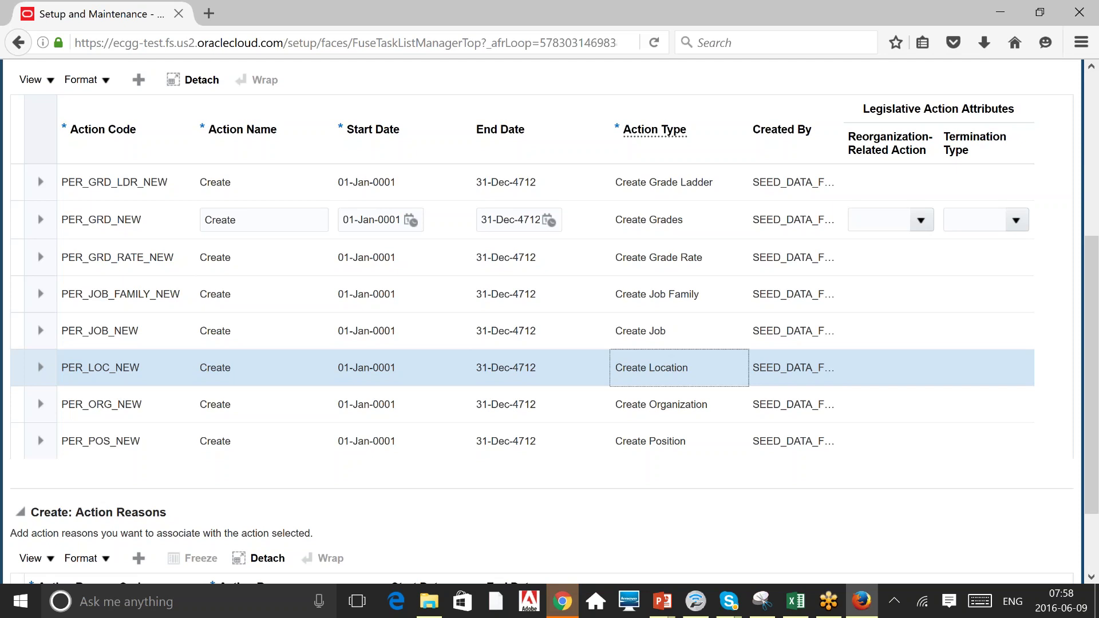
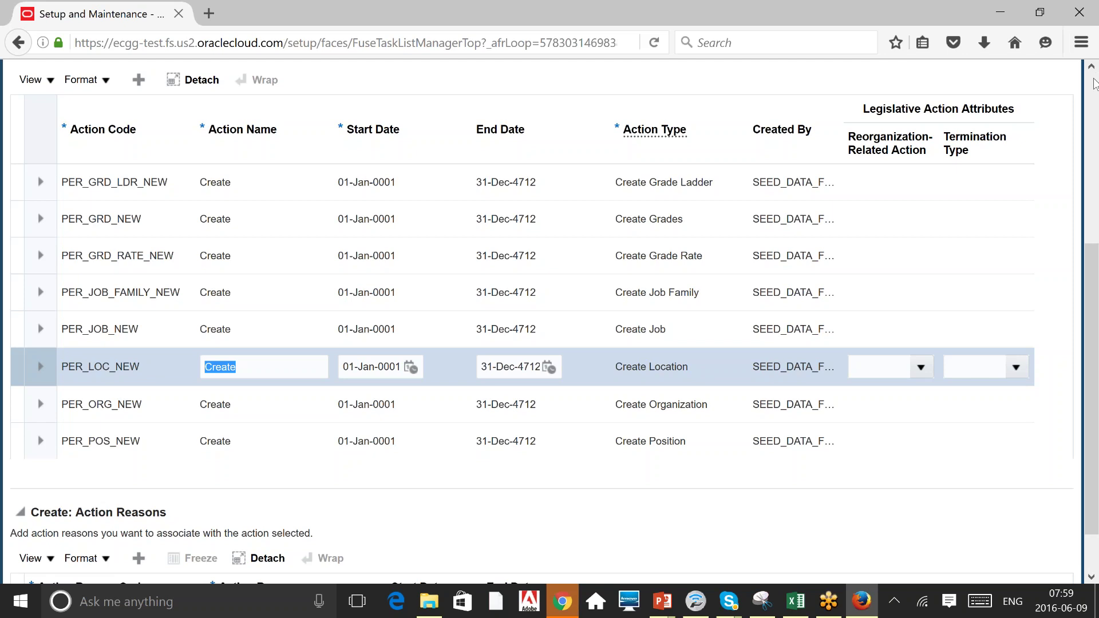
Close the Manage Actions page with Done to return to Setup: Workforce Deployment.
left_click(1092, 83)
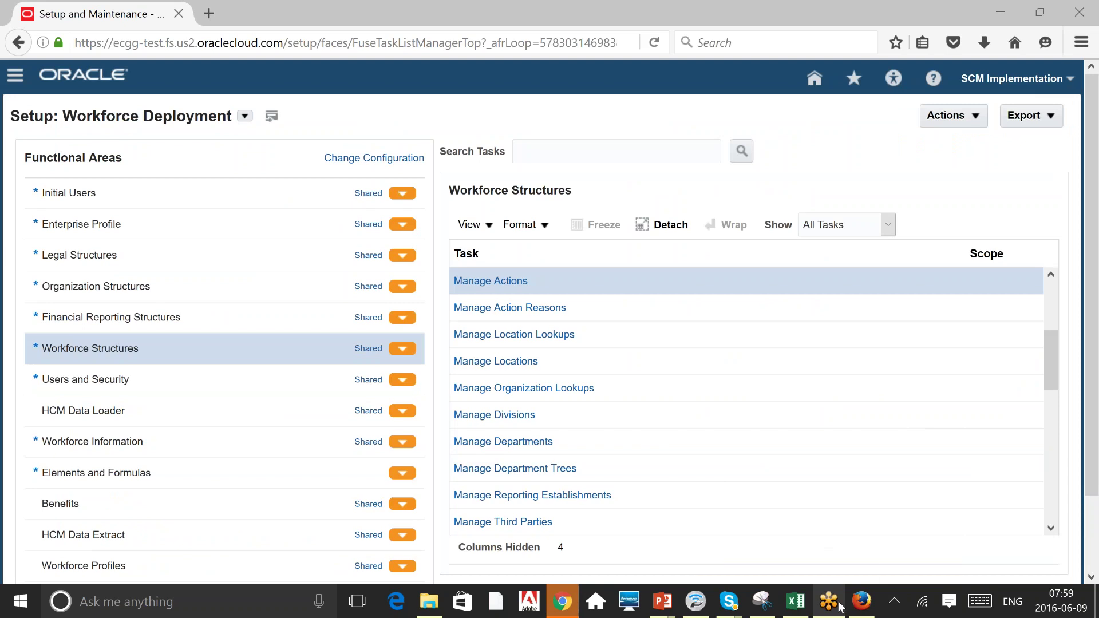
Switch the functional area from Workforce Structures to Legal Structures.
mouse_move(793, 607)
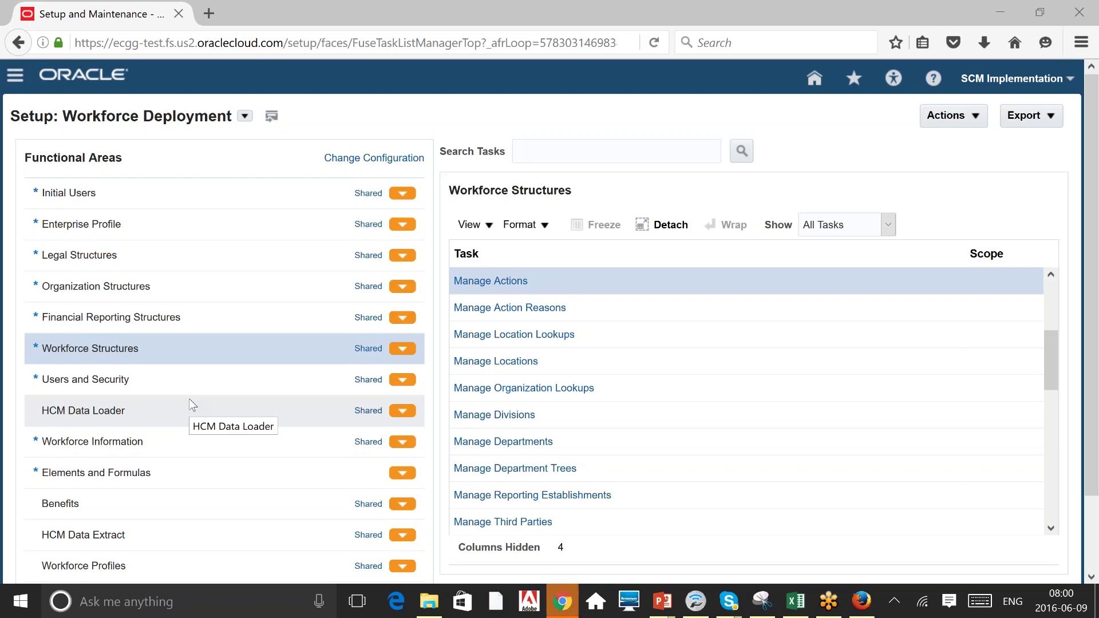
left_click(29, 258)
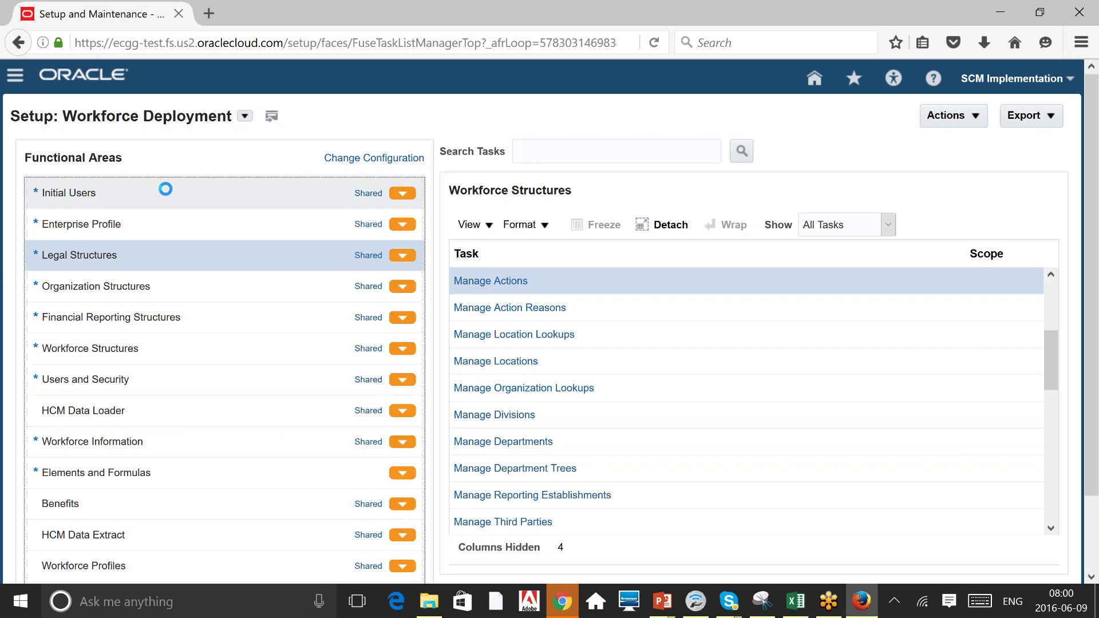
Select the Initial Users functional area and show All Tasks instead of required ones.
left_click(165, 189)
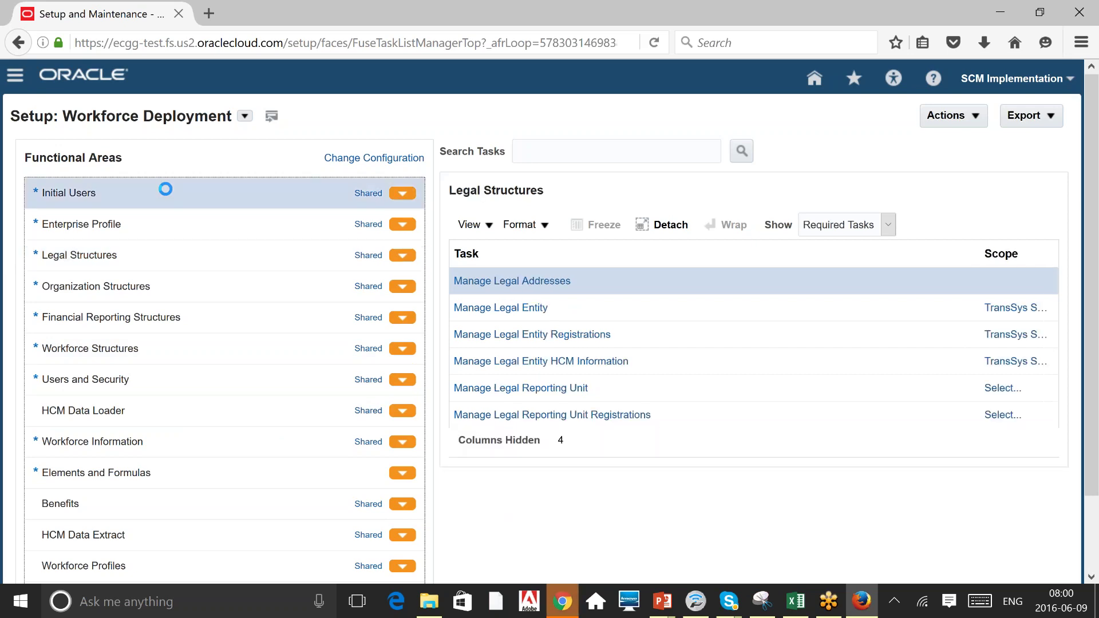
left_click(841, 229)
left_click(833, 246)
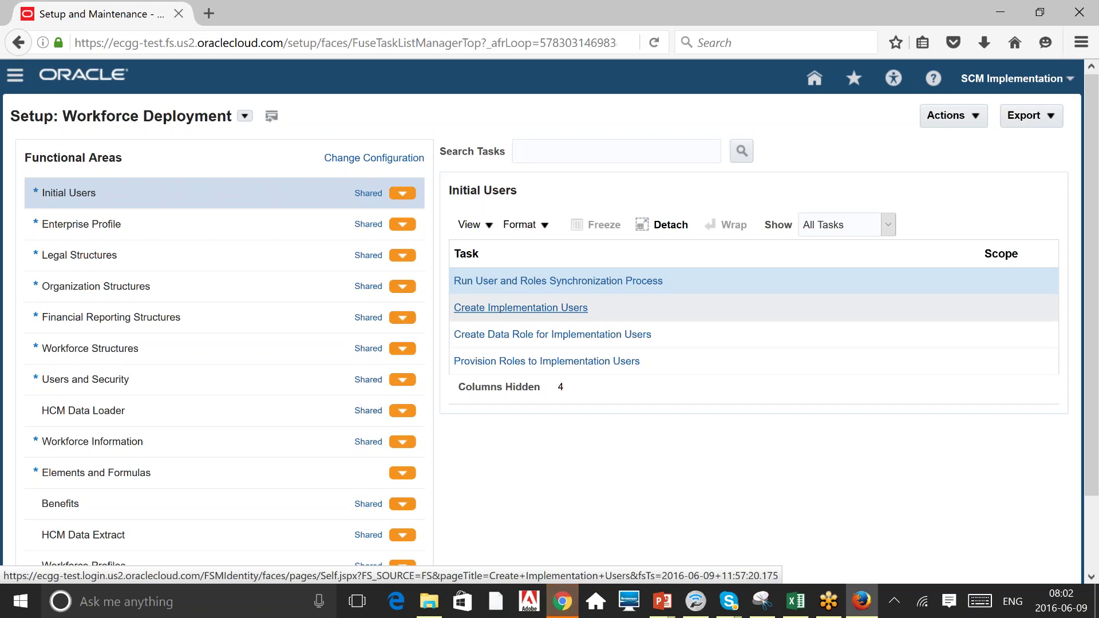
Launch Create Implementation Users and go to Identity Manager's Administration console.
left_click(521, 307)
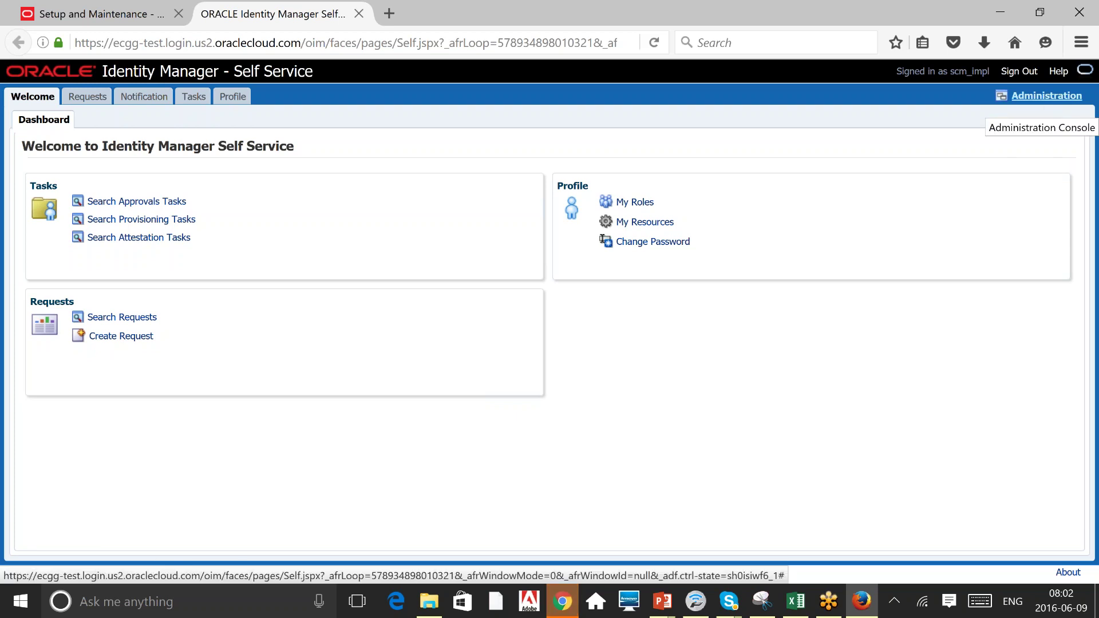
left_click(1046, 95)
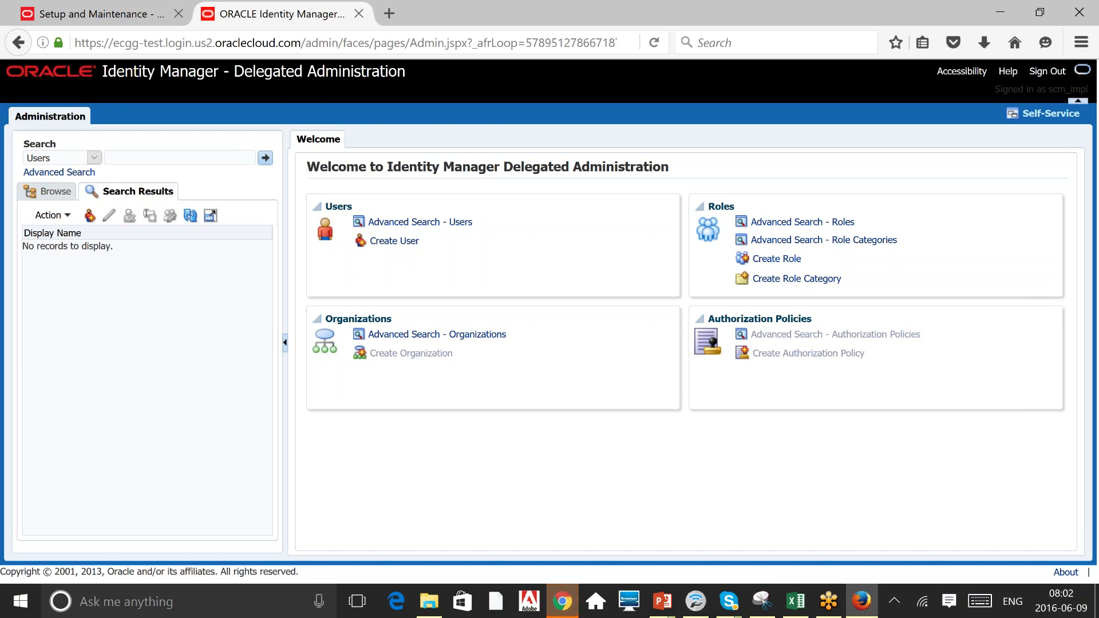
Run a Users search for names matching 'A'.
left_click(71, 163)
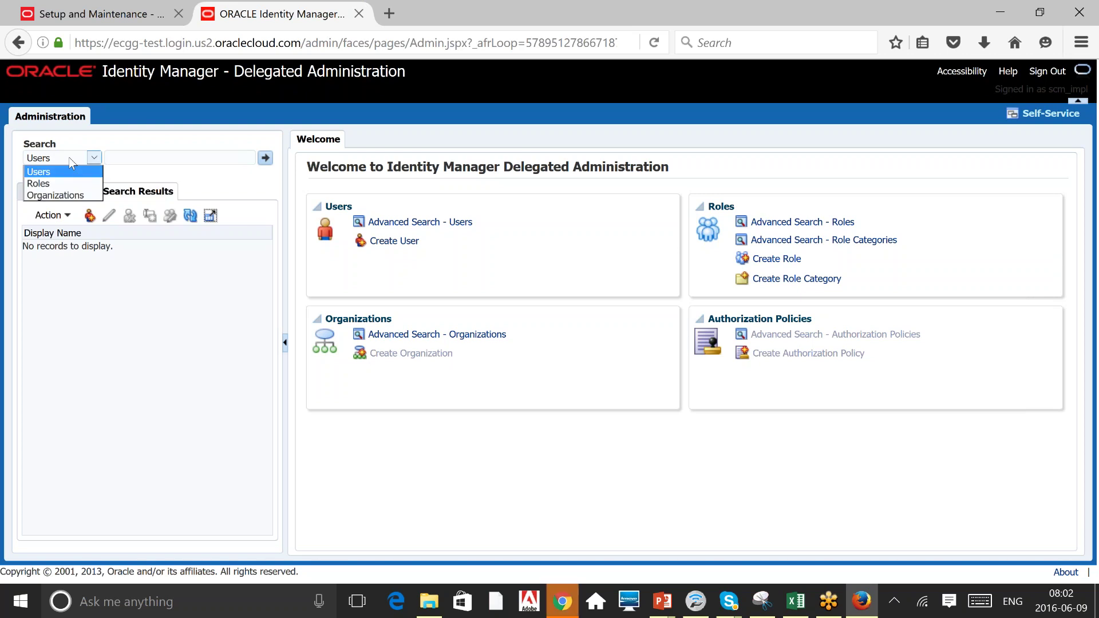
left_click(152, 109)
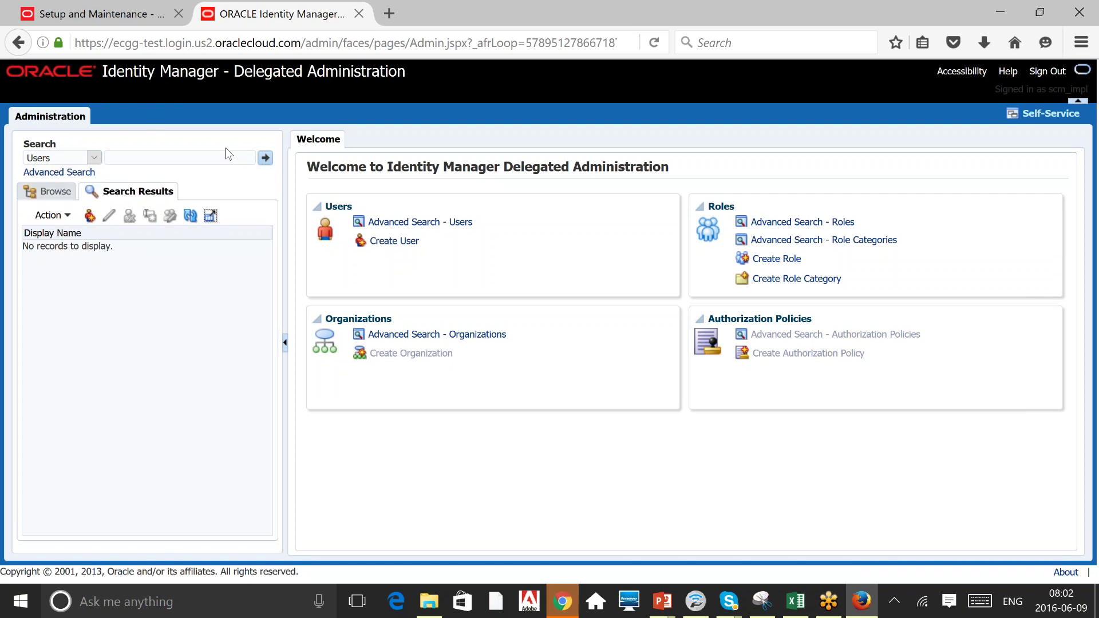
left_click(197, 159)
type("A")
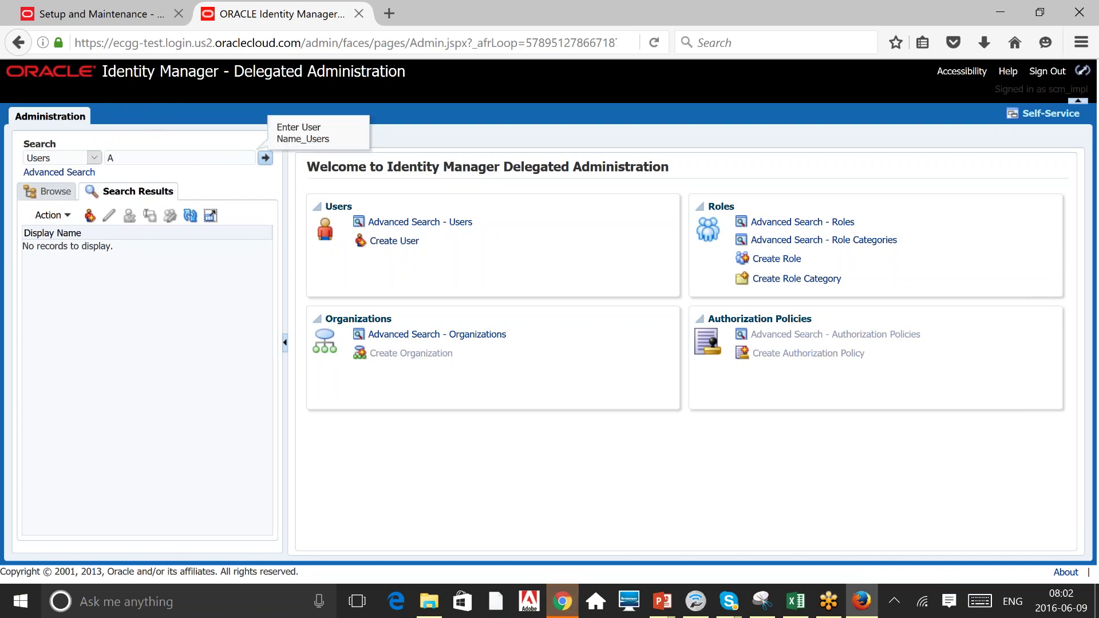
key("Return")
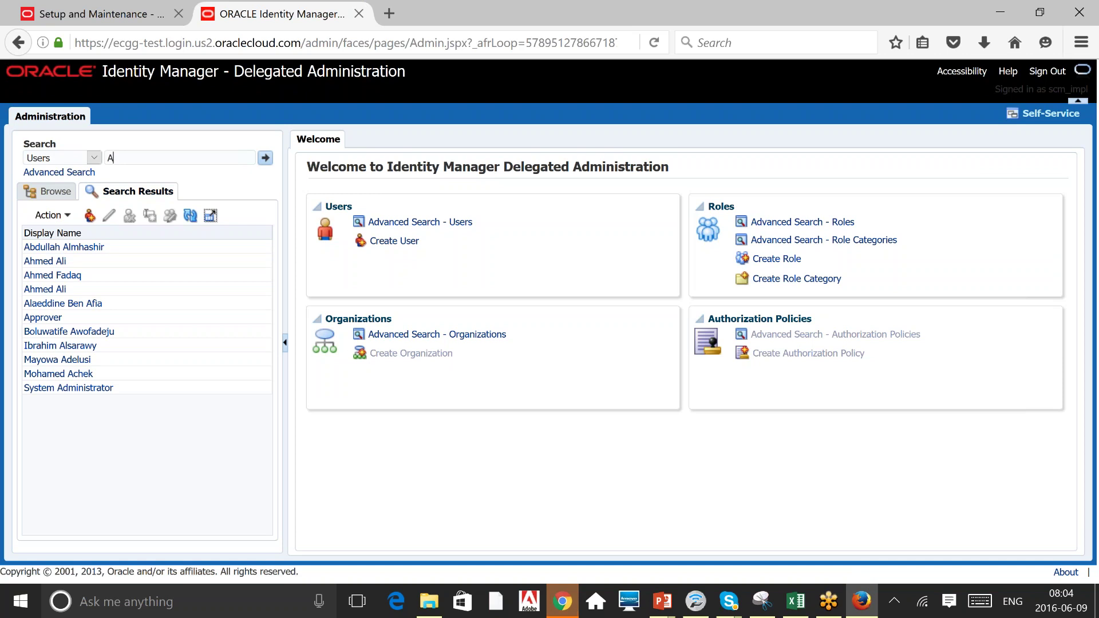
Open the first user listed in the 'A' search results.
double_click(110, 157)
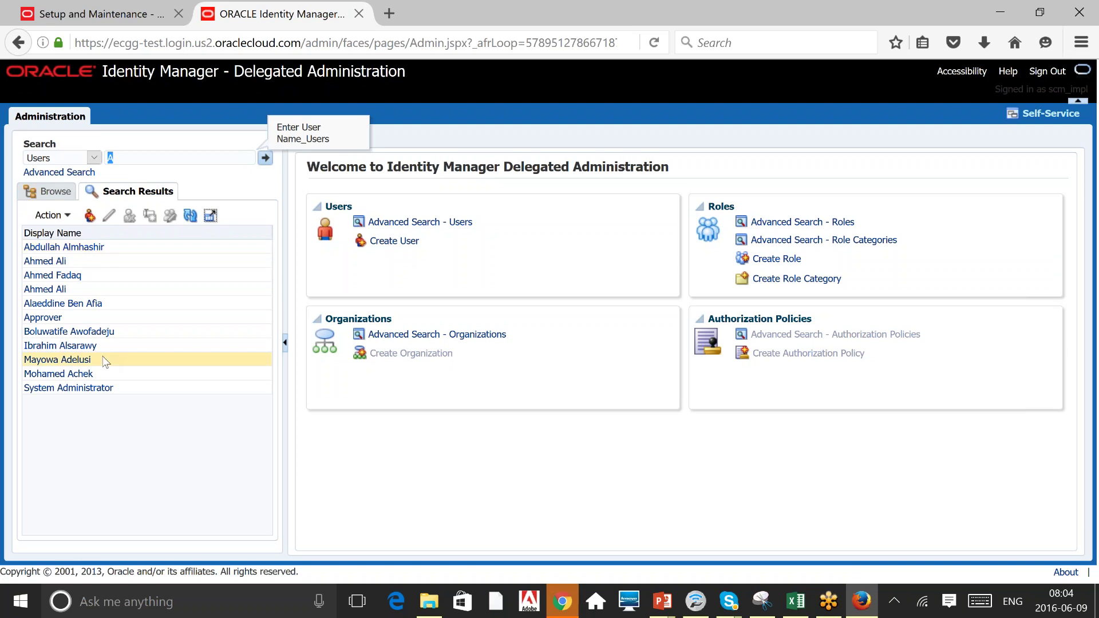
left_click(75, 246)
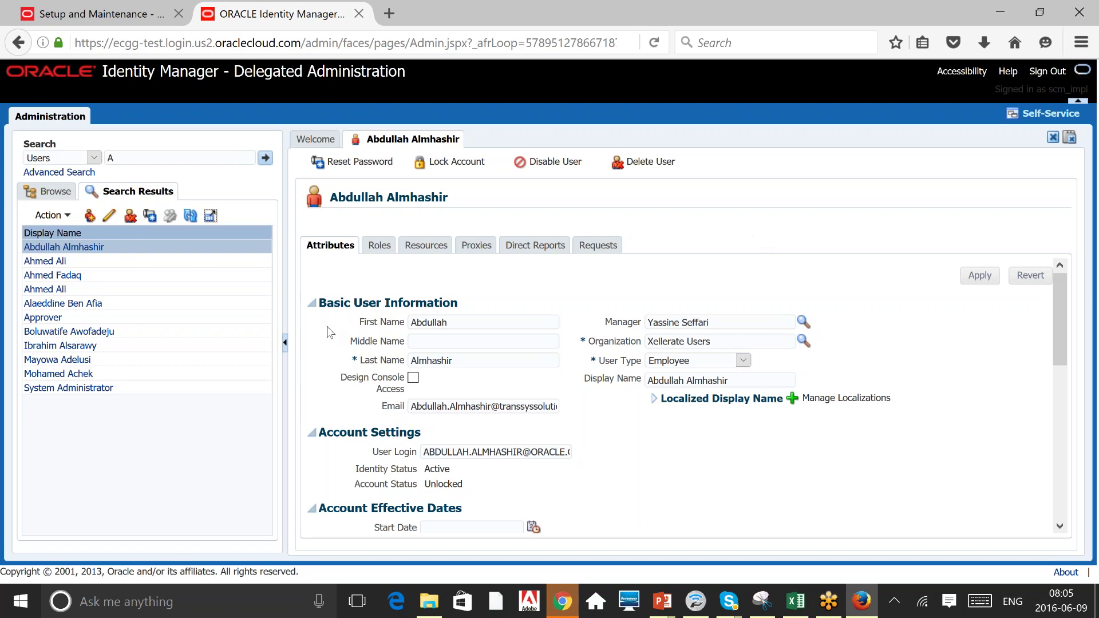
double_click(431, 323)
triple_click(725, 322)
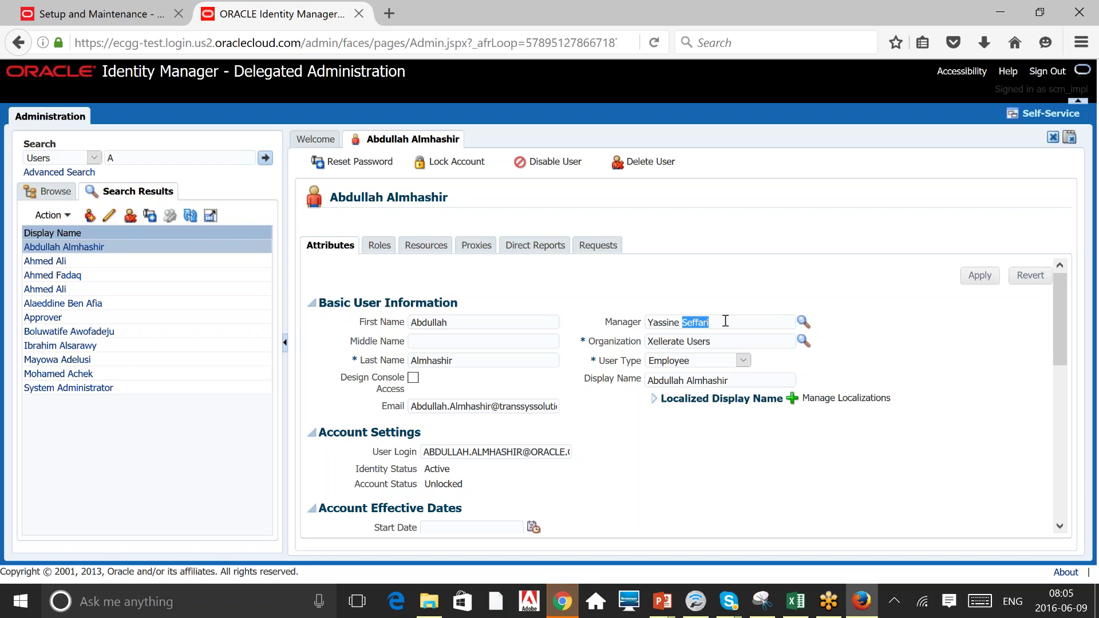
left_click(763, 265)
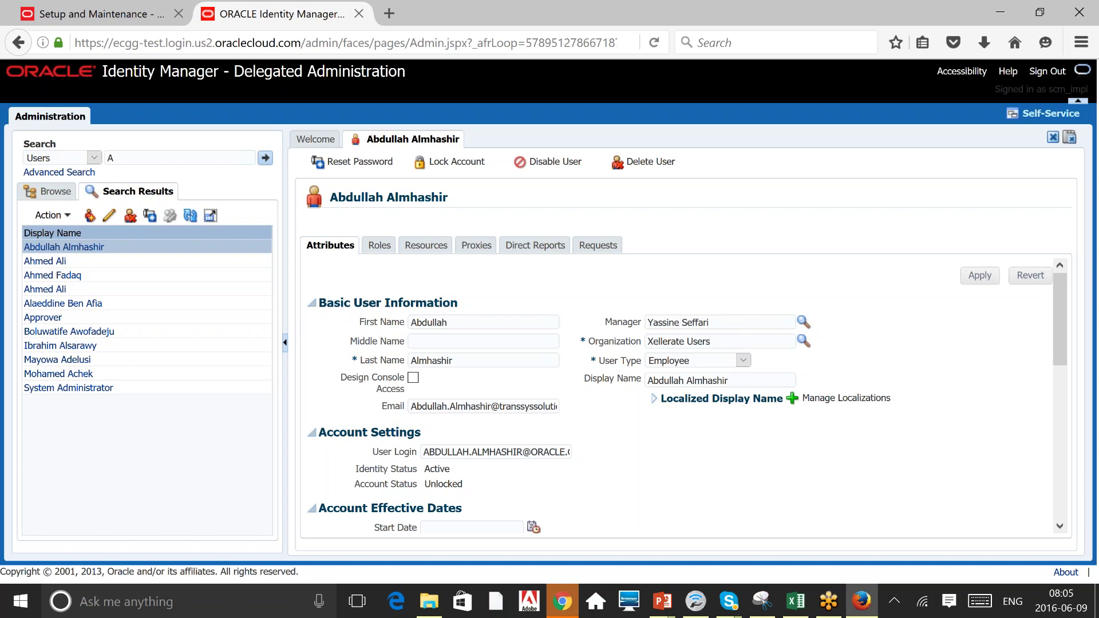
triple_click(716, 321)
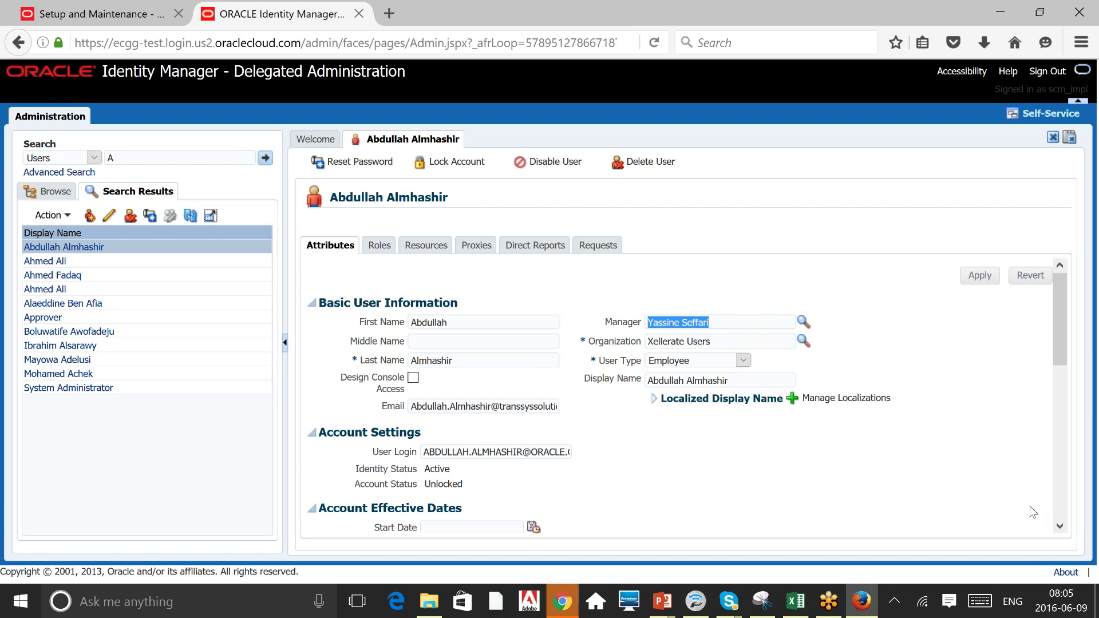
left_click(1061, 526)
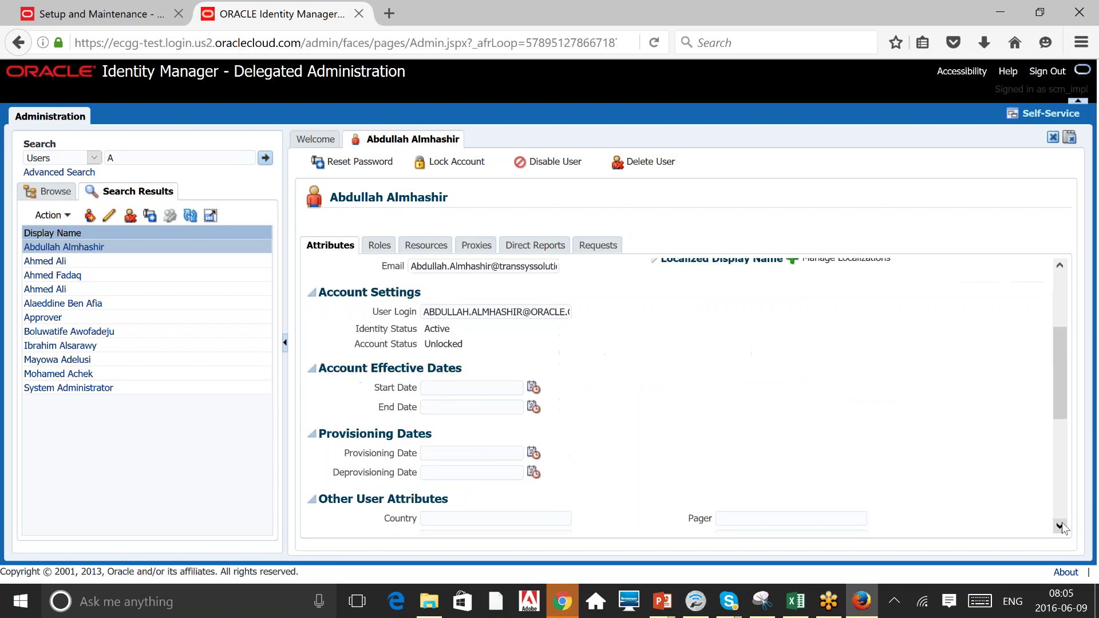
left_click(1063, 467)
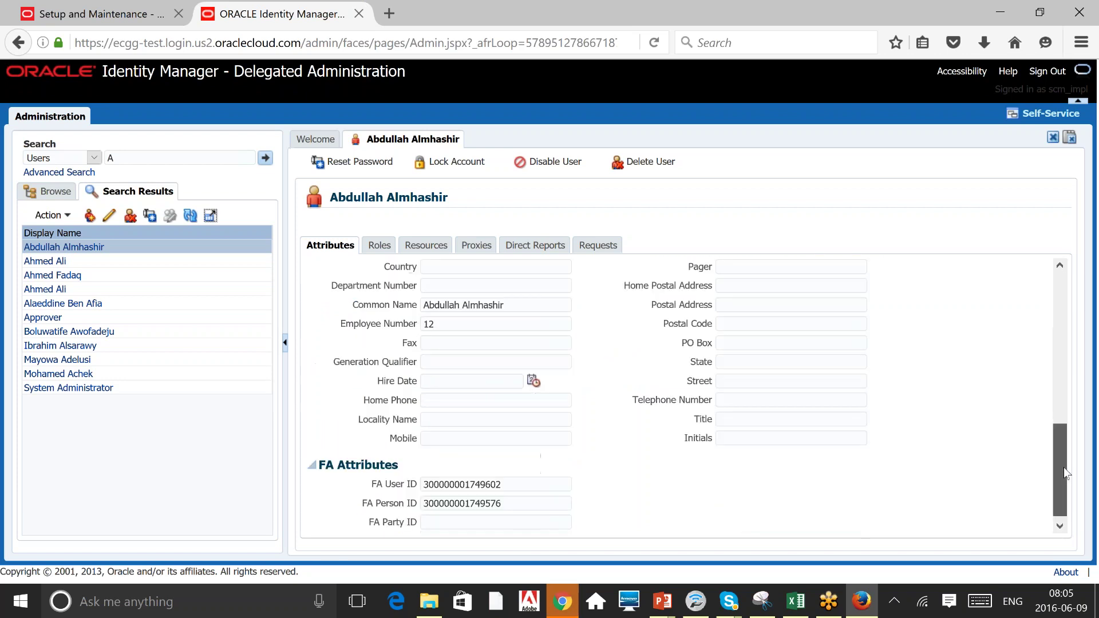
left_click_drag(1064, 472, 1066, 289)
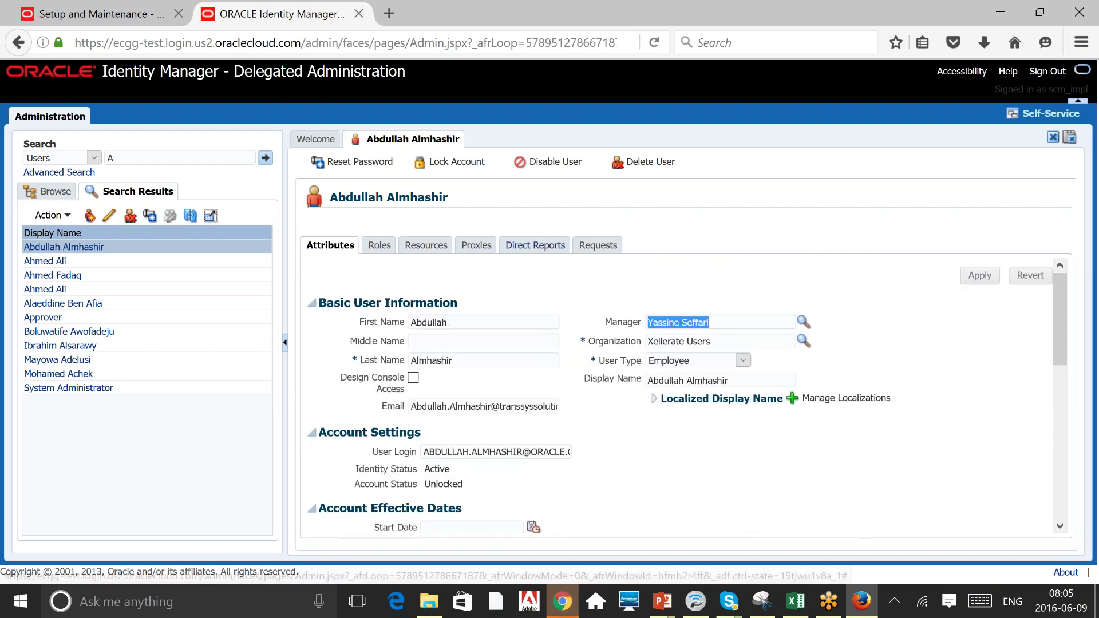
left_click(535, 246)
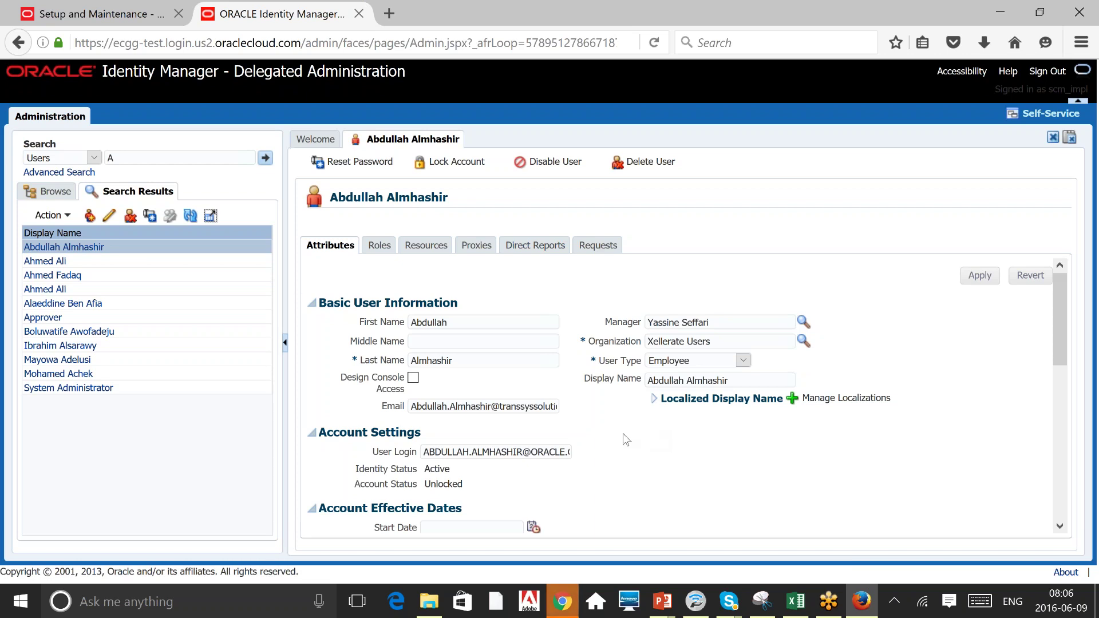
triple_click(522, 453)
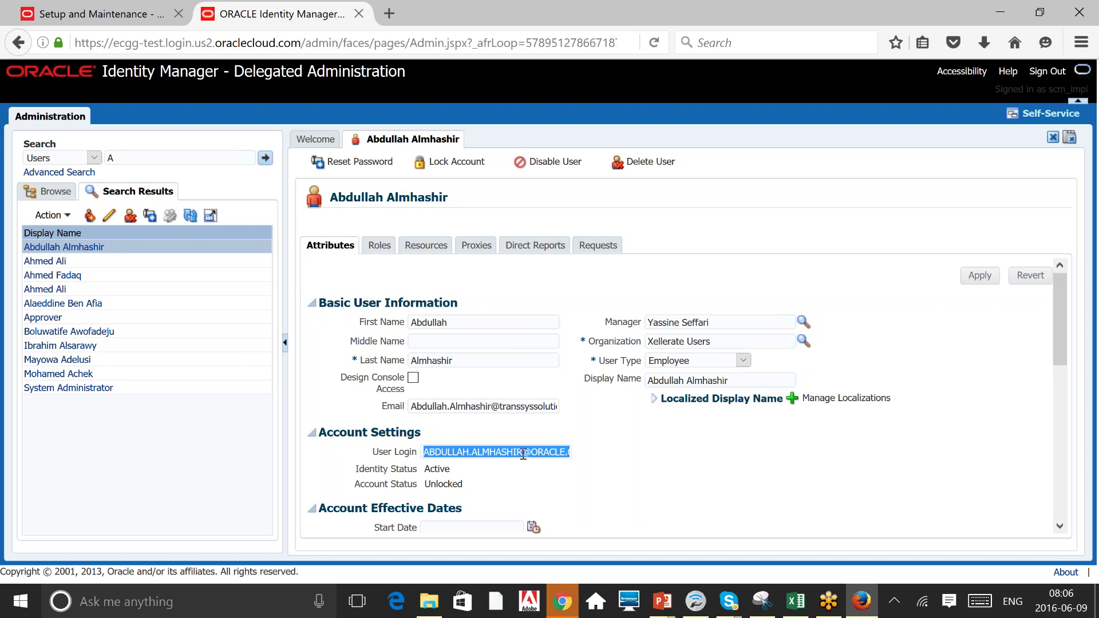
left_click(721, 214)
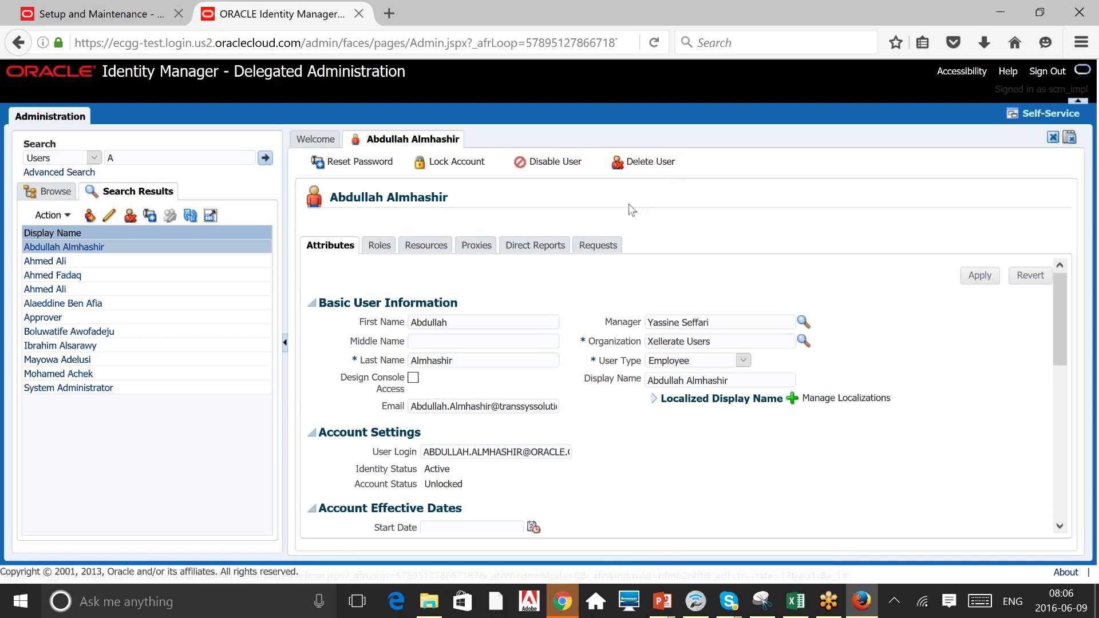
Open Reset Password for the user and choose to set the password manually.
left_click(370, 160)
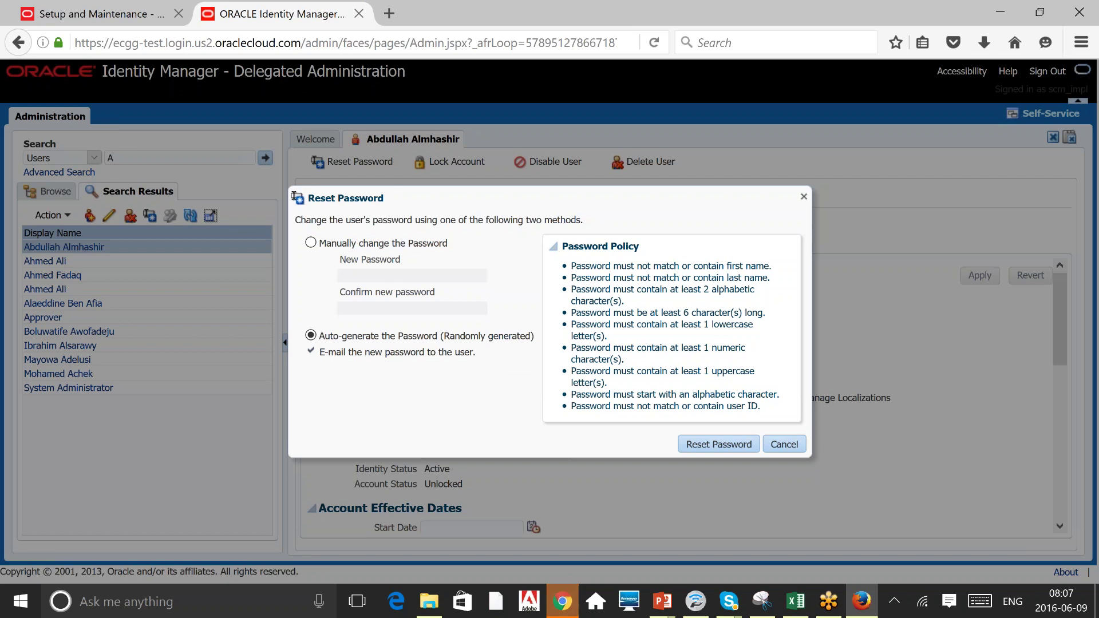
left_click(310, 242)
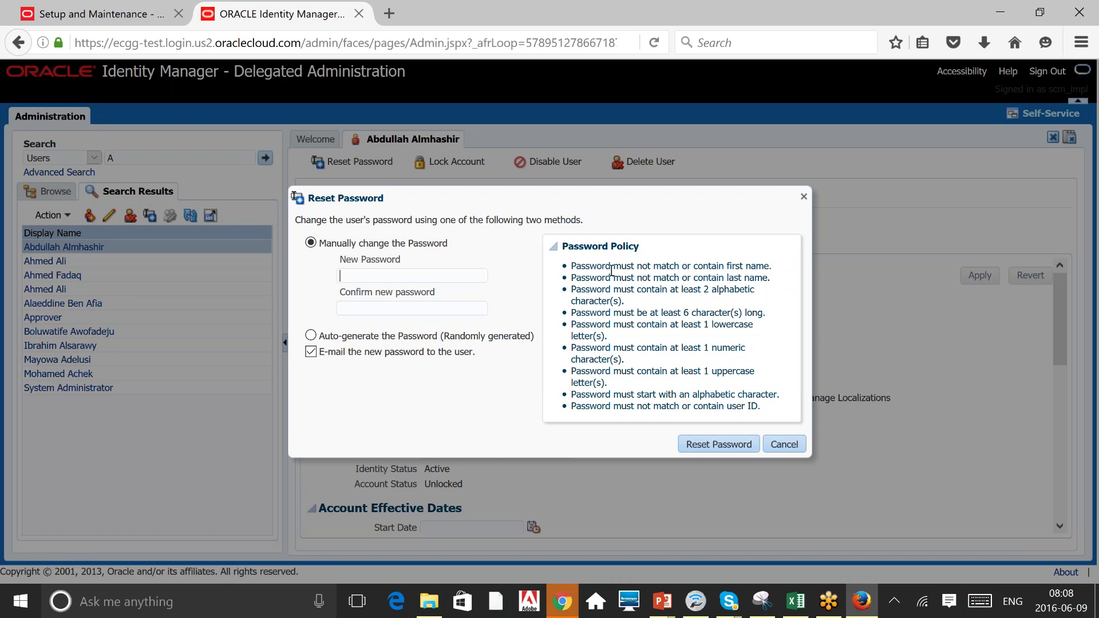
Cancel the Reset Password dialog, leaving the user's password unchanged.
left_click(790, 446)
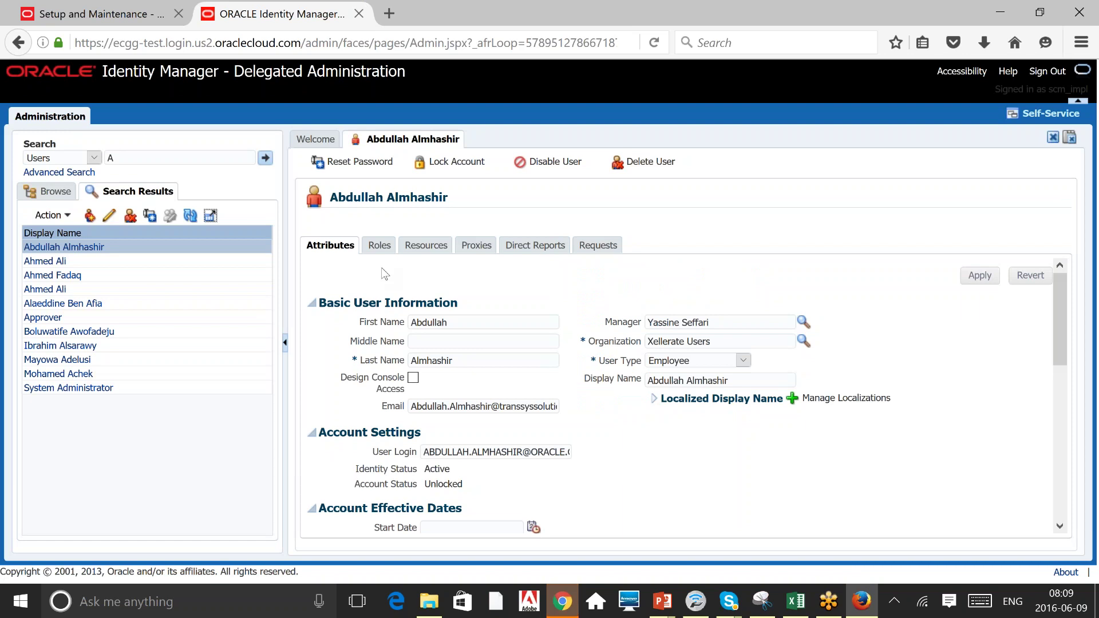
Show the user's Roles tab and the ALL USERS role summary.
left_click(377, 246)
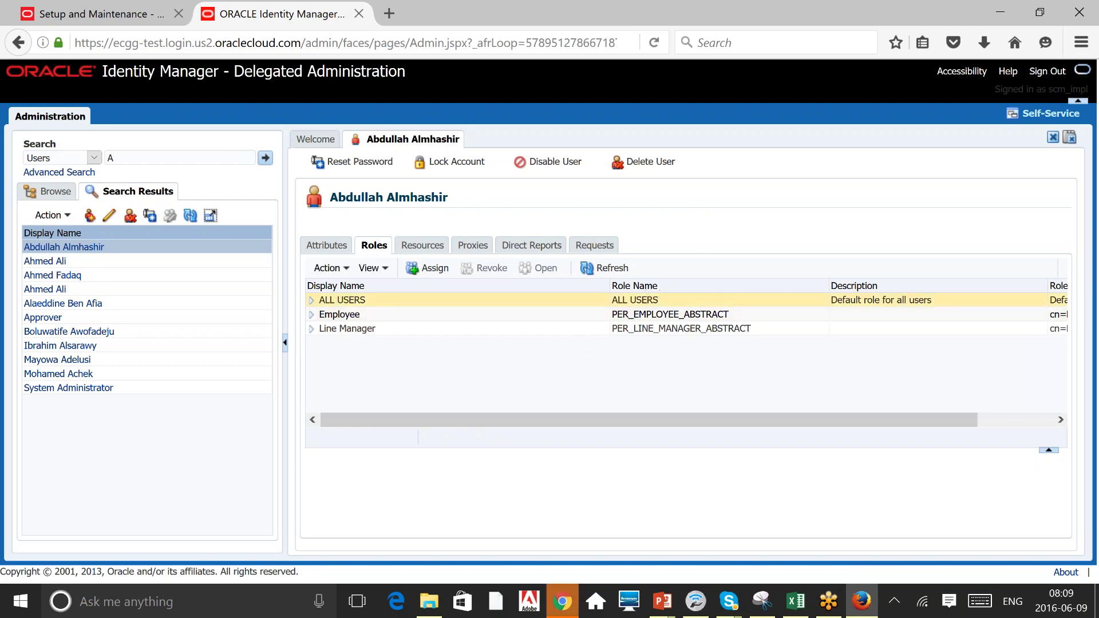
left_click(653, 300)
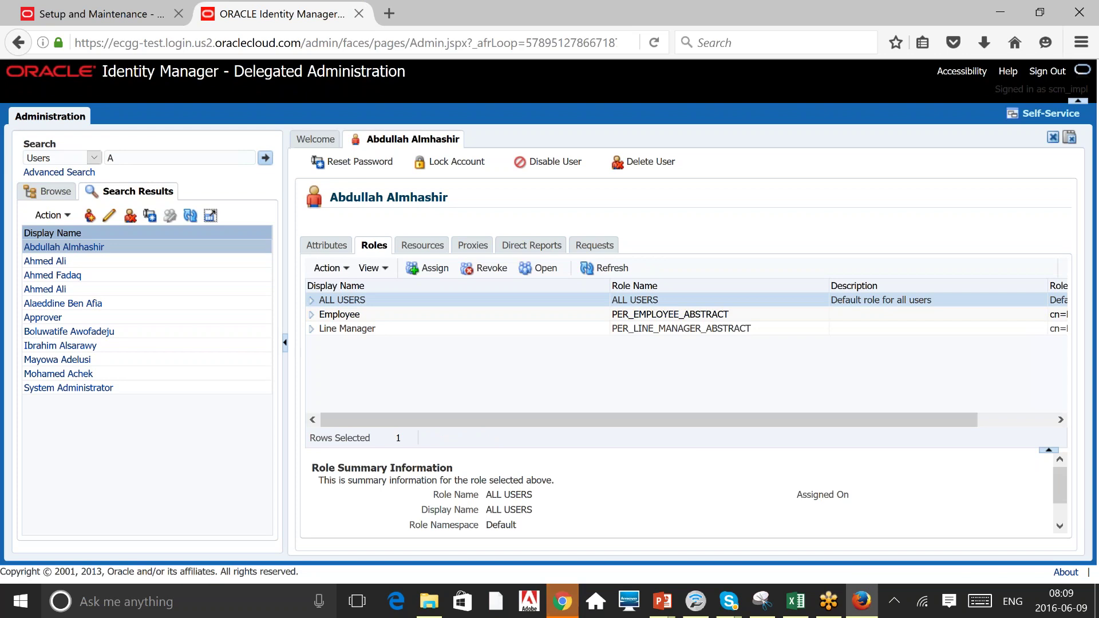
Review the Employee and Line Manager role summaries, then return to the Welcome tab.
left_click(653, 320)
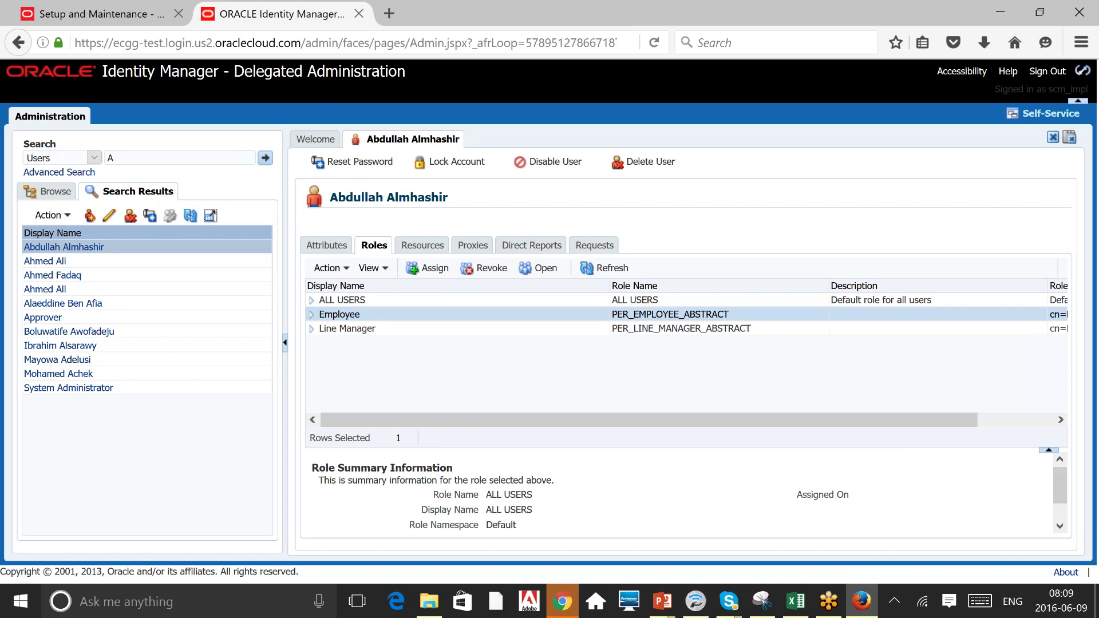
left_click(670, 331)
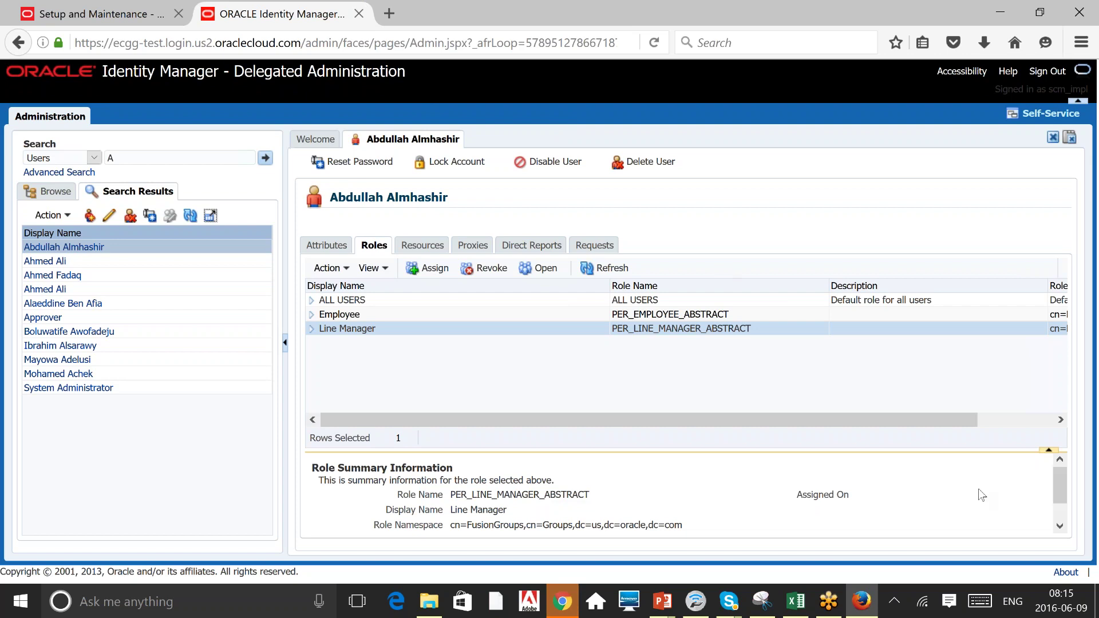
left_click(1059, 527)
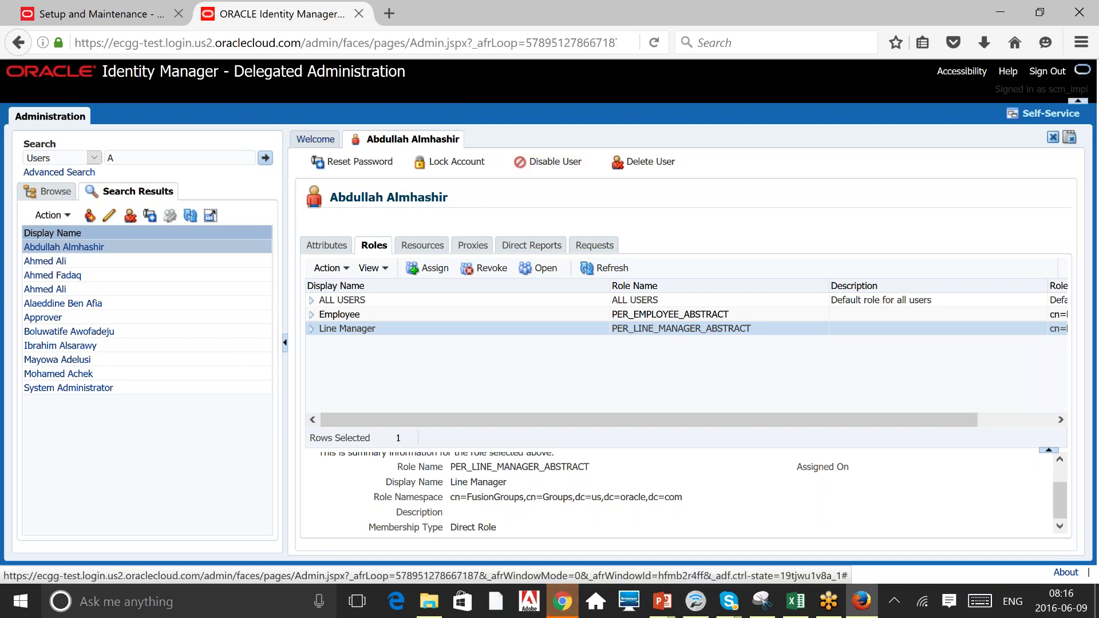
left_click(316, 139)
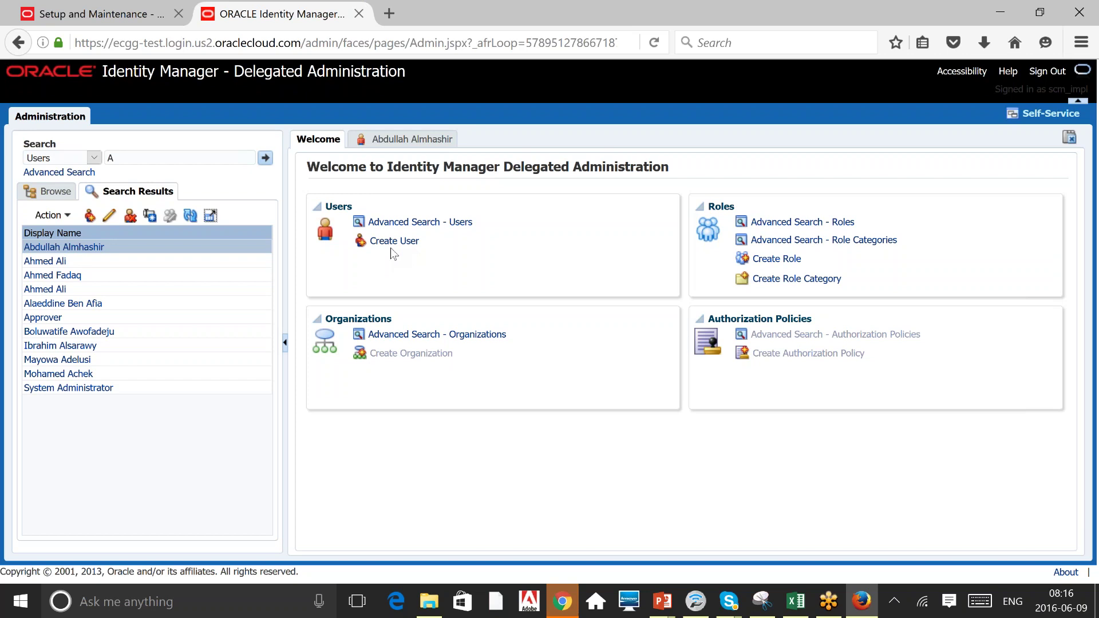
Return to the user's Roles tab and start a new role assignment with Assign.
left_click(395, 141)
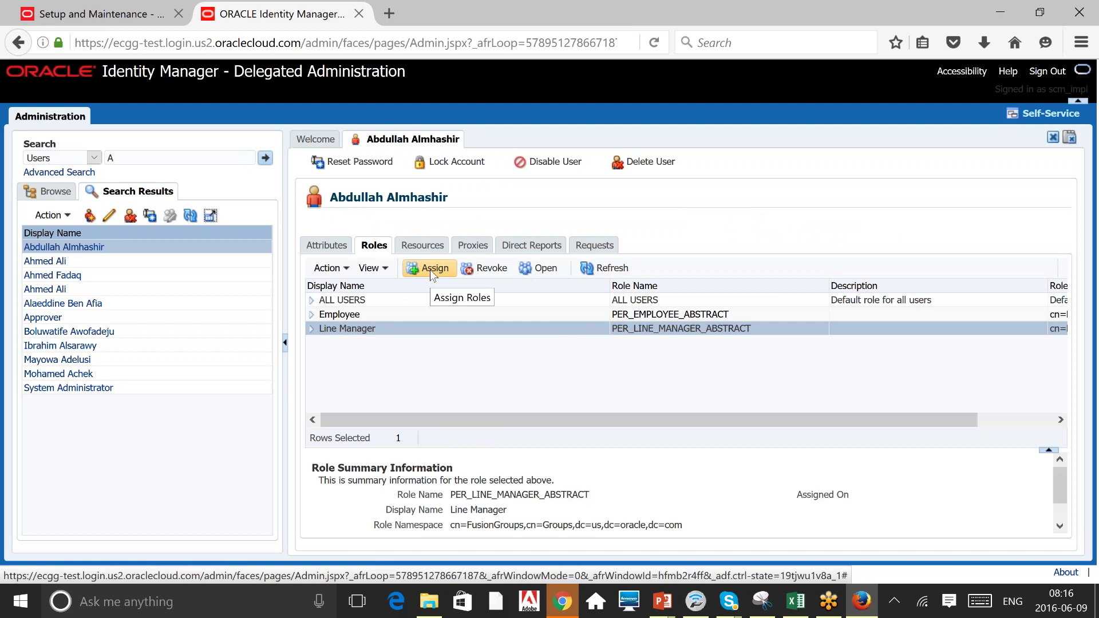
left_click(430, 269)
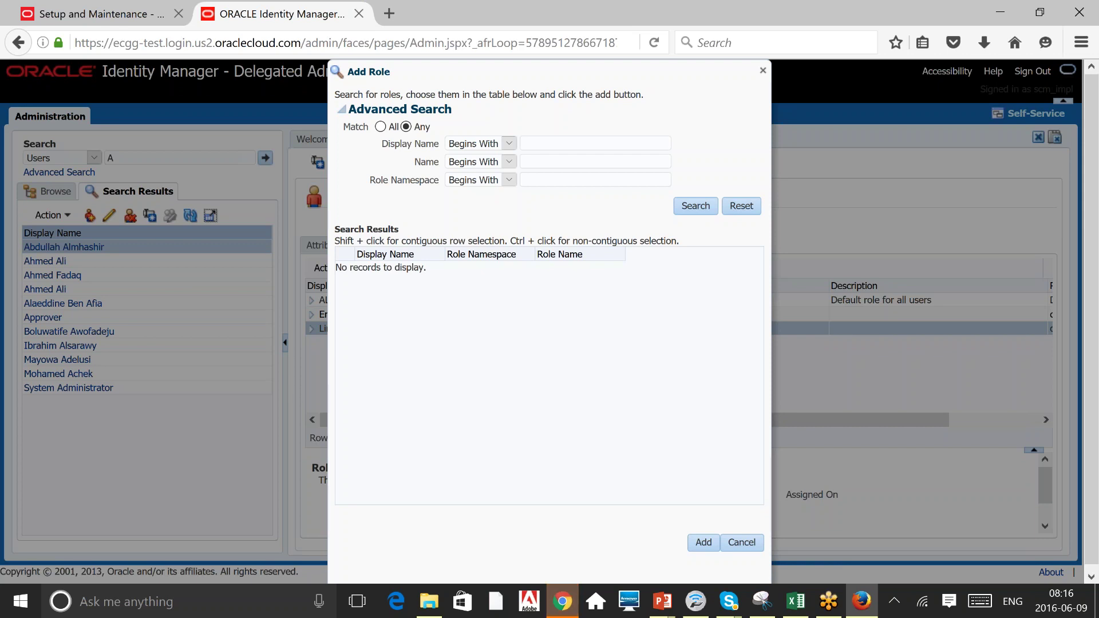
Search roles whose Display Name begins with 'Human'.
left_click(509, 144)
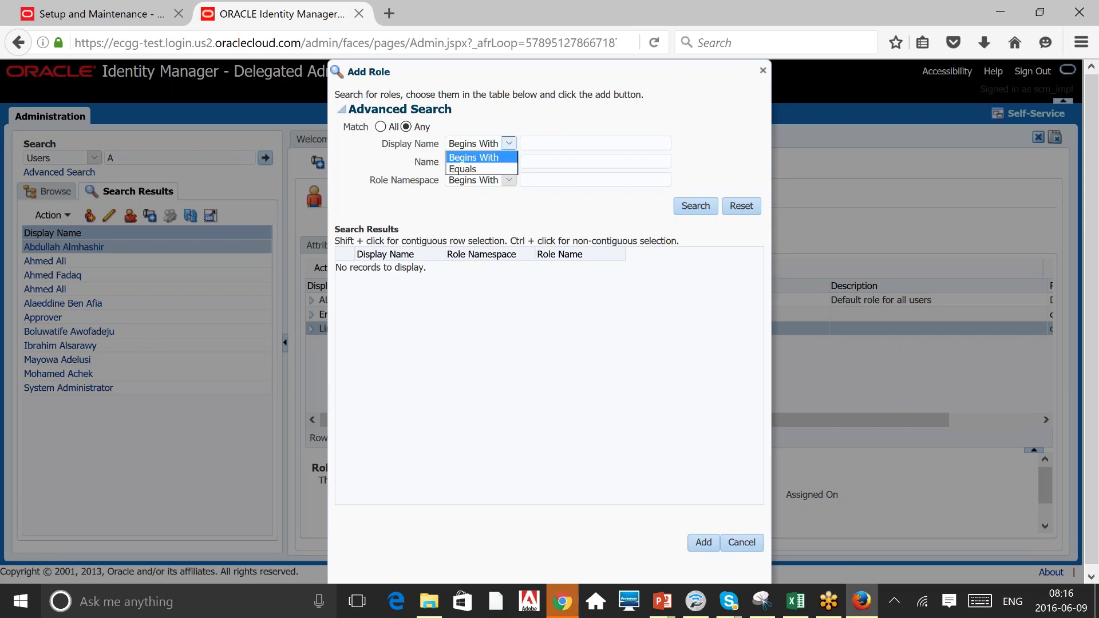
left_click(606, 107)
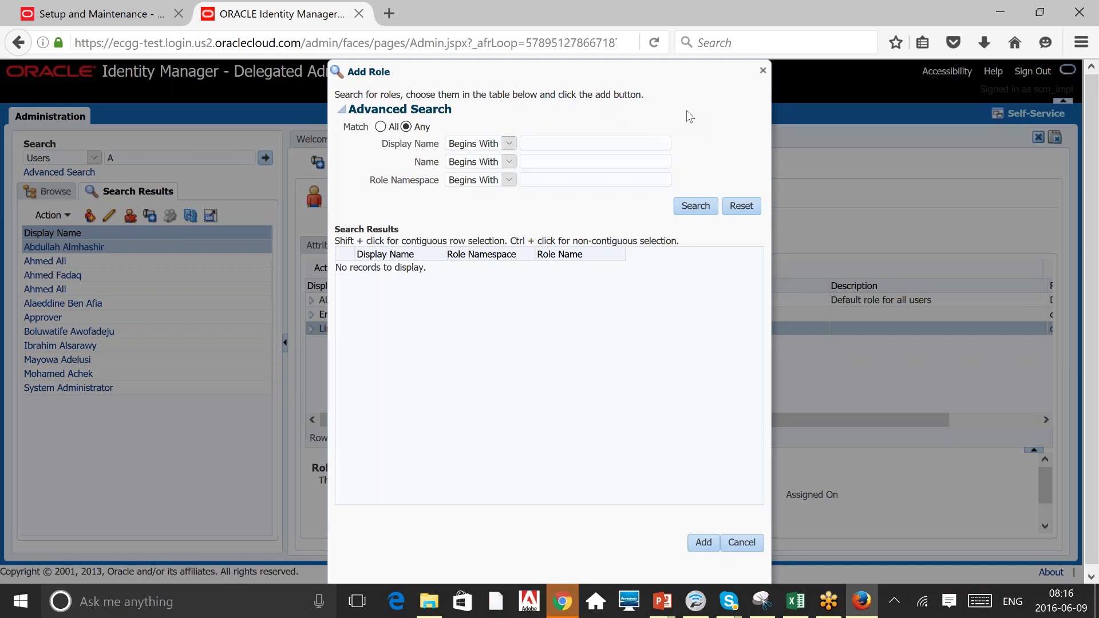
left_click(559, 146)
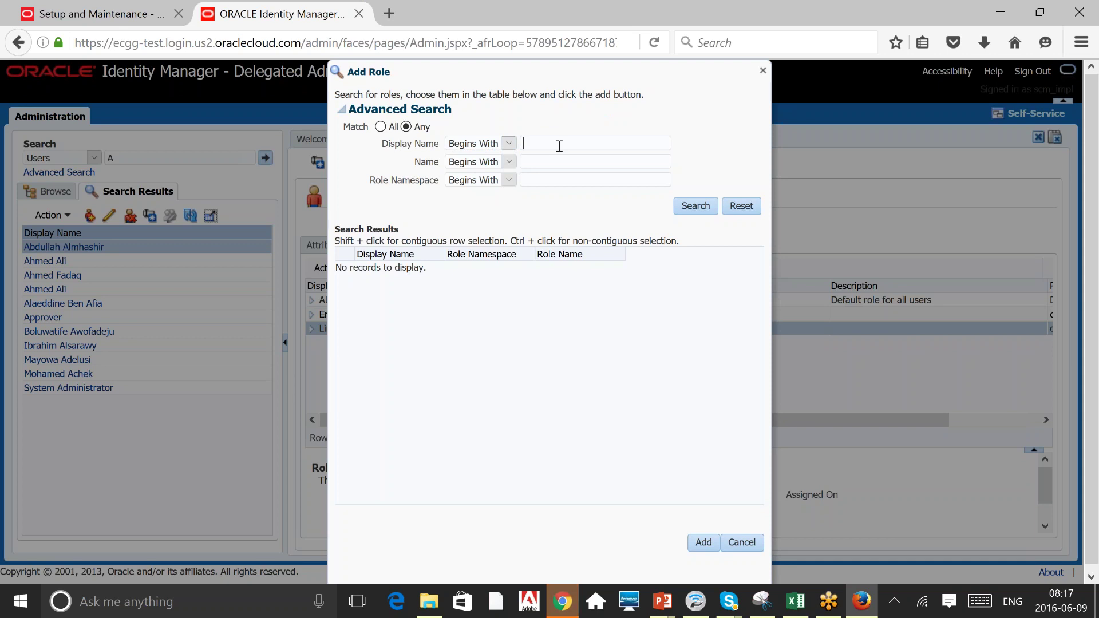
type("Human")
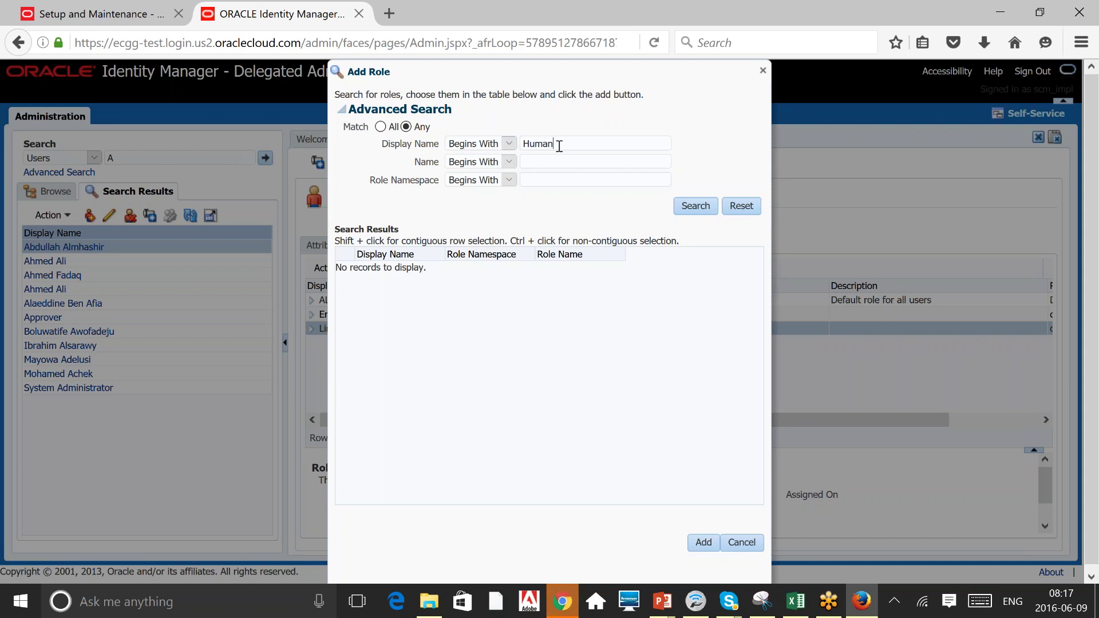
left_click(702, 202)
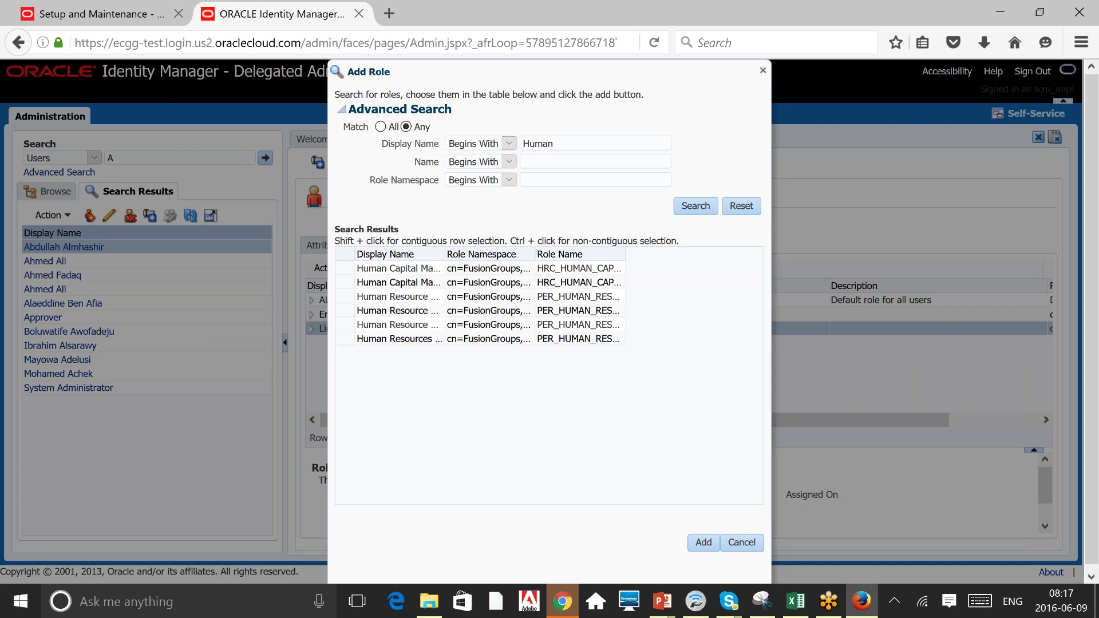
Widen the Display Name column and select each Human role, ending on Human Resources VP.
left_click_drag(446, 254, 495, 255)
left_click(457, 267)
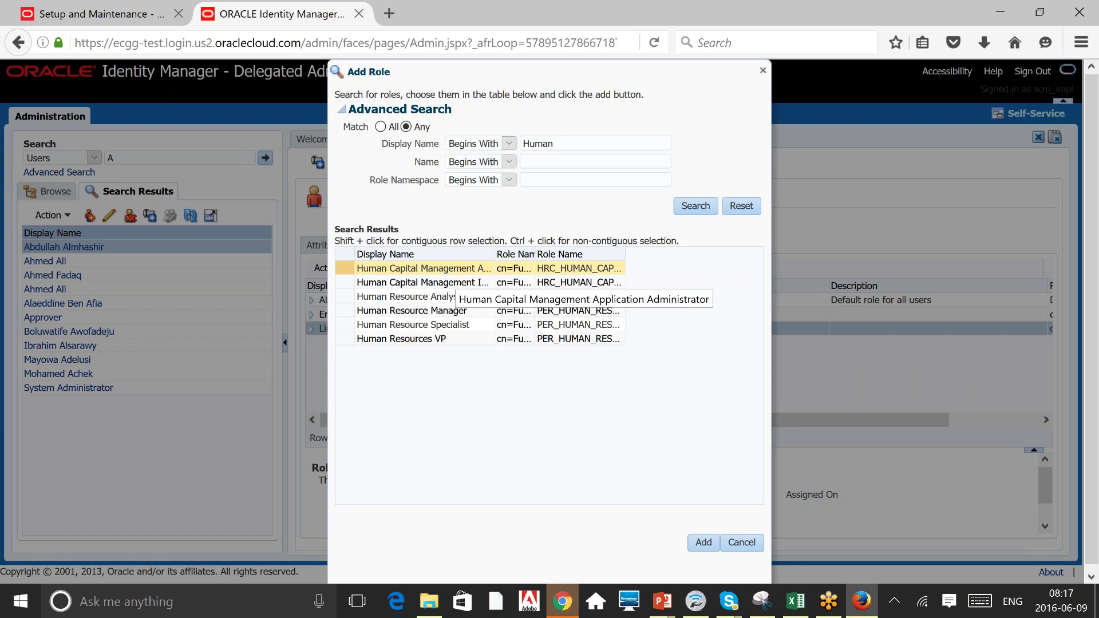
left_click(442, 284)
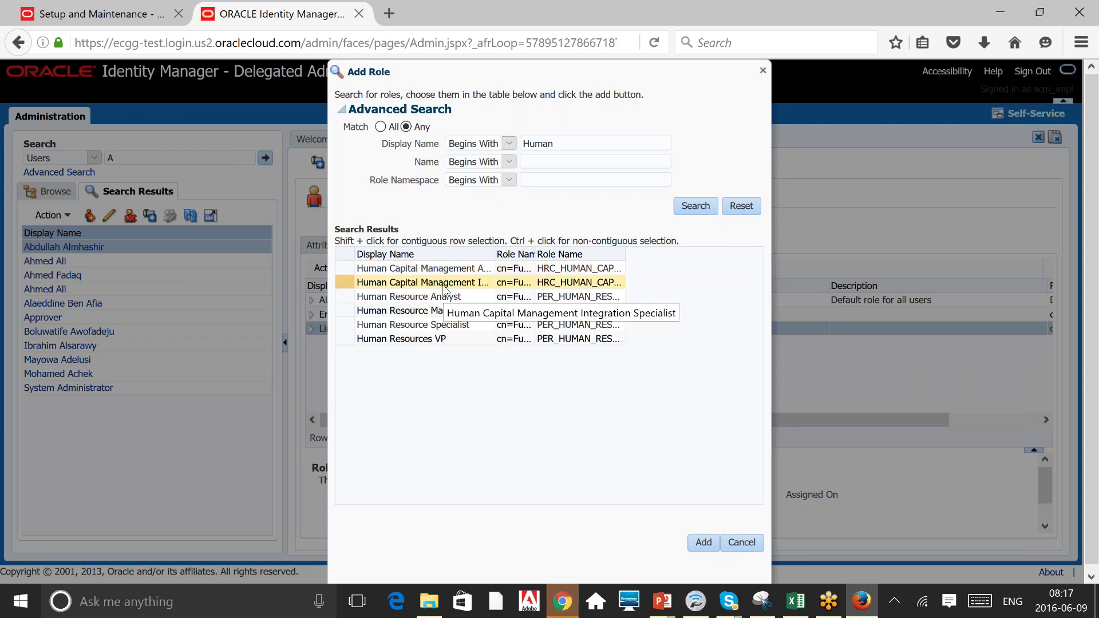
left_click(443, 297)
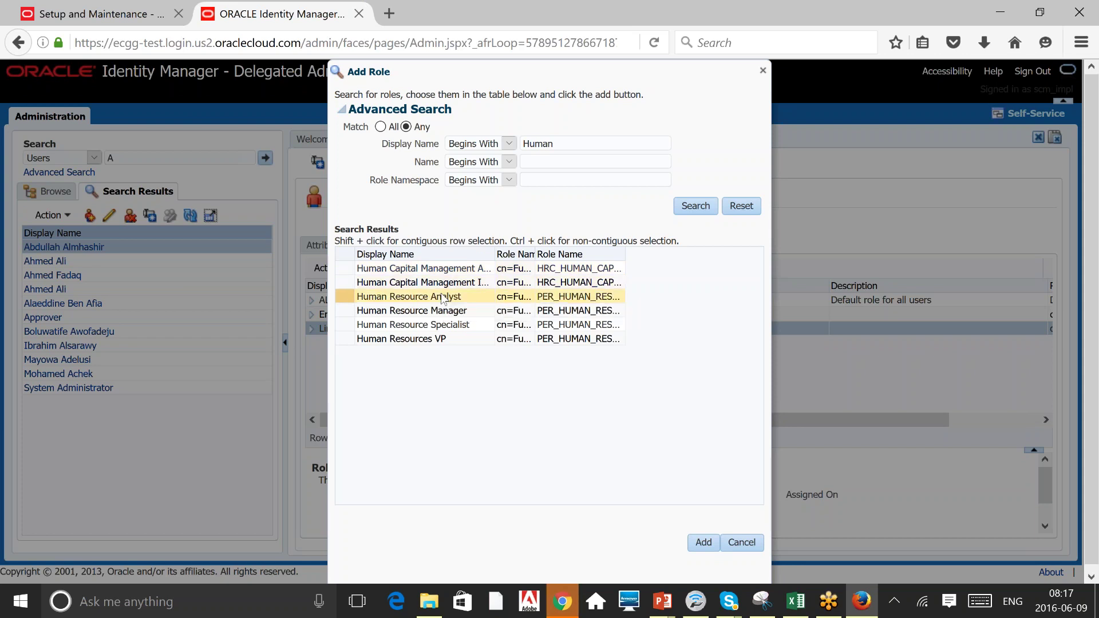
left_click(439, 311)
left_click(436, 325)
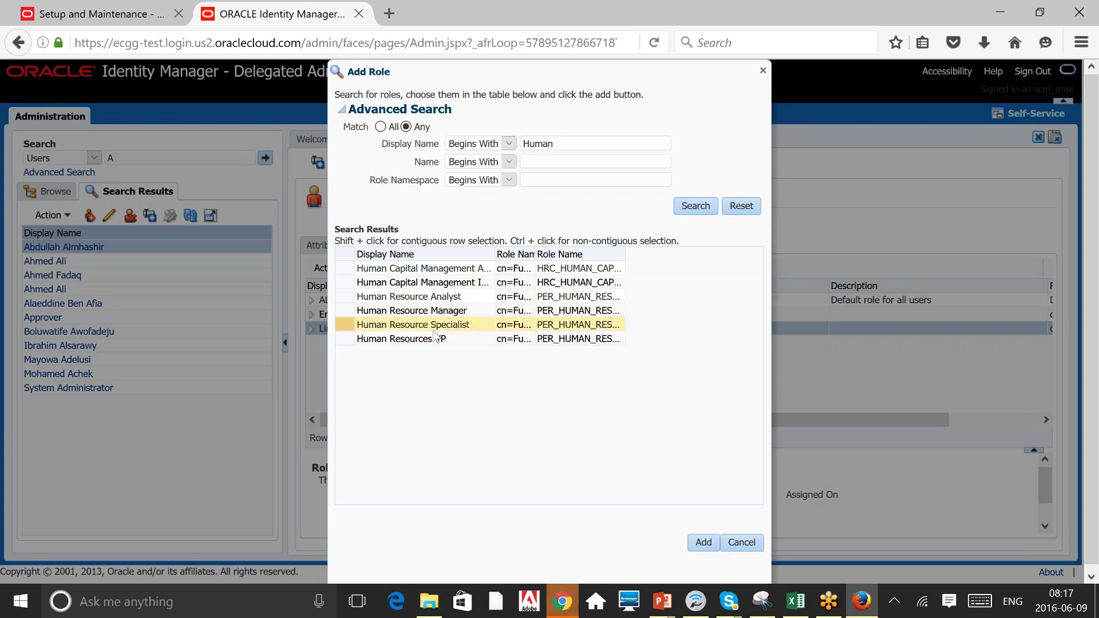
left_click(439, 339)
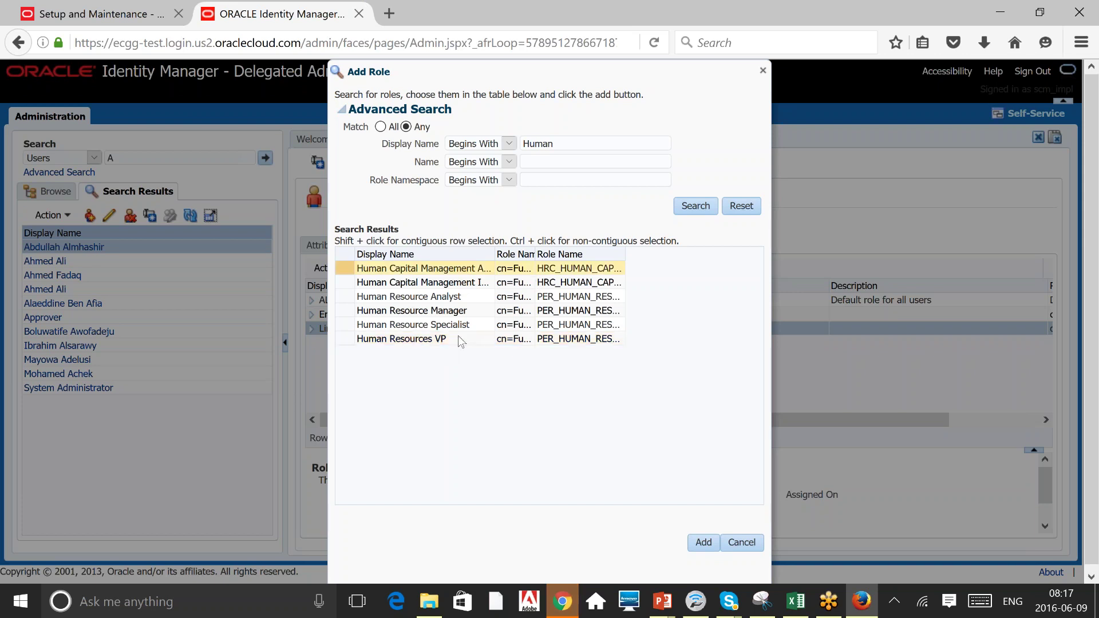
left_click(450, 336)
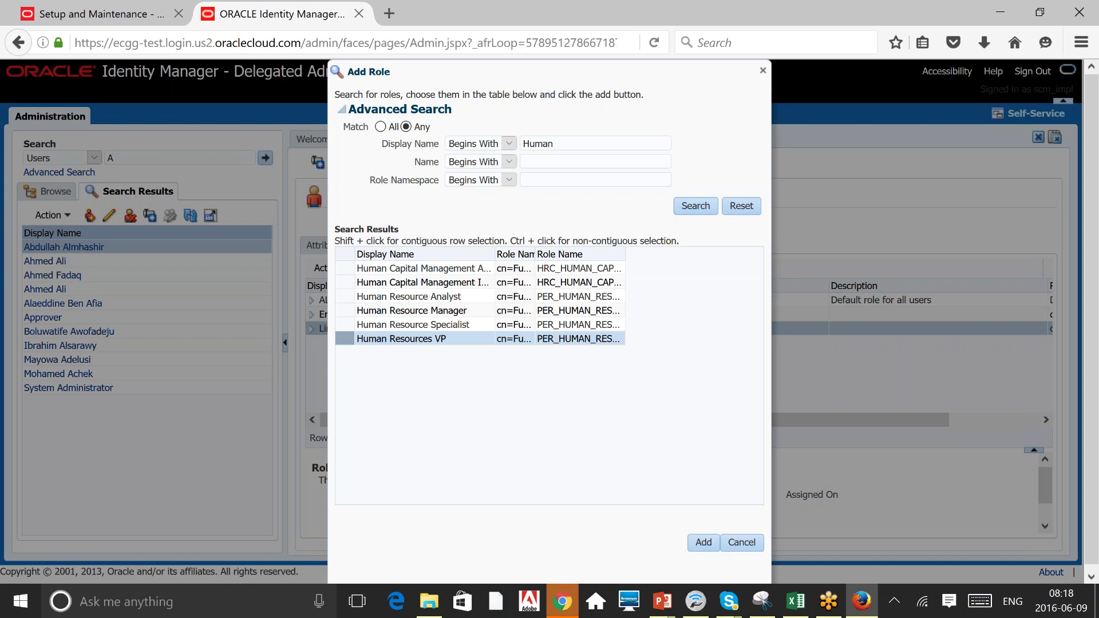
left_click(455, 325)
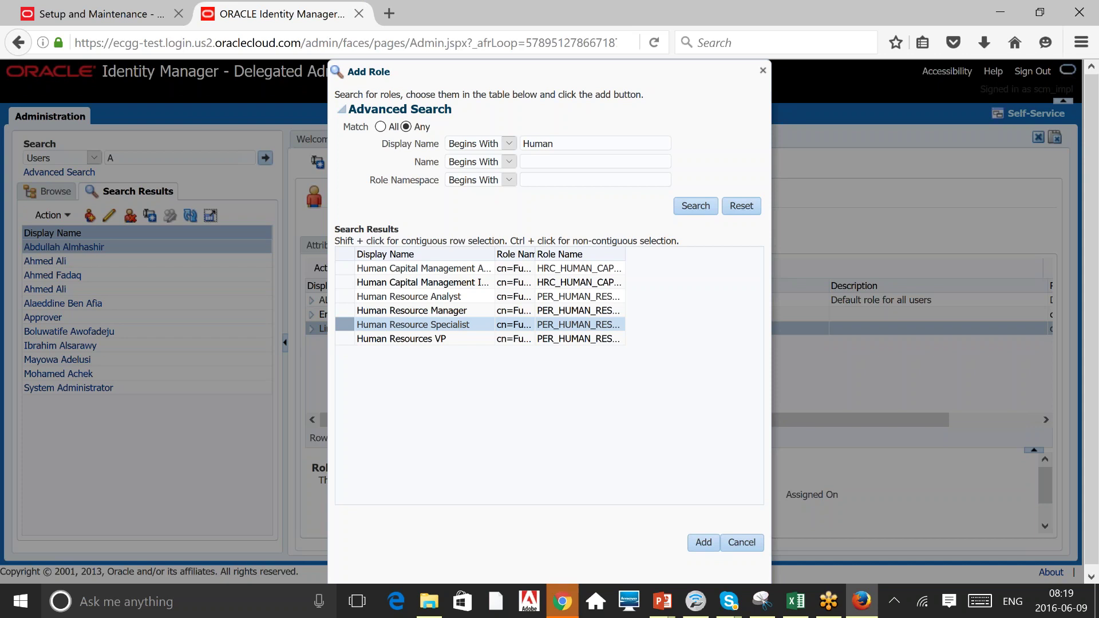
left_click(412, 310)
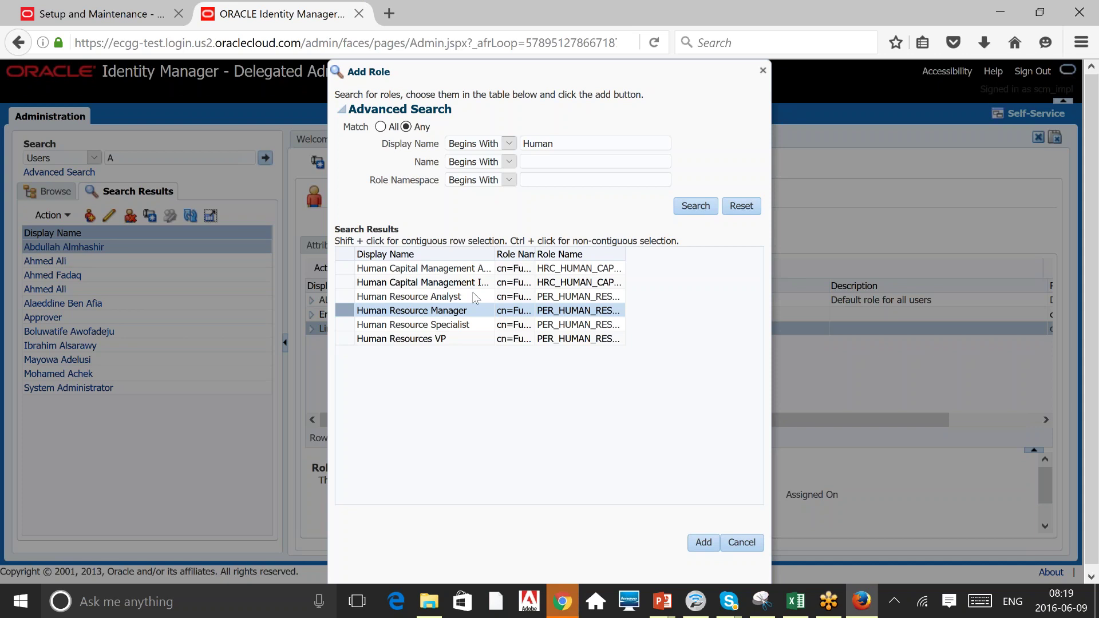
left_click(409, 296)
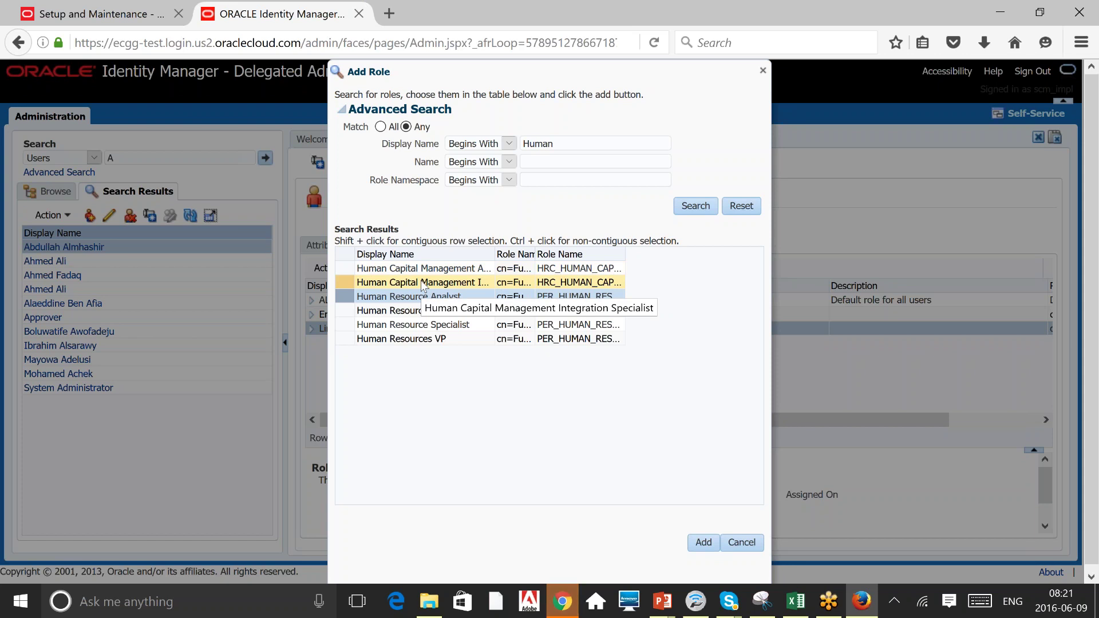
left_click(420, 282)
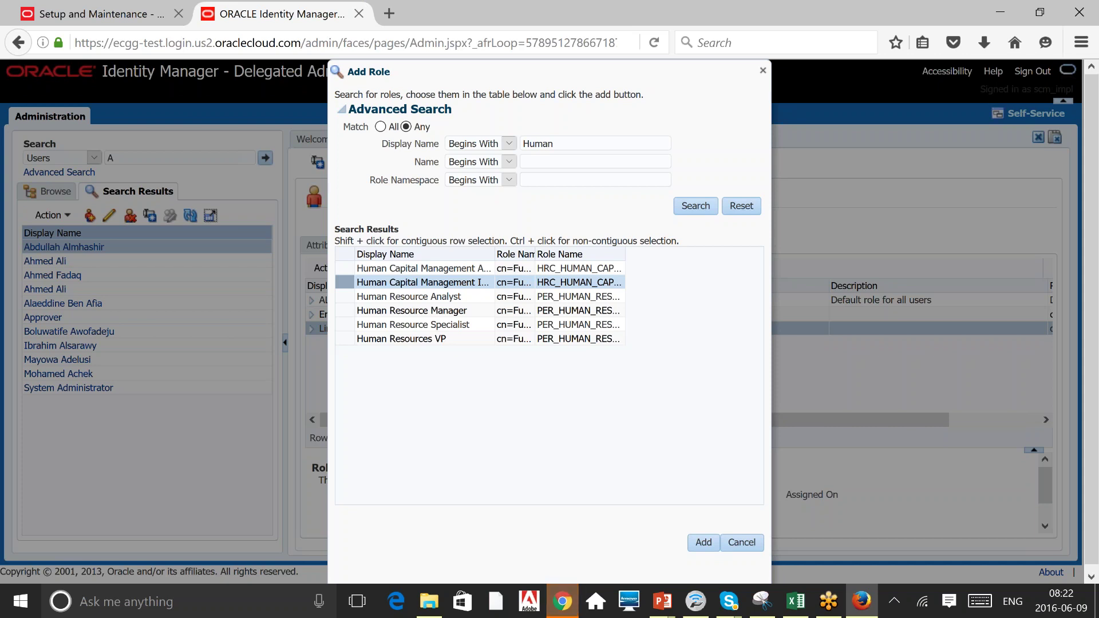
left_click(445, 269)
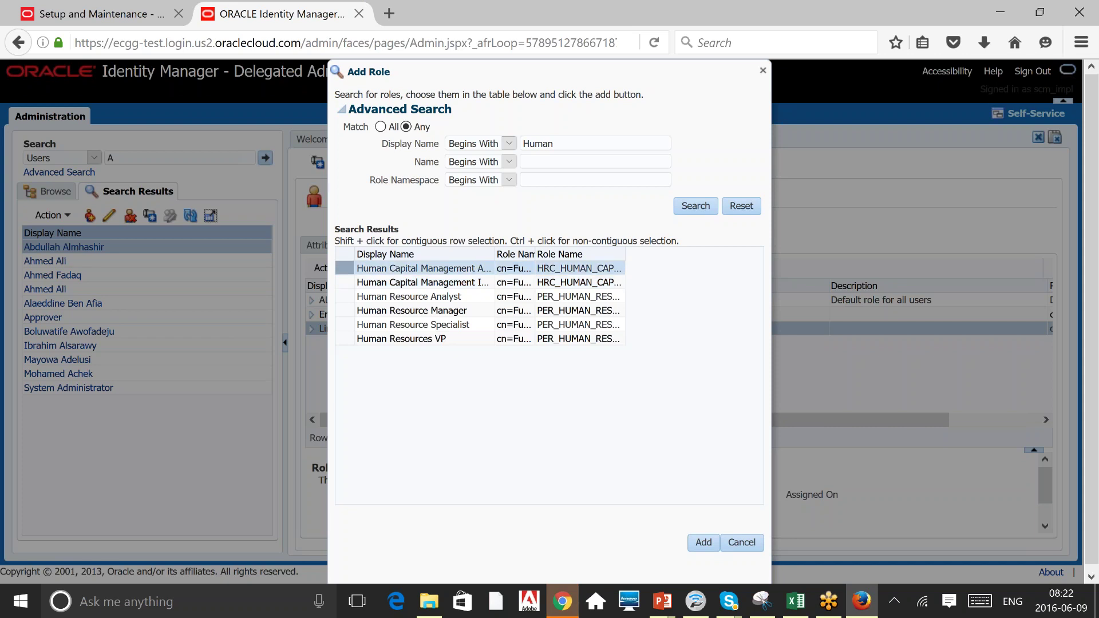
left_click(453, 286)
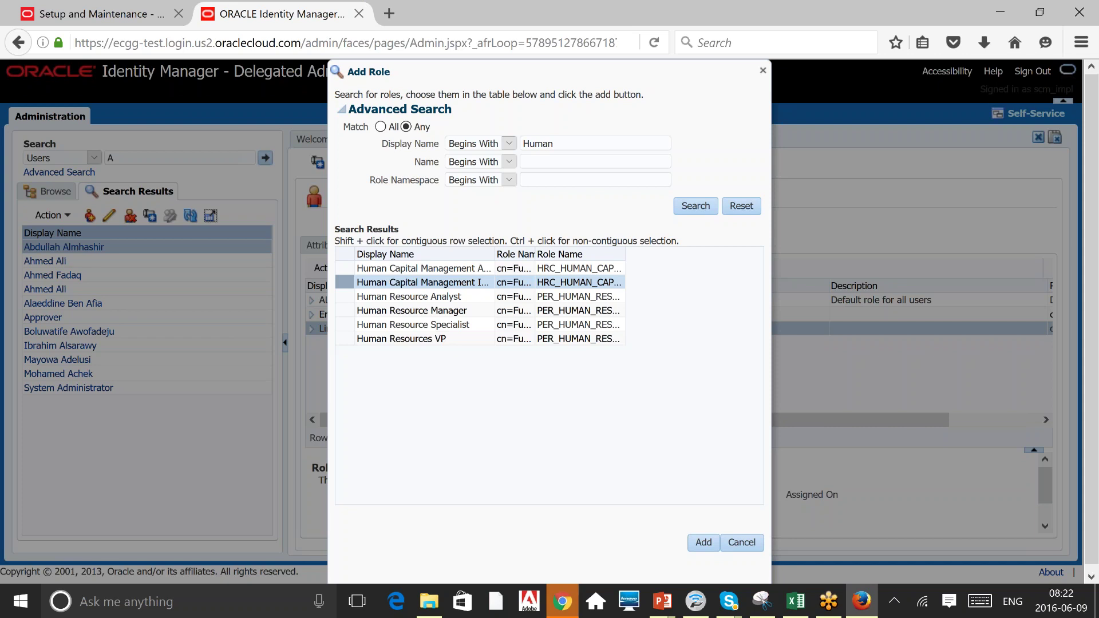
double_click(538, 144)
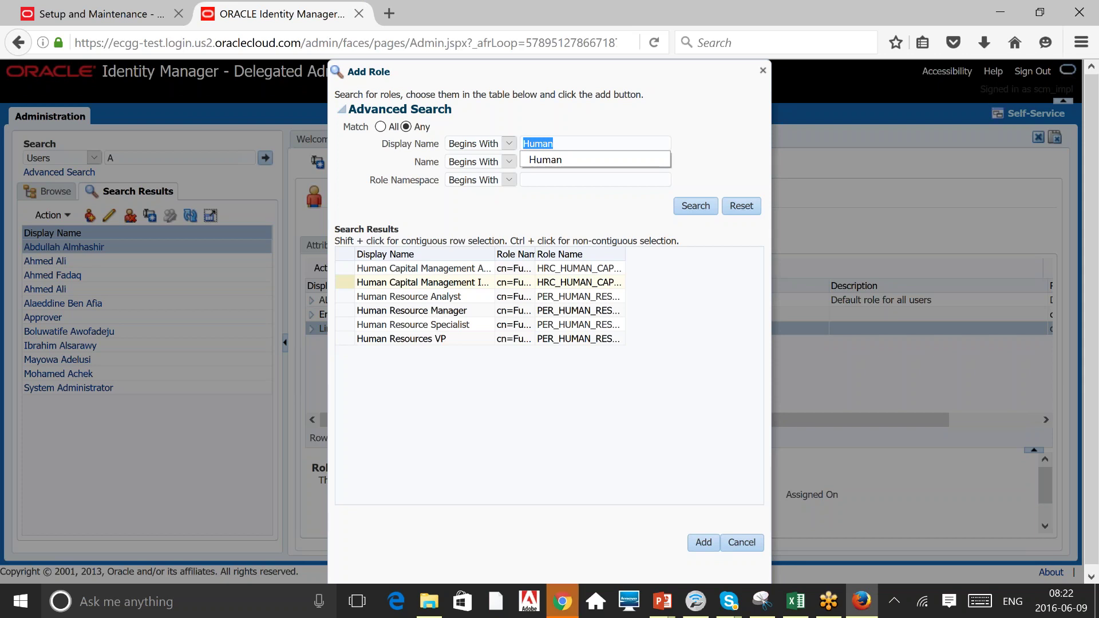
Search Display Name for 'Application' and select Application Administrator, Developer and Implementation roles in turn.
type("Appli")
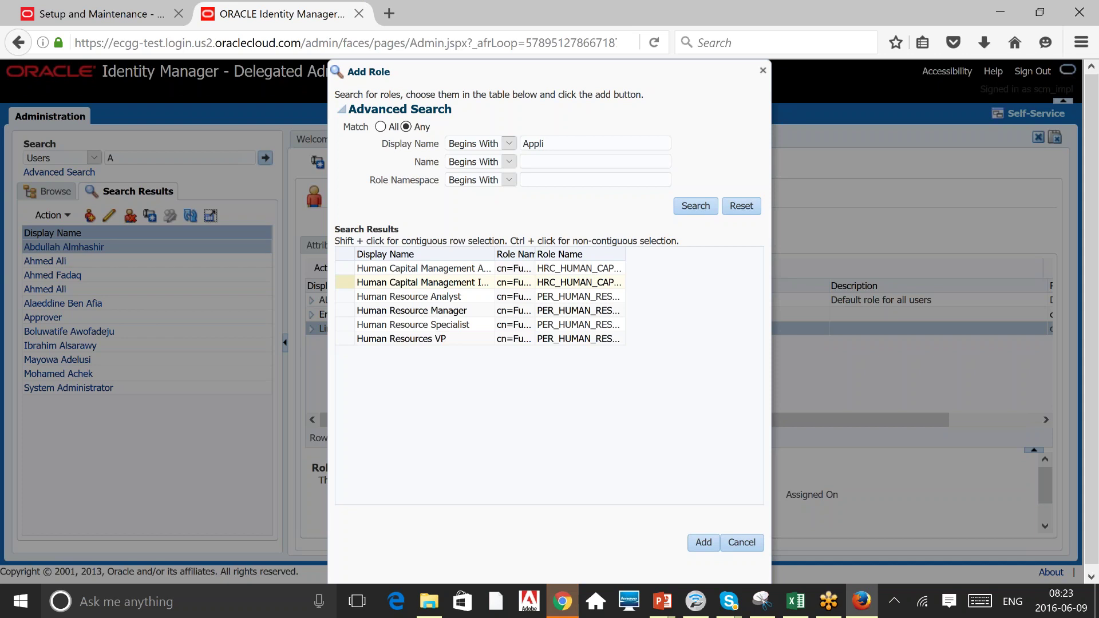
type("cation")
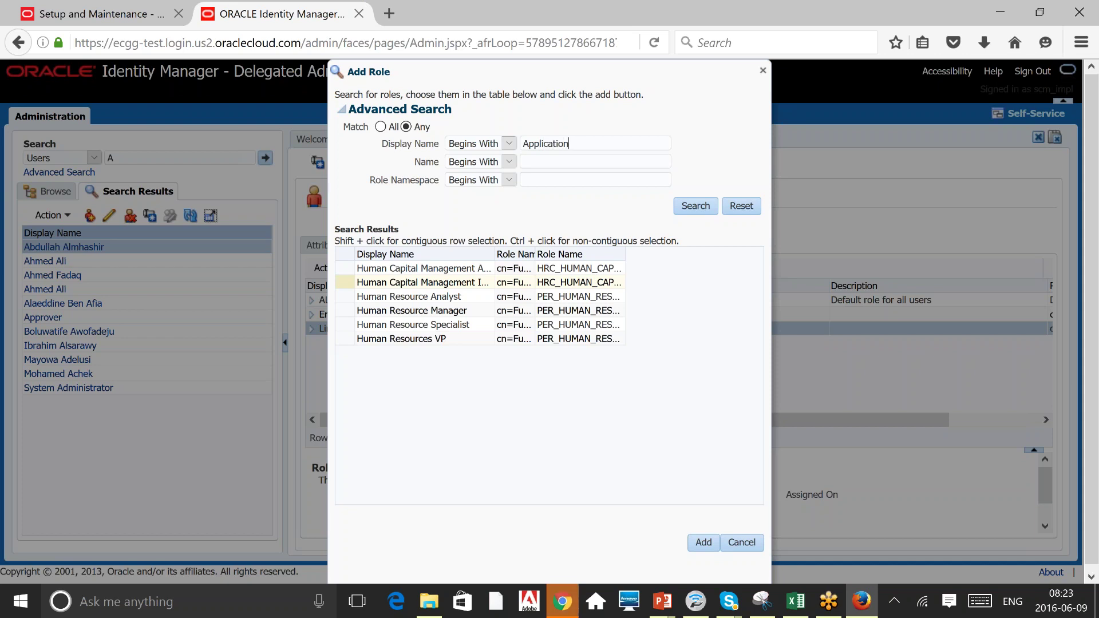
key("Return")
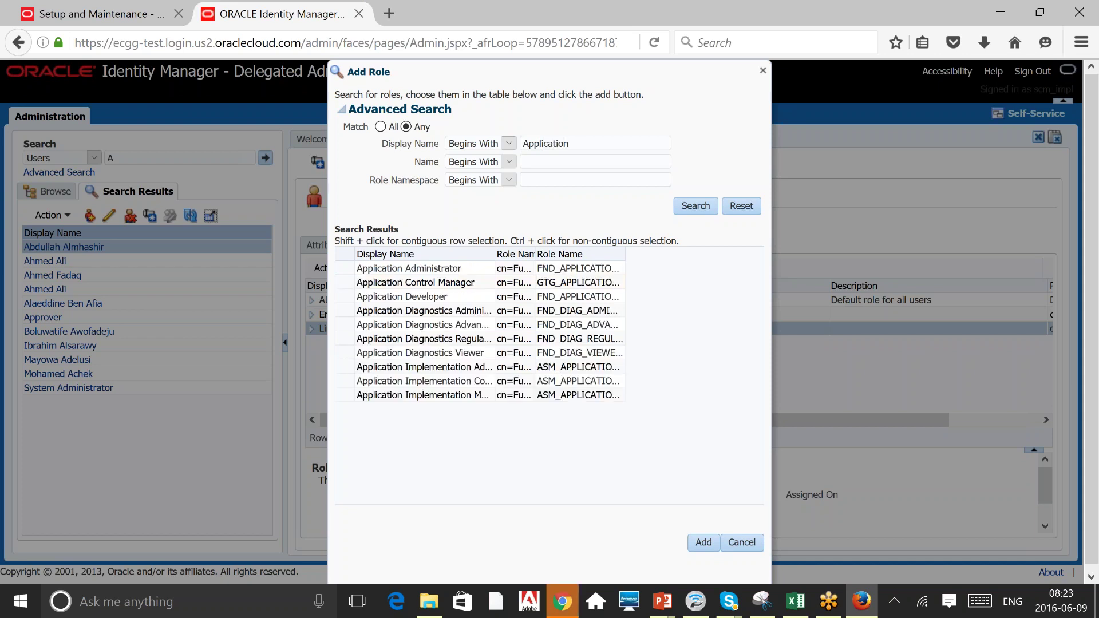
left_click(429, 269)
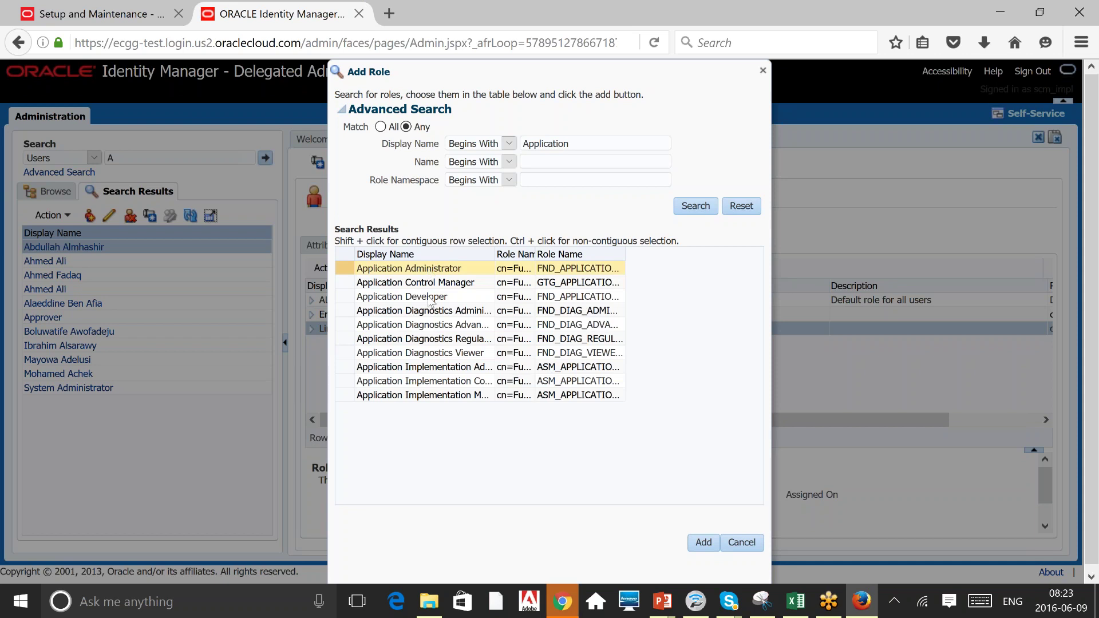
left_click(429, 297)
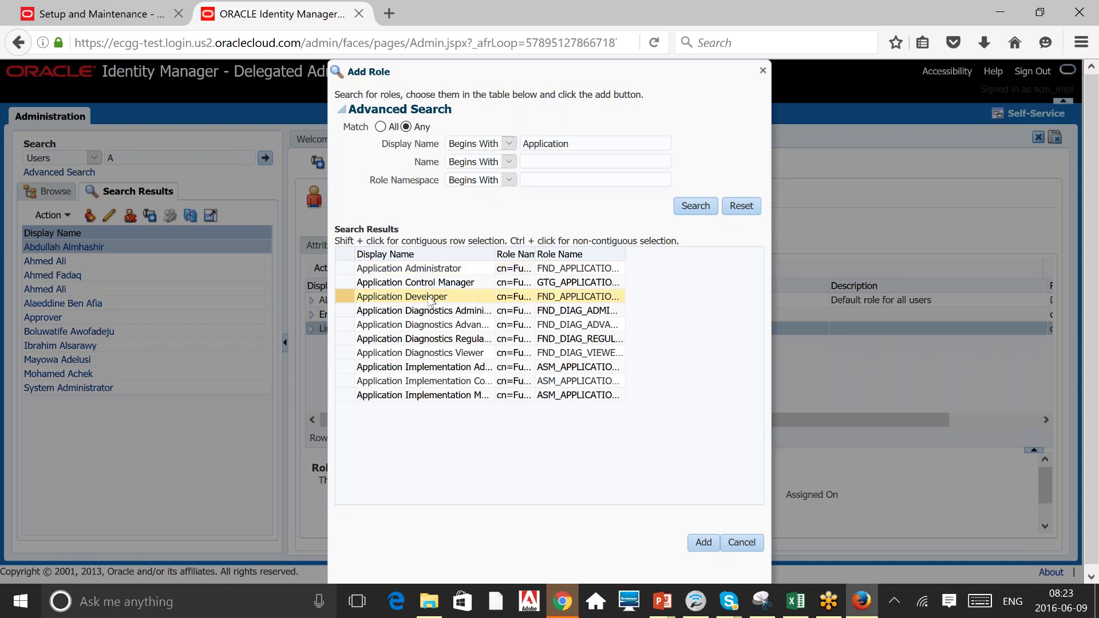
key("Up")
key("Up")
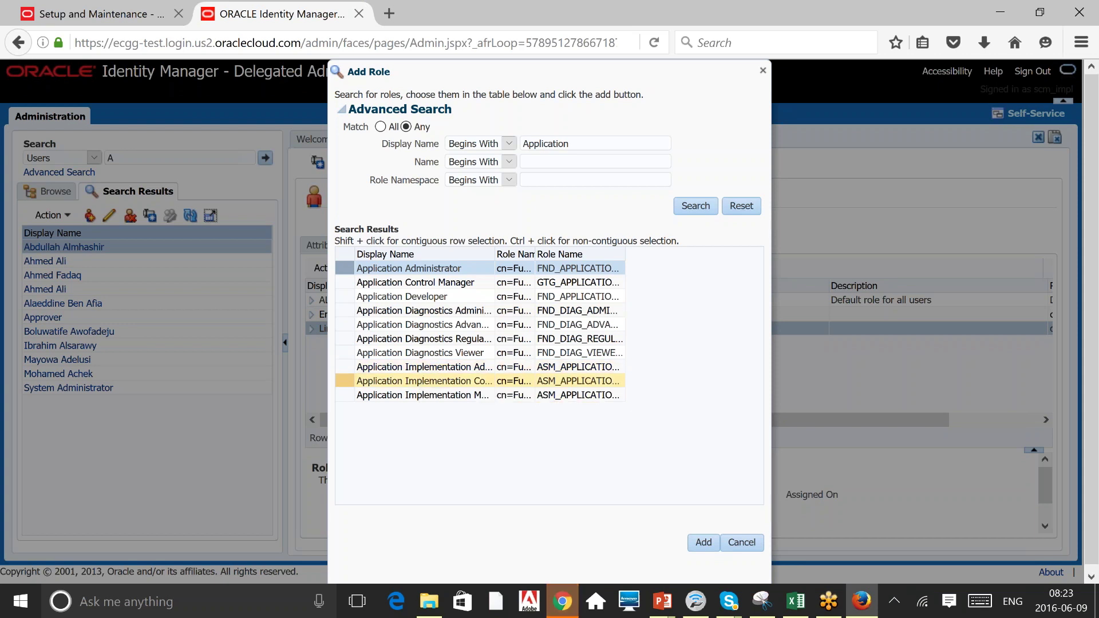
left_click(421, 381)
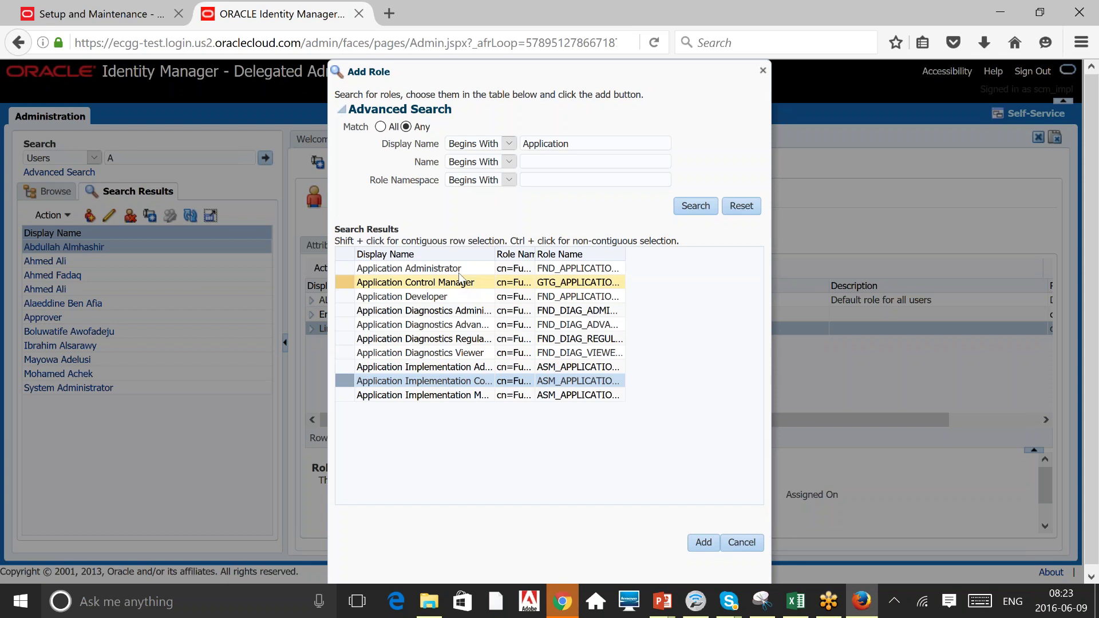
left_click(459, 269)
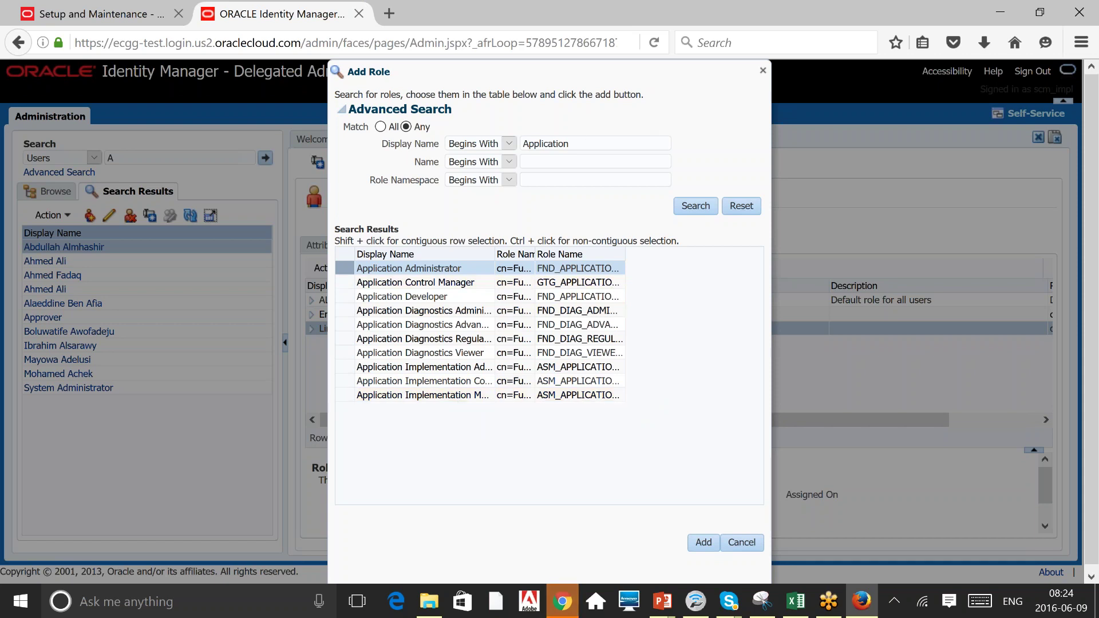
Search Display Name 'IT', select IT Security Manager, then close Add Role without assigning anything.
double_click(545, 144)
type("IT")
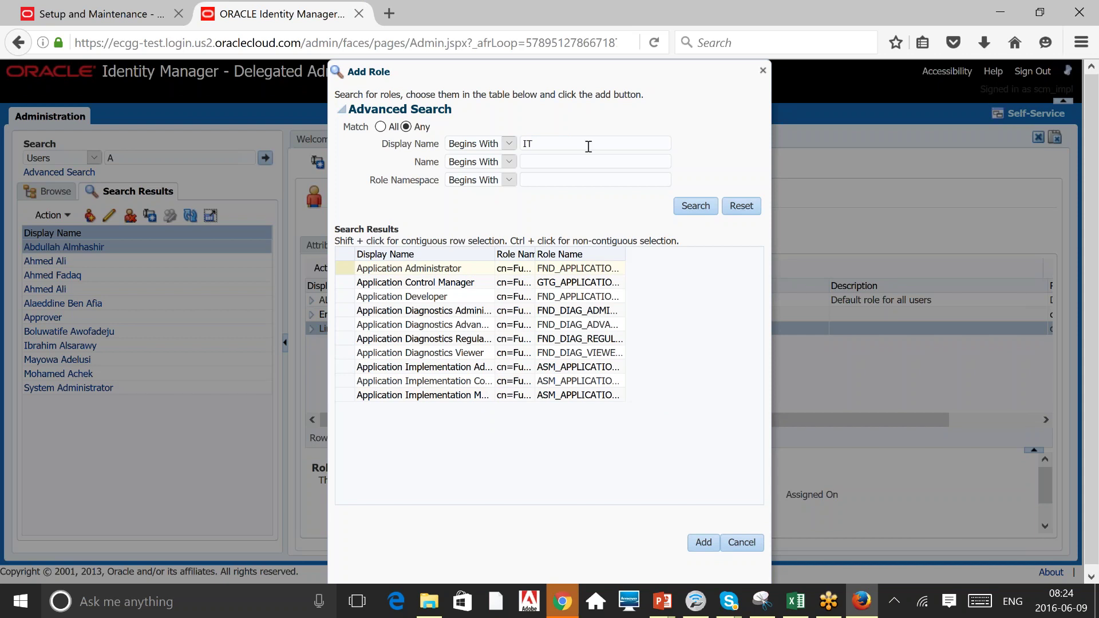
key("Return")
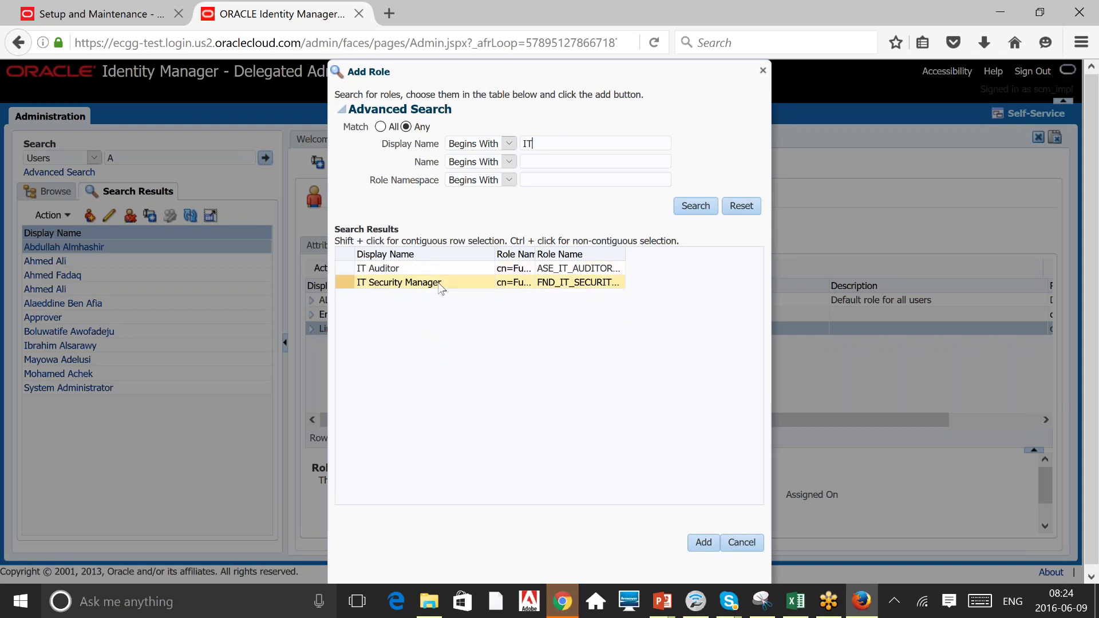
left_click(439, 285)
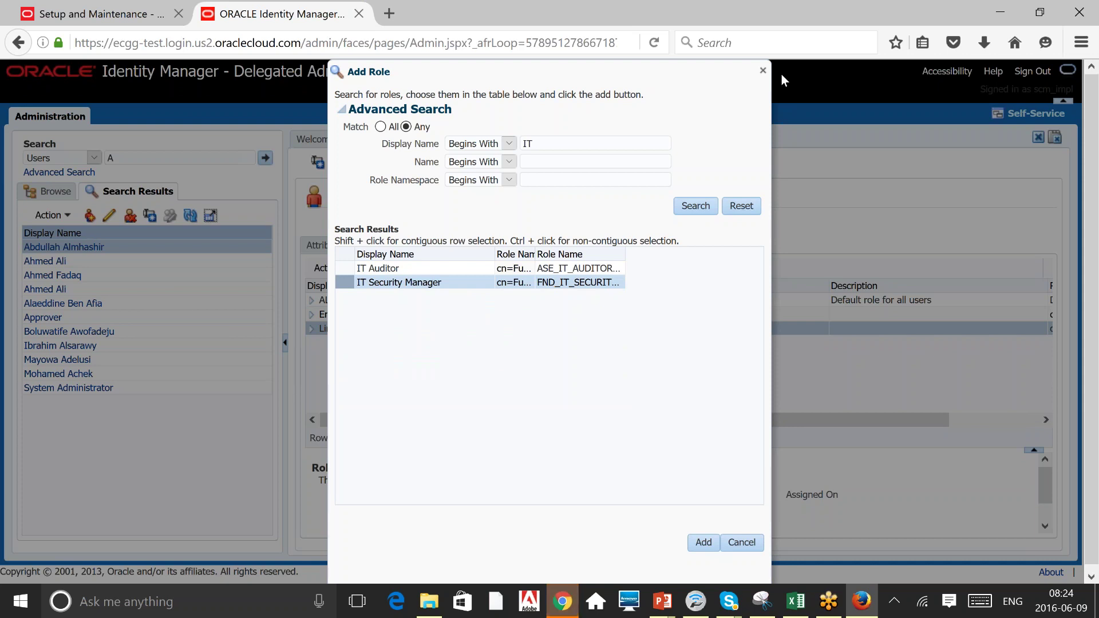
left_click(763, 70)
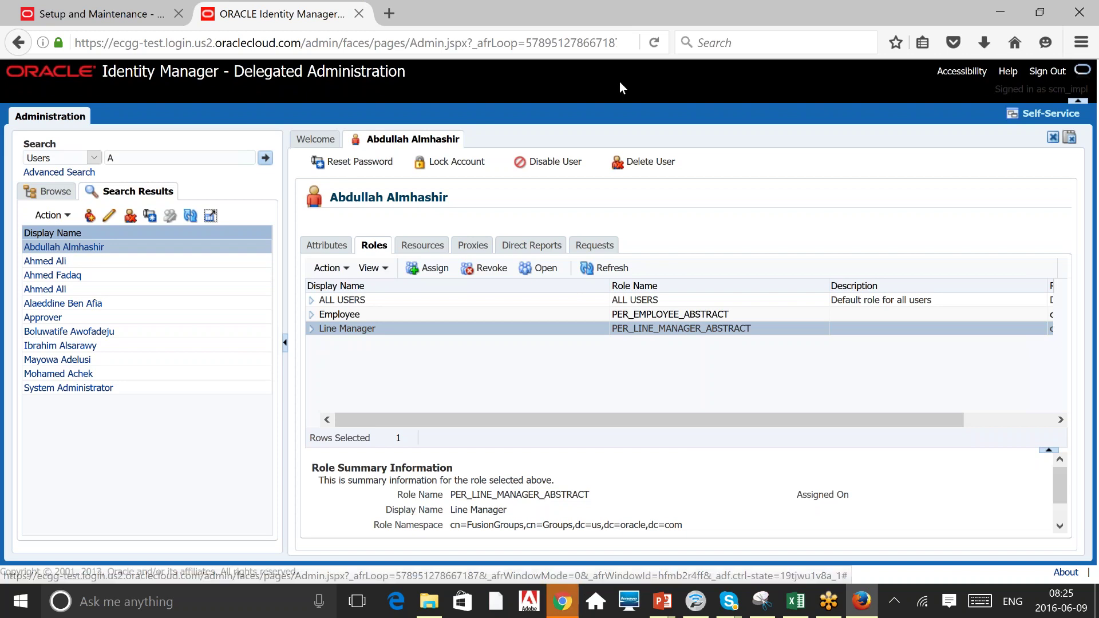
Reopen Add Role, search Display Name 'Human', and select Human Resource Manager and a Human Capital role.
left_click(433, 268)
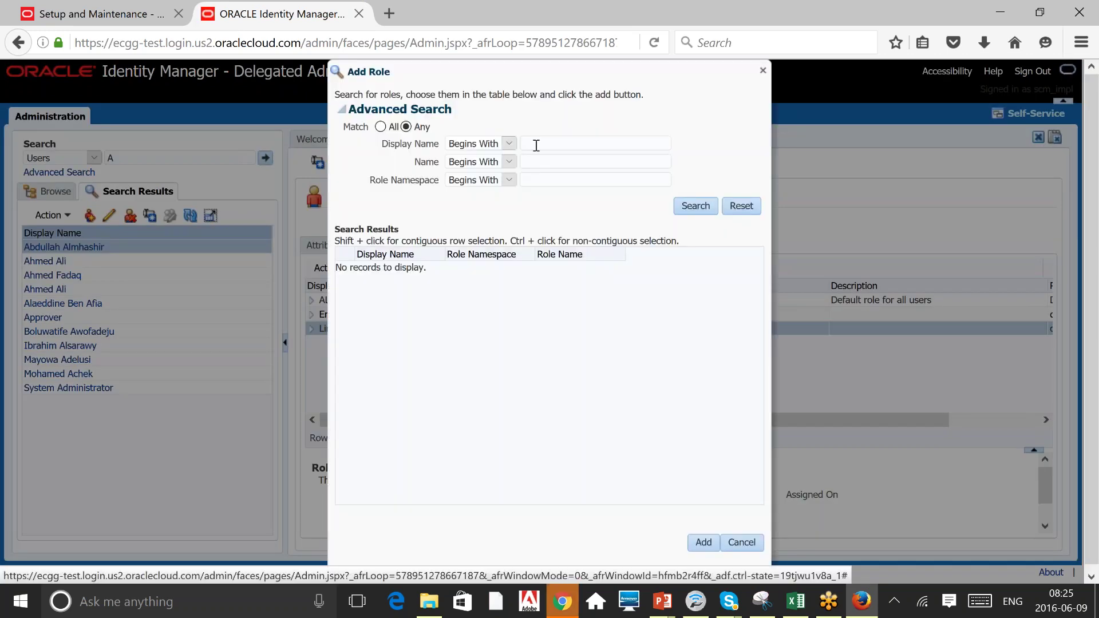
left_click(537, 146)
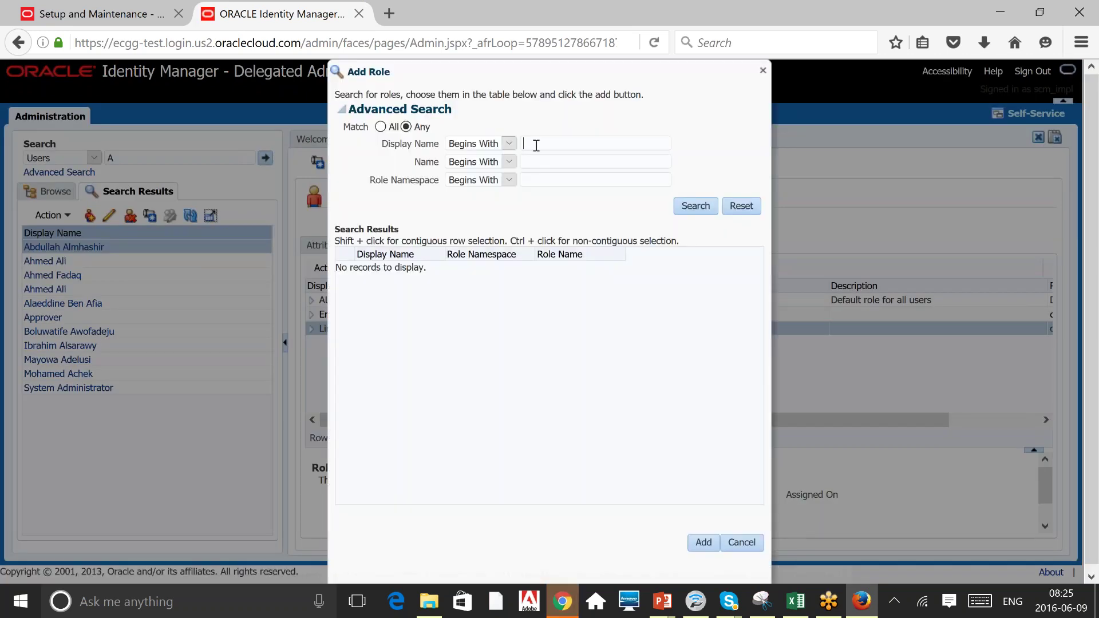
type("Human")
key("Return")
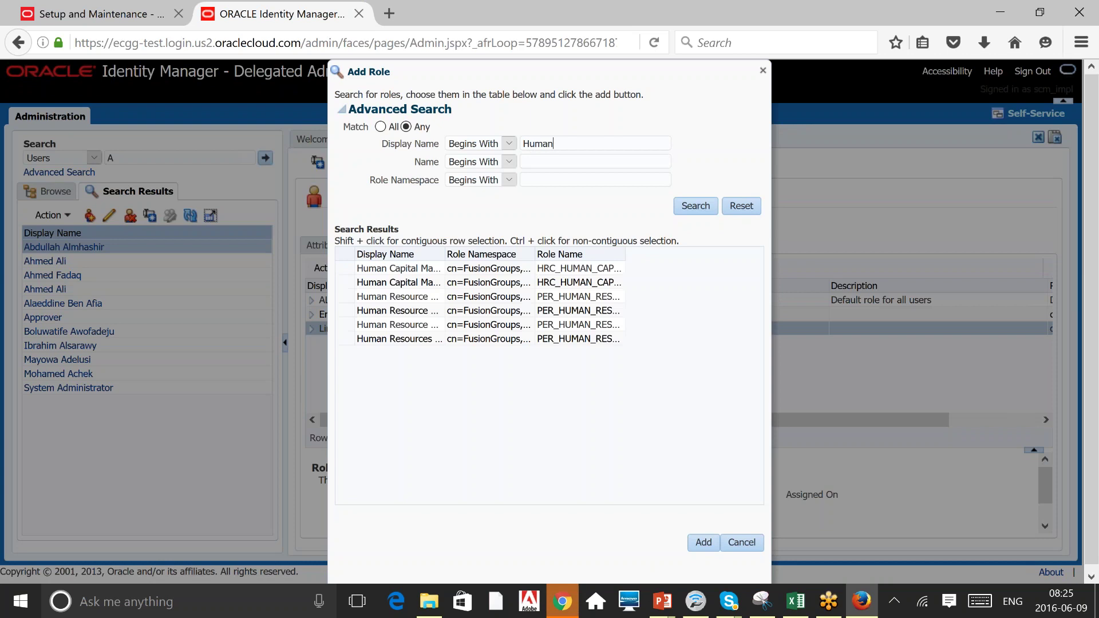
left_click(436, 310)
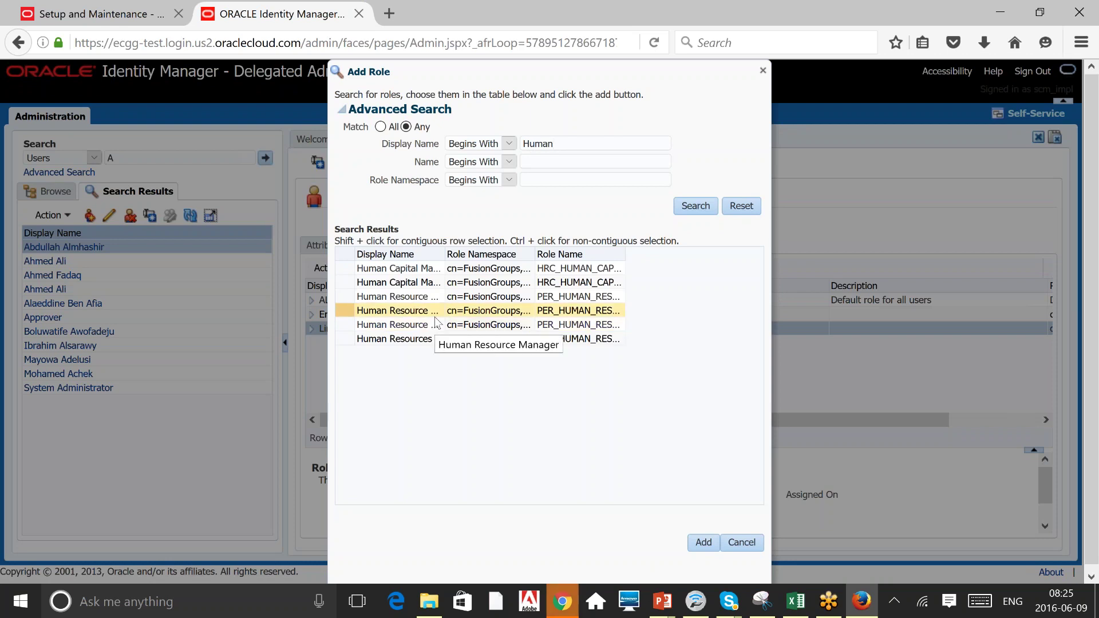
left_click(590, 269)
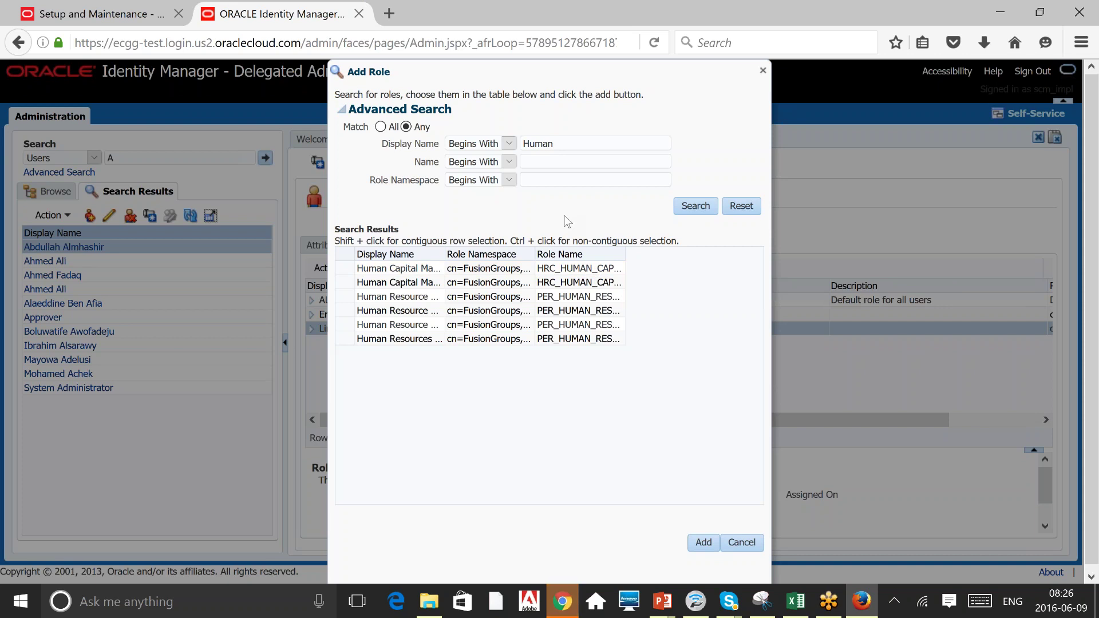
key("alt+Tab")
key("alt+Tab")
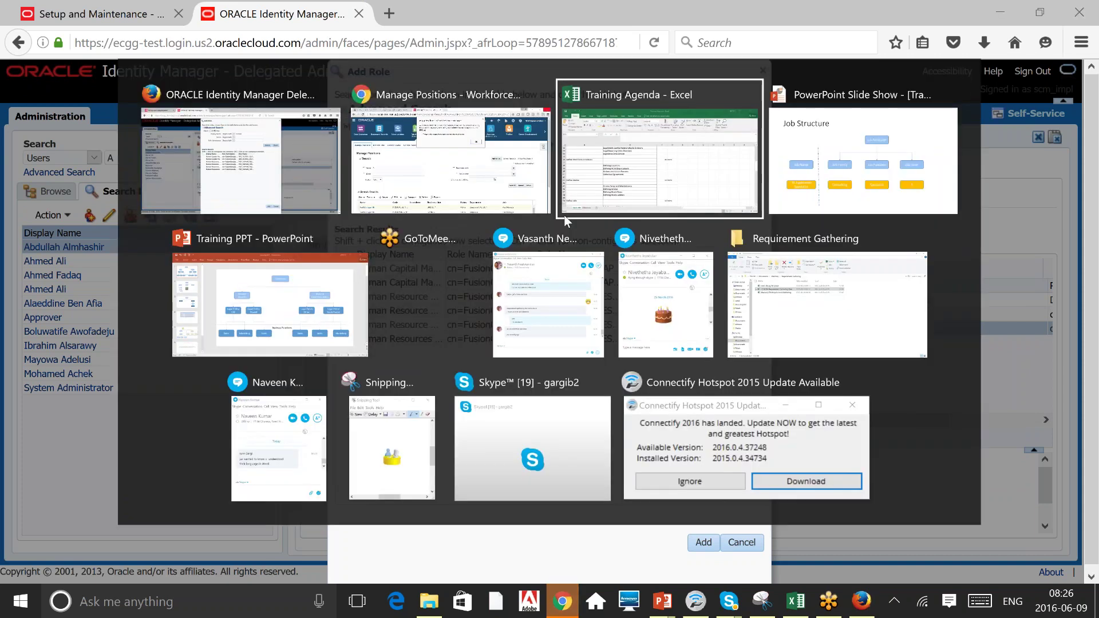
key("alt+Tab")
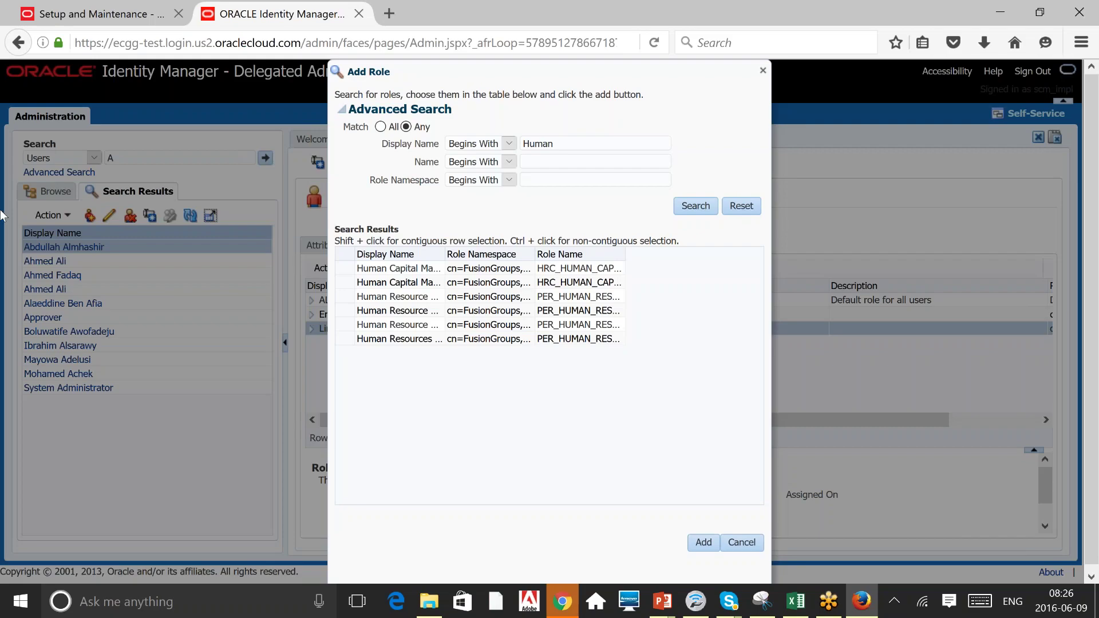
Replace the search with 'IT' and select the IT Security Manager result.
left_click(598, 272)
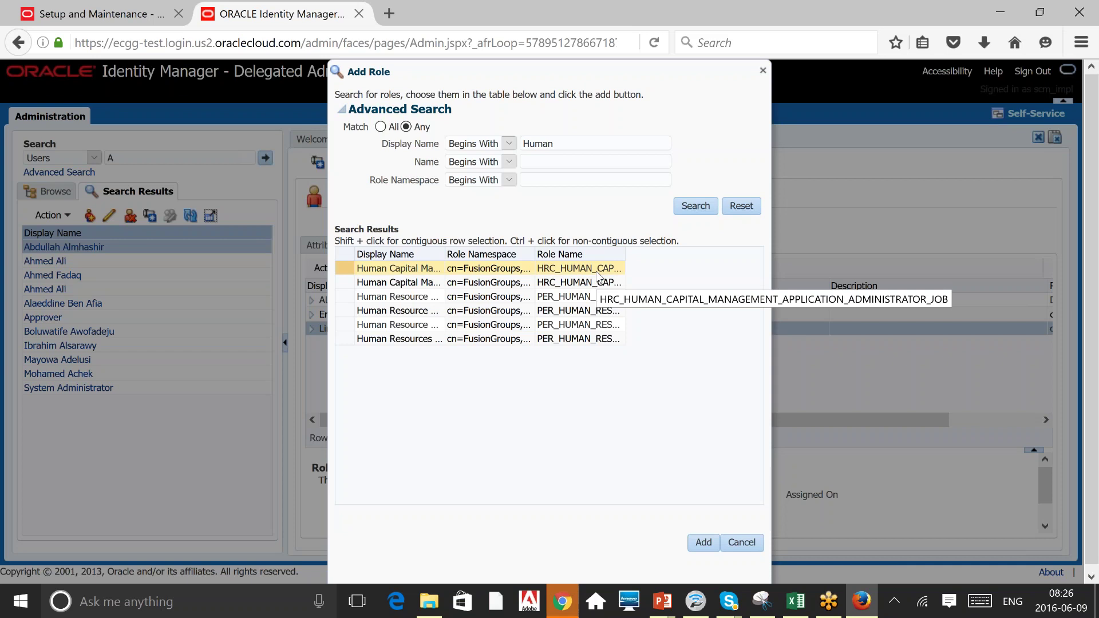
double_click(582, 147)
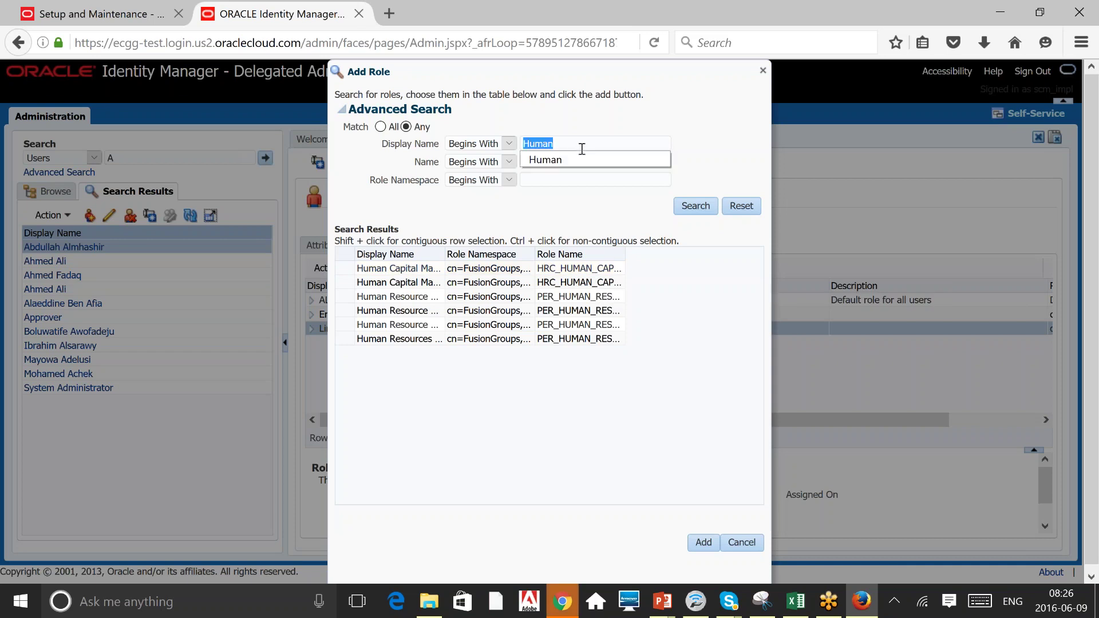
type("IT")
key("Return")
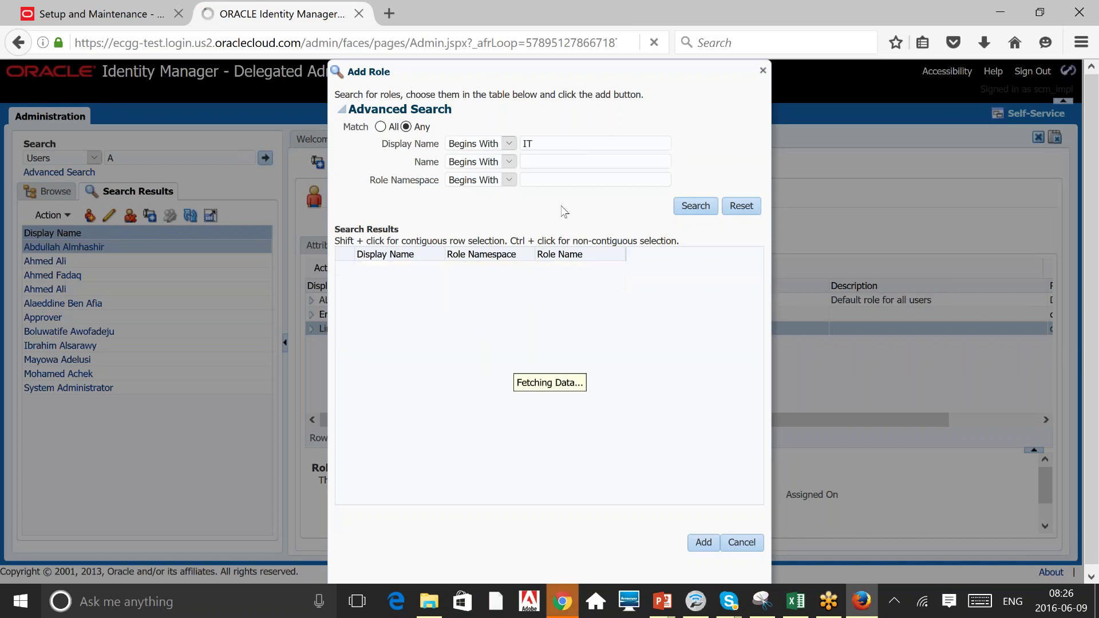
left_click(399, 282)
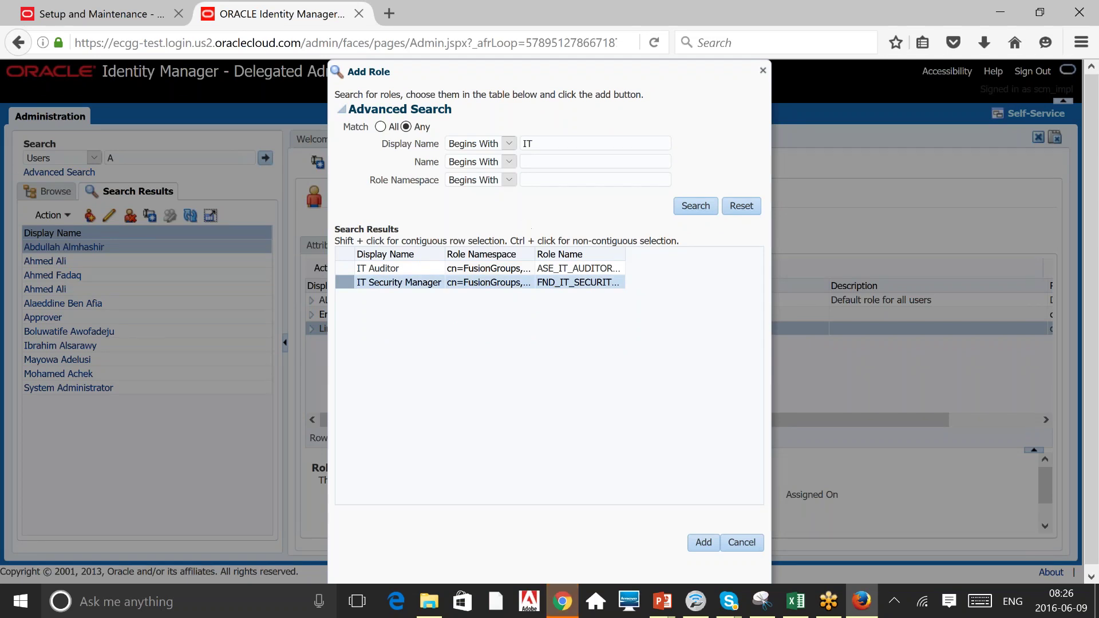
Search 'Human' again, widen Display Name, and select the Human Resource Specialist, Analyst and VP roles.
double_click(554, 143)
type("Human")
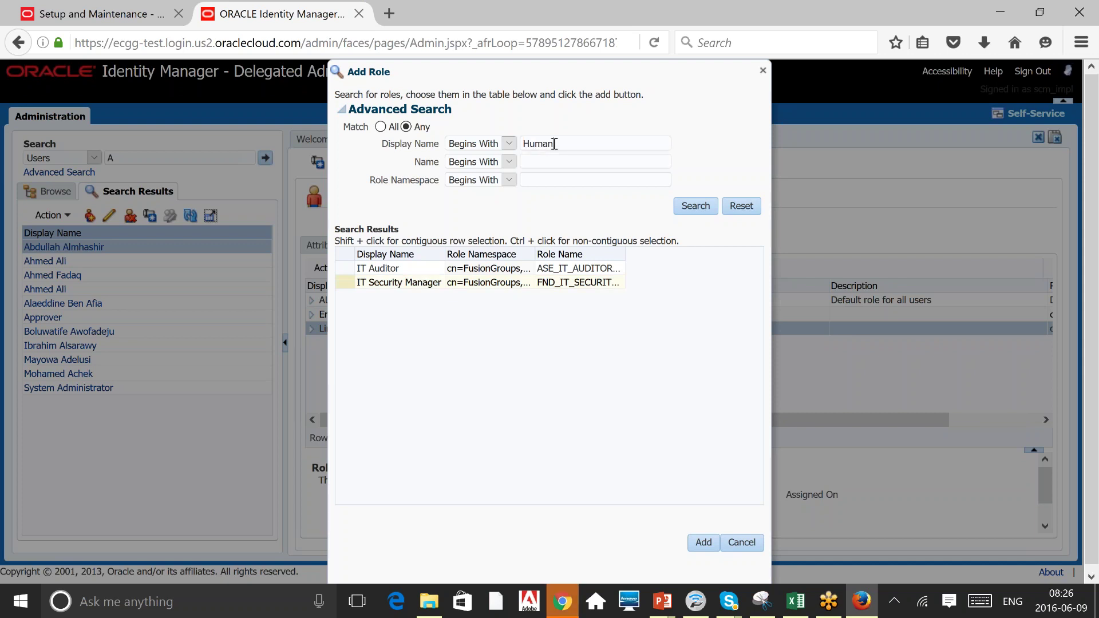
key("Return")
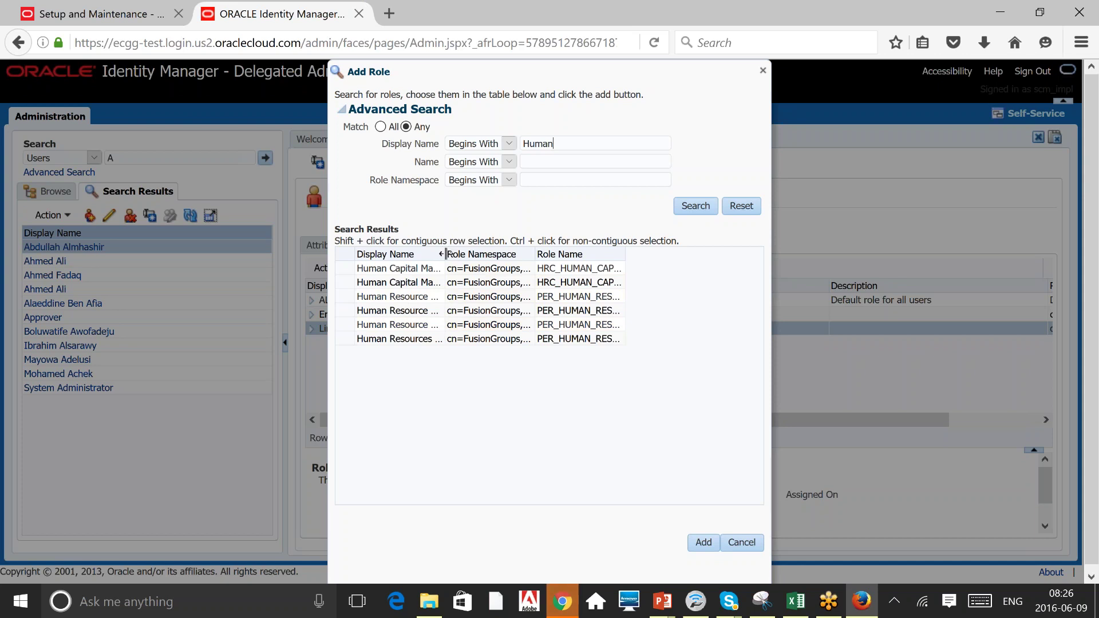
left_click_drag(442, 254, 510, 252)
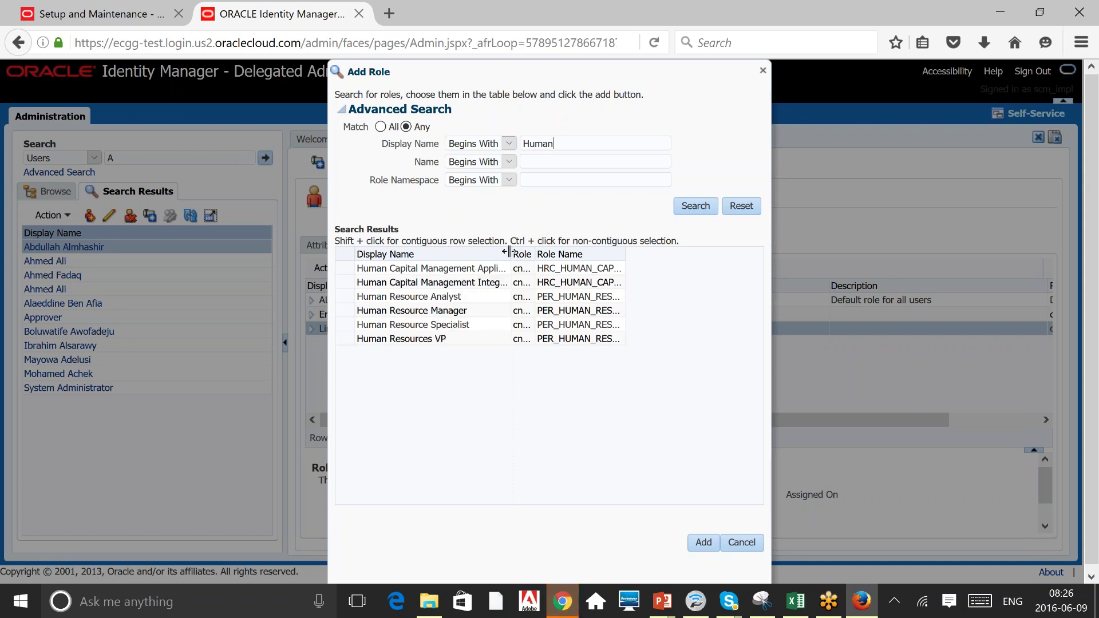
left_click(475, 324)
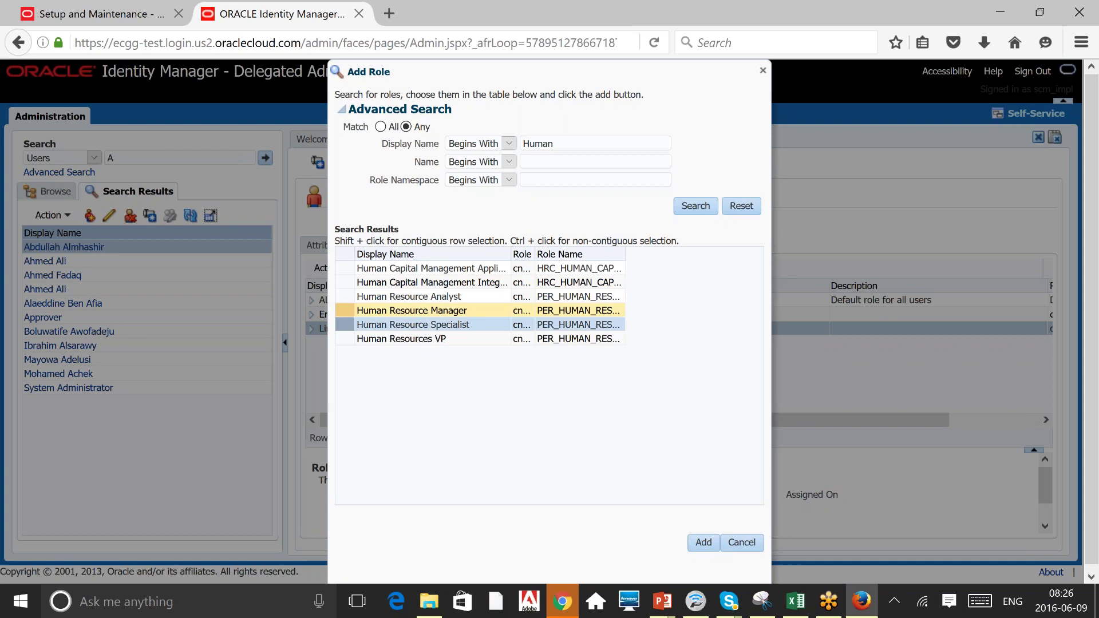
left_click(473, 298)
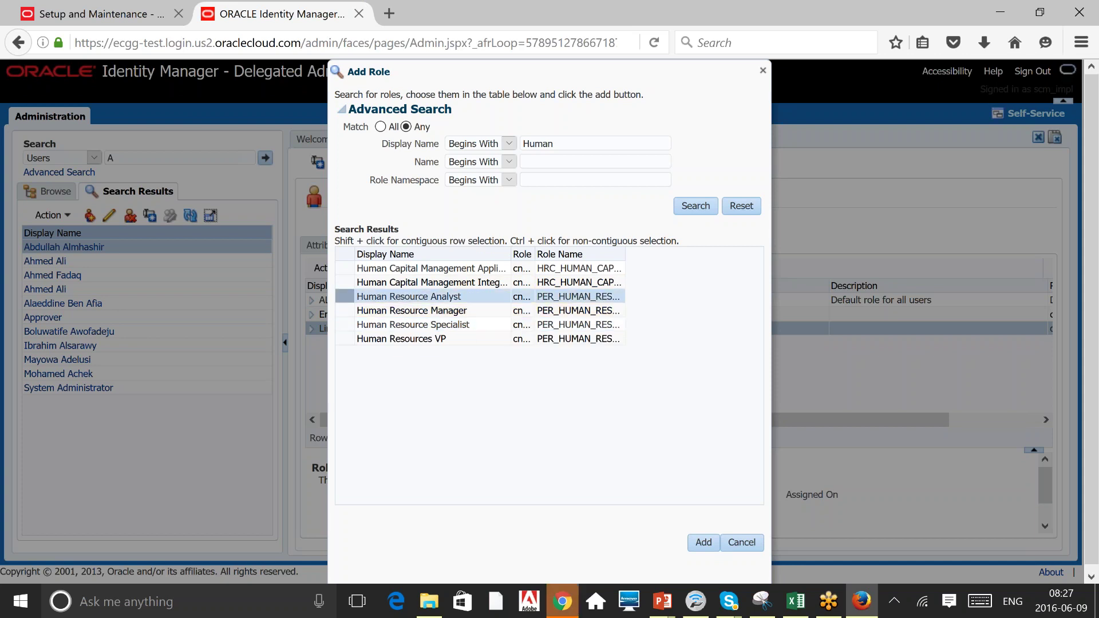
left_click(473, 324)
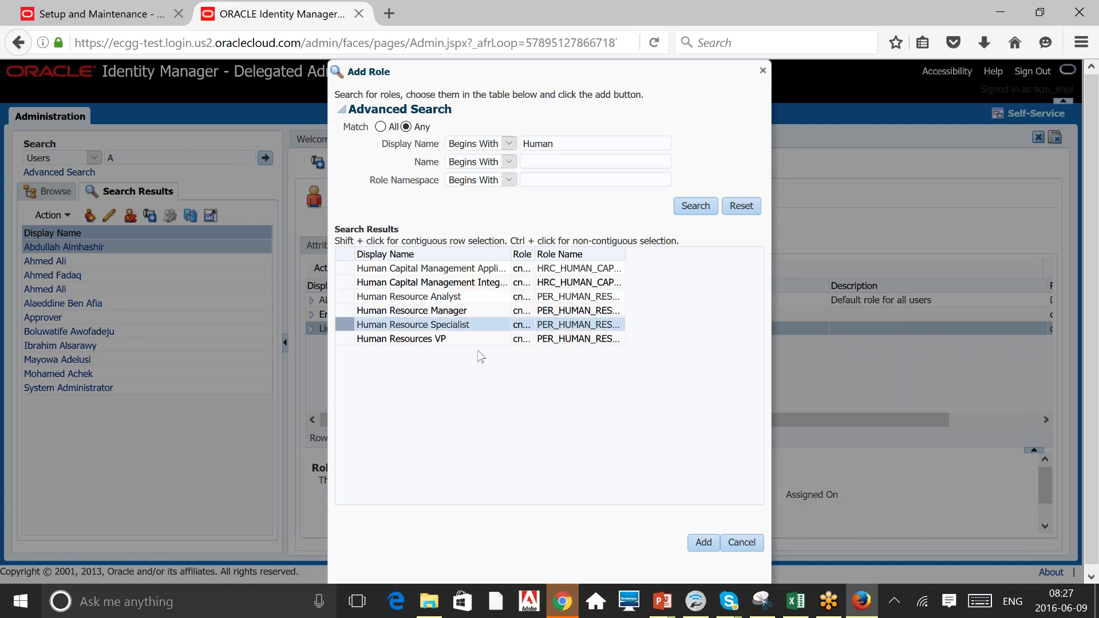
left_click(435, 338)
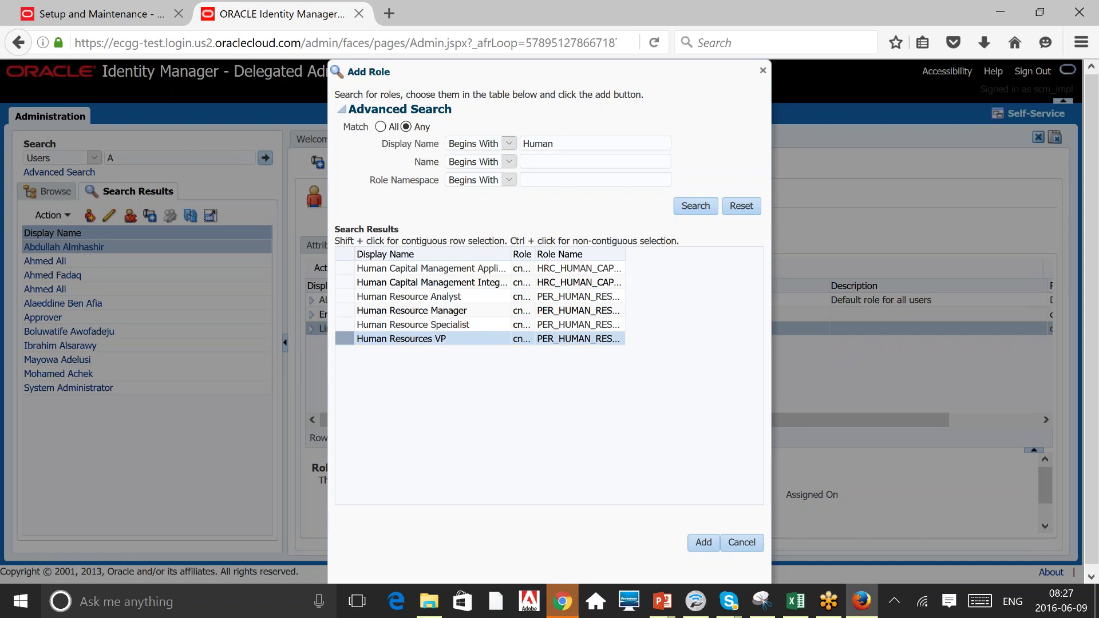
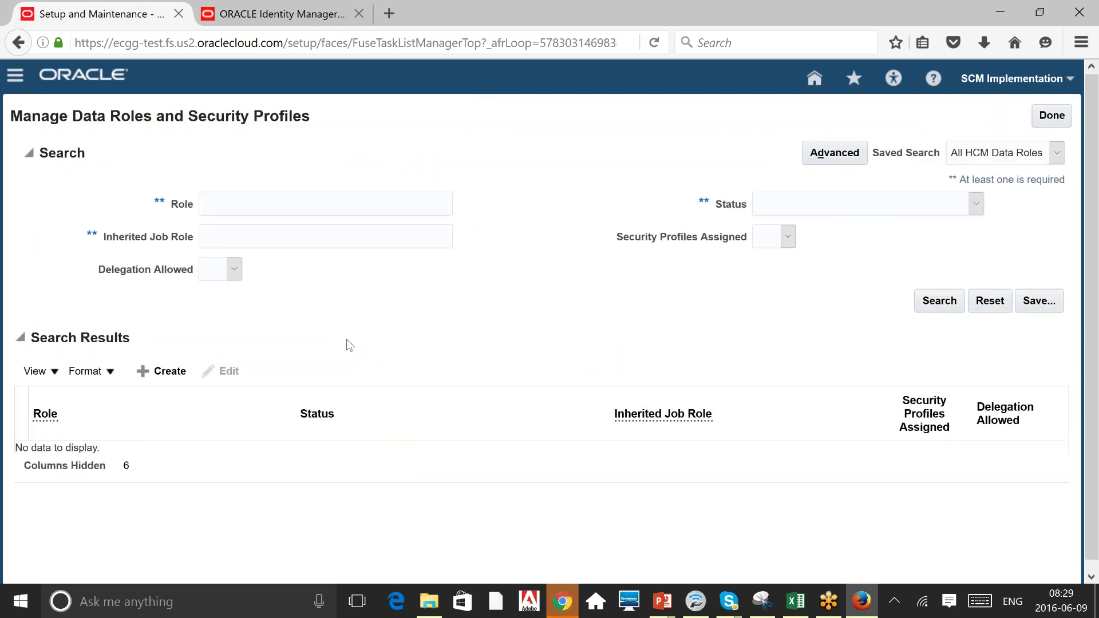
Start a new data role from the Manage Data Roles and Security Profiles search results.
left_click(162, 373)
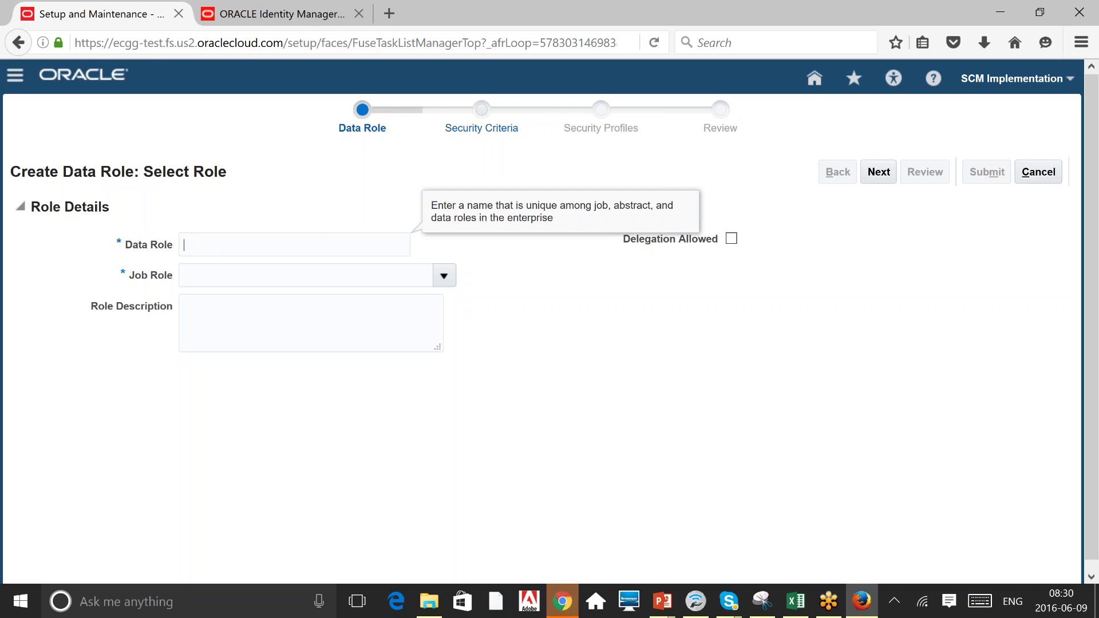
Enter 'Test Human Res Specialist' as the data role so the description becomes 'Test Human Res Specialist Data'.
type("Test")
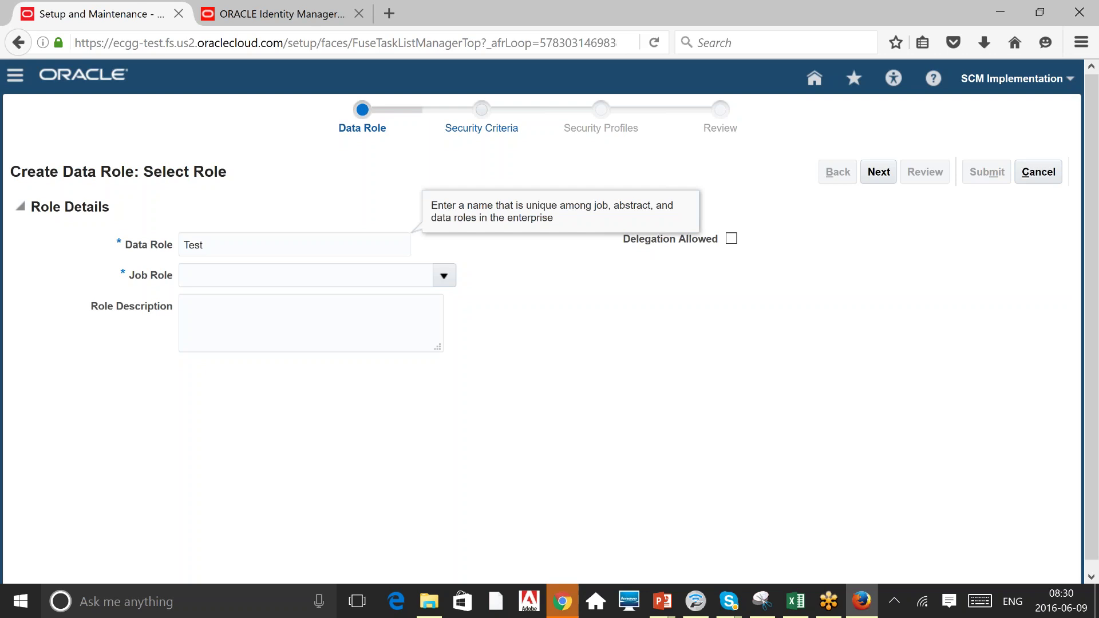
type(" Human")
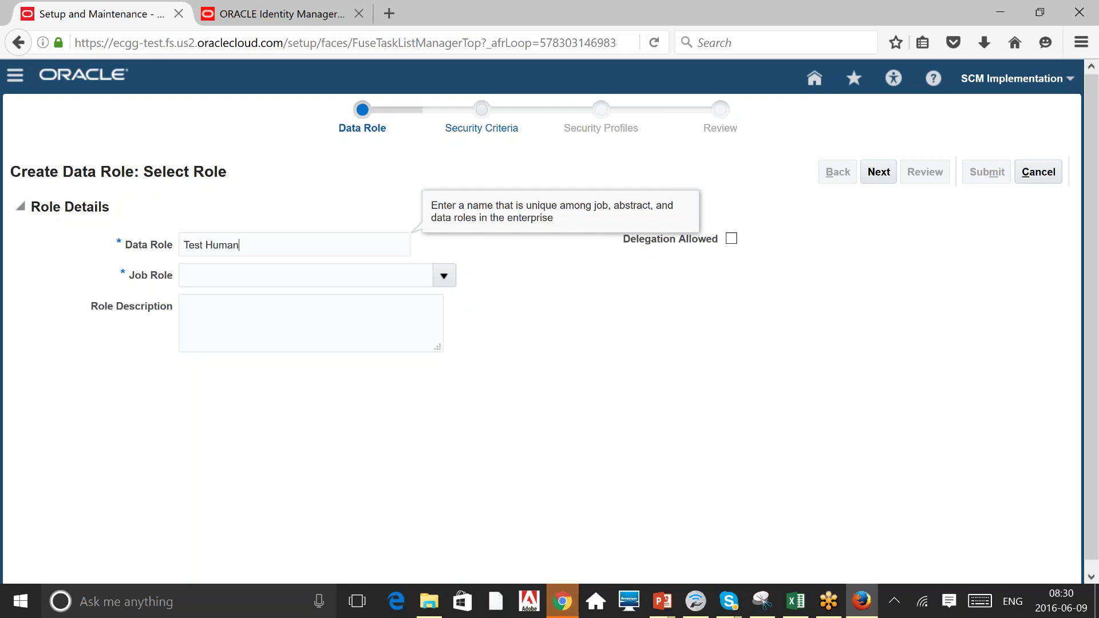
type(" Res S")
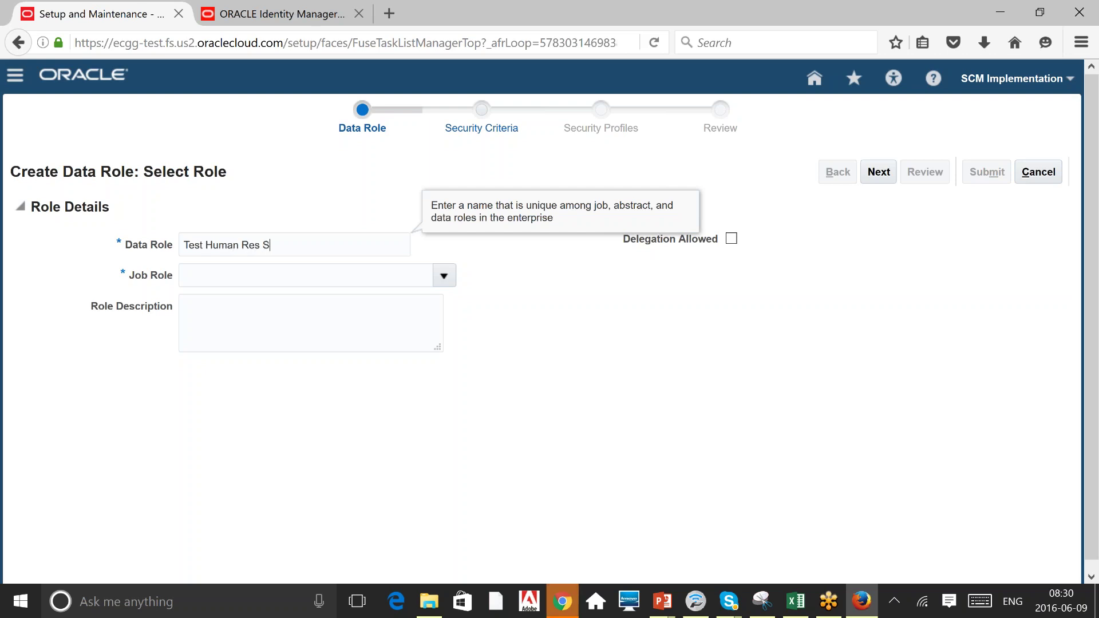
type("pecialist")
key("Tab")
key("Tab")
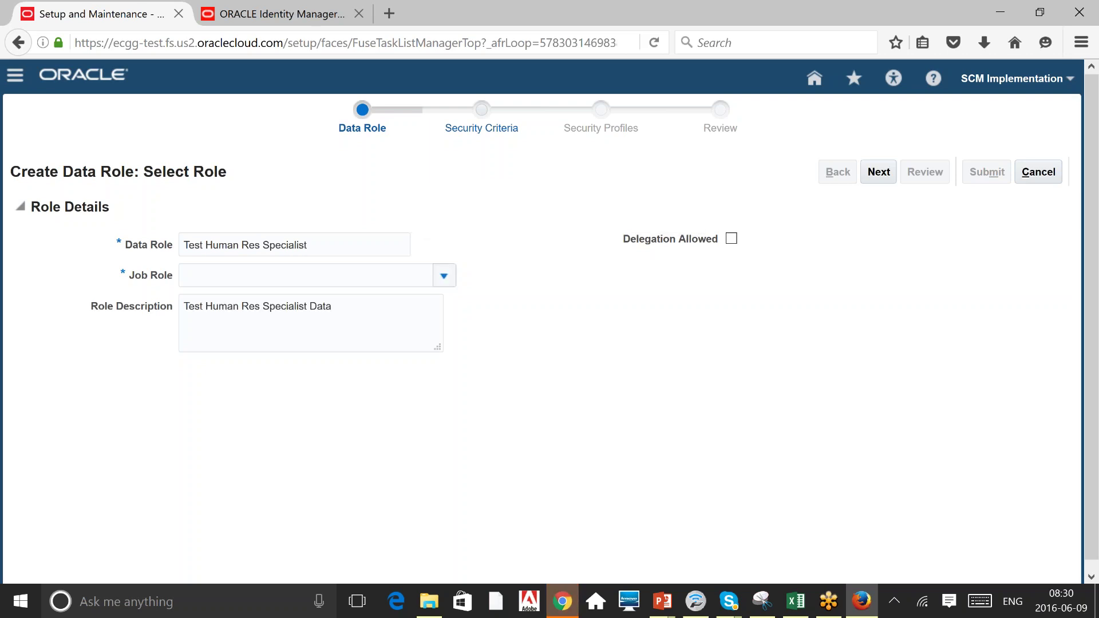
key("alt+Down")
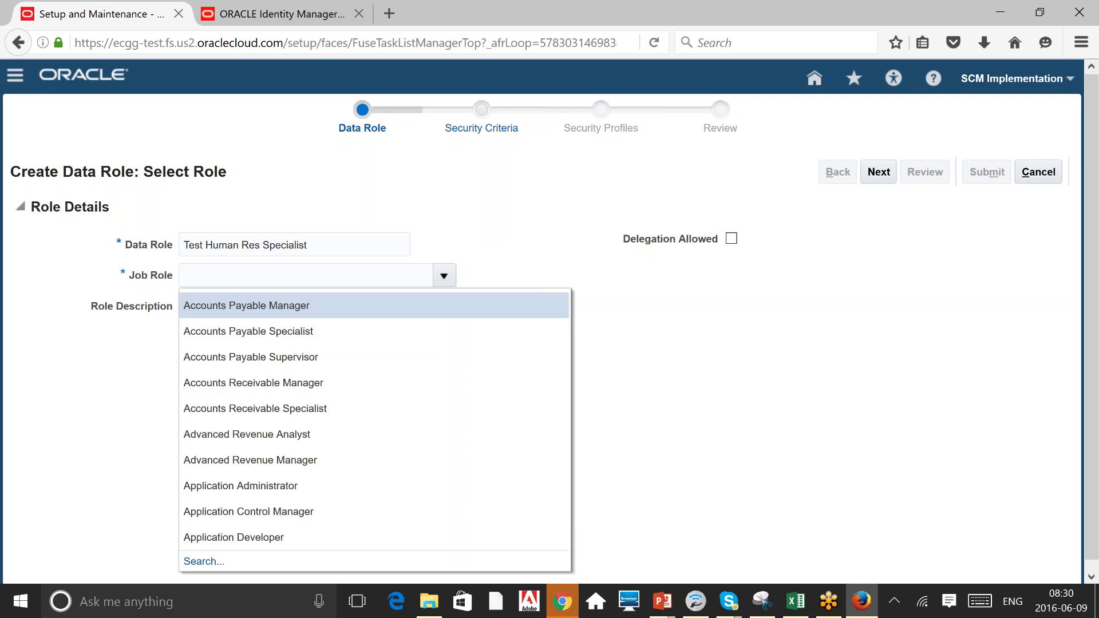
left_click(547, 253)
double_click(250, 245)
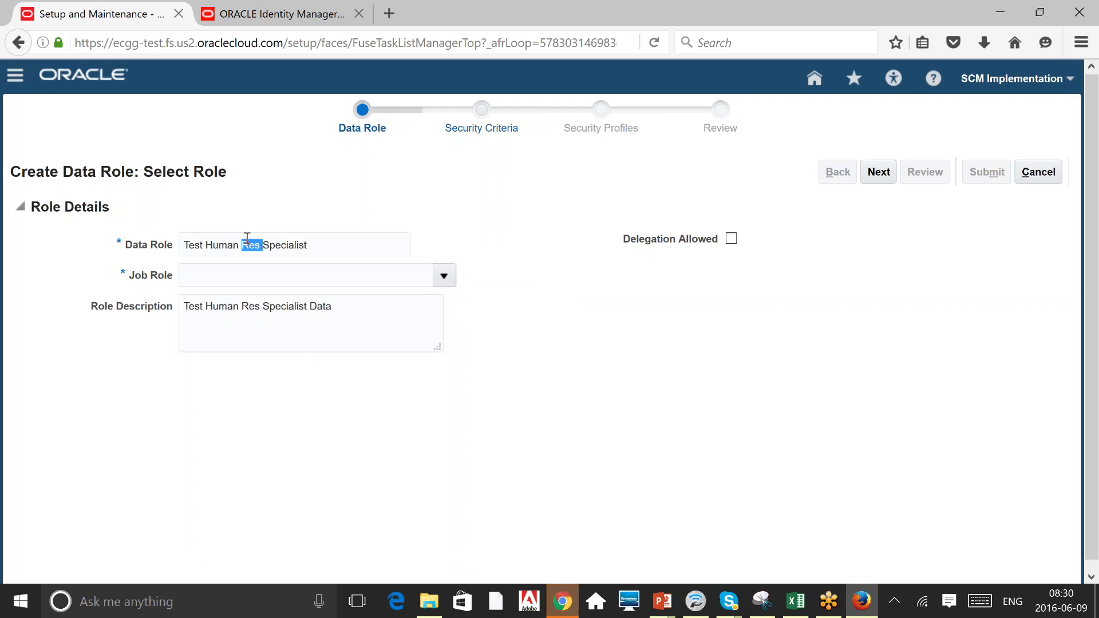
triple_click(314, 306)
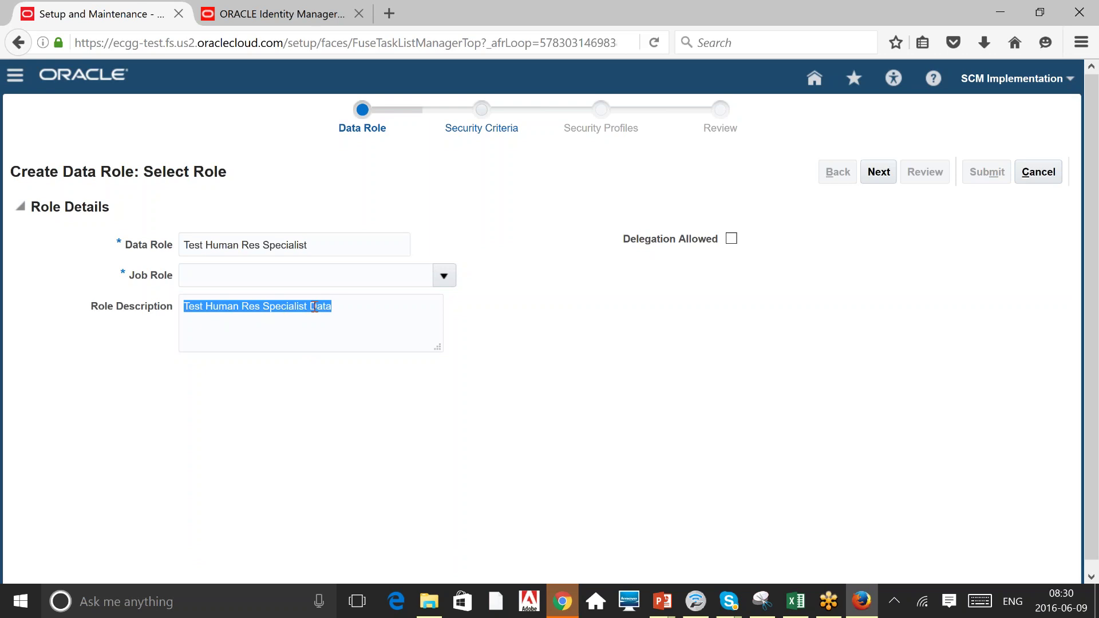
key("End")
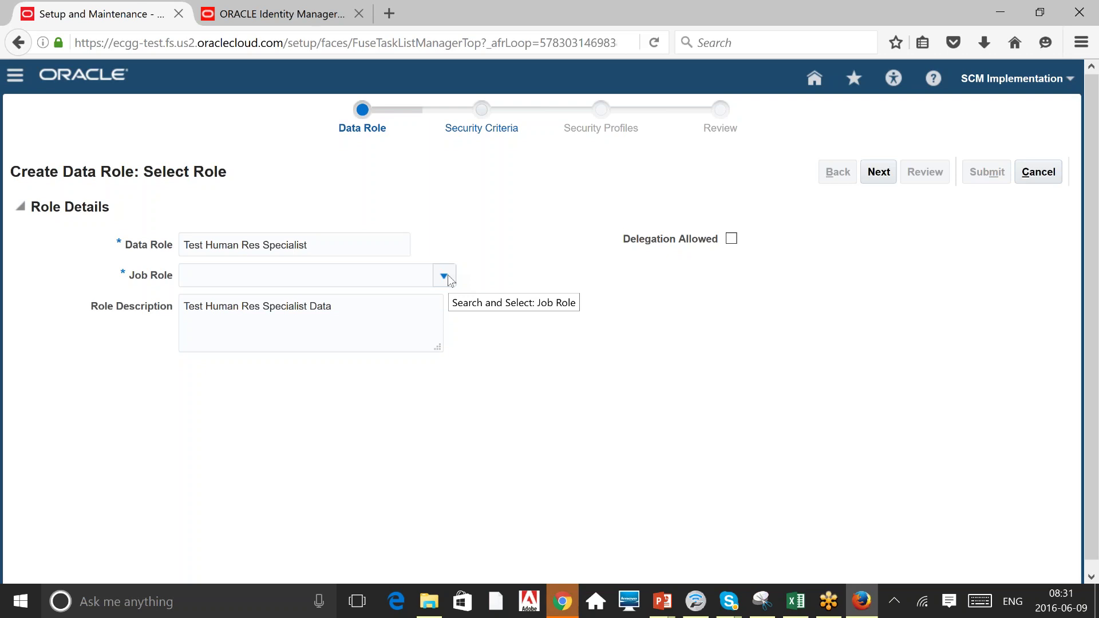
Search job roles for 'Human' and pick Human Resource Specialist as the Job Role.
left_click(444, 276)
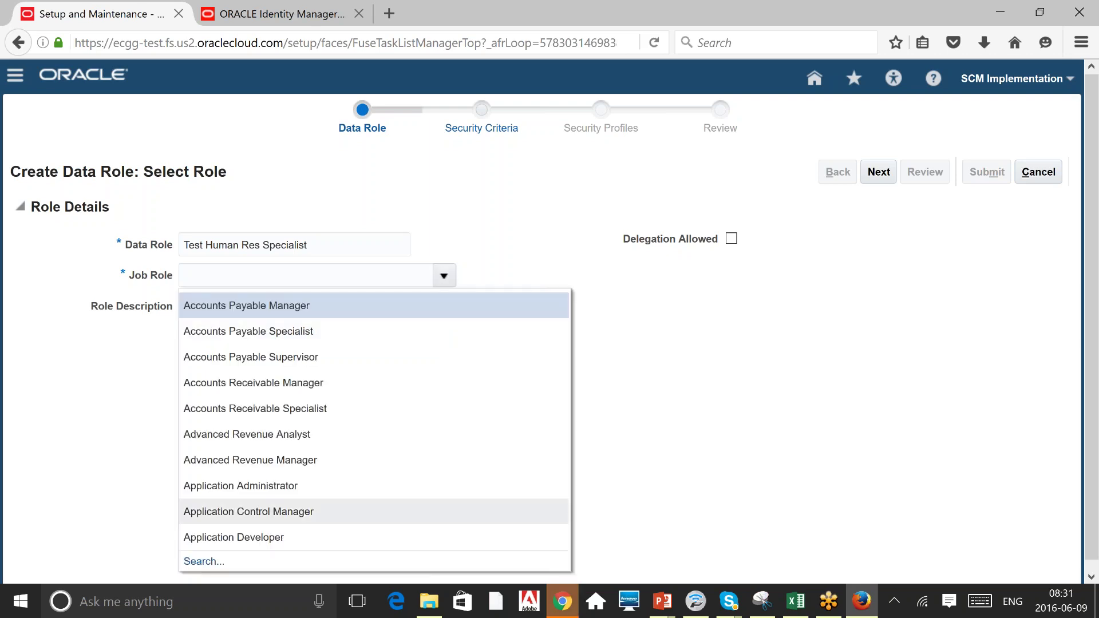
left_click(204, 561)
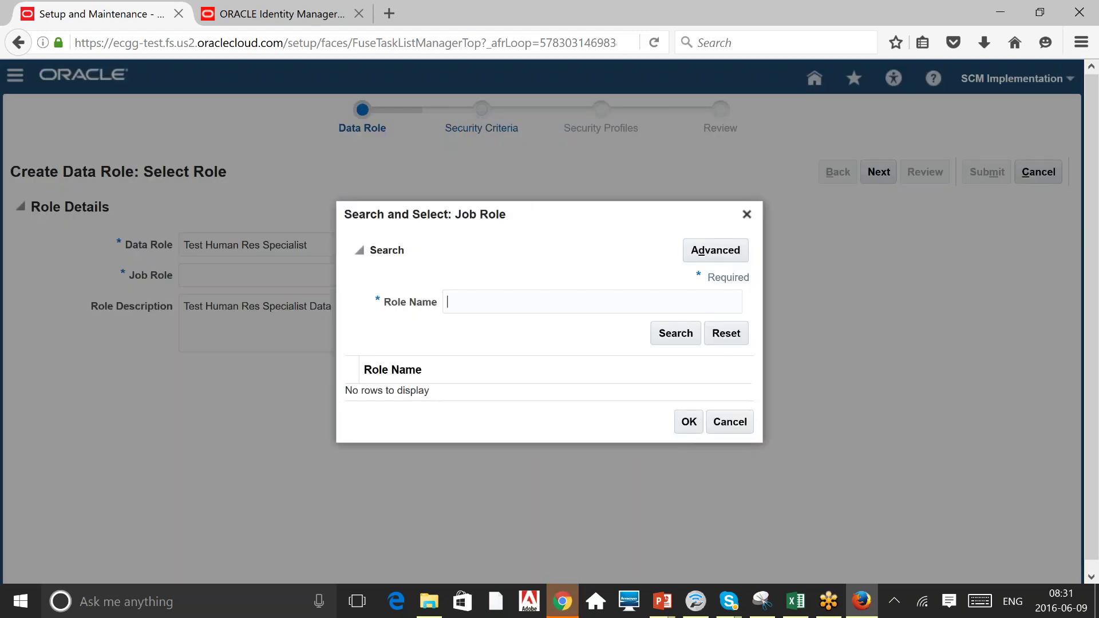
type("Human")
key("Return")
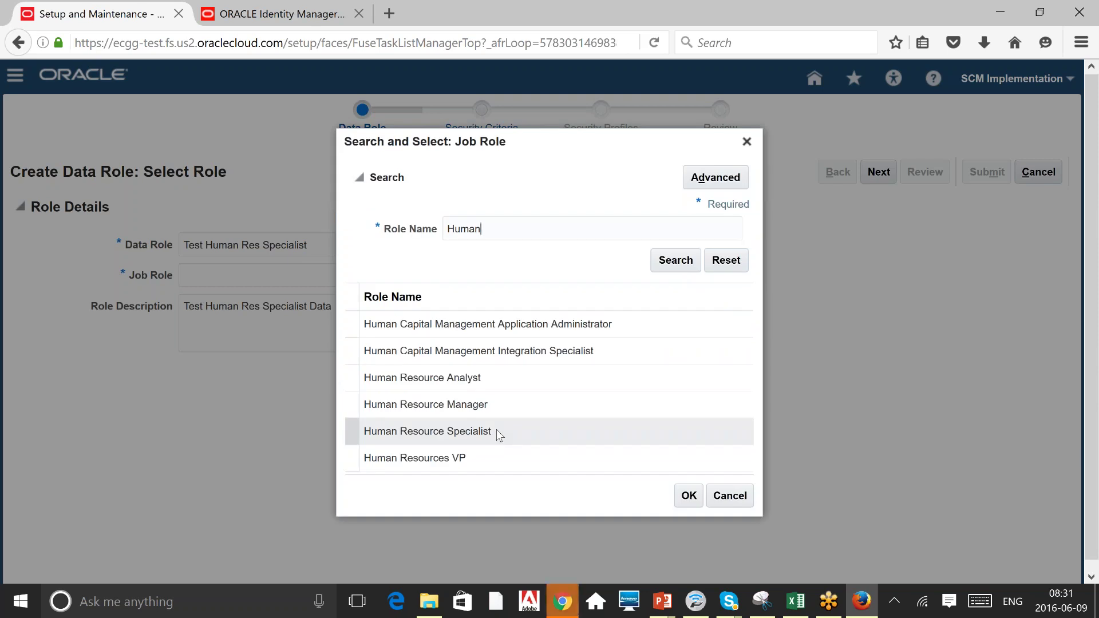
left_click(497, 431)
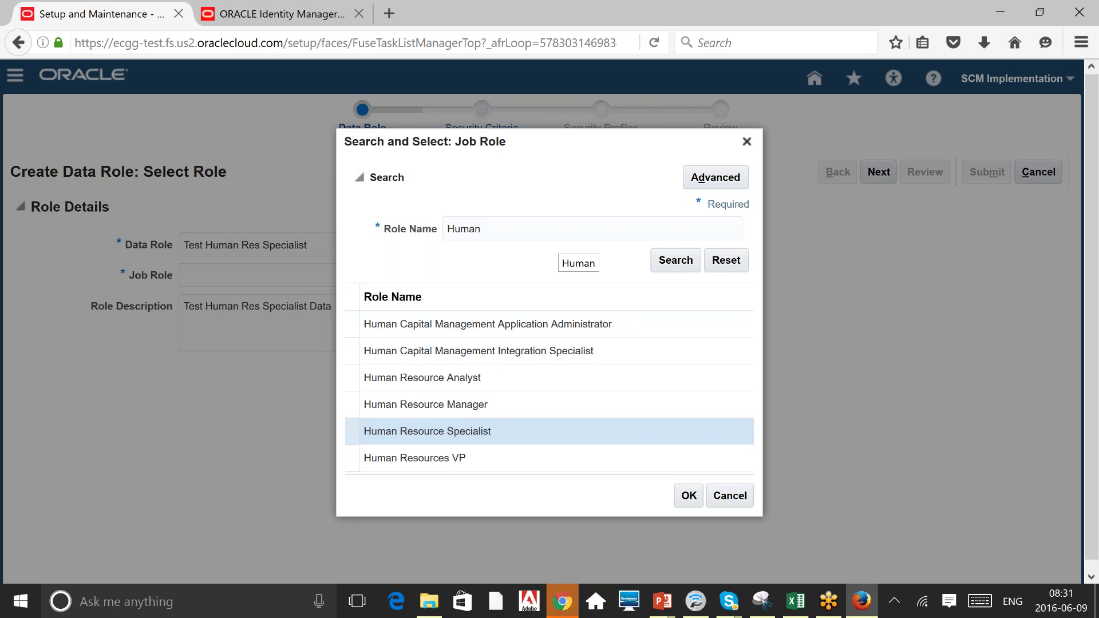
left_click(690, 500)
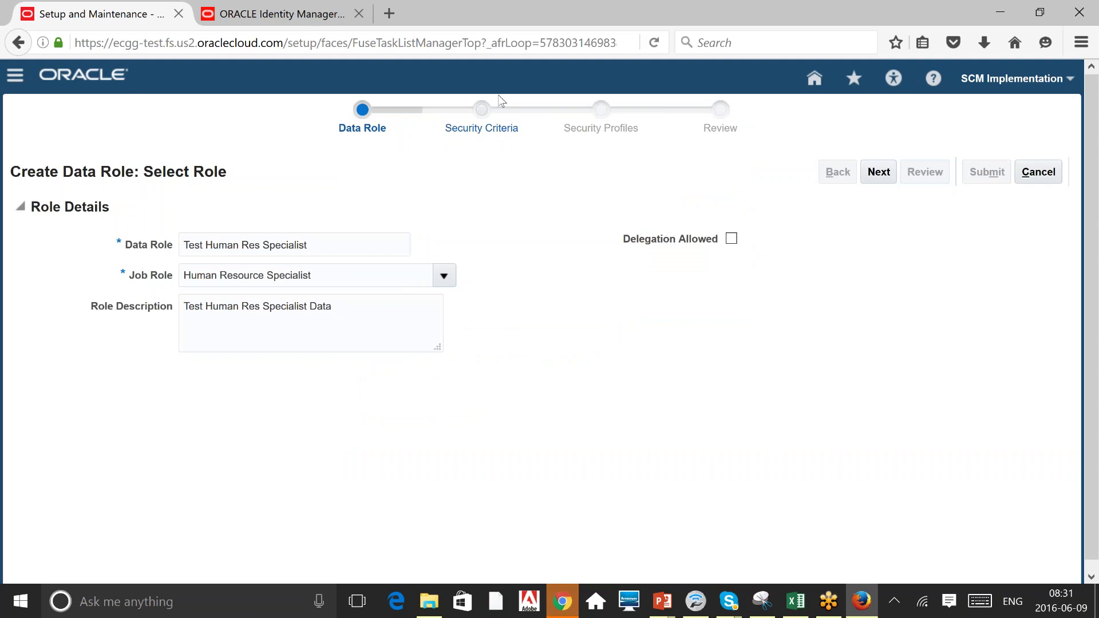
Go to the Security Criteria step and look at the Organization Security Profile choices without picking one.
left_click(879, 172)
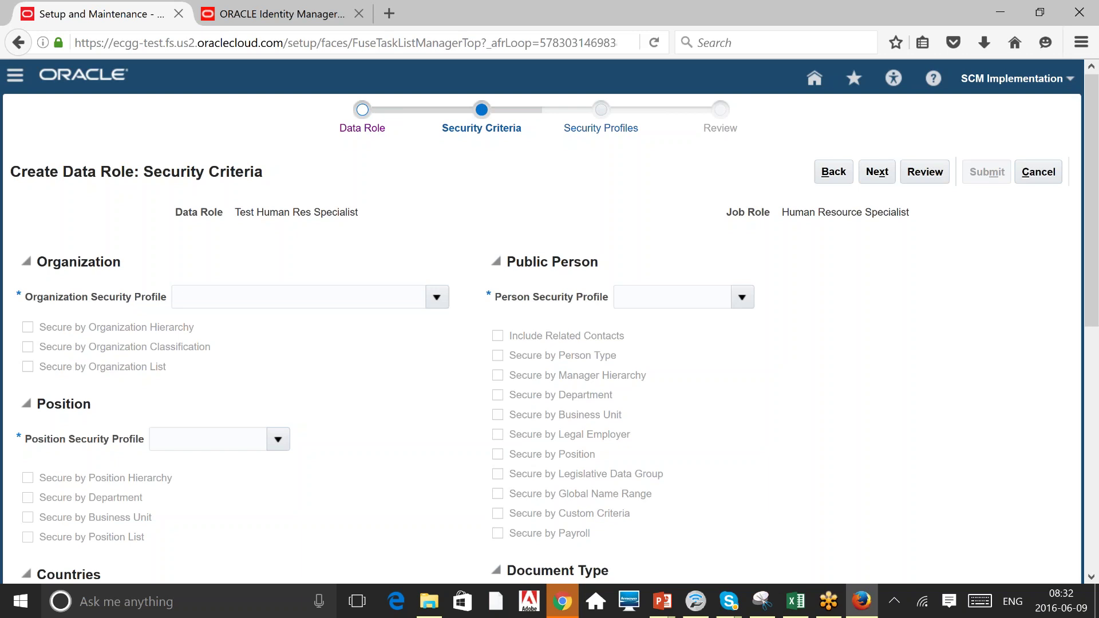
triple_click(293, 209)
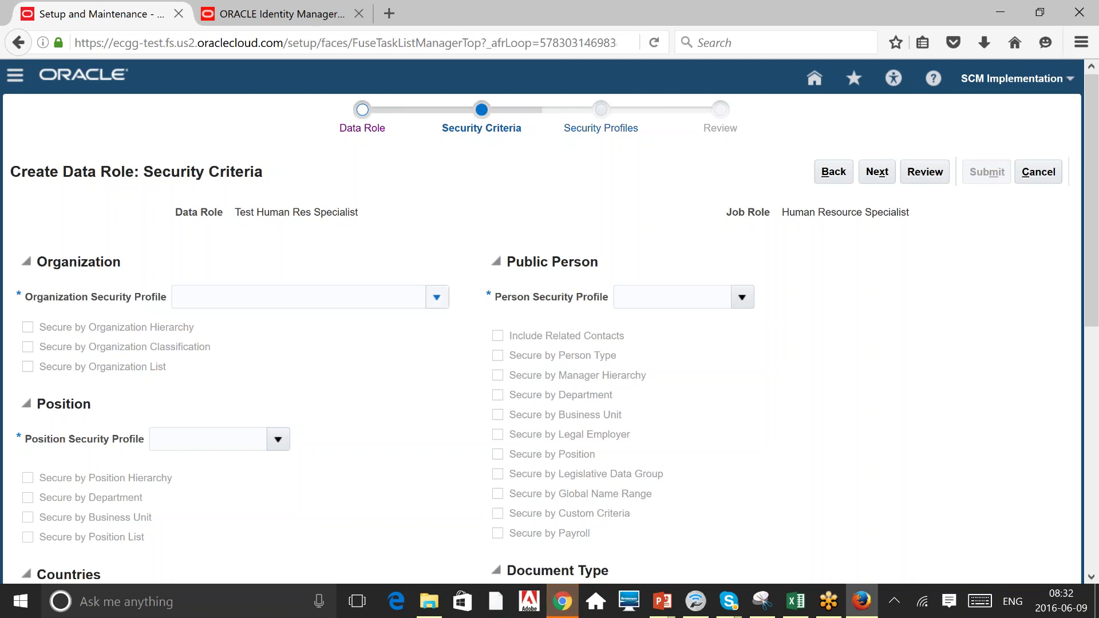
left_click(436, 297)
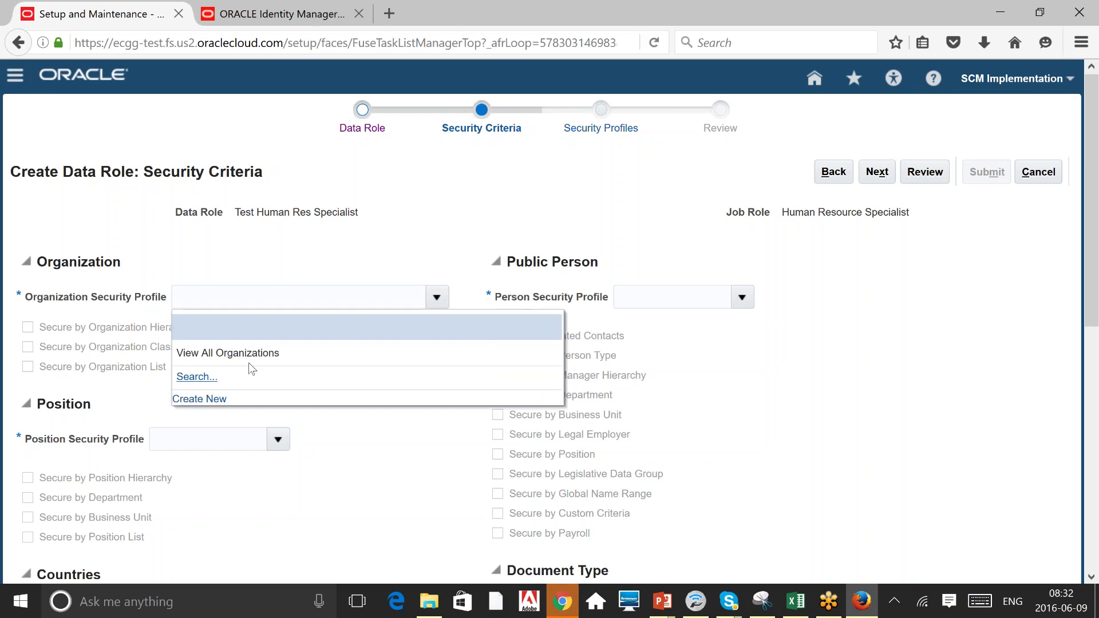
left_click(496, 243)
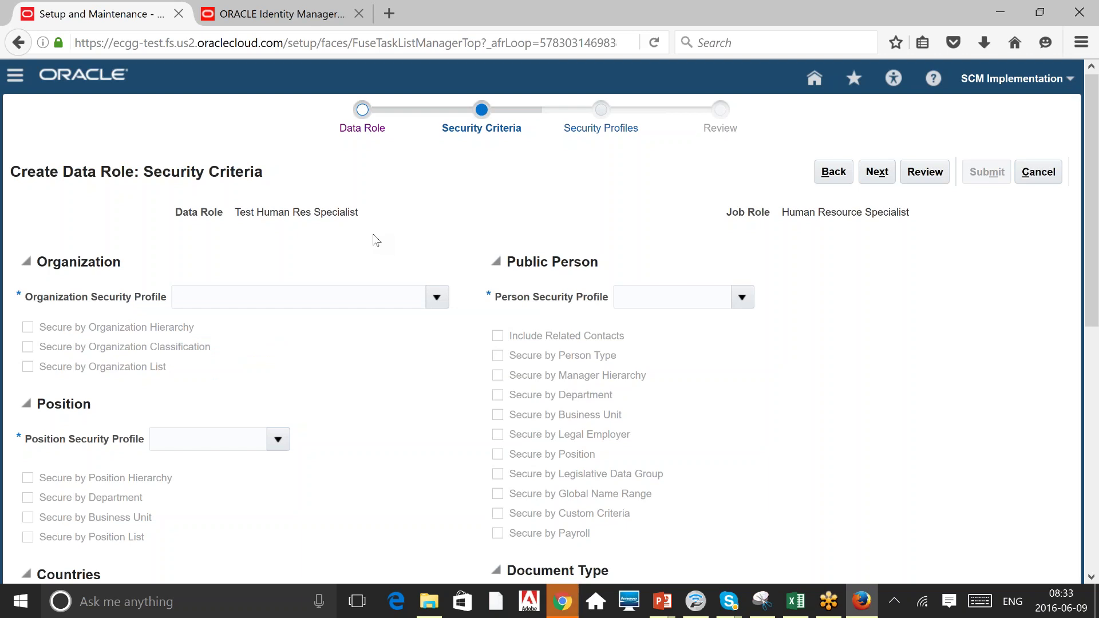
Scroll through the Security Criteria sections from Organization to Payroll Flow and back to the top.
scroll(376, 241, "down", 1)
scroll(376, 241, "down", 3)
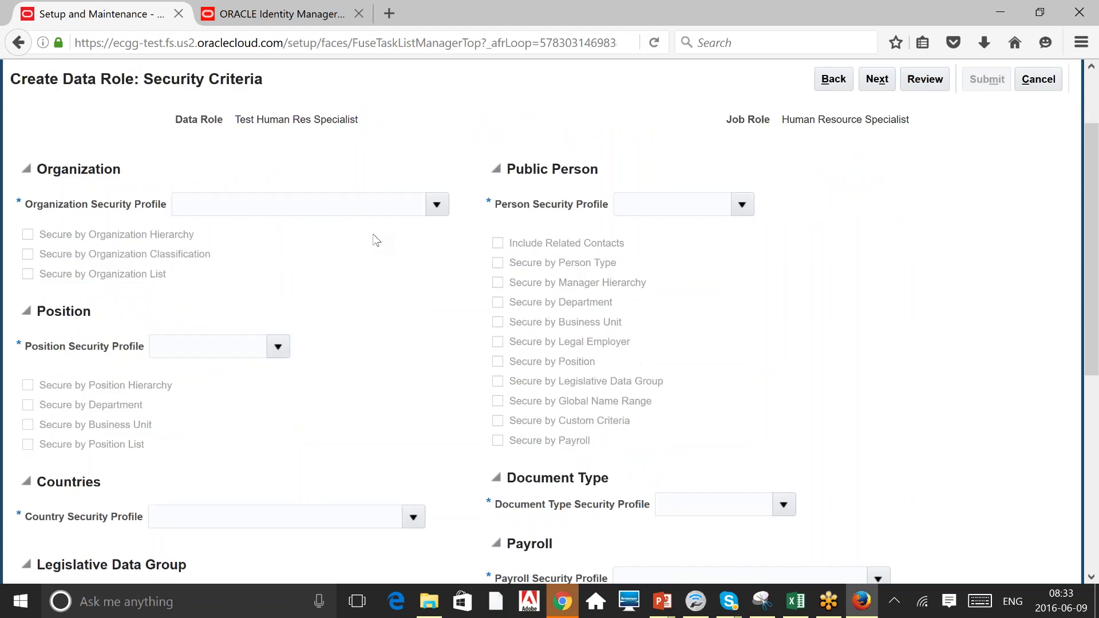
scroll(376, 240, "down", 6)
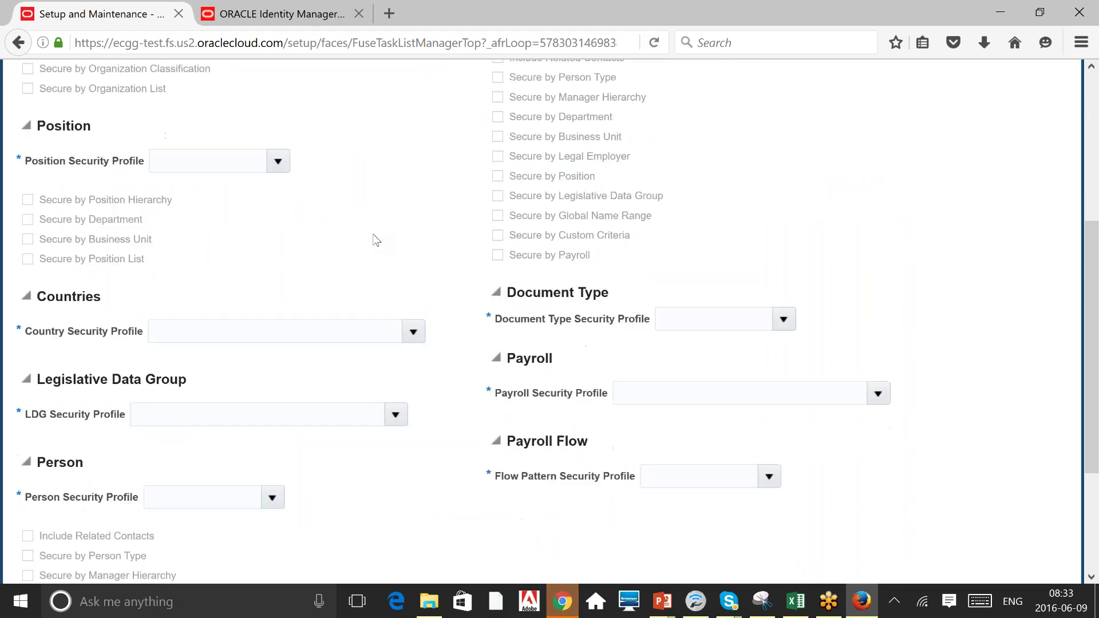
scroll(376, 241, "down", 5)
scroll(376, 240, "down", 2)
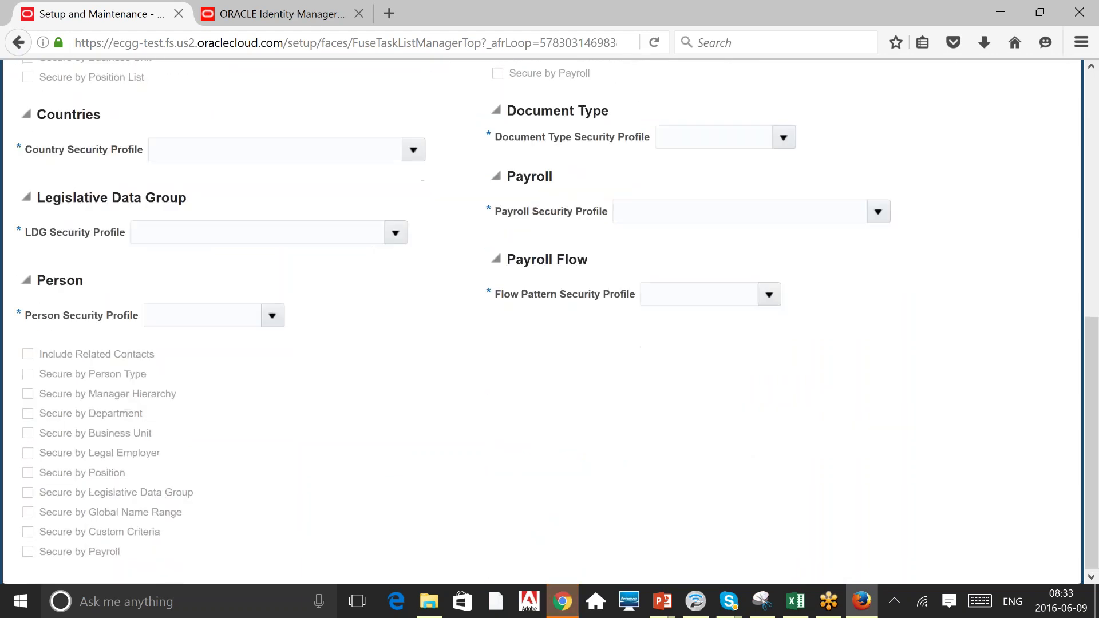
scroll(376, 241, "up", 3)
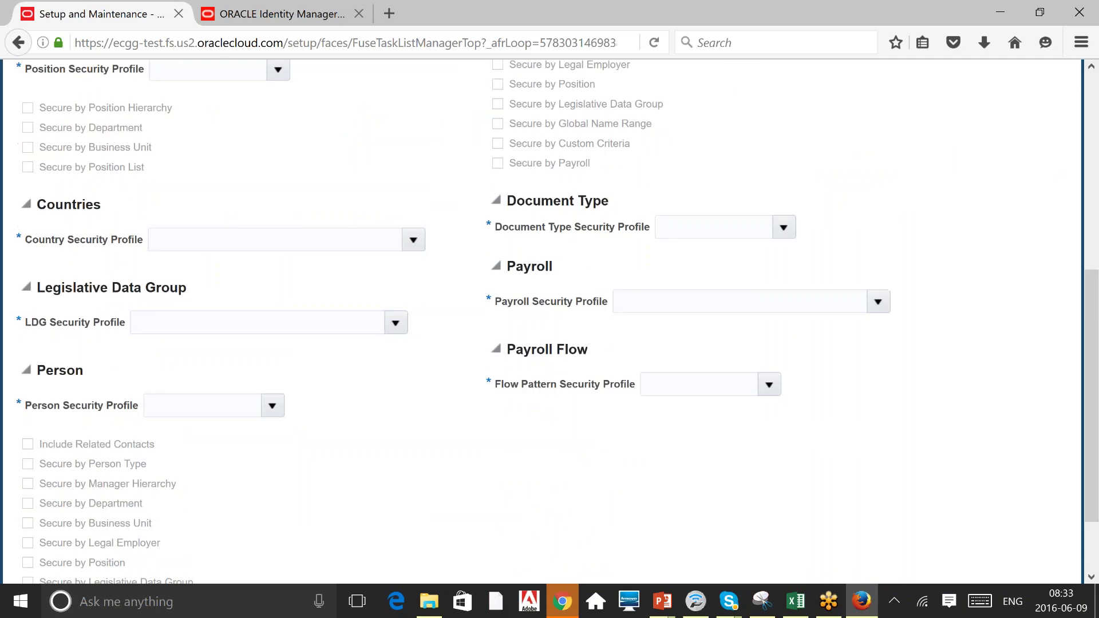
scroll(738, 200, "up", 10)
scroll(738, 200, "down", 5)
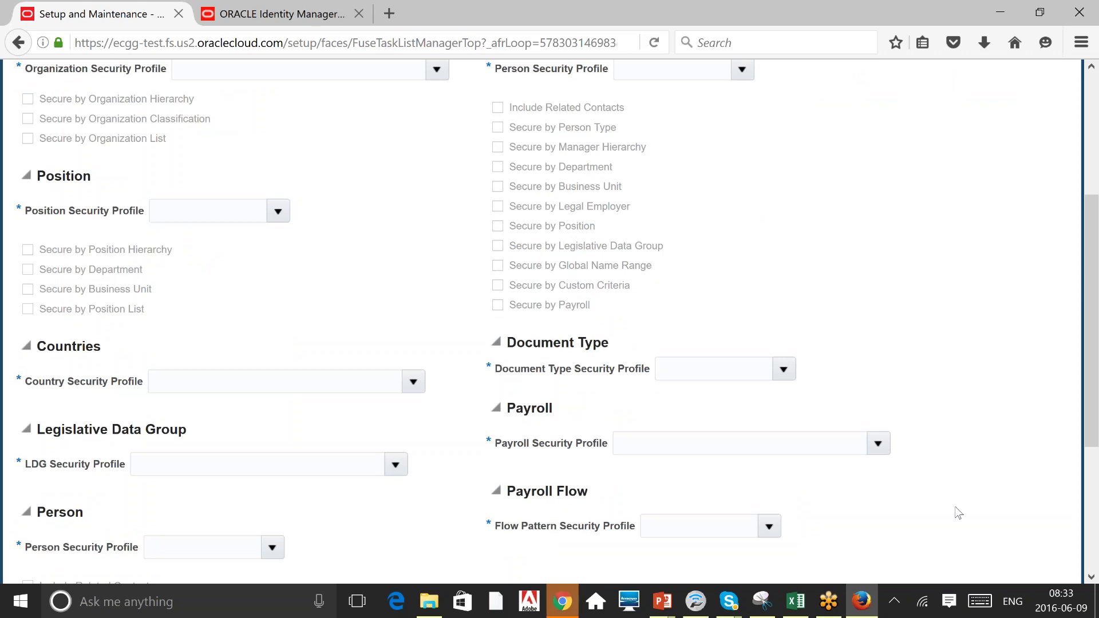
scroll(957, 512, "up", 1)
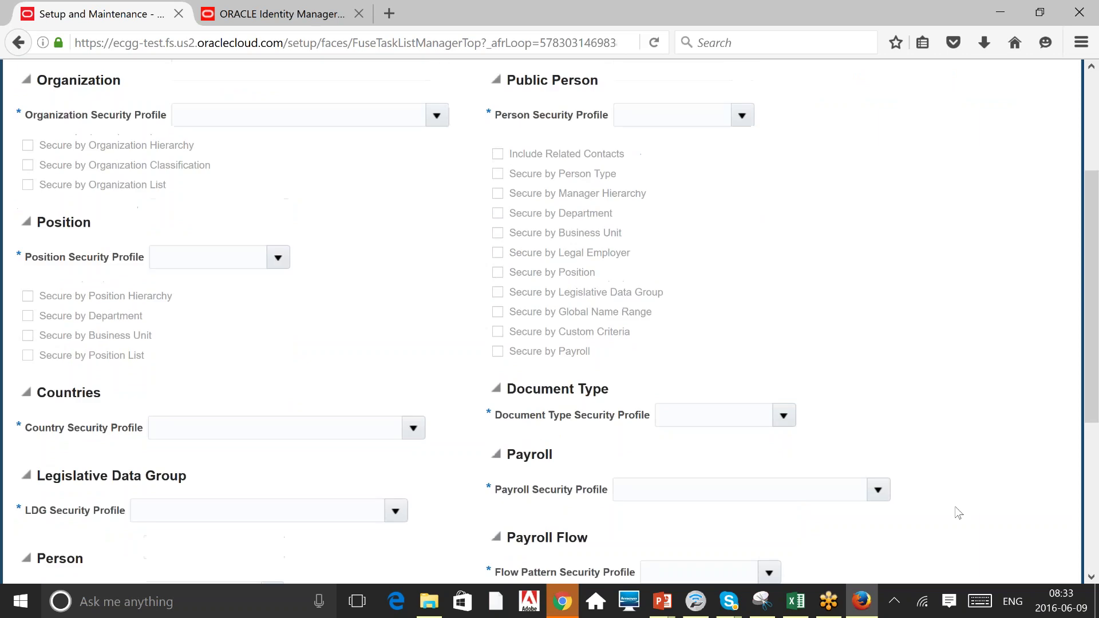
scroll(957, 513, "up", 4)
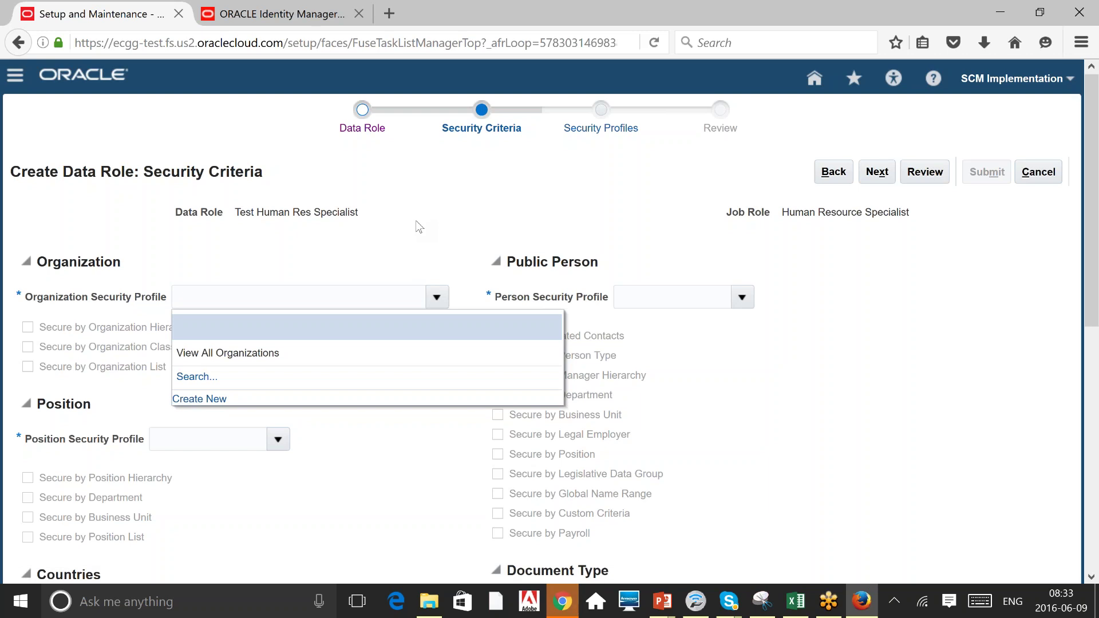
Choose Create New for the organization security profile and name it 'Test Ogr'.
left_click(199, 398)
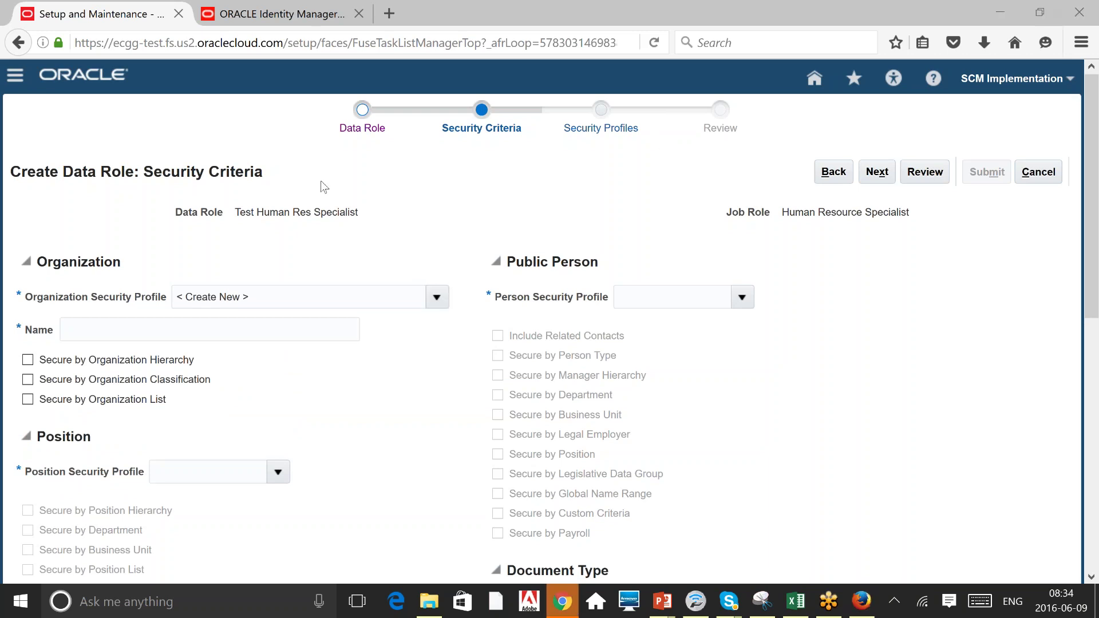
left_click(231, 322)
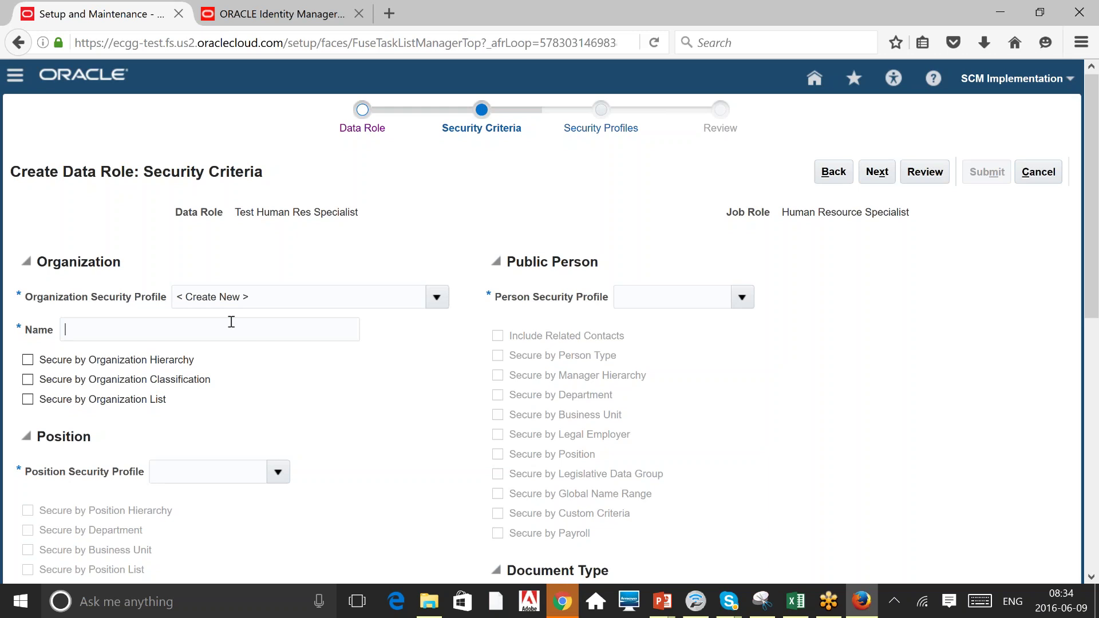
type("Test Ogr")
triple_click(127, 328)
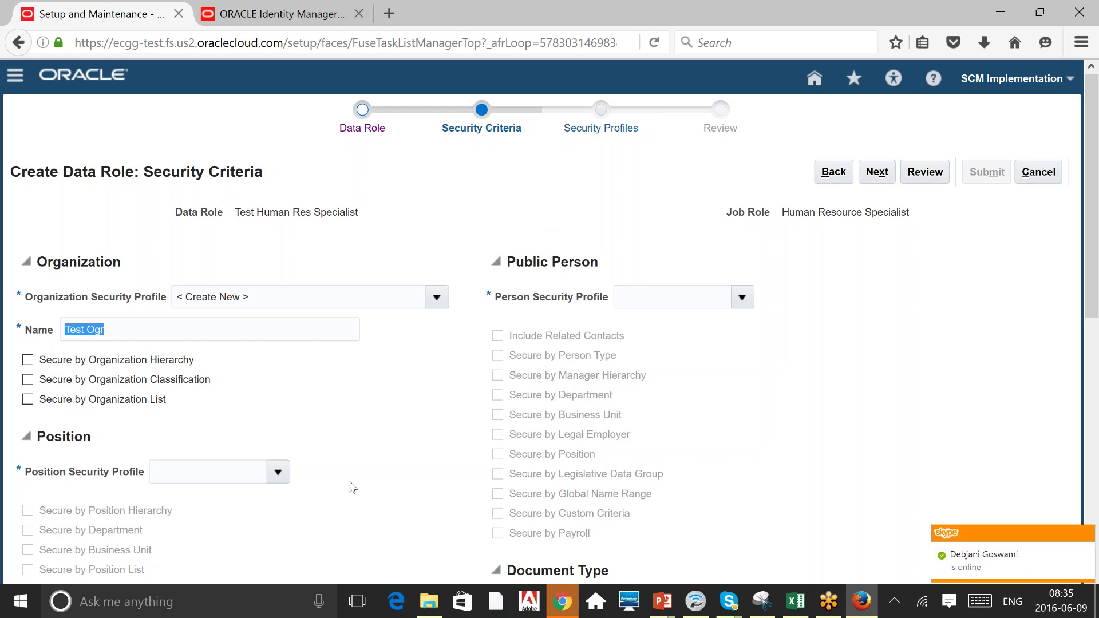
left_click(409, 393)
scroll(408, 393, "down", 3)
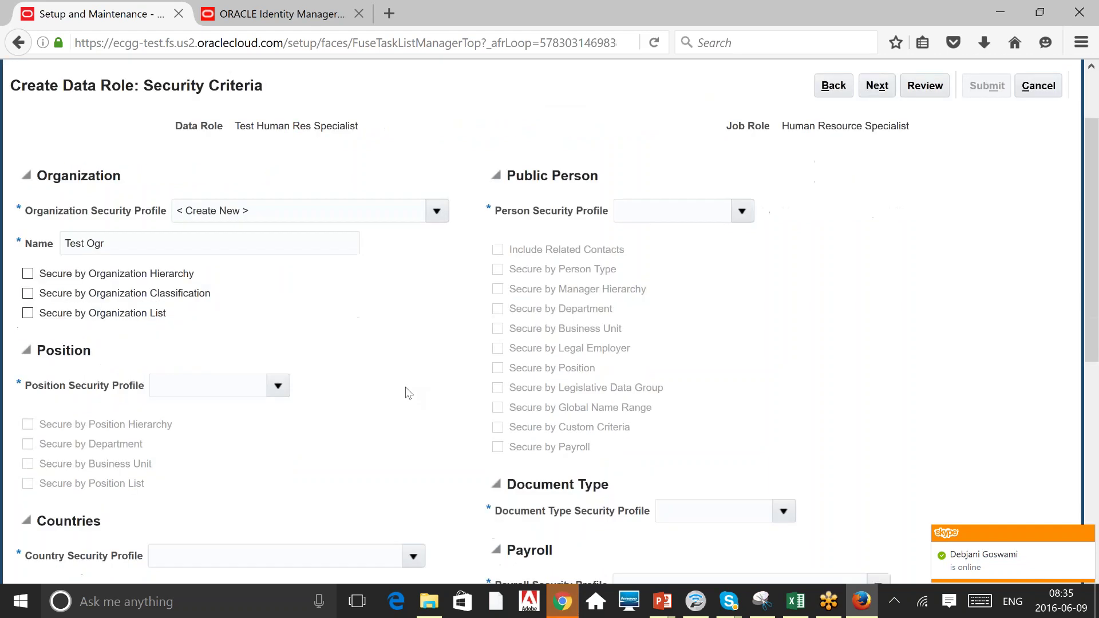
scroll(408, 393, "down", 3)
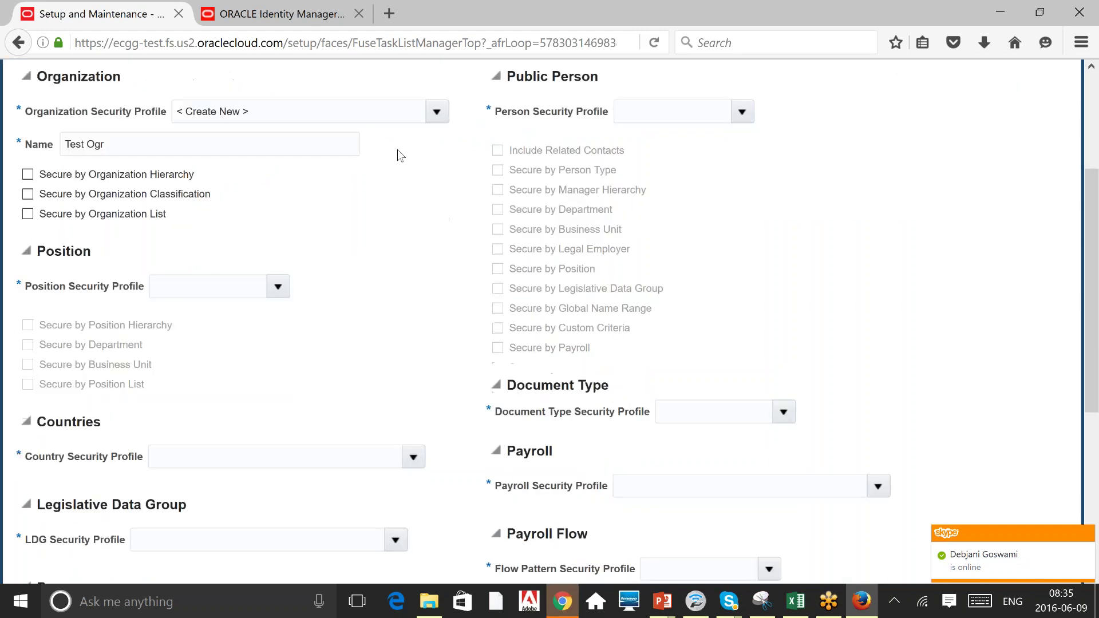
left_click(277, 287)
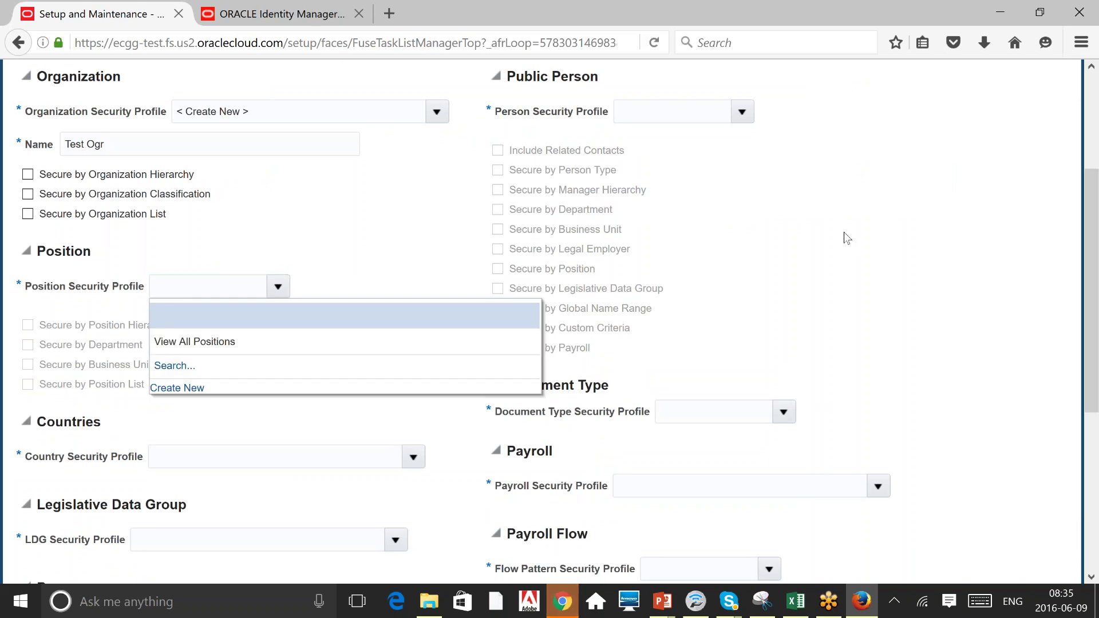
left_click(234, 395)
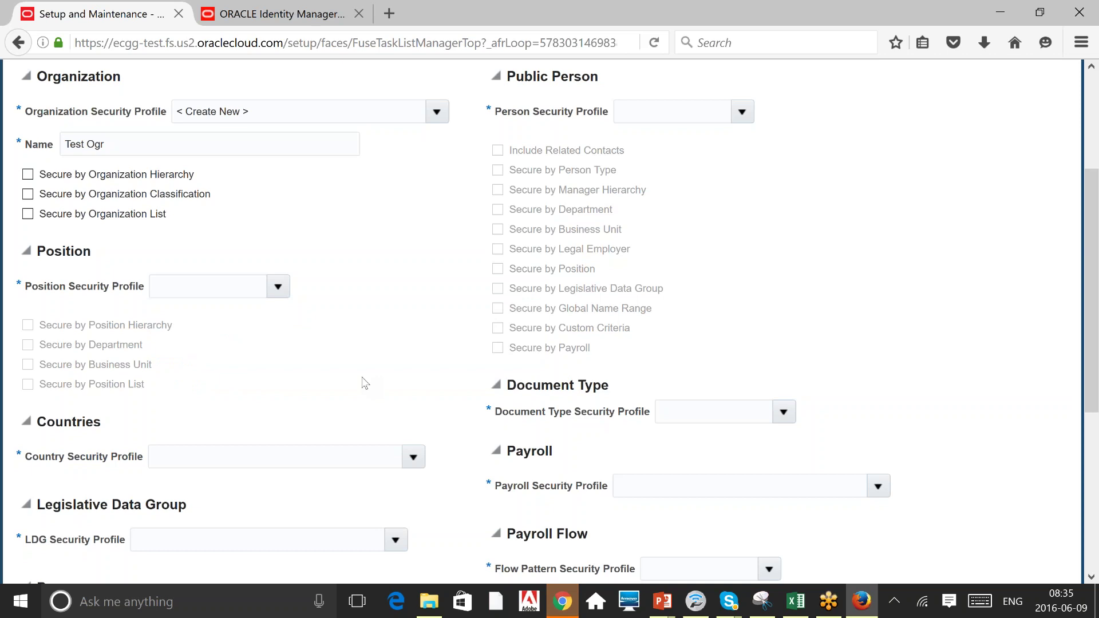
scroll(365, 383, "down", 5)
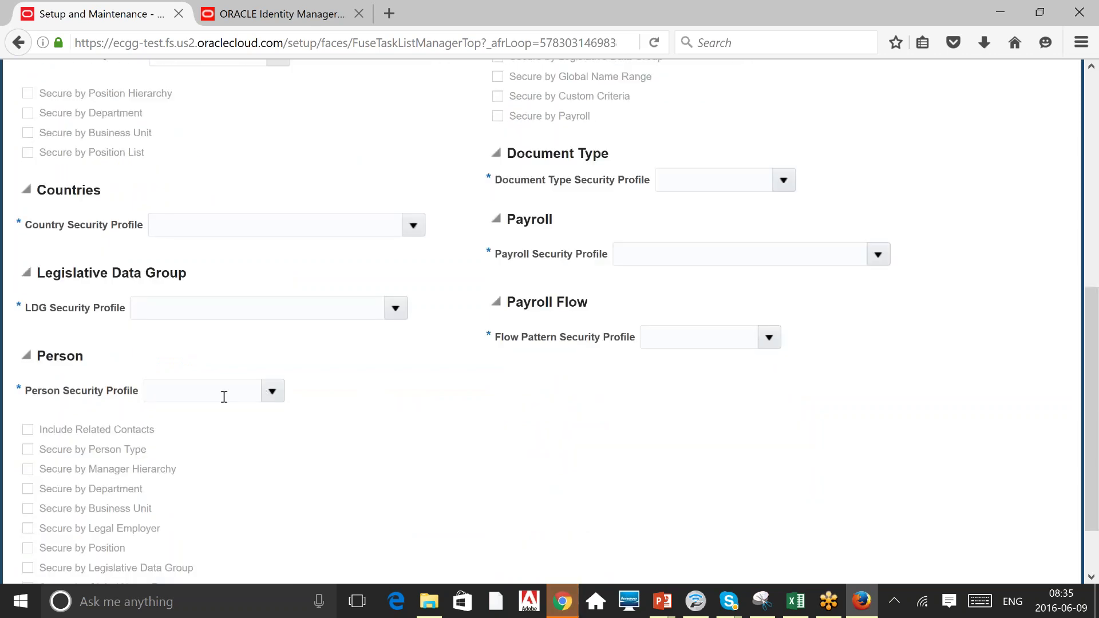
left_click(272, 391)
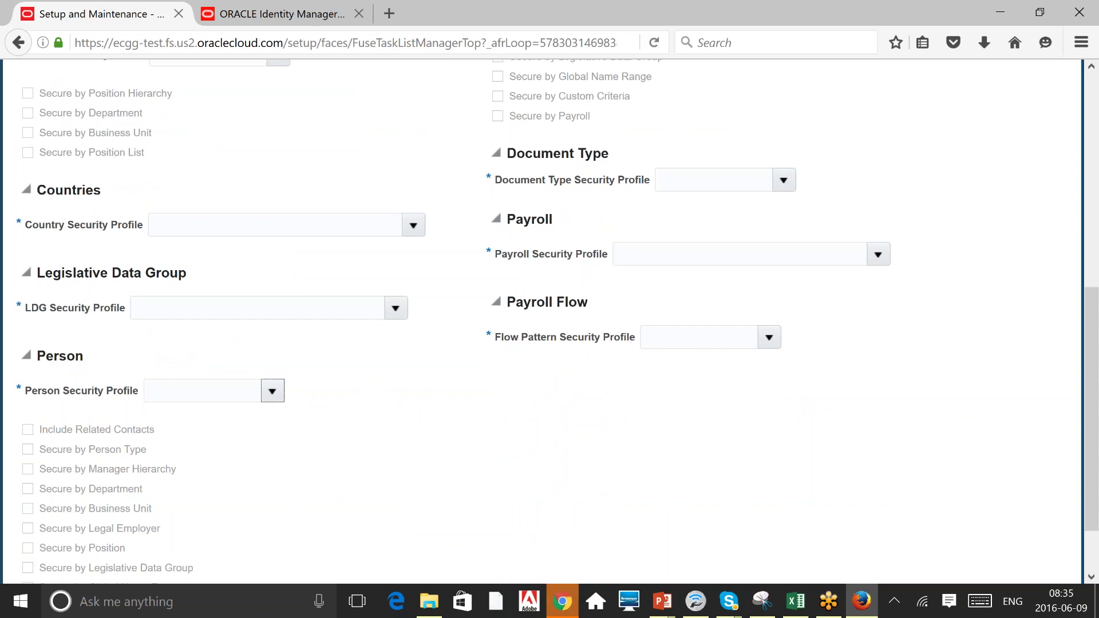
left_click(911, 167)
scroll(912, 167, "up", 1)
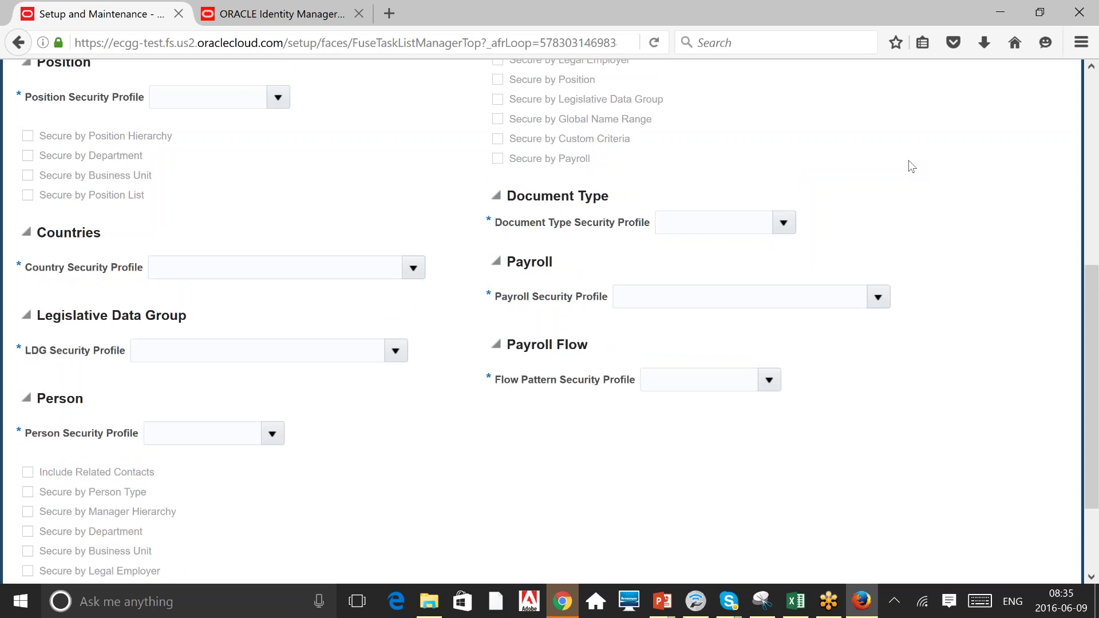
scroll(912, 166, "up", 3)
triple_click(119, 106)
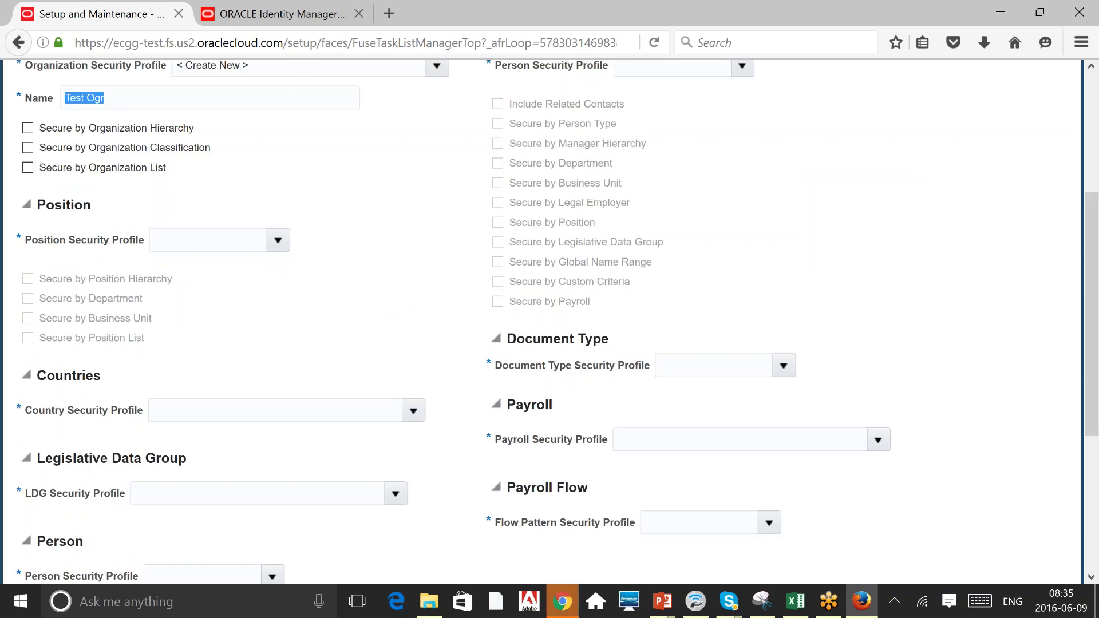
left_click(433, 332)
scroll(432, 332, "down", 5)
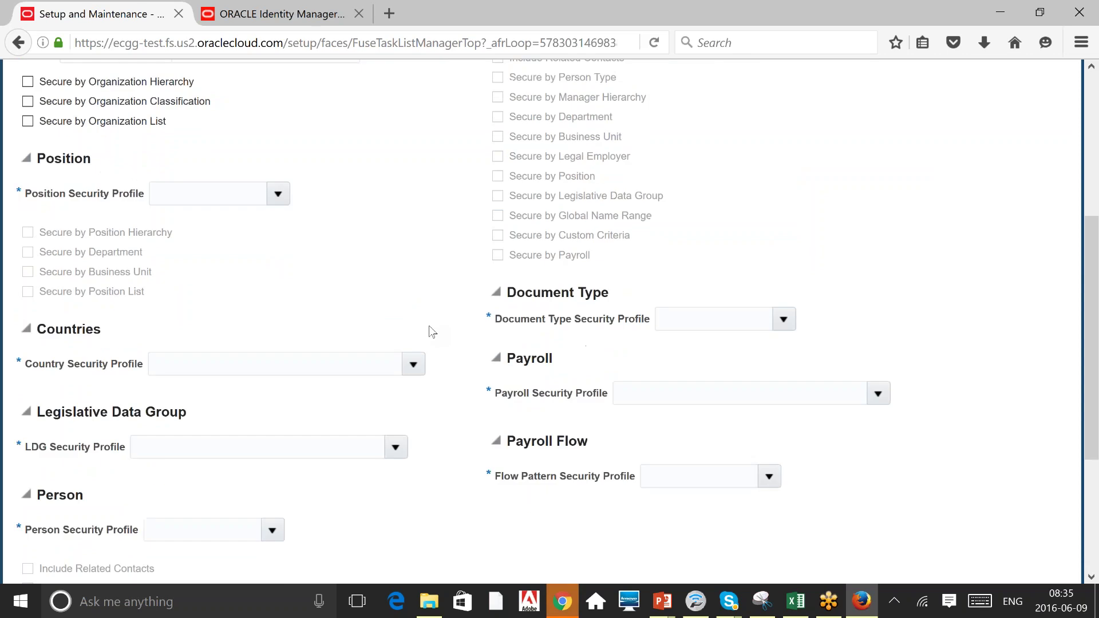
left_click(279, 321)
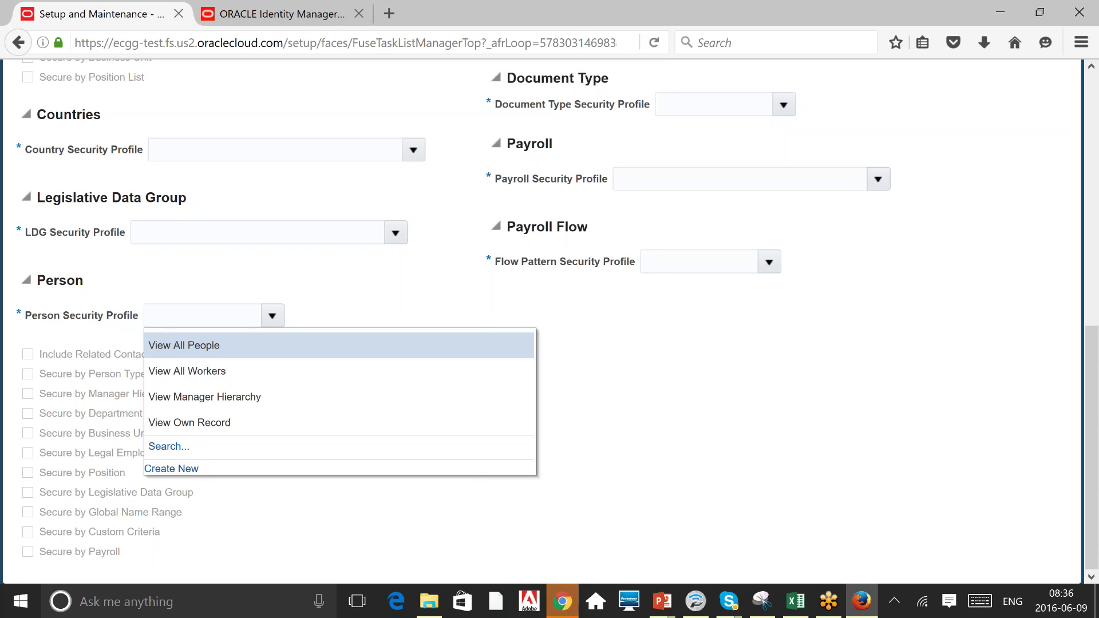
key("Escape")
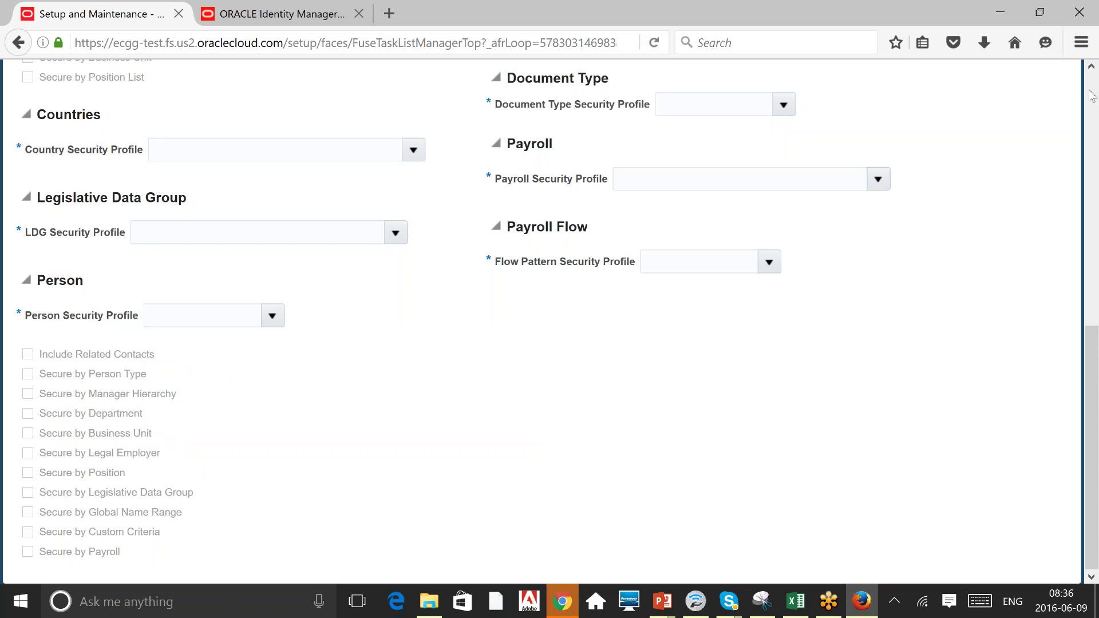
scroll(366, 430, "up", 9)
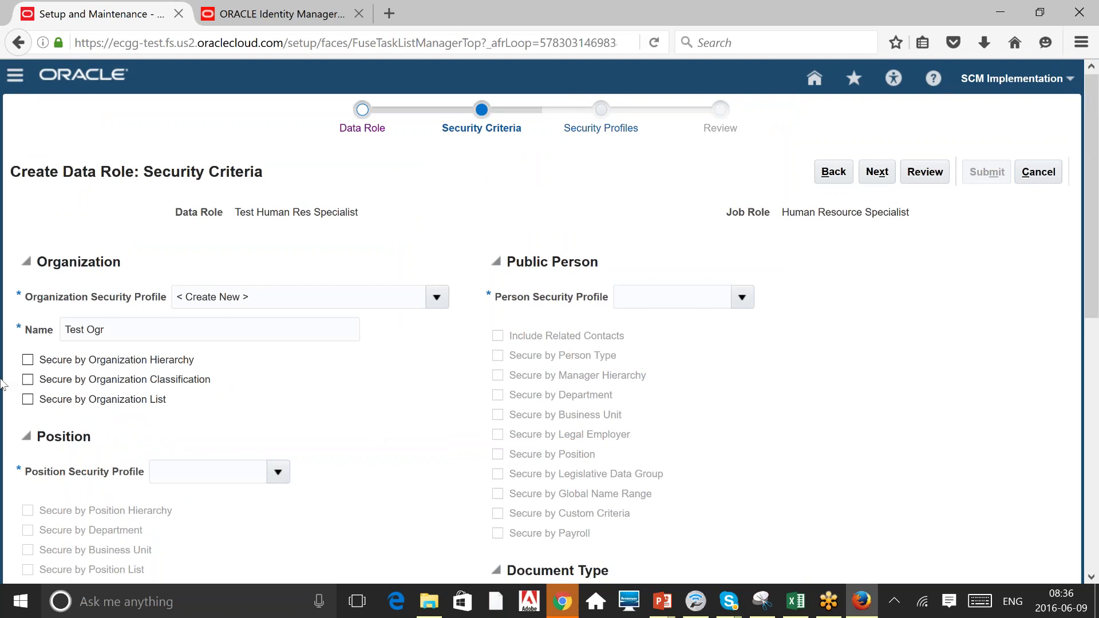
Secure Test Ogr by organization list and set View All Positions and View All Countries.
left_click(27, 399)
scroll(327, 421, "down", 3)
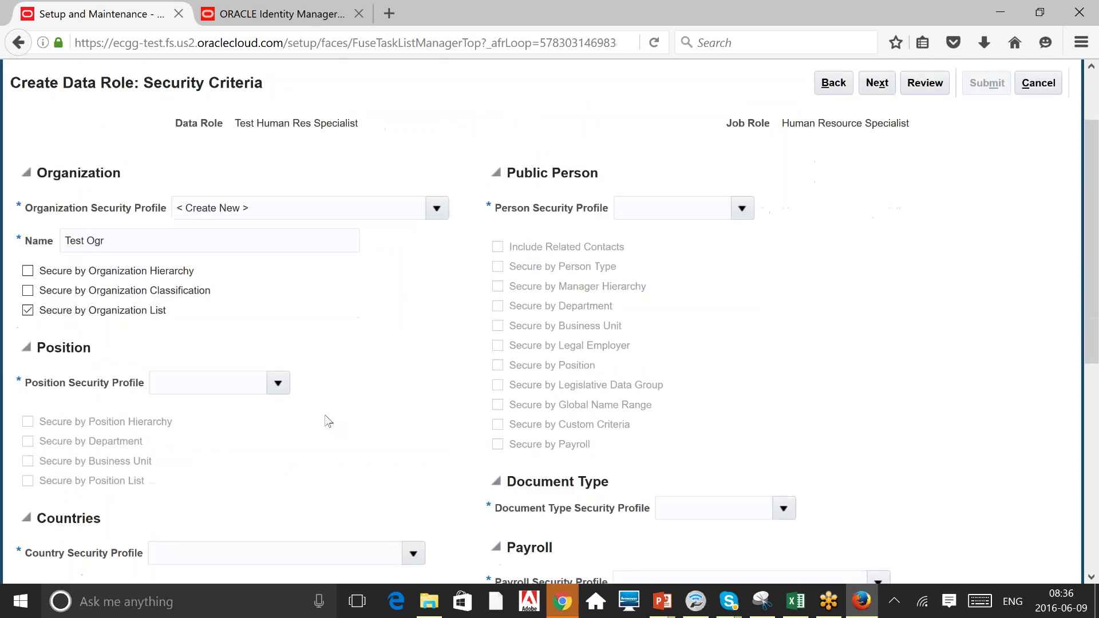
left_click(278, 286)
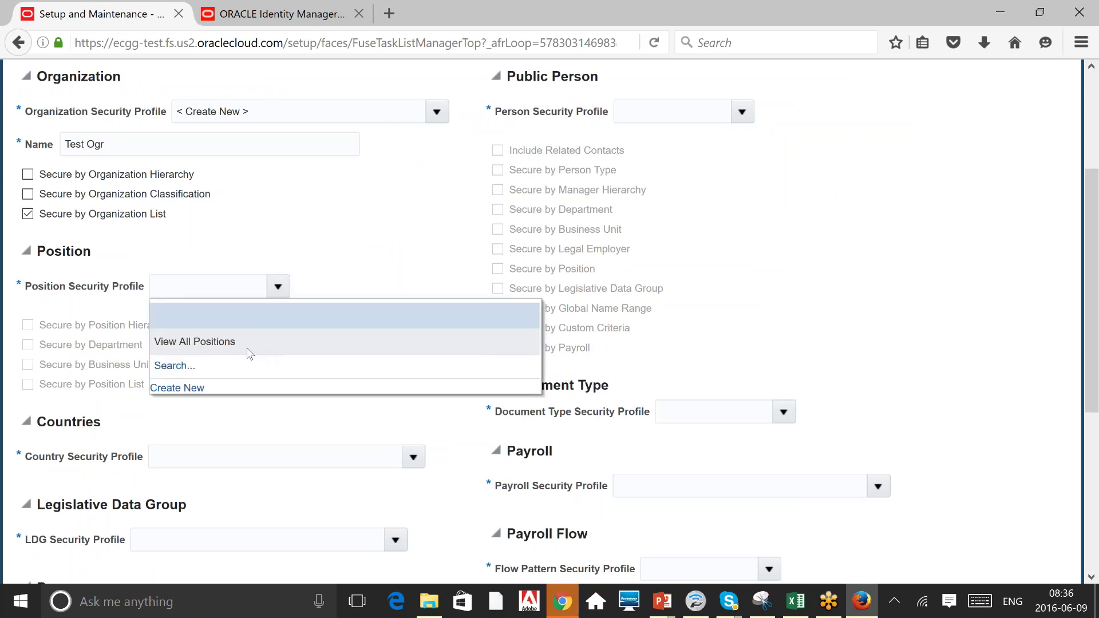
left_click(250, 347)
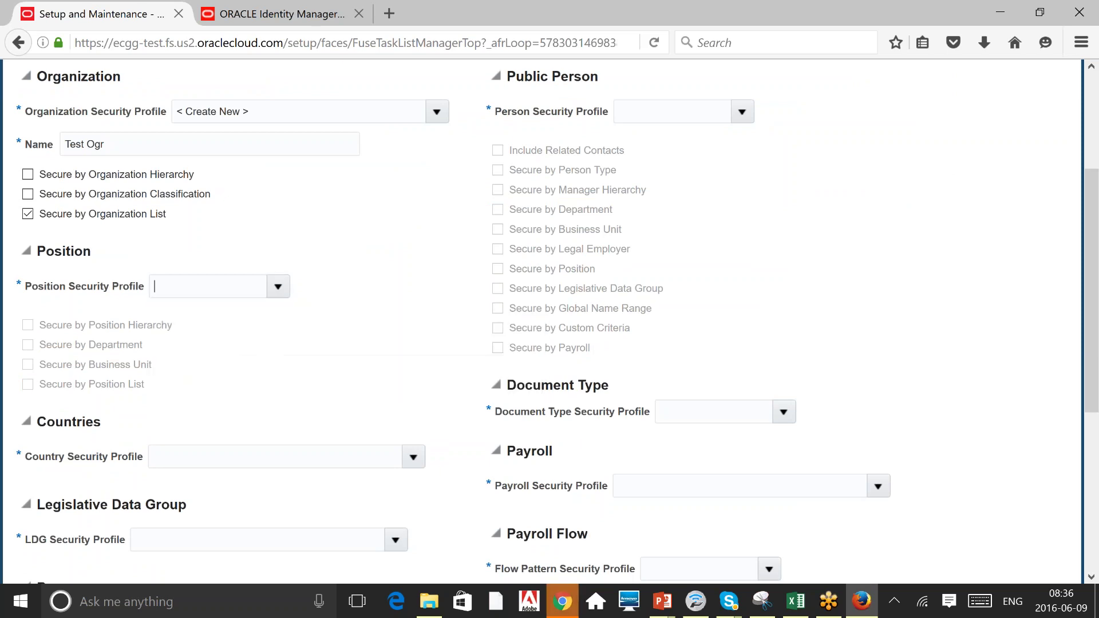
left_click(414, 457)
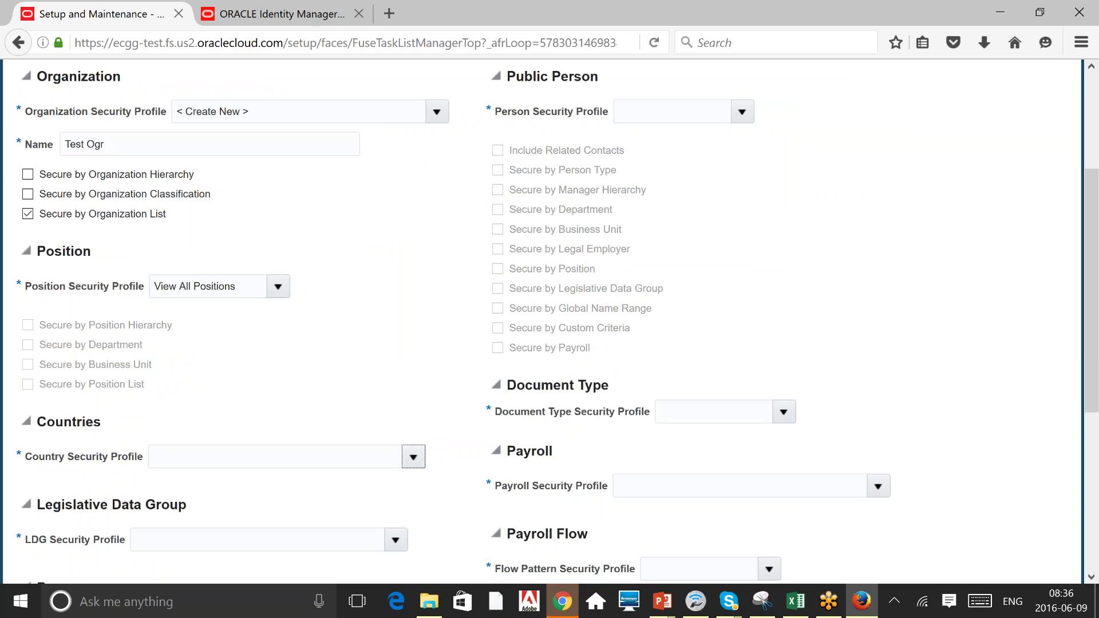
left_click(223, 514)
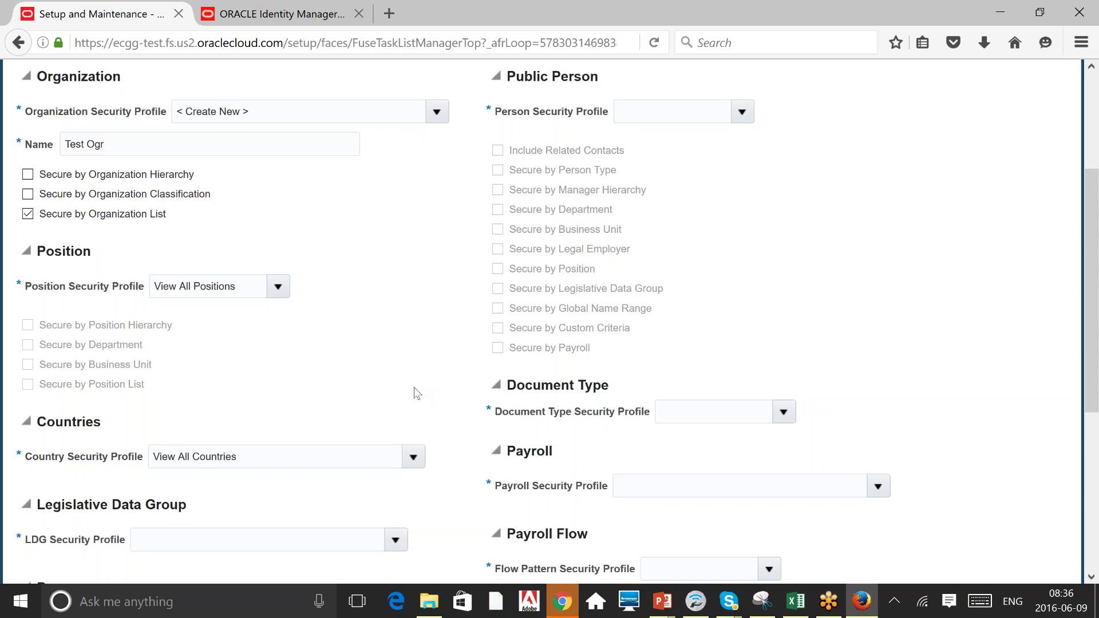
Set View All Legislative Data Groups and View All People for the Person profile.
scroll(416, 393, "down", 1)
scroll(416, 393, "down", 5)
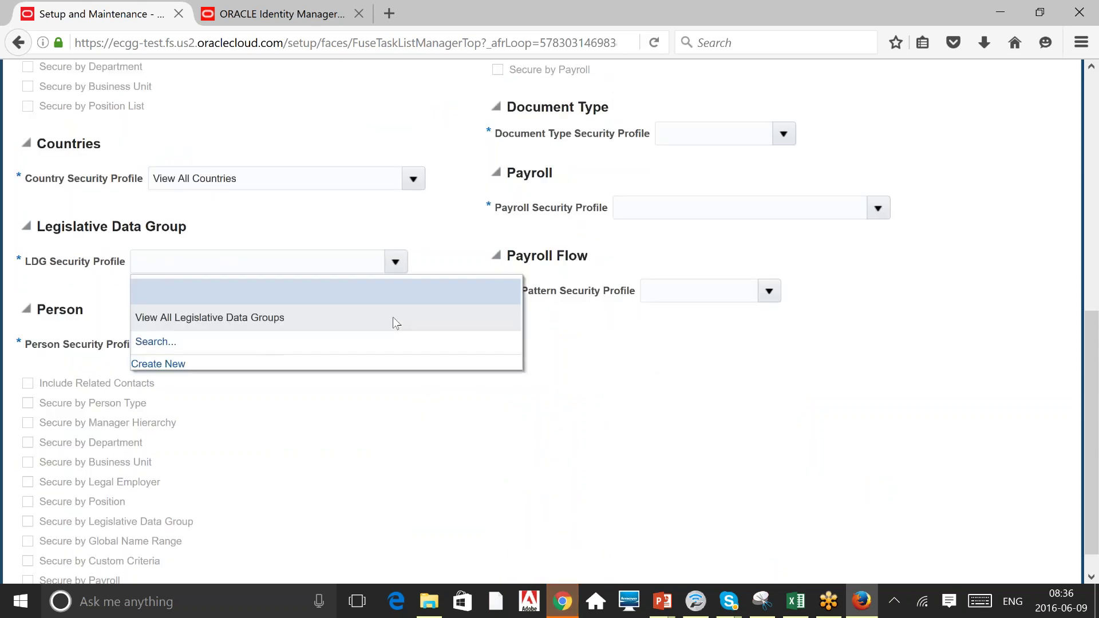
left_click(350, 319)
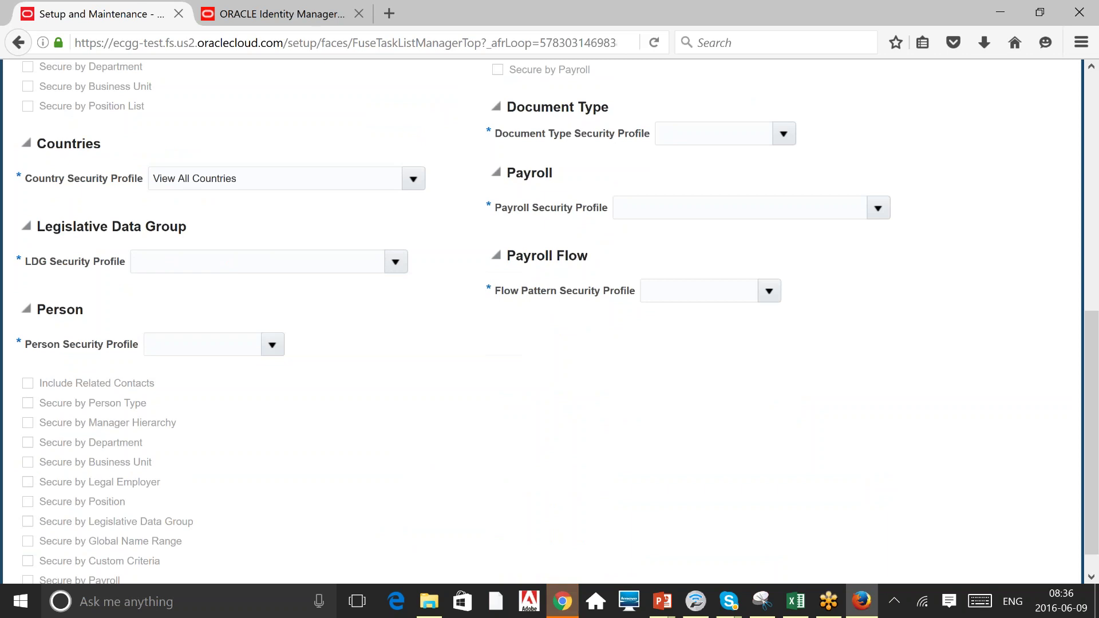
left_click(273, 346)
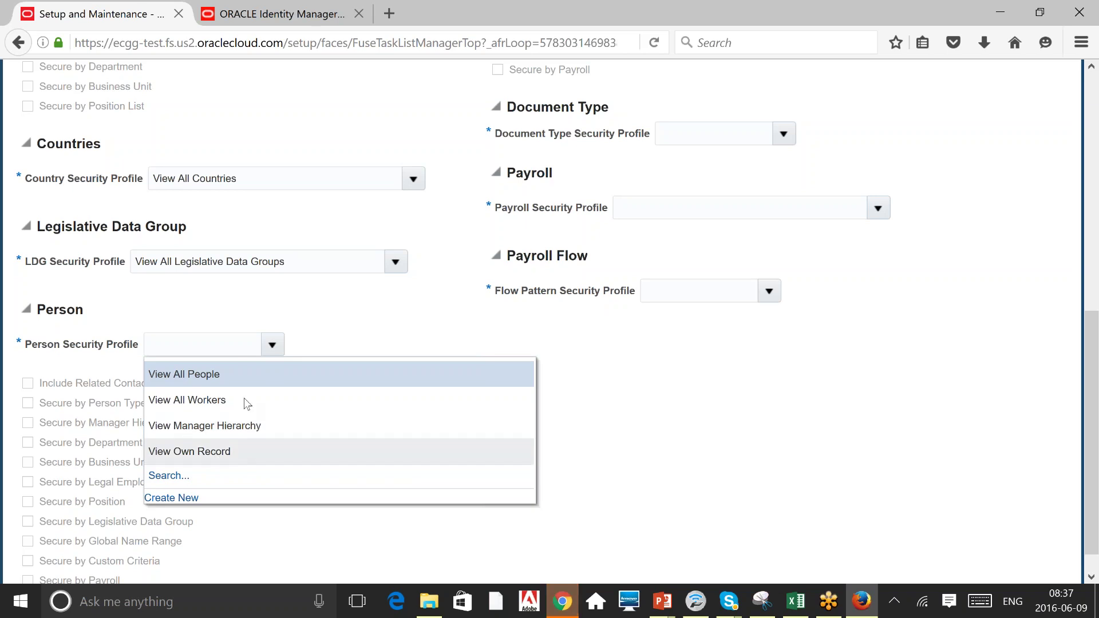
left_click(268, 379)
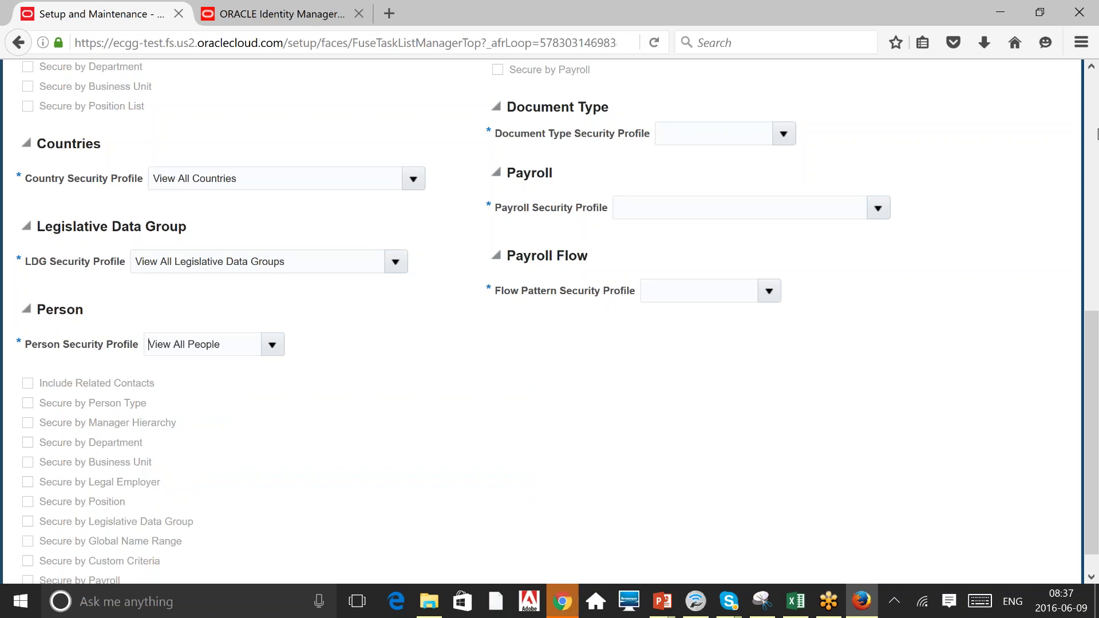
Set the Public Person security profile to View All People.
left_click(1096, 117)
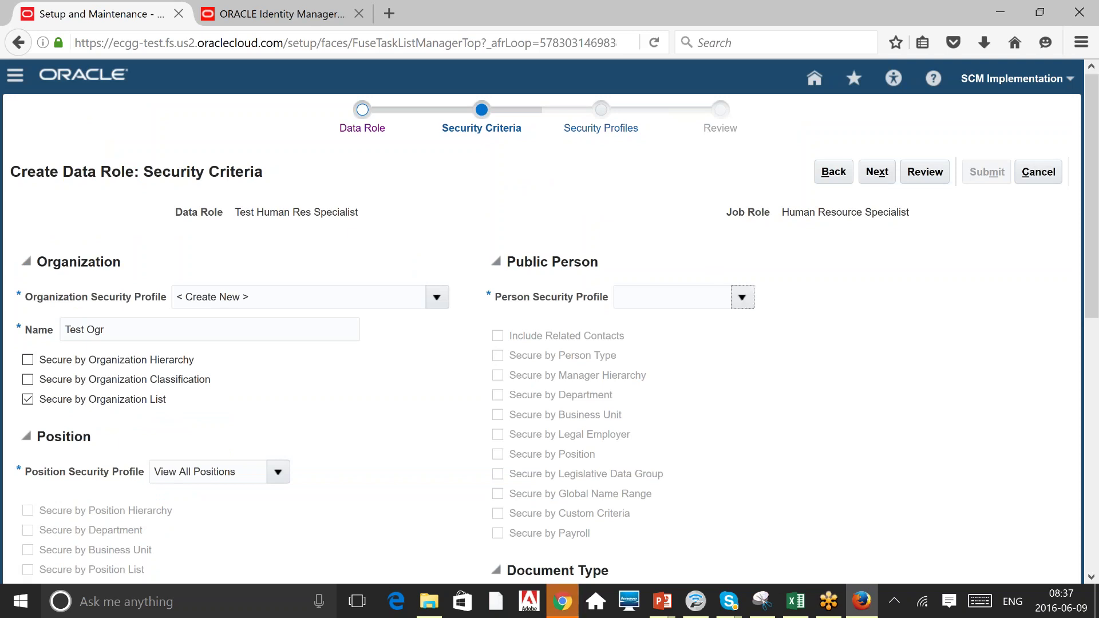
left_click(741, 297)
left_click(710, 330)
scroll(766, 422, "down", 8)
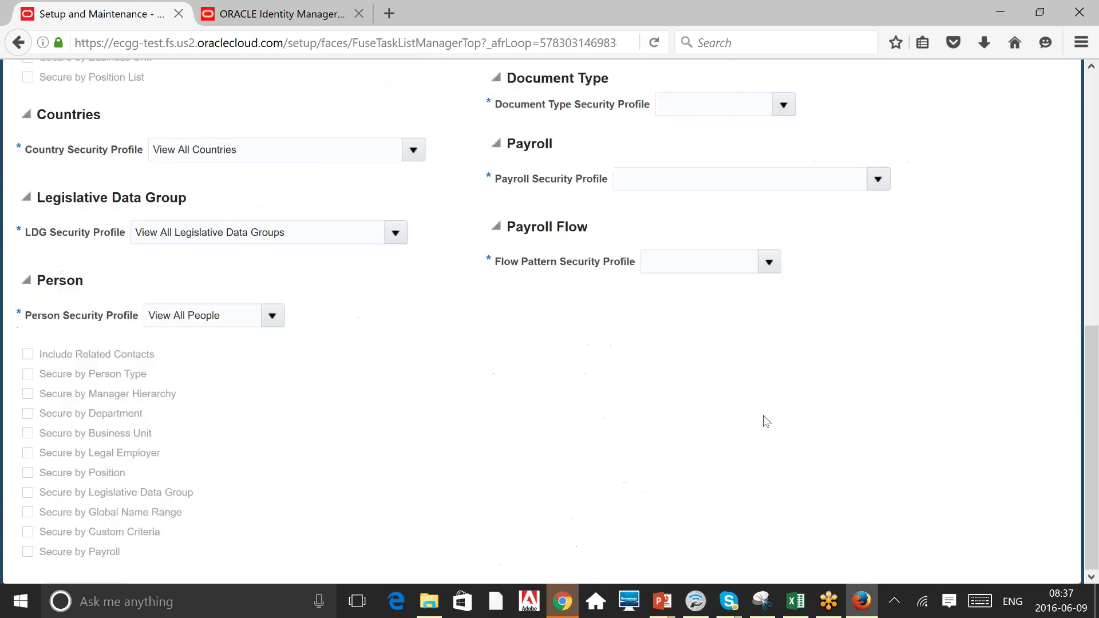
scroll(766, 422, "up", 1)
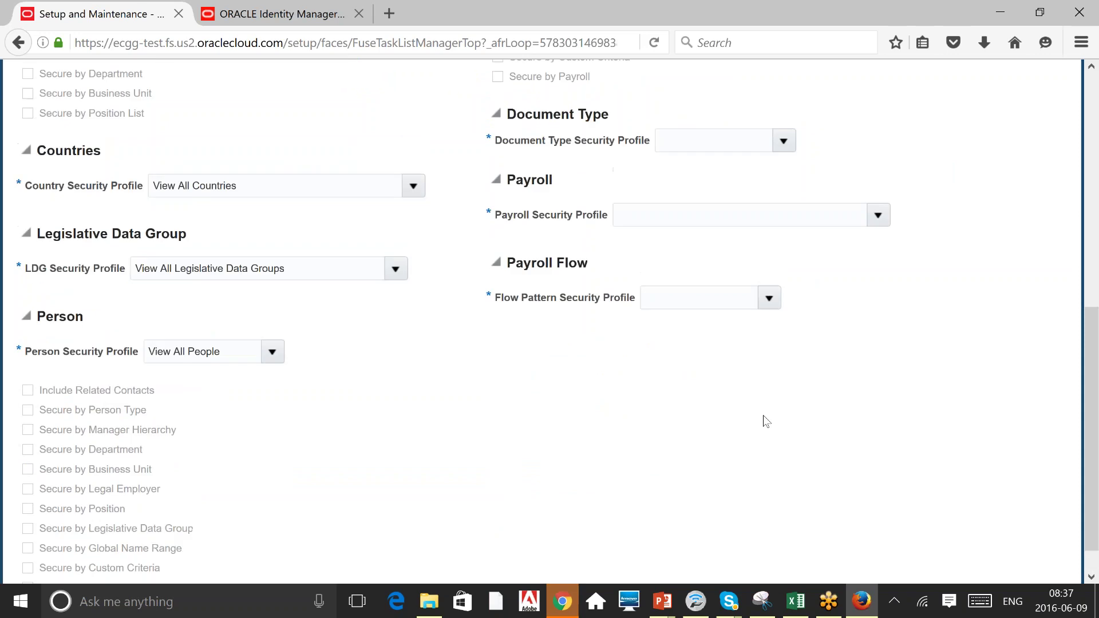
scroll(766, 421, "up", 10)
scroll(766, 422, "down", 2)
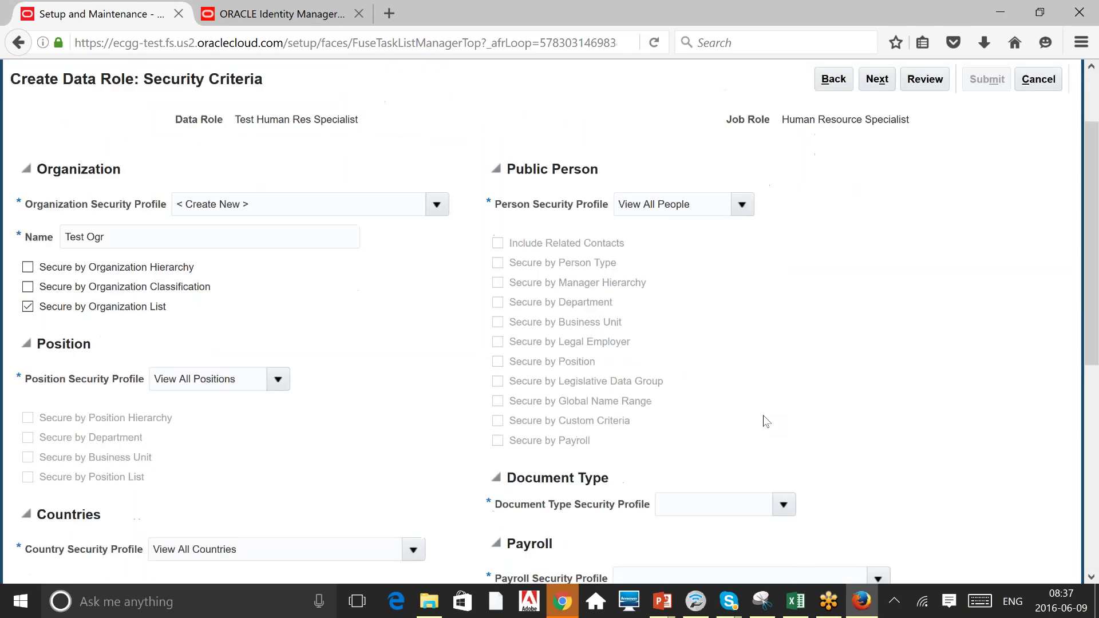
Choose View All Document Types, View All Payrolls and View All Flows for the remaining profiles.
scroll(766, 422, "down", 1)
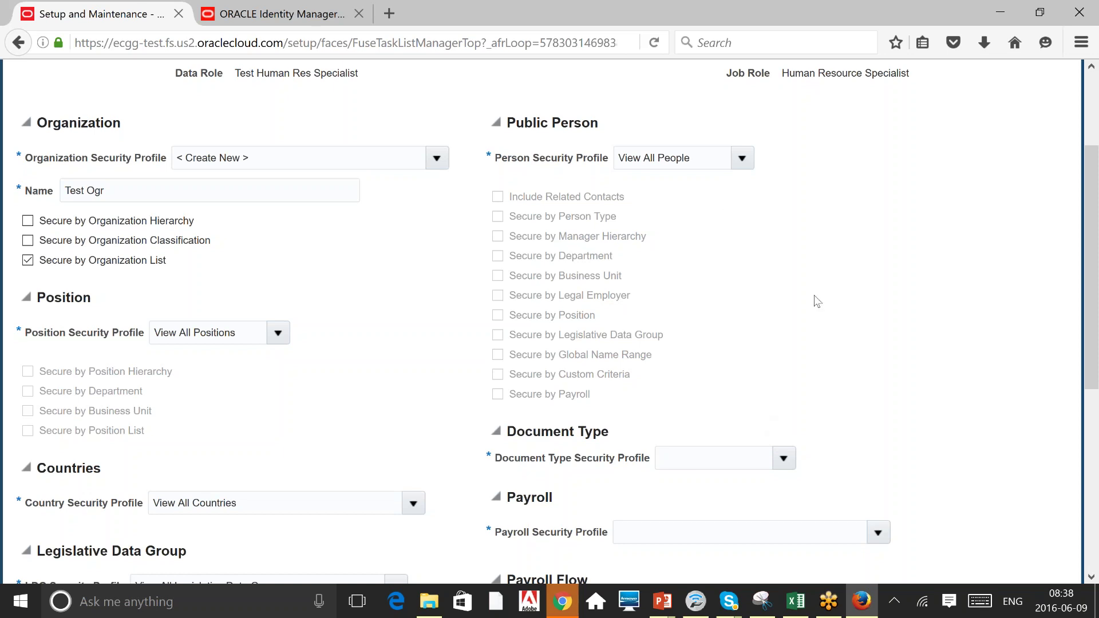
scroll(817, 302, "down", 1)
scroll(817, 302, "down", 2)
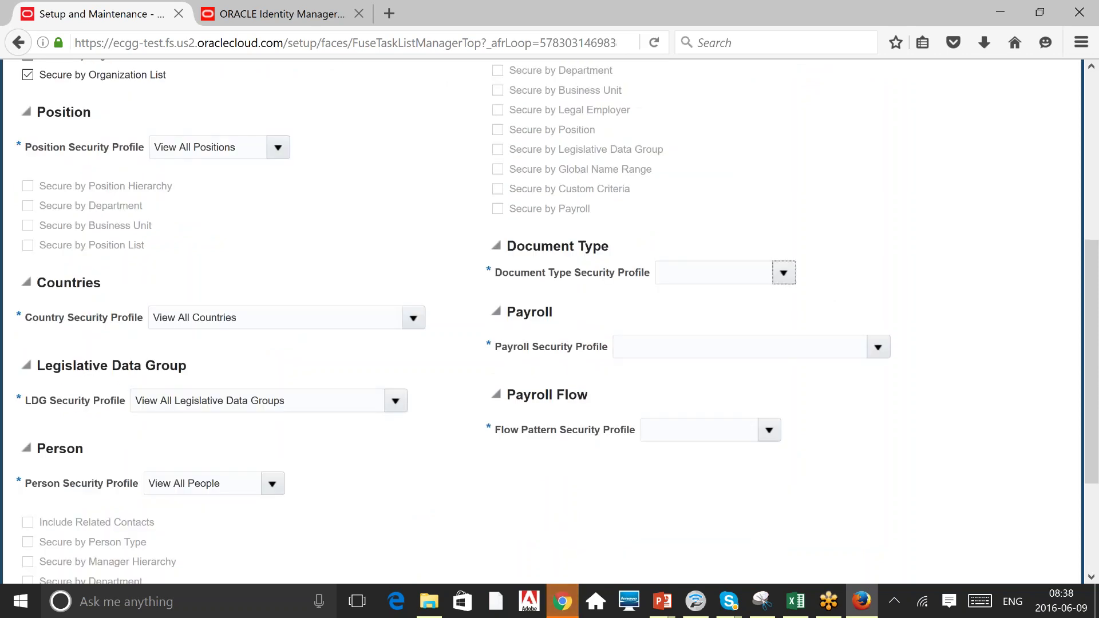
left_click(784, 273)
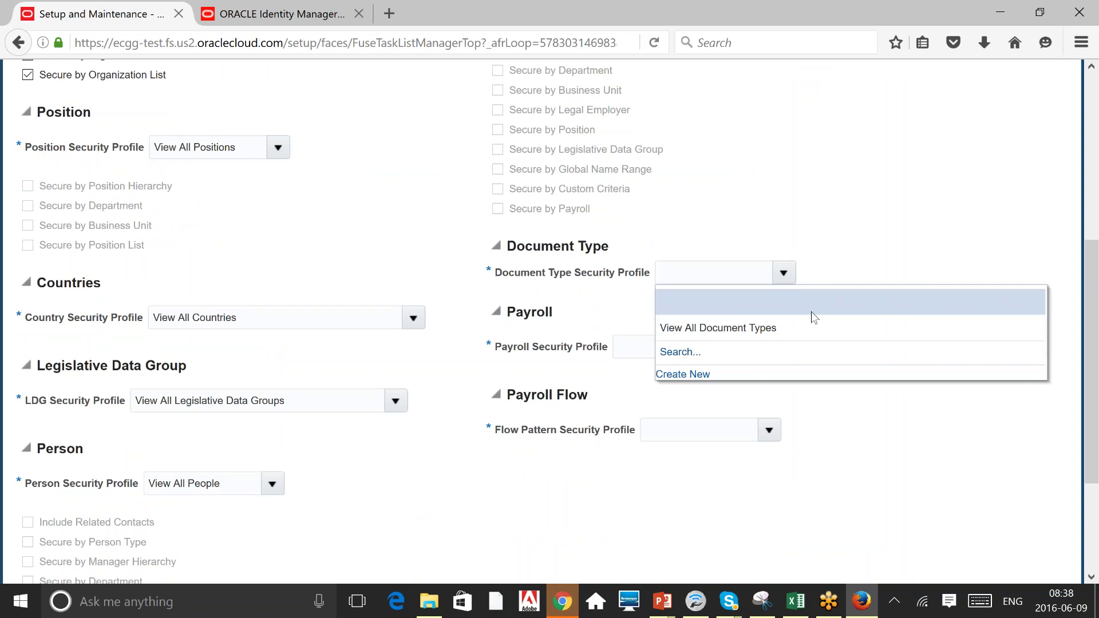
left_click(785, 329)
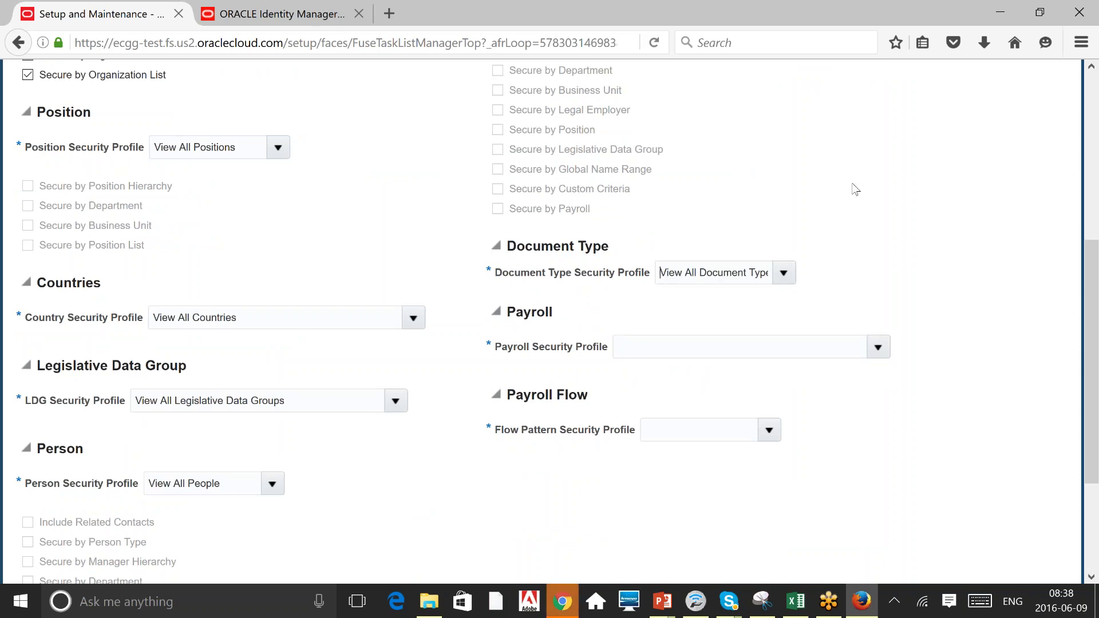
left_click(878, 347)
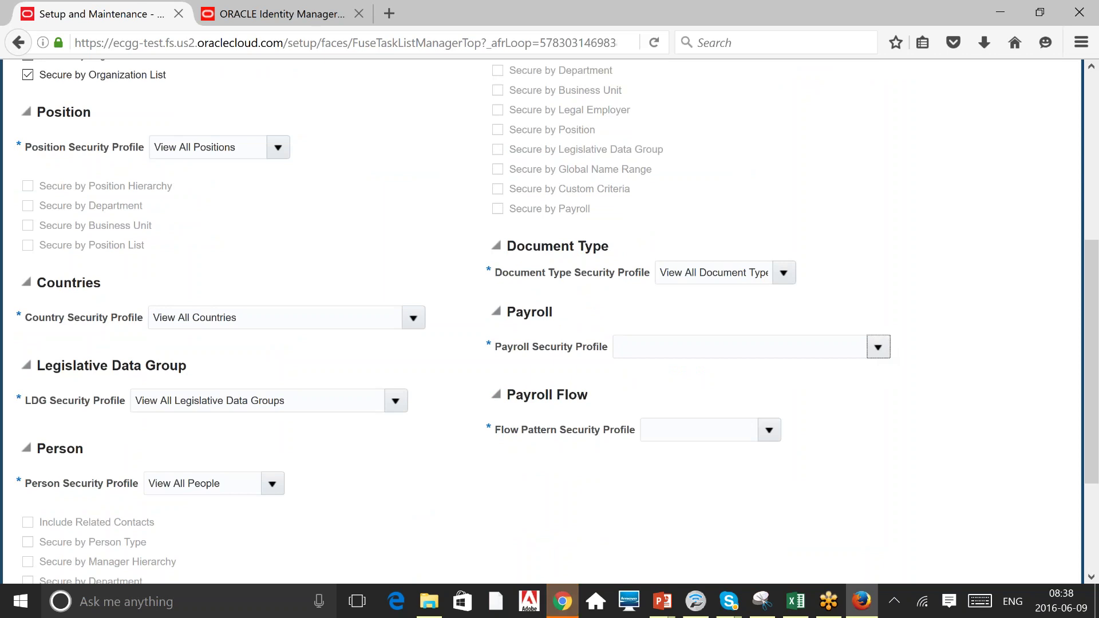
left_click(713, 376)
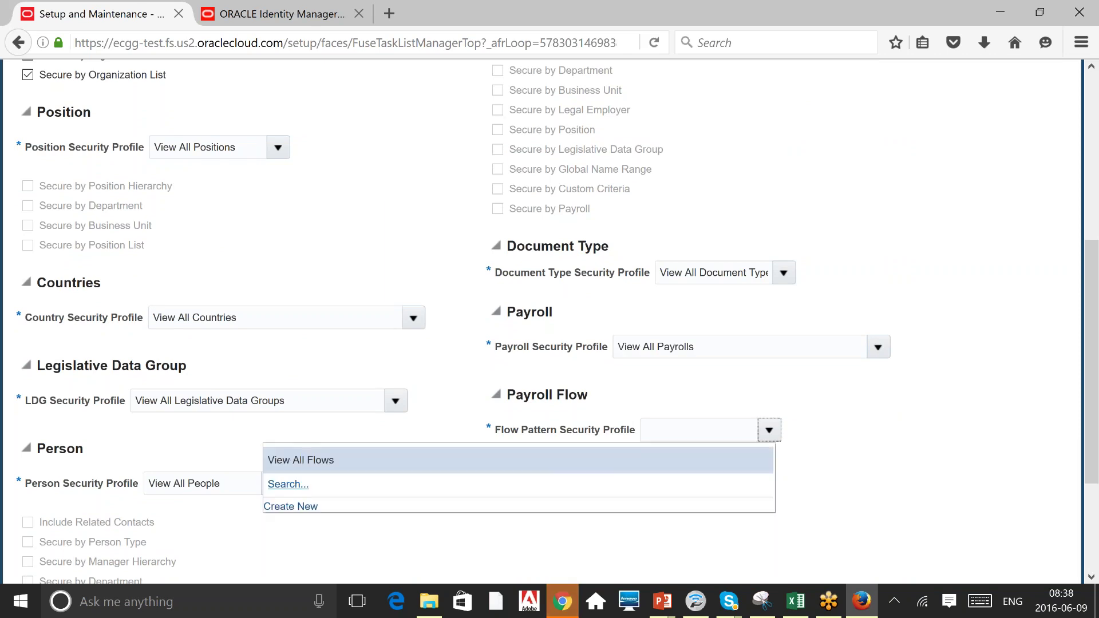
left_click(624, 458)
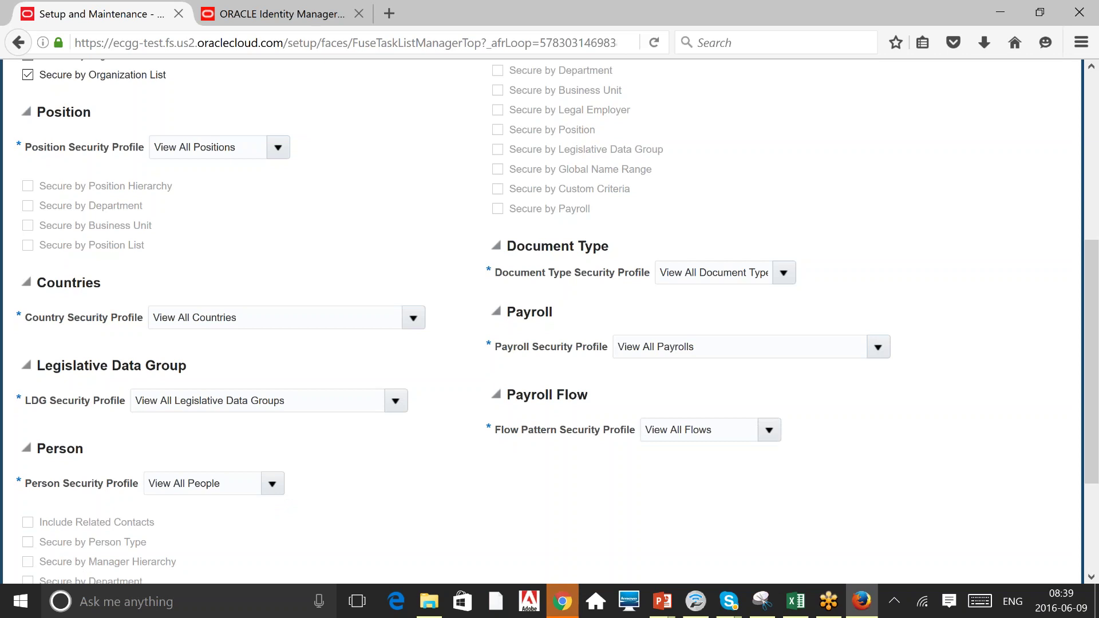
scroll(1093, 97, "up", 6)
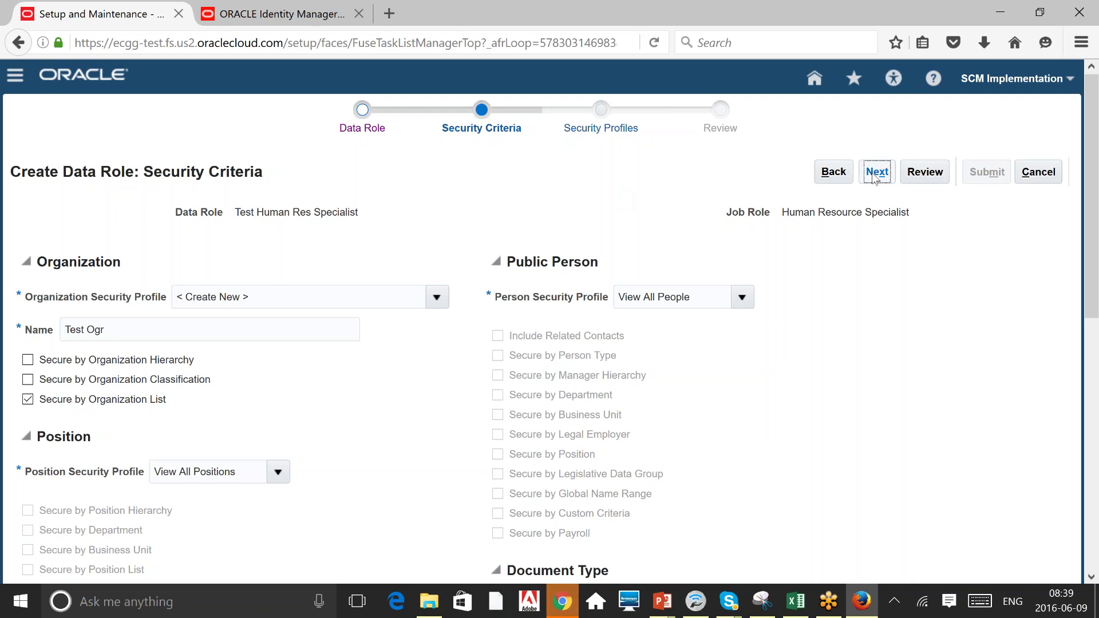
Advance to the Test Ogr organization security profile page and scroll down to its Organizations section.
left_click(876, 172)
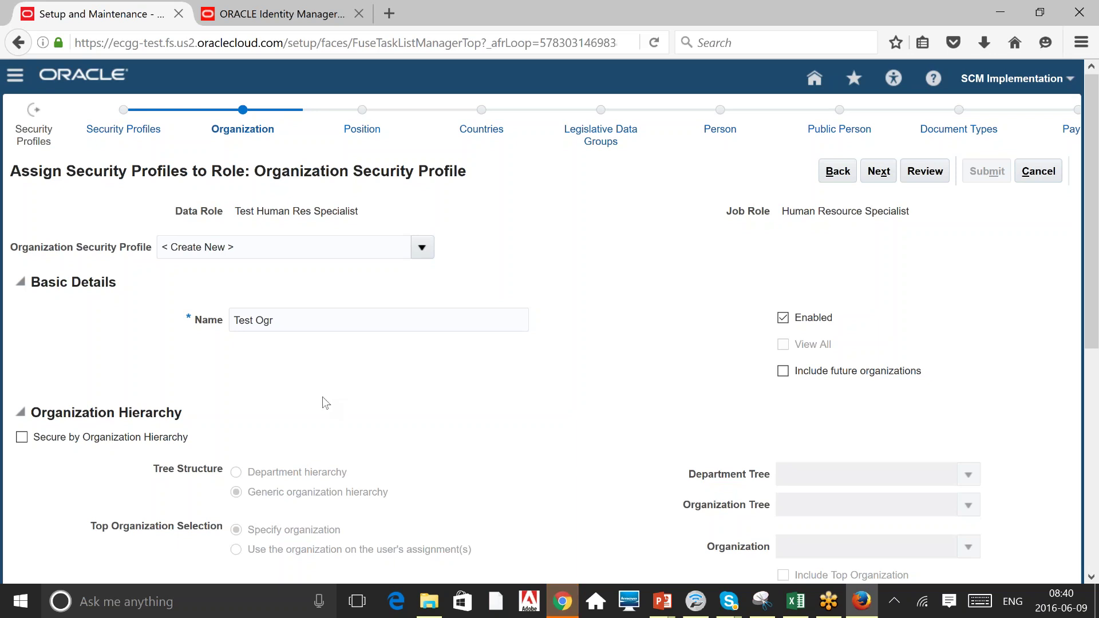
scroll(322, 397, "down", 1)
scroll(322, 397, "down", 1)
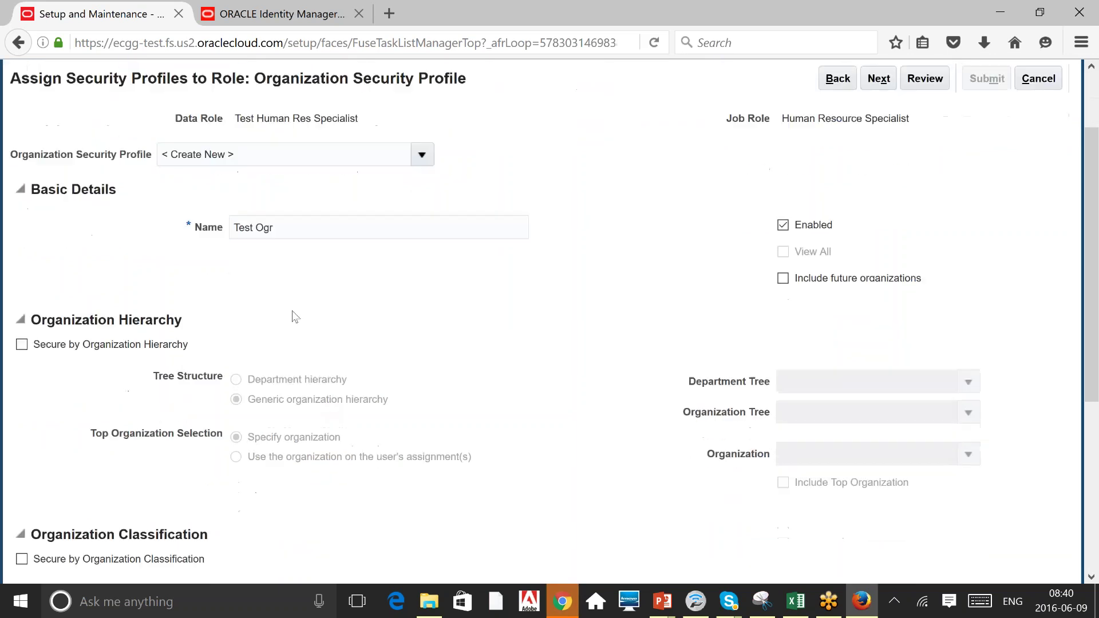
left_click_drag(275, 228, 233, 228)
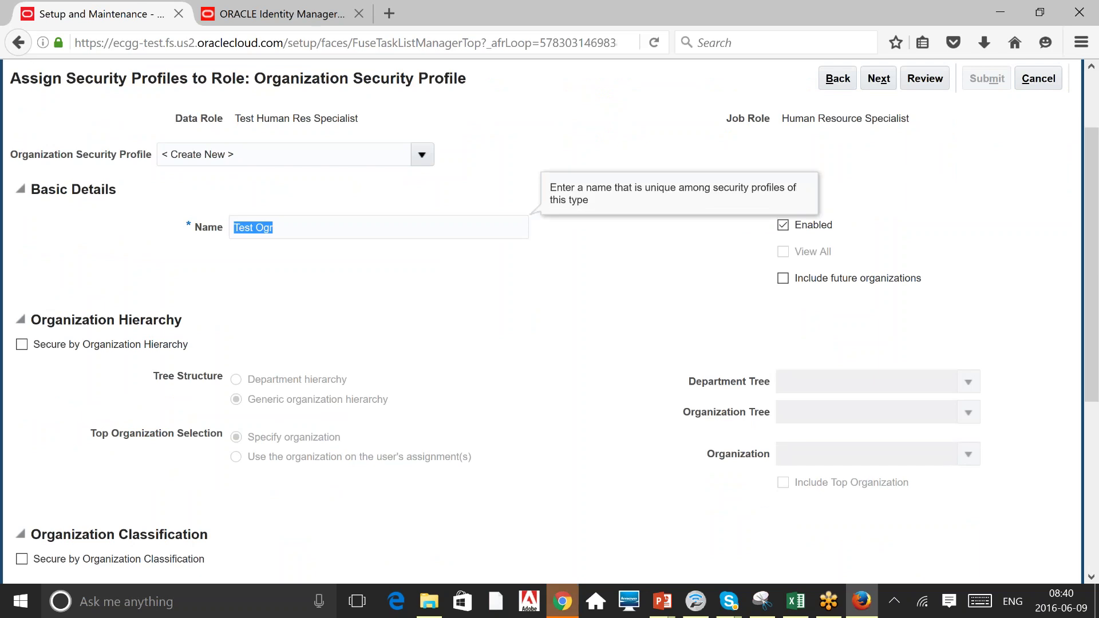
scroll(549, 321, "down", 1)
scroll(549, 321, "down", 2)
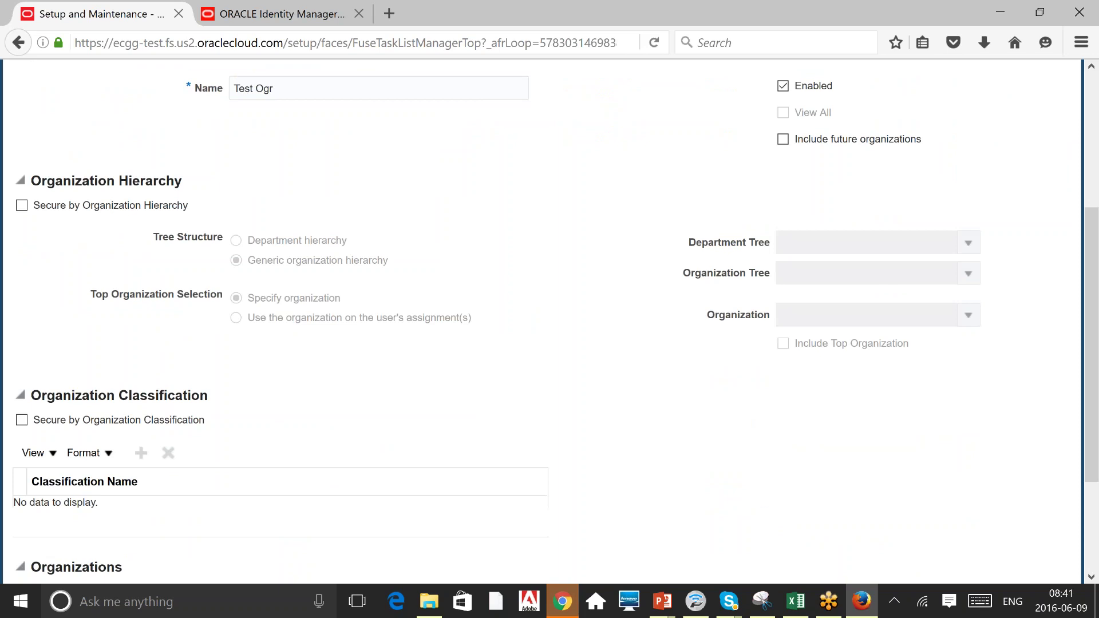
scroll(549, 321, "down", 1)
Add a new Organizations row with Corporate BU 1 NI set to Include.
scroll(422, 338, "down", 2)
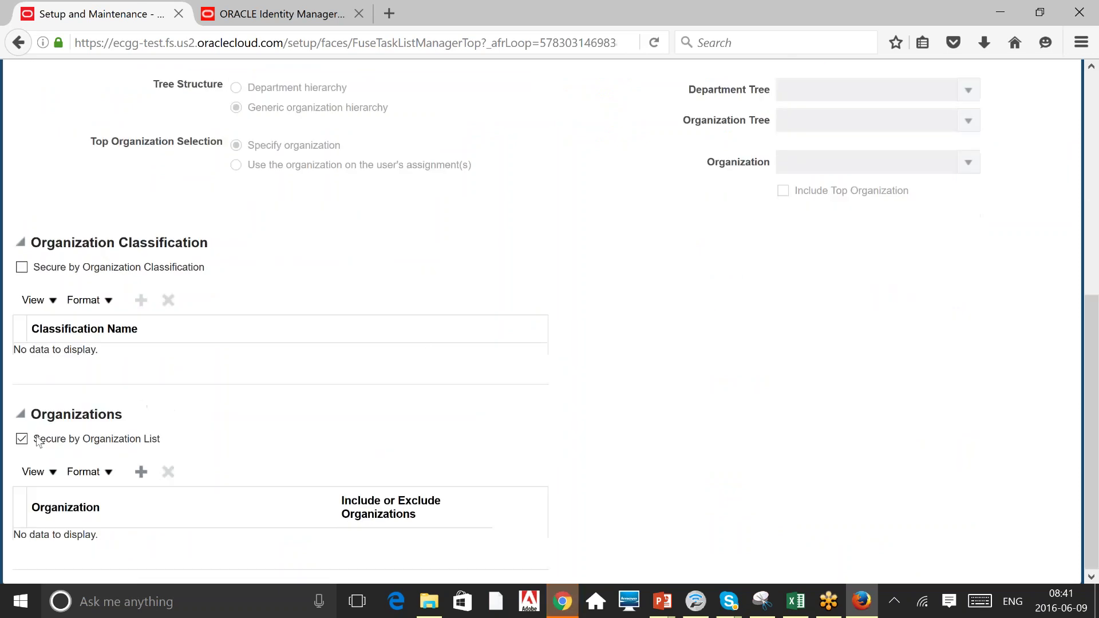
left_click(141, 473)
scroll(284, 483, "down", 1)
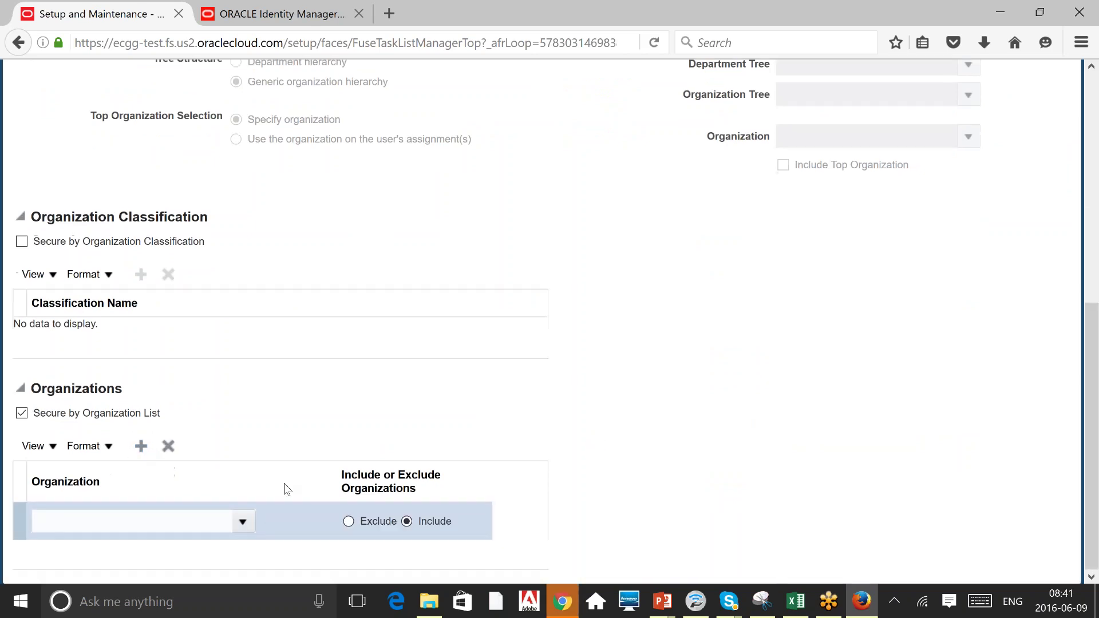
left_click(242, 522)
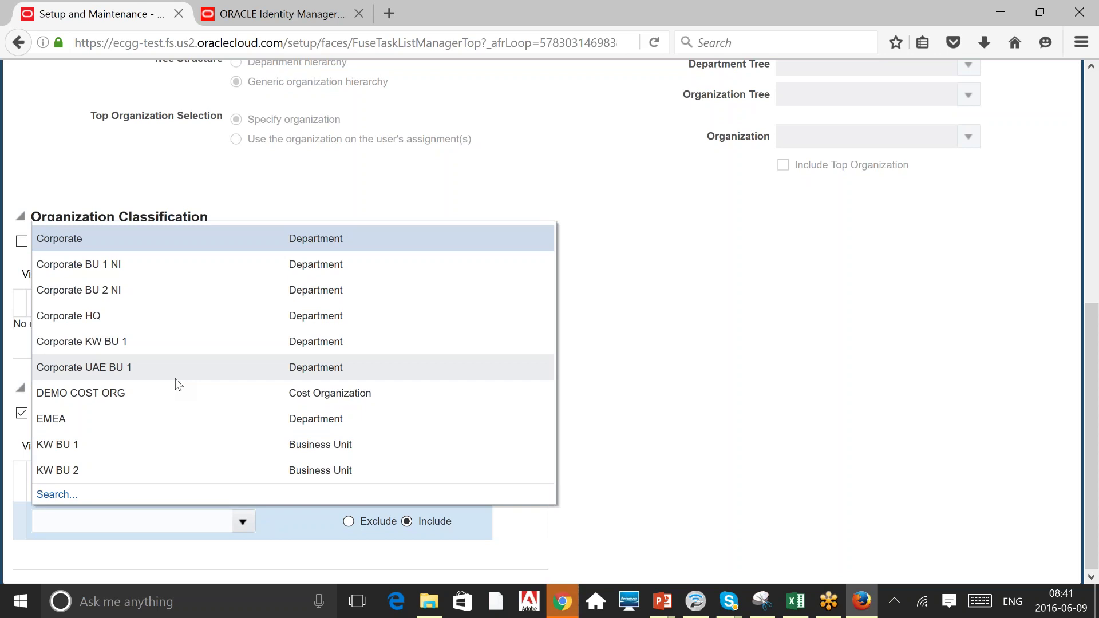
left_click(123, 276)
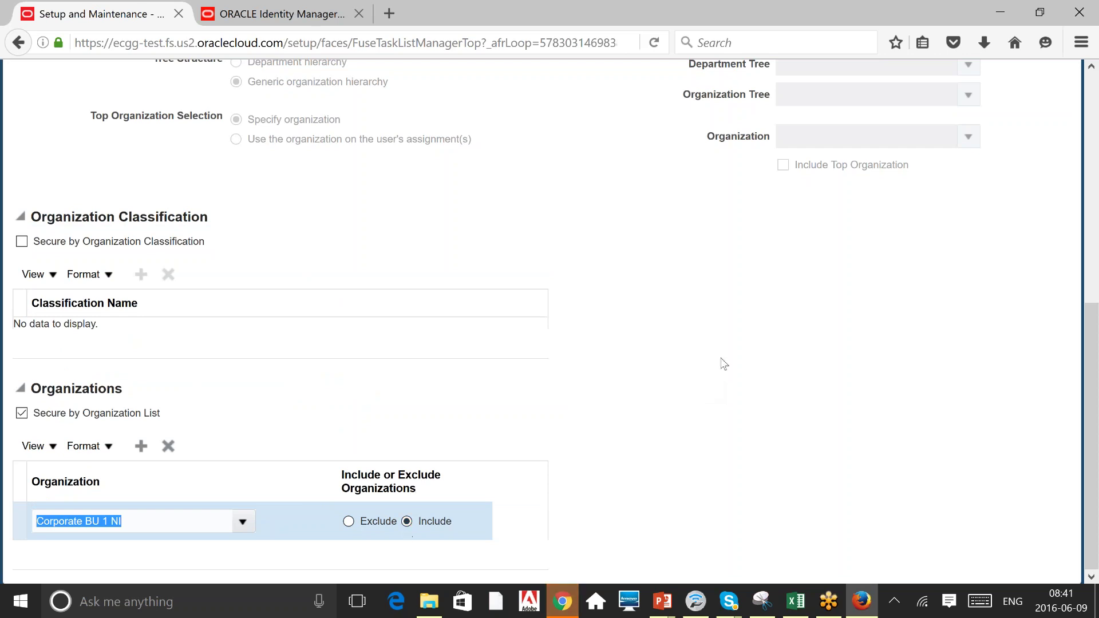
left_click(723, 363)
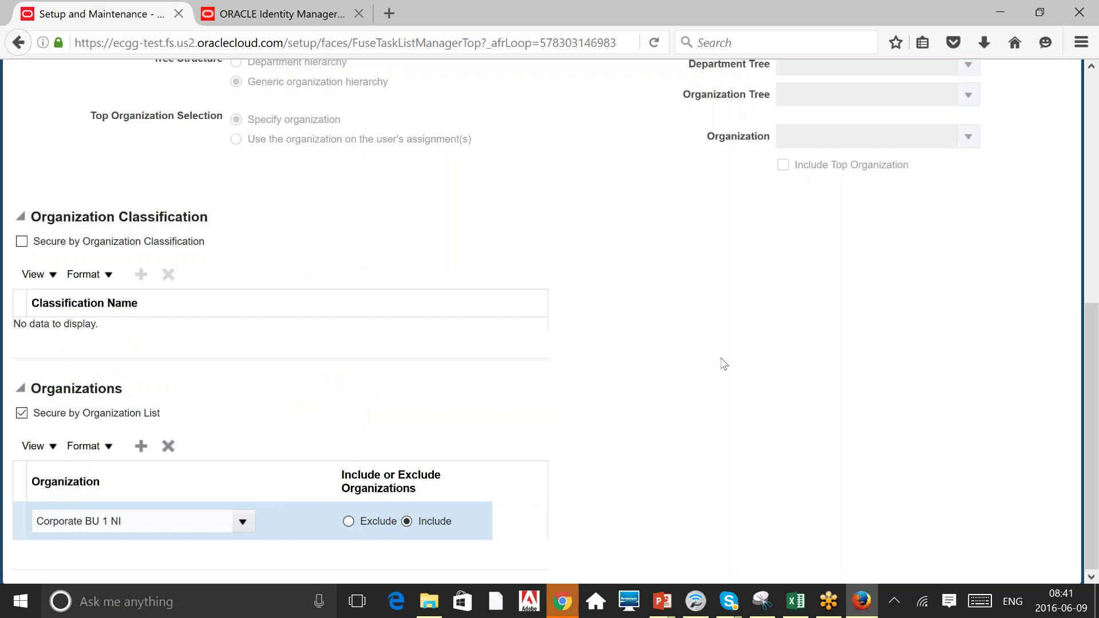
scroll(724, 363, "up", 1)
scroll(722, 363, "up", 6)
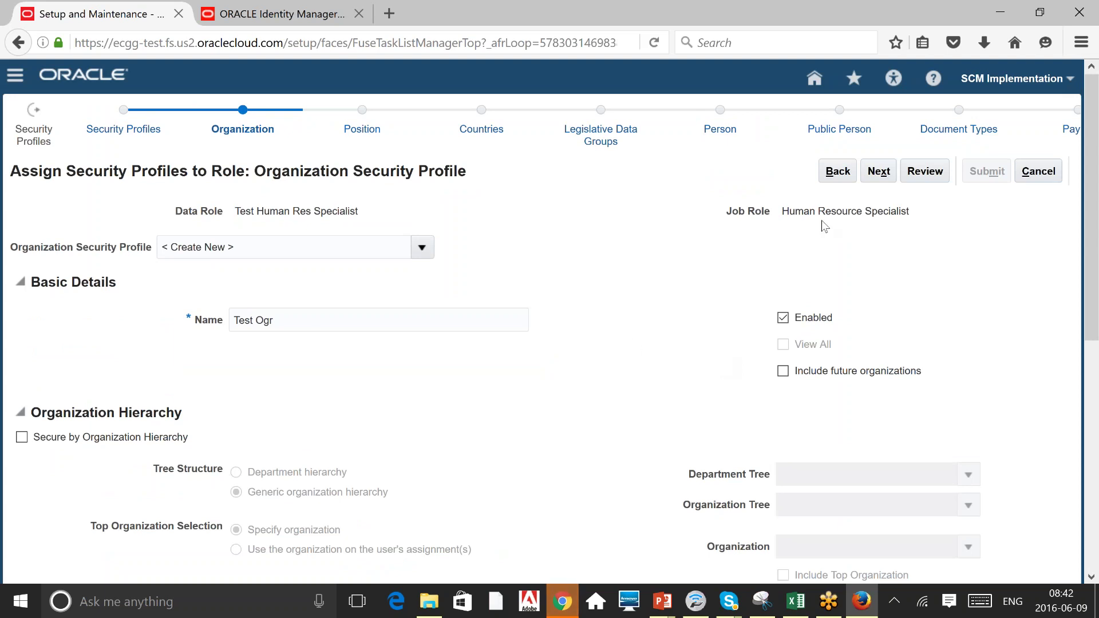
Step the data role wizard through the Position and Country security profile pages, keeping View All.
left_click(886, 173)
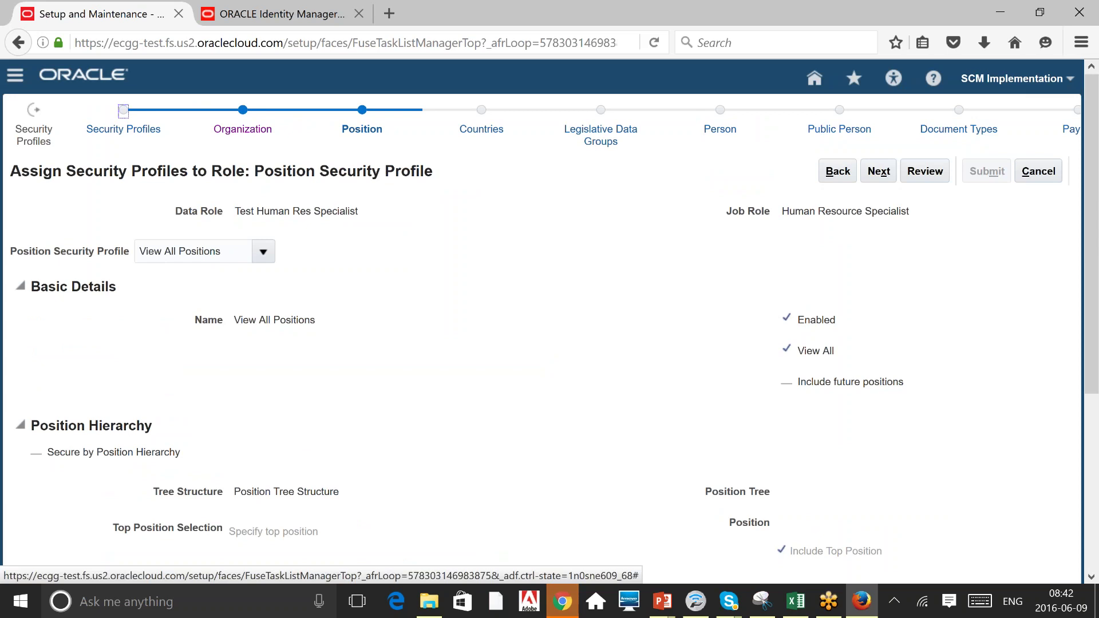
left_click(880, 173)
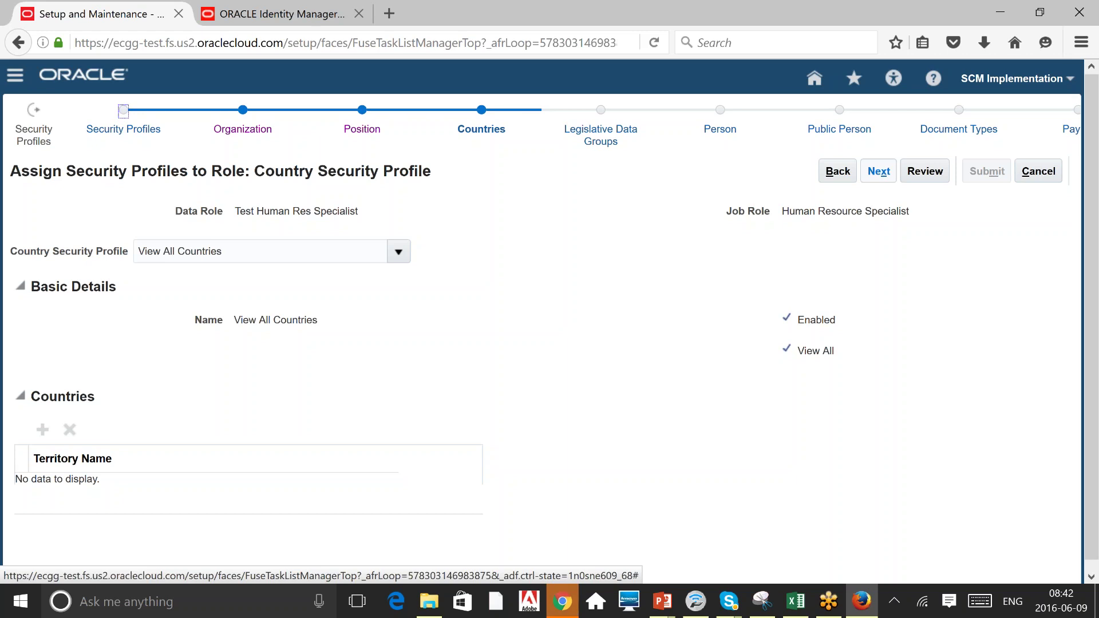
key("alt+shift+x")
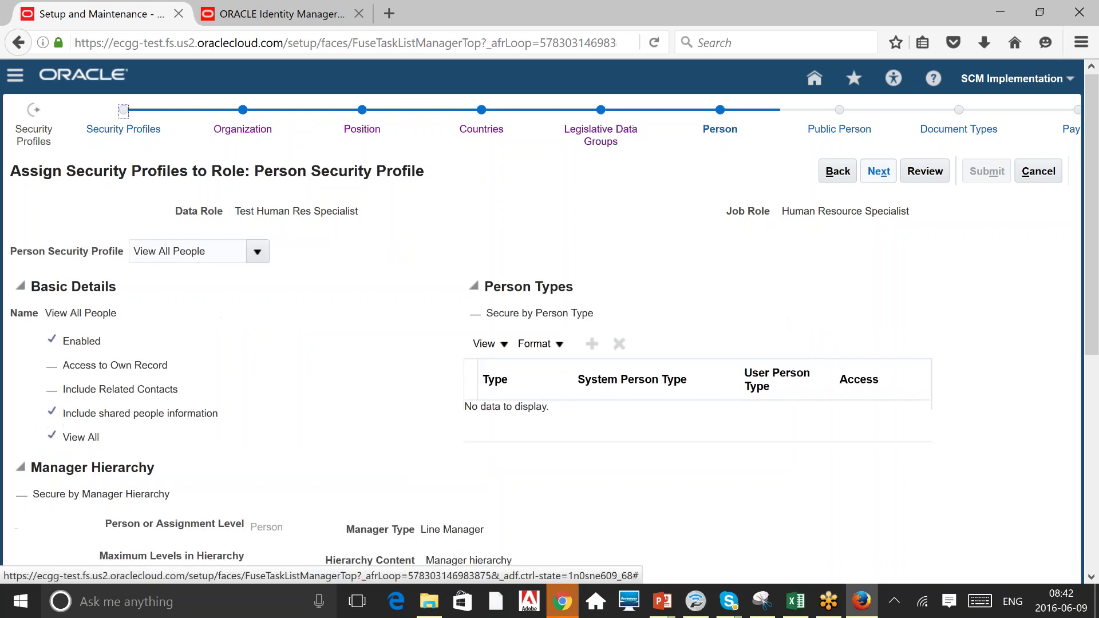
Browse the list of available person security profiles.
left_click(257, 252)
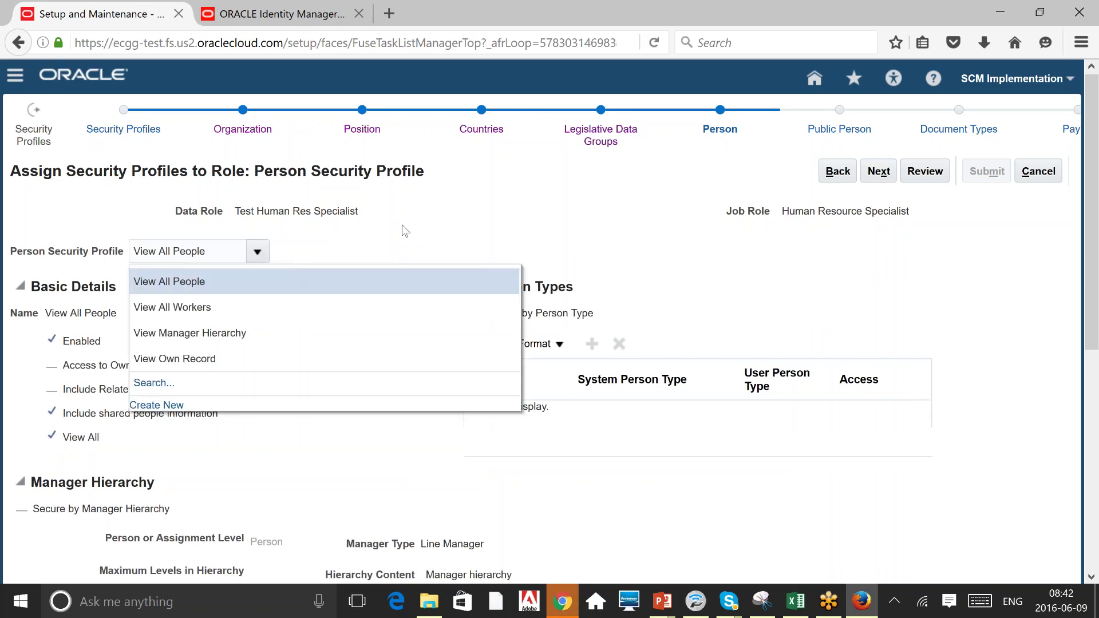
left_click(606, 181)
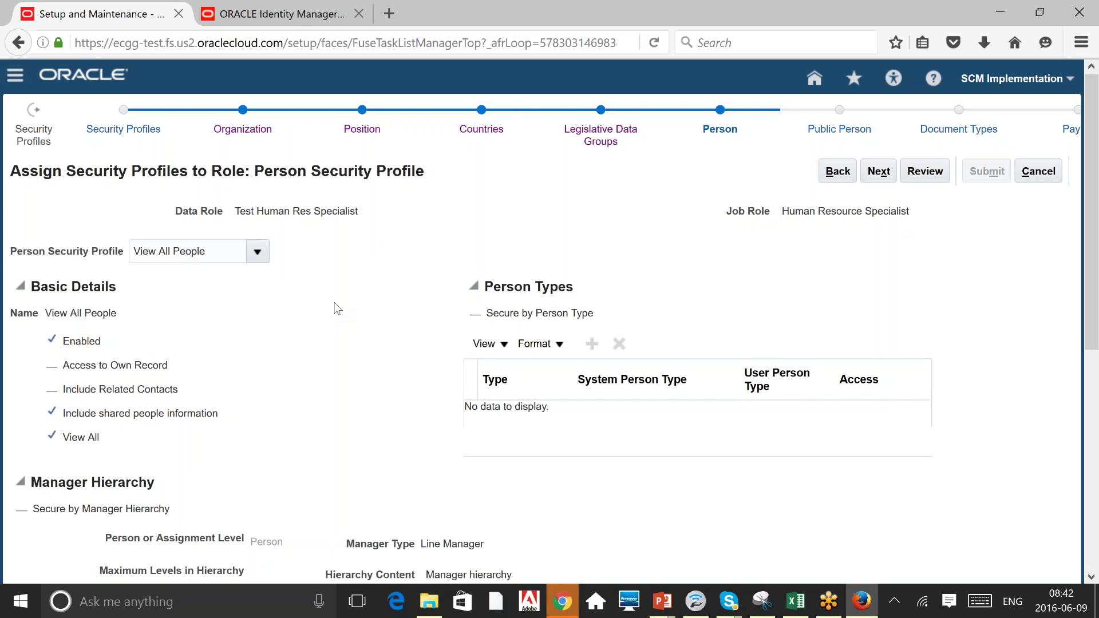
scroll(338, 309, "down", 1)
scroll(338, 309, "down", 7)
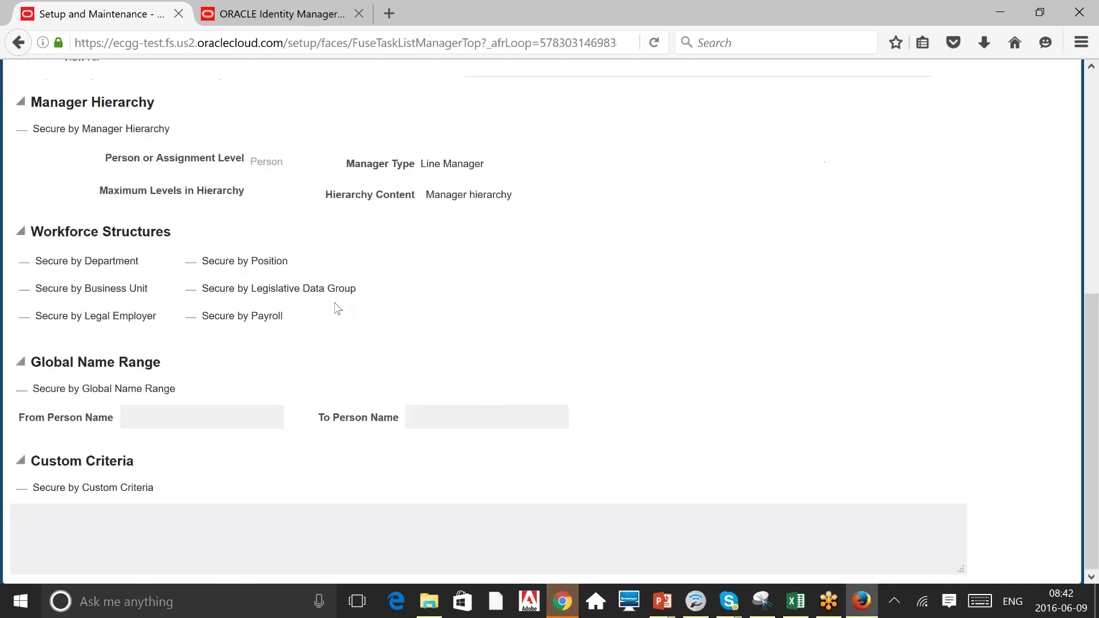
scroll(338, 309, "up", 8)
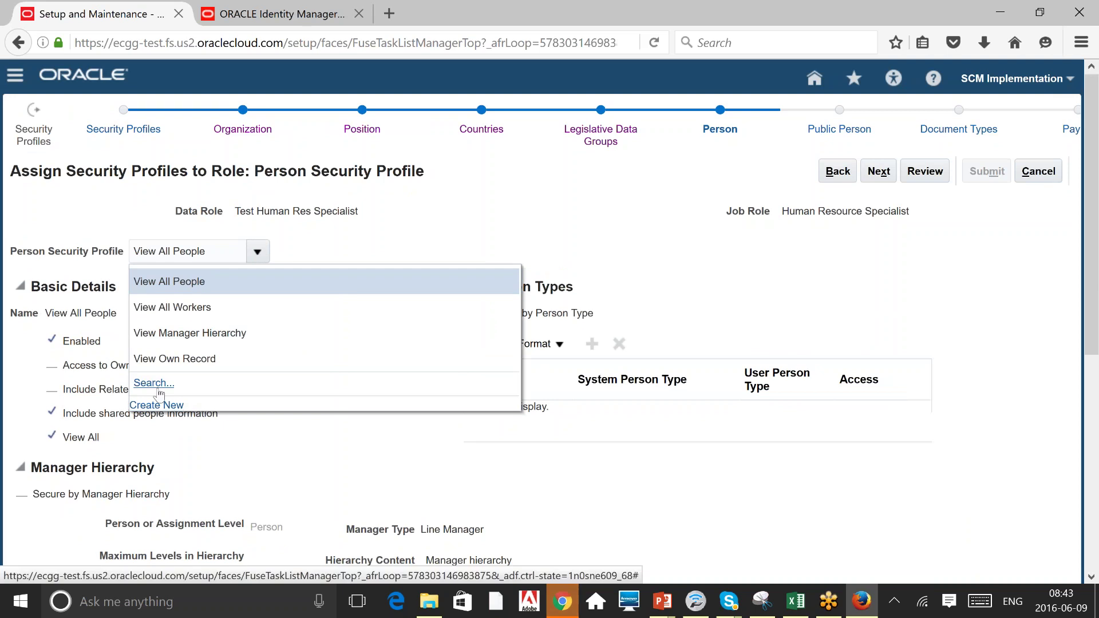
Search for a 'Test' person profile, cancel the search, and continue to Public Person.
left_click(159, 389)
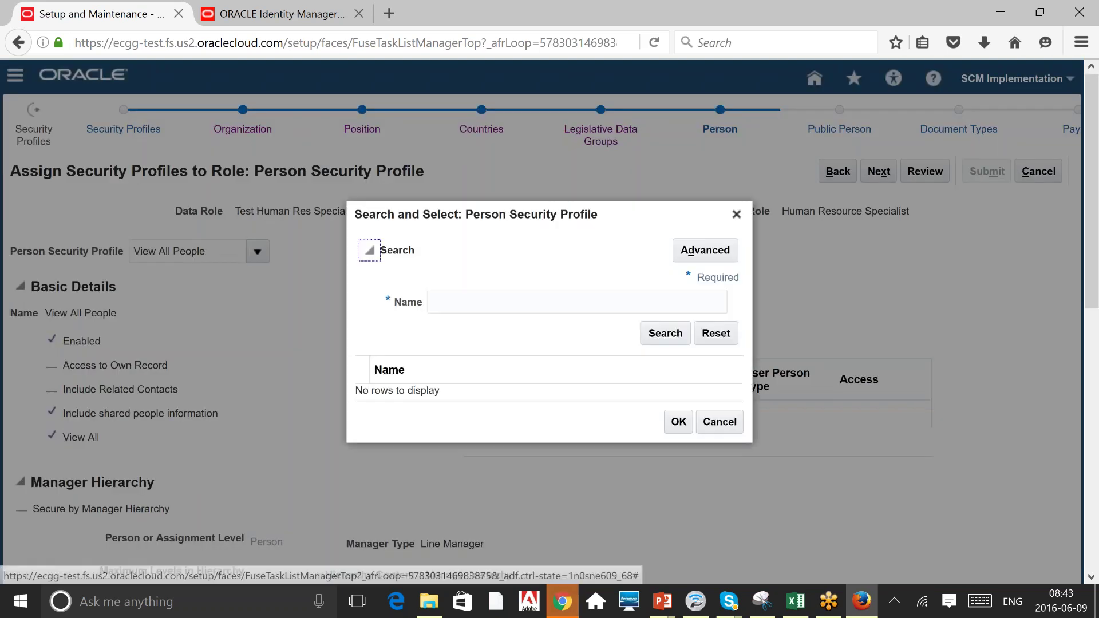
left_click(577, 302)
type("Test")
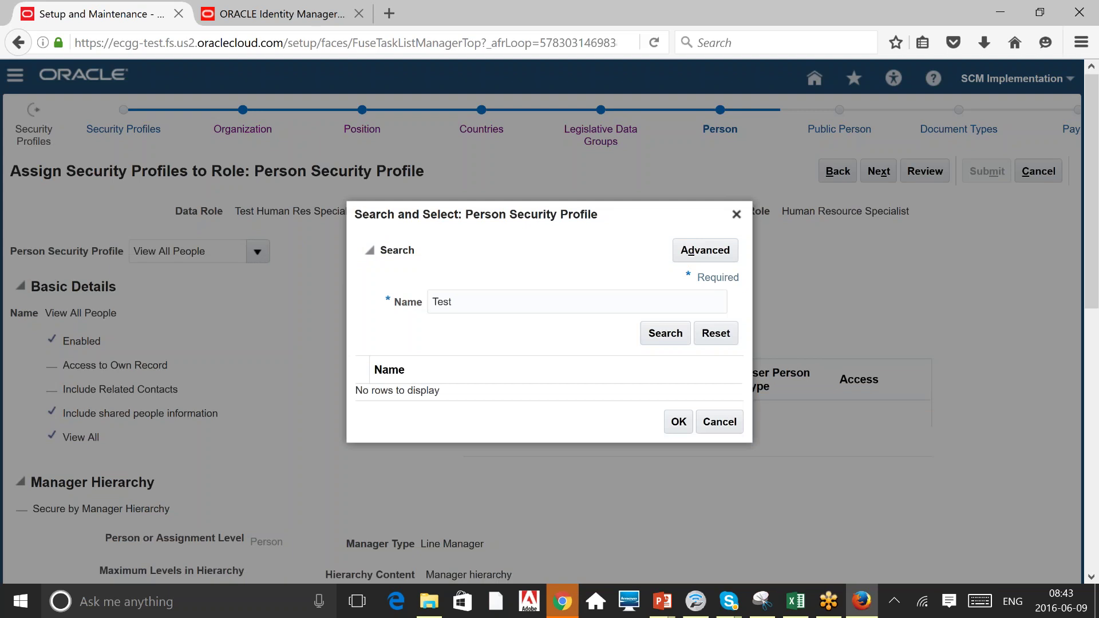
left_click(718, 422)
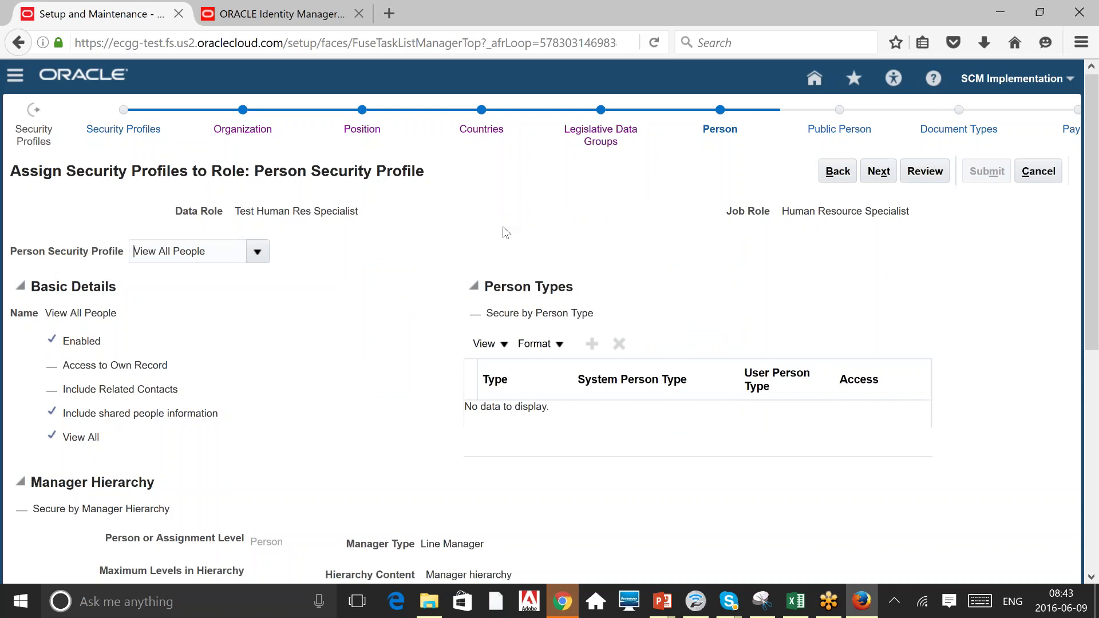
left_click(875, 172)
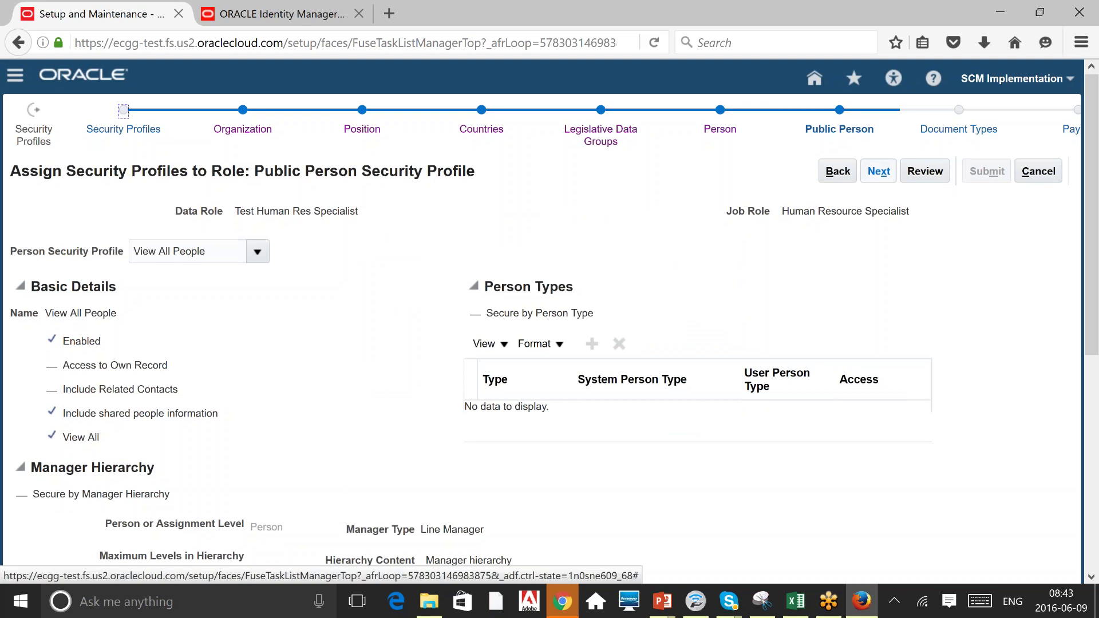
Skip the Public Person, Document Types and Payroll Flow profiles to reach the Review page.
left_click(878, 171)
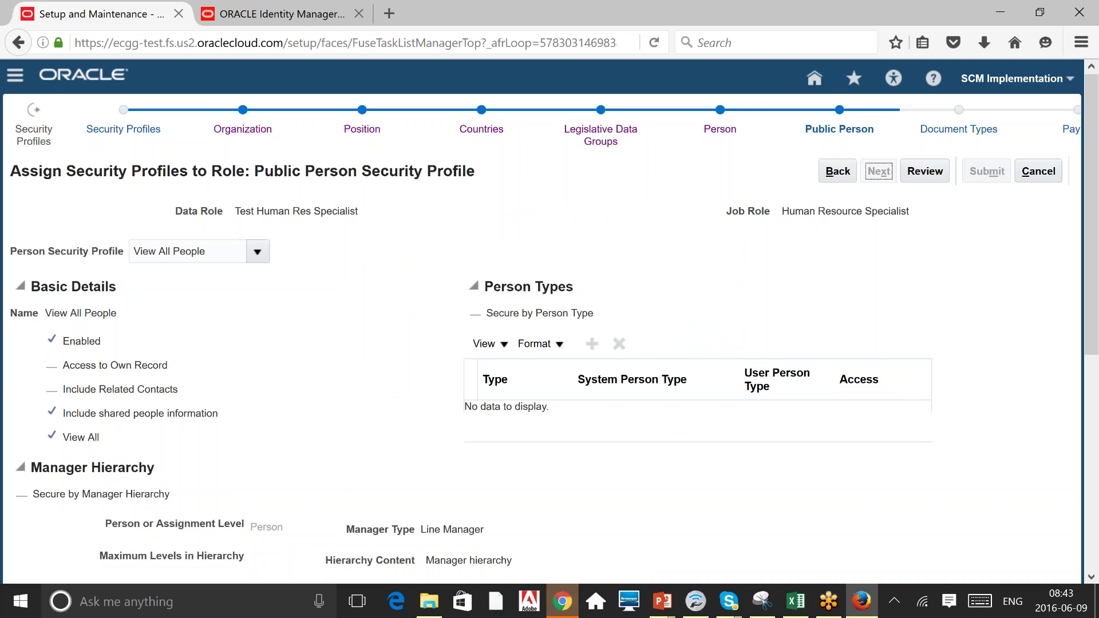
left_click(879, 171)
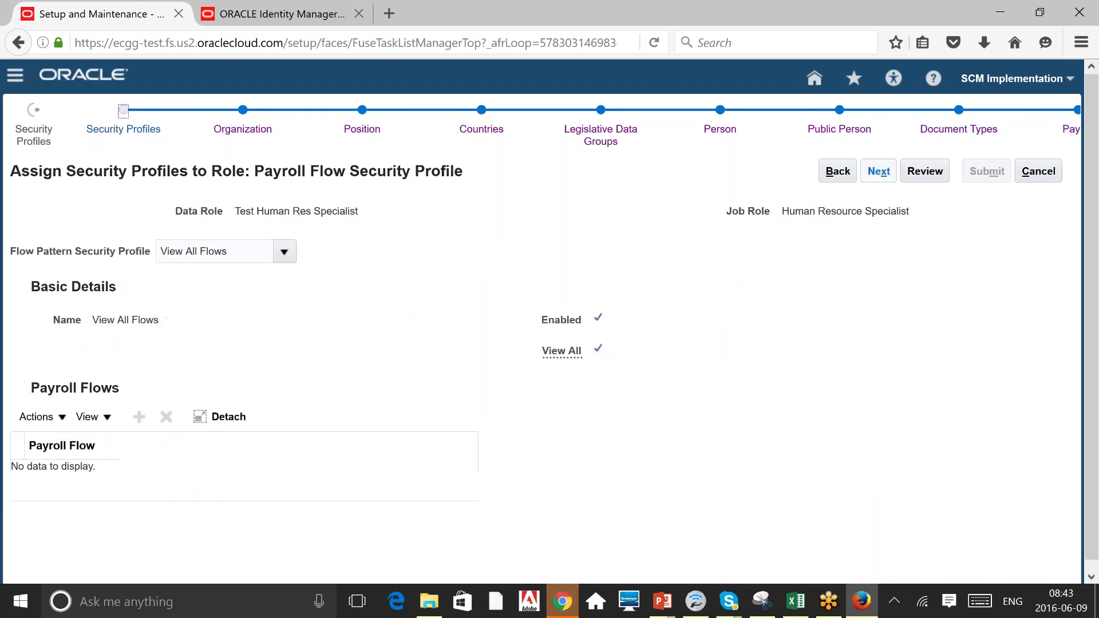
left_click(879, 171)
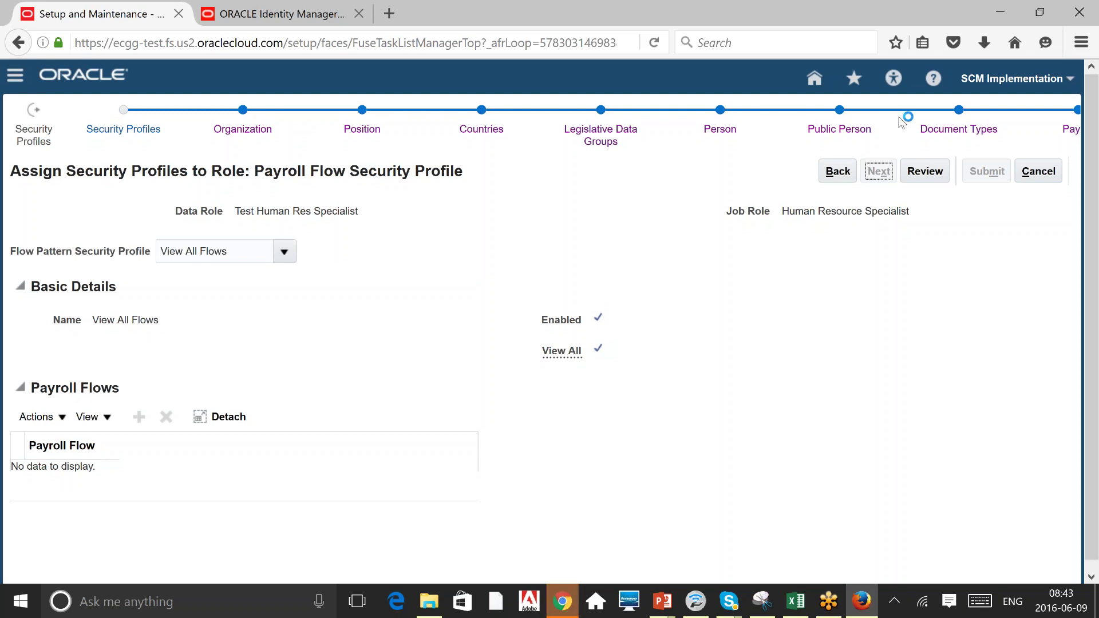
left_click(924, 171)
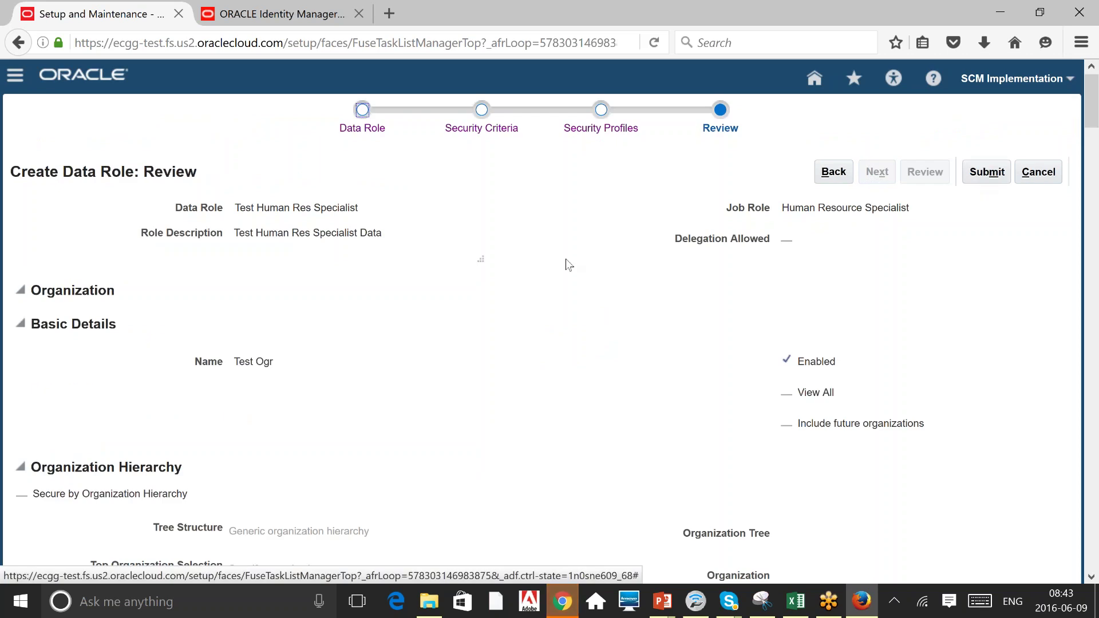
Submit the Test Human Res Specialist data role from the Review page.
left_click(973, 172)
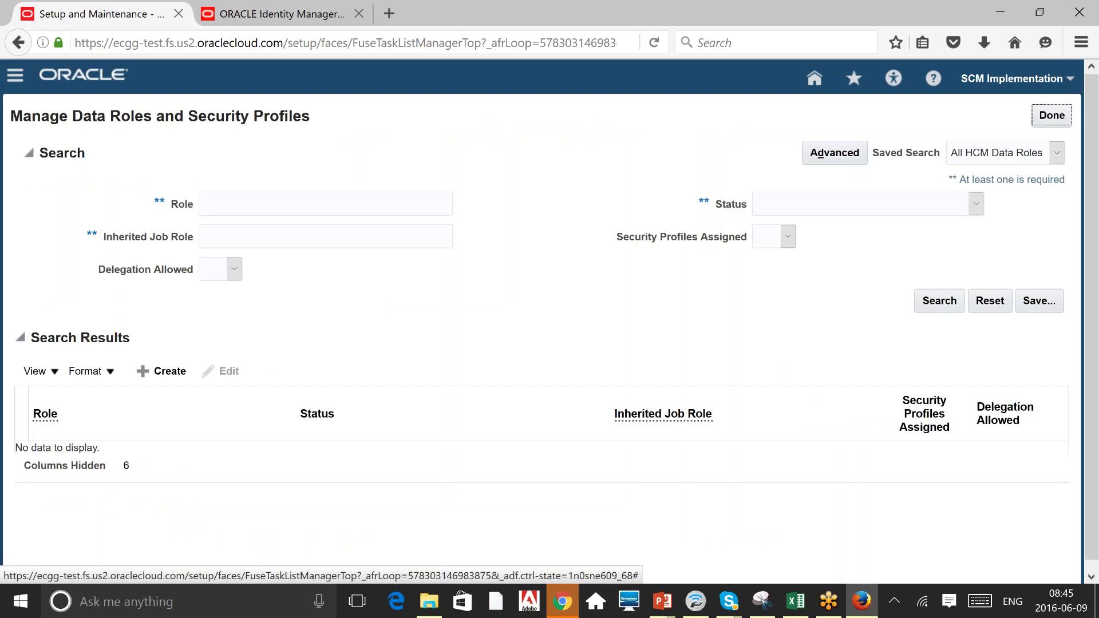
Search the data roles for 'Test'.
type("Test")
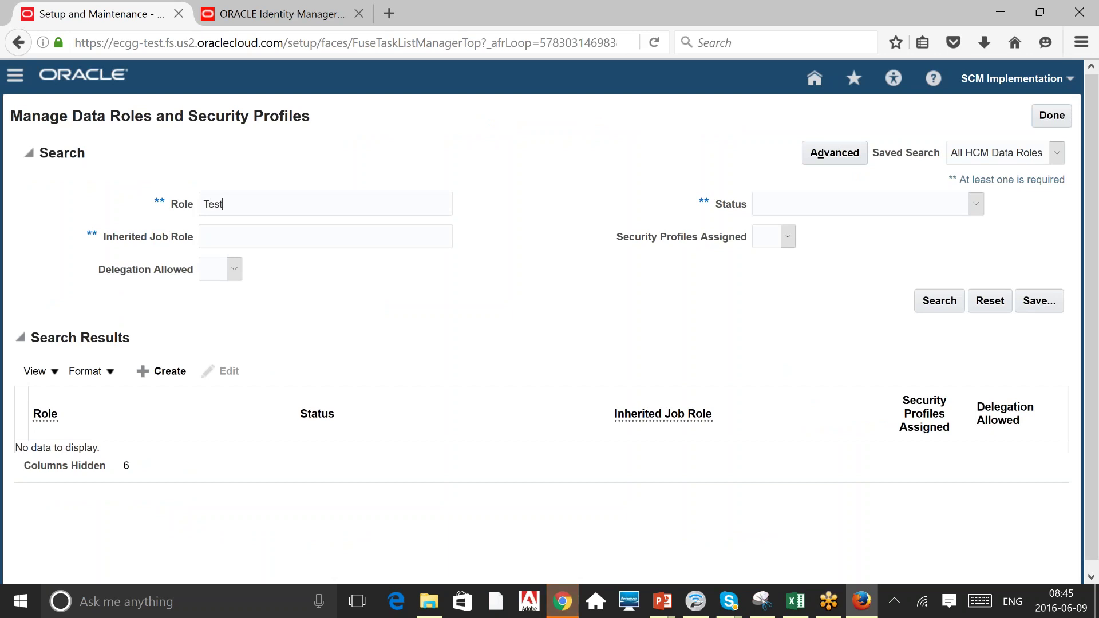
key("Return")
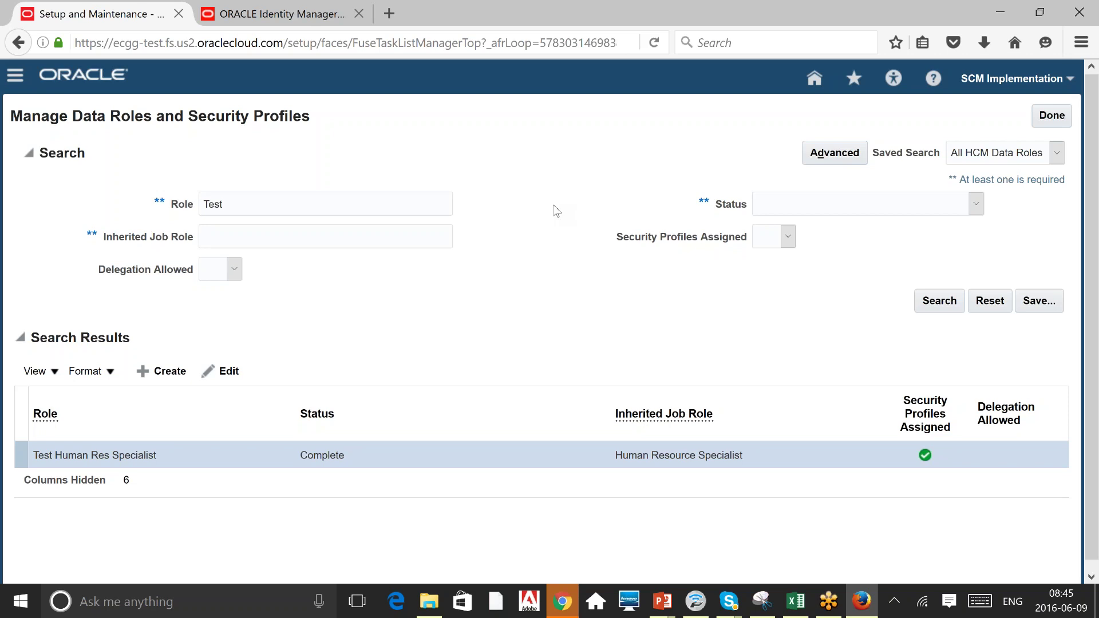
triple_click(175, 119)
left_click(174, 118)
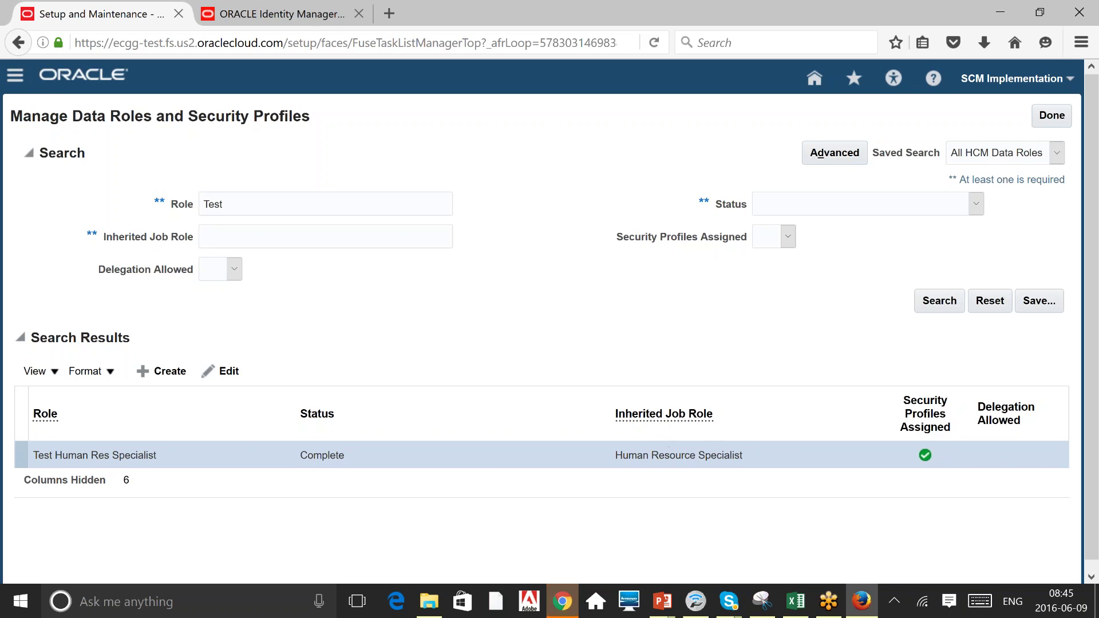
Search for 'Human' roles and select Human Resource Manager.
double_click(213, 204)
type("Hunam")
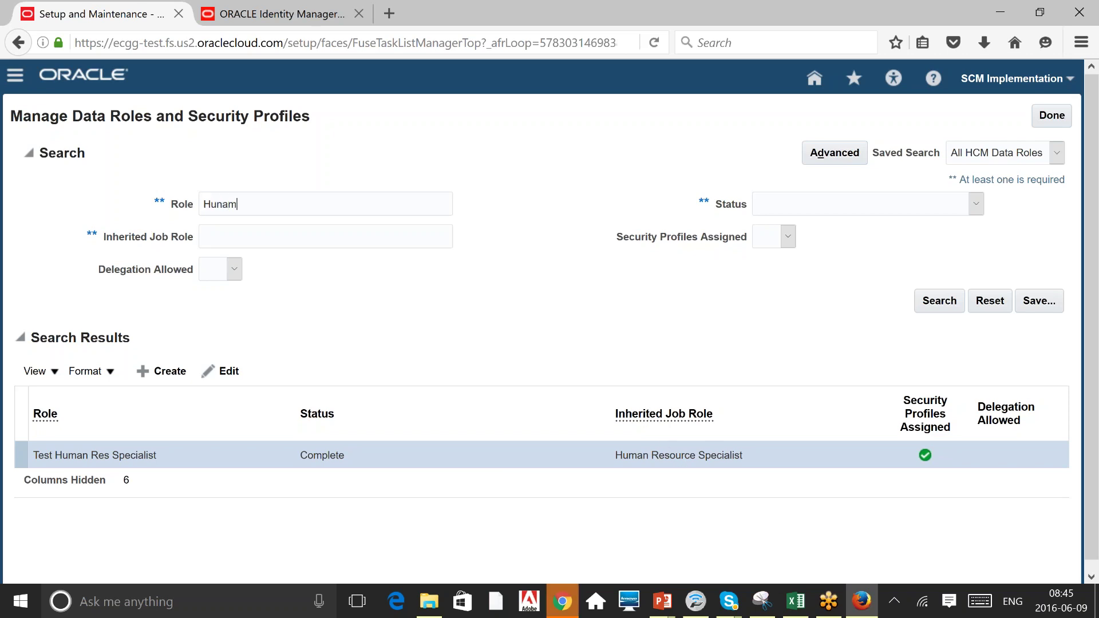
key("BackSpace")
key("BackSpace")
key("BackSpace")
type("man")
key("Return")
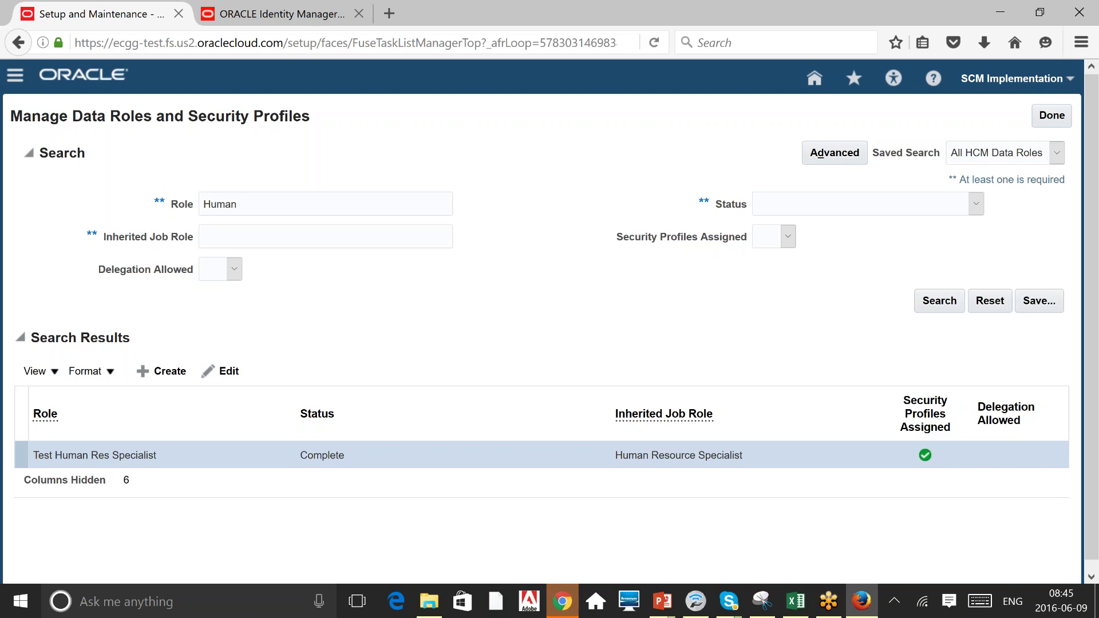
left_click(689, 450)
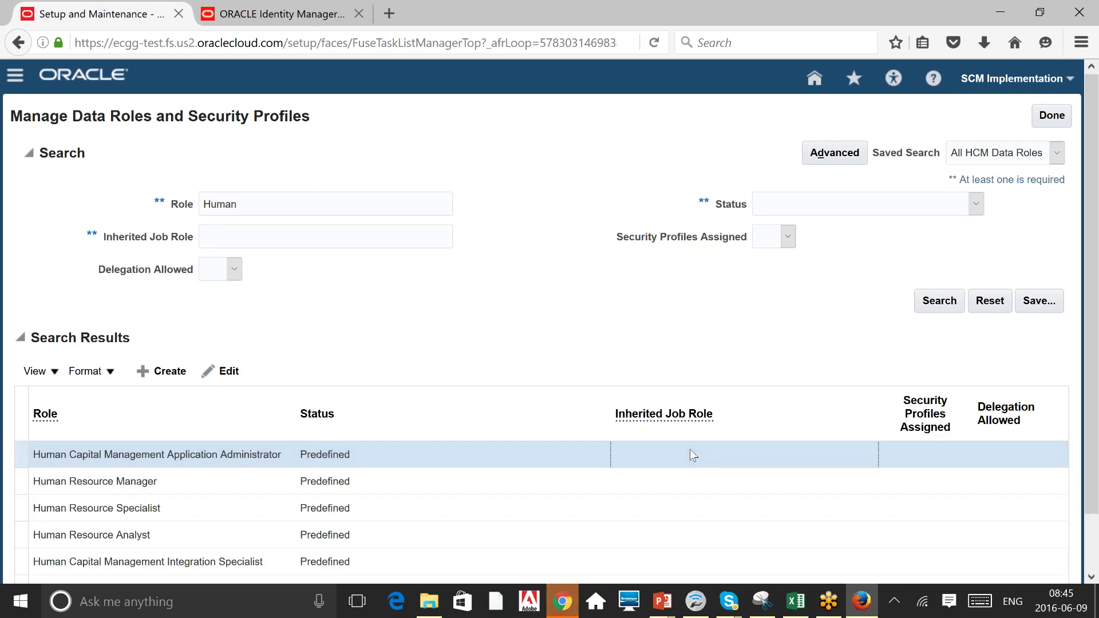
left_click(342, 462)
left_click(343, 480)
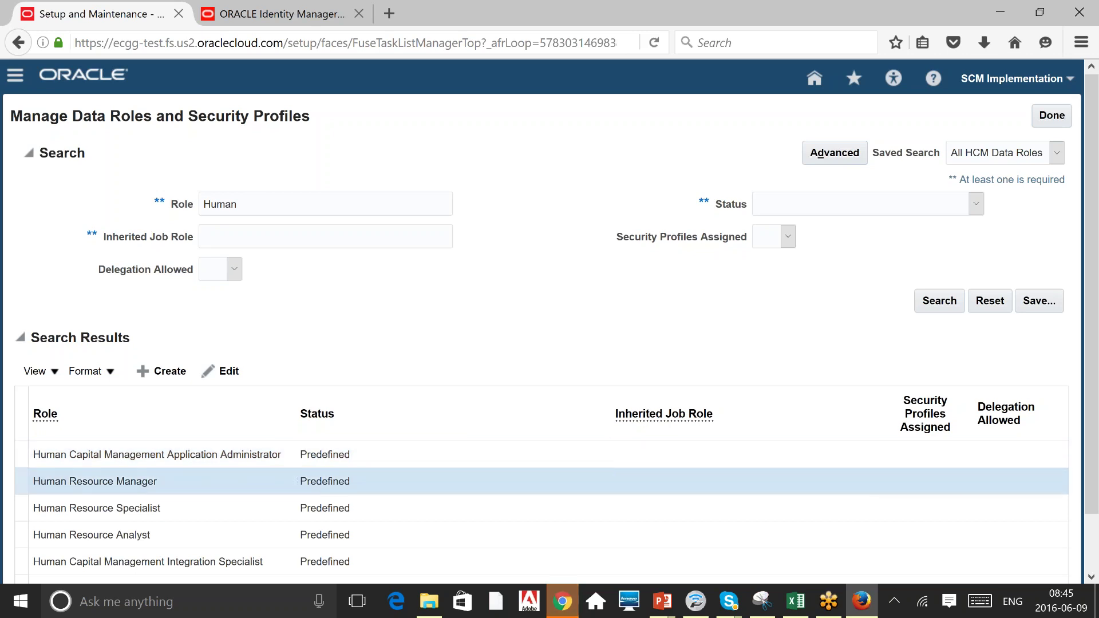
Search for 'Test' again to list Test Human Res Specialist as Complete.
double_click(265, 196)
type("test")
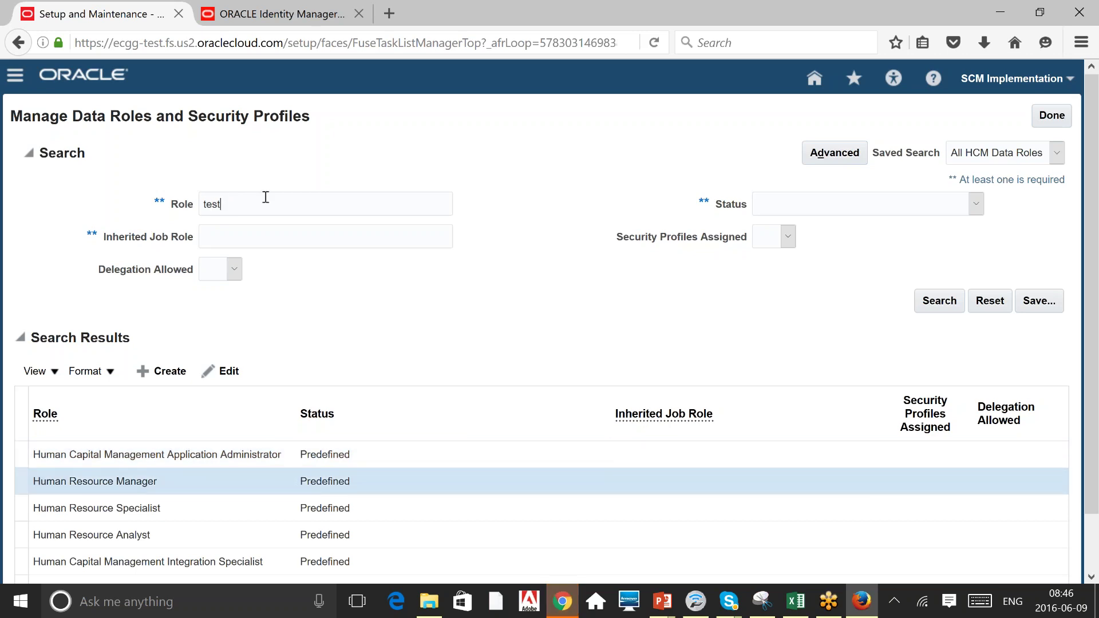
key("BackSpace")
key("BackSpace")
key("BackSpace")
key("BackSpace")
type("Test")
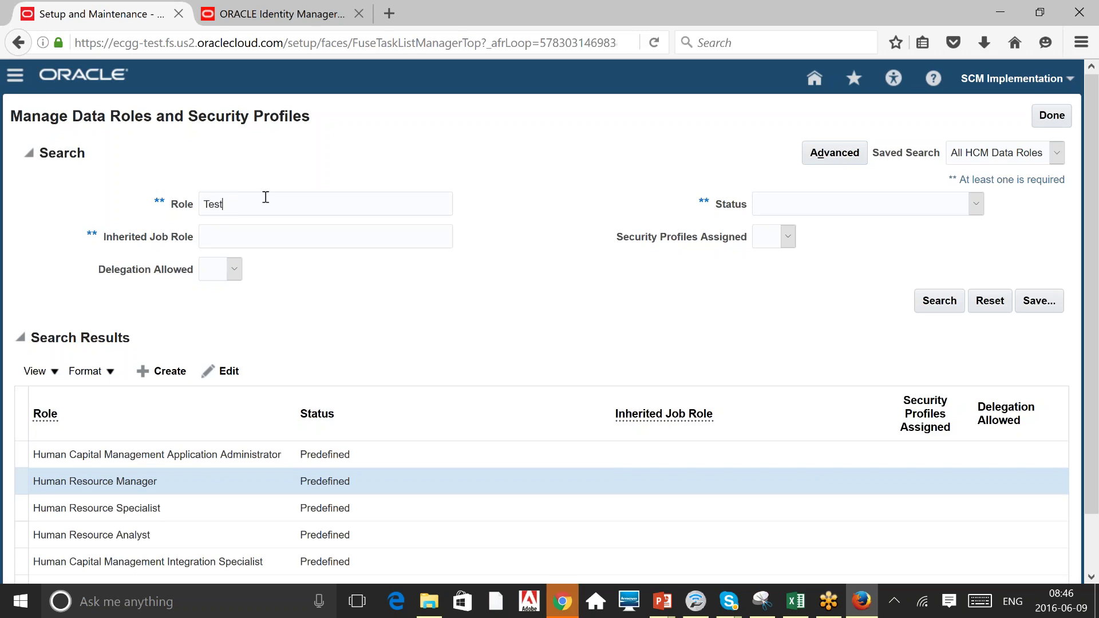
key("Return")
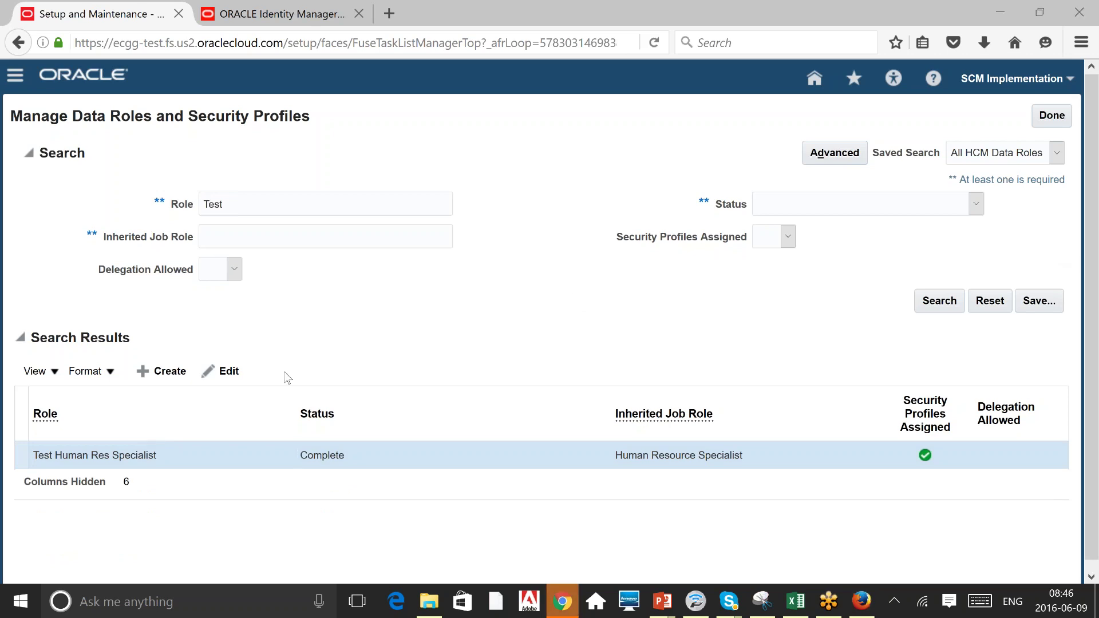
Edit the Test Human Res Specialist role and advance to its security criteria.
left_click(223, 372)
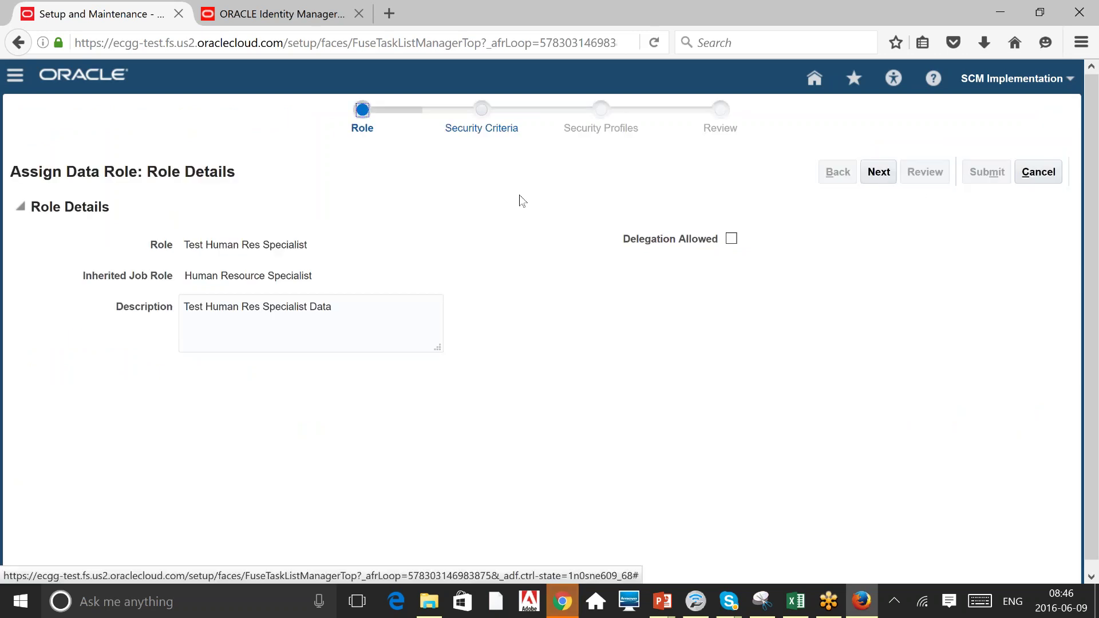
left_click(876, 171)
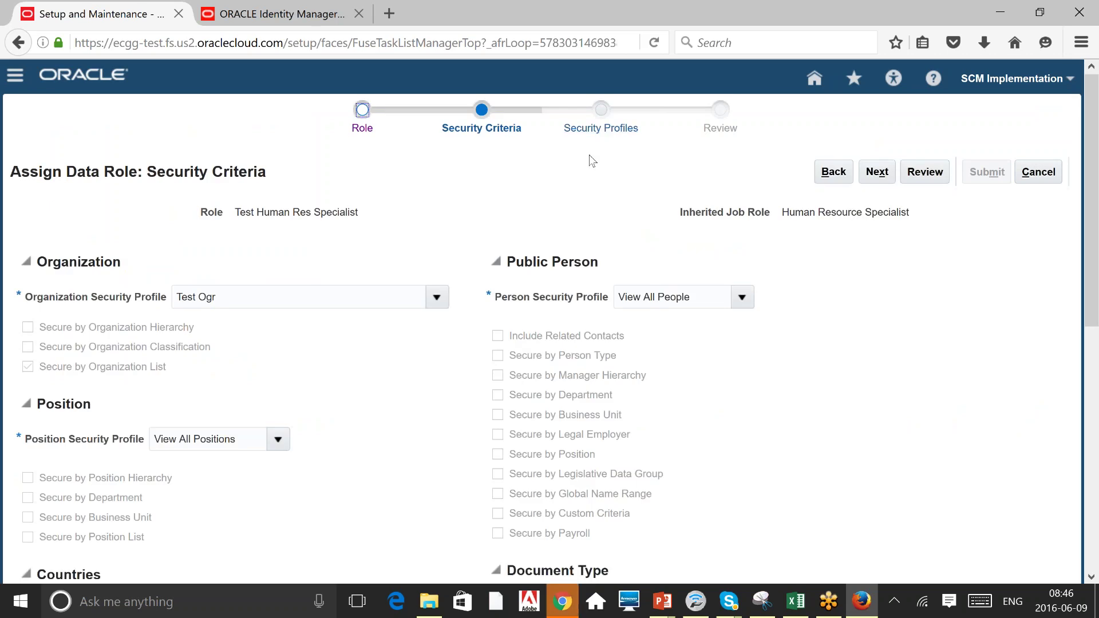
scroll(388, 482, "down", 1)
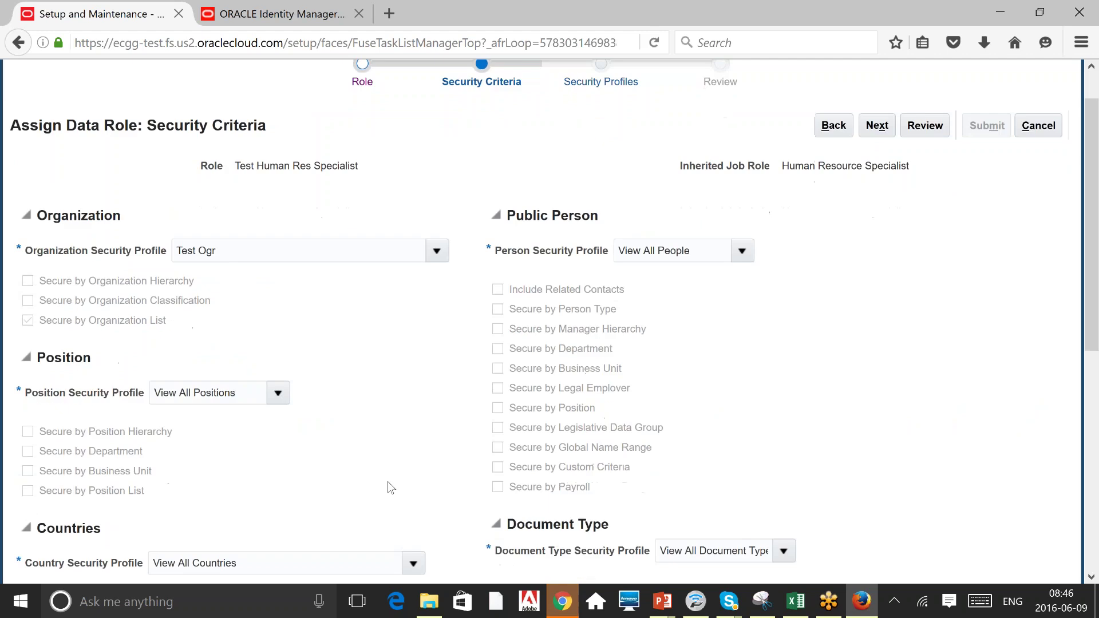
scroll(387, 483, "down", 5)
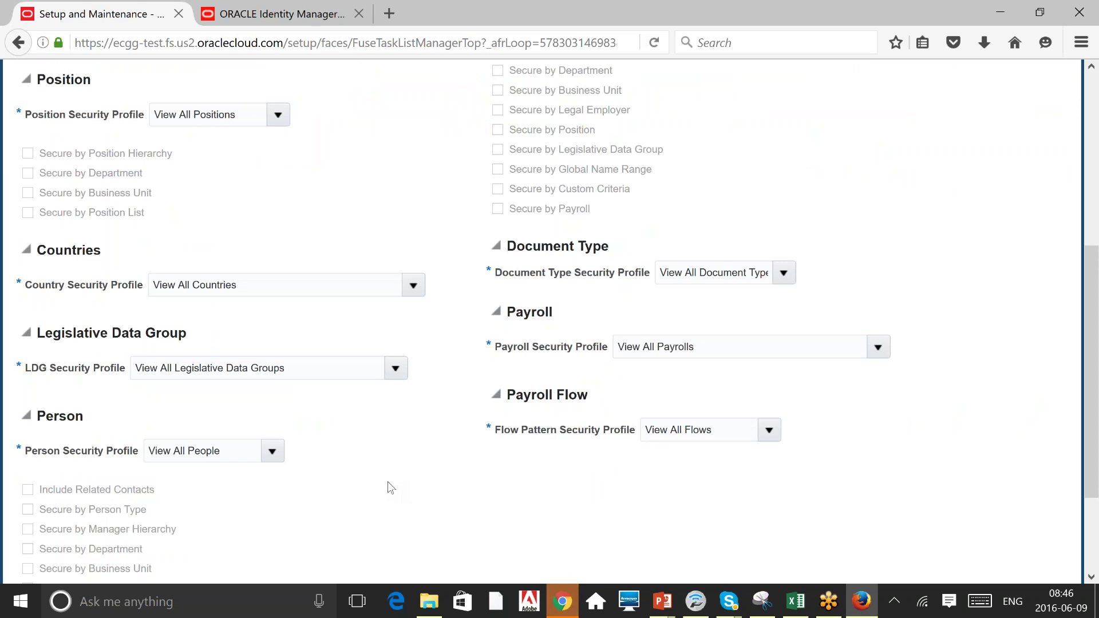
Create a new person security profile 'test person' secured by department, then continue.
left_click(272, 452)
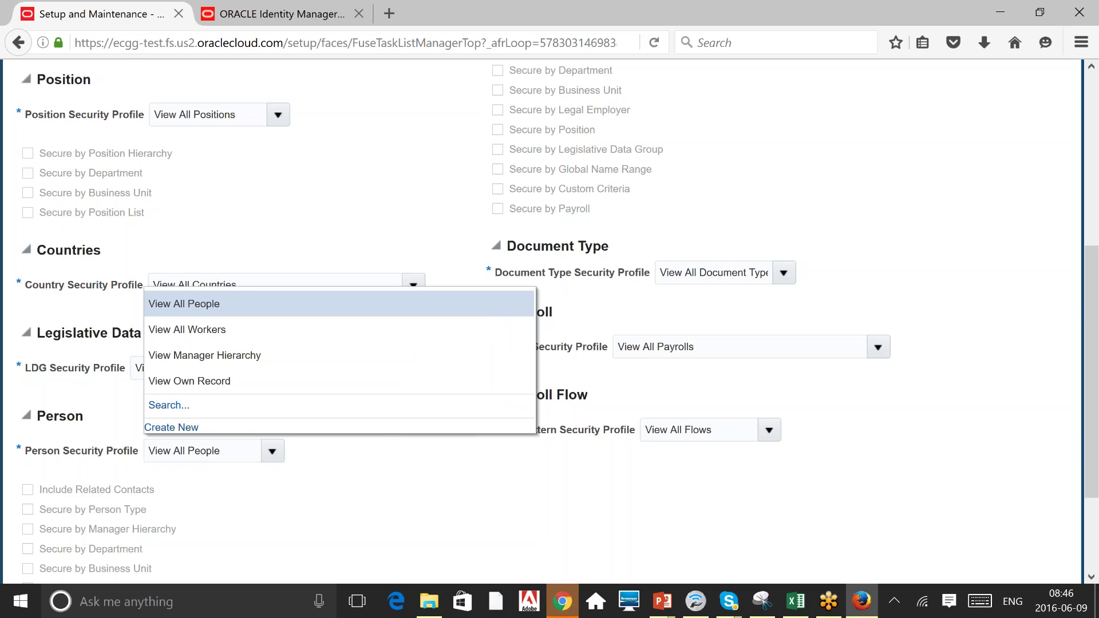
left_click(173, 429)
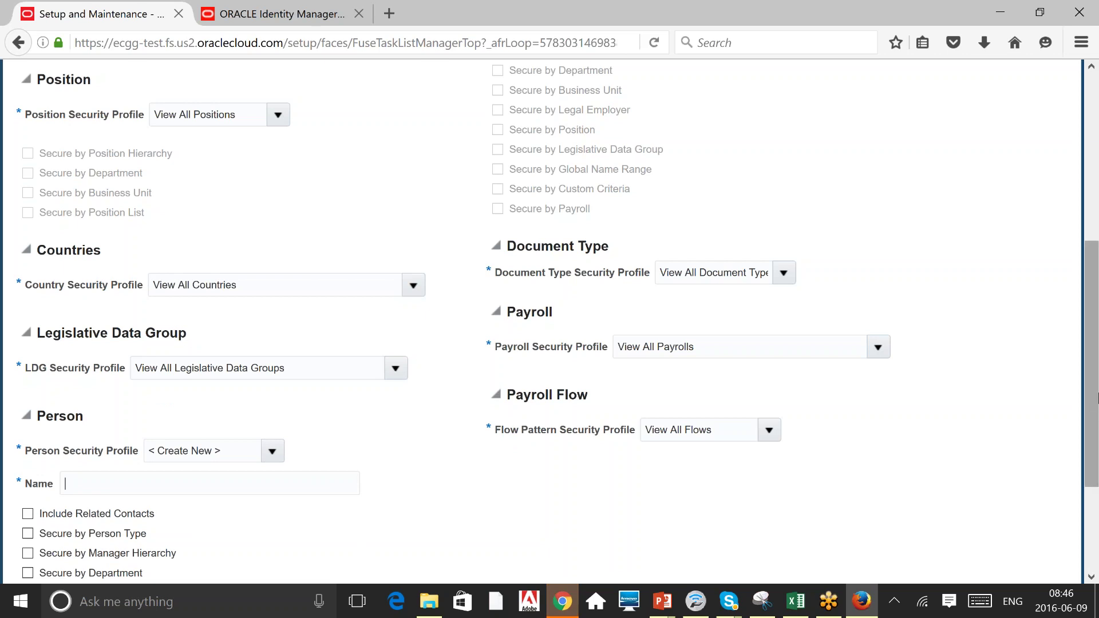
left_click_drag(1094, 408, 1093, 485)
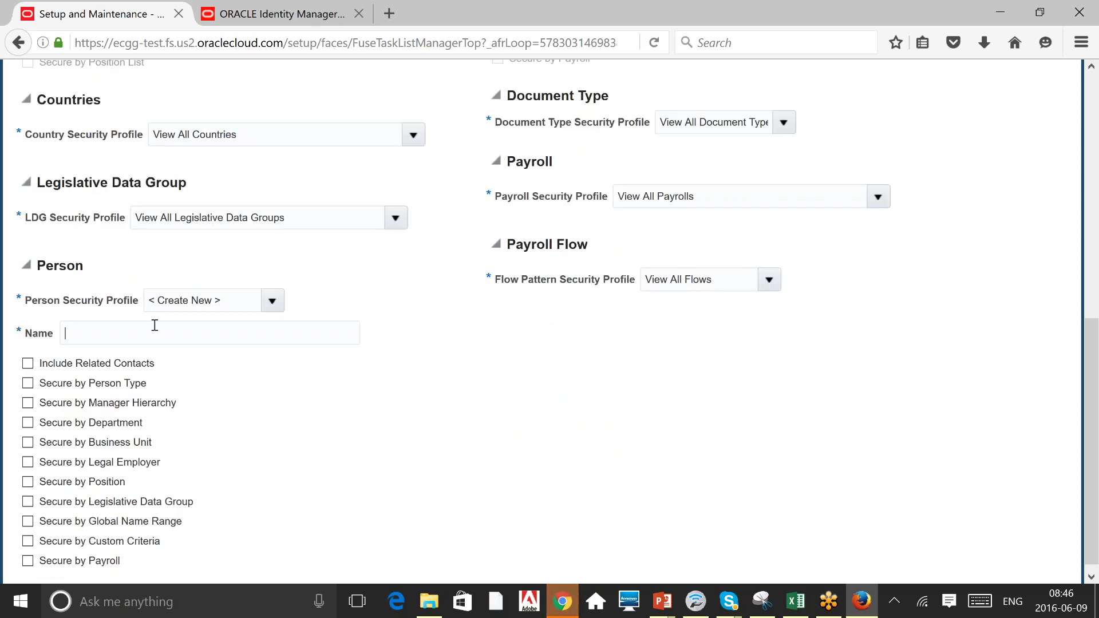
type("testperso")
key("BackSpace")
key("BackSpace")
key("BackSpace")
key("BackSpace")
key("BackSpace")
type("person")
left_click(28, 423)
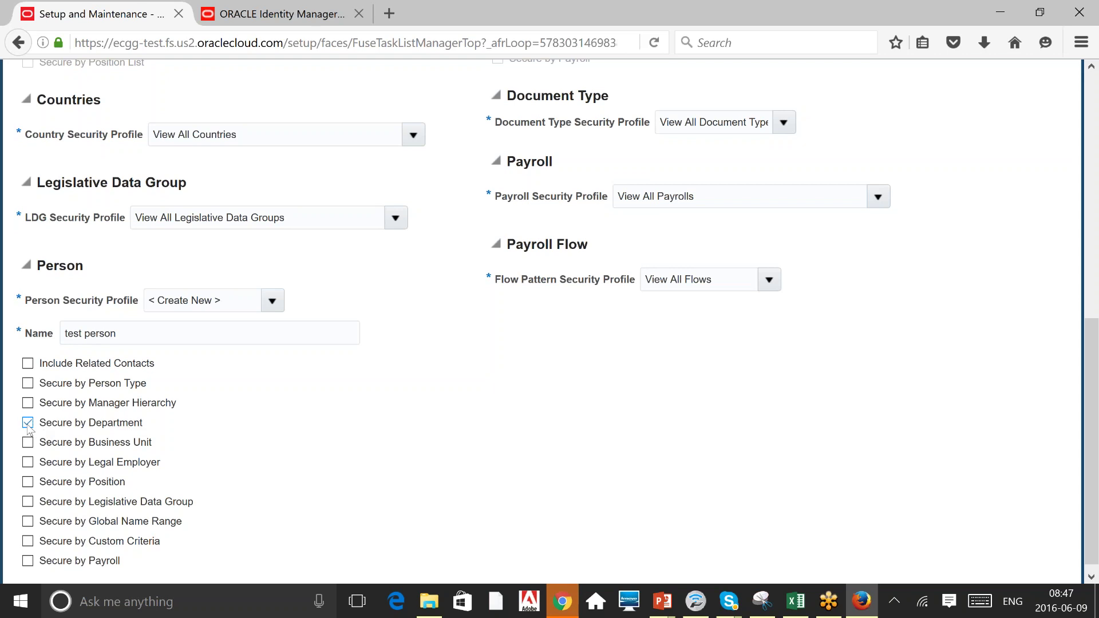
left_click(1096, 80)
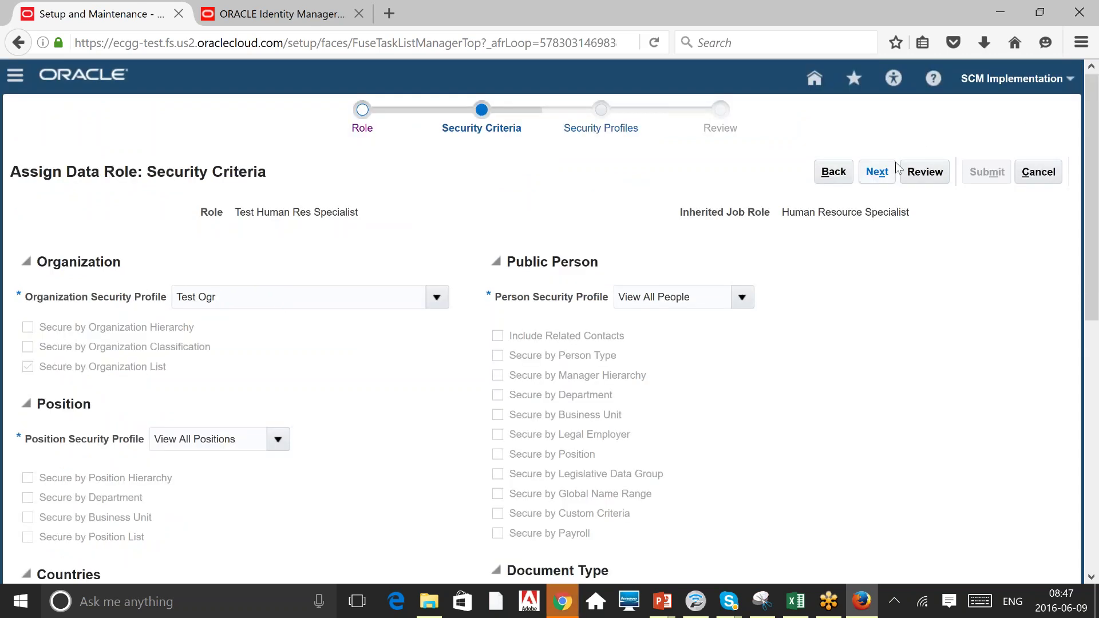
left_click(877, 172)
Advance past the position and country security profile steps.
left_click(879, 171)
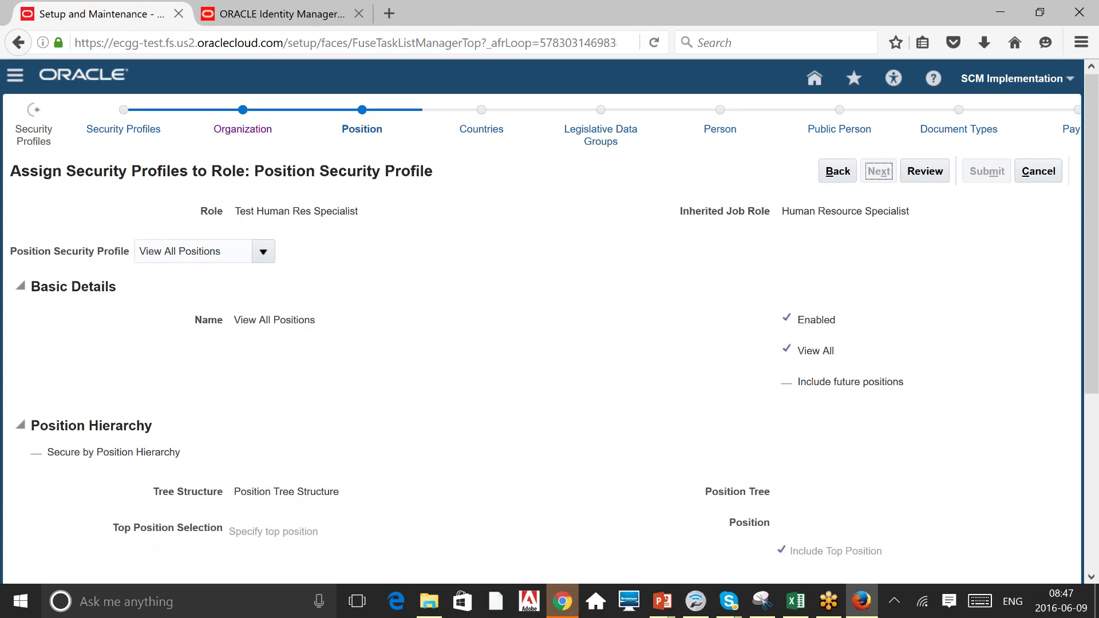
left_click(879, 172)
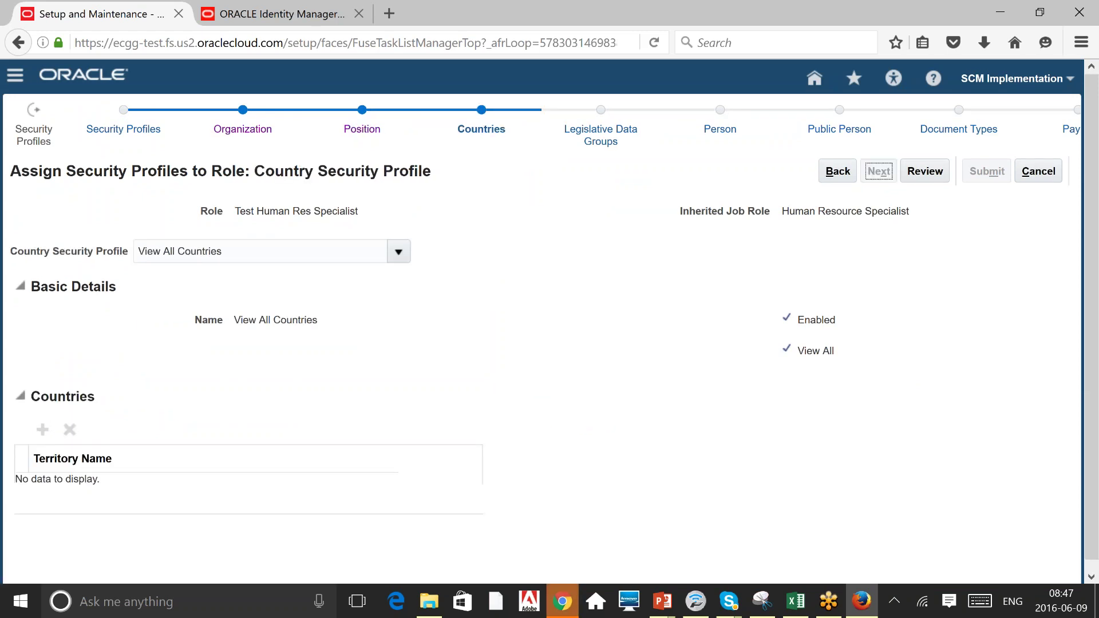
left_click(878, 171)
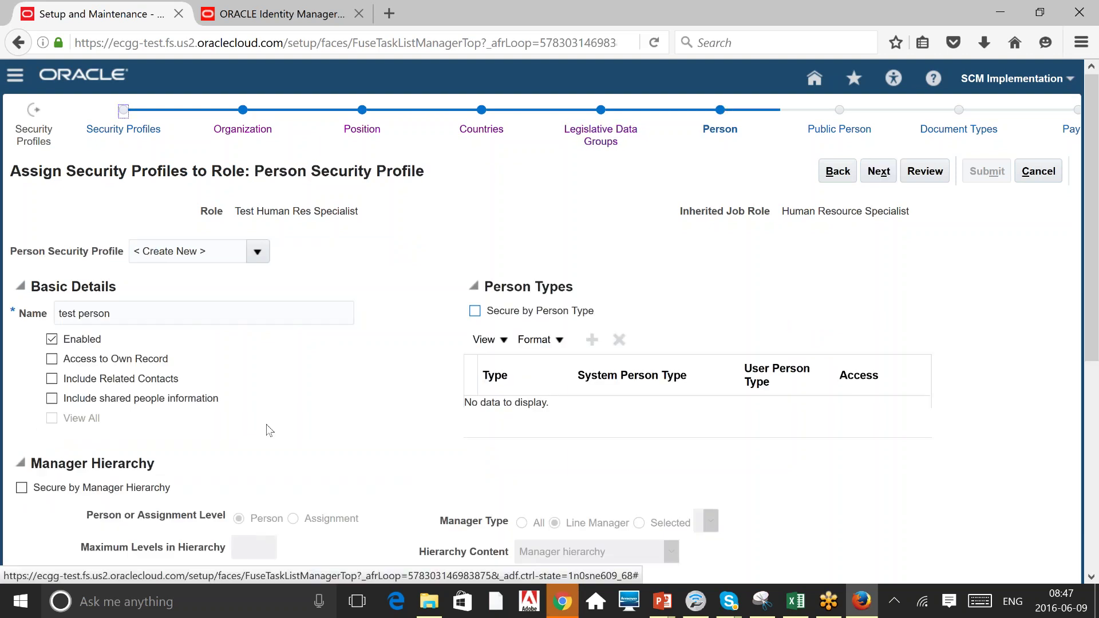
Choose Test Ogr as the secured department for test person and continue to Public Person.
scroll(269, 431, "down", 1)
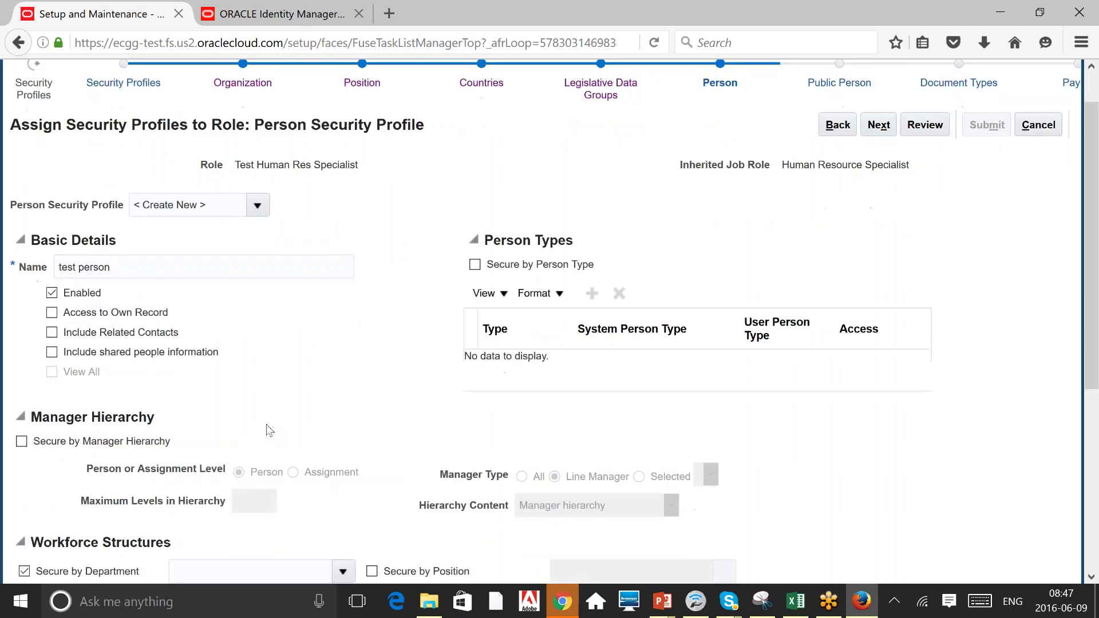
scroll(269, 431, "down", 3)
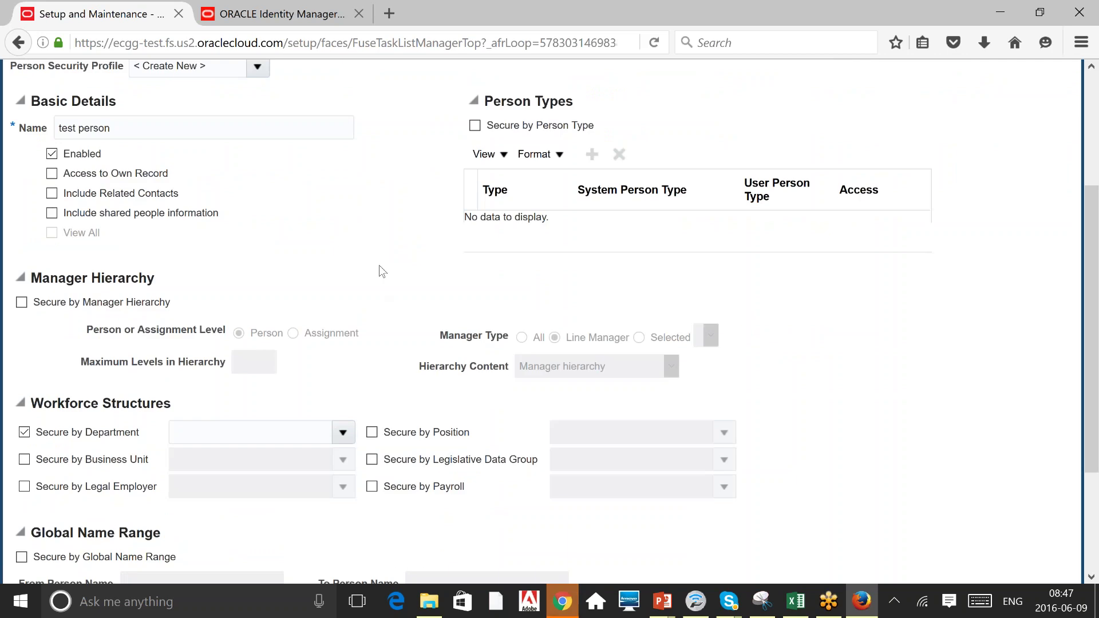
left_click(342, 432)
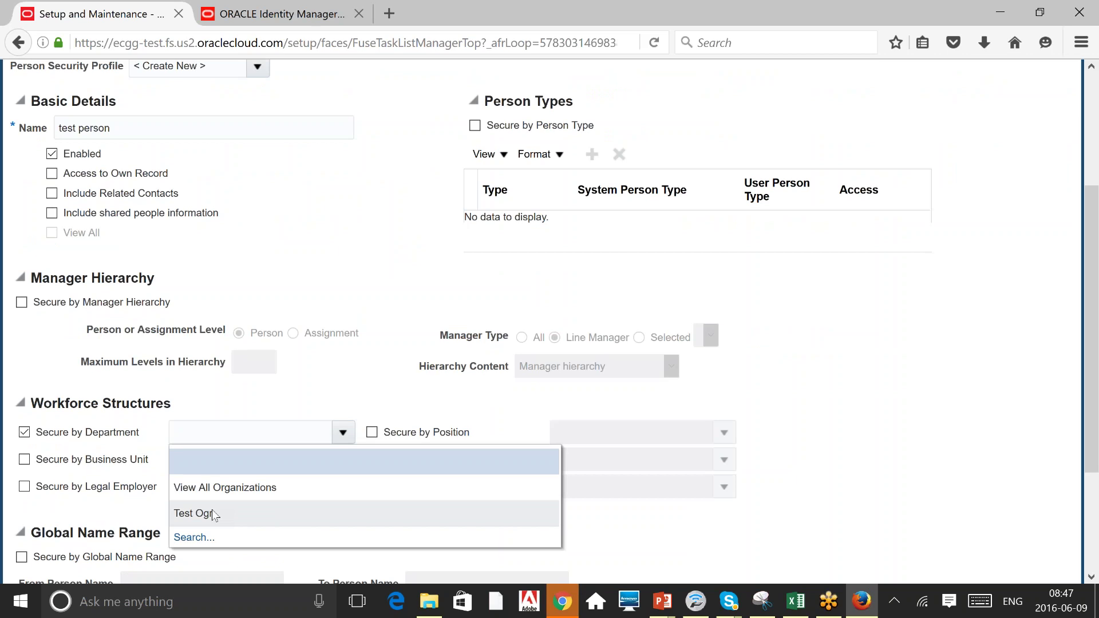
left_click(213, 514)
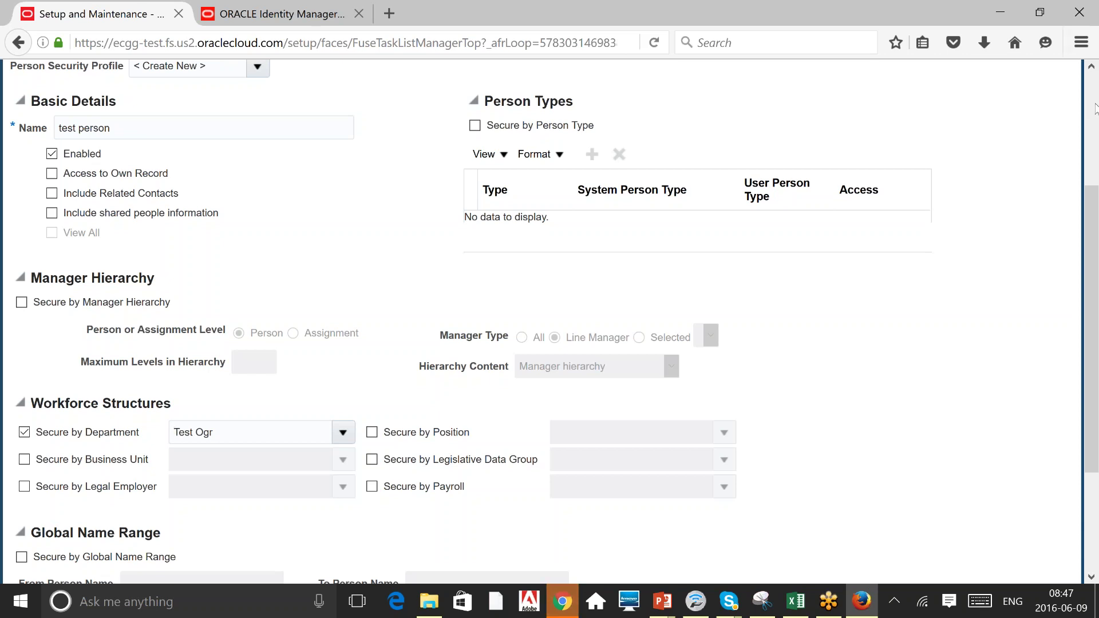
scroll(1090, 111, "up", 3)
left_click(879, 171)
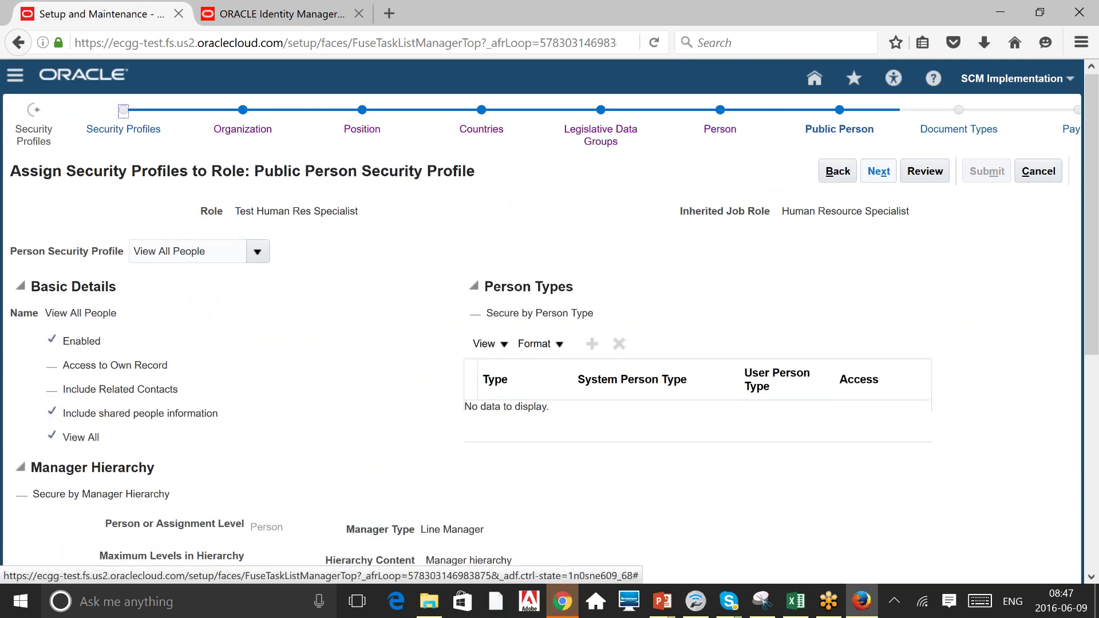
Keep View All for Public Person, Document Type, Payroll and Payroll Flow, then submit.
left_click(880, 171)
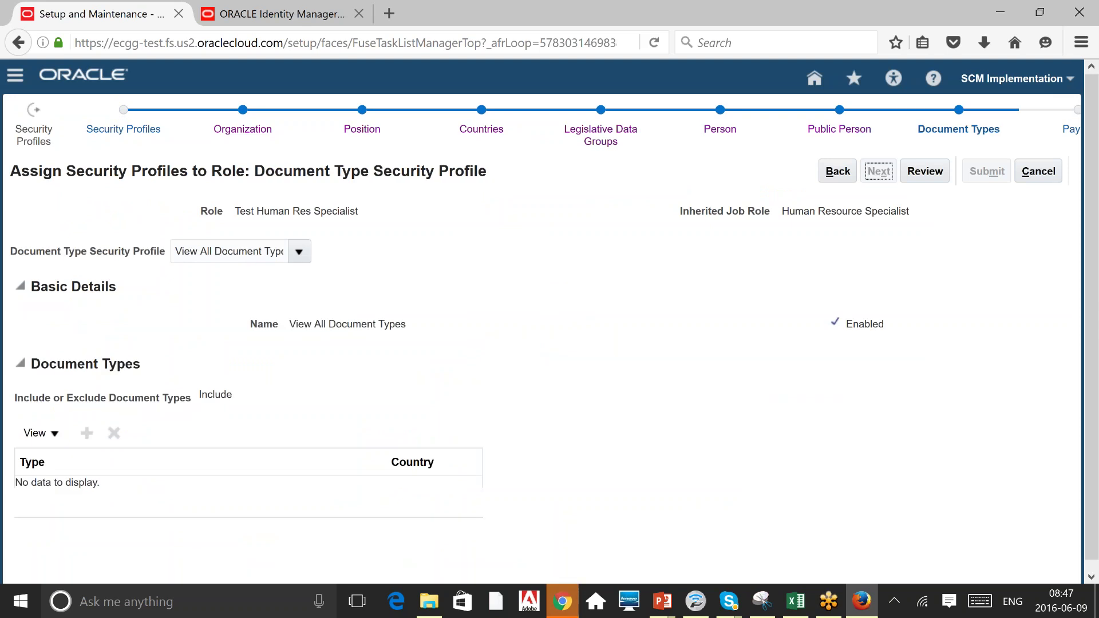
left_click(879, 171)
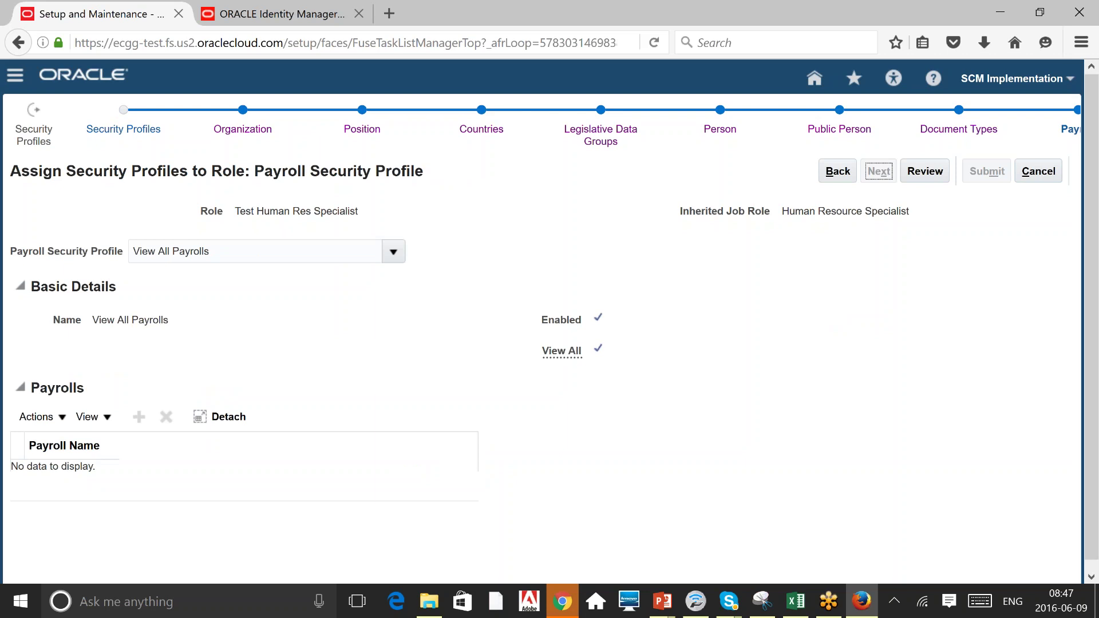
left_click(879, 171)
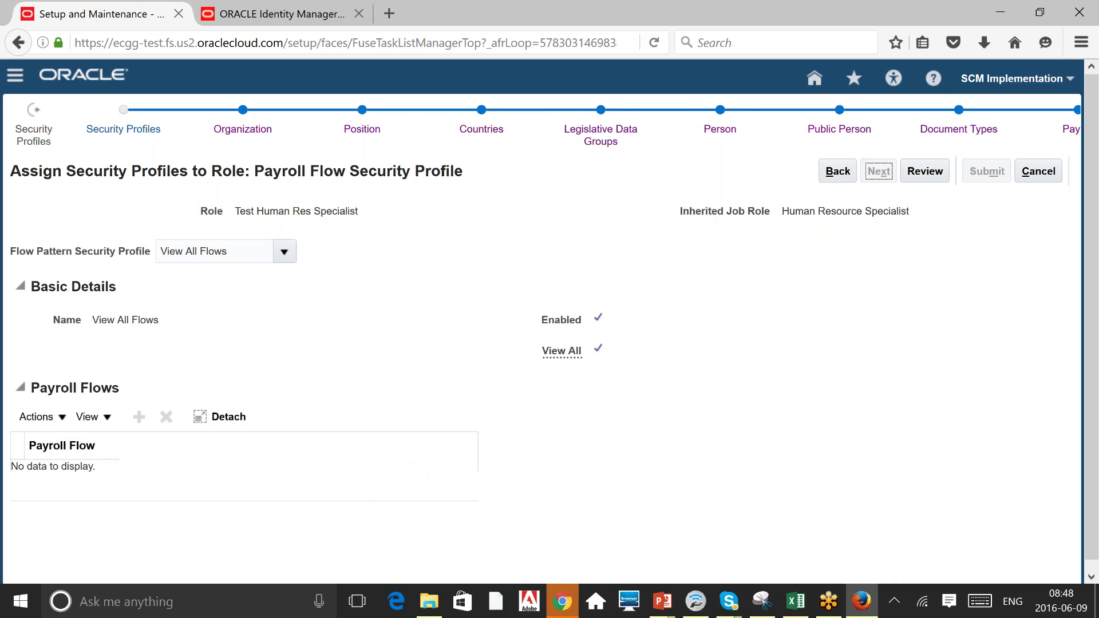
left_click(925, 171)
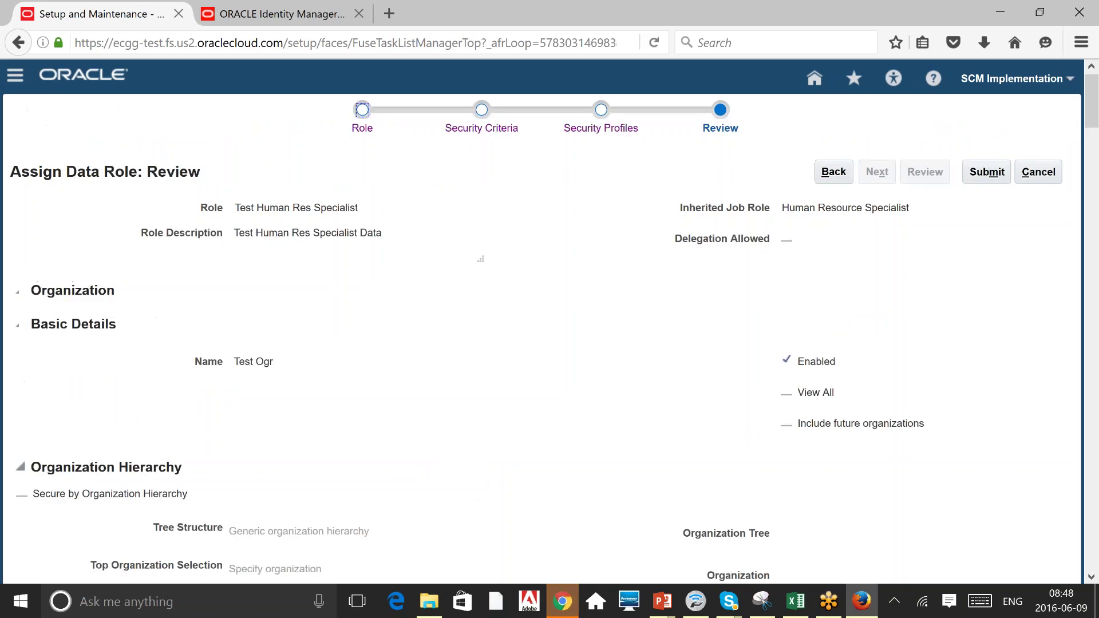
left_click(990, 171)
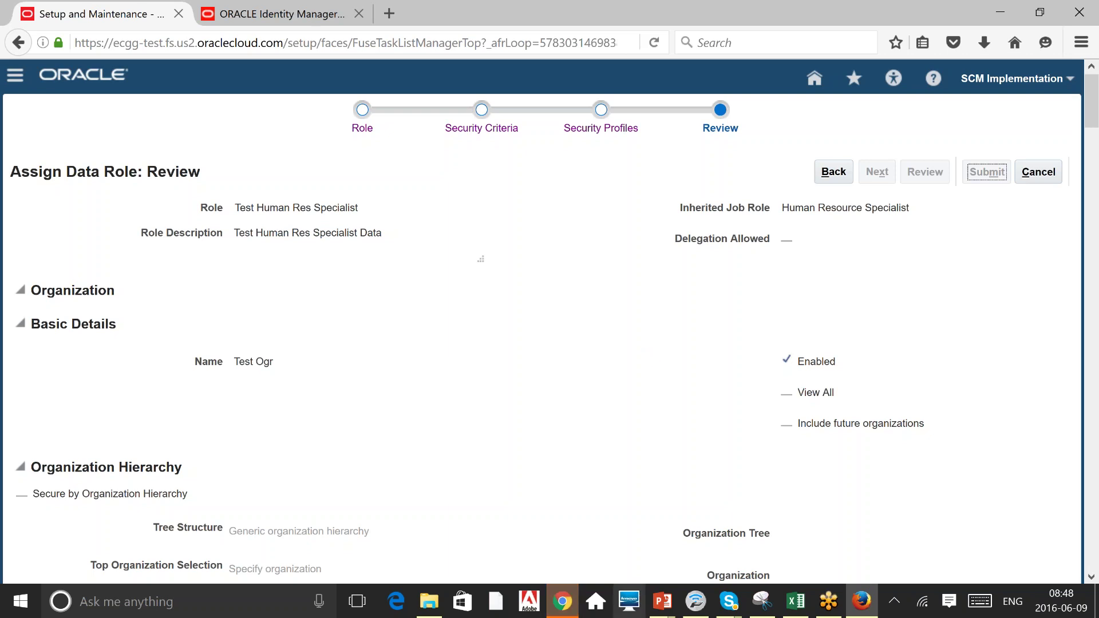
Show the slide where Job Role plus Security Profile equals Data Role, then return to the browser.
mouse_move(664, 604)
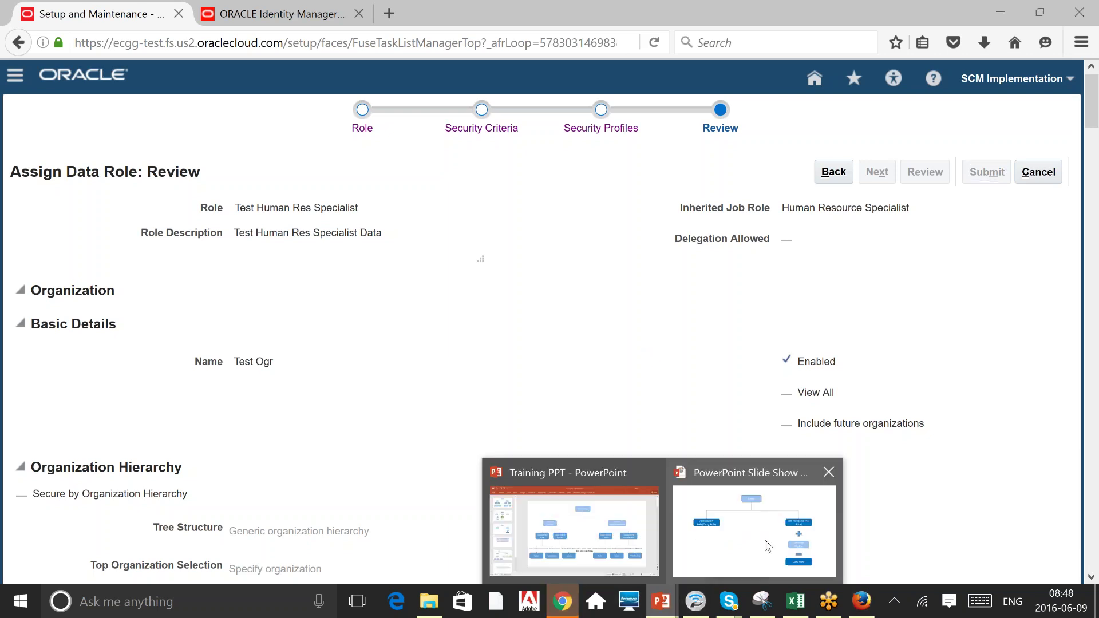
left_click(765, 541)
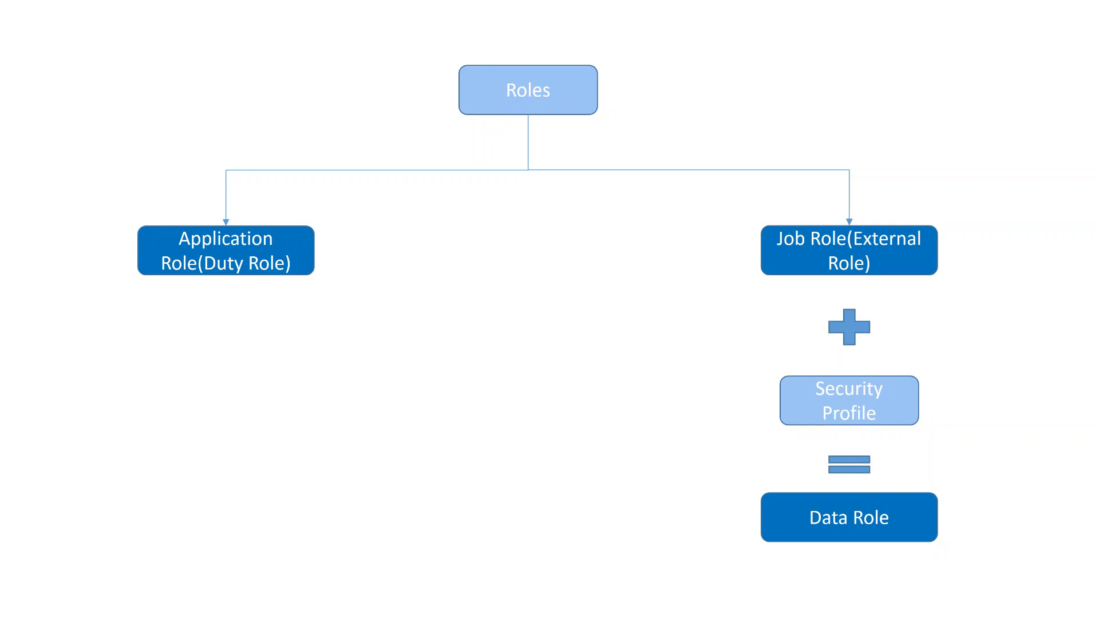
key("alt+Tab")
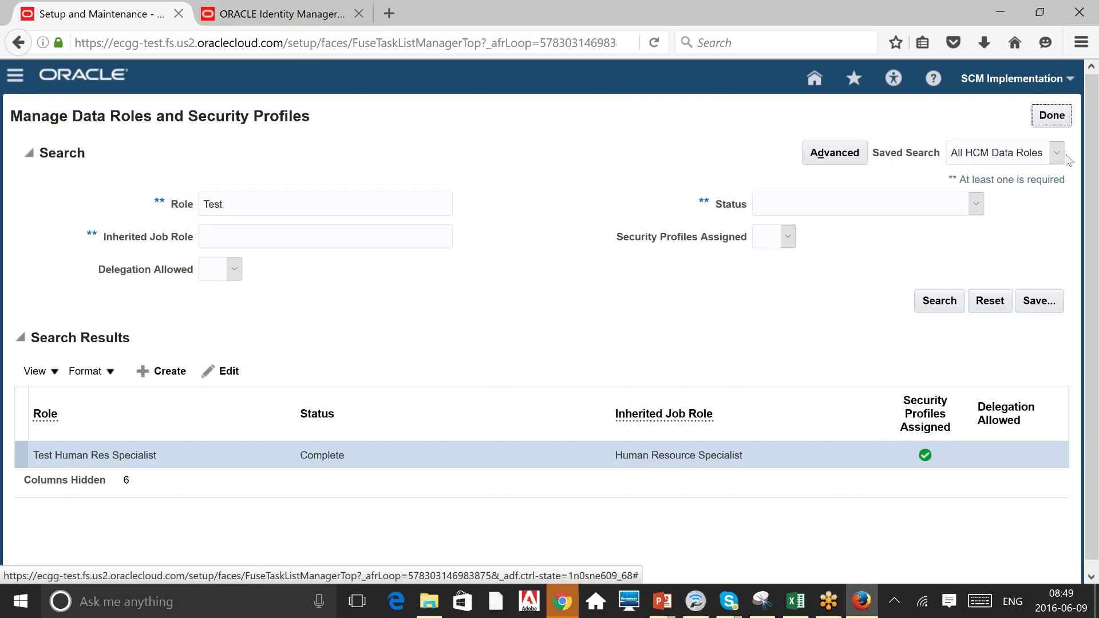
Return to Workforce Deployment and launch Provision Roles to Implementation Users.
left_click(1052, 115)
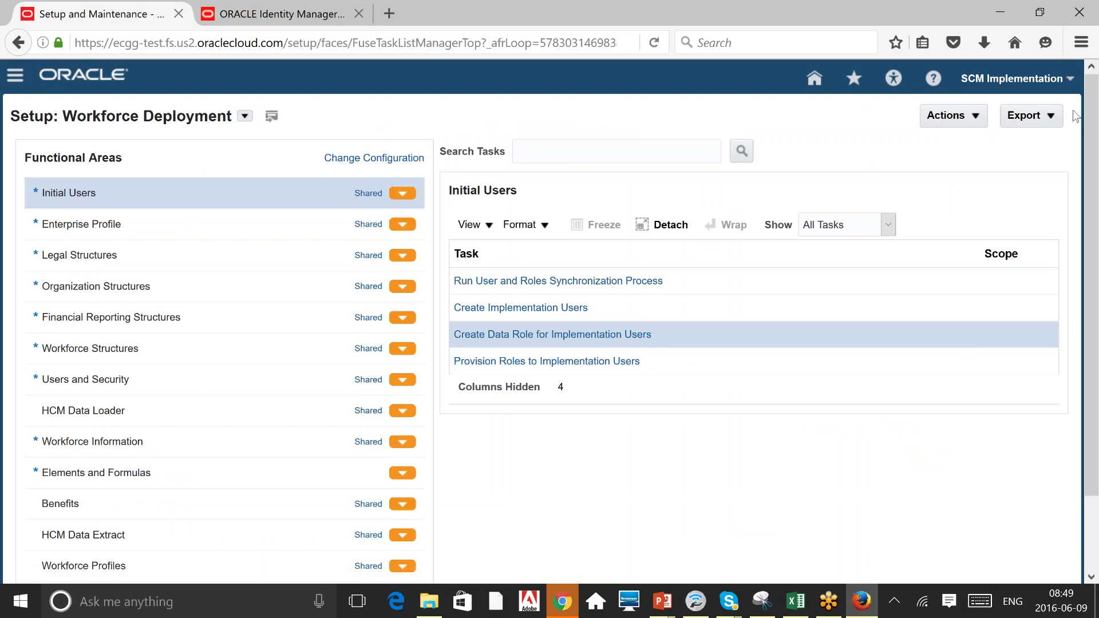
left_click(601, 361)
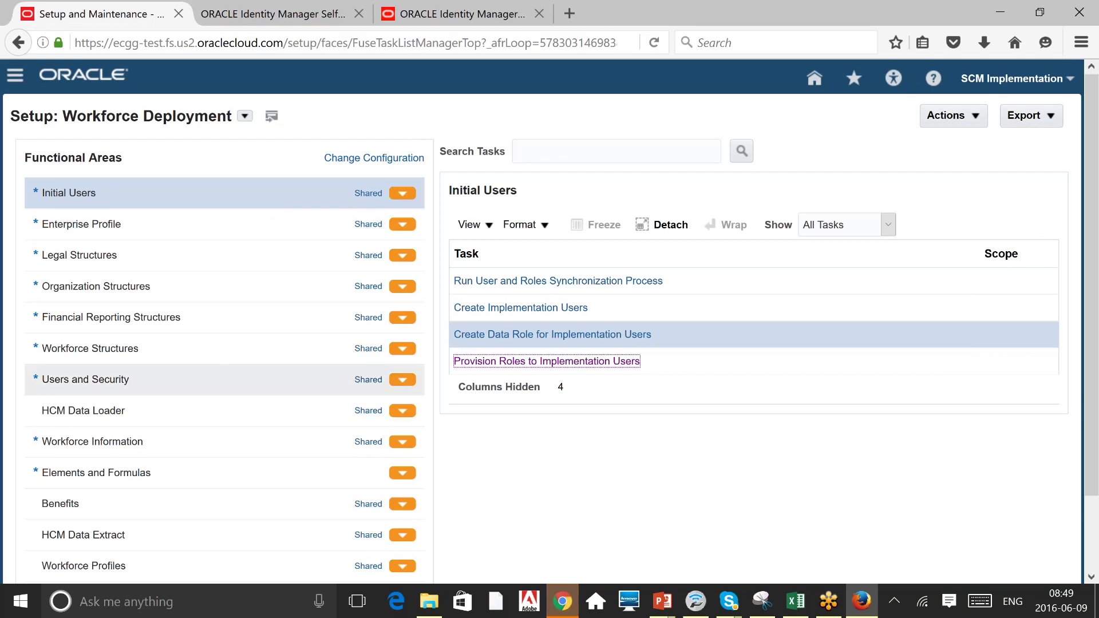
List all Users and Security tasks, not only required ones.
left_click(86, 380)
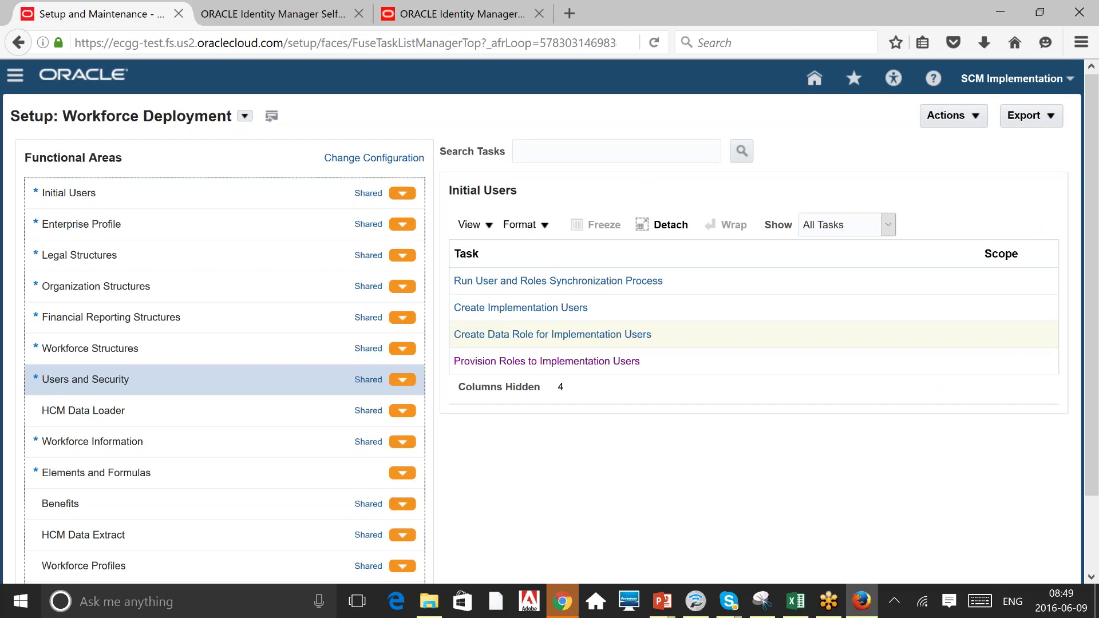
left_click(829, 224)
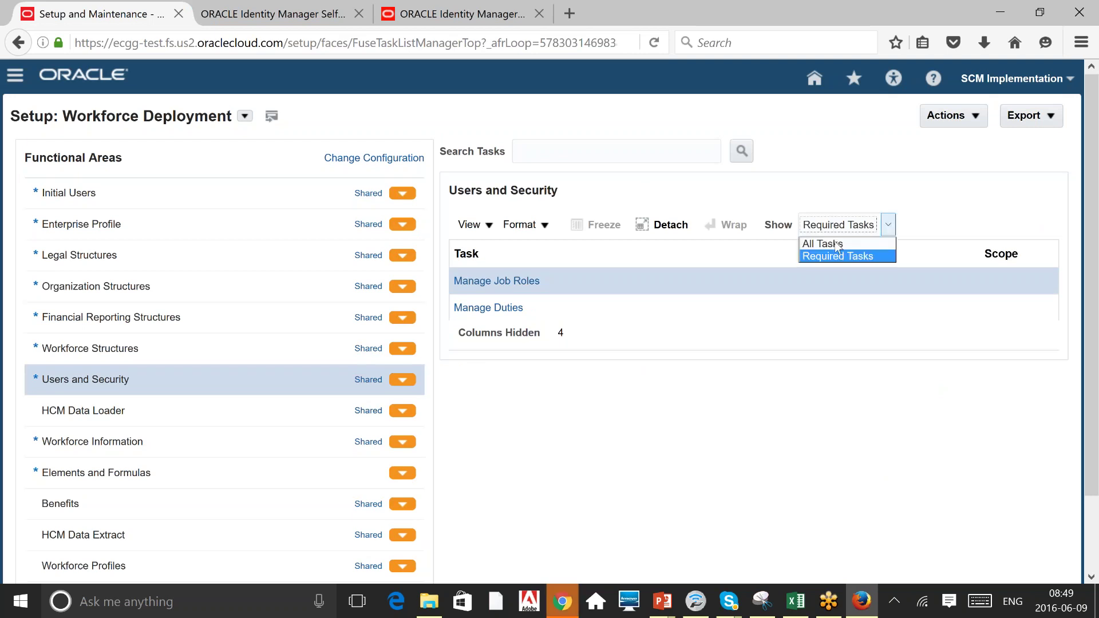
left_click(813, 242)
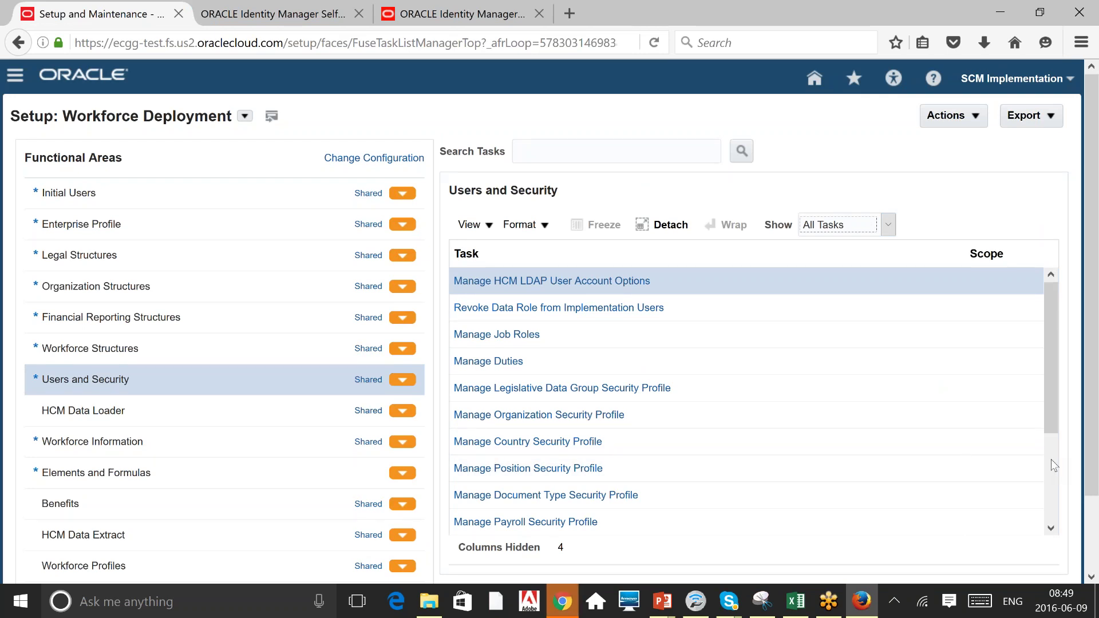
Search the setup tasks for 'Prov' and locate Manage Role Provisioning Rules.
scroll(1051, 459, "down", 2)
left_click(572, 152)
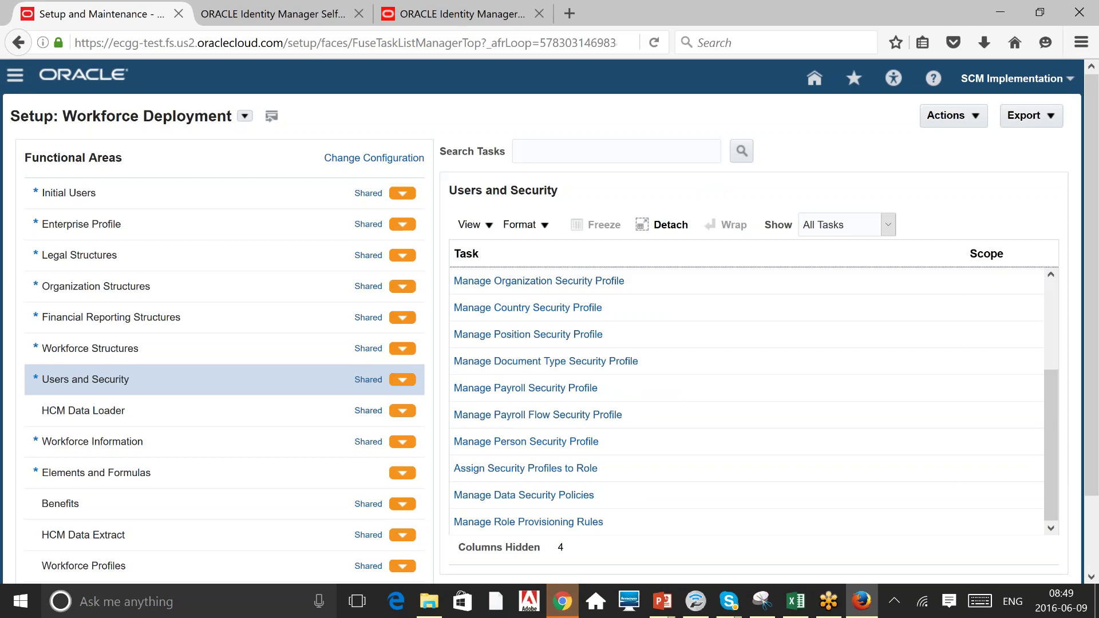
type("Prov")
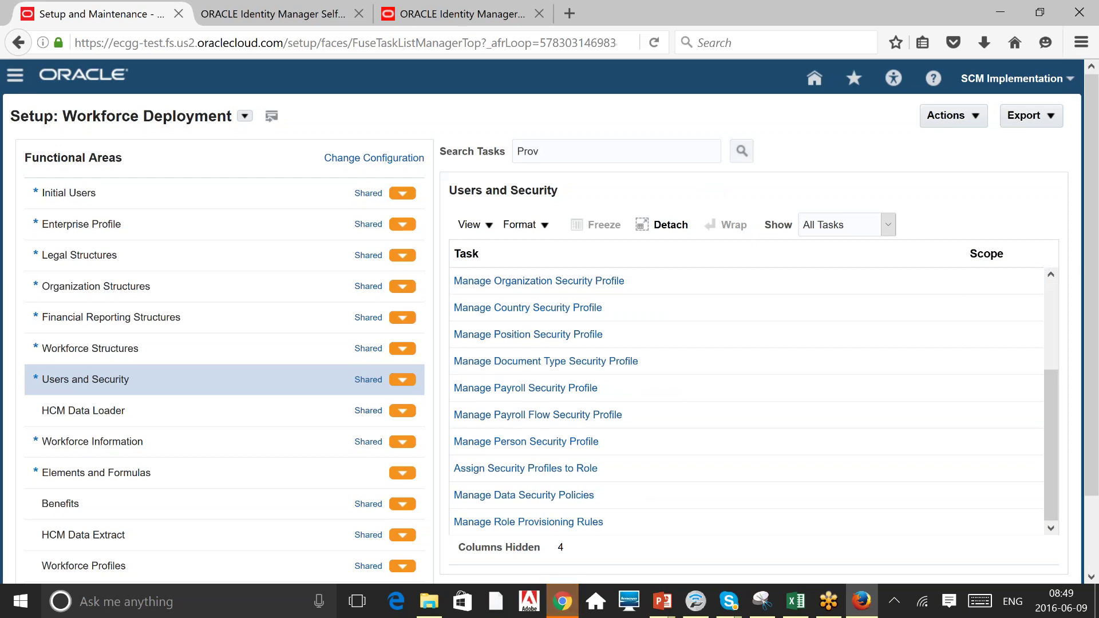
key("Return")
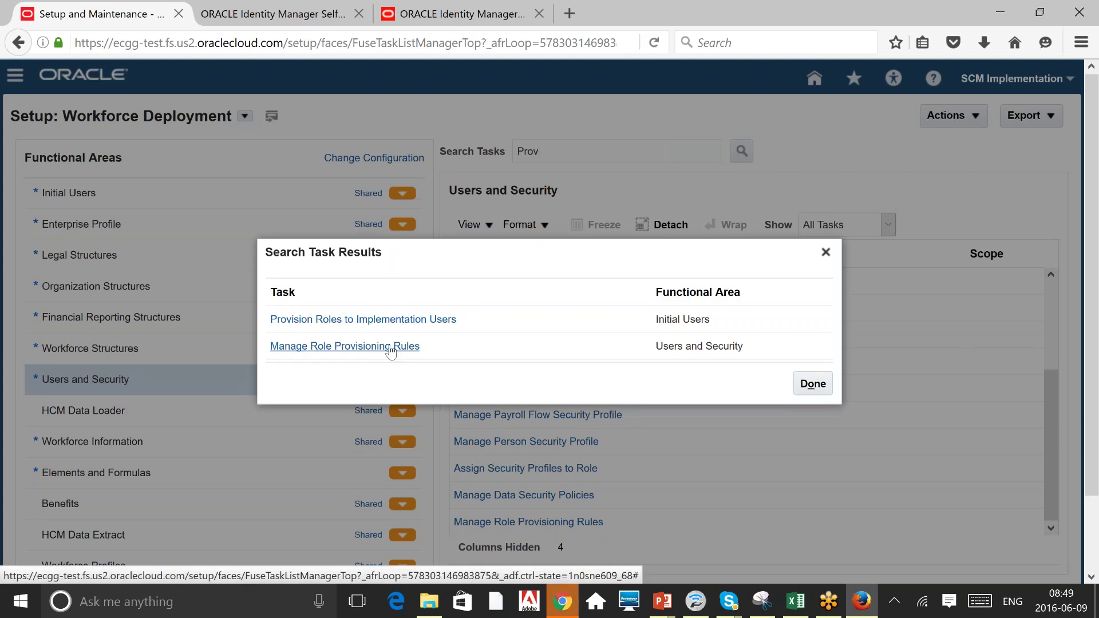
left_click(391, 348)
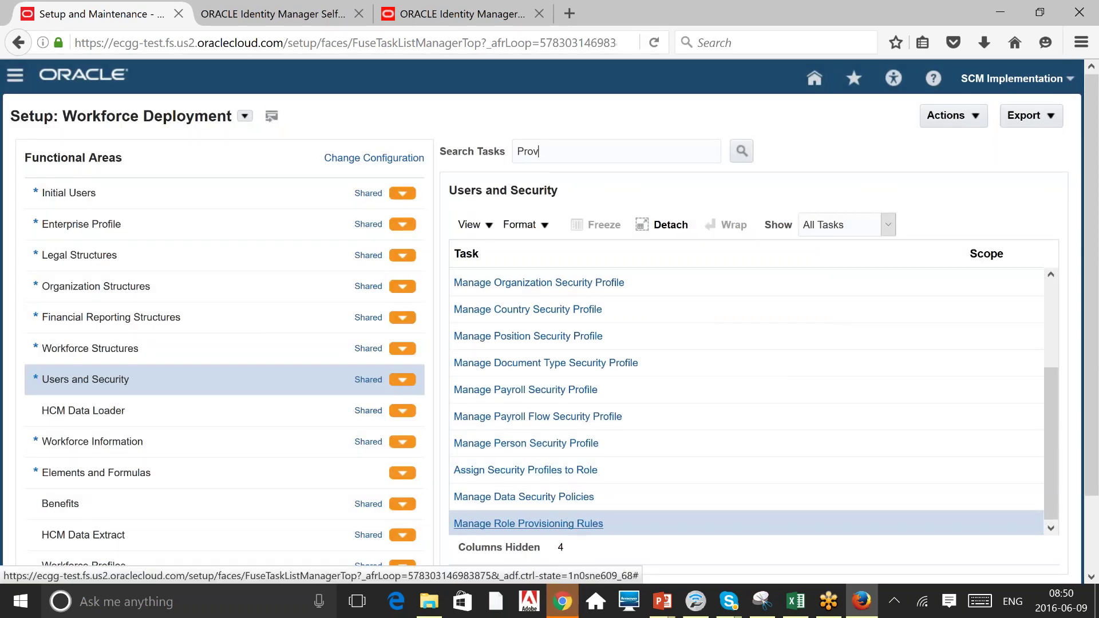
Search role mappings by name for 'Em' and open the Employee mapping.
left_click(567, 520)
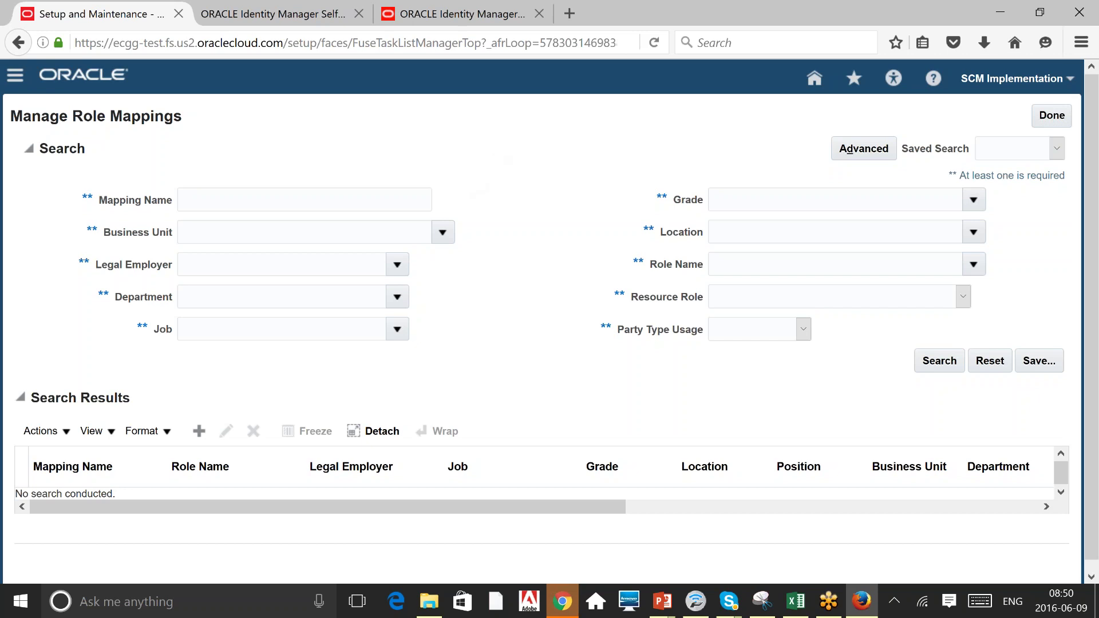
type("Em")
key("Return")
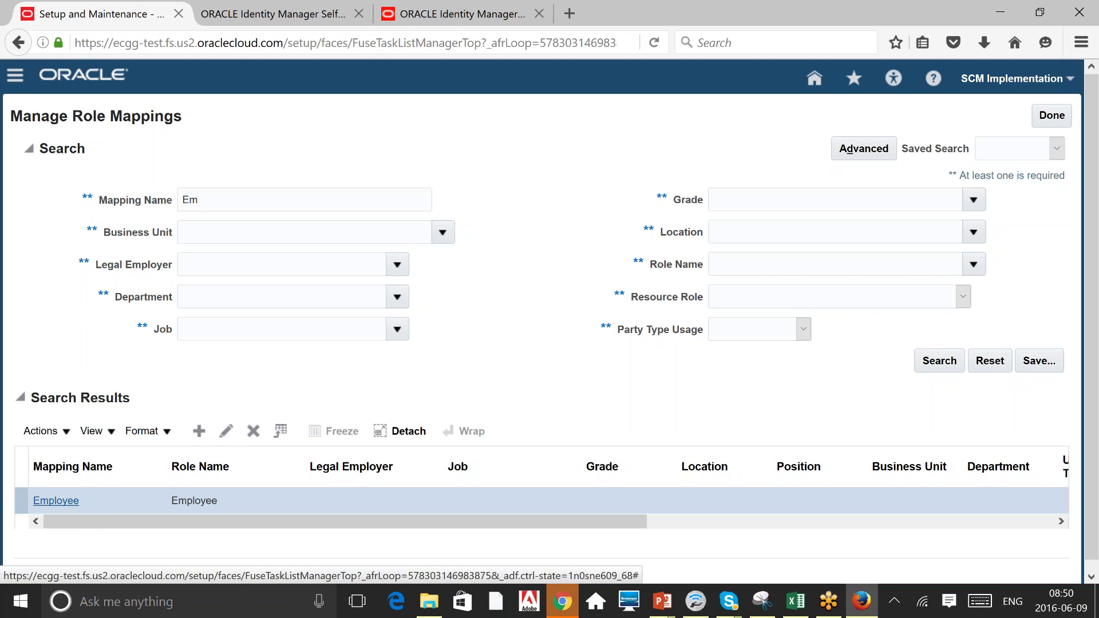
left_click(57, 500)
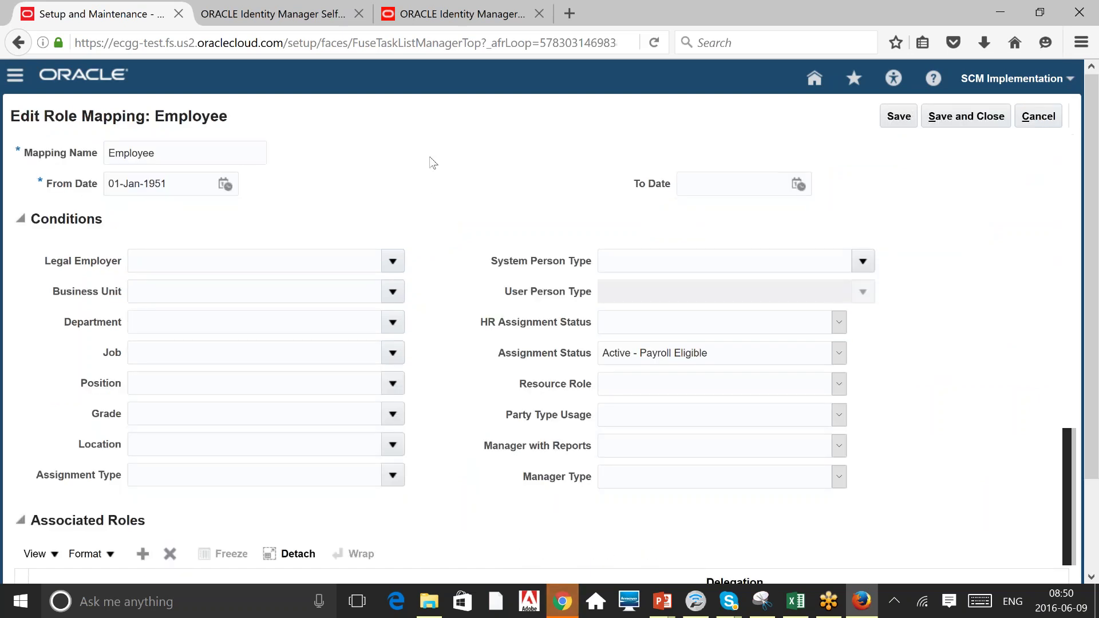
double_click(177, 161)
left_click(286, 170)
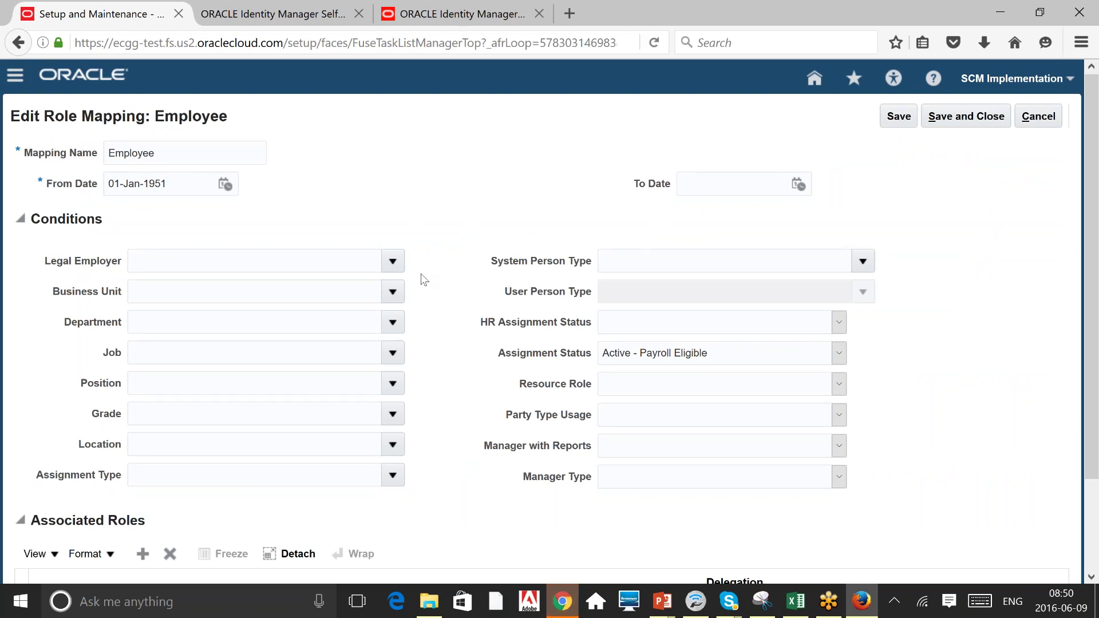
left_click(781, 352)
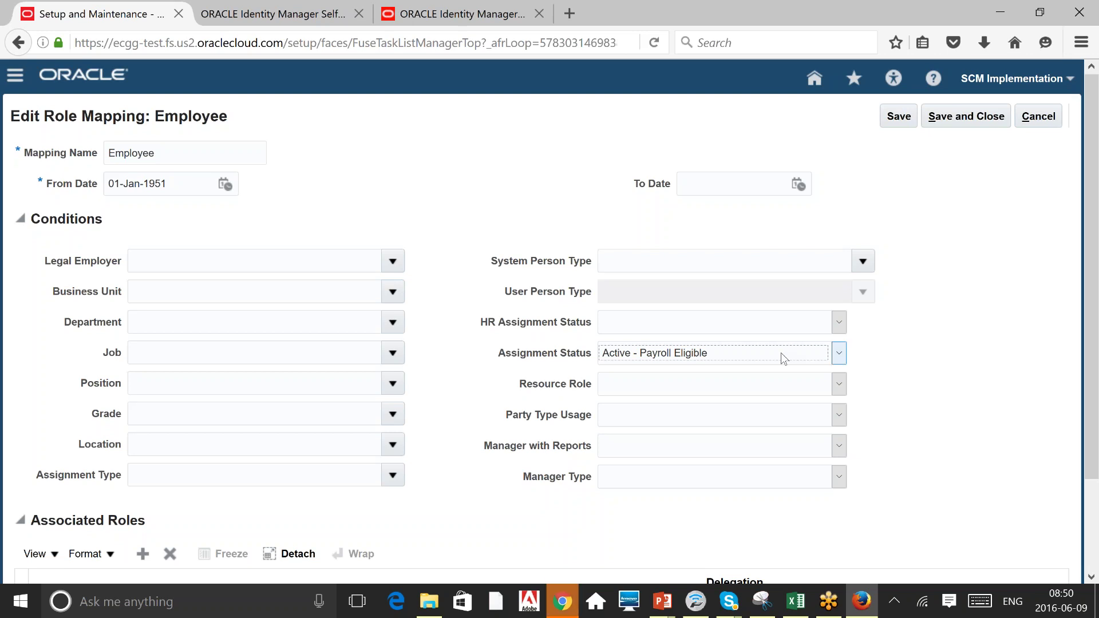
left_click(780, 353)
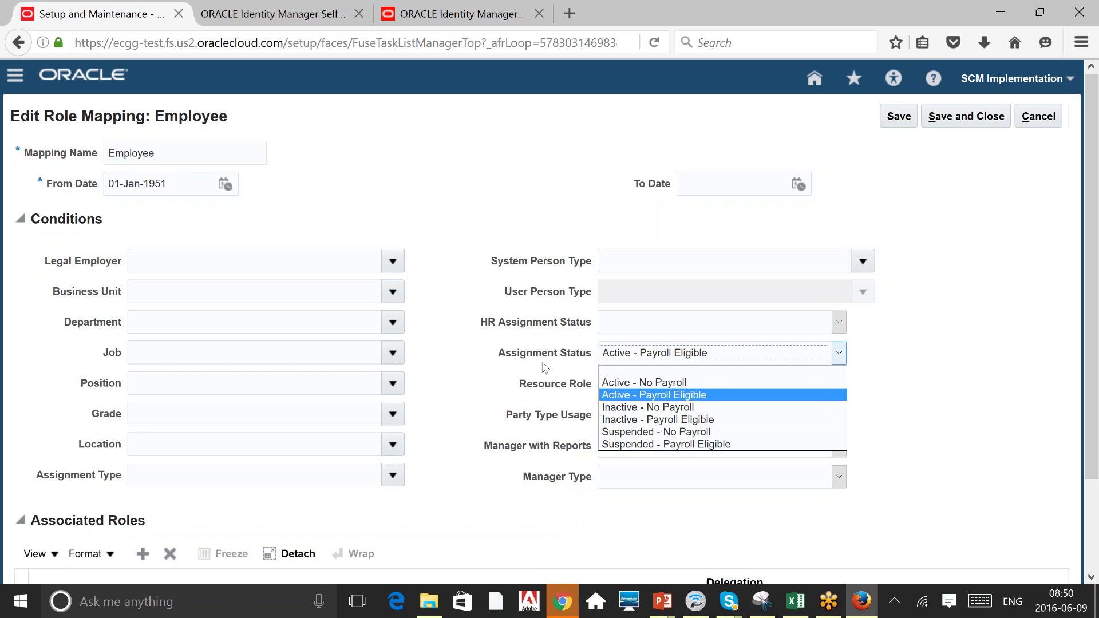
left_click(980, 342)
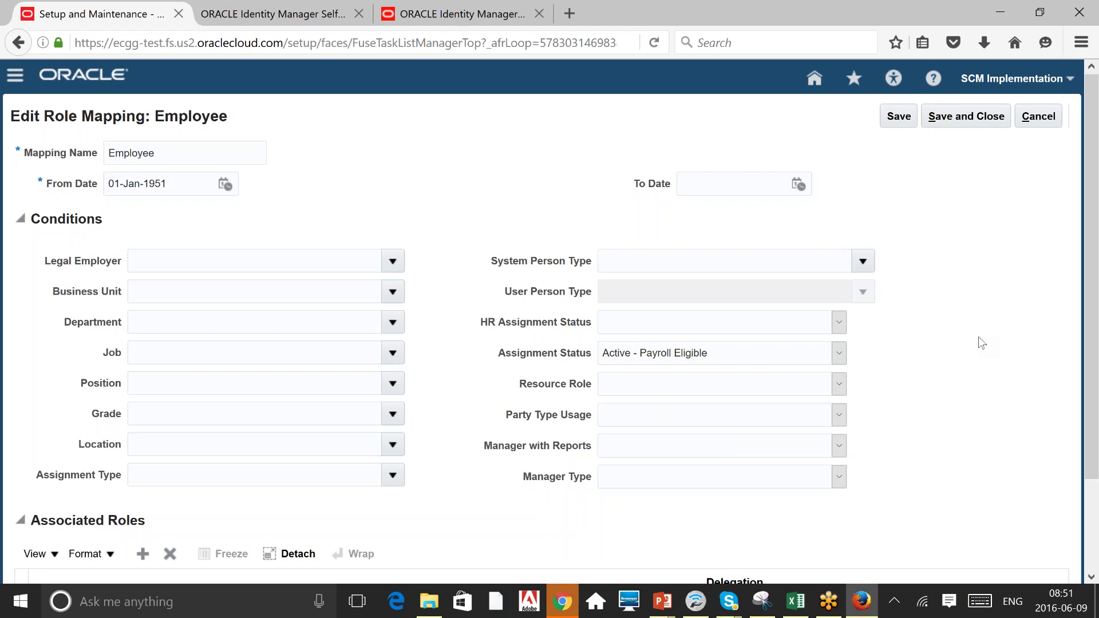
left_click(863, 261)
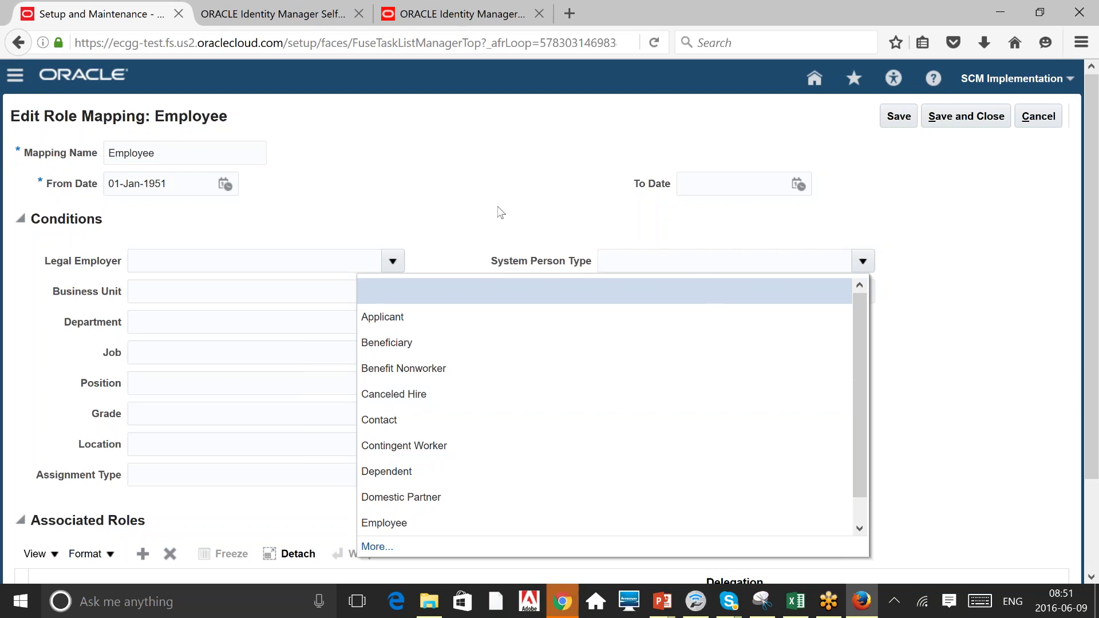
left_click(548, 183)
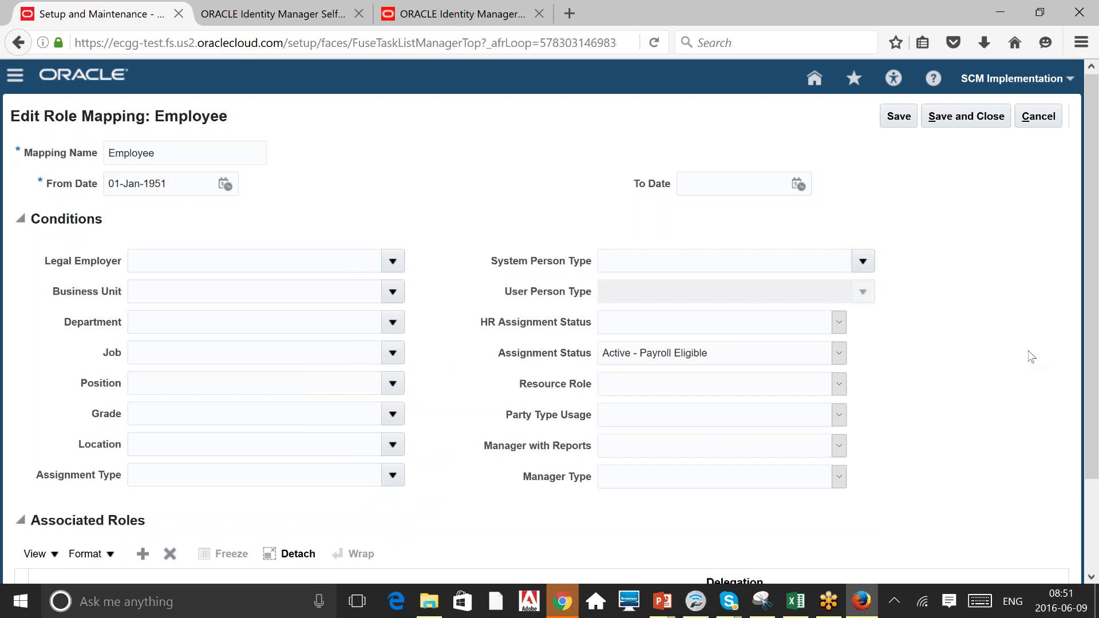
double_click(177, 151)
left_click(724, 447)
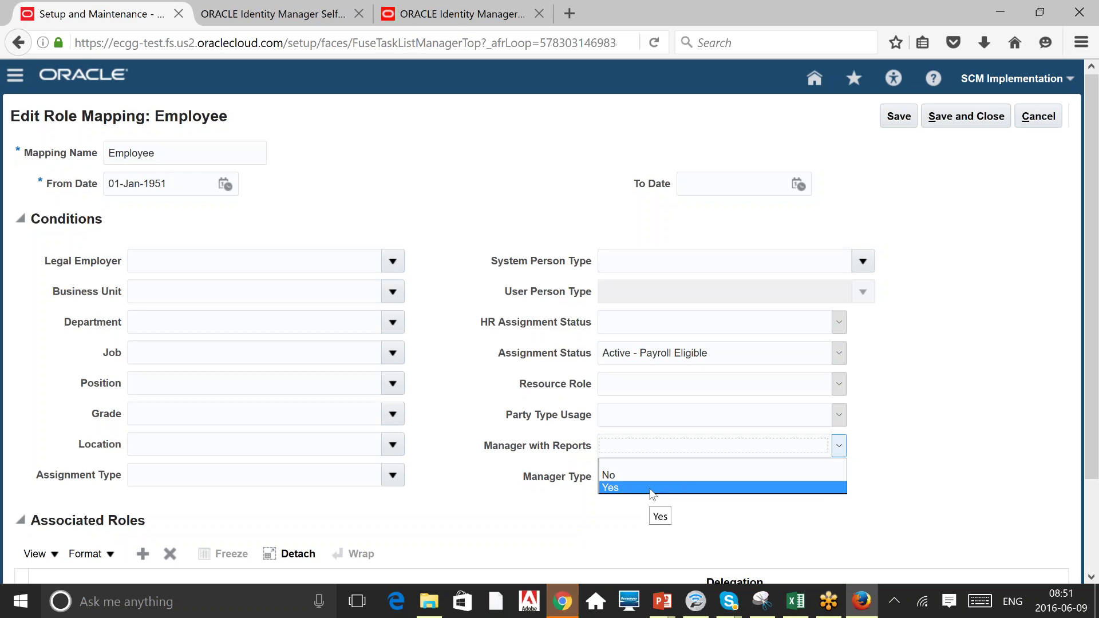
left_click(545, 265)
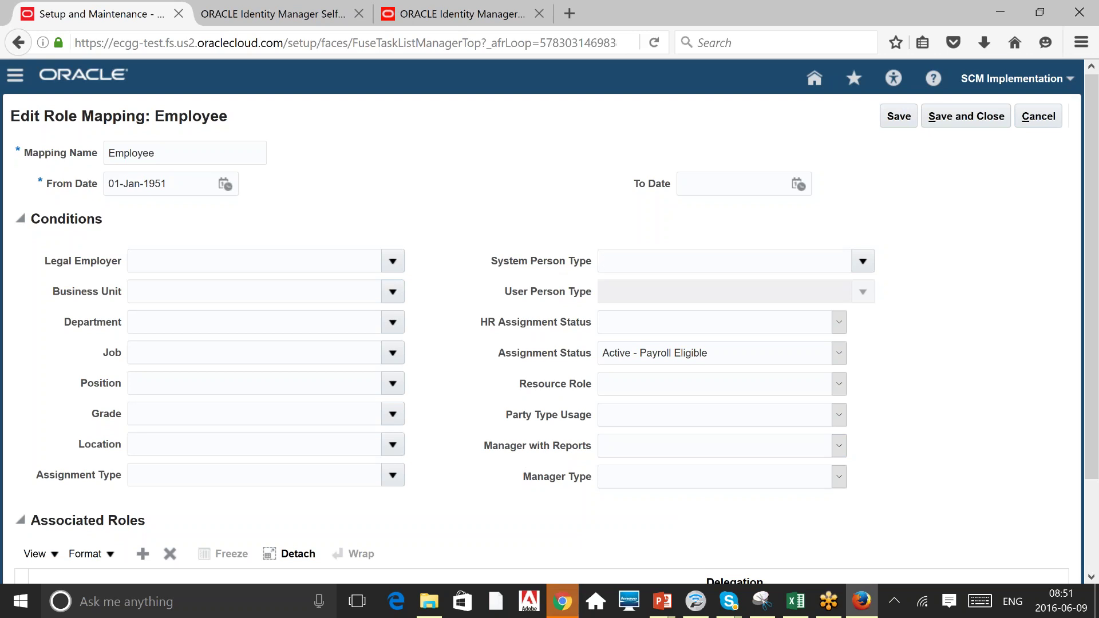
left_click(394, 384)
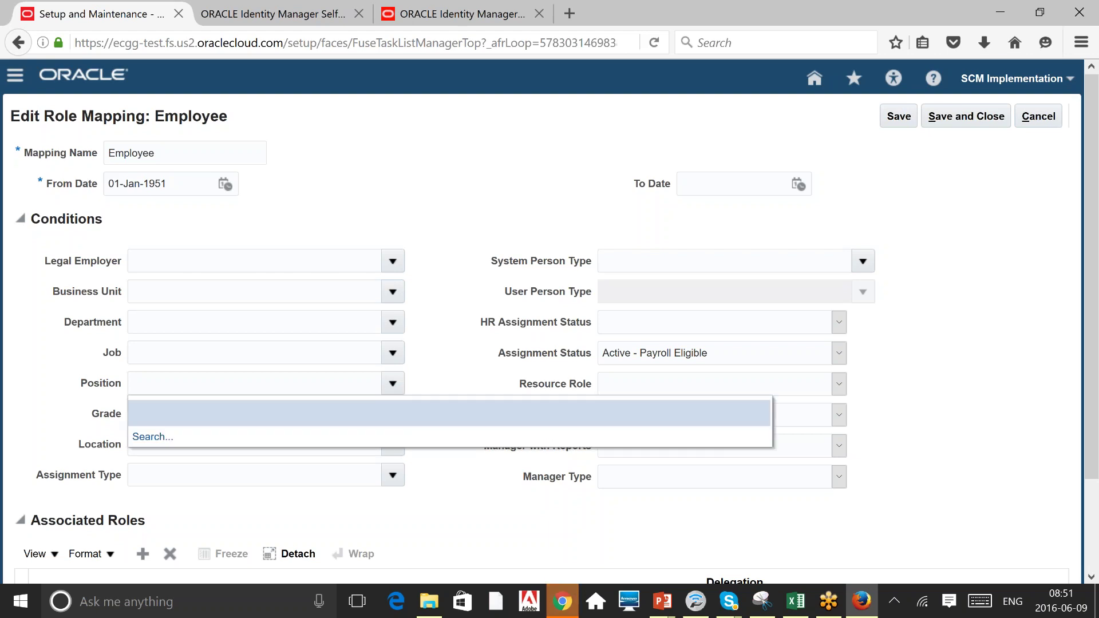
key("Escape")
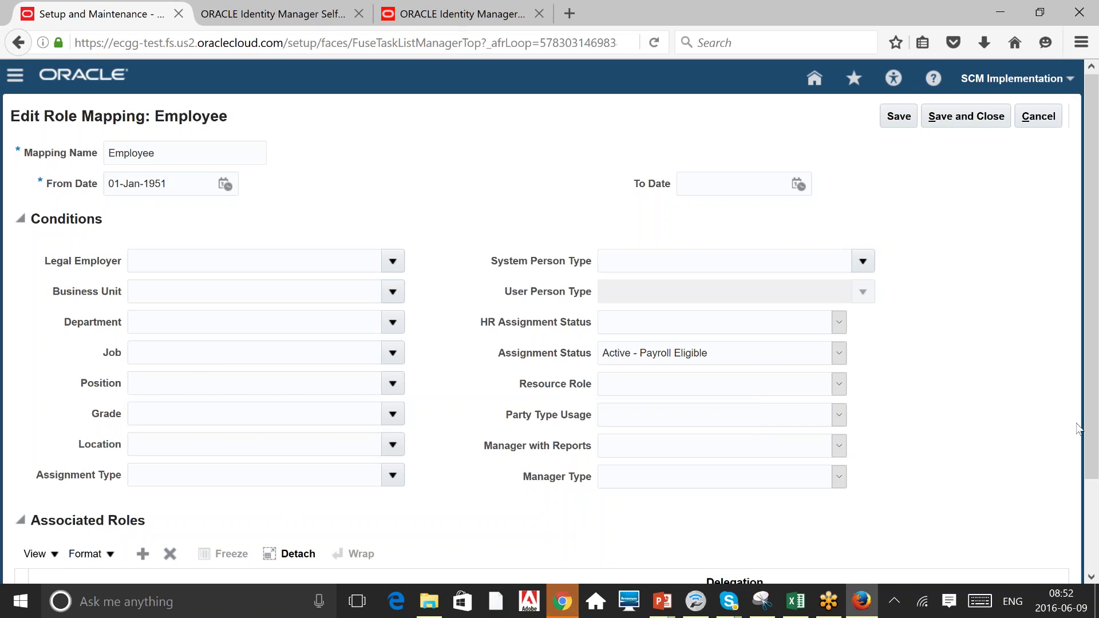
scroll(153, 431, "down", 3)
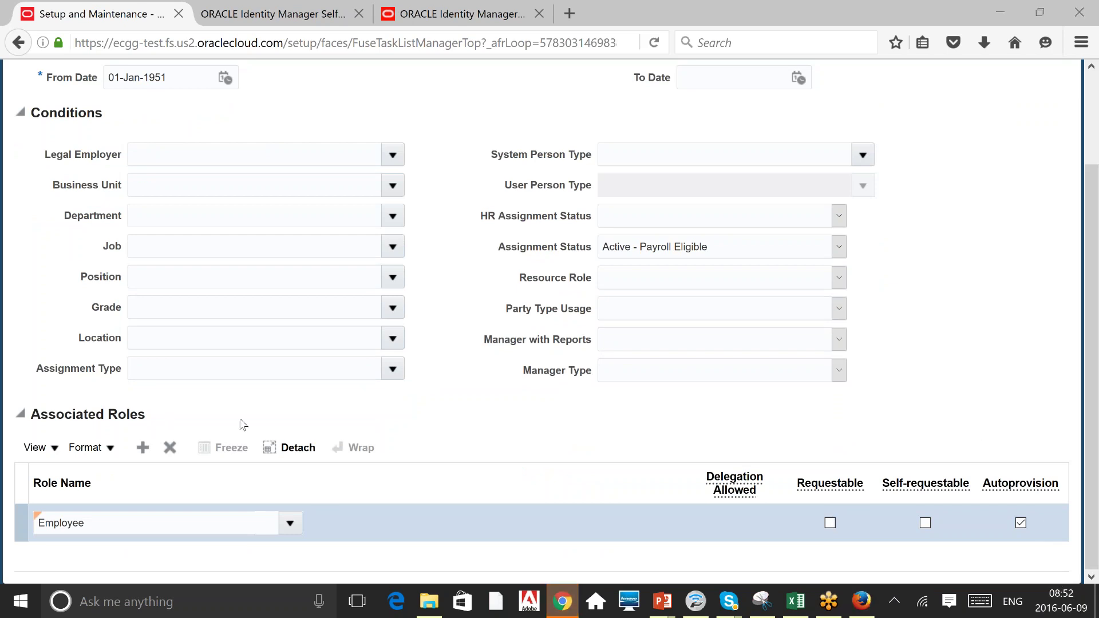
left_click(290, 523)
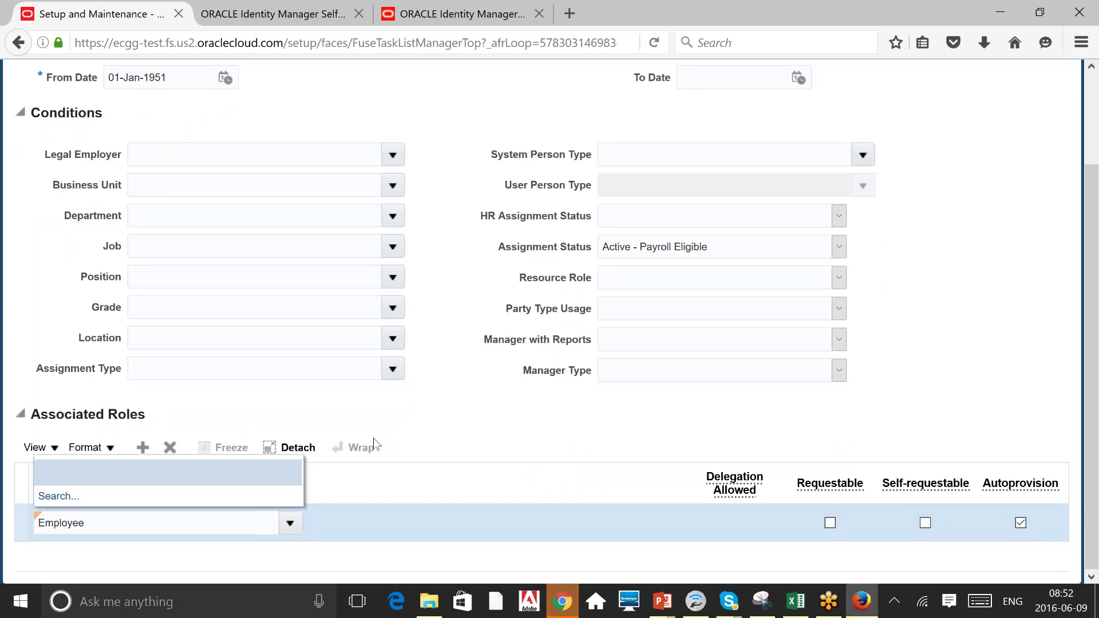
left_click(416, 426)
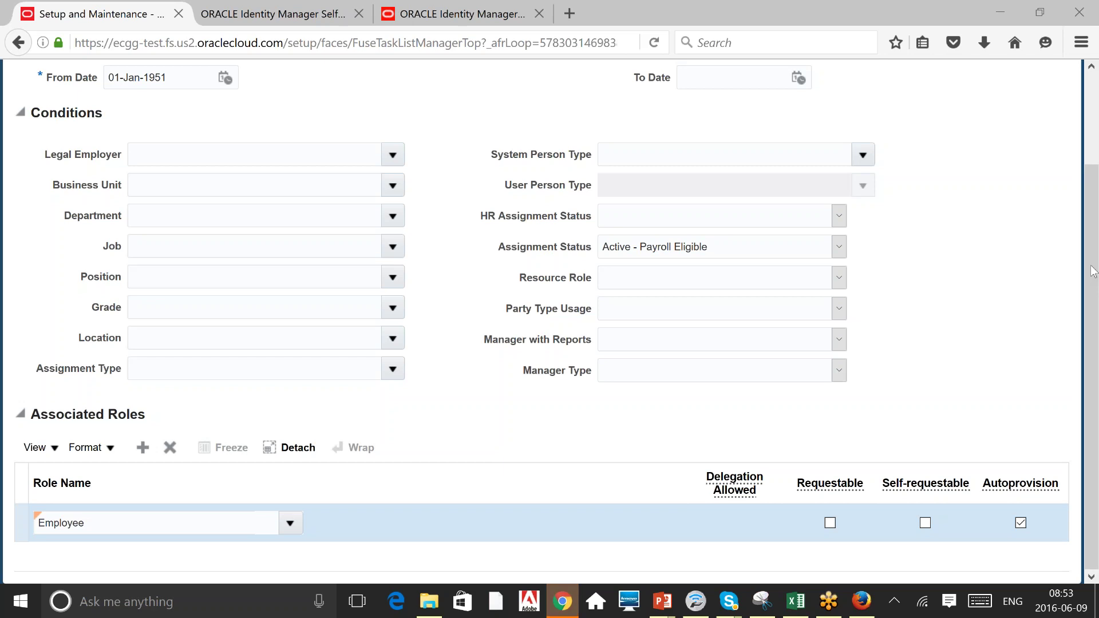
Review the Employee mapping's System Person Type, Legal Employer and Job conditions without changing them.
left_click(515, 161)
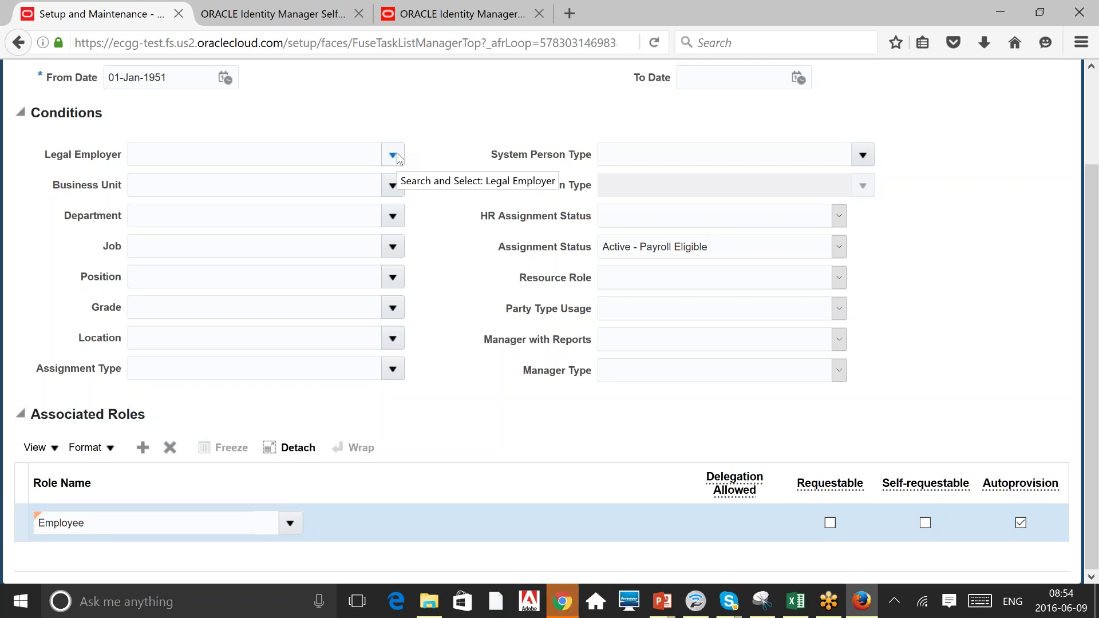
left_click(393, 154)
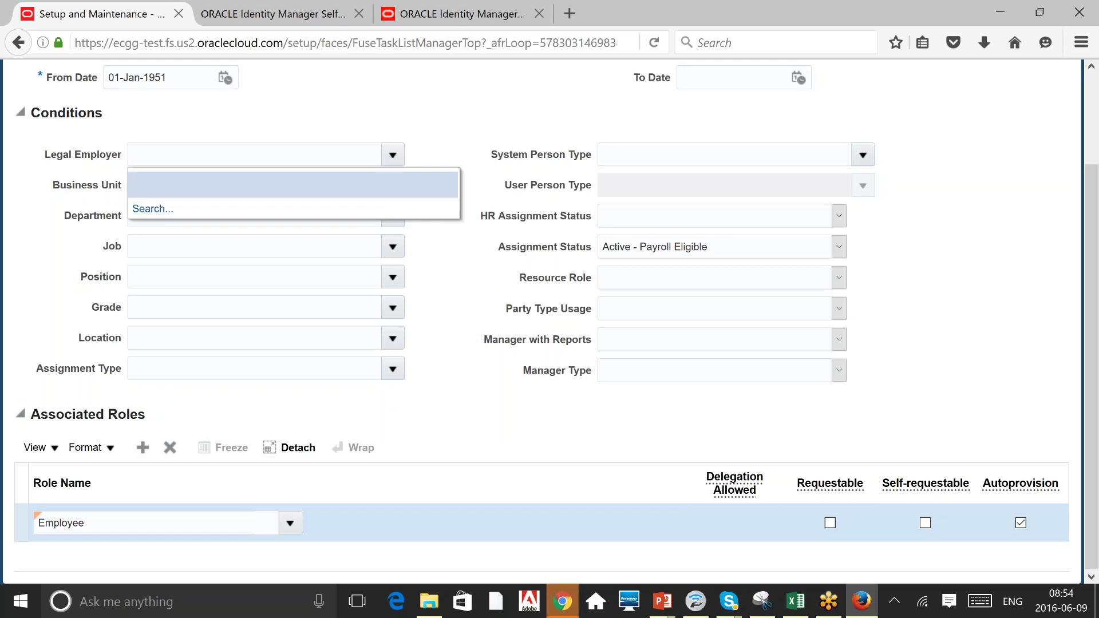
left_click(351, 99)
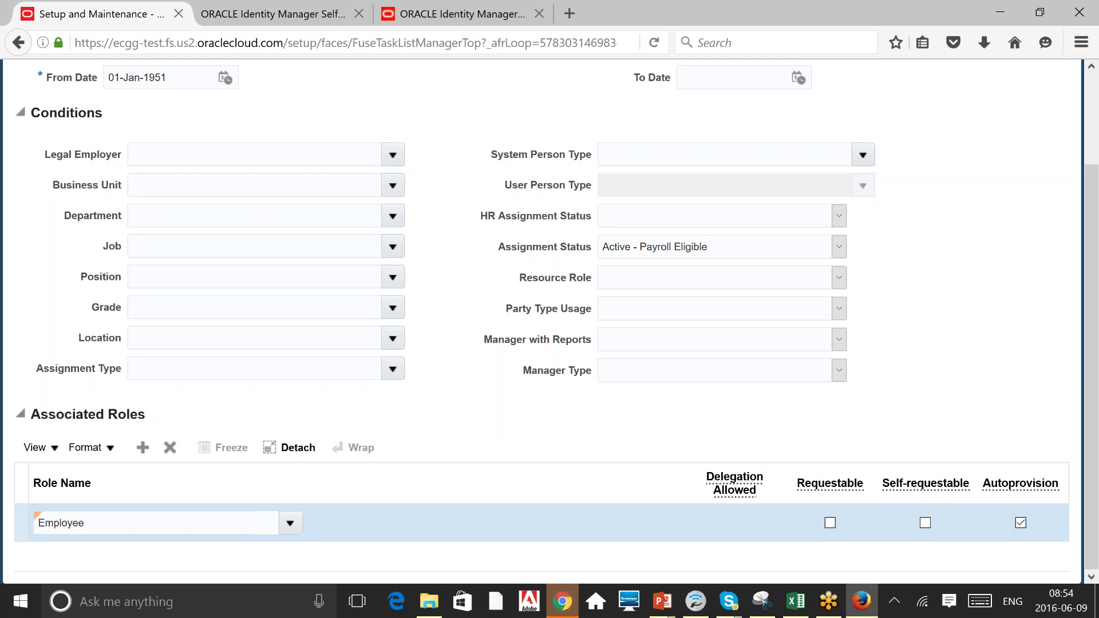
left_click(204, 245)
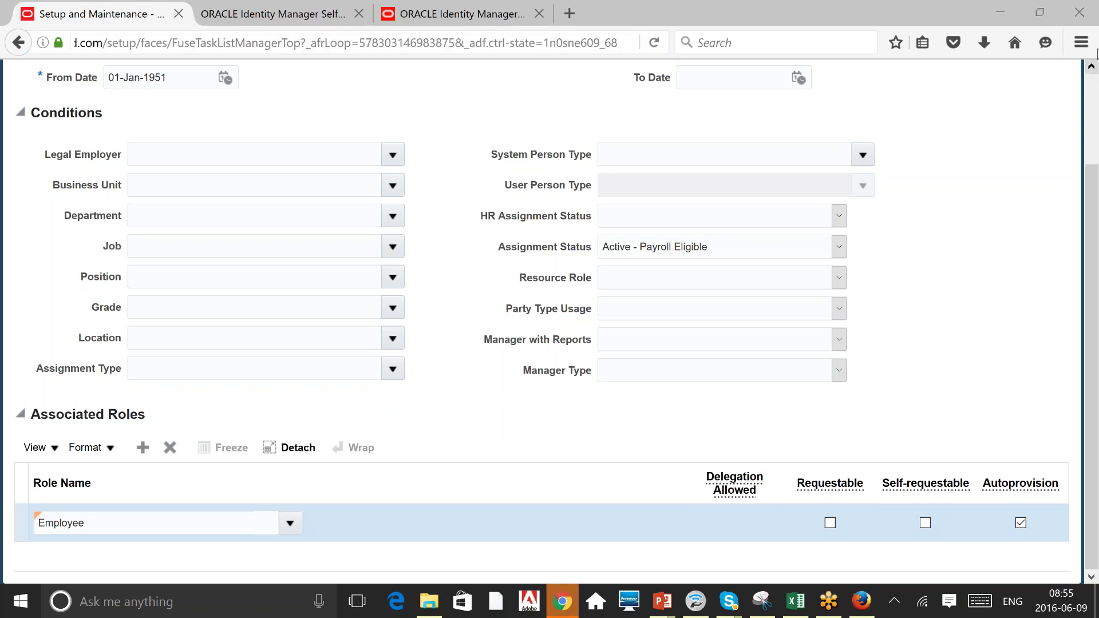
scroll(1092, 102, "up", 3)
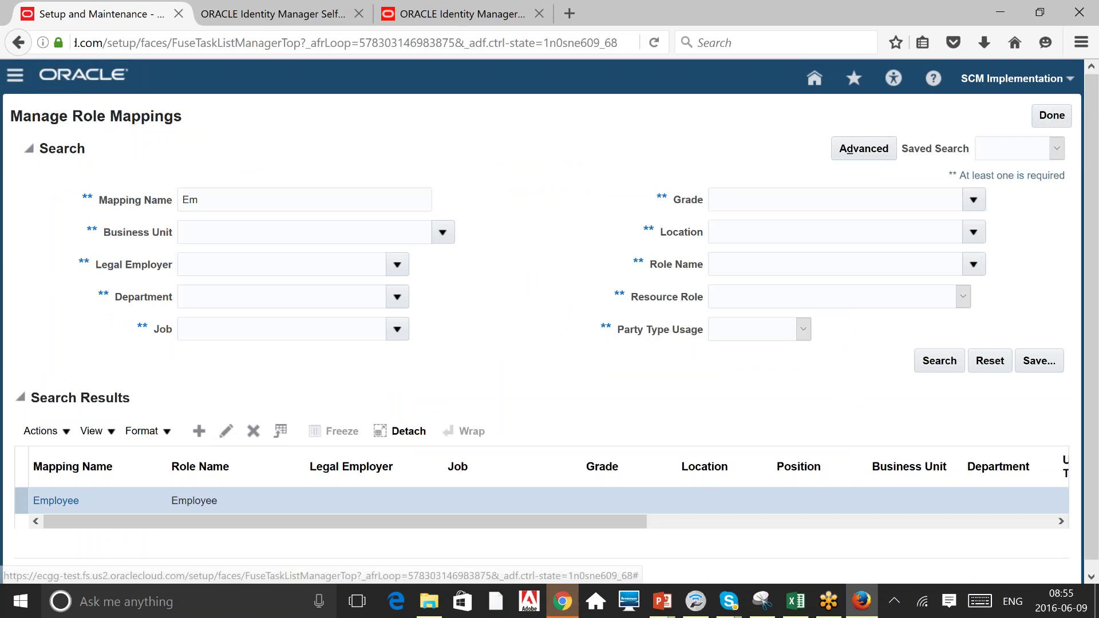
Finish with role mappings and list all Initial Users setup tasks.
left_click(1065, 116)
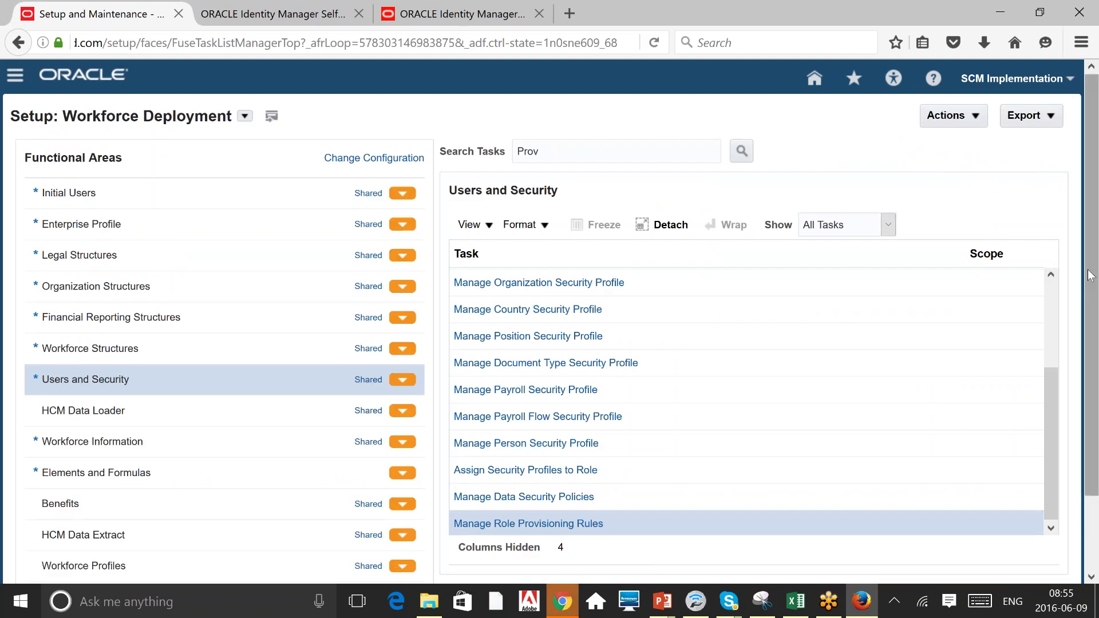
left_click_drag(1089, 276, 1090, 384)
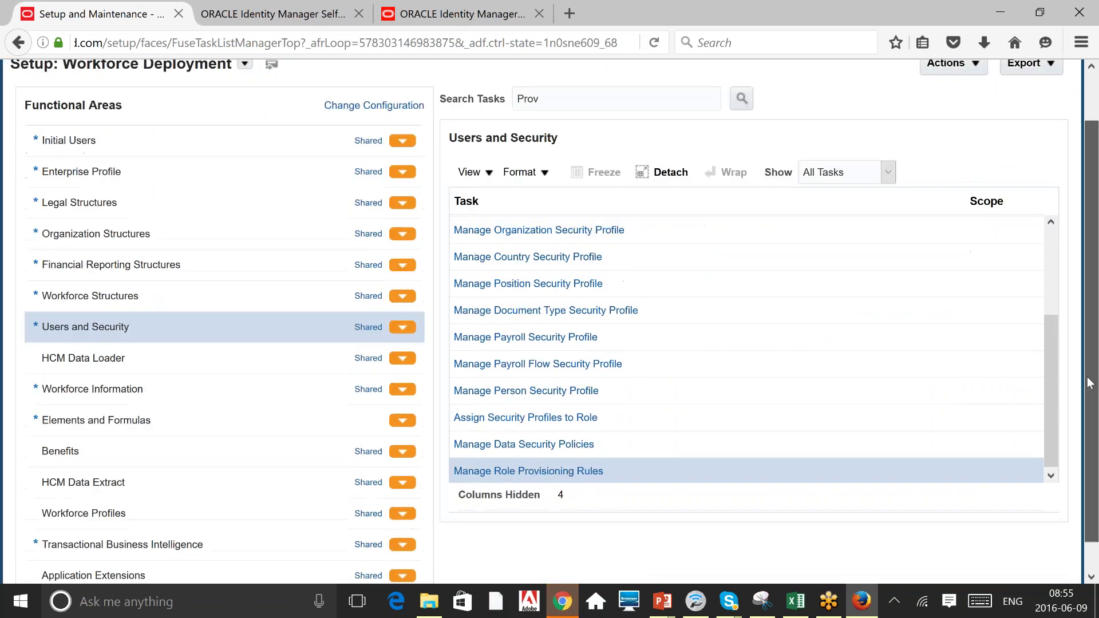
scroll(544, 497, "down", 1)
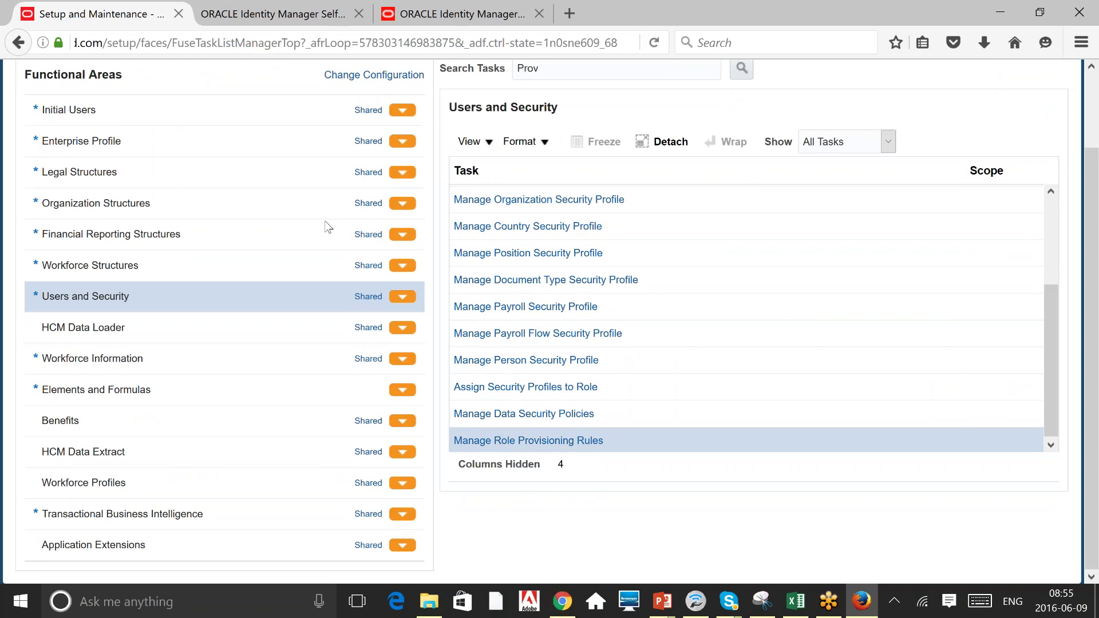
left_click(177, 110)
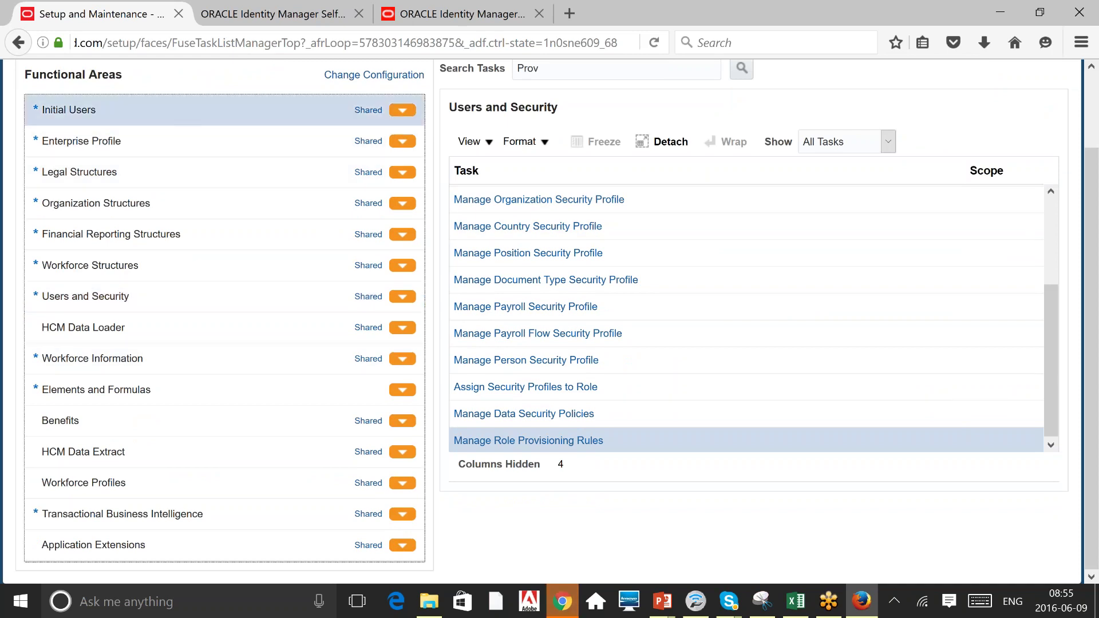
left_click(824, 152)
left_click(833, 161)
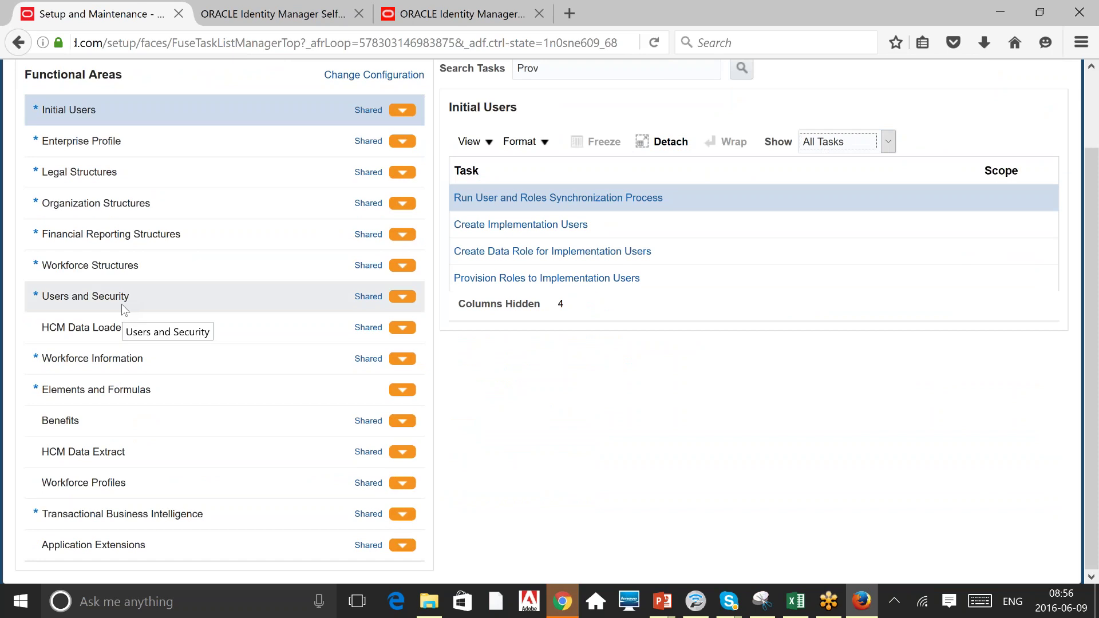
Check Manage Duties and Manage Job Roles, then open Identity Manager Self Service Administration.
left_click(86, 296)
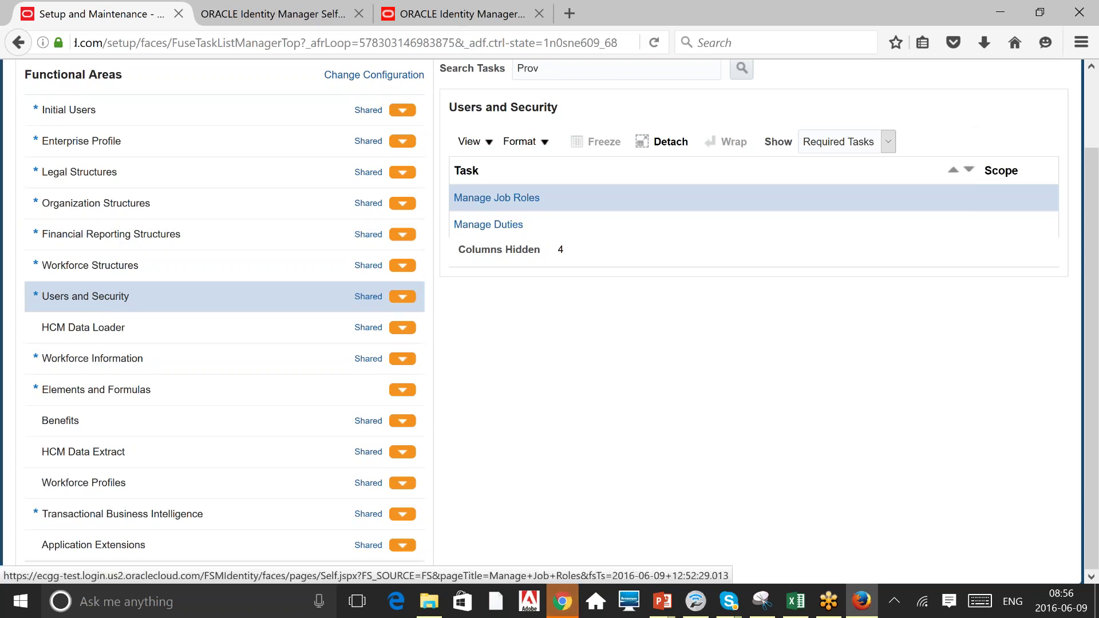
left_click(584, 219)
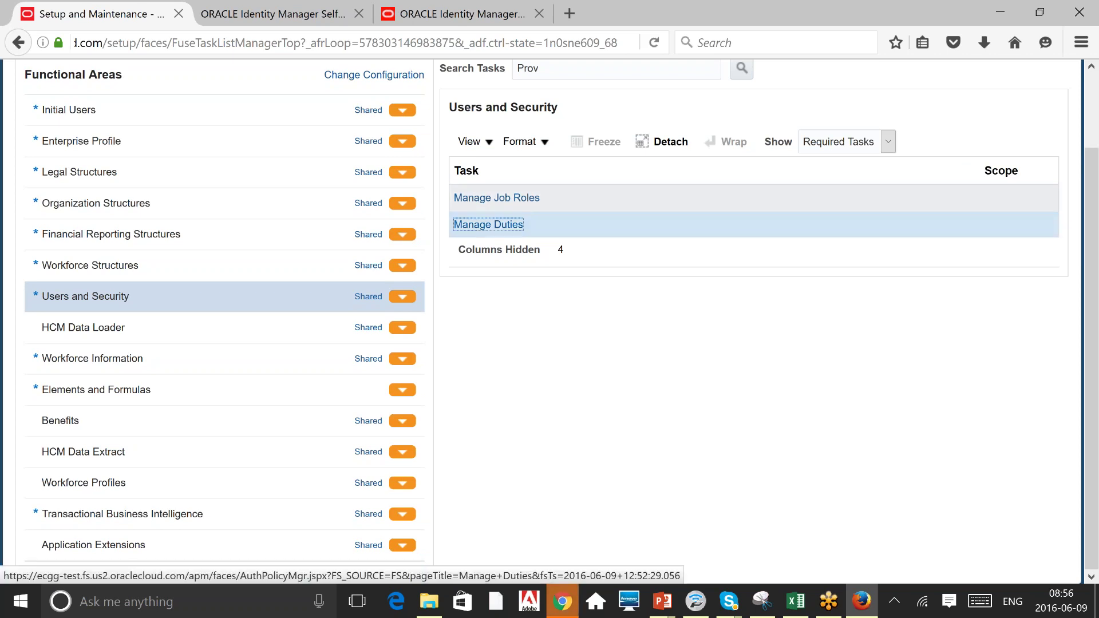
left_click(584, 199)
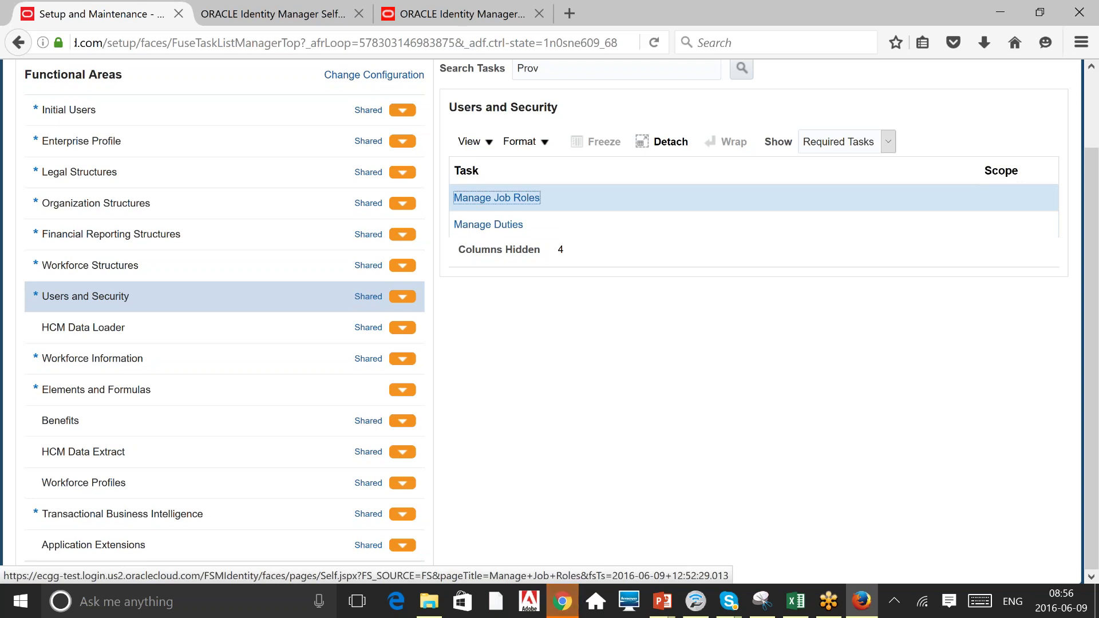
left_click(250, 13)
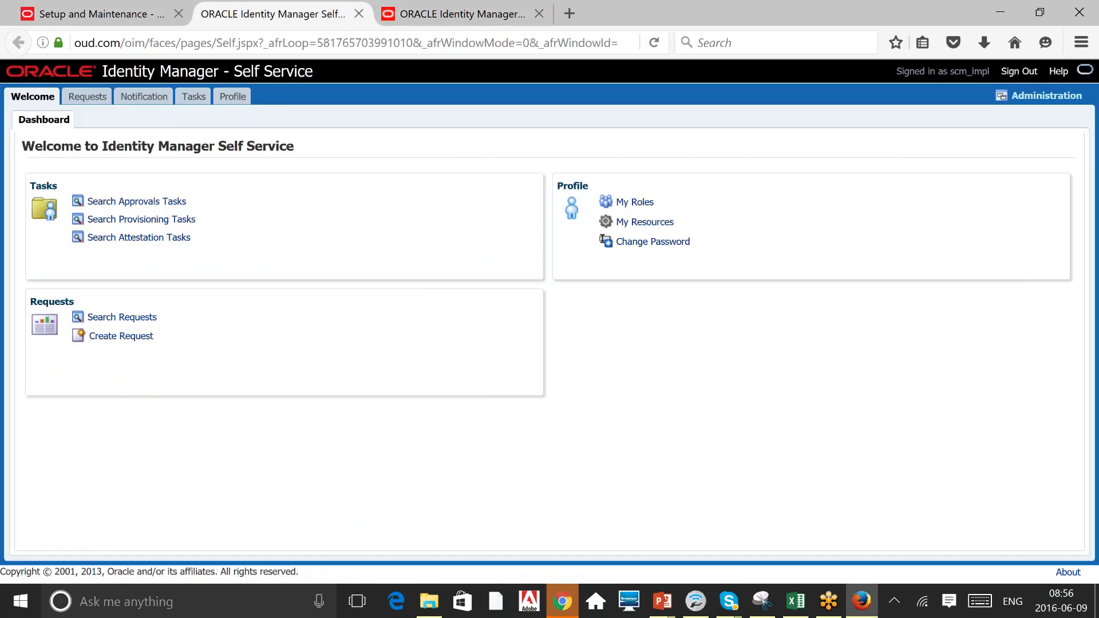
left_click(1049, 98)
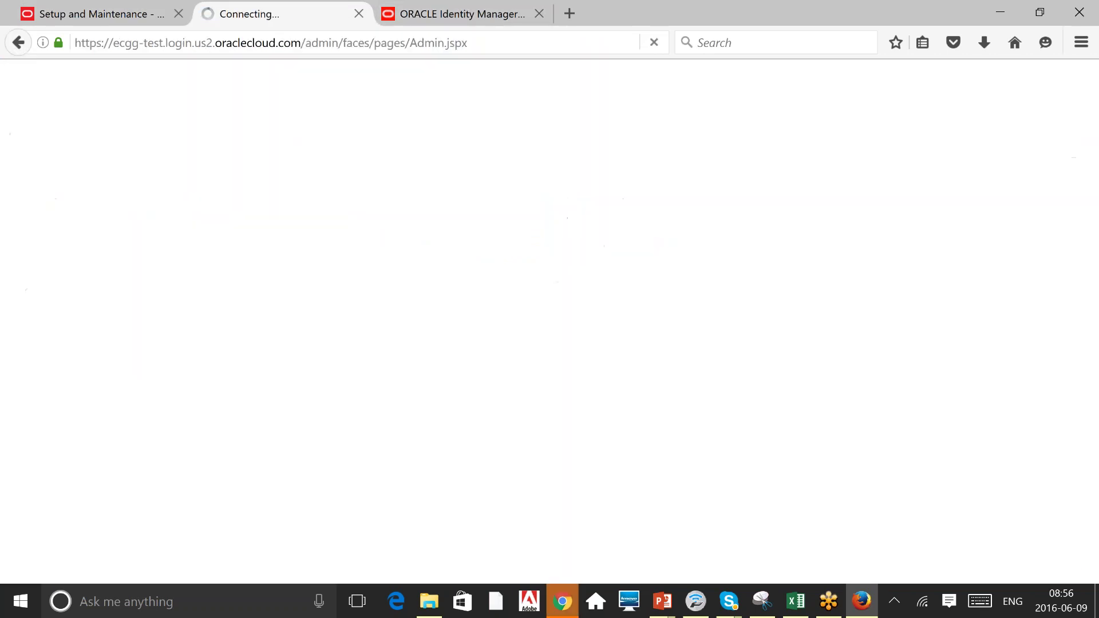
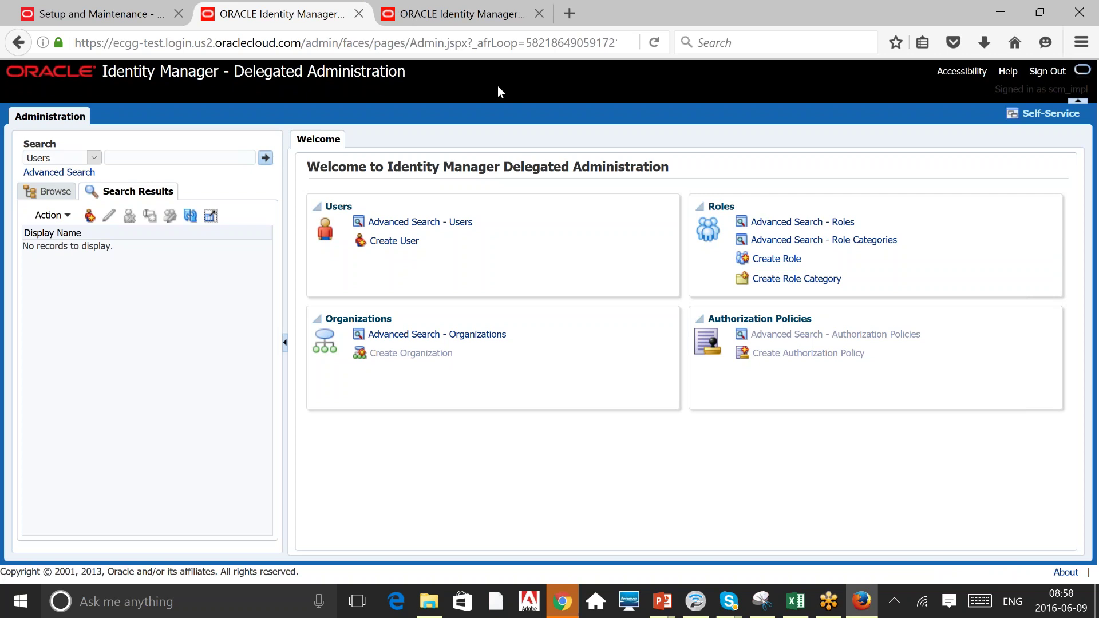
Return to the Users and Security task list in Setup and Maintenance.
left_click(93, 13)
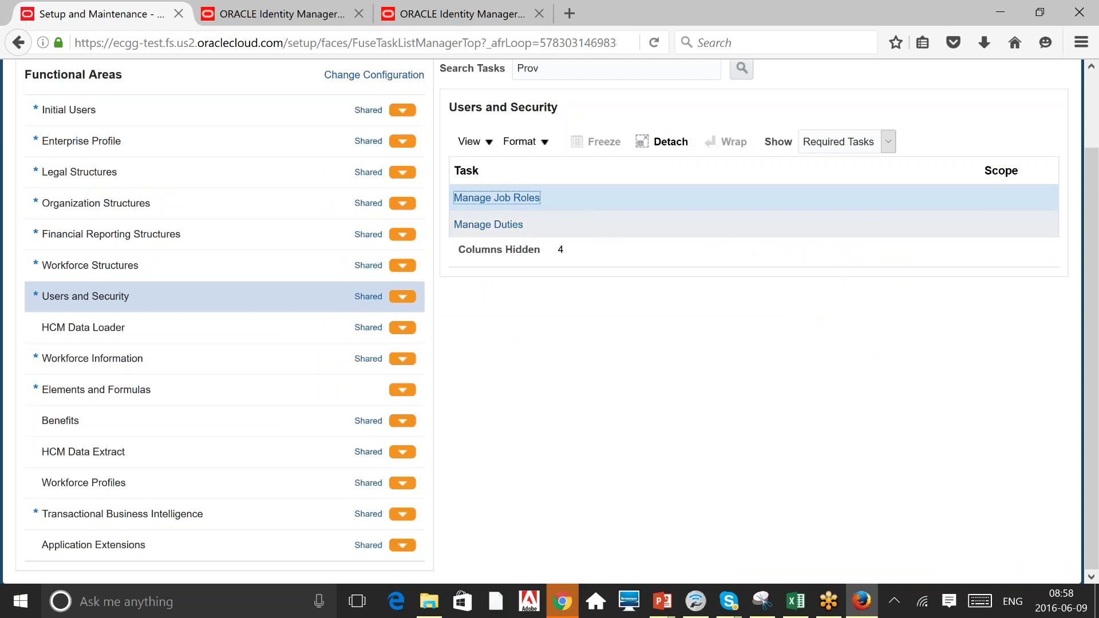
Launch the Manage Duties task to open Authorization Policy Manager in a new tab.
left_click(491, 225)
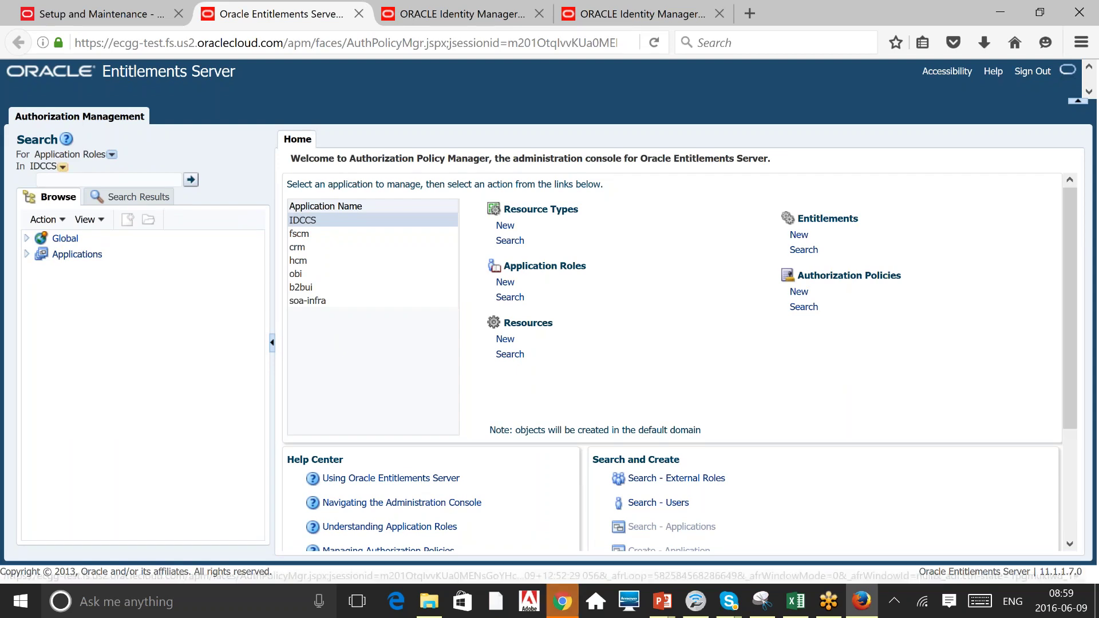
Search External Roles for 'Human' to list roles like Human Resource Specialist.
left_click(63, 166)
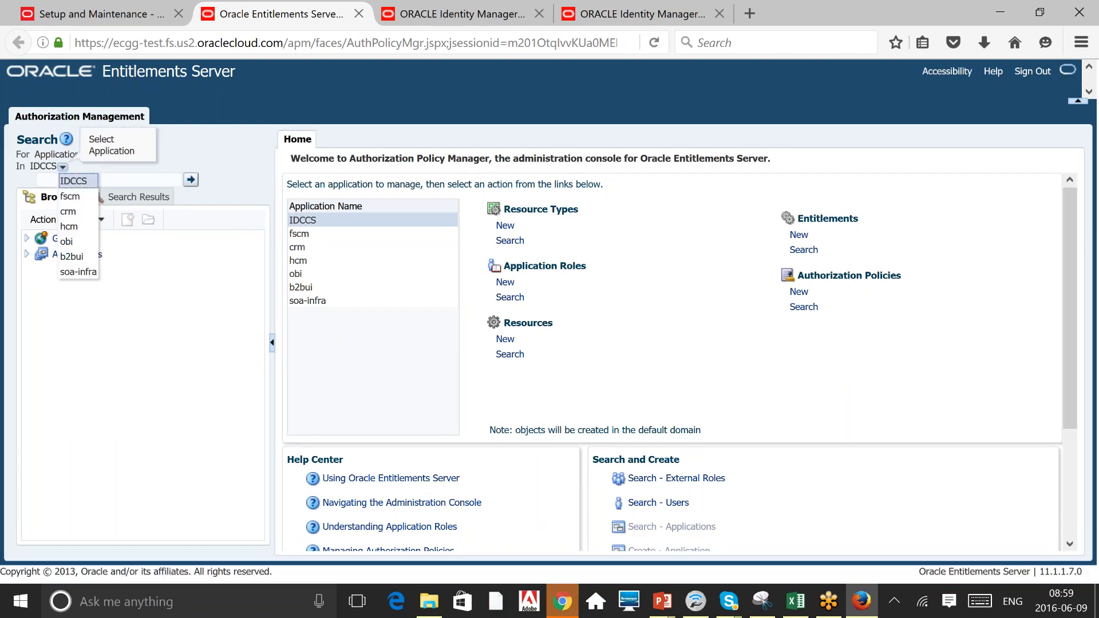
left_click(102, 220)
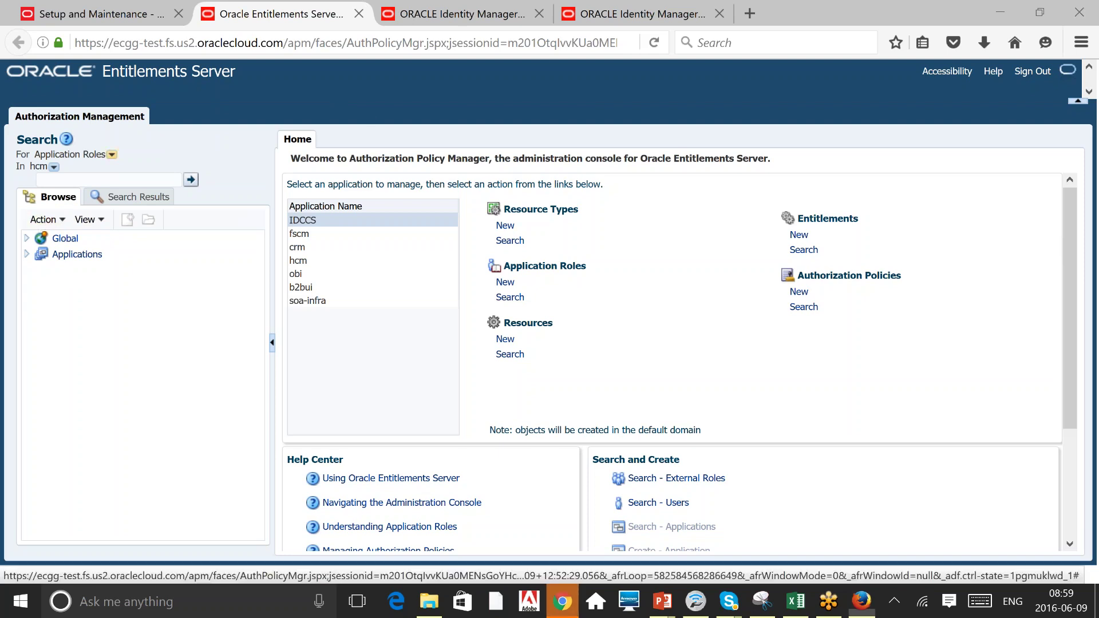
left_click(112, 154)
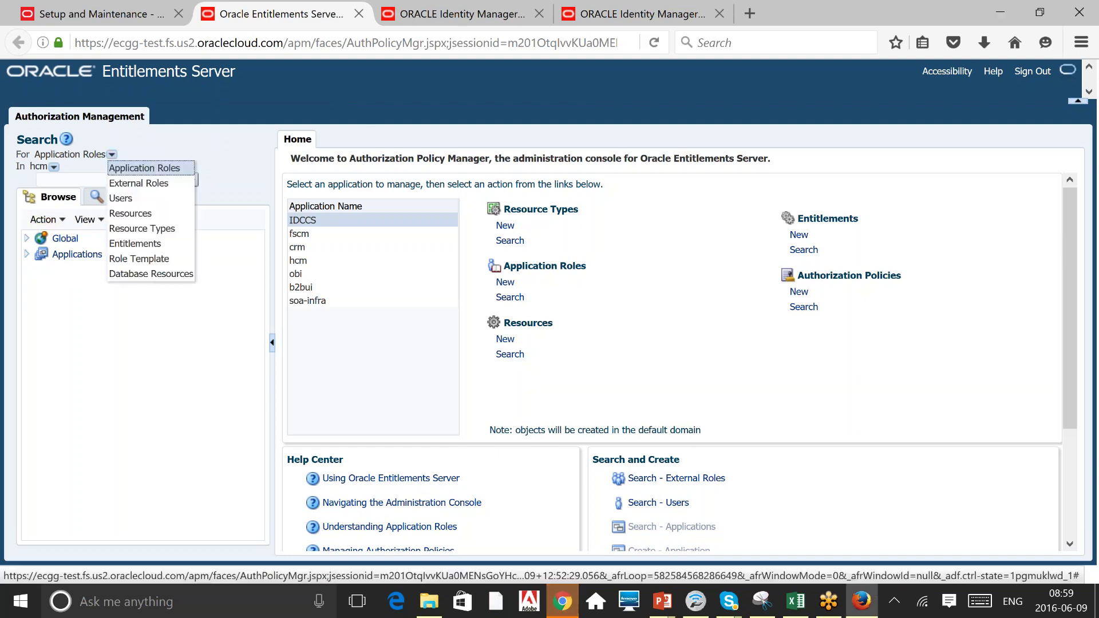
left_click(155, 183)
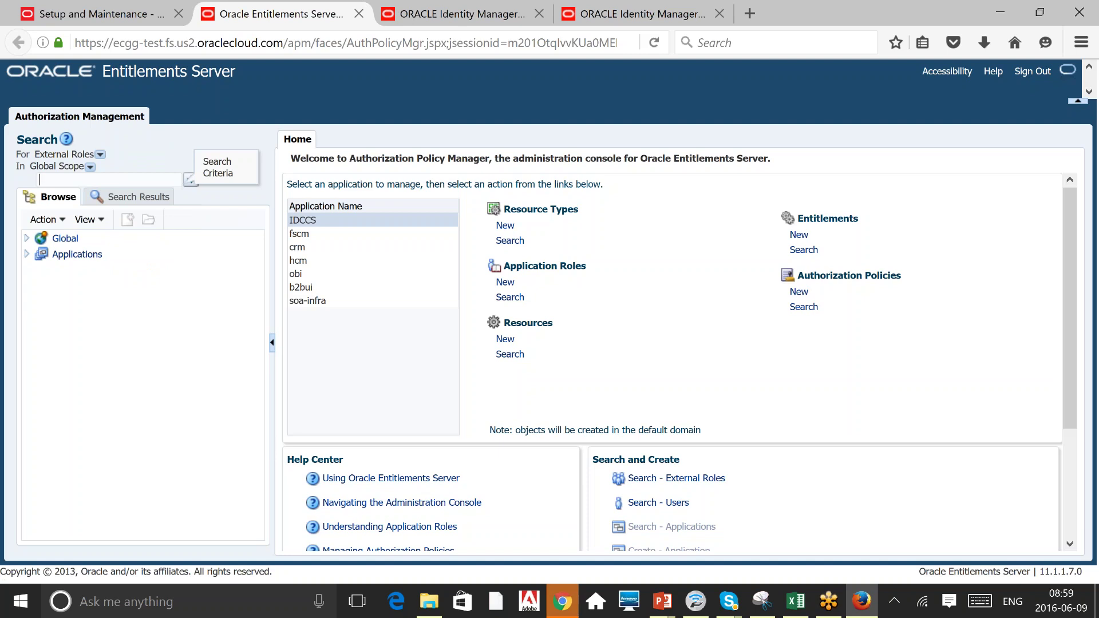
type("Human")
left_click(191, 180)
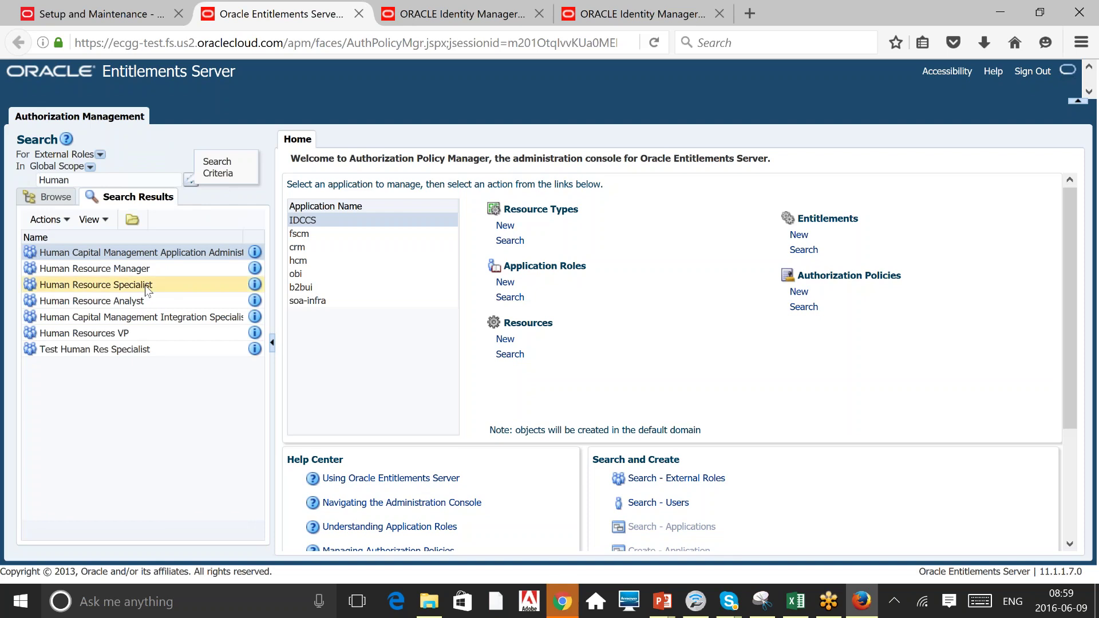
Open Human Resource Specialist and view its External Role Hierarchy and Application Role Mapping.
double_click(133, 284)
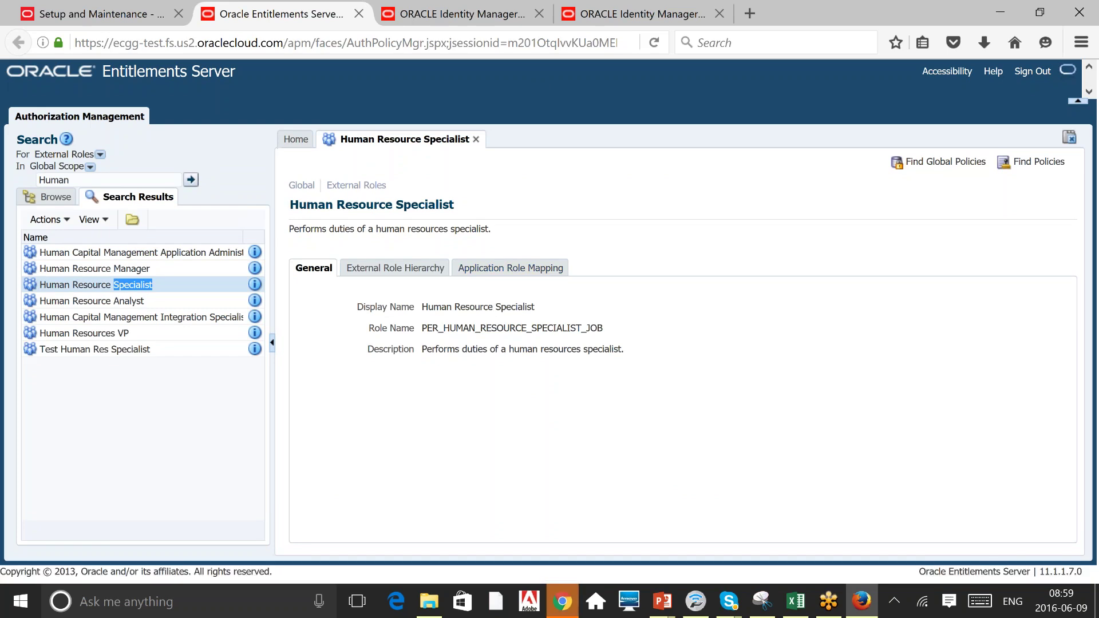
left_click_drag(531, 328, 581, 328)
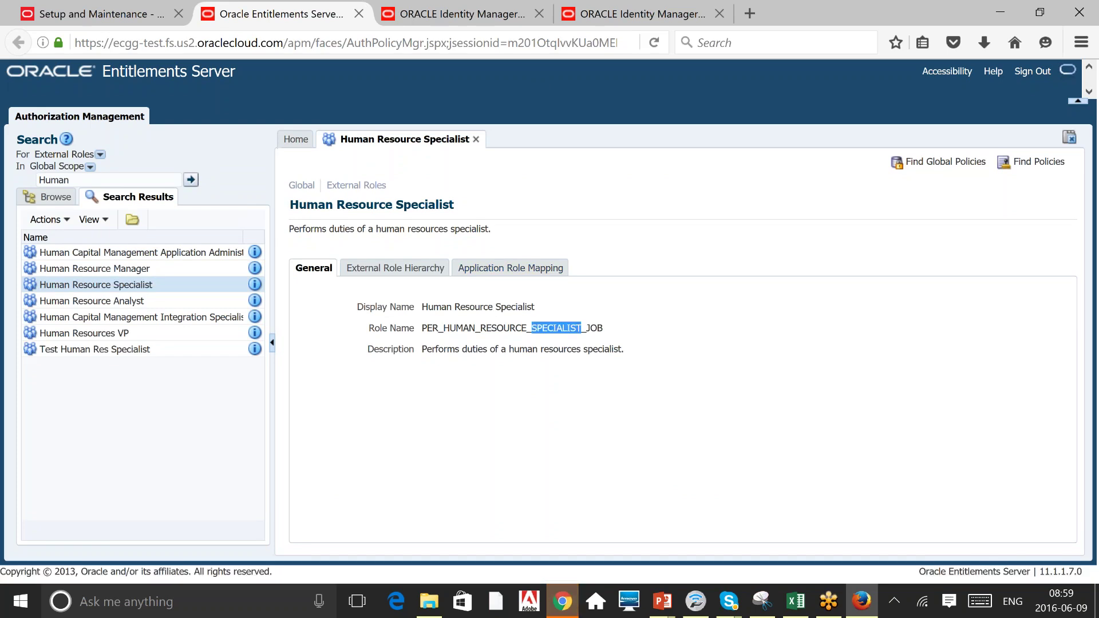
left_click(465, 269)
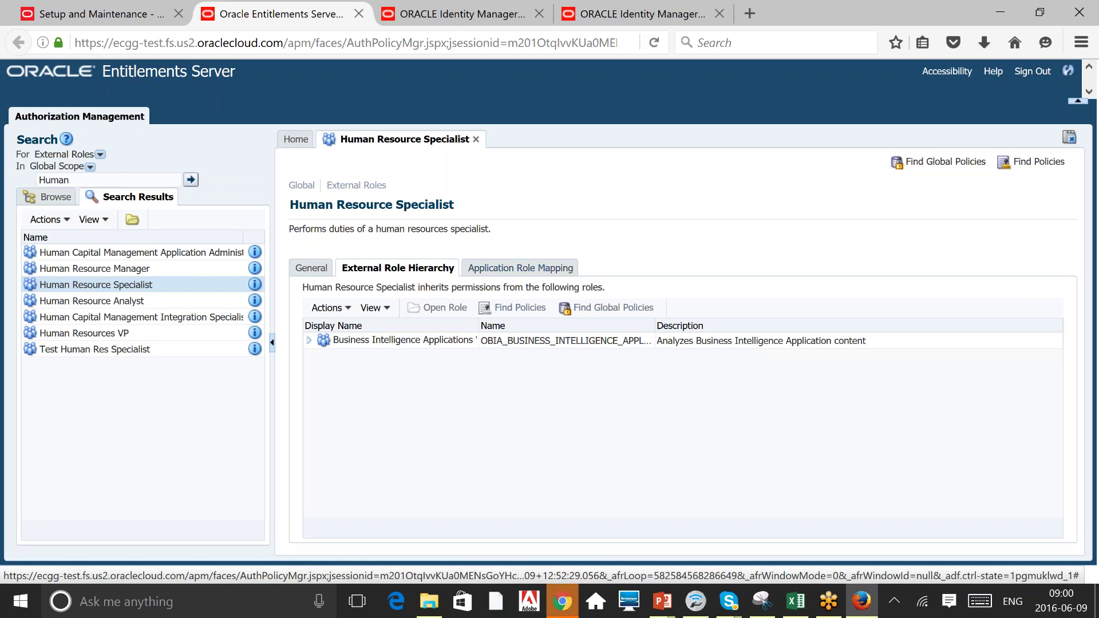
left_click(521, 268)
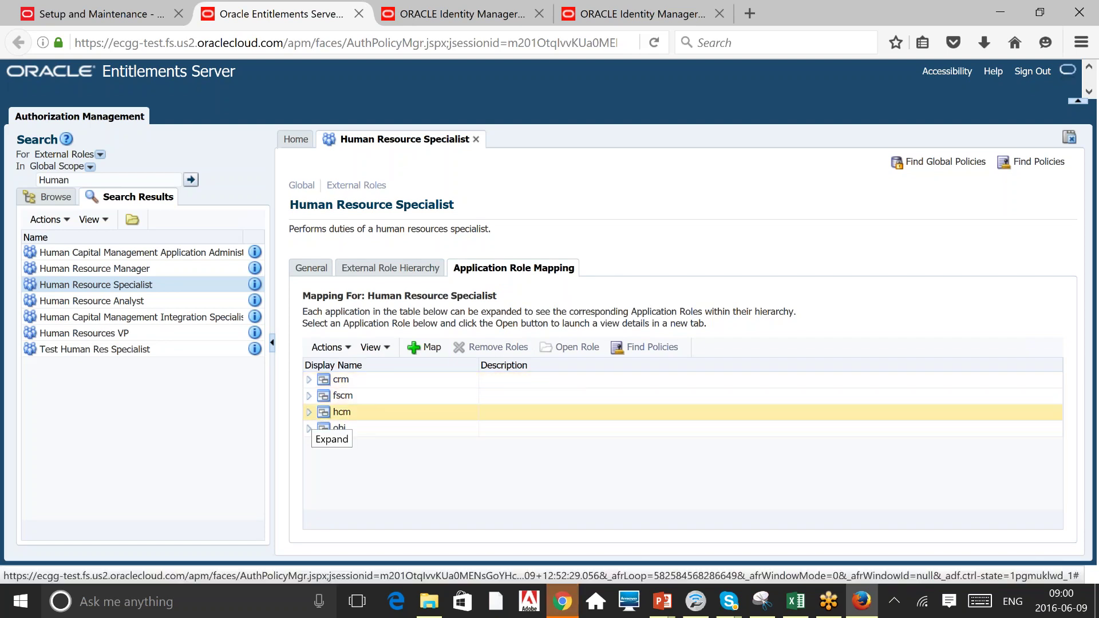
Expand hcm > Human Resource Specialist and inspect its Process Absence Certifications and accrual roles.
left_click(309, 412)
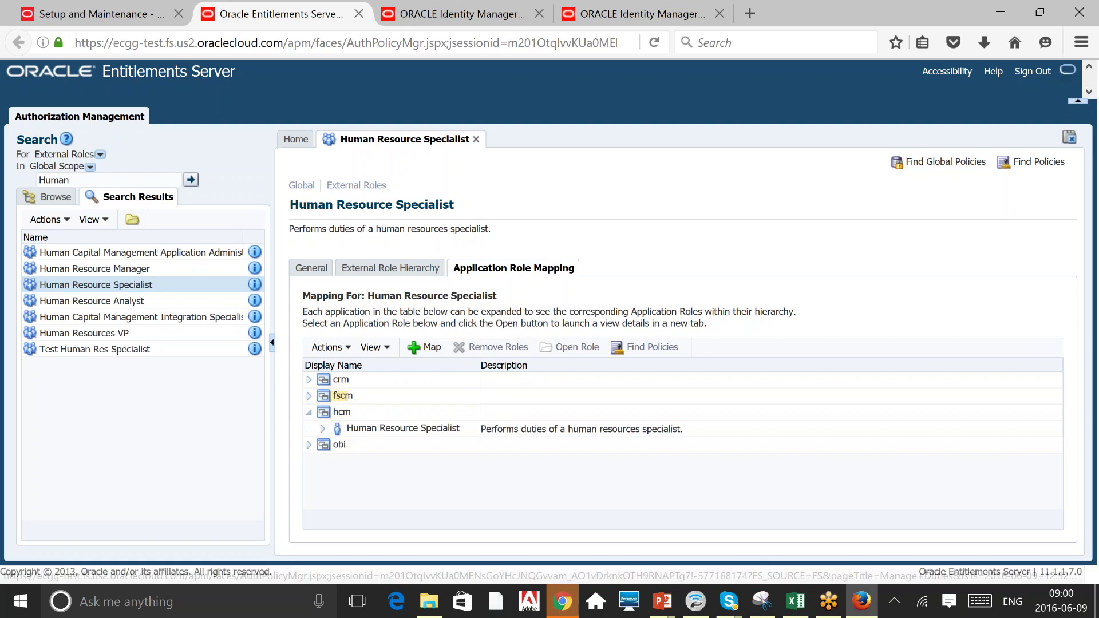
left_click(324, 429)
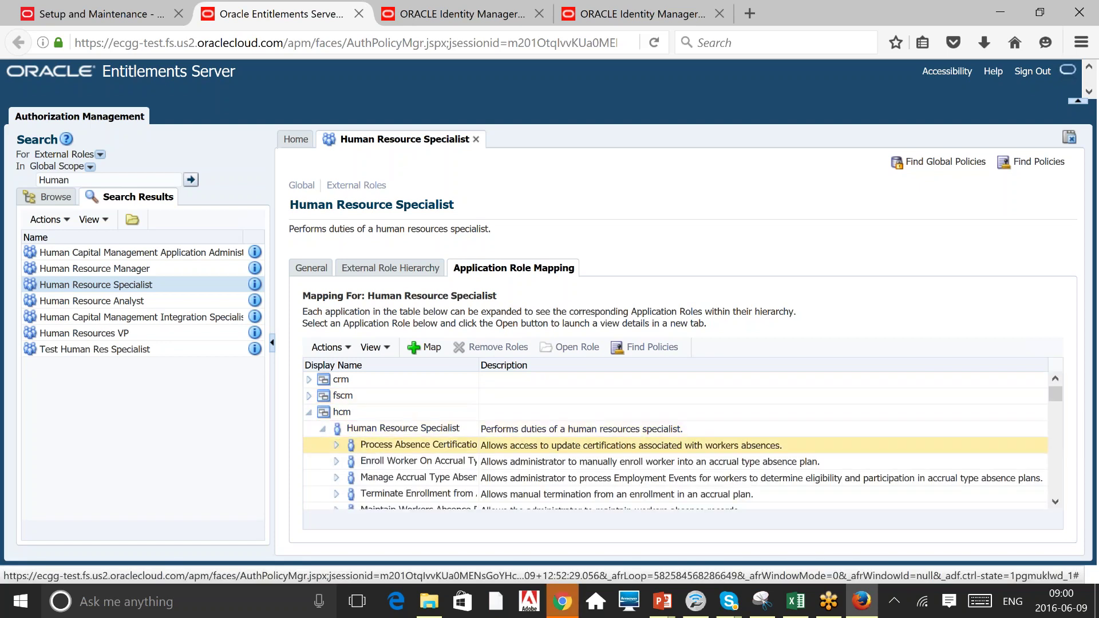
left_click(401, 428)
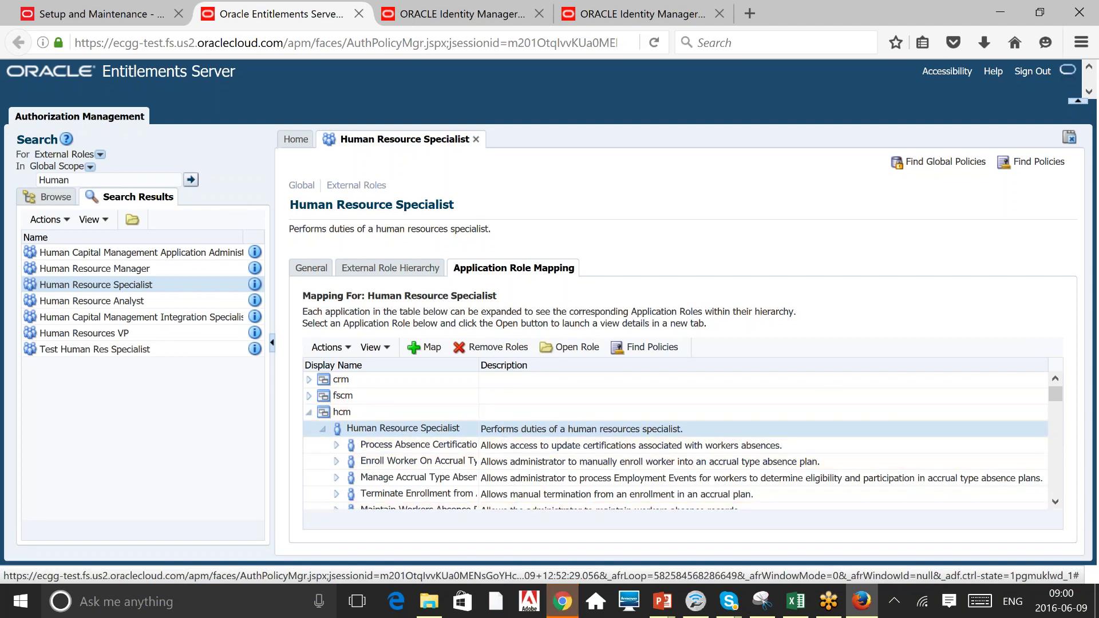
left_click_drag(479, 365, 535, 364)
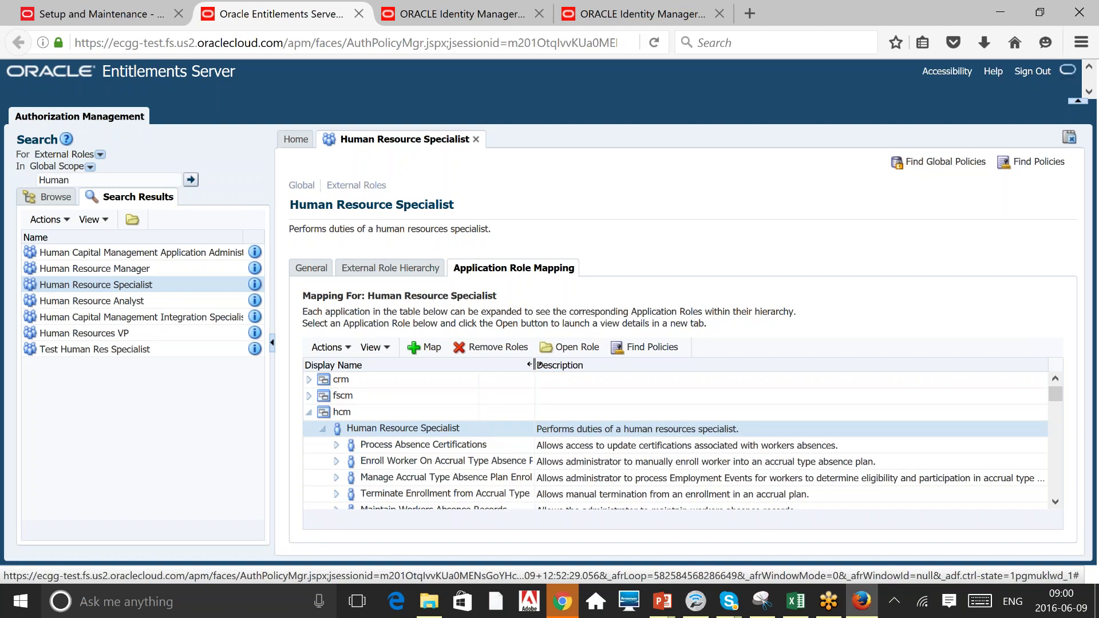
left_click(471, 444)
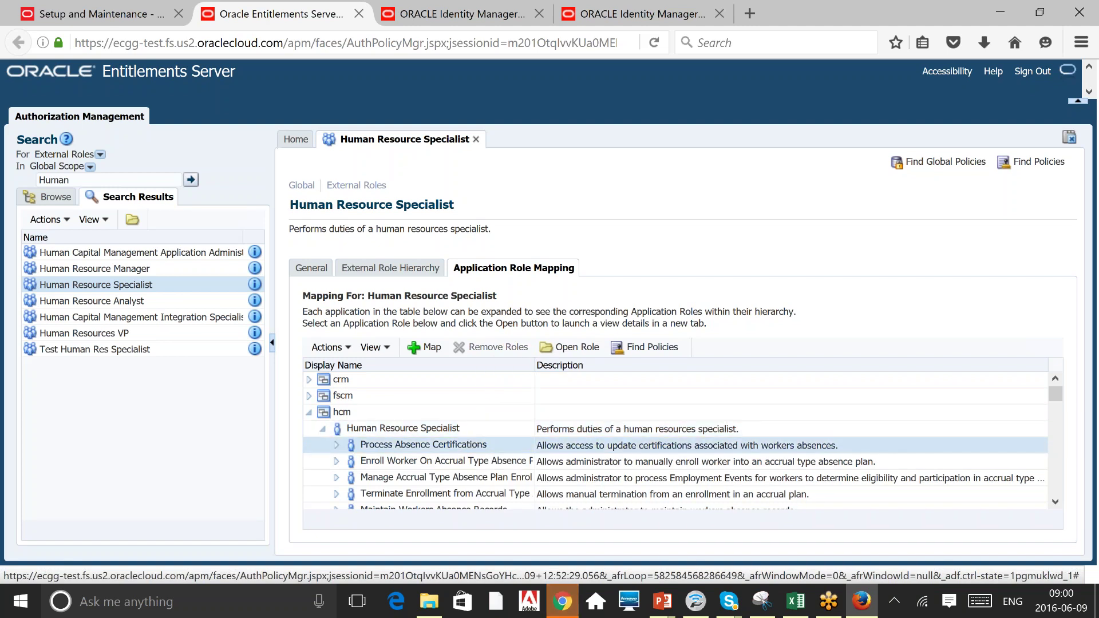
left_click(441, 461)
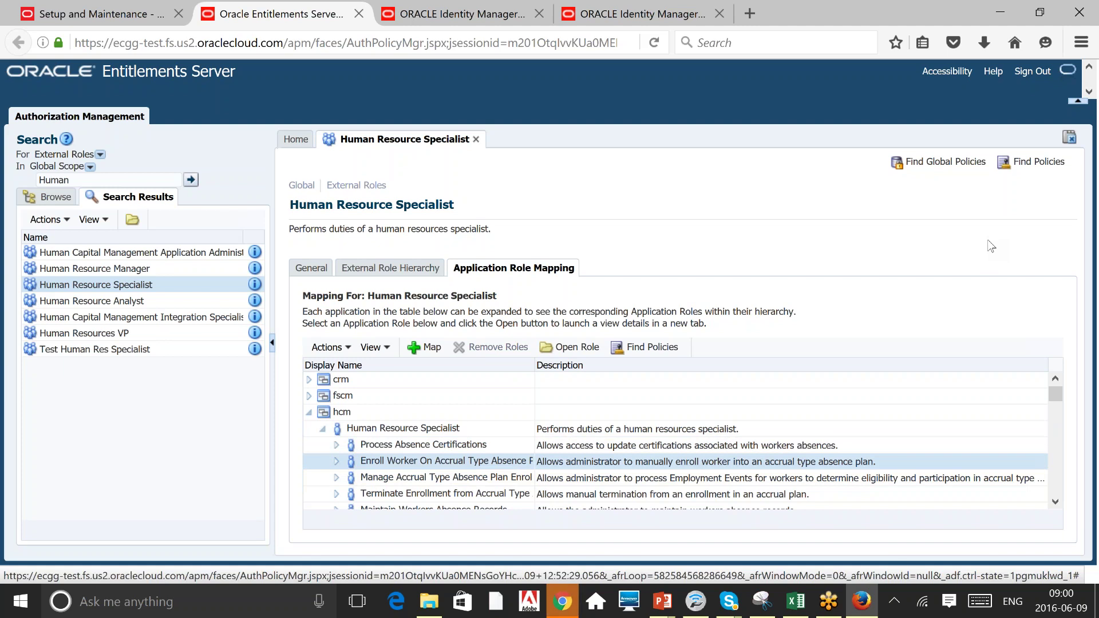
Scroll through the remaining mapped roles, then go back to Setup and Maintenance.
left_click(1055, 501)
left_click(1055, 502)
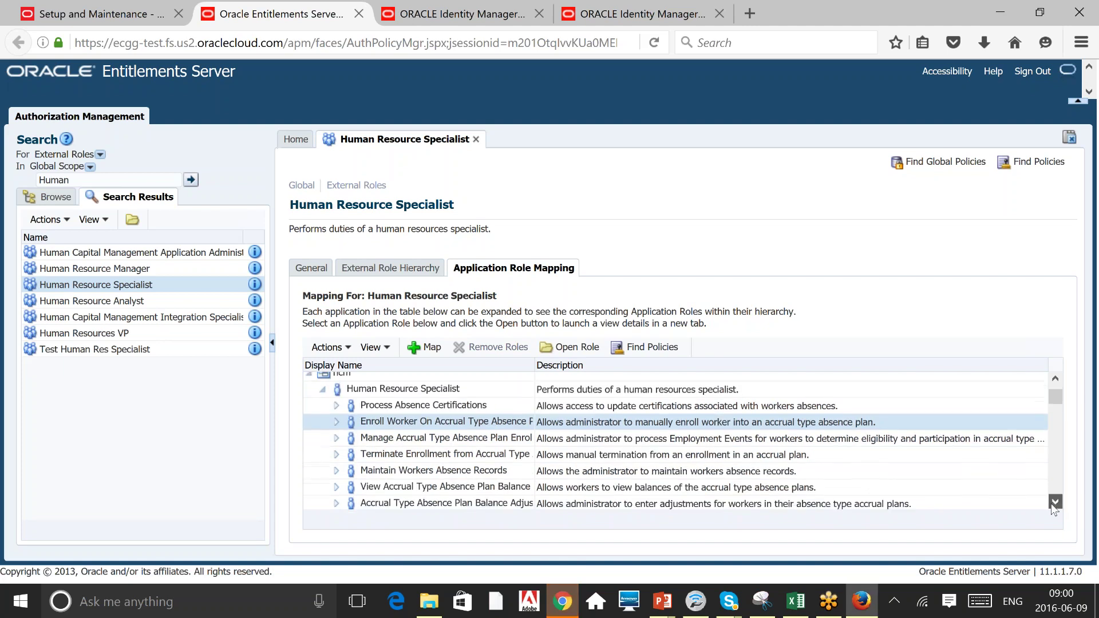
left_click(1055, 502)
left_click(1055, 502)
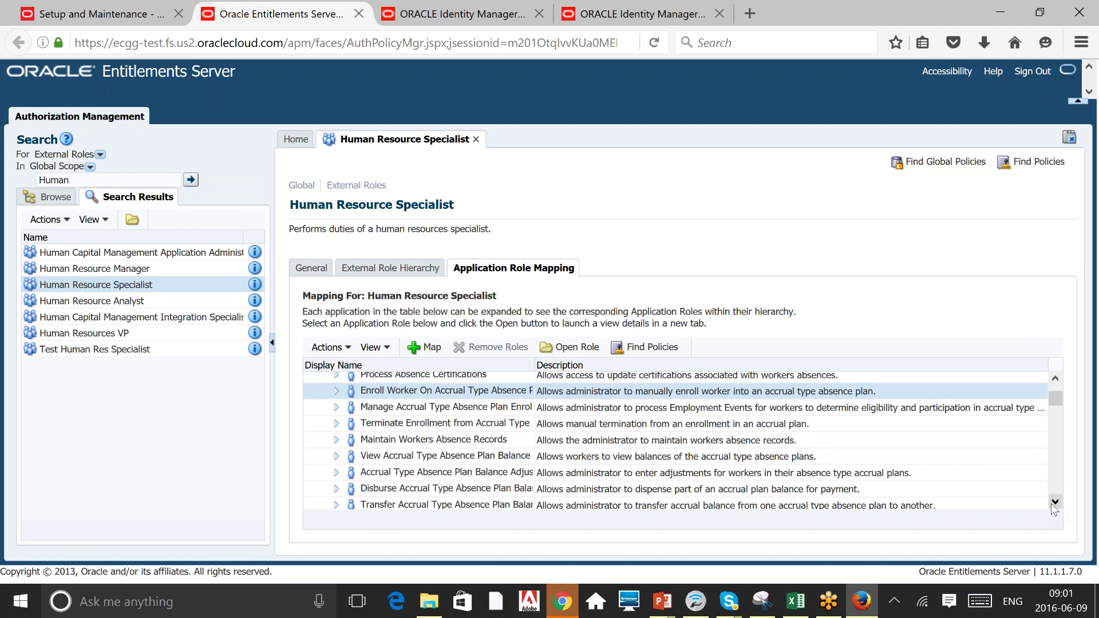
left_click(81, 5)
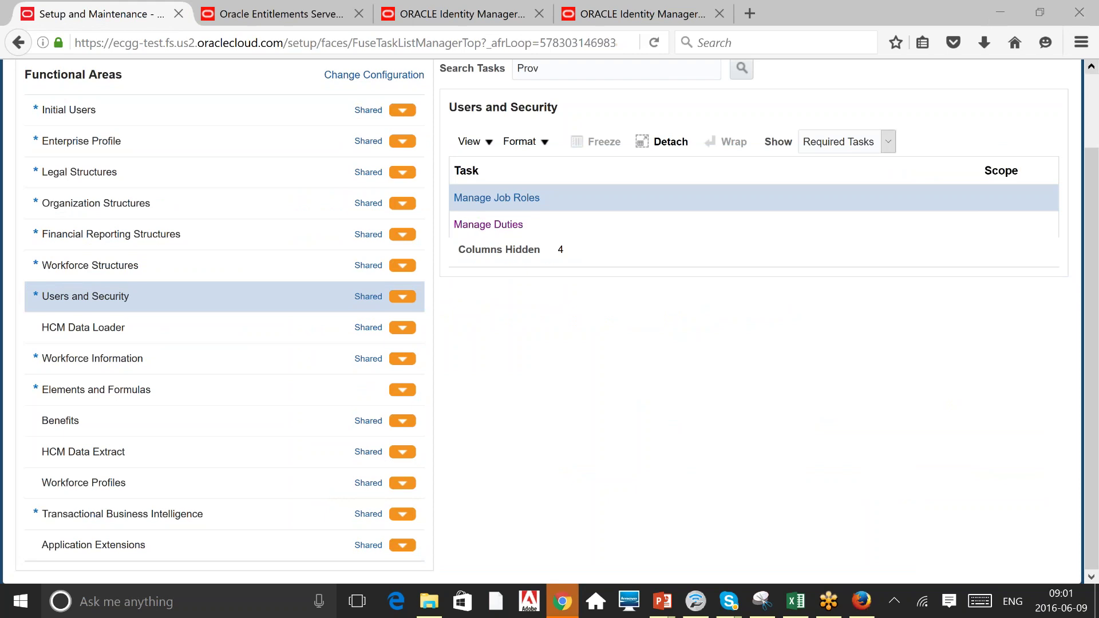
Go to Person Management via the Navigator's My Workforce menu.
left_click(1093, 84)
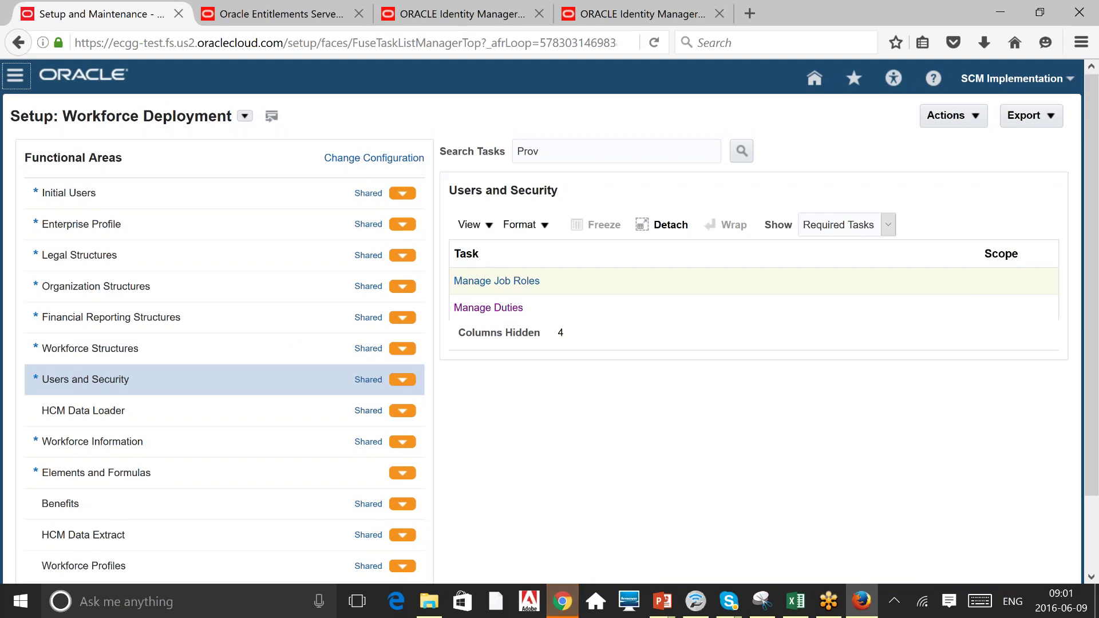
left_click(15, 75)
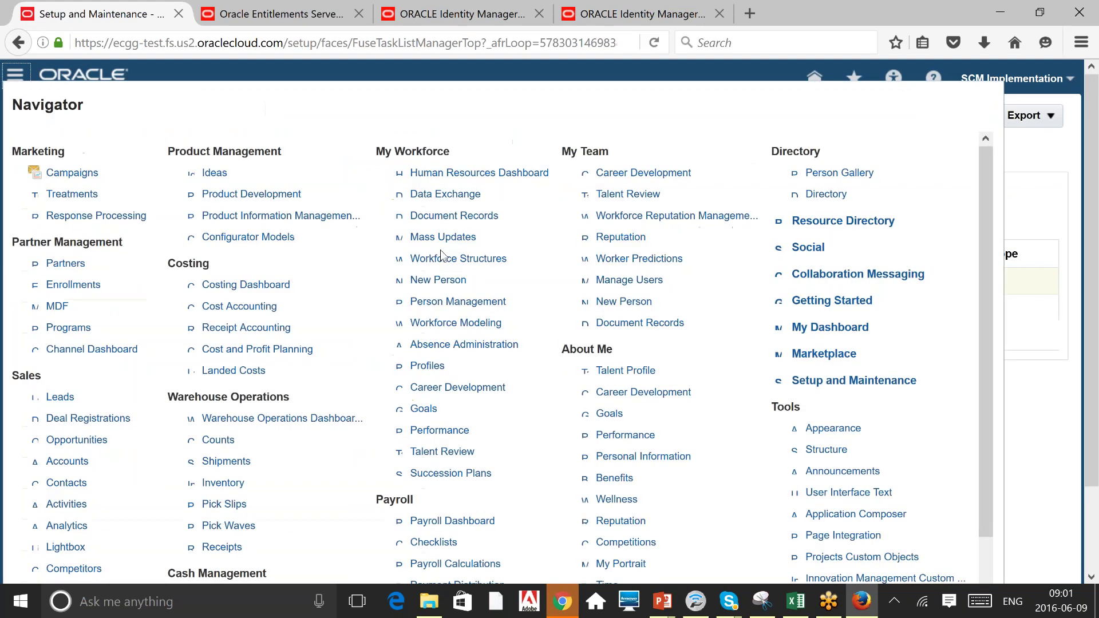
left_click(458, 301)
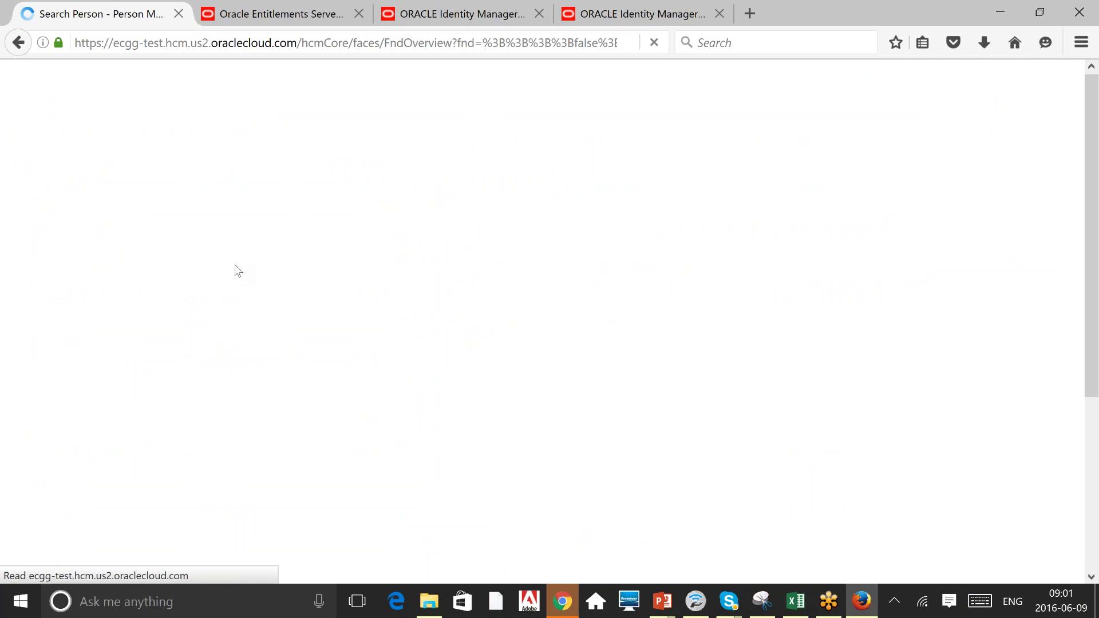
Search for person number 1 and open the first person's record.
left_click(187, 382)
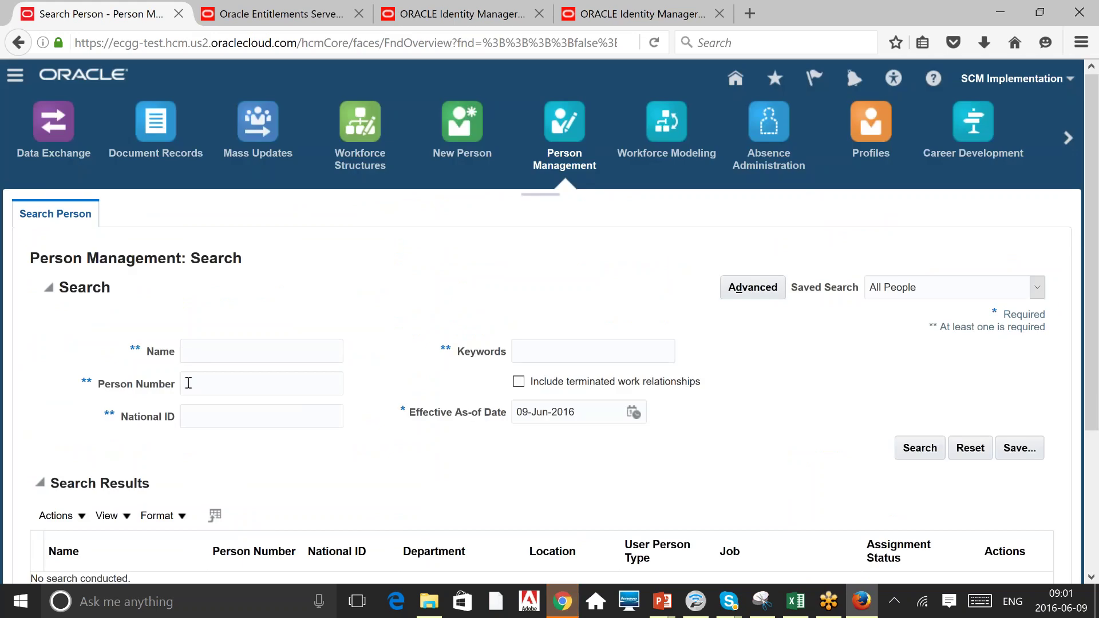
type("1")
key("Return")
scroll(542, 322, "down", 3)
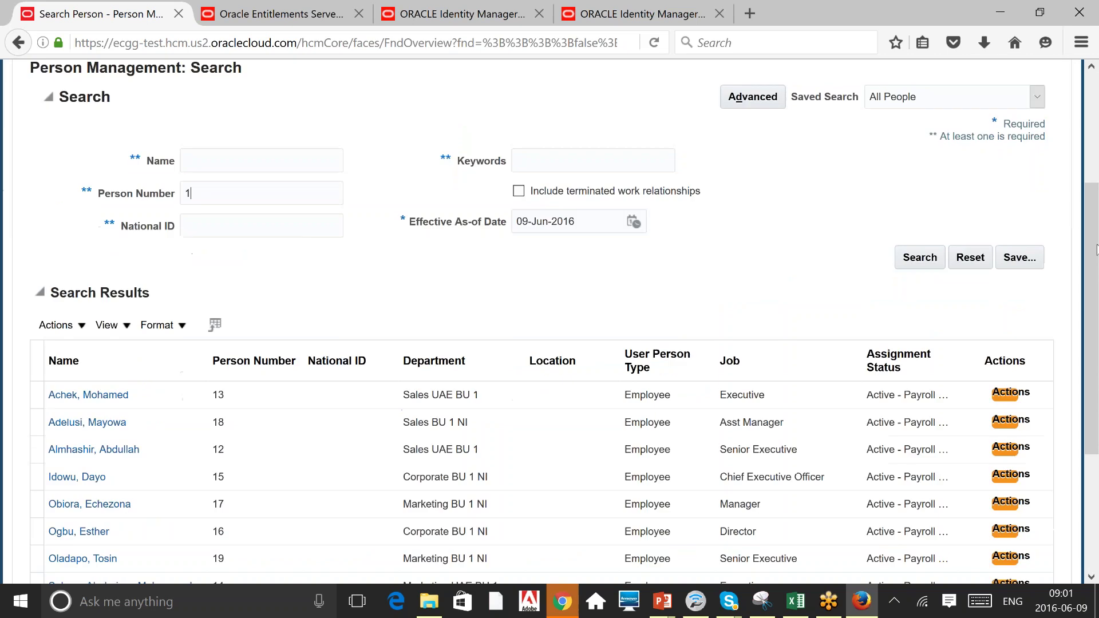
left_click(97, 395)
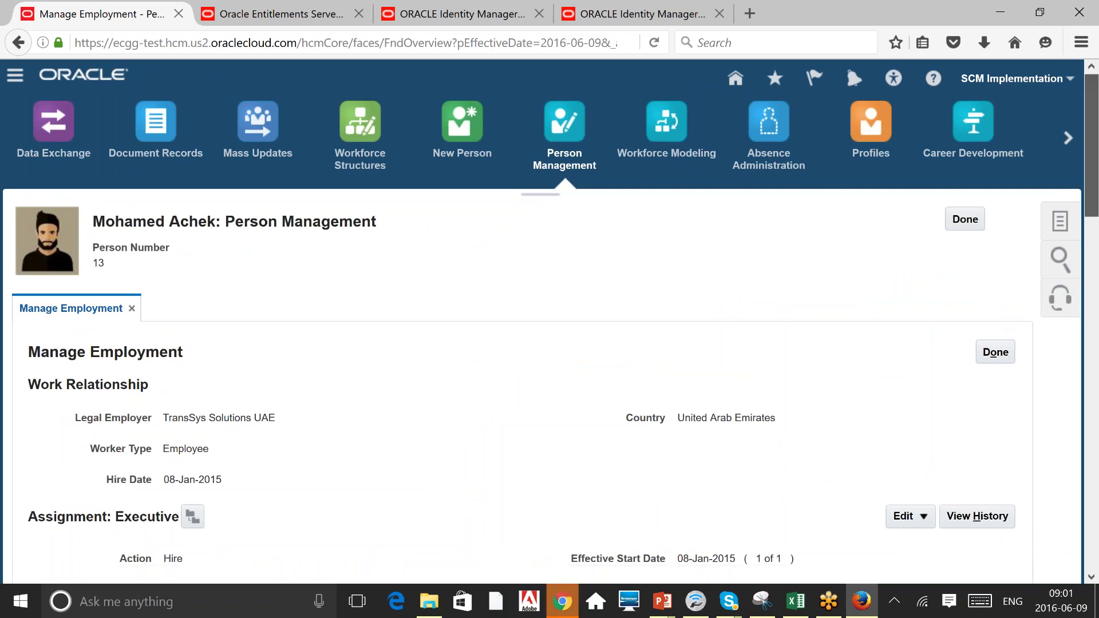
Review the person's Tasks panel down to Personal and Employment, then return to Entitlements Server.
mouse_move(1091, 152)
left_mouse_down()
mouse_move(1090, 202)
mouse_move(1091, 149)
left_mouse_up()
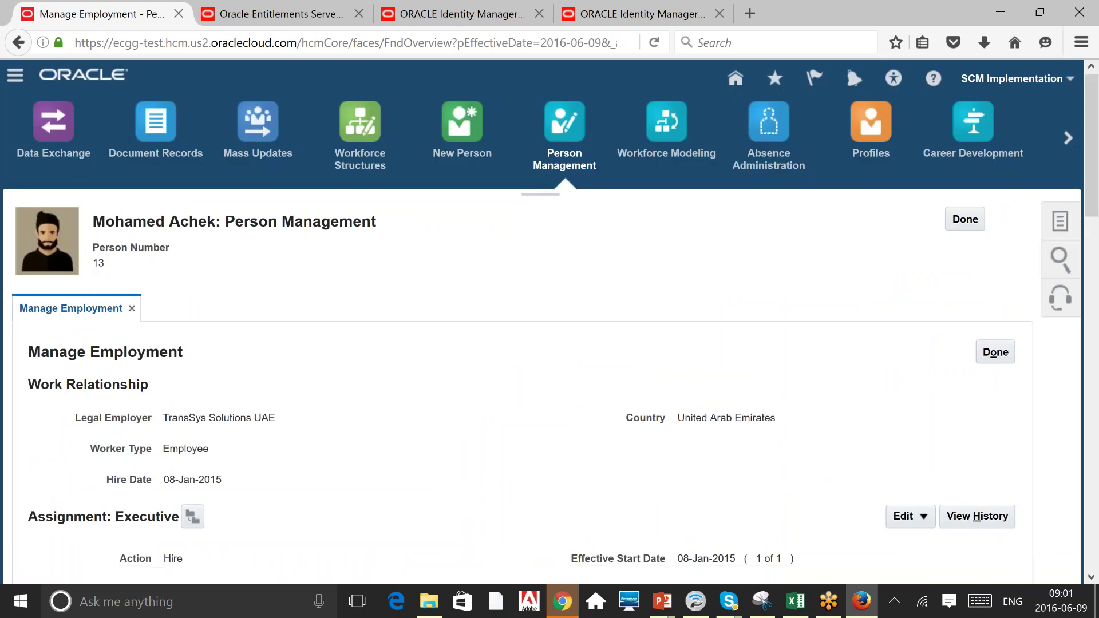
left_click(1060, 220)
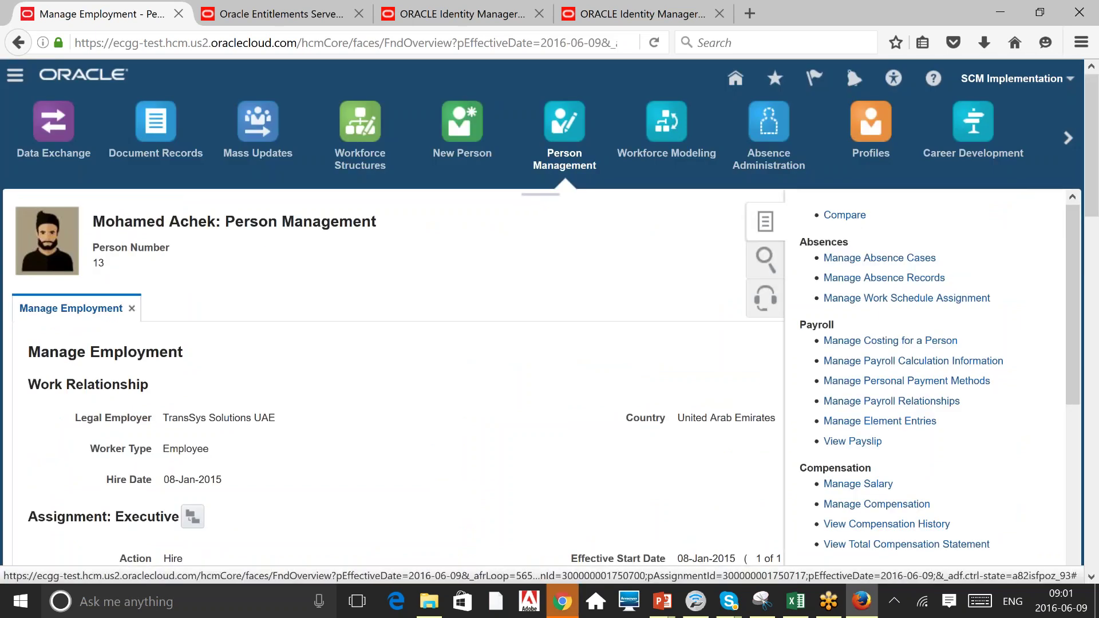
left_click_drag(1093, 179, 1095, 229)
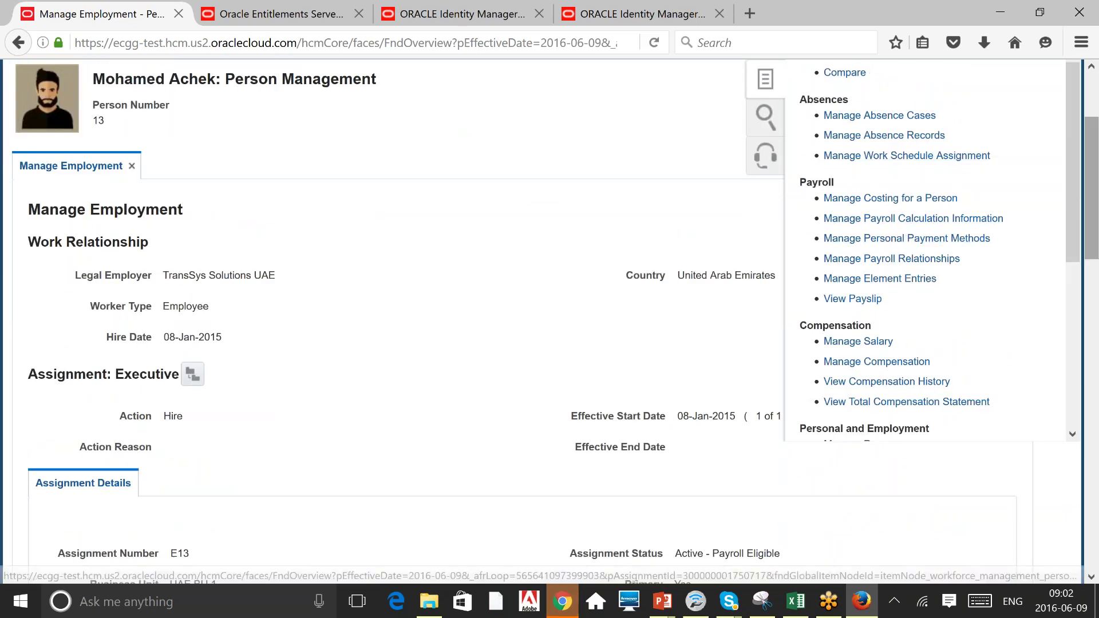
left_click_drag(1079, 227, 1058, 190)
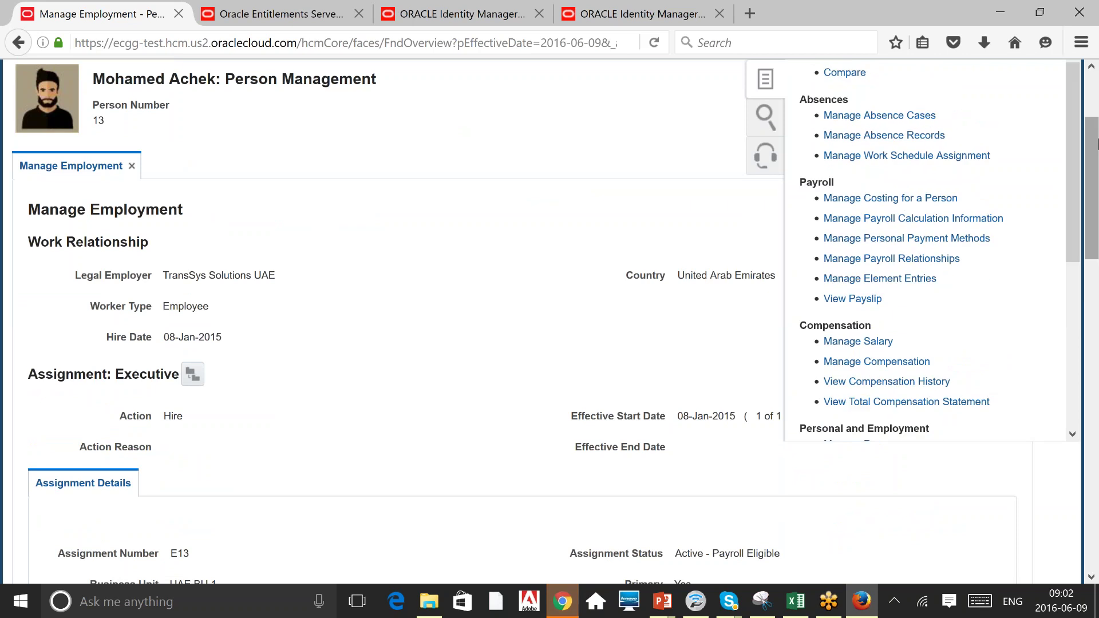
left_click_drag(1097, 143, 1097, 85)
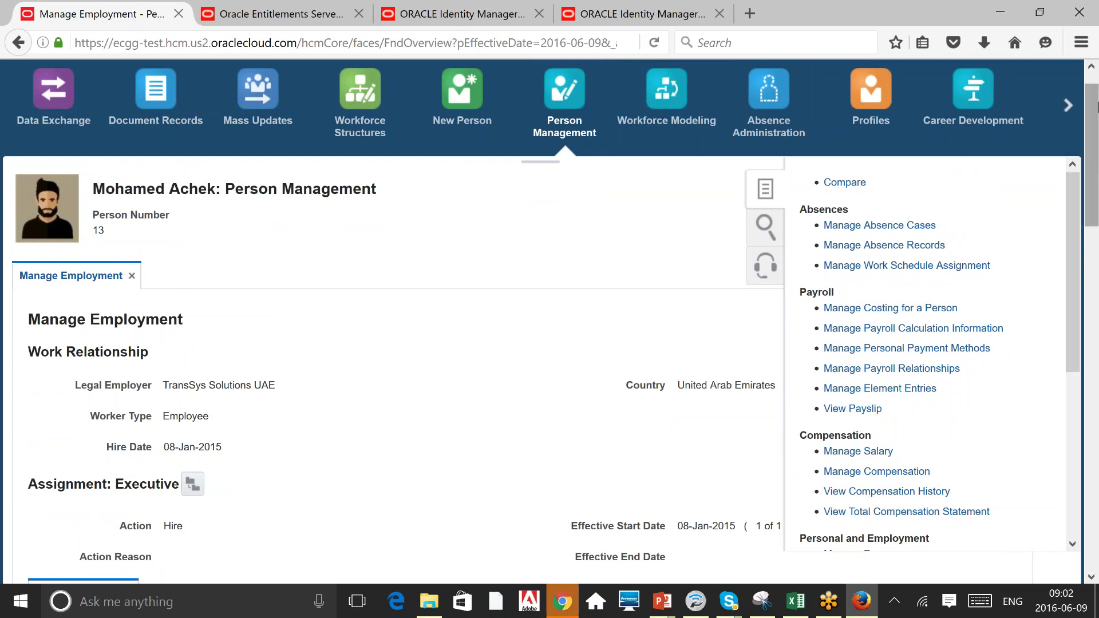
left_click_drag(1094, 109, 1082, 280)
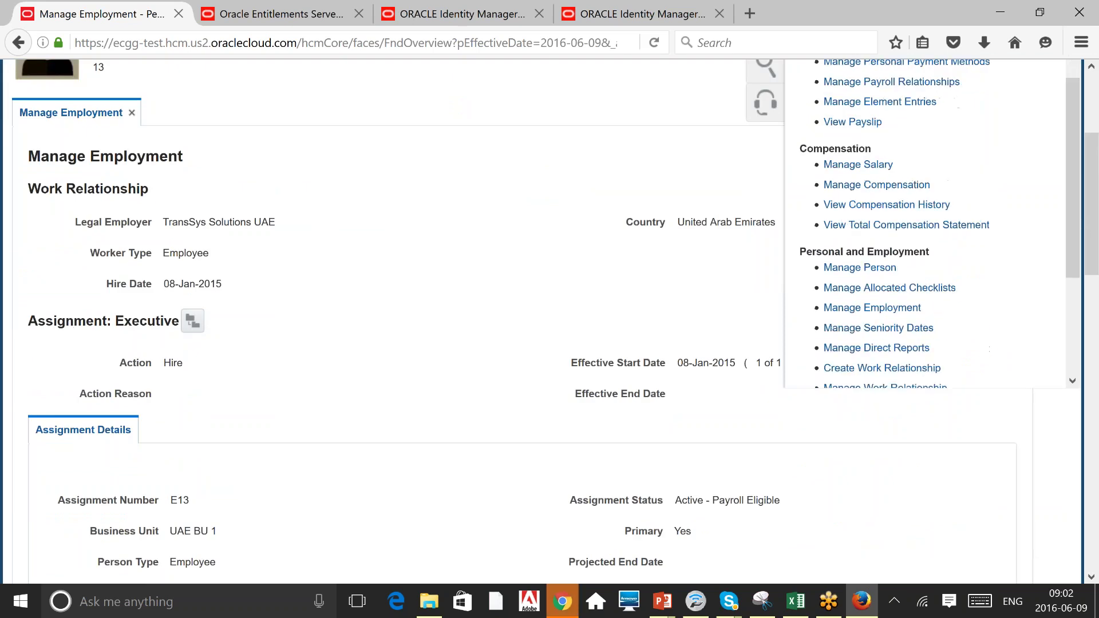
triple_click(891, 254)
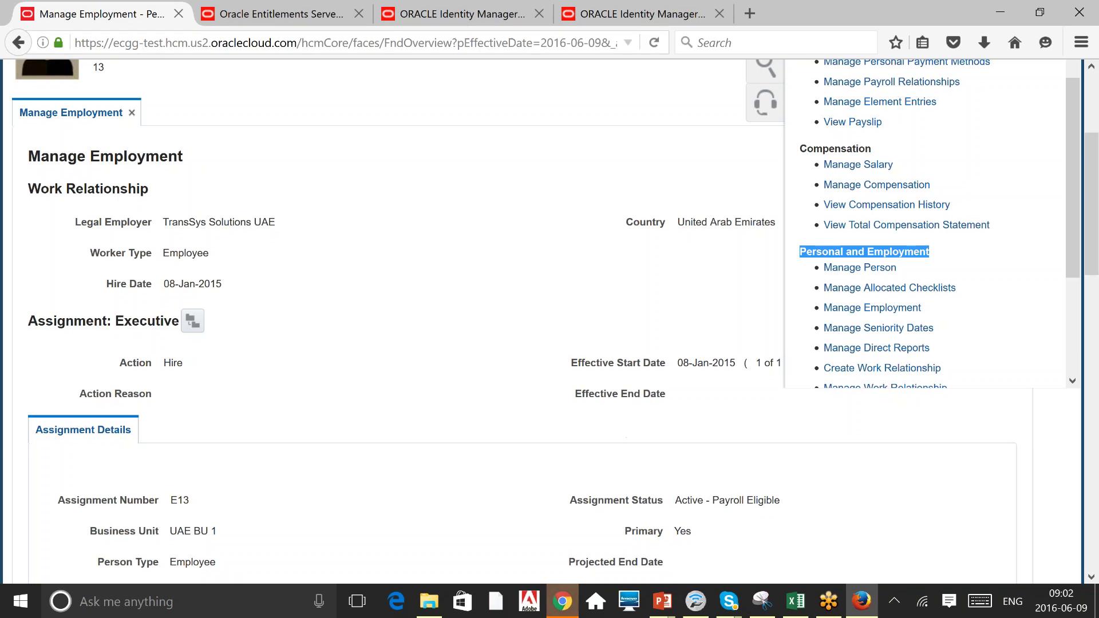
left_click(280, 14)
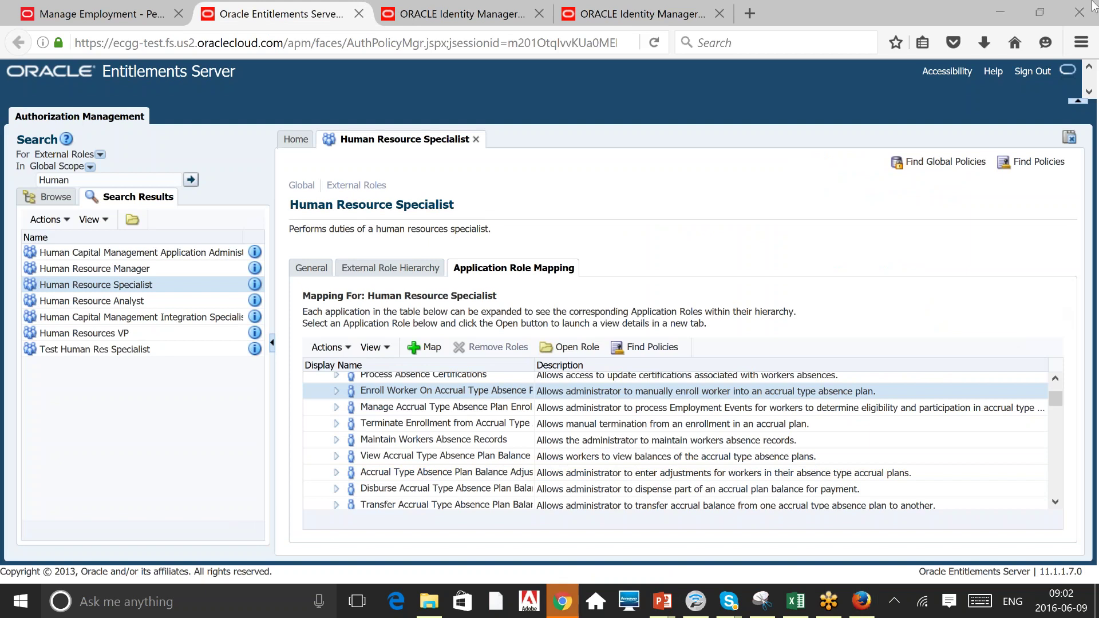
Scroll through Human Resource Specialist's hcm application roles, then switch to the Manage Employment page.
left_click(1055, 379)
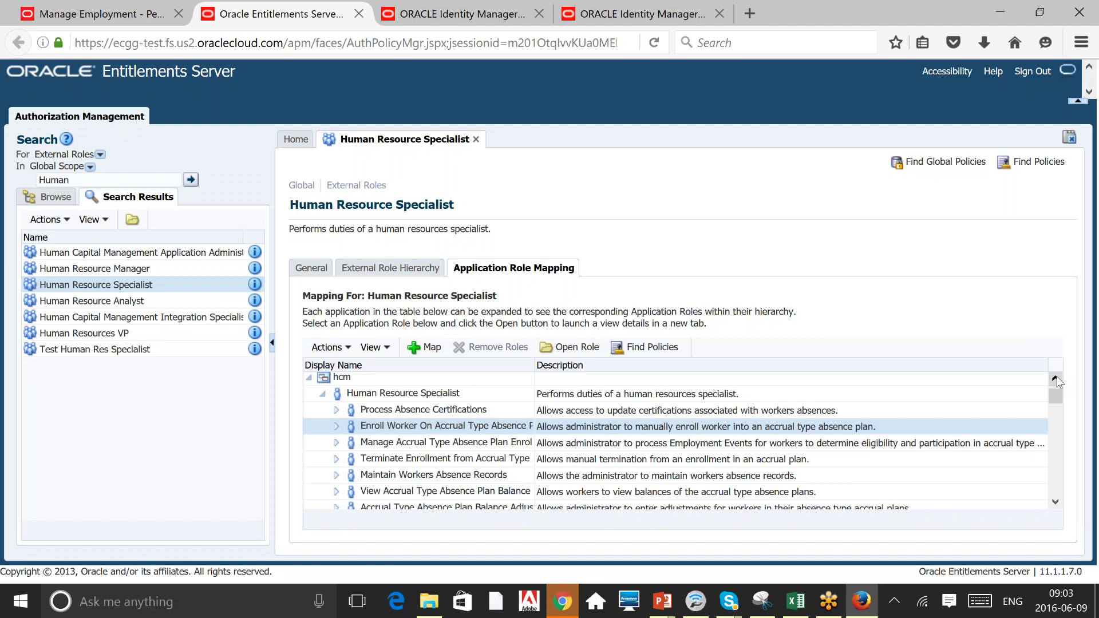
left_click(1054, 502)
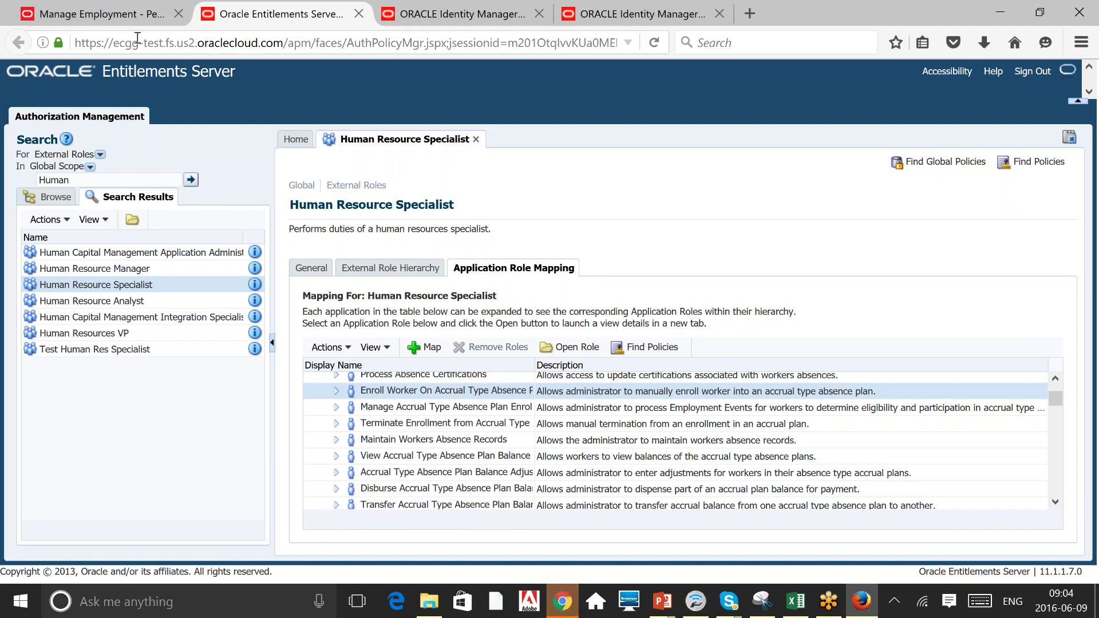
left_click(167, 8)
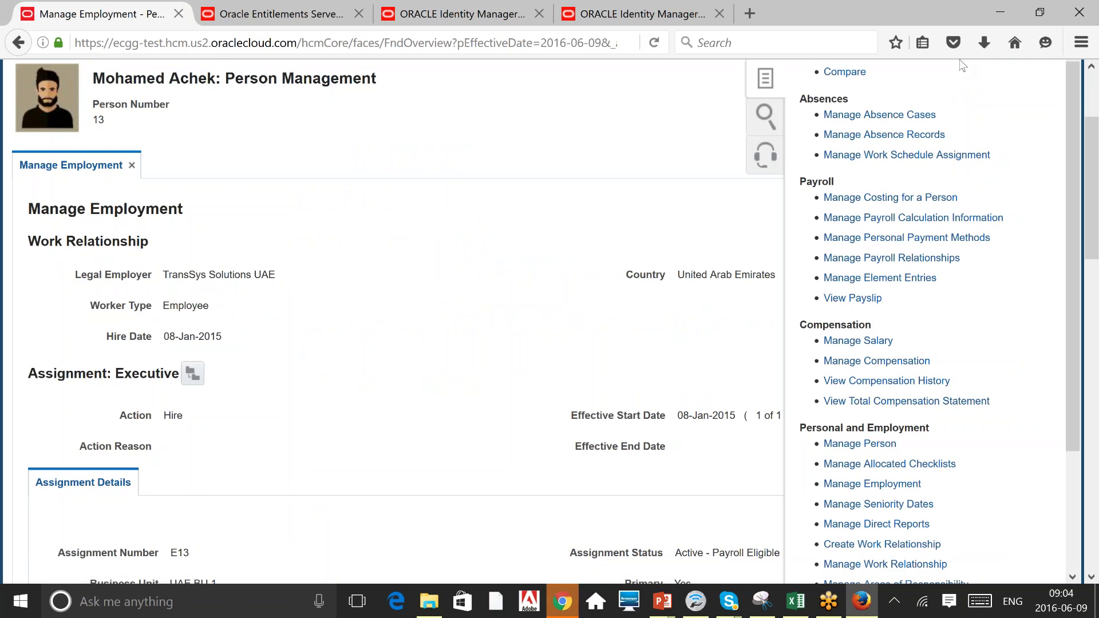
Switch back to Human Resource Specialist's role mapping in Oracle Entitlements Server.
left_click(266, 10)
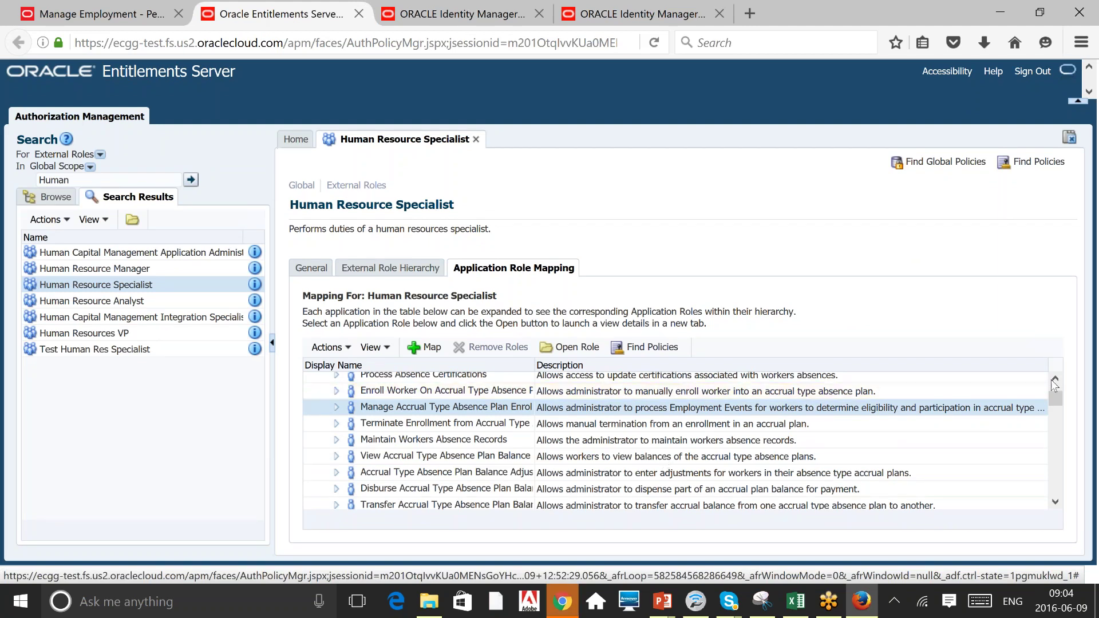
scroll(1055, 382, "up", 3)
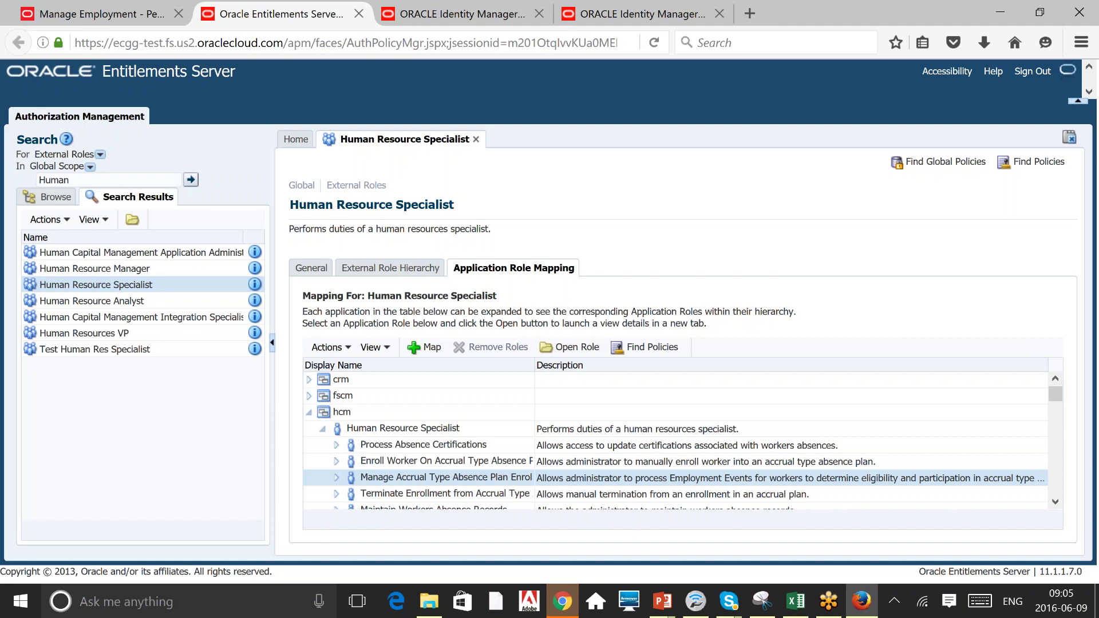
double_click(81, 181)
Search roles for 'Line', open Line Manager and show its Application Role Mapping.
type("Line")
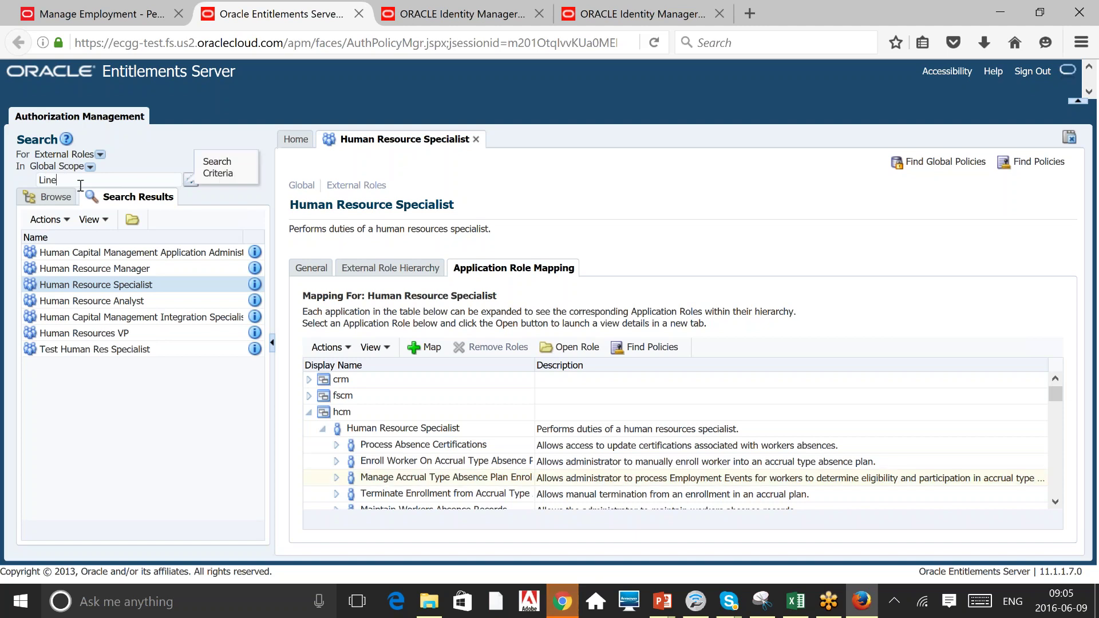
left_click(189, 180)
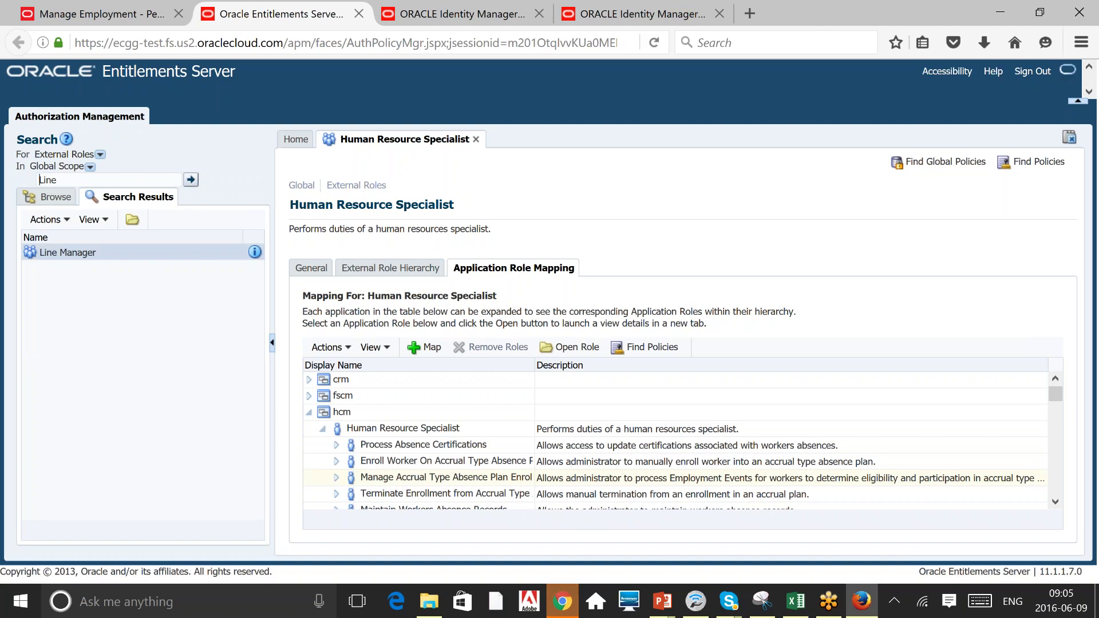
double_click(134, 252)
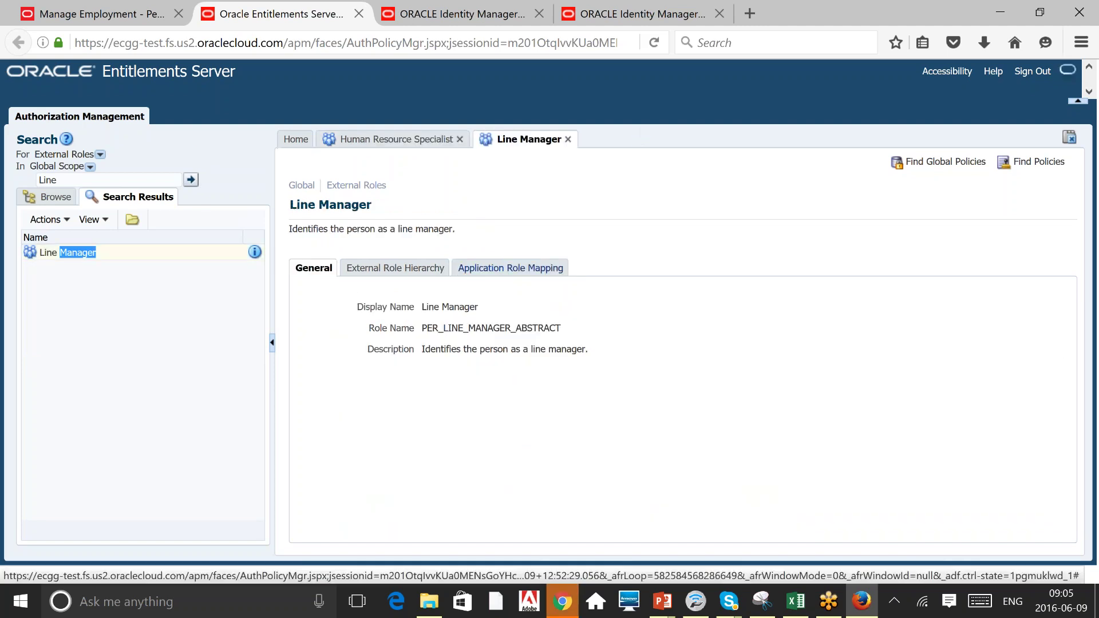
left_click(510, 268)
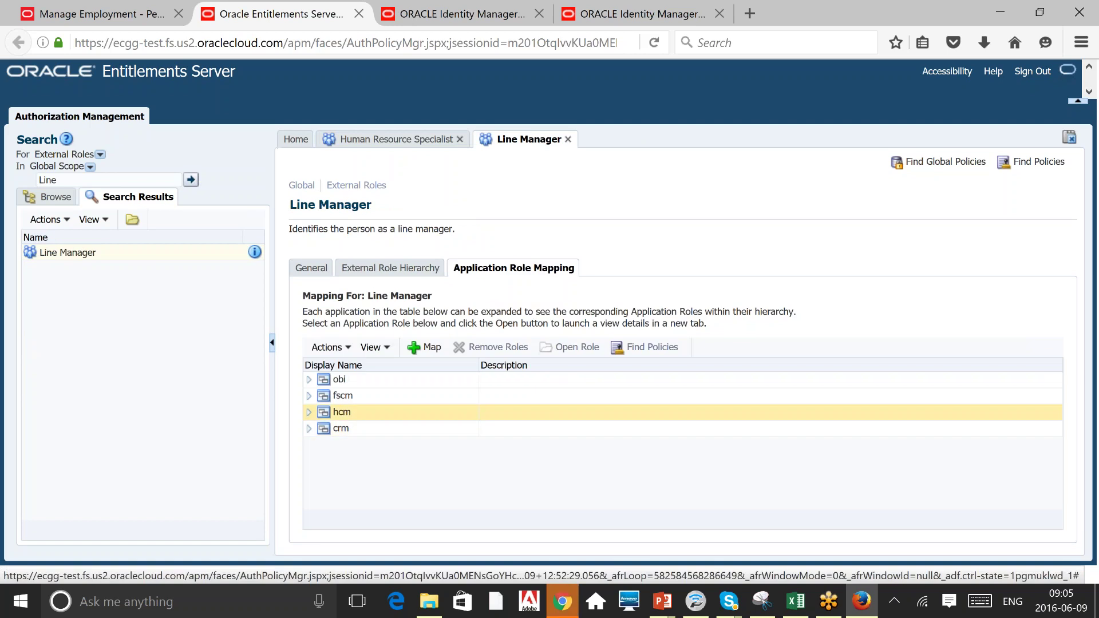
Expand hcm > Line Manager to review Manage Workforce Compensation and Manage Salaries, then show the Roles slide.
left_click(308, 411)
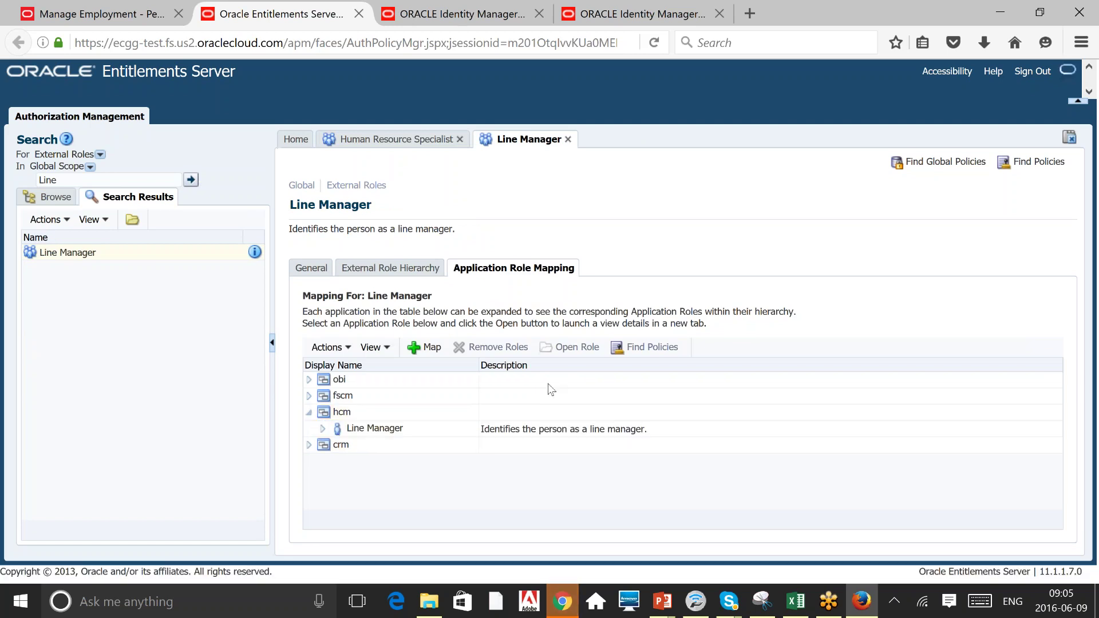
left_click(323, 429)
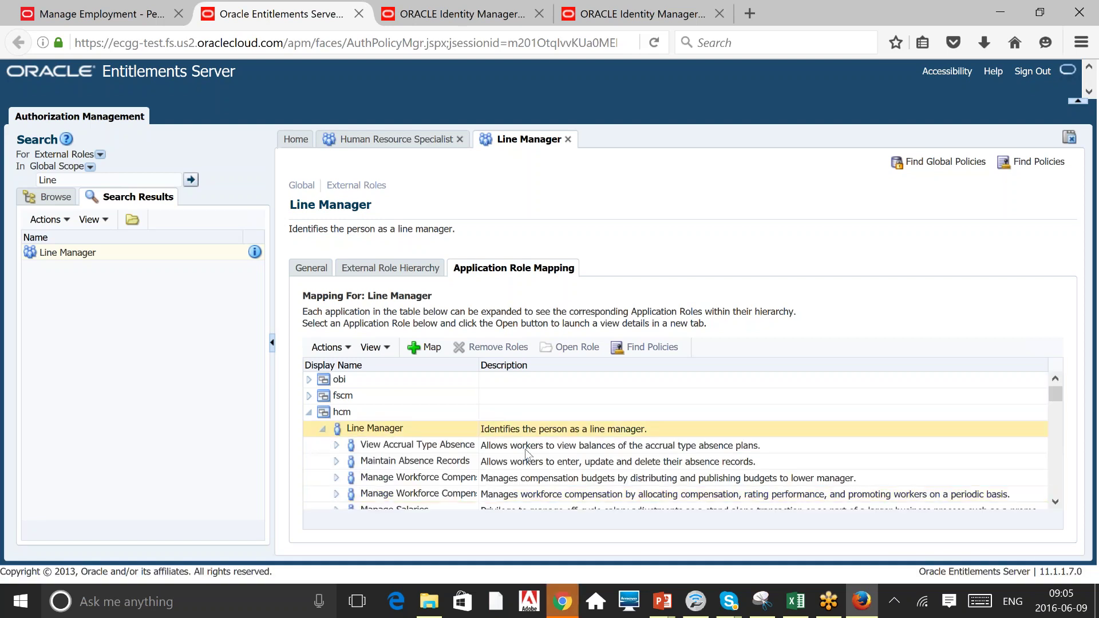
left_click(527, 478)
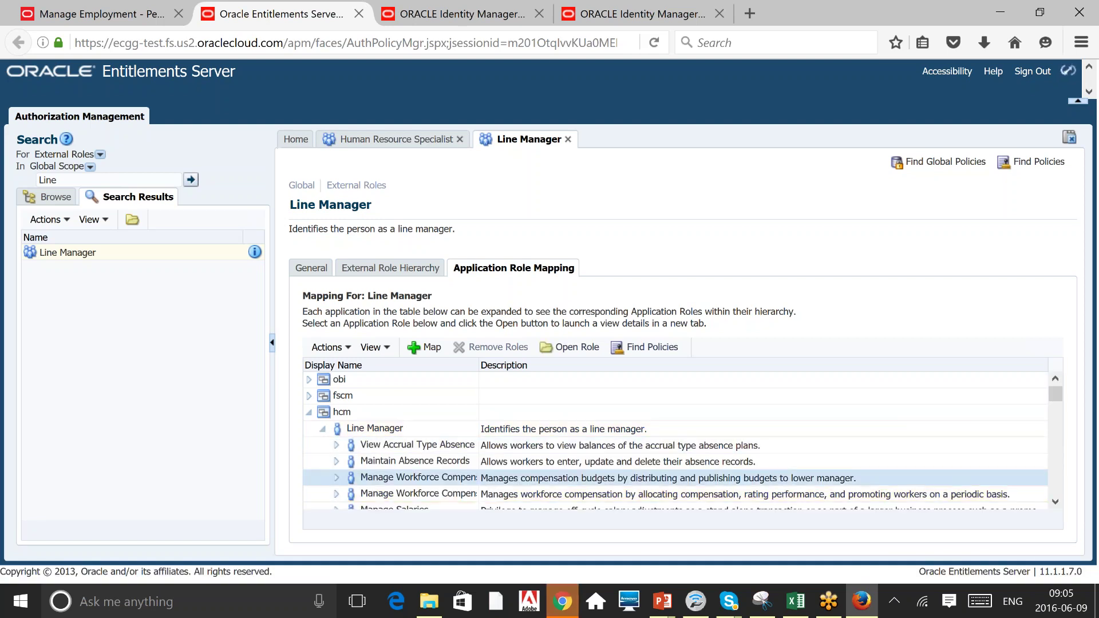
left_click(400, 508)
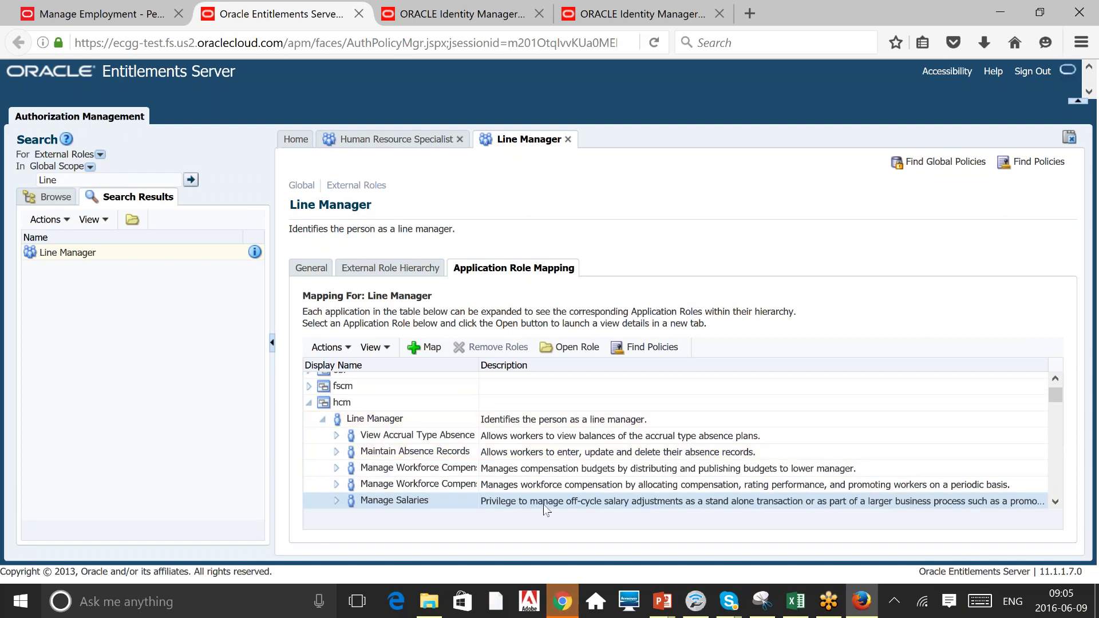
left_click(518, 472)
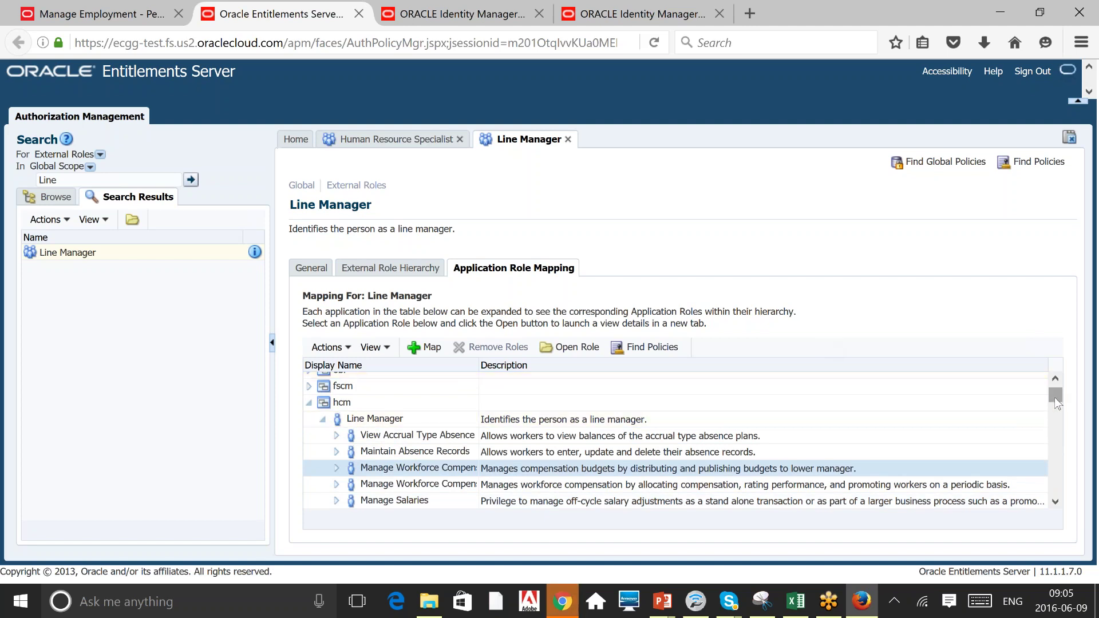
left_click_drag(1054, 397, 1062, 440)
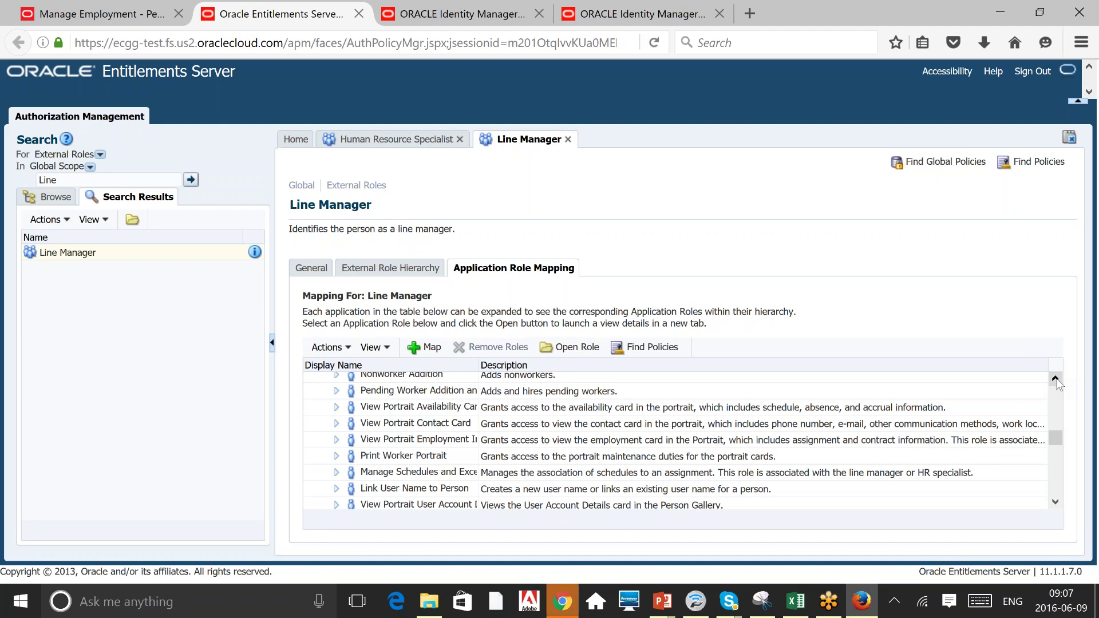
left_click(87, 4)
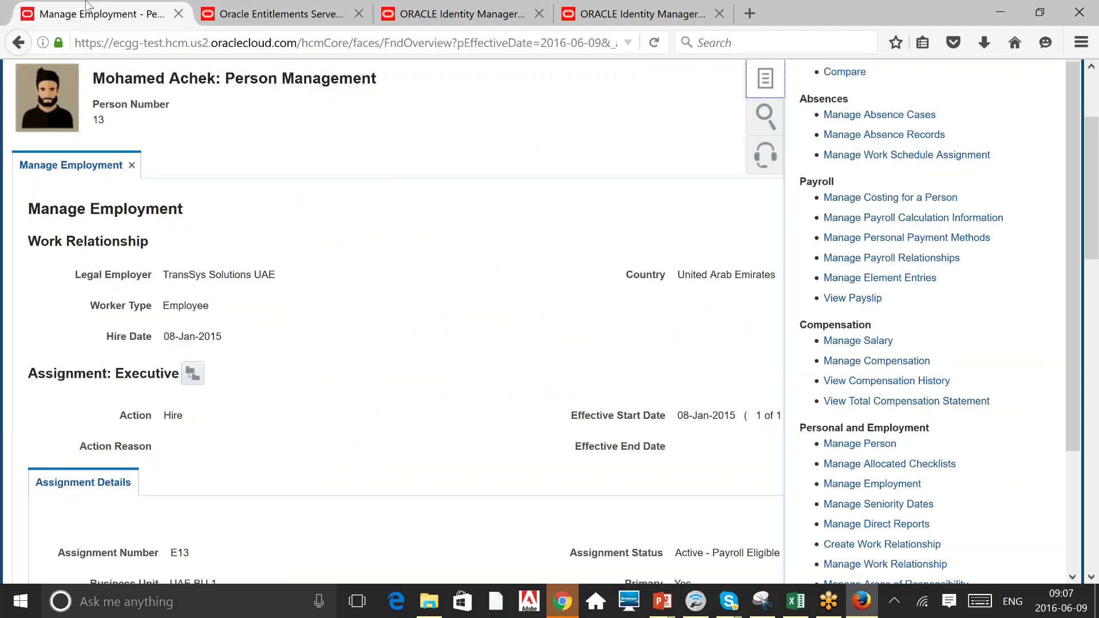
key("alt+Tab")
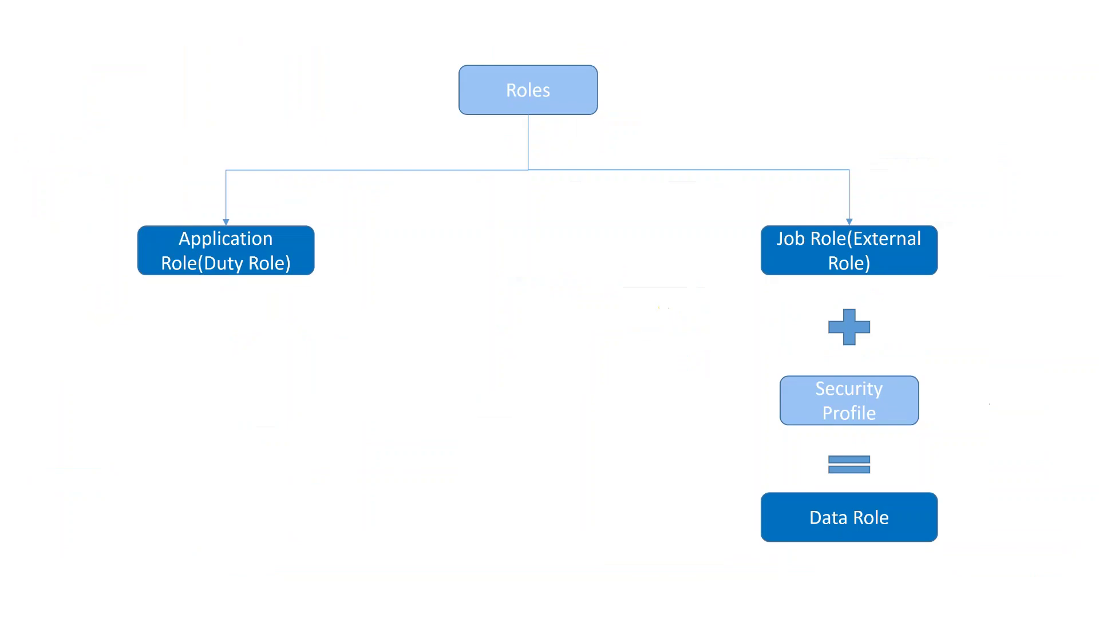